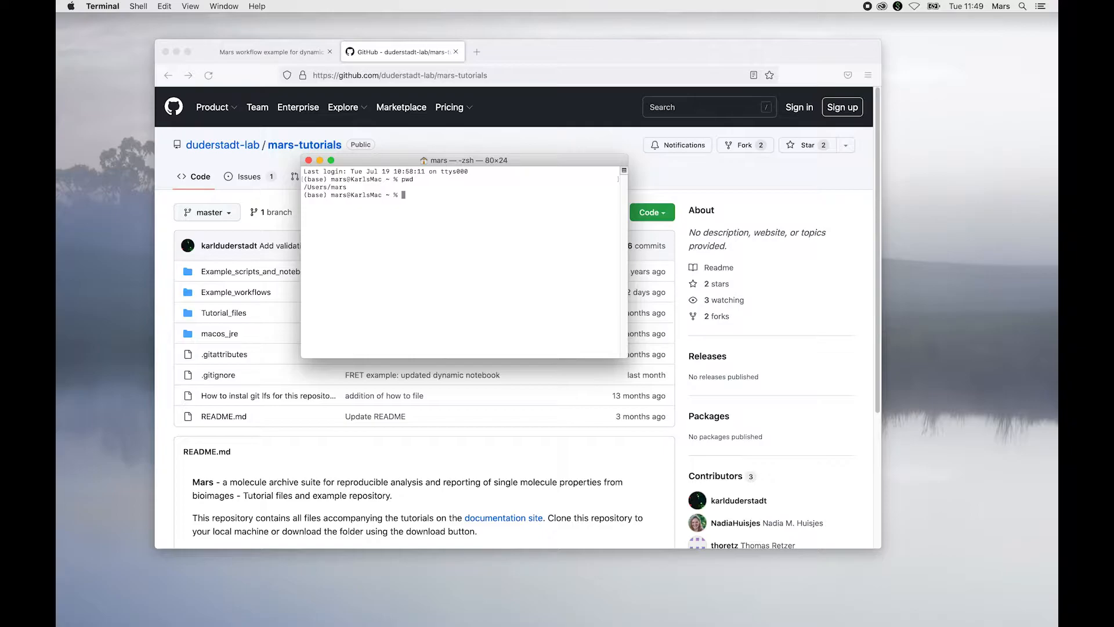
text(cd Documents)
key(Return)
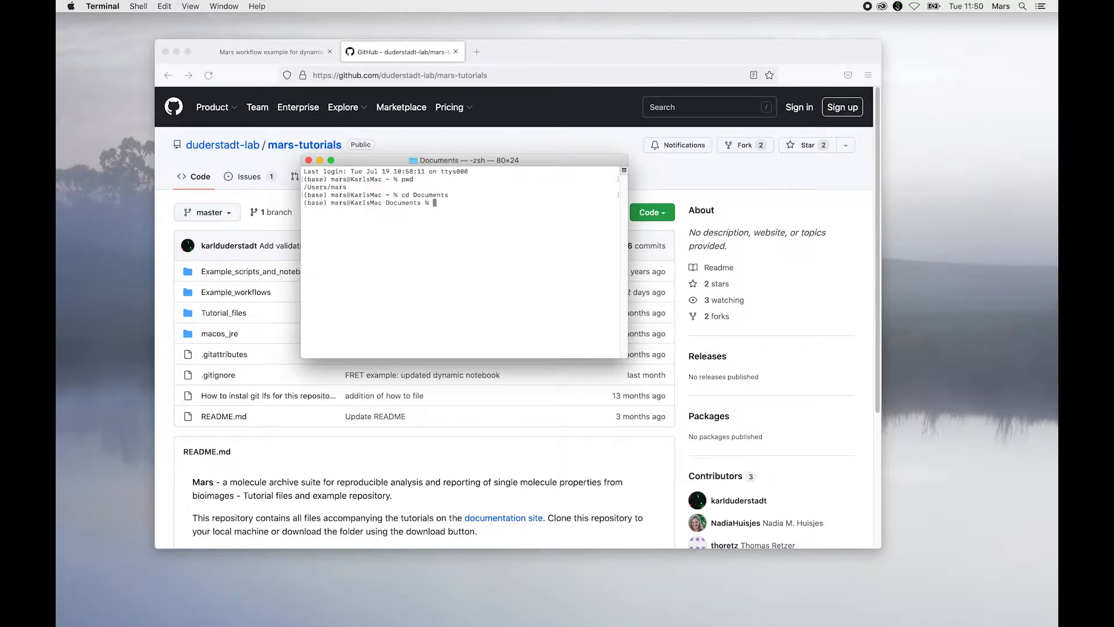
text(git clone)
text(https://github.com/duderstadt-lab/mars-tutorials.git)
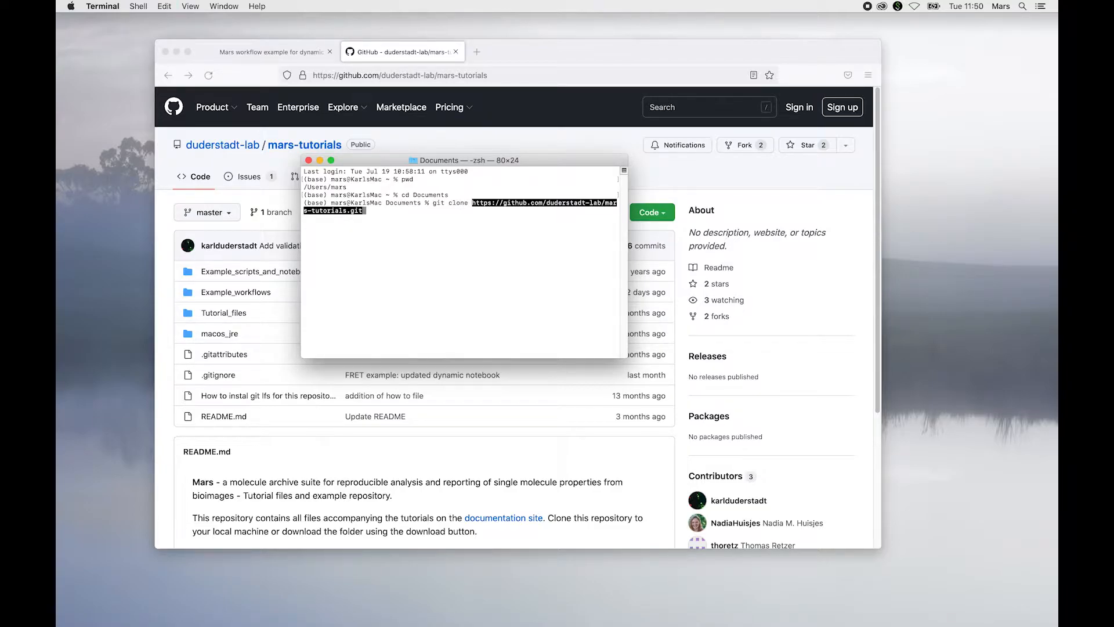
key(Return)
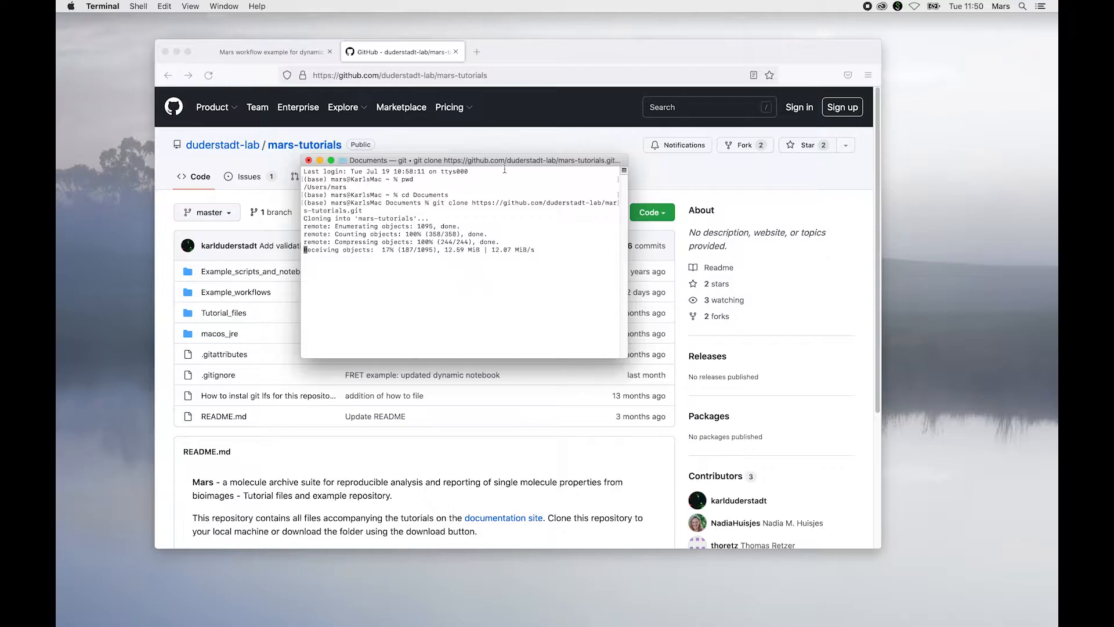
- Enlarge the terminal window to 101×26 and move it lower so the repository's file list is uncovered
drag(503, 162, 387, 186)
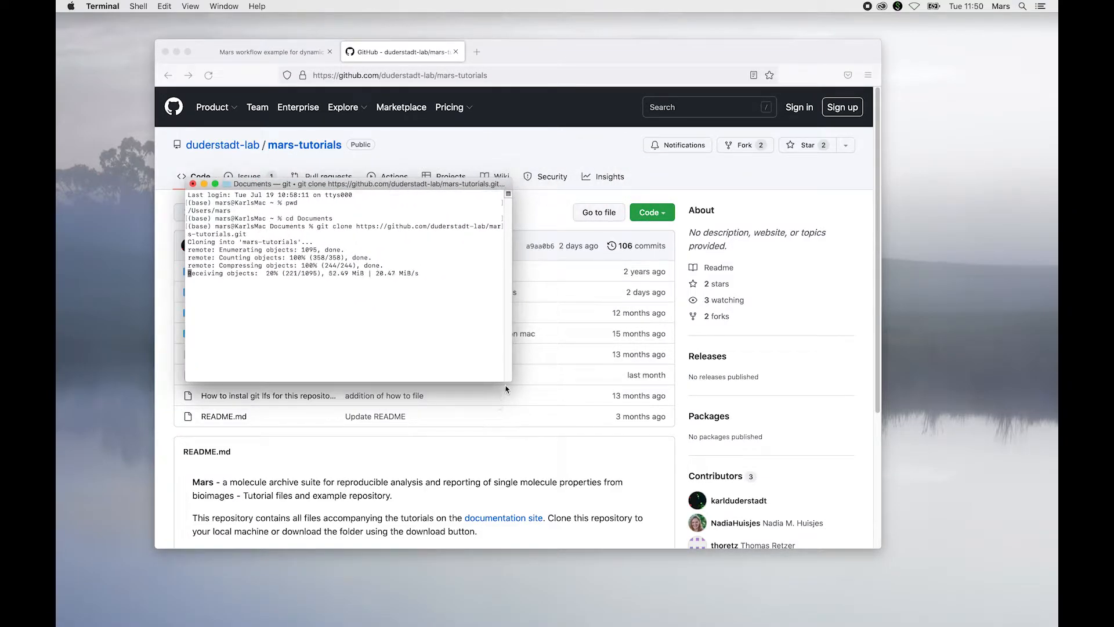
drag(511, 381, 594, 397)
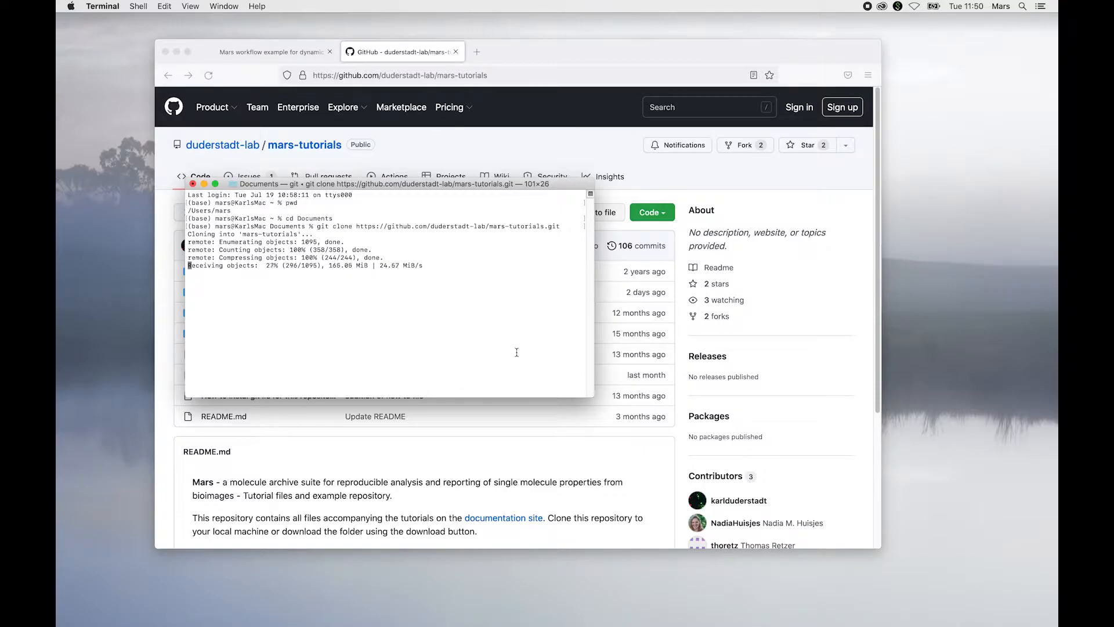
drag(583, 183, 517, 363)
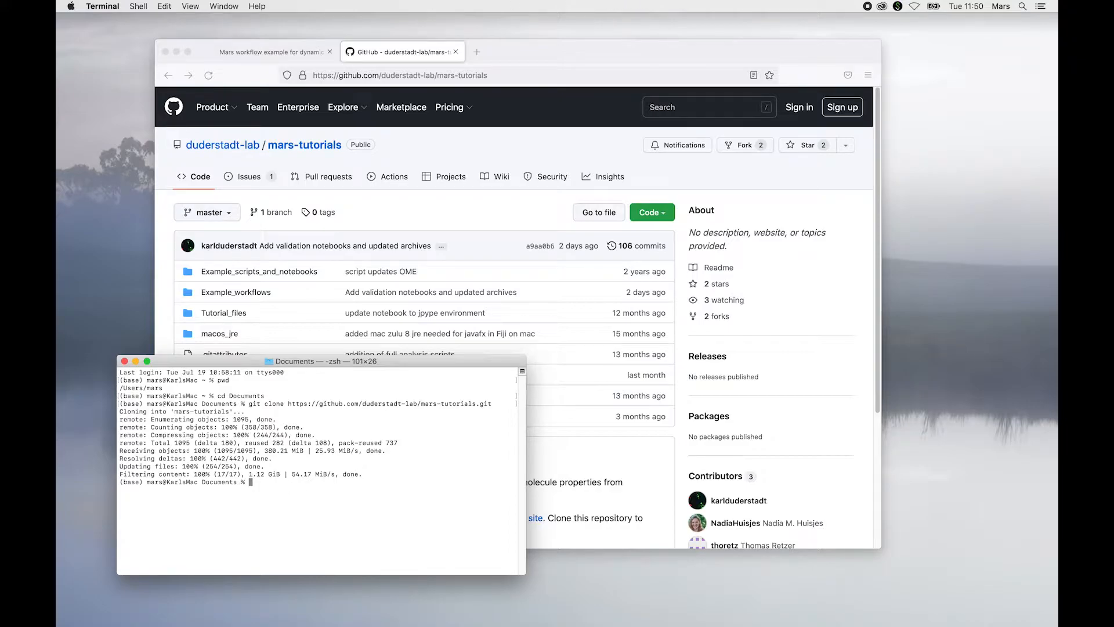
- In Finder's Documents folder, expand mars-tutorials down to Example_workflows/FRET/dynamic and inspect the holliday_junction_merged.yama file and its .rover file
drag(581, 8, 603, 155)
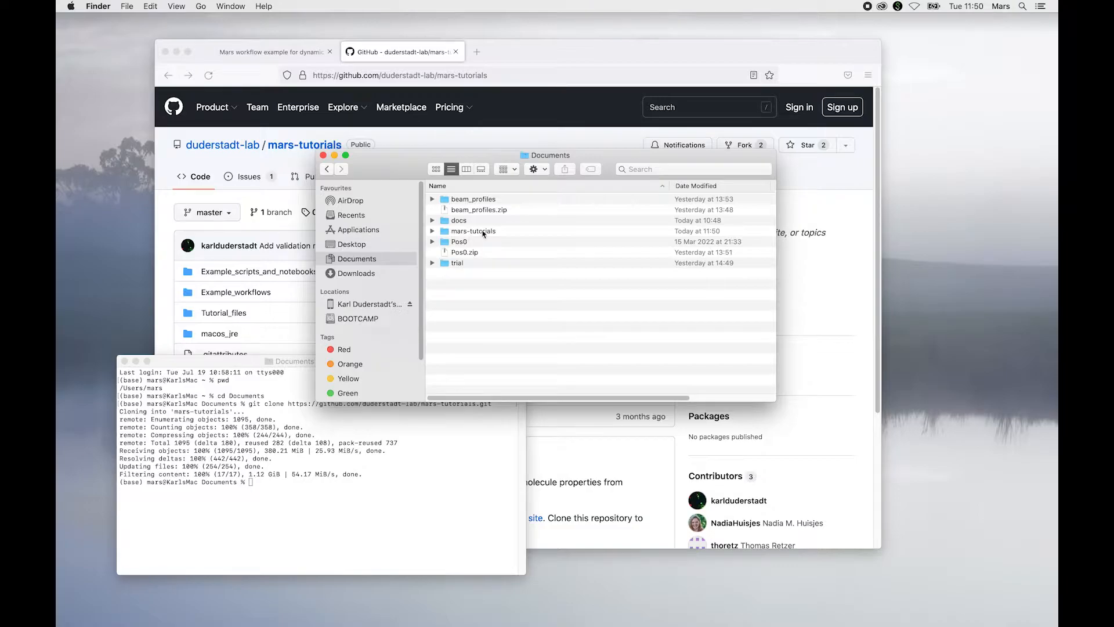
click(432, 231)
drag(756, 397, 946, 527)
click(427, 191)
click(439, 202)
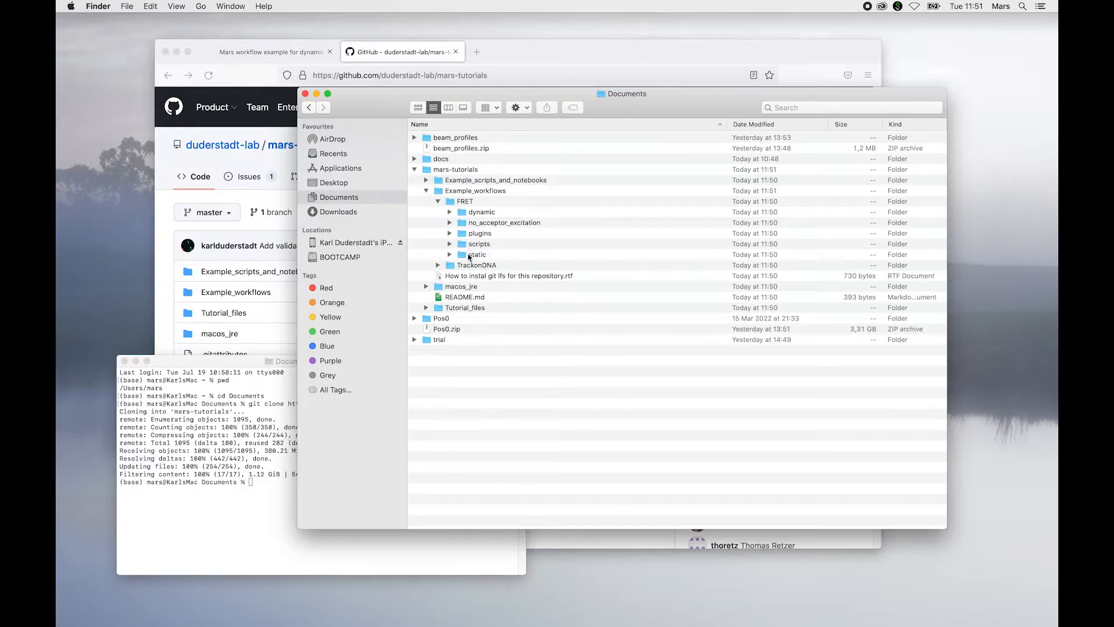
click(450, 213)
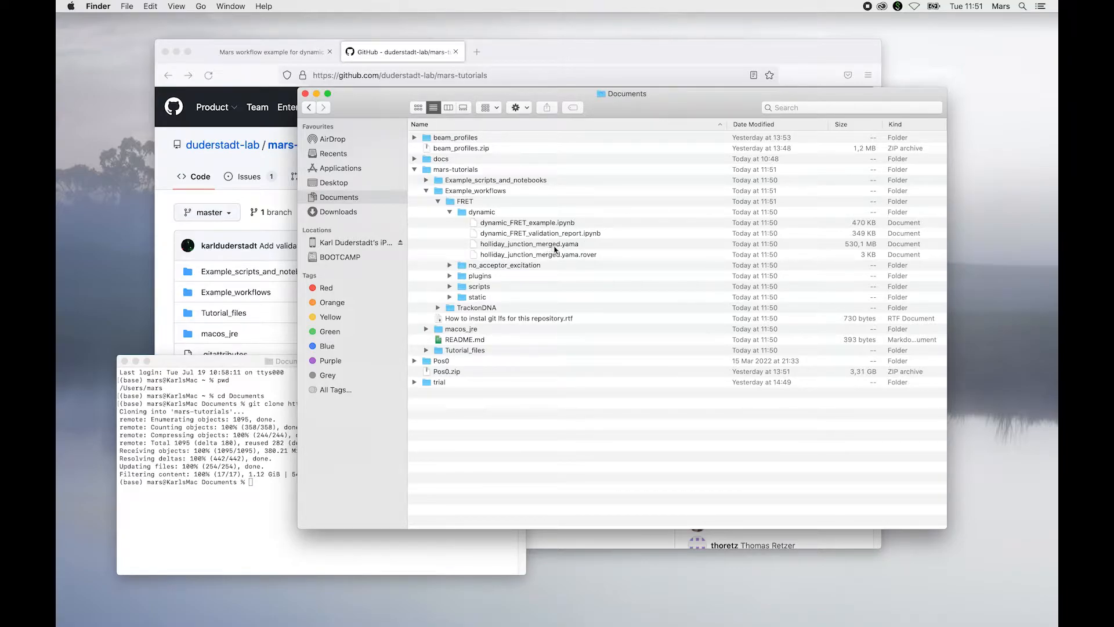
click(568, 245)
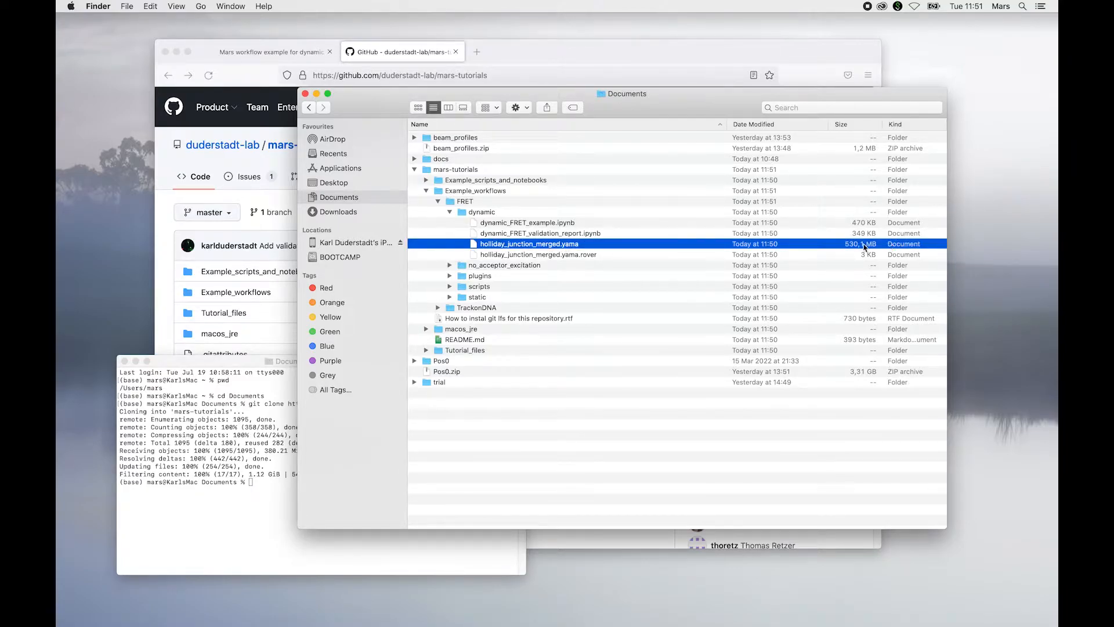
click(551, 259)
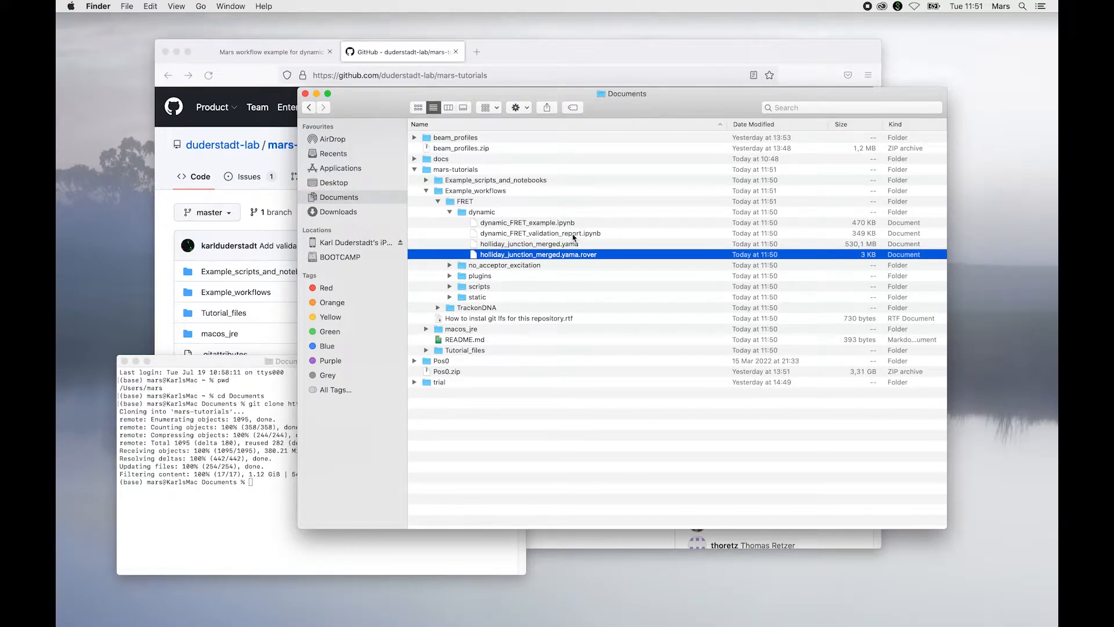
- Move the Documents window aside and bring up a second Finder window on the Fiji installation's plugins folder
drag(398, 101, 452, 140)
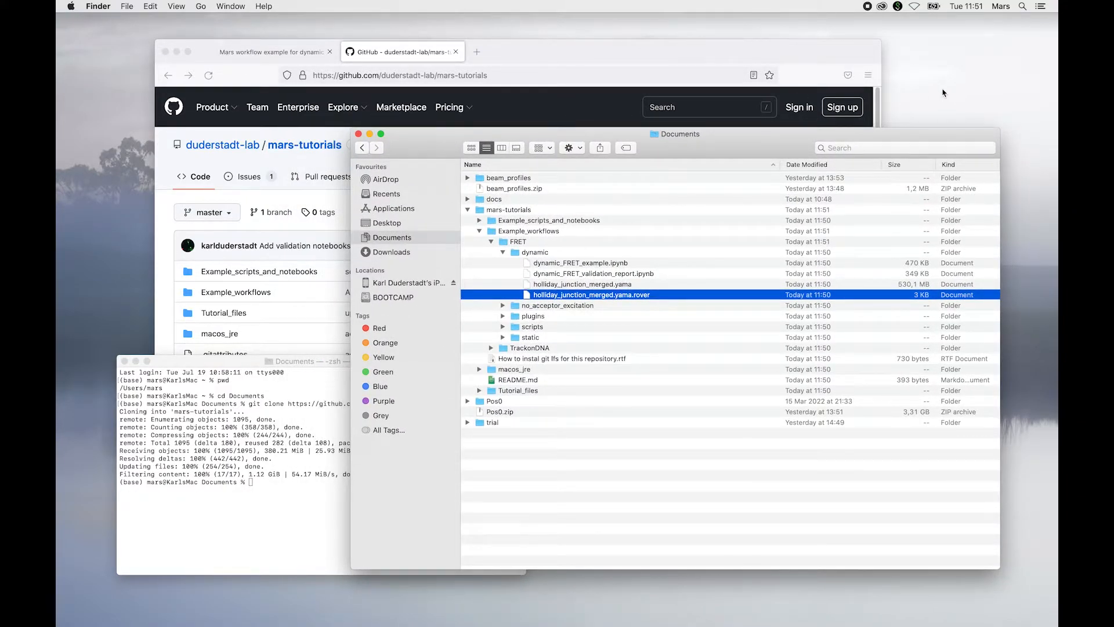
mouse_move(1046, 177)
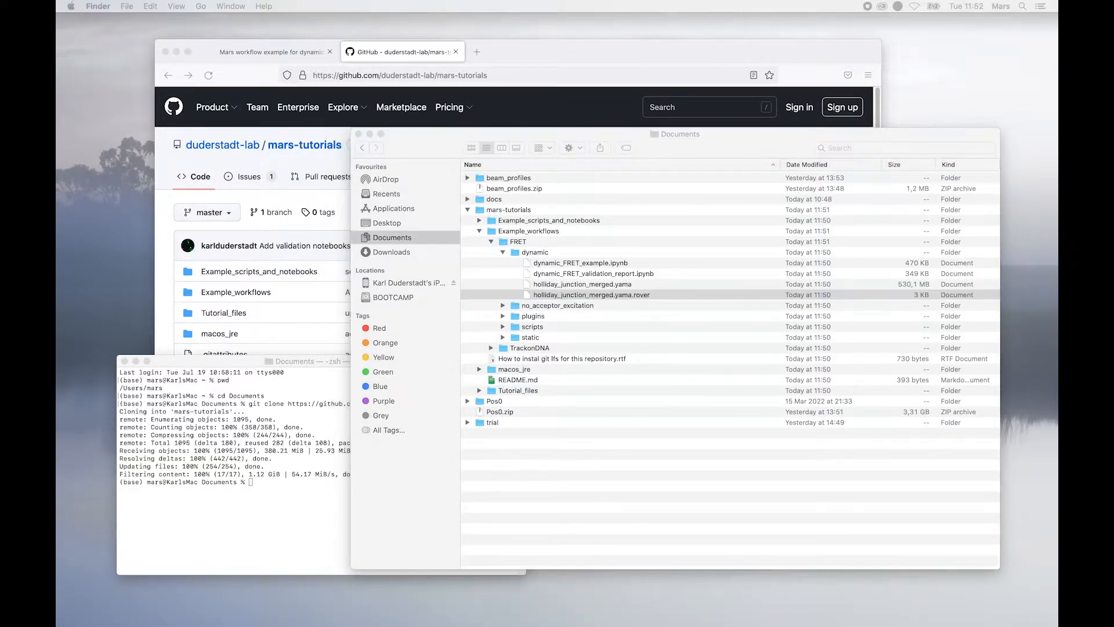
drag(58, 251, 382, 159)
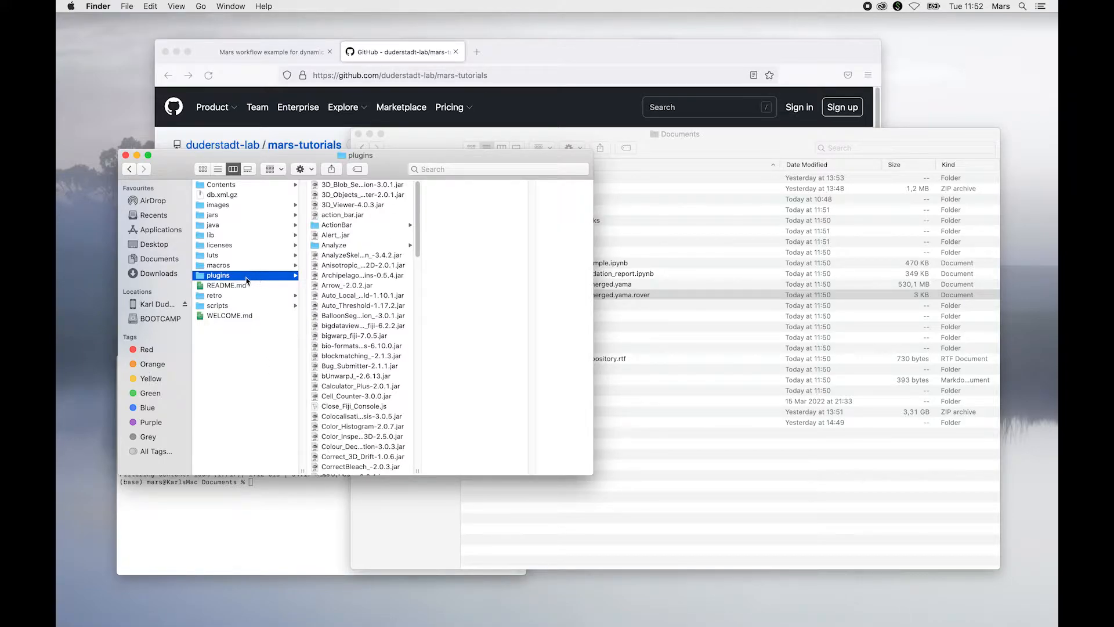
- In the cloned FRET folder, expand plugins and its ActionBar subfolder and select FRET_Power_Tools.ijm
click(754, 522)
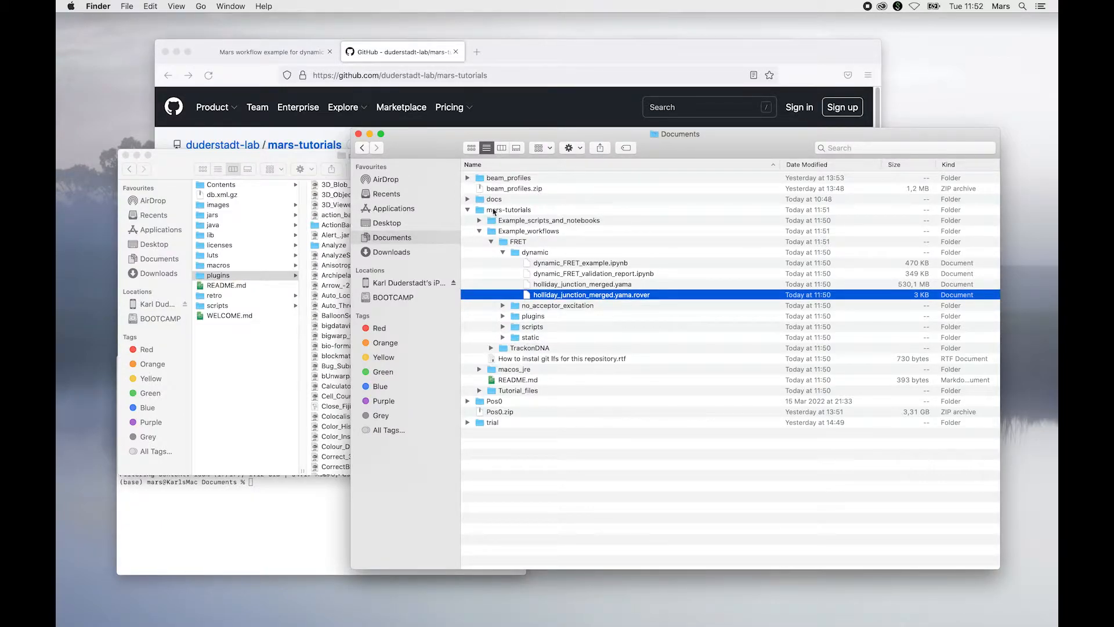
click(503, 317)
click(515, 328)
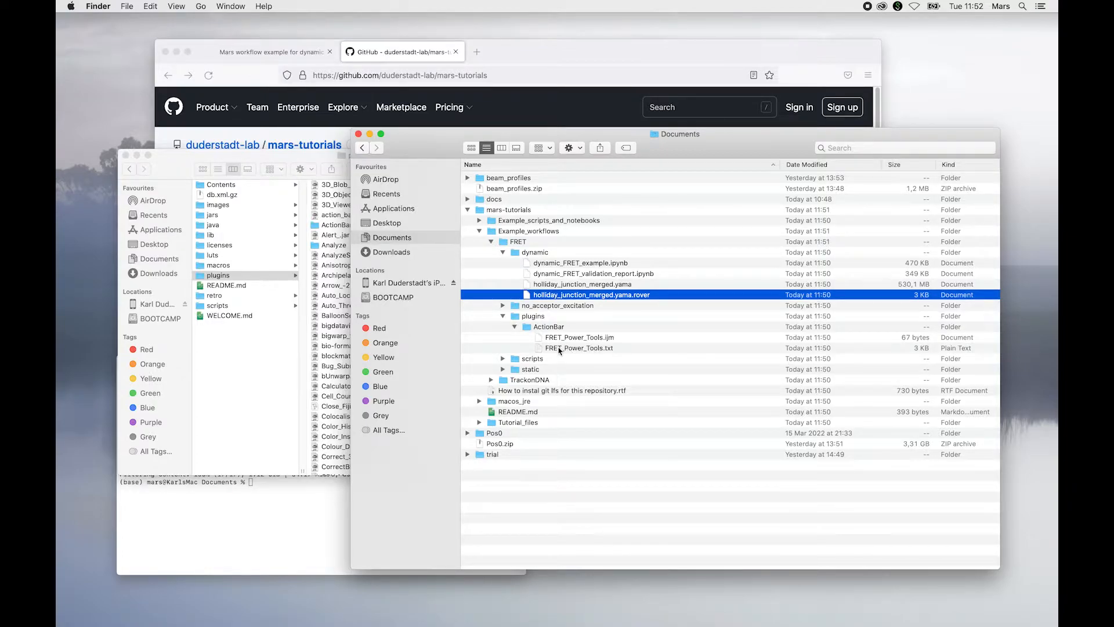
click(604, 339)
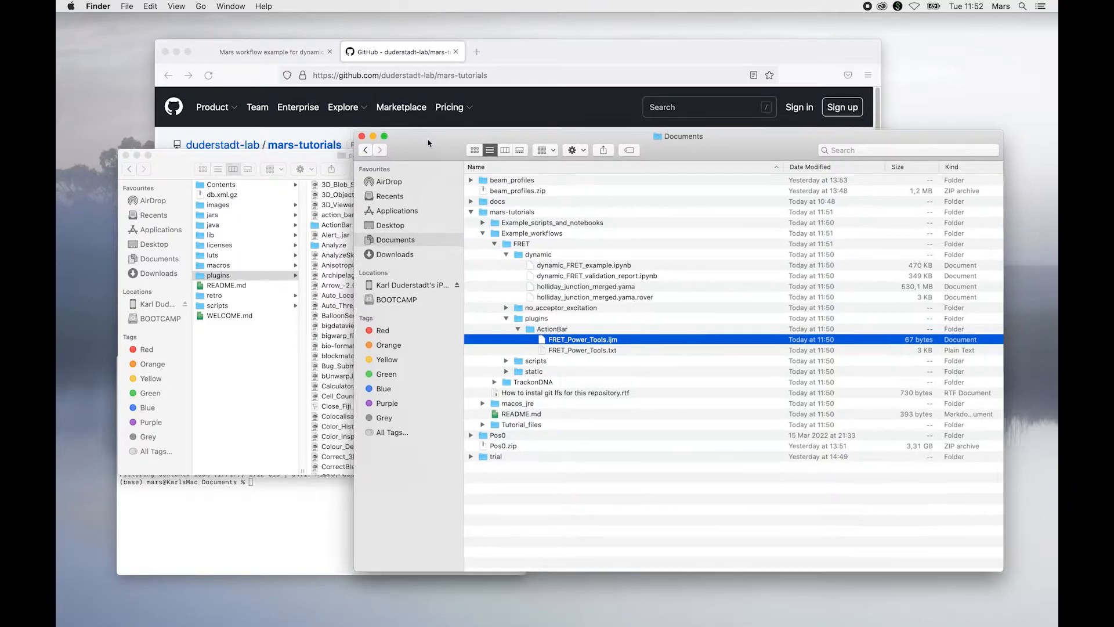
- Place the Documents window beside the Fiji window and open the ActionBar folder in Fiji's plugins
drag(426, 135, 635, 146)
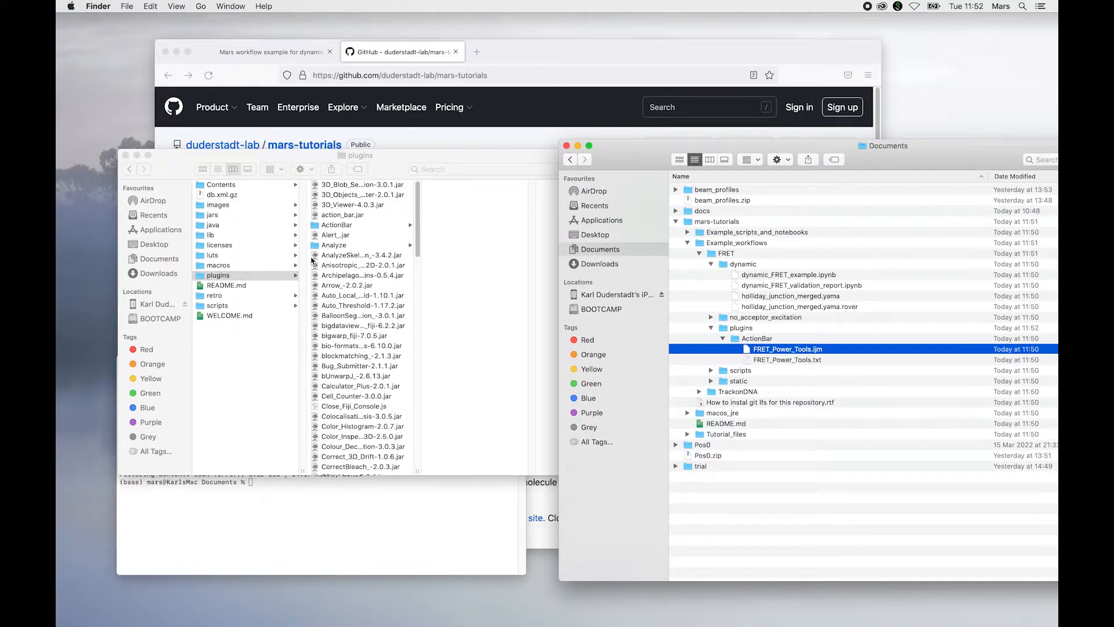
click(357, 228)
click(358, 226)
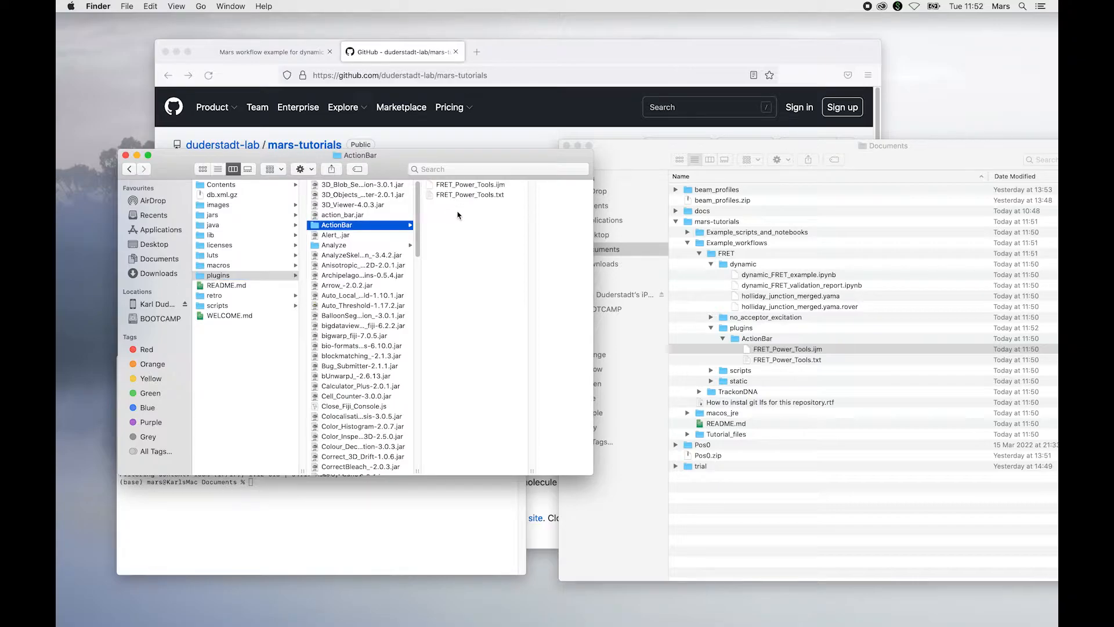
- Open the FRET folder in Fiji's scripts and expand the cloned repository's FRET scripts folder for comparison
click(241, 308)
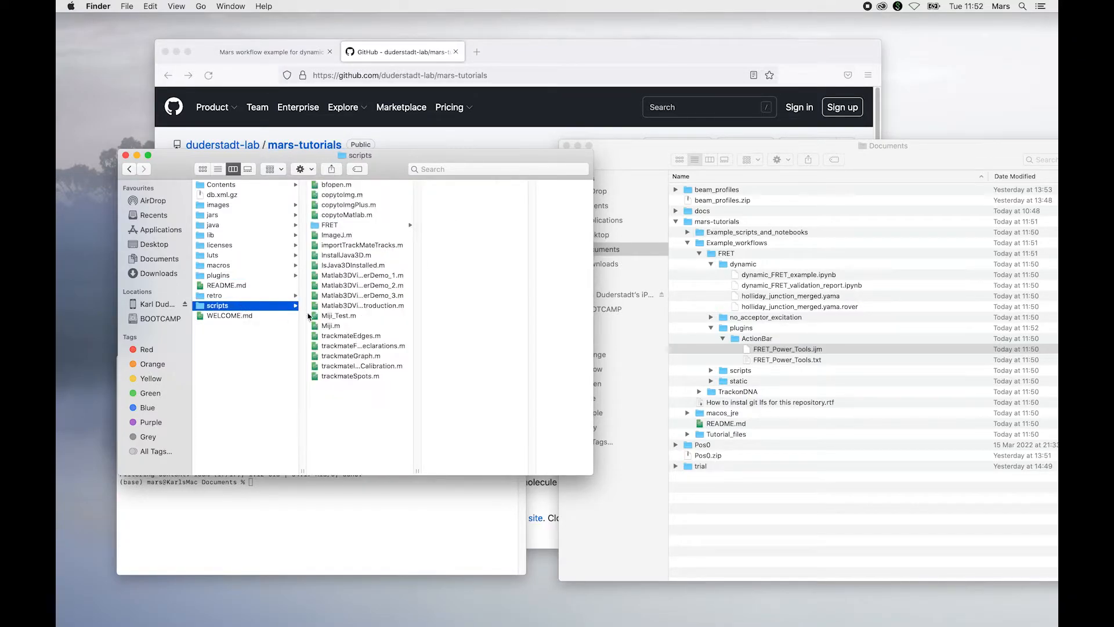
click(334, 226)
click(745, 348)
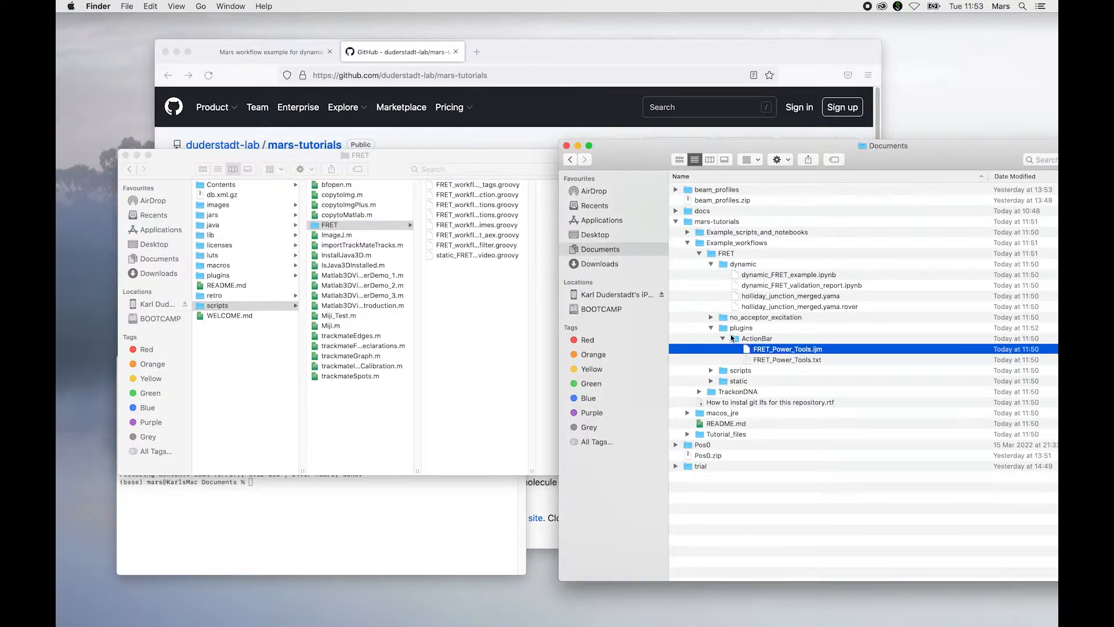
click(710, 370)
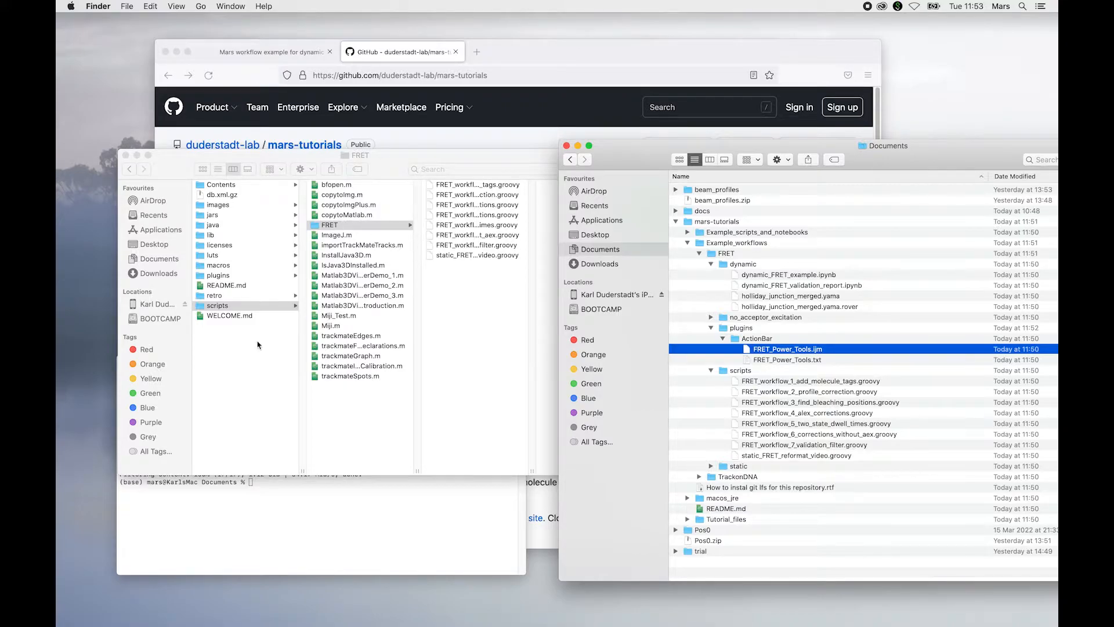
- Show the parent folder path of the FRET scripts folder in the Fiji window
drag(197, 163, 216, 160)
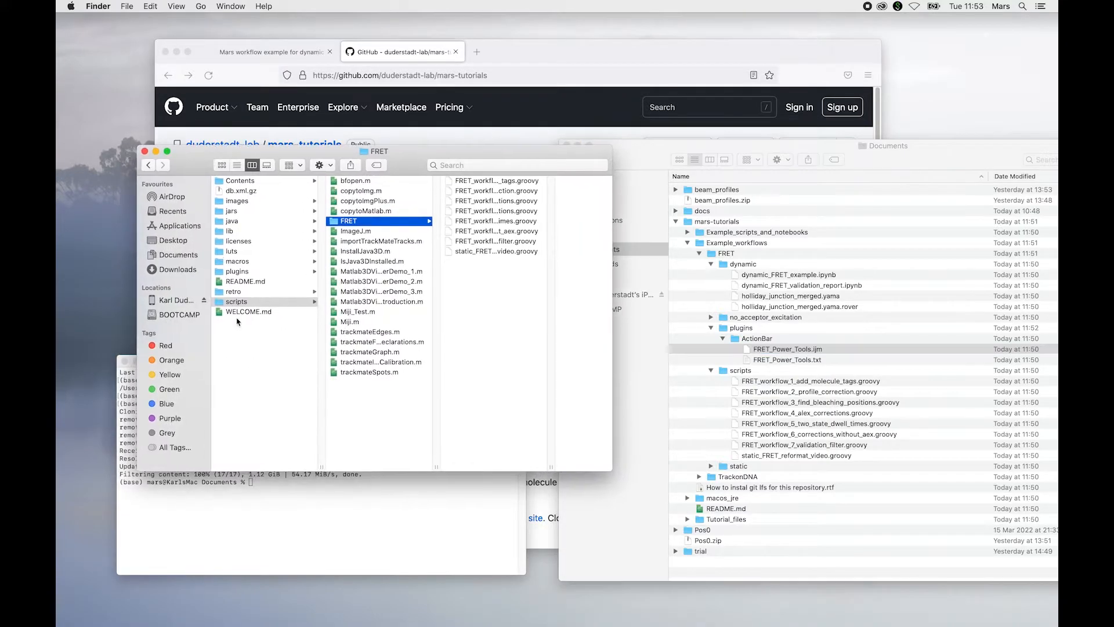
right_click(392, 155)
click(383, 154)
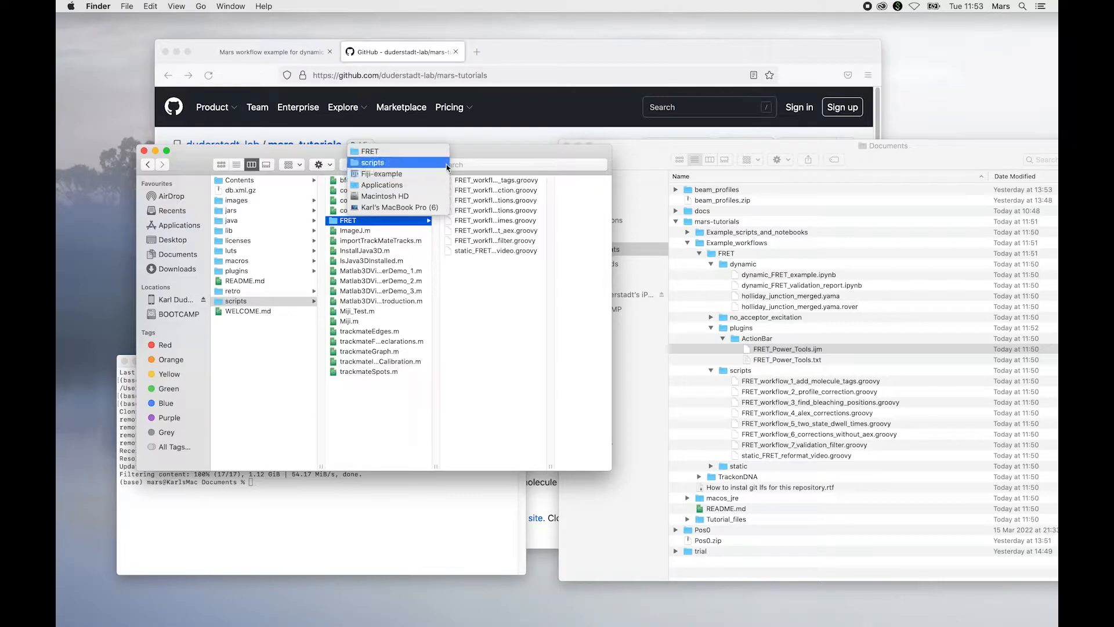
click(477, 156)
- Collapse the mars-tutorials folder in the Documents window and move that window out of the way
drag(622, 147, 352, 140)
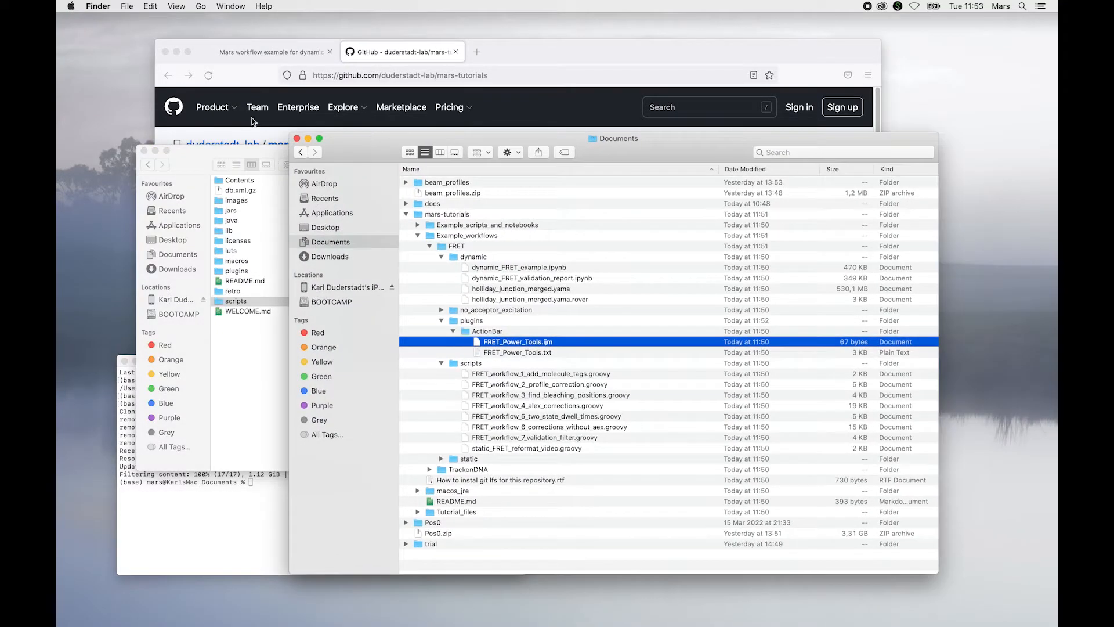
click(406, 215)
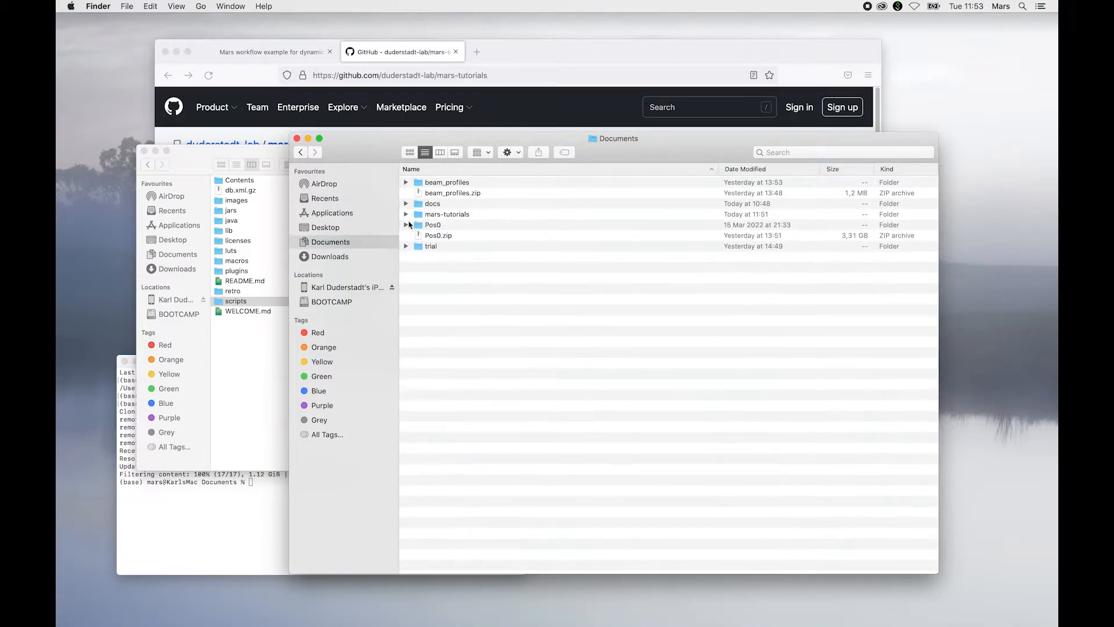
drag(386, 155, 465, 192)
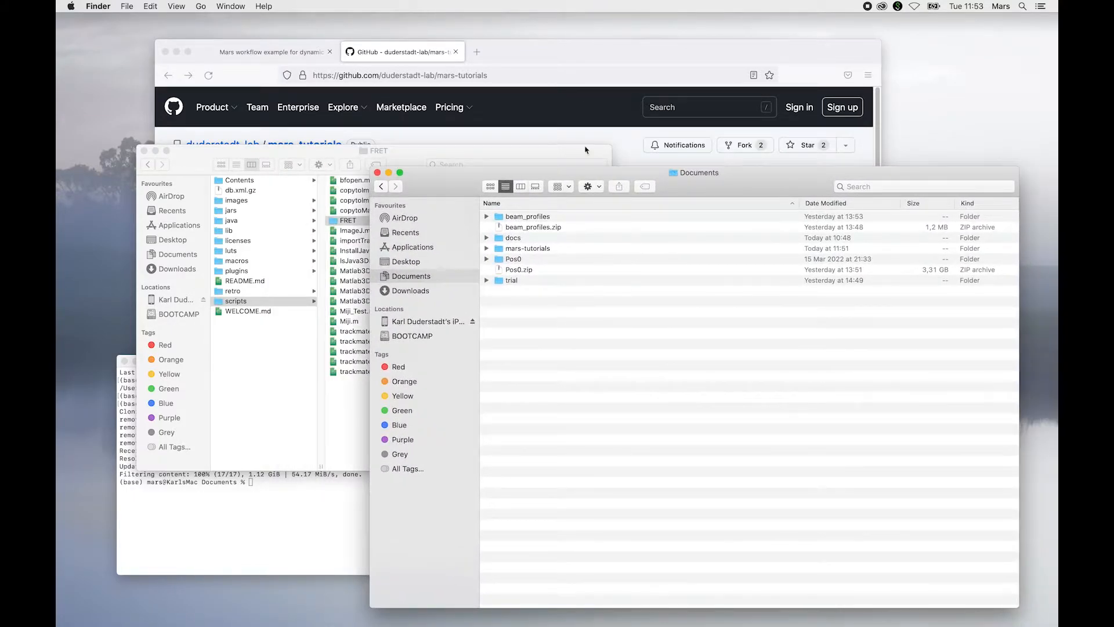
- Switch to Firefox and open the sample data link from the introduction of the dynamic smFRET workflow page in a new tab
click(585, 57)
click(265, 54)
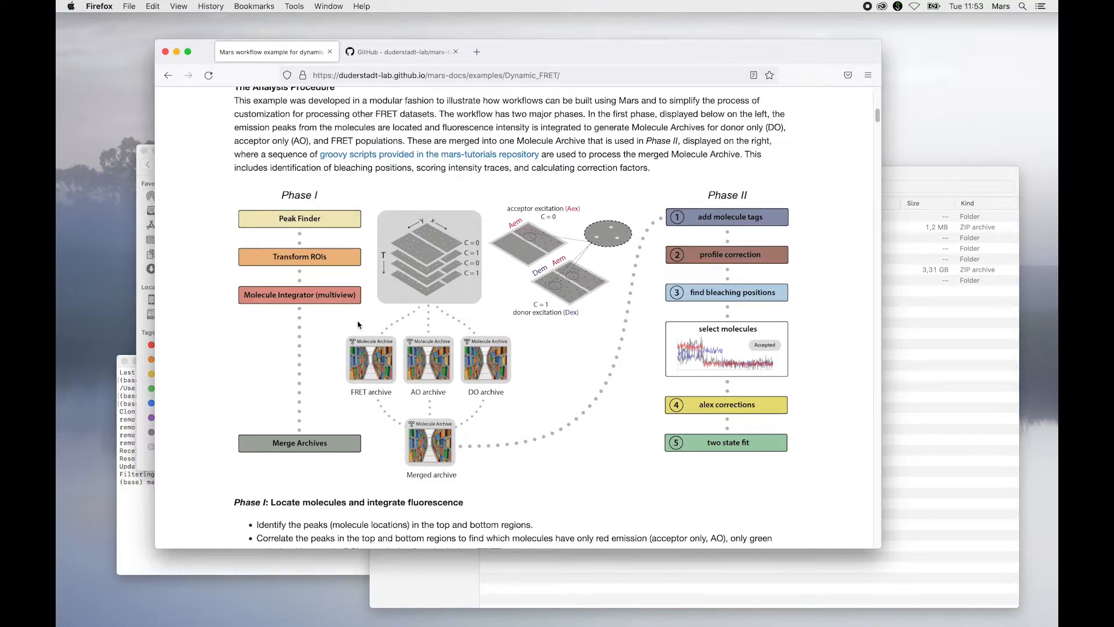
scroll(361, 326, up, 5)
scroll(384, 318, up, 10)
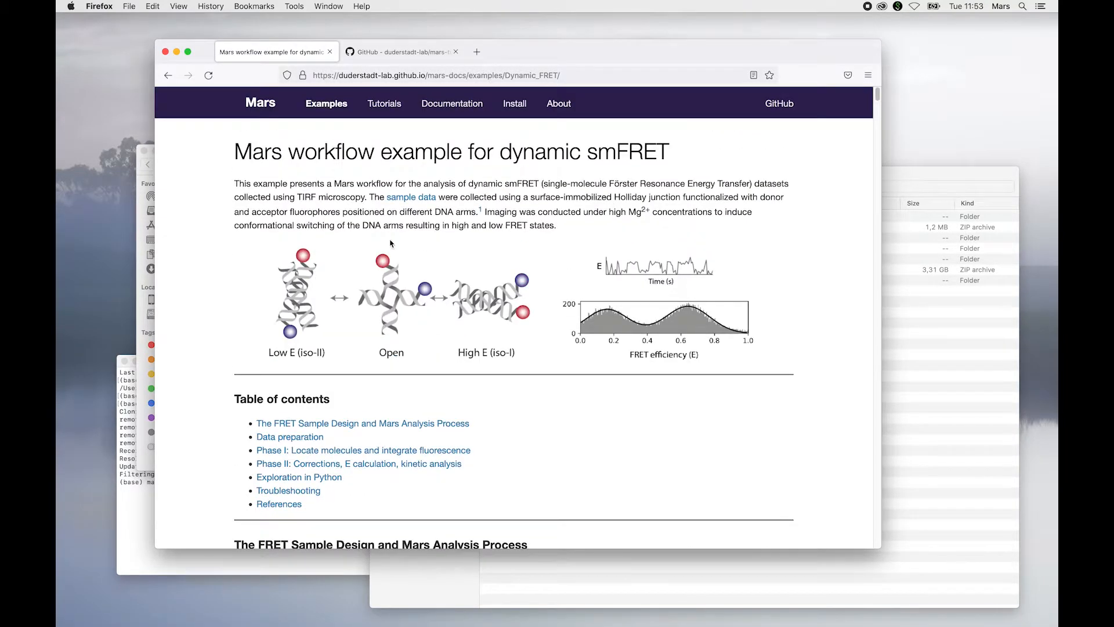
right_click(408, 198)
click(413, 202)
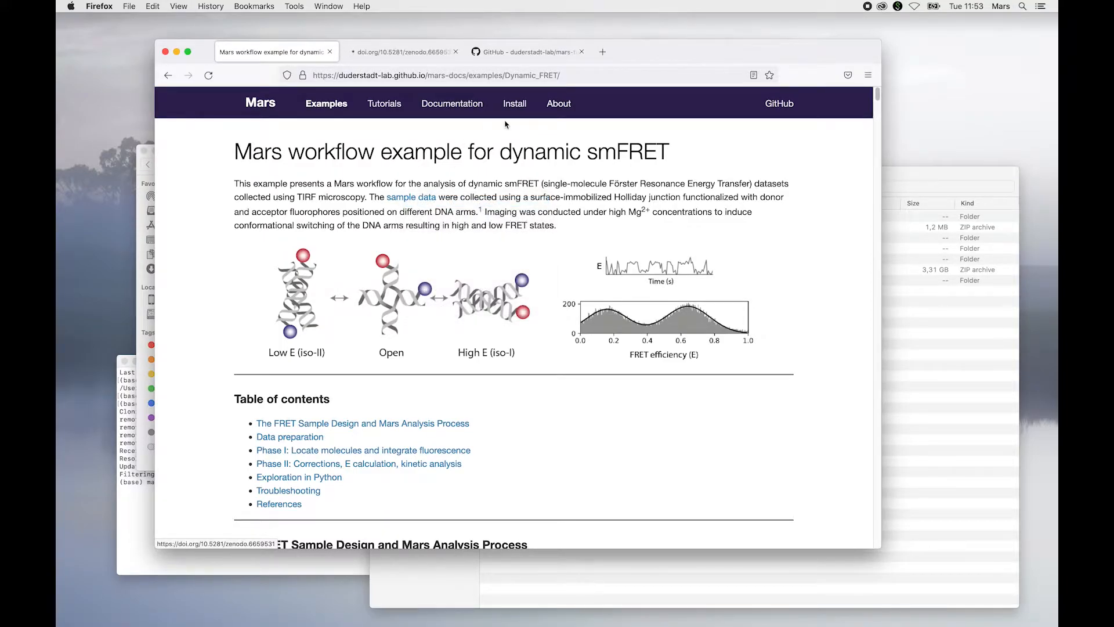
- View the Zenodo record of the dynamic FRET example videos and examine its list of downloadable files
click(408, 53)
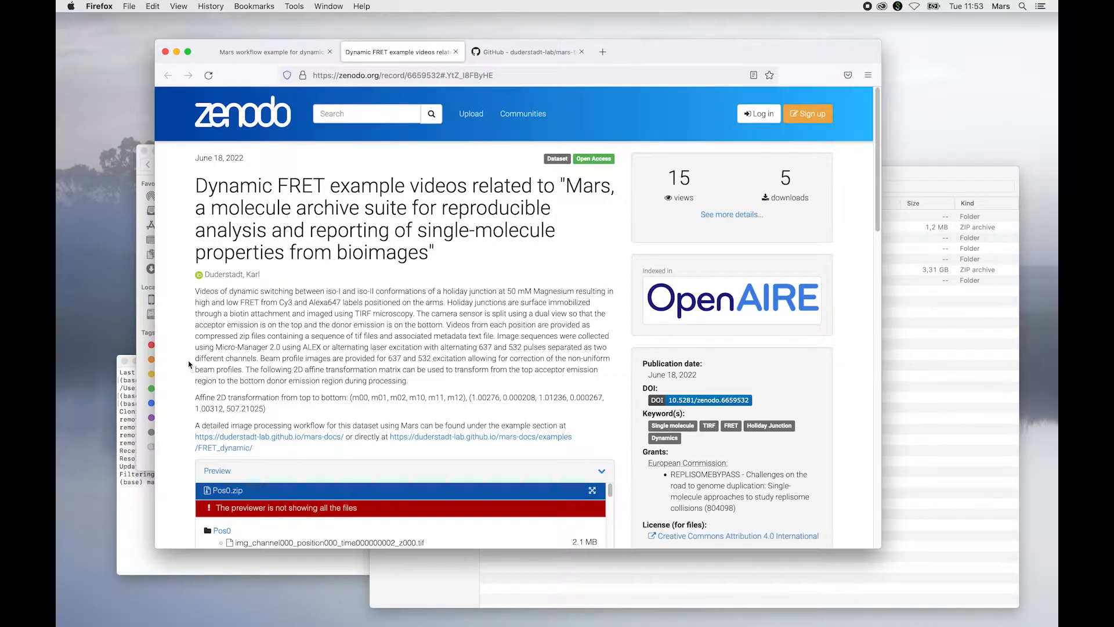
scroll(189, 364, down, 8)
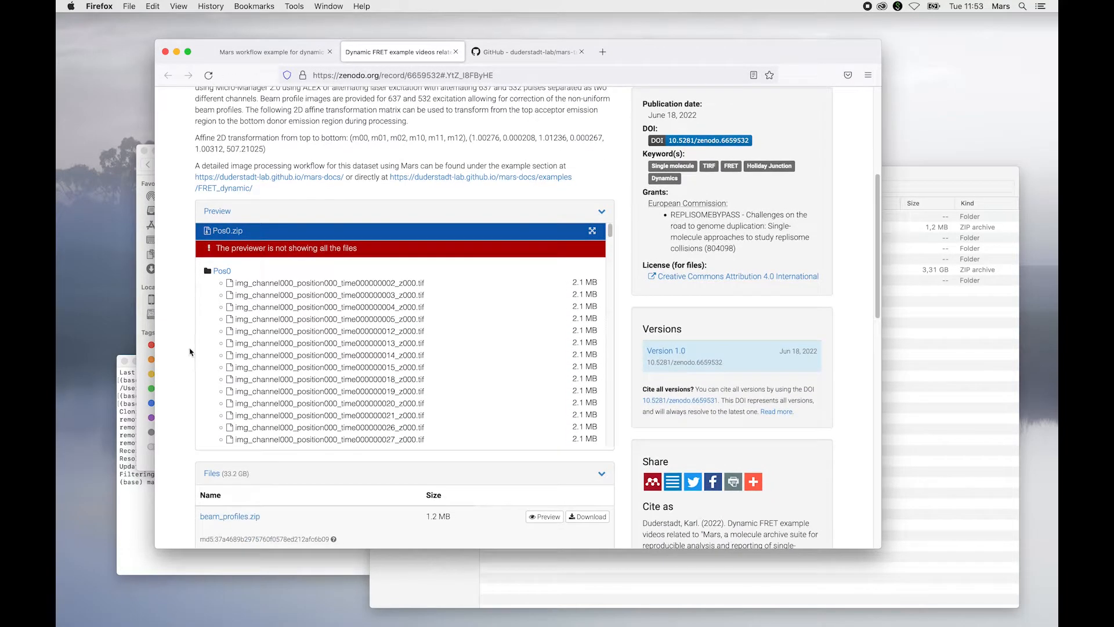
scroll(190, 352, down, 4)
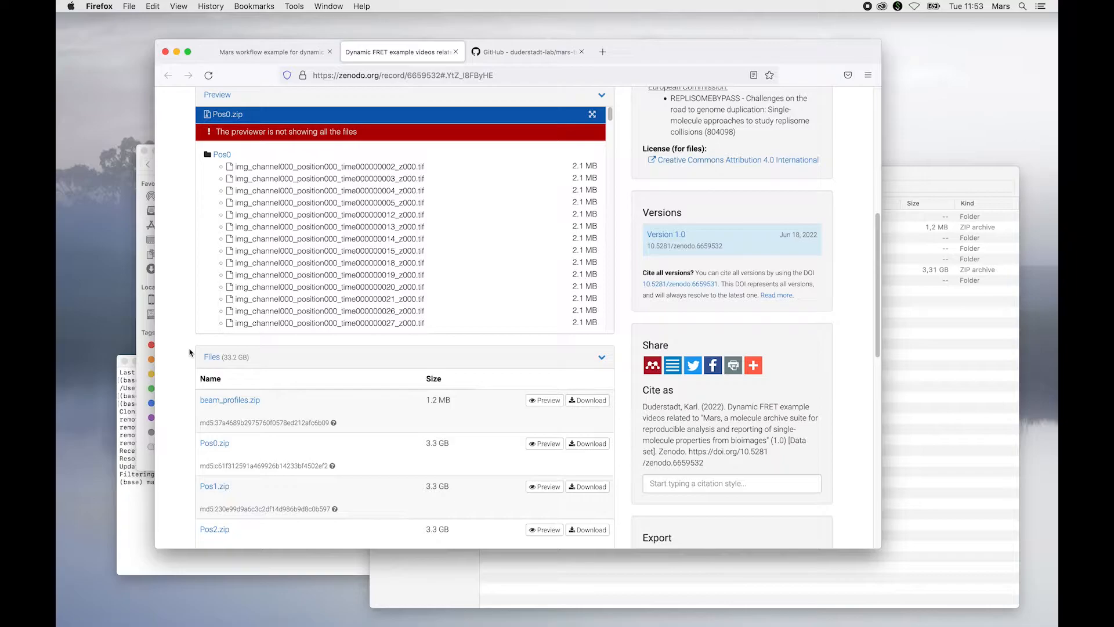
scroll(187, 357, down, 5)
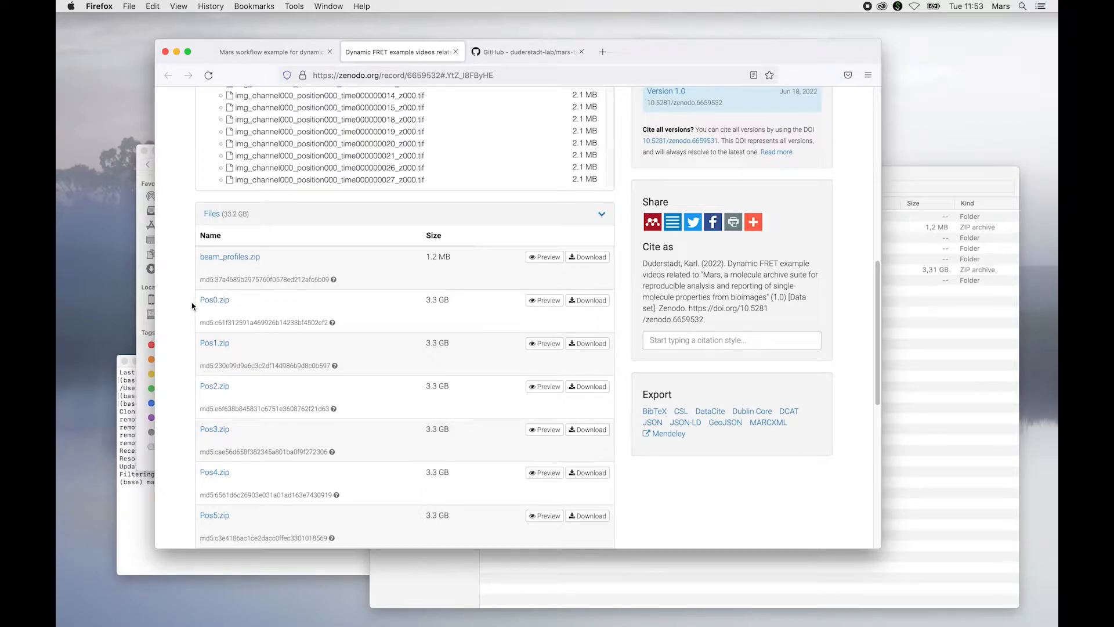
scroll(177, 365, down, 8)
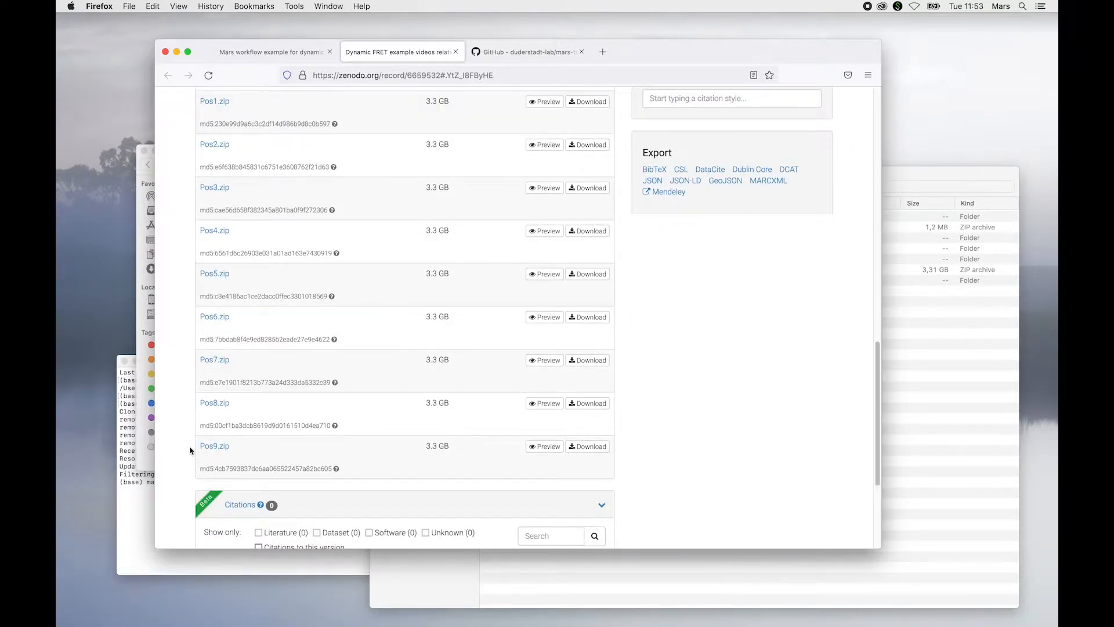
- Leave the Zenodo file list, switch to the Documents window in Finder and select the Pos0 folder
scroll(180, 319, up, 8)
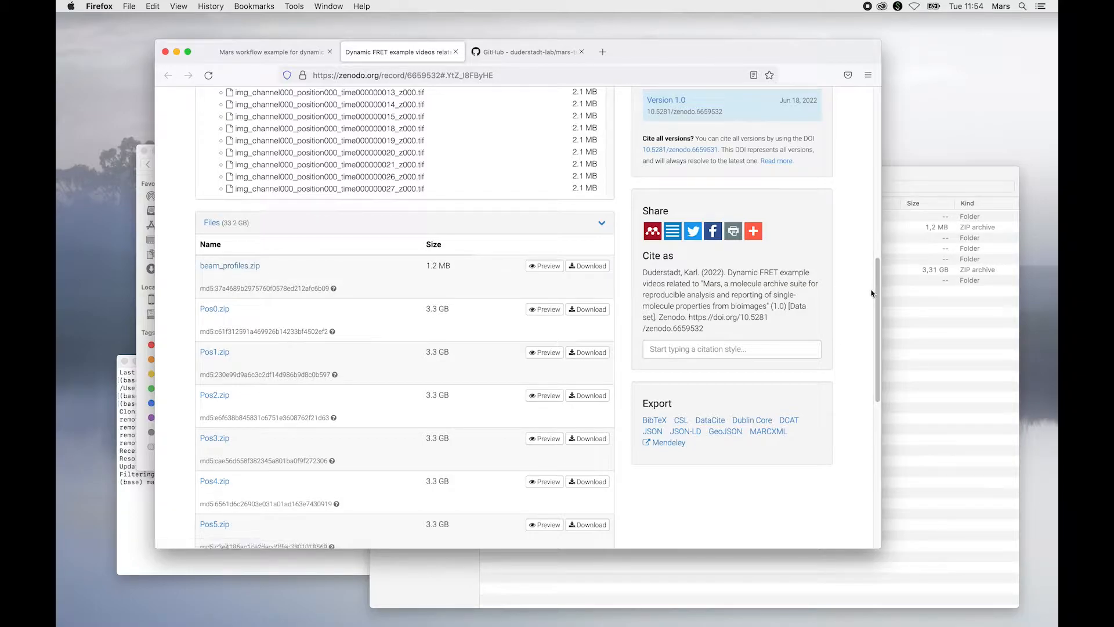
click(254, 60)
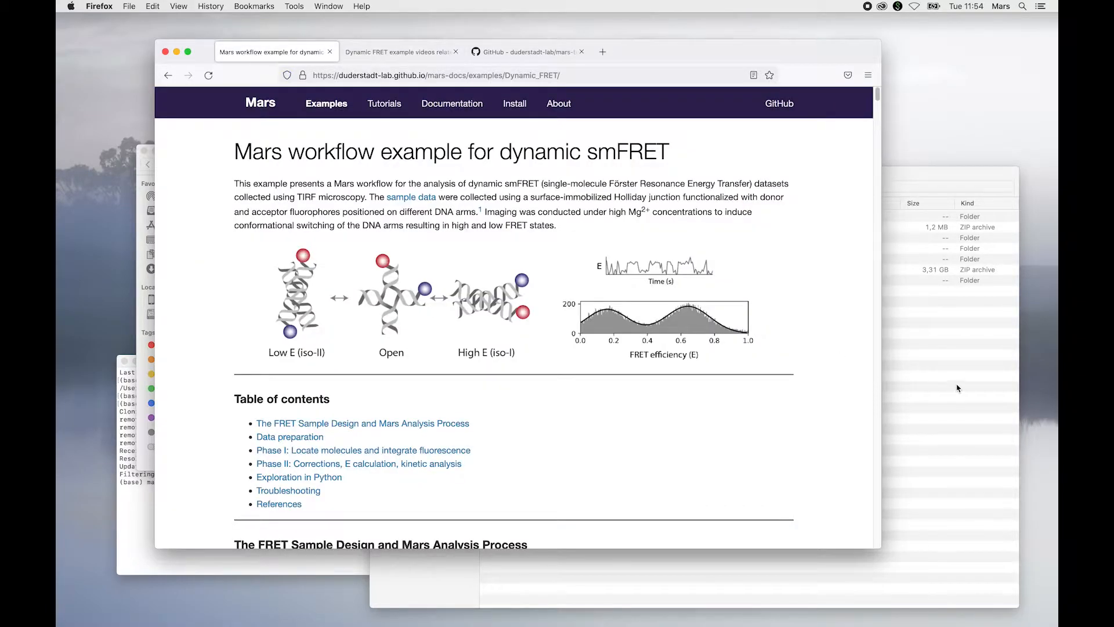
click(960, 389)
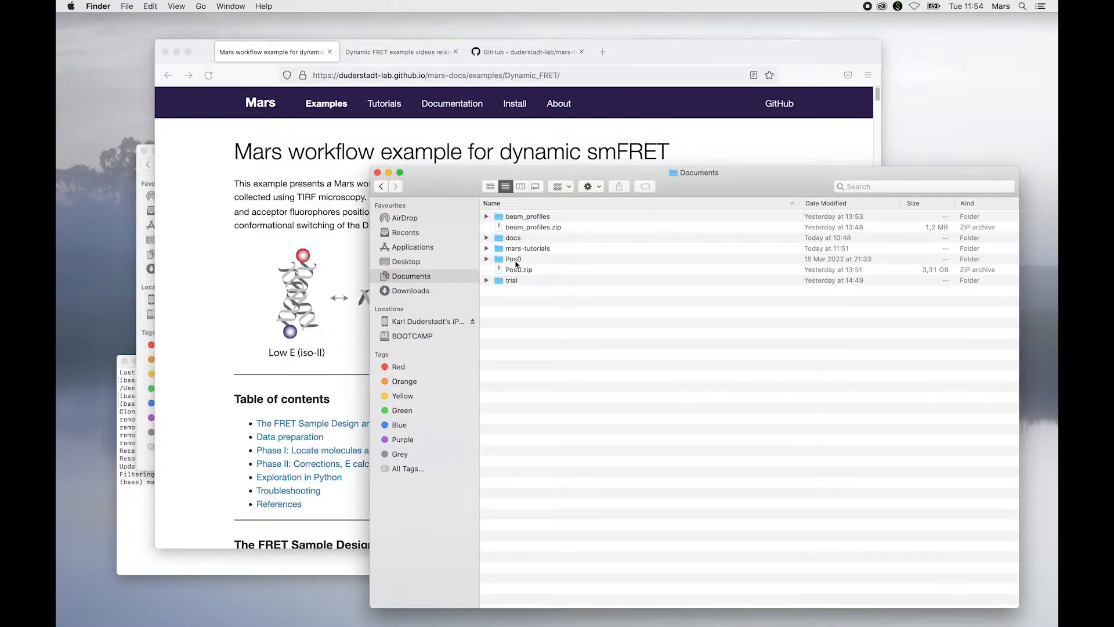
click(516, 262)
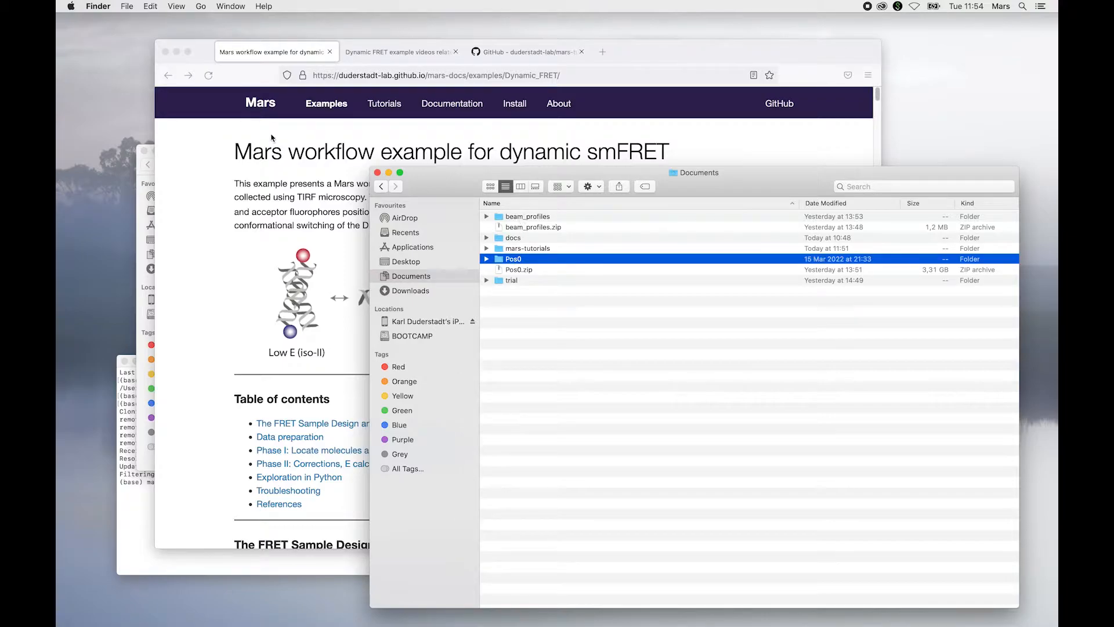
- Switch back to Firefox, revisit the Zenodo record of the example videos and return to the dynamic smFRET workflow page
click(201, 165)
click(423, 53)
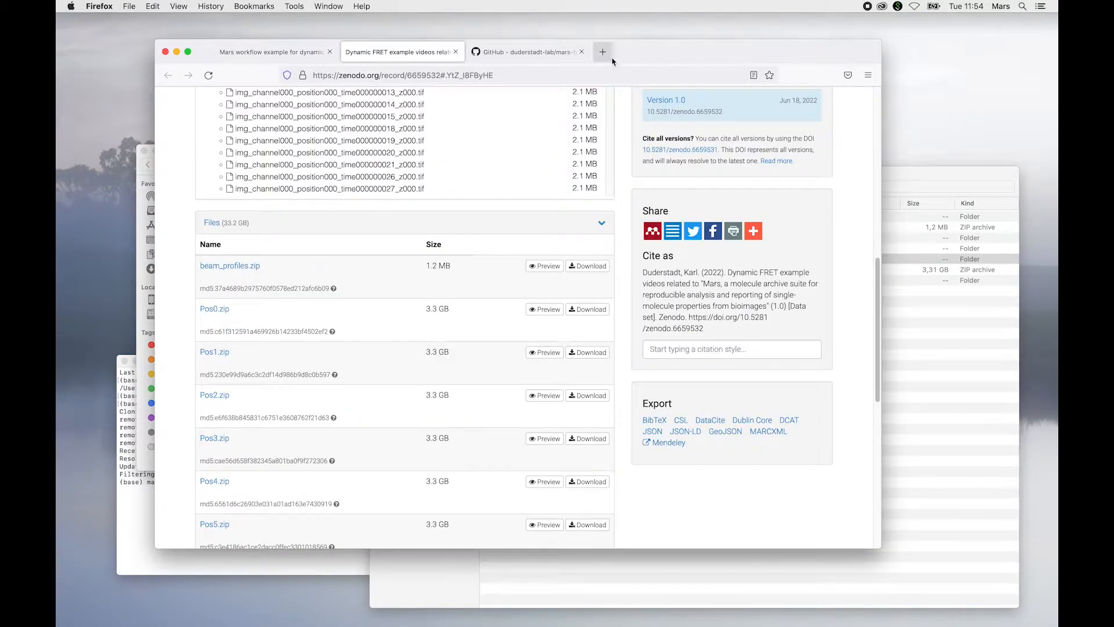
click(504, 55)
click(269, 51)
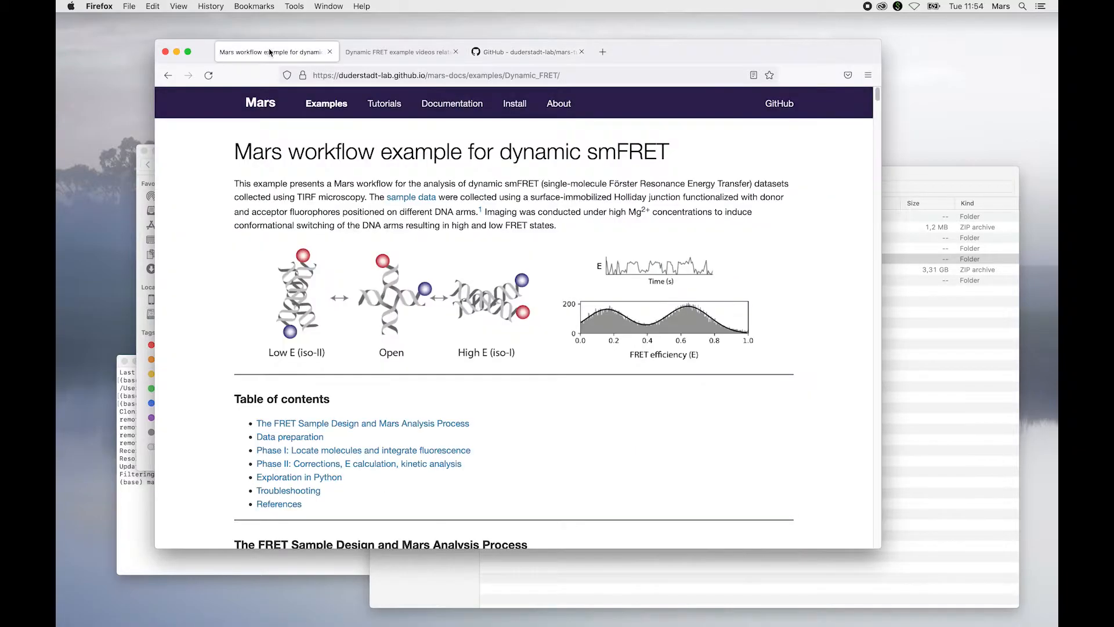
- Spread out the Firefox window and the Finder window with the FRET scripts folder so both are accessible
drag(661, 52, 740, 60)
click(180, 154)
drag(180, 154, 116, 160)
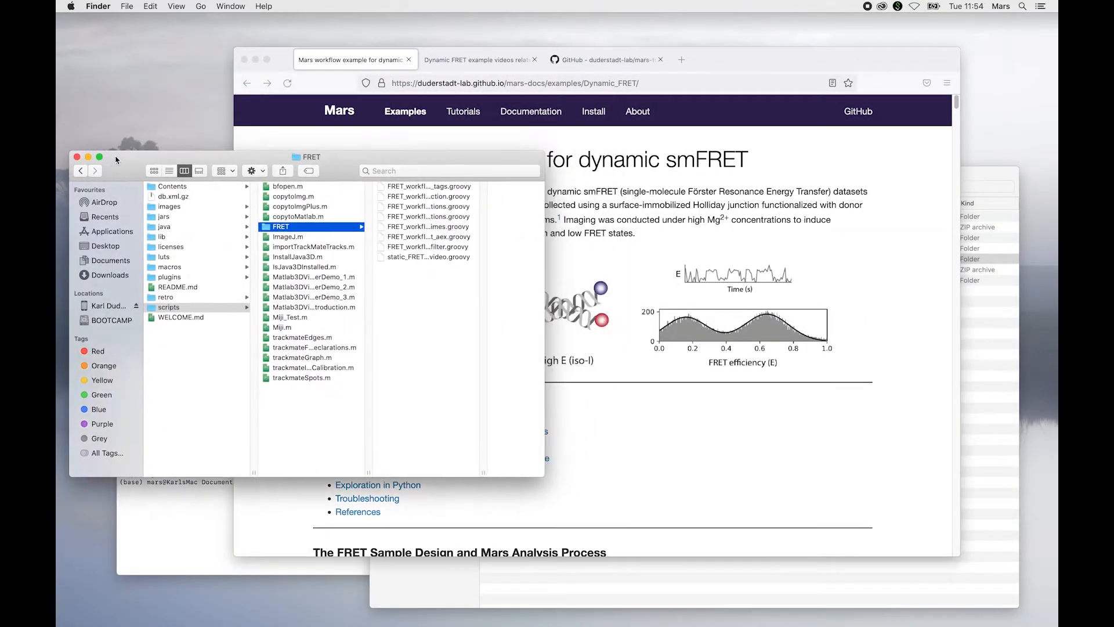
drag(728, 57, 699, 56)
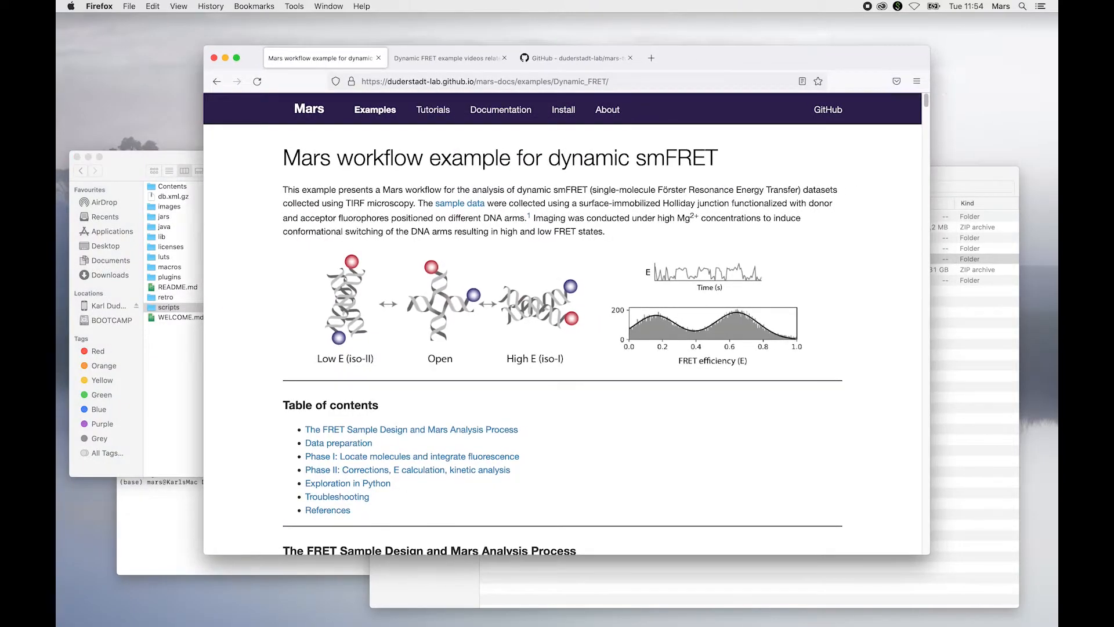
- Launch Fiji and position its main window just below the menu bar
mouse_move(1053, 127)
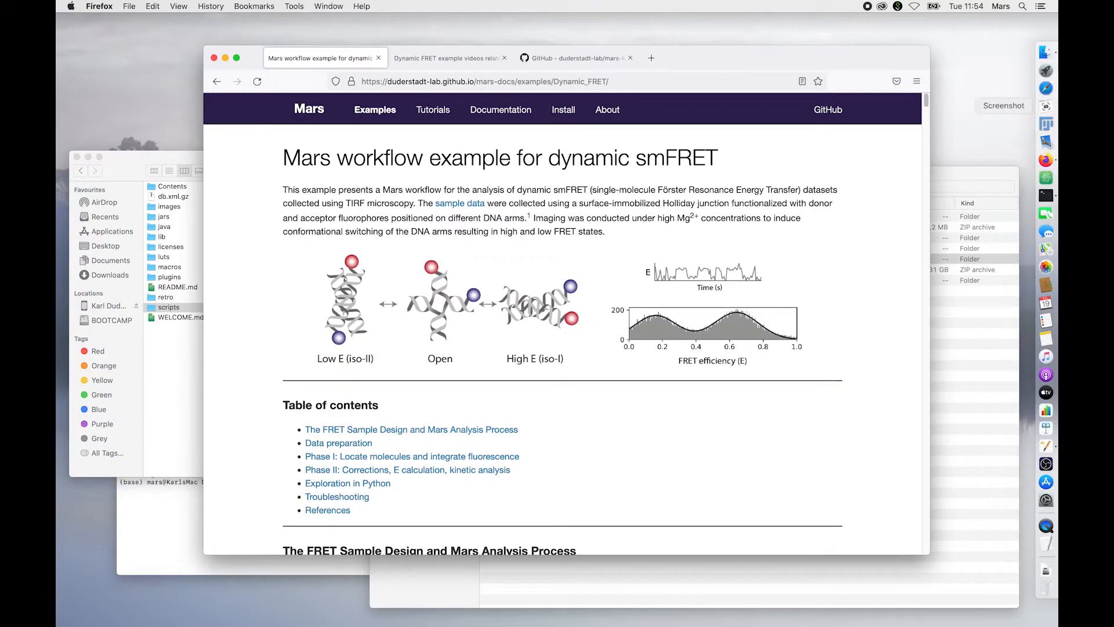
click(1053, 126)
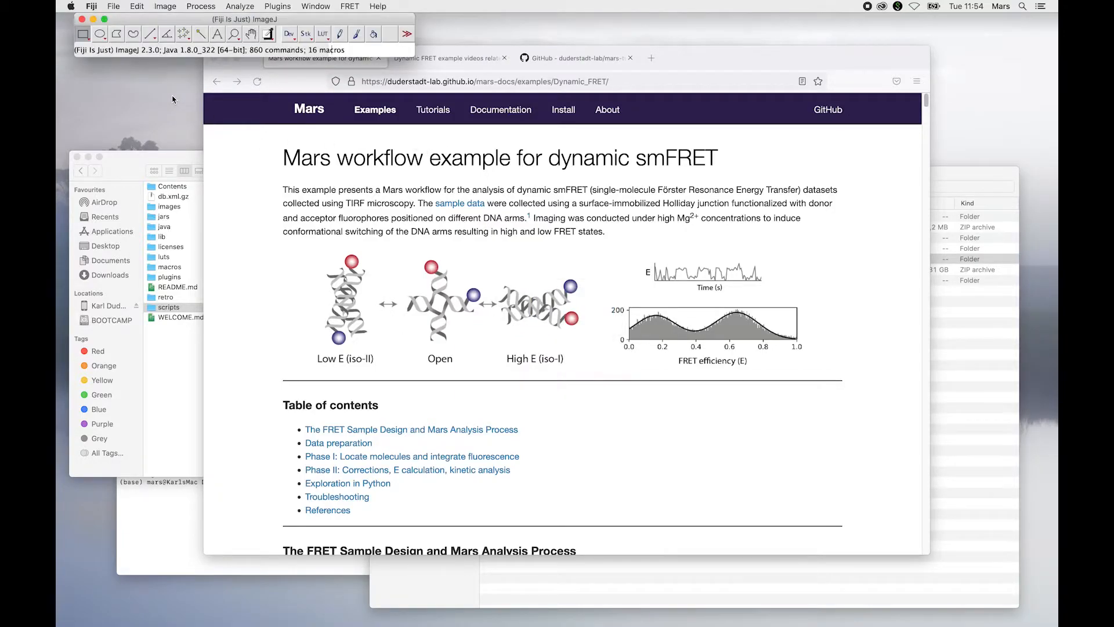
drag(162, 14, 157, 28)
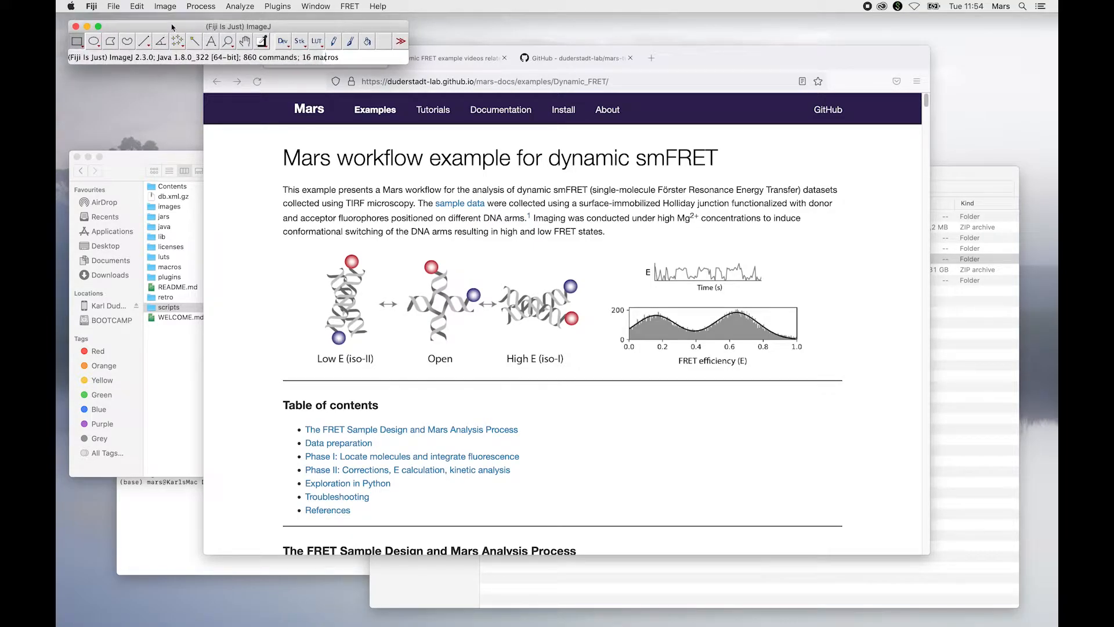
- Locate Fiji's update command and review the available FRET workflow scripts
click(376, 5)
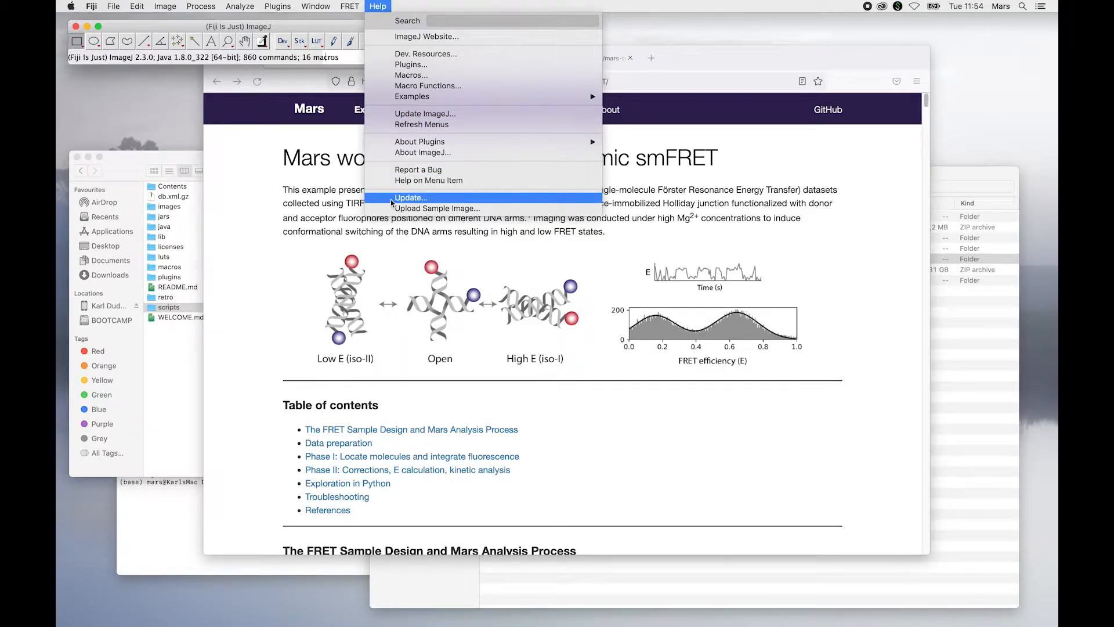
click(381, 5)
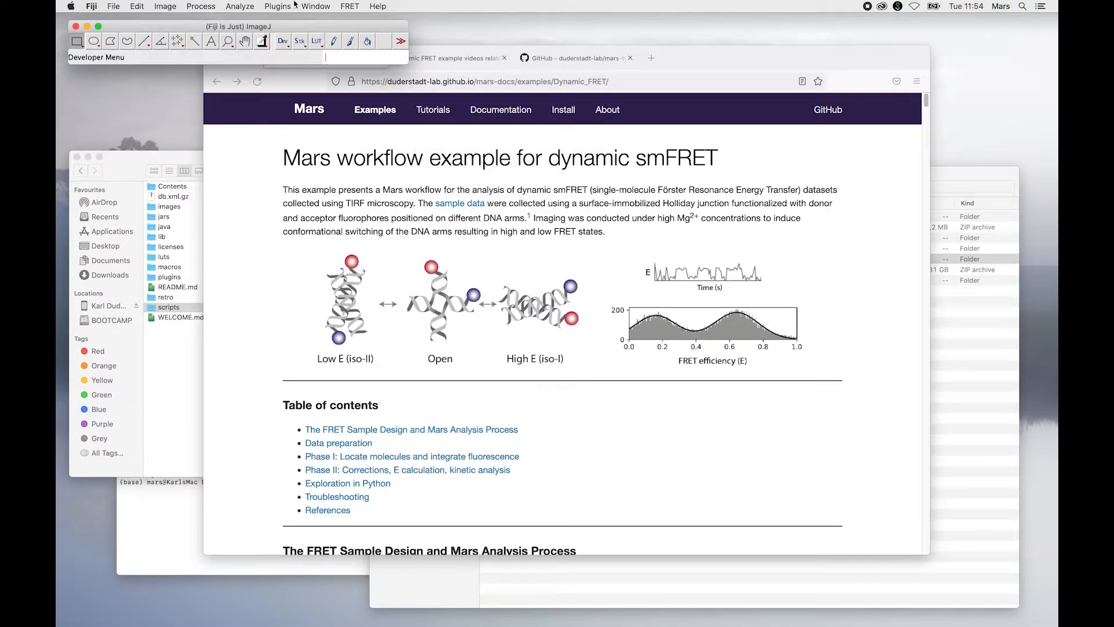
click(348, 6)
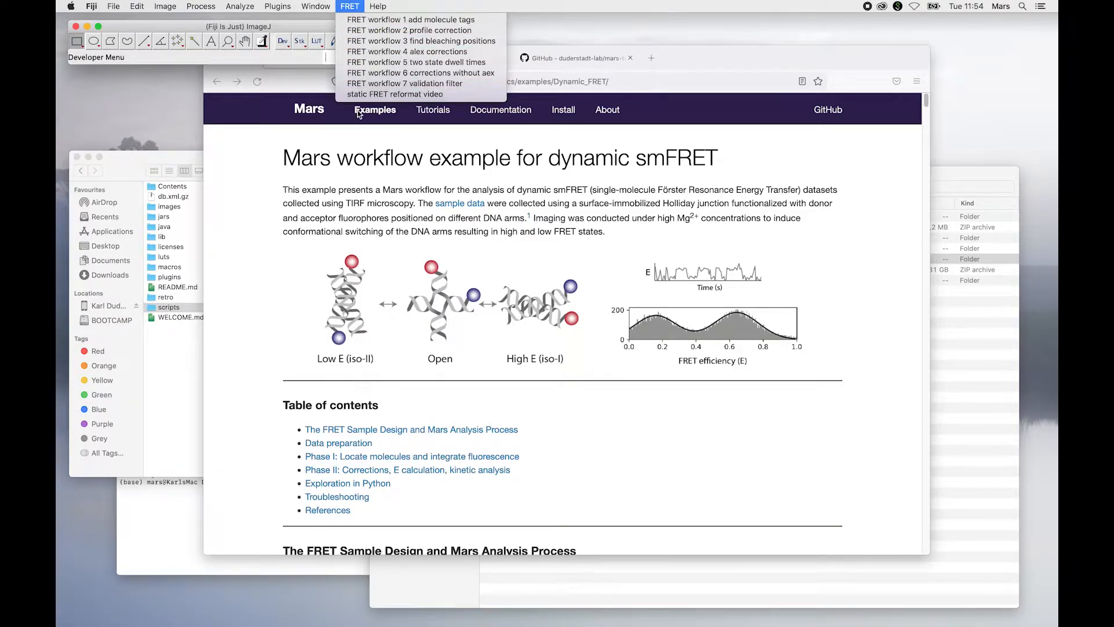
click(357, 7)
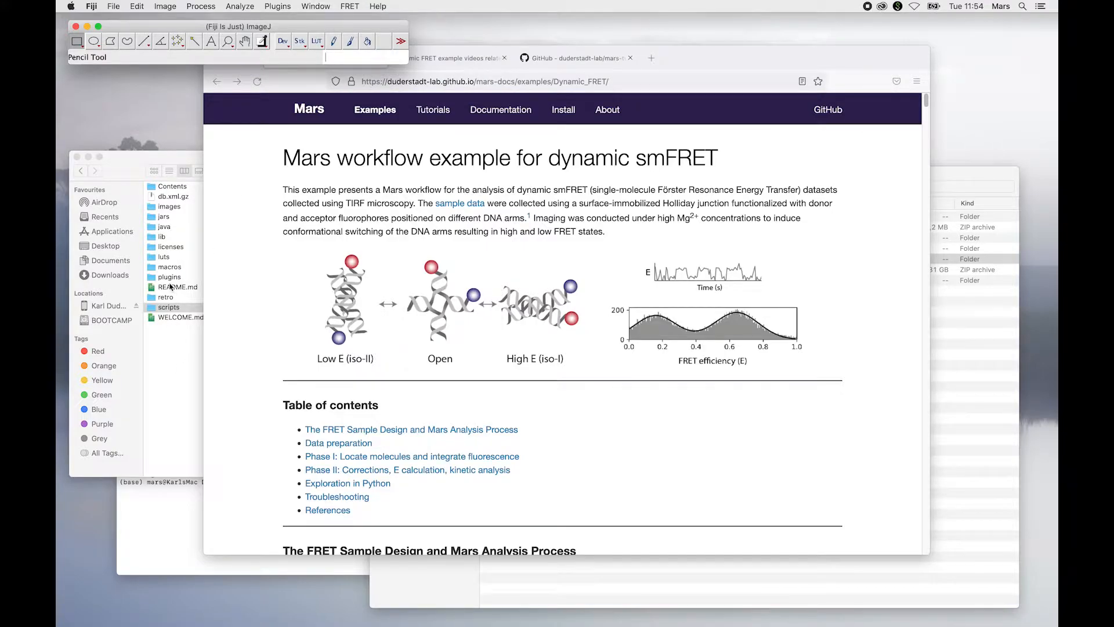
- Open the FRET Power Tools action bar in Fiji and place it below the main Fiji window
click(285, 5)
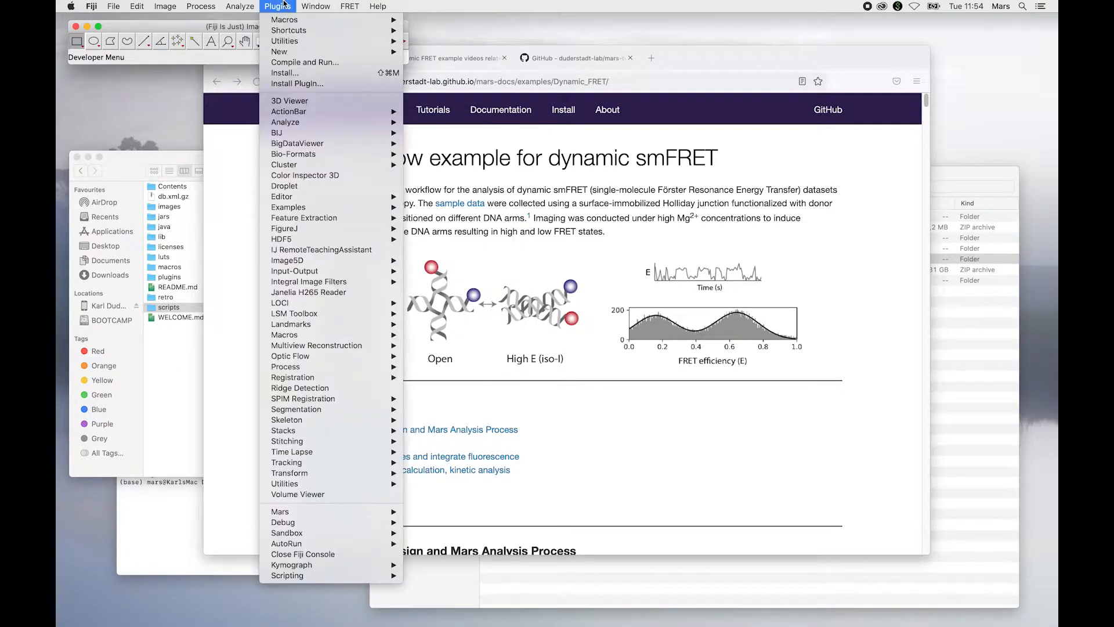
mouse_move(291, 112)
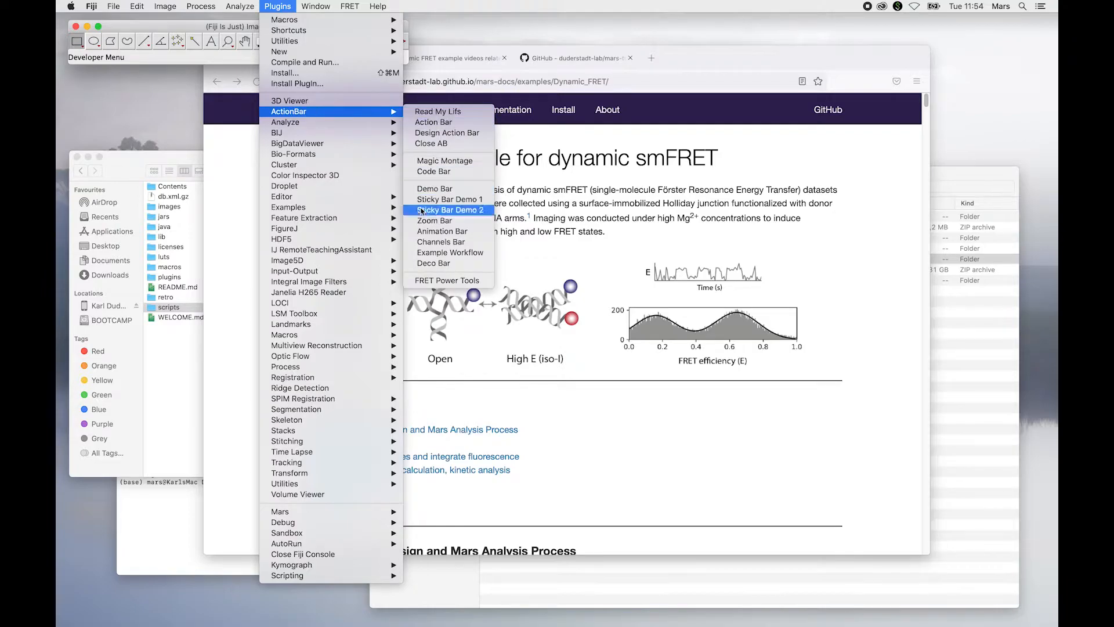
click(433, 281)
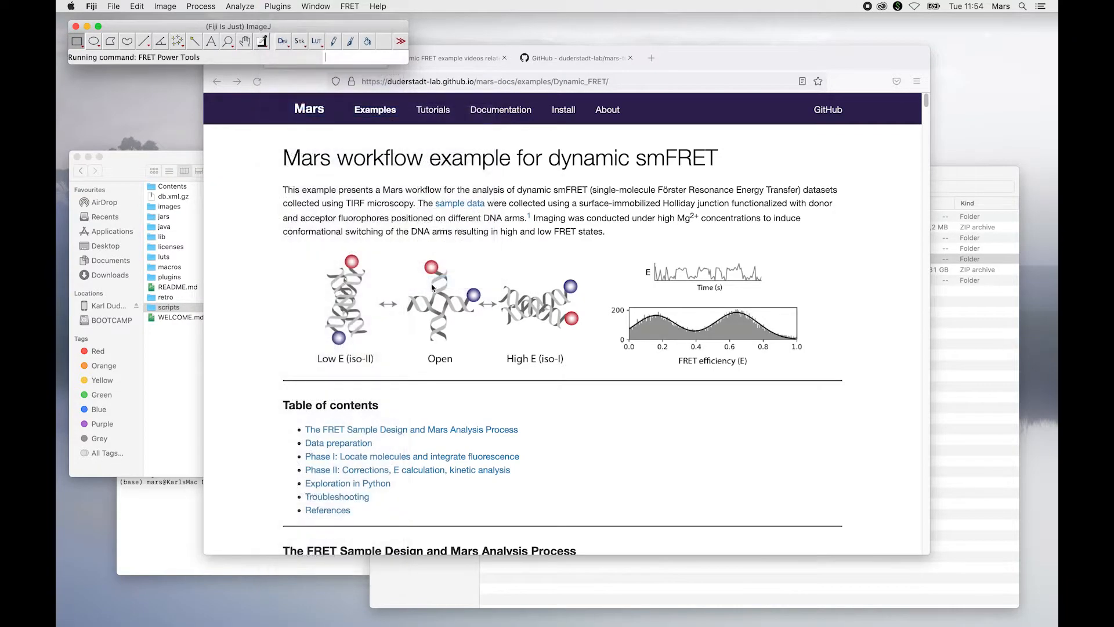
drag(190, 25, 216, 144)
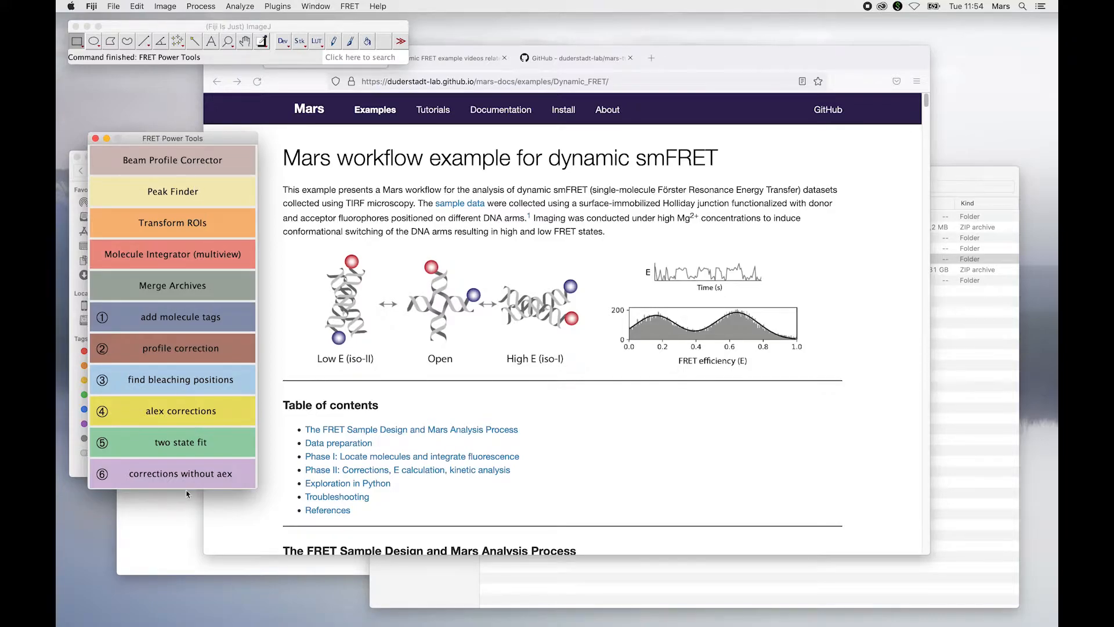
drag(228, 138, 273, 107)
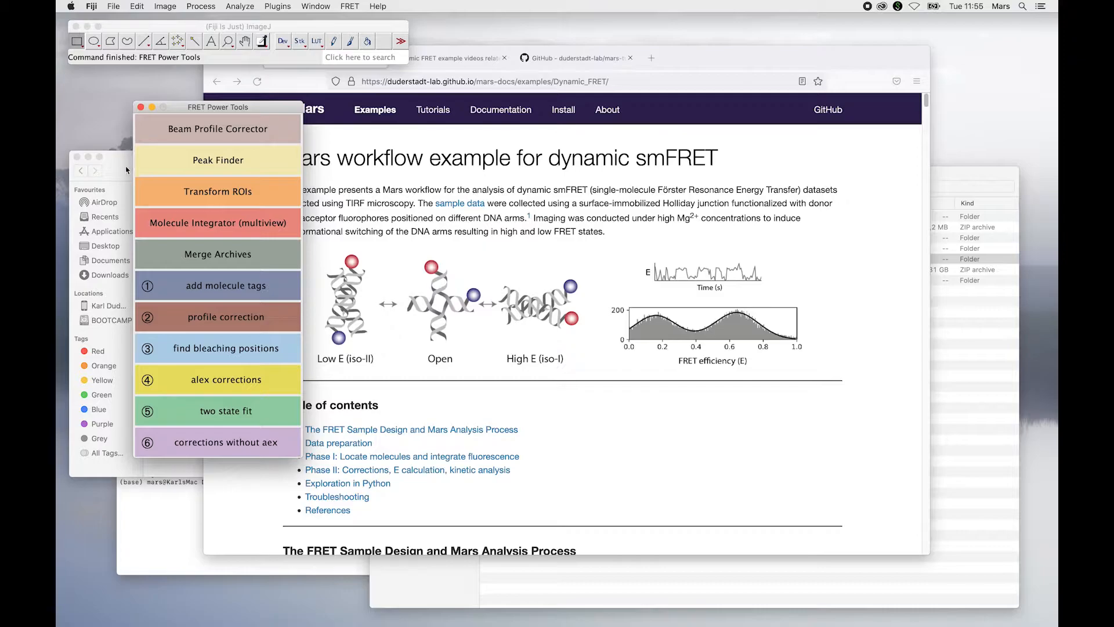
- Move the FRET scripts folder window, the Terminal window and the Documents window out of view
drag(120, 173, 57, 165)
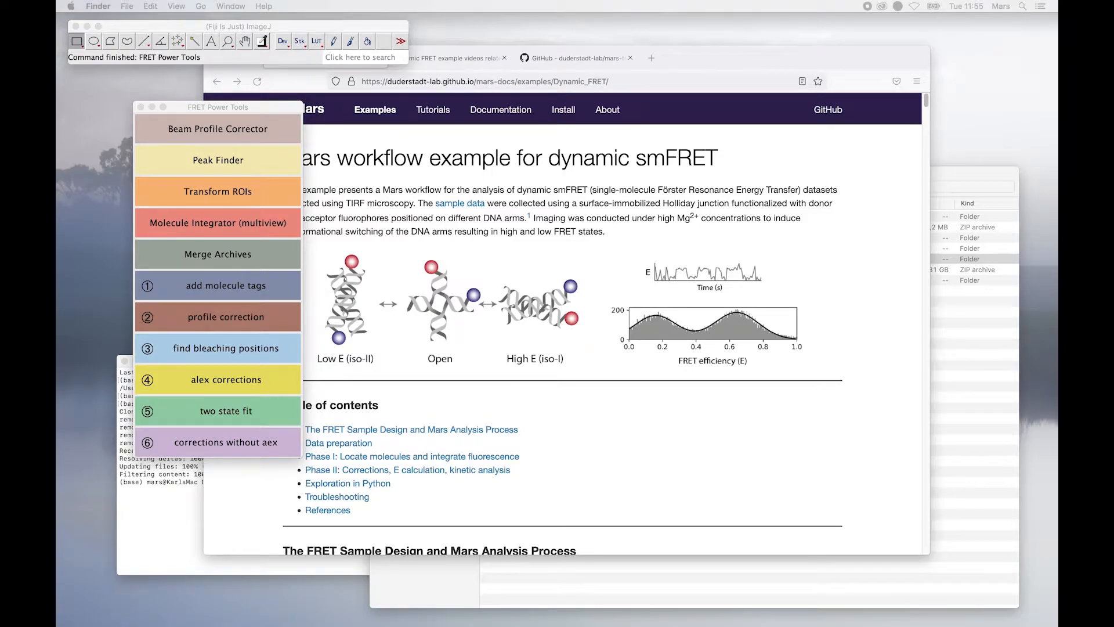
click(131, 523)
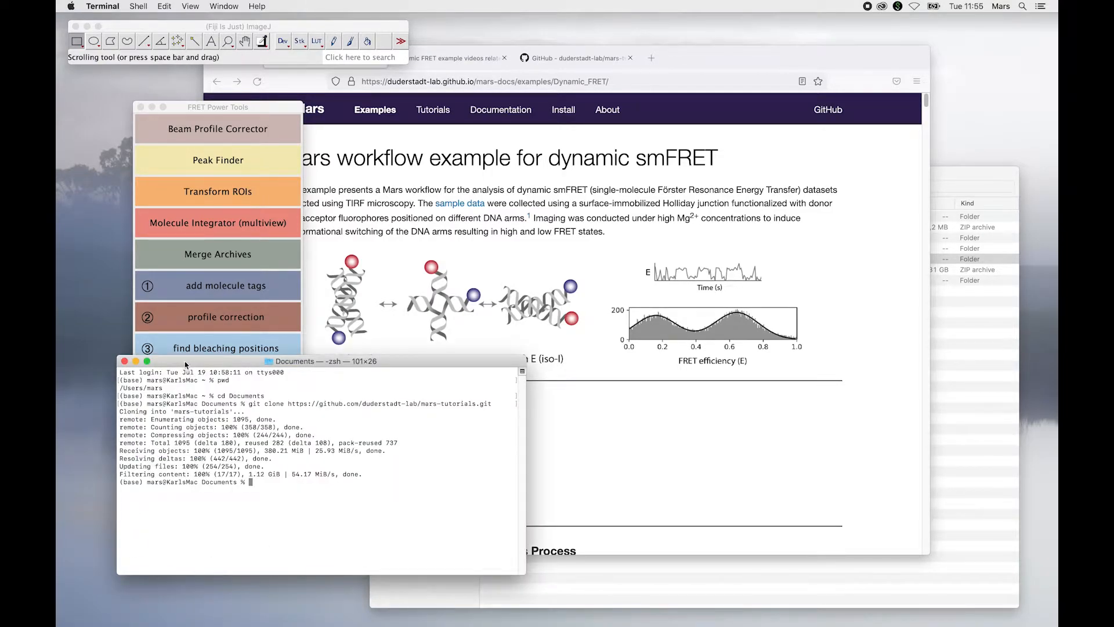
drag(185, 364, 57, 366)
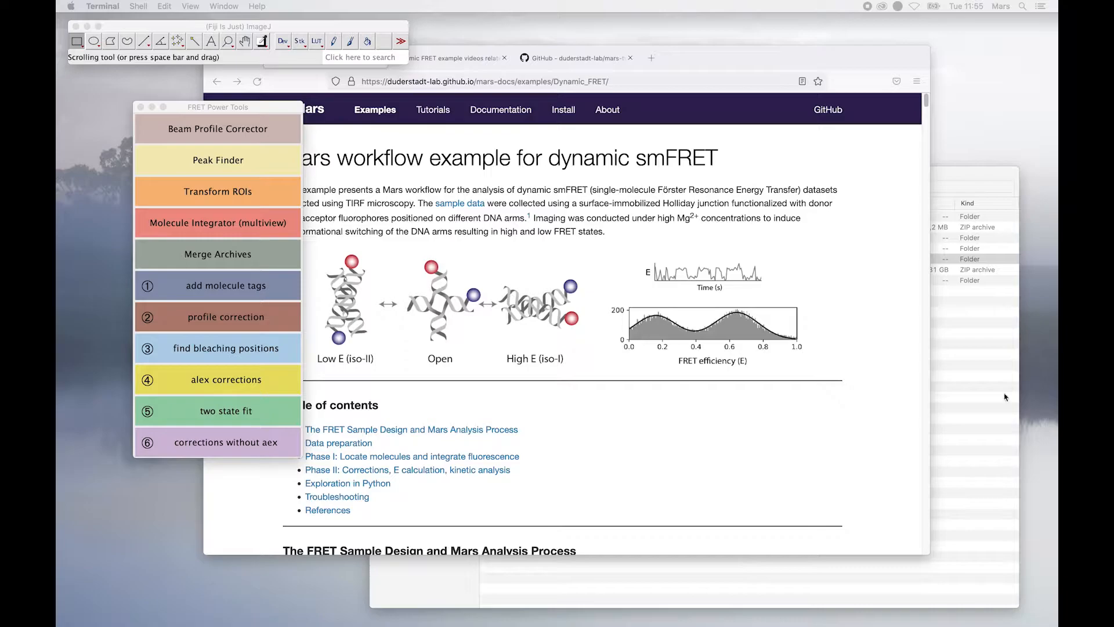
drag(953, 183, 57, 184)
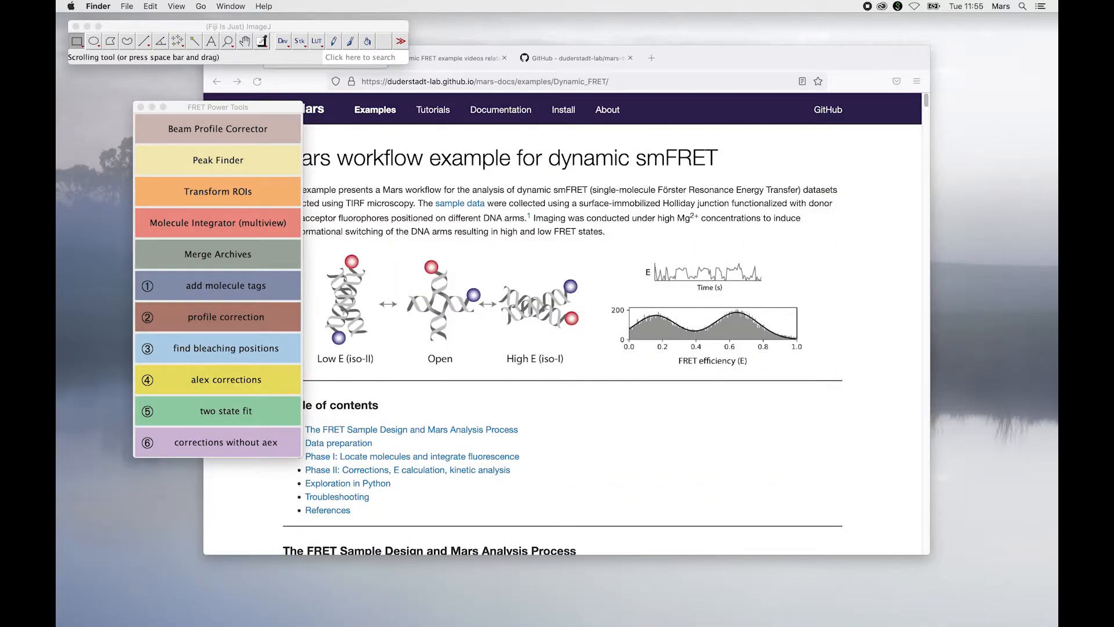
- Compare the Phase I and Phase II workflow diagram with FRET Power Tools, then move the Firefox window mostly off-screen
drag(763, 56, 847, 62)
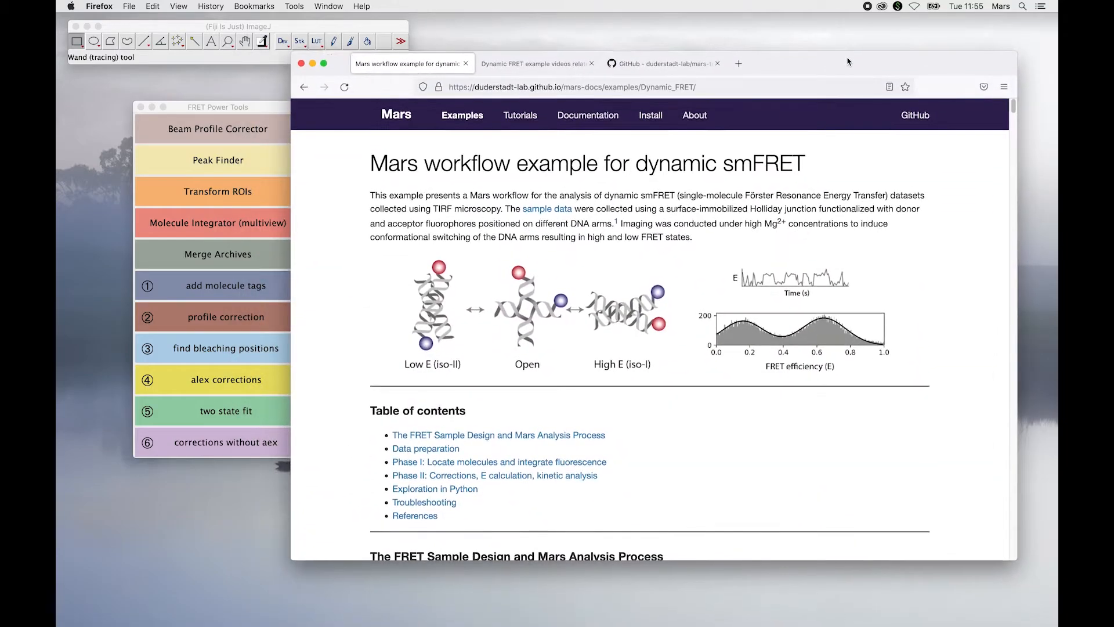
scroll(826, 386, down, 10)
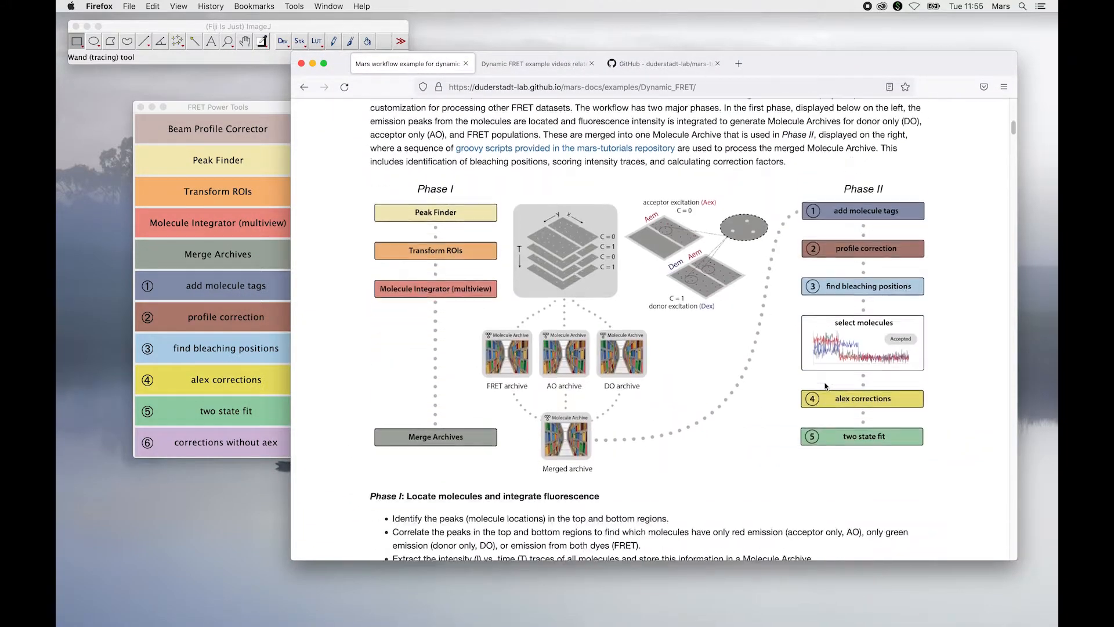
scroll(826, 386, down, 2)
drag(822, 63, 798, 570)
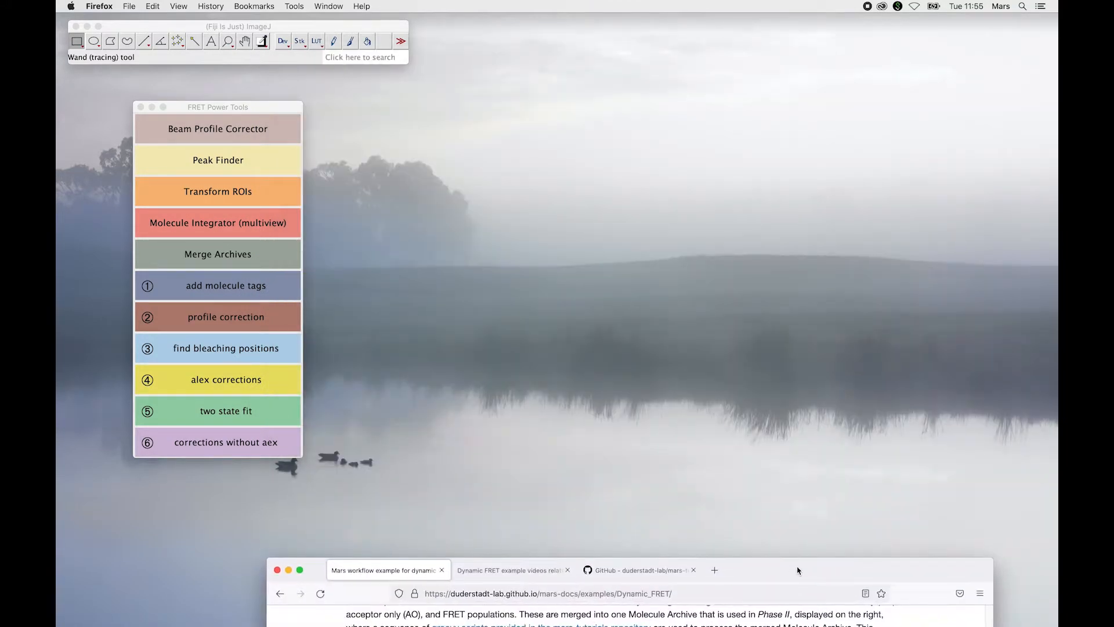
- Rearrange the FRET Power Tools bar and the main Fiji window to free up the workspace
drag(225, 108, 175, 99)
drag(189, 30, 235, 36)
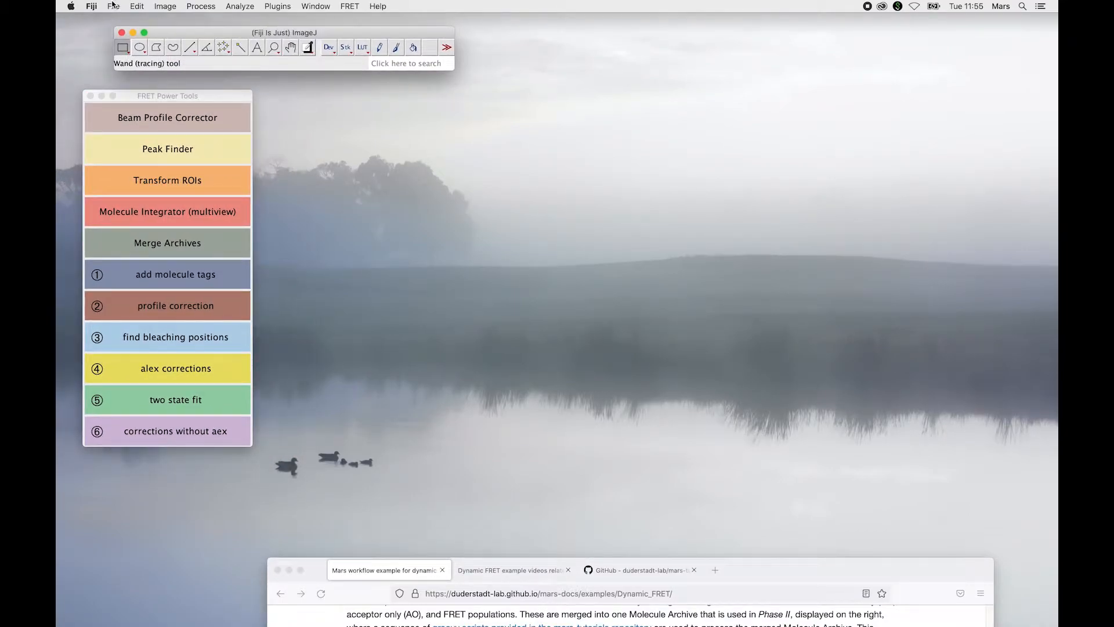
drag(135, 96, 118, 94)
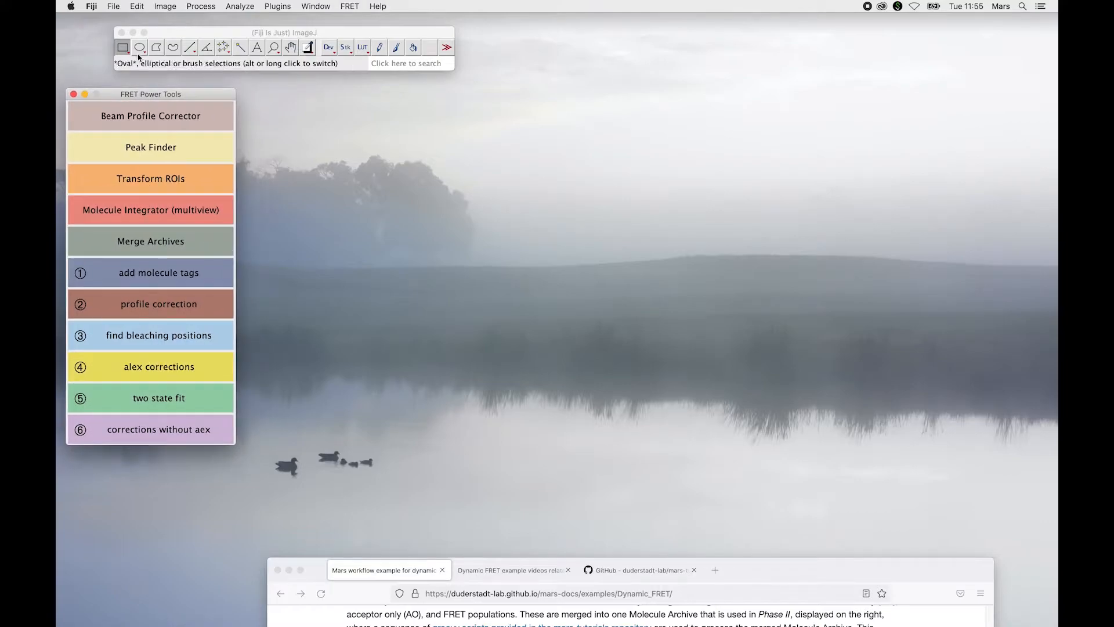
drag(166, 38, 162, 37)
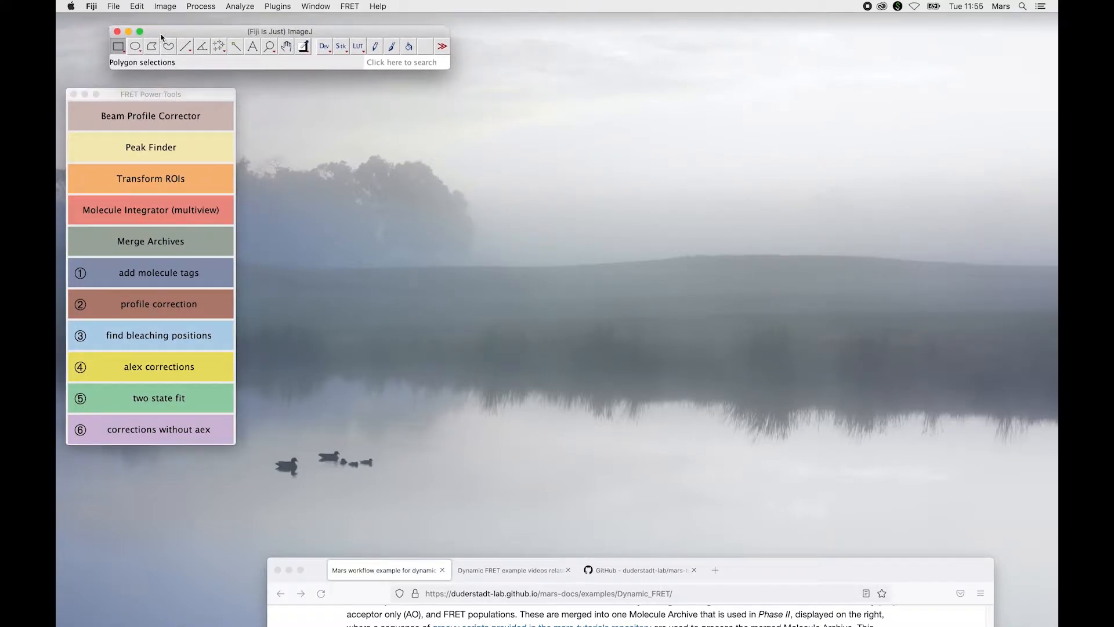
- Open the ImageJ2 options and accept them with SCIFIO enabled for opening files and the log level at INFO
click(119, 7)
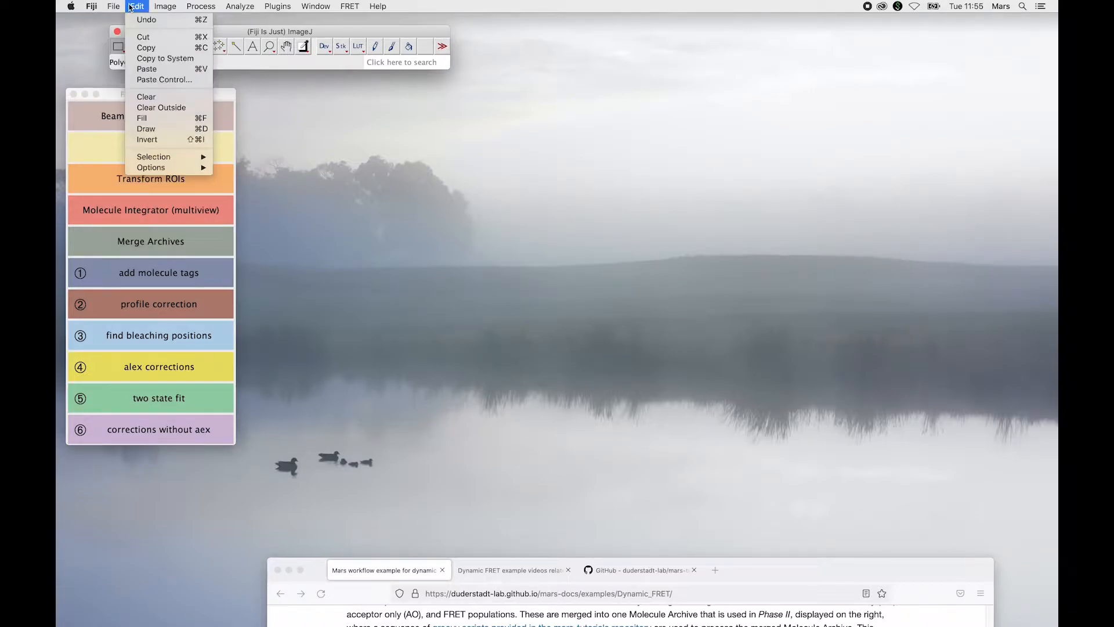
mouse_move(163, 172)
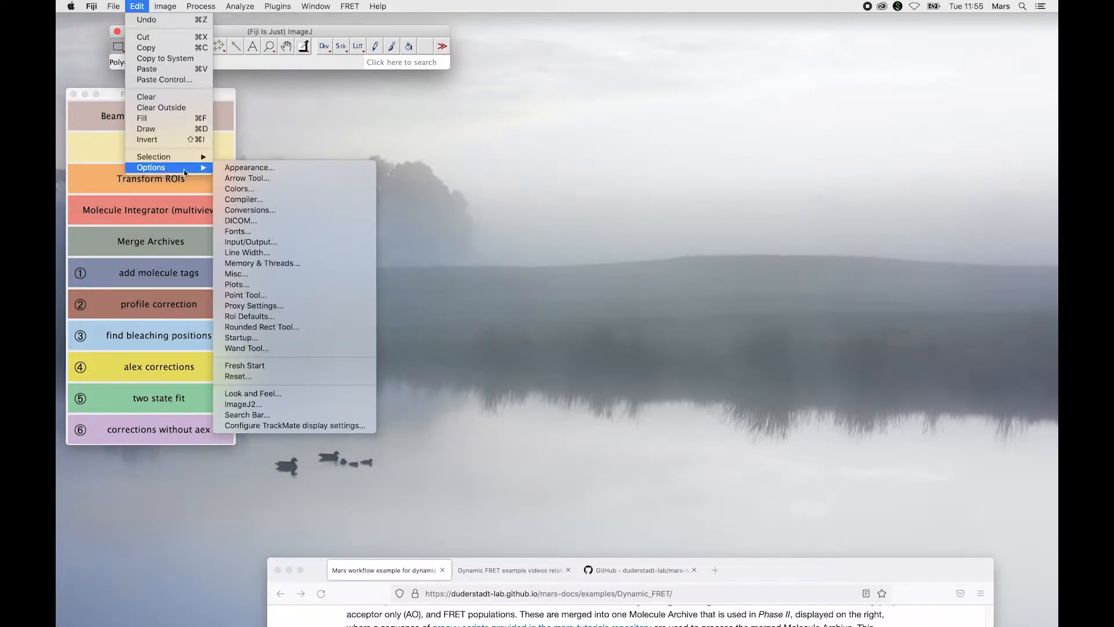
click(272, 404)
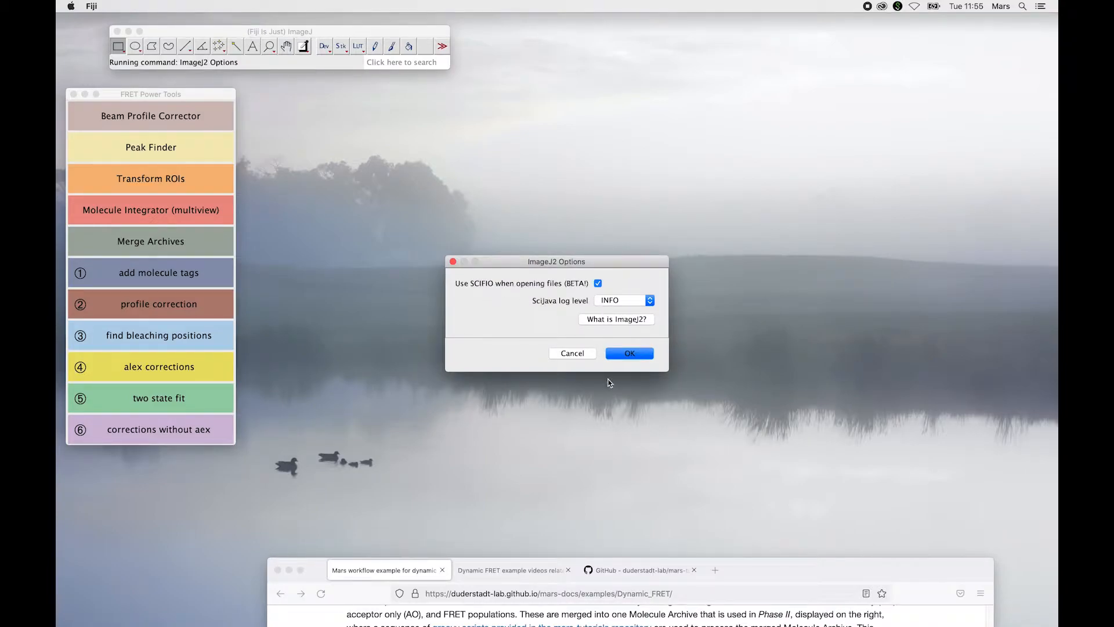
click(616, 354)
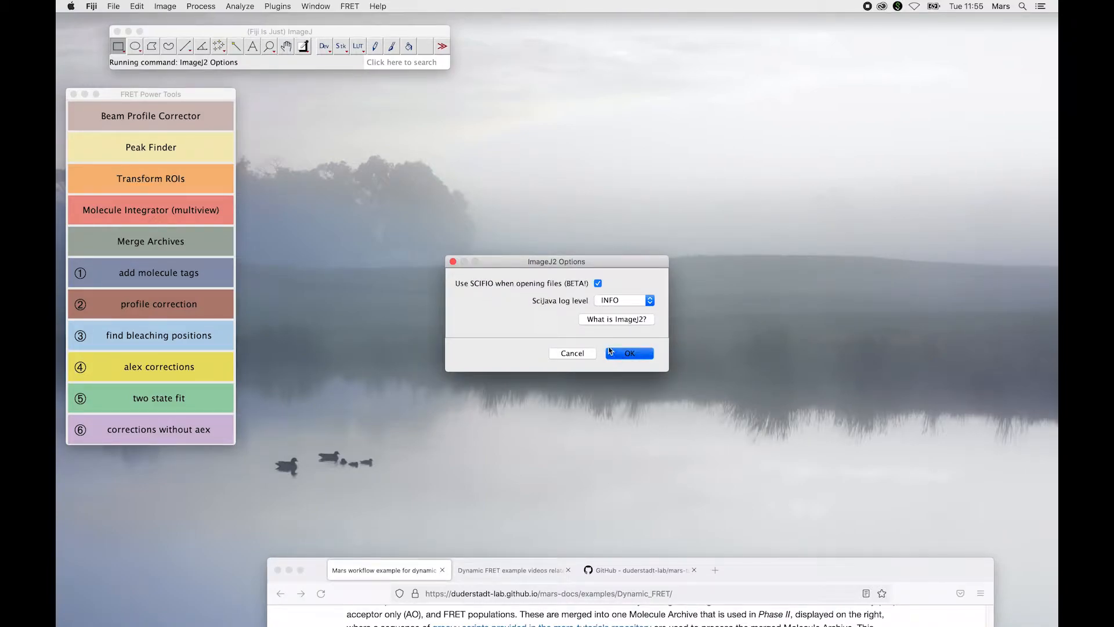
- Accept the memory and threads options with 16274 MB maximum memory and 16 parallel threads for stacks
click(176, 6)
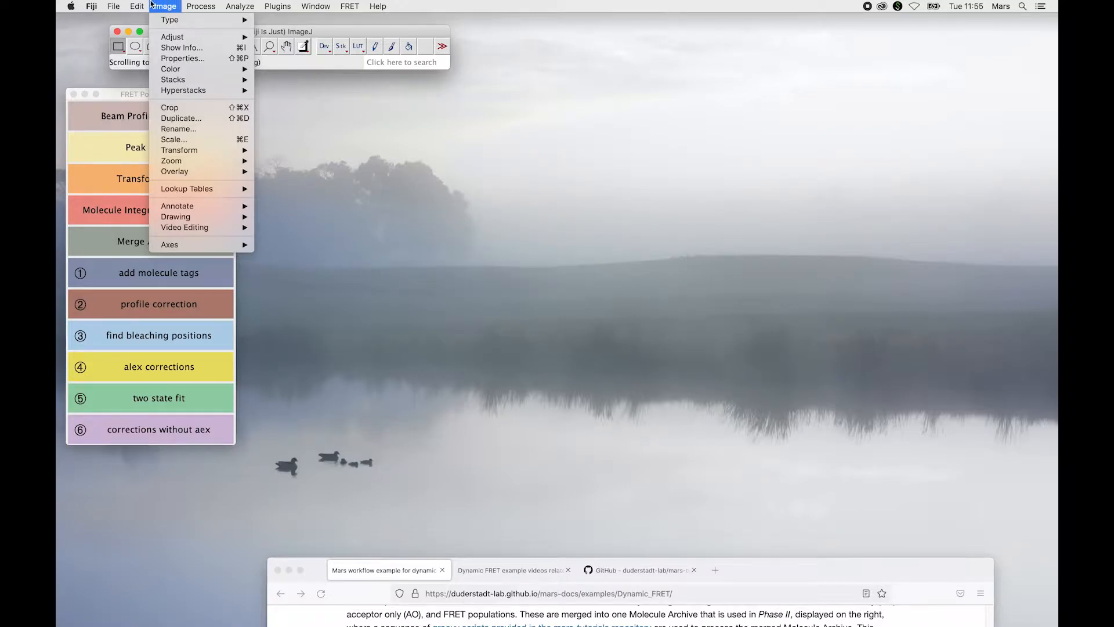
mouse_move(172, 170)
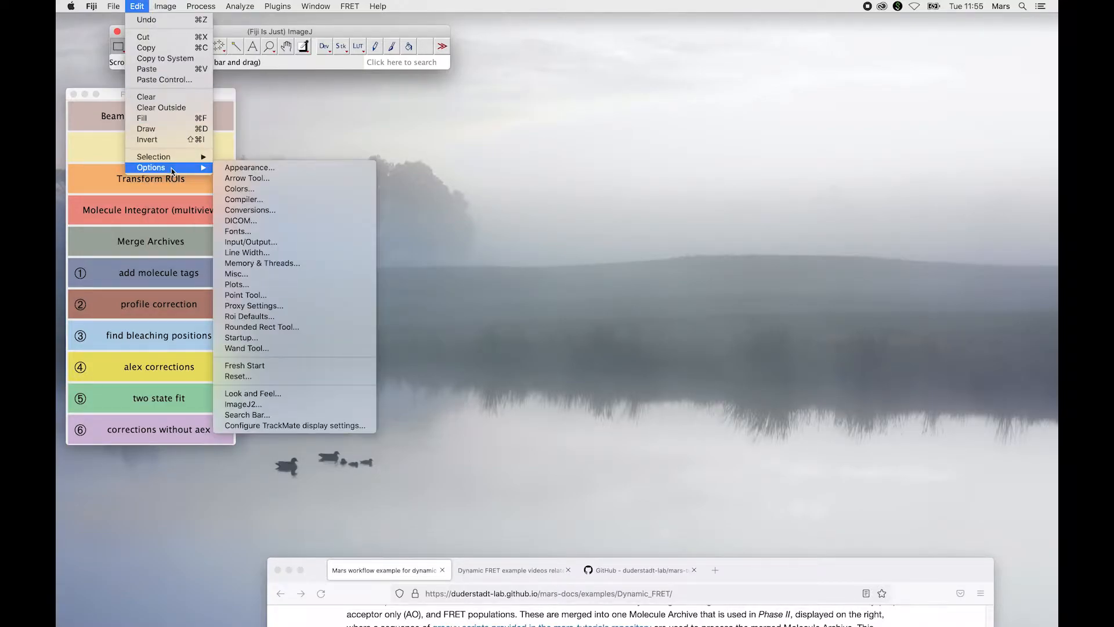
click(330, 267)
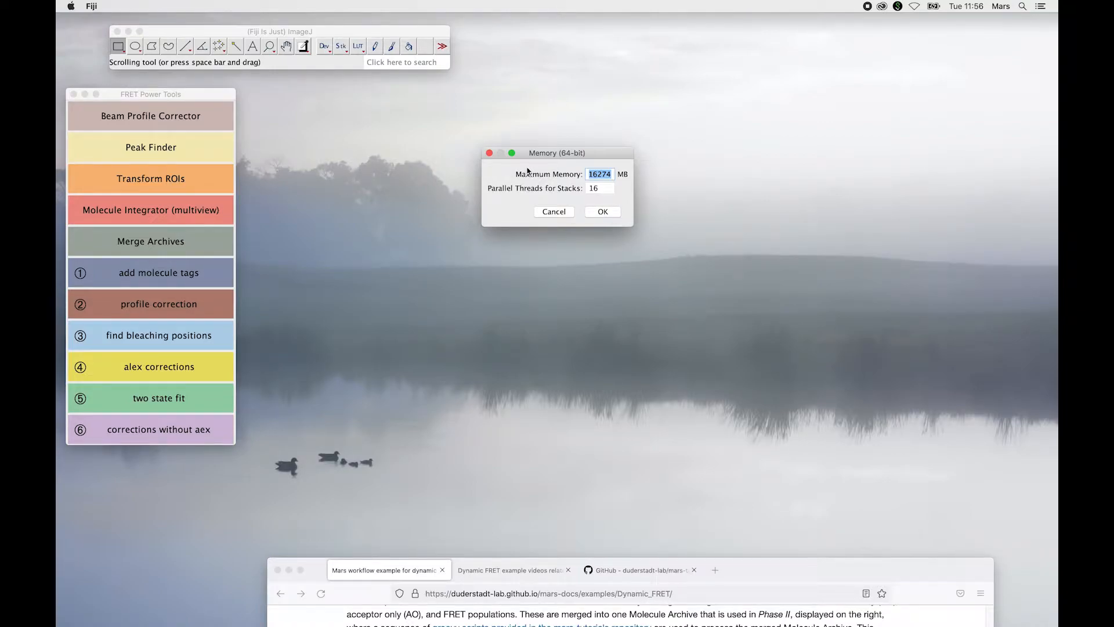
click(604, 211)
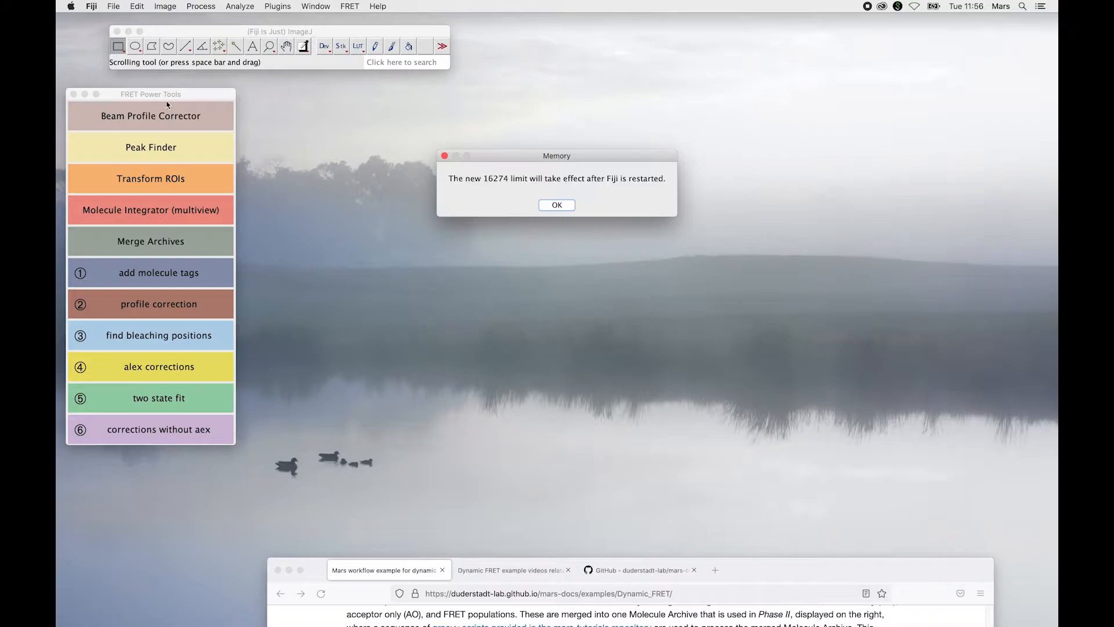
click(556, 205)
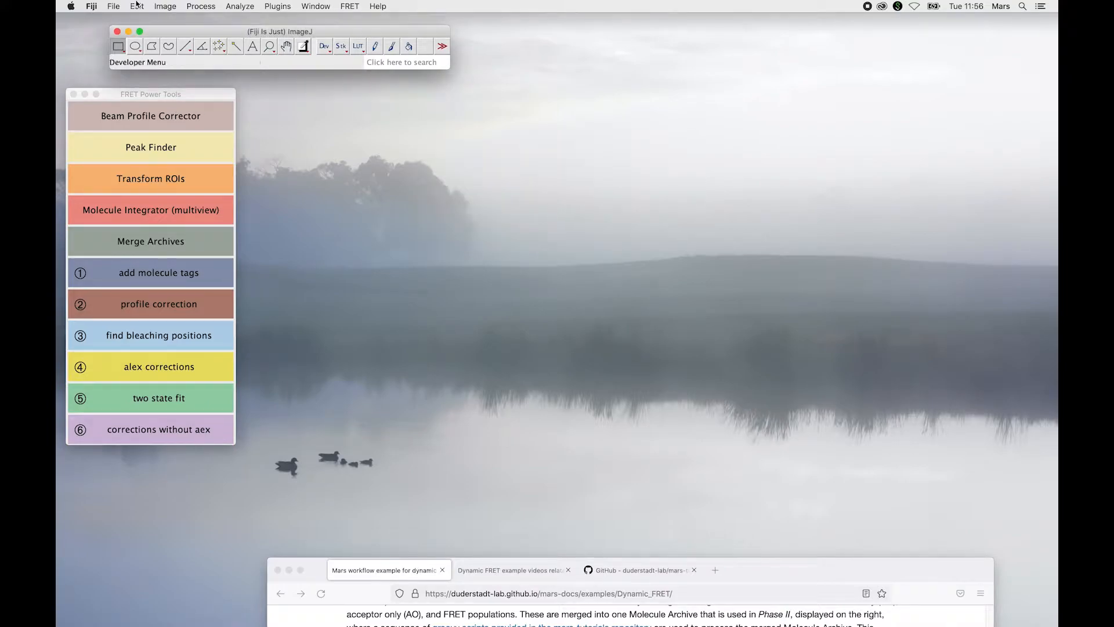
- Open the TIFF image sequence from the Pos0 folder in Documents and place its window clear of FRET Power Tools
drag(173, 33, 159, 32)
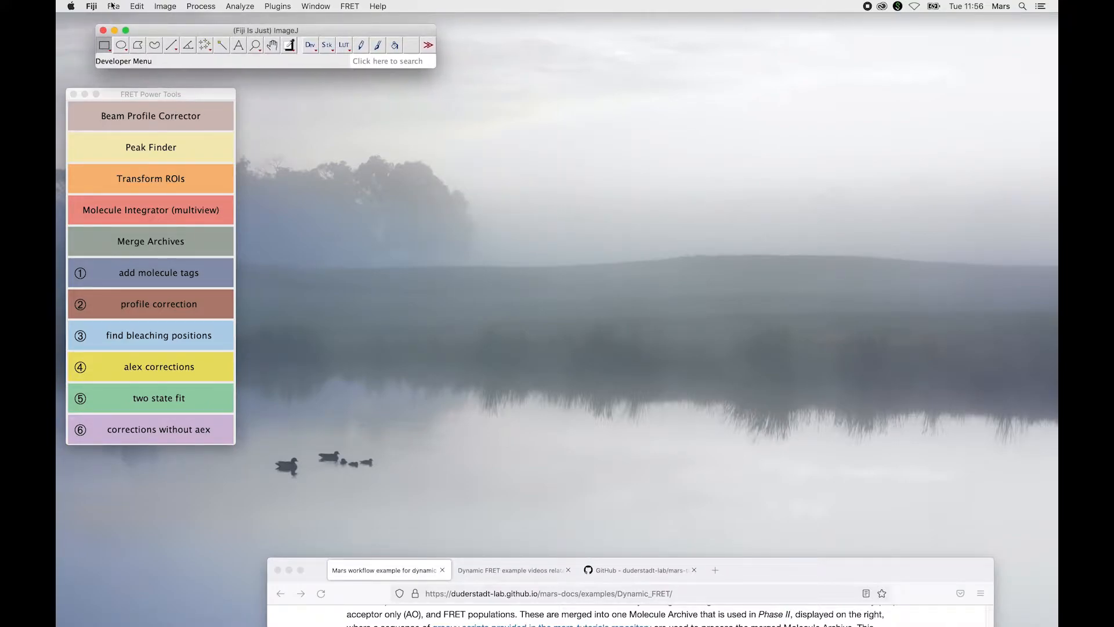
click(112, 6)
click(131, 30)
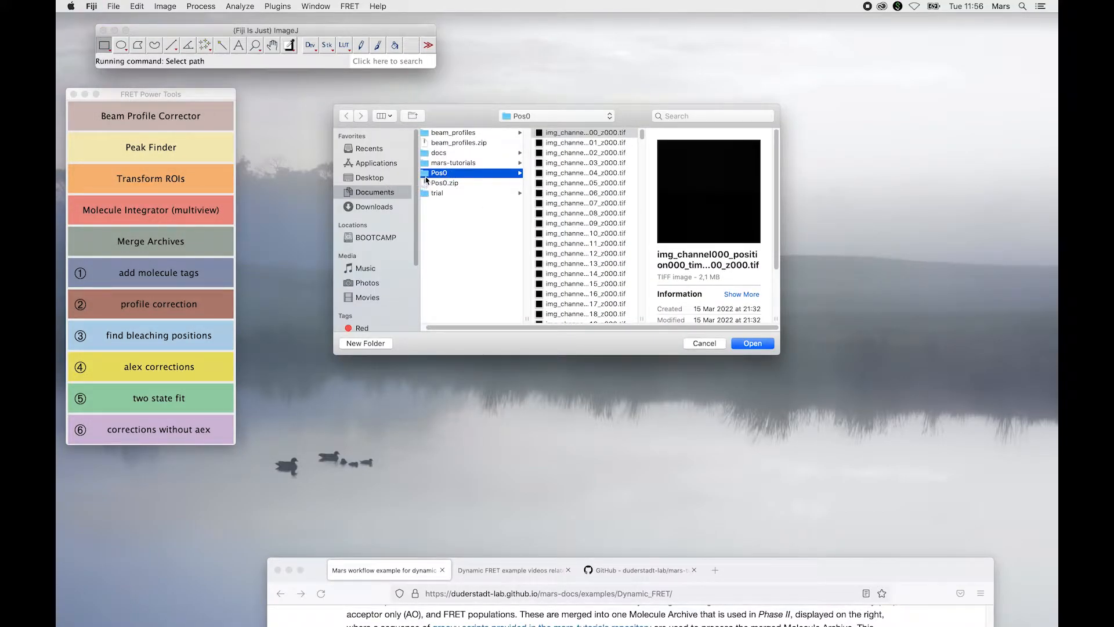
click(580, 165)
click(753, 343)
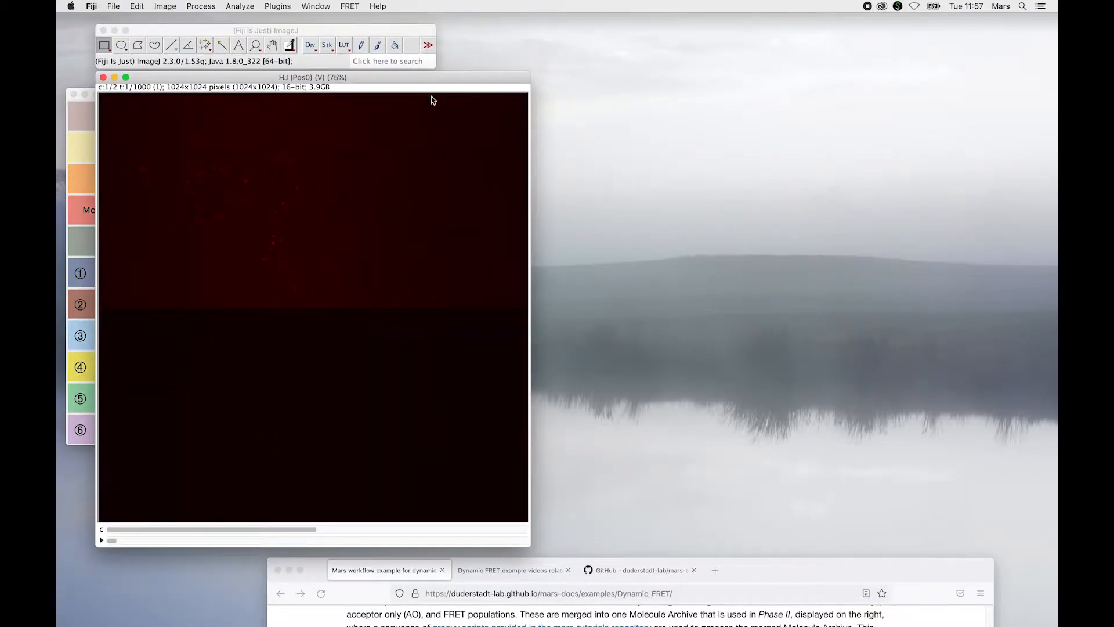
drag(424, 82, 675, 79)
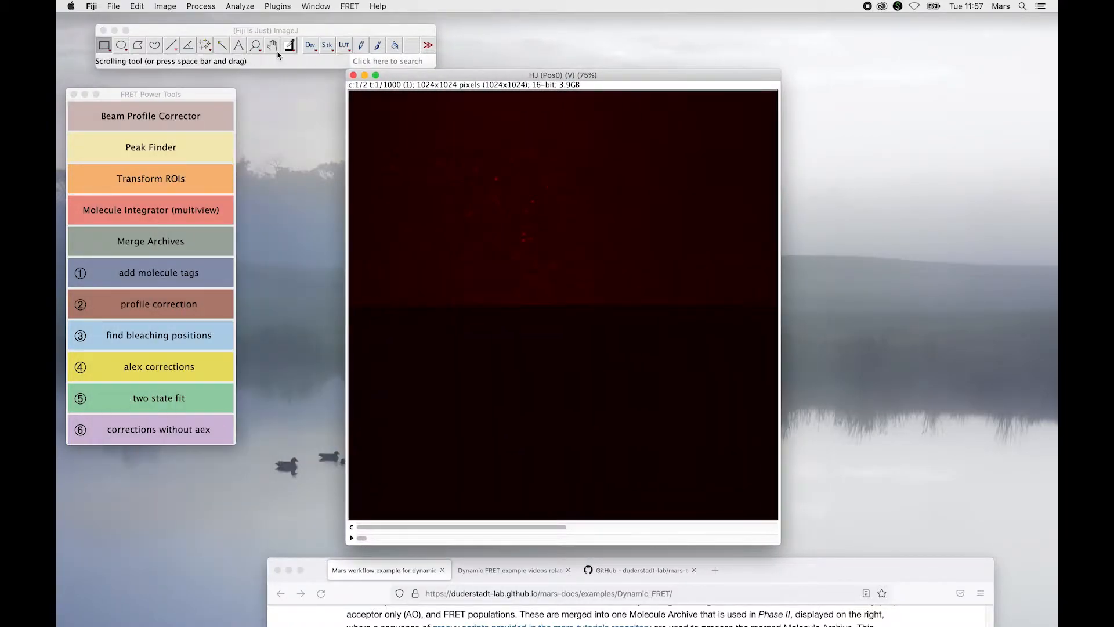
- Auto-adjust the brightness and contrast of the Pos0 video's first channel and set the B&C window beside the image
click(165, 6)
mouse_move(214, 43)
click(305, 36)
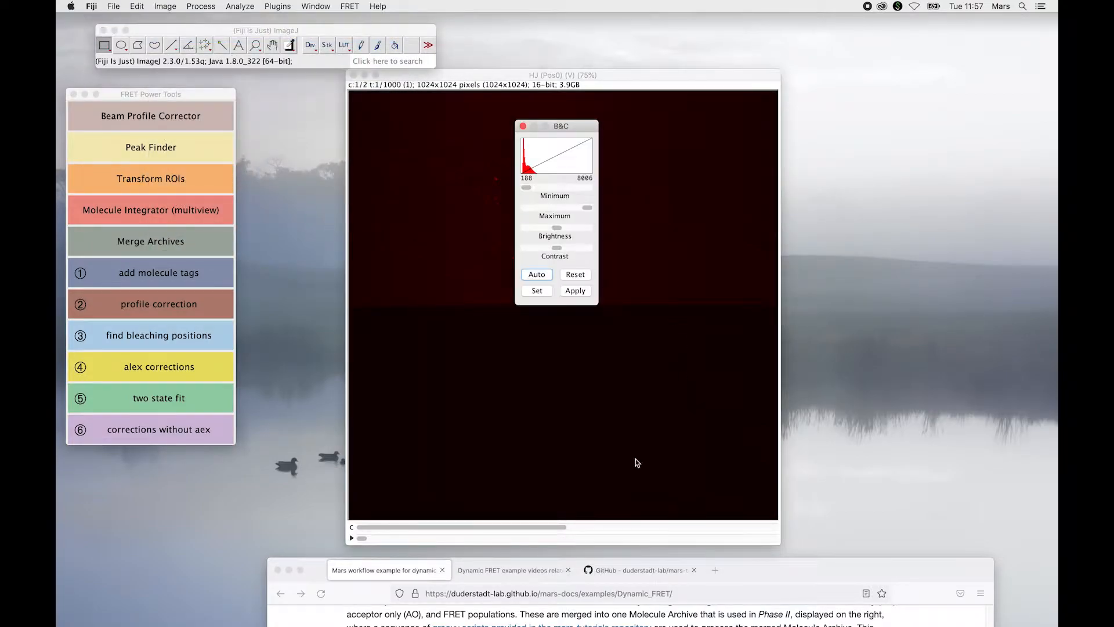
click(535, 277)
drag(556, 125, 881, 88)
drag(752, 80, 588, 80)
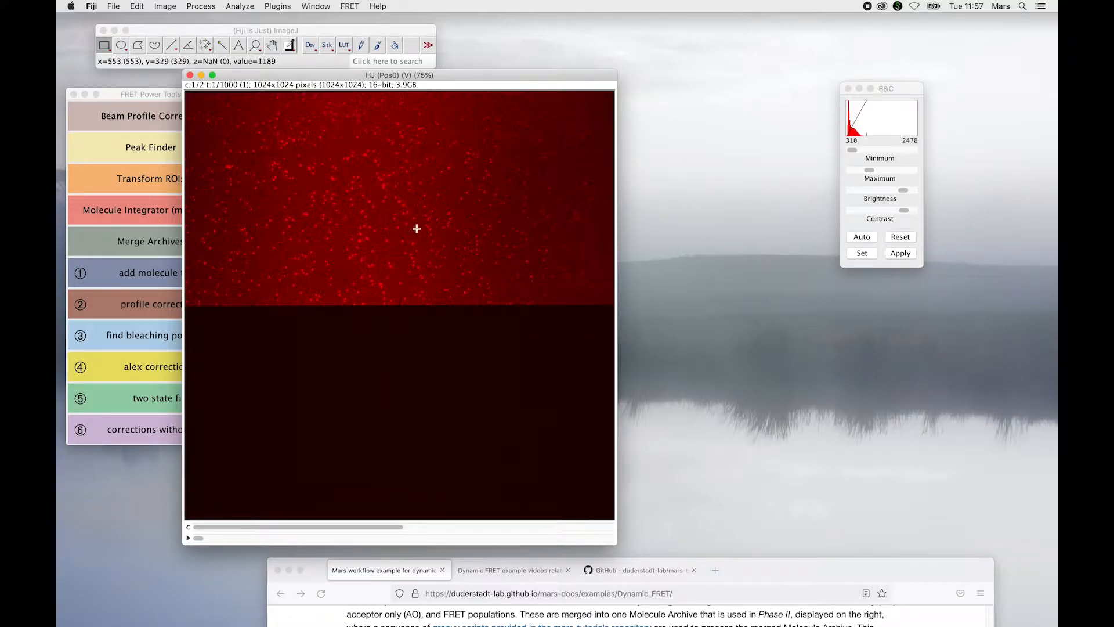
- Auto-adjust the contrast of the Pos0 video's second channel and compare both excitation channels
click(460, 527)
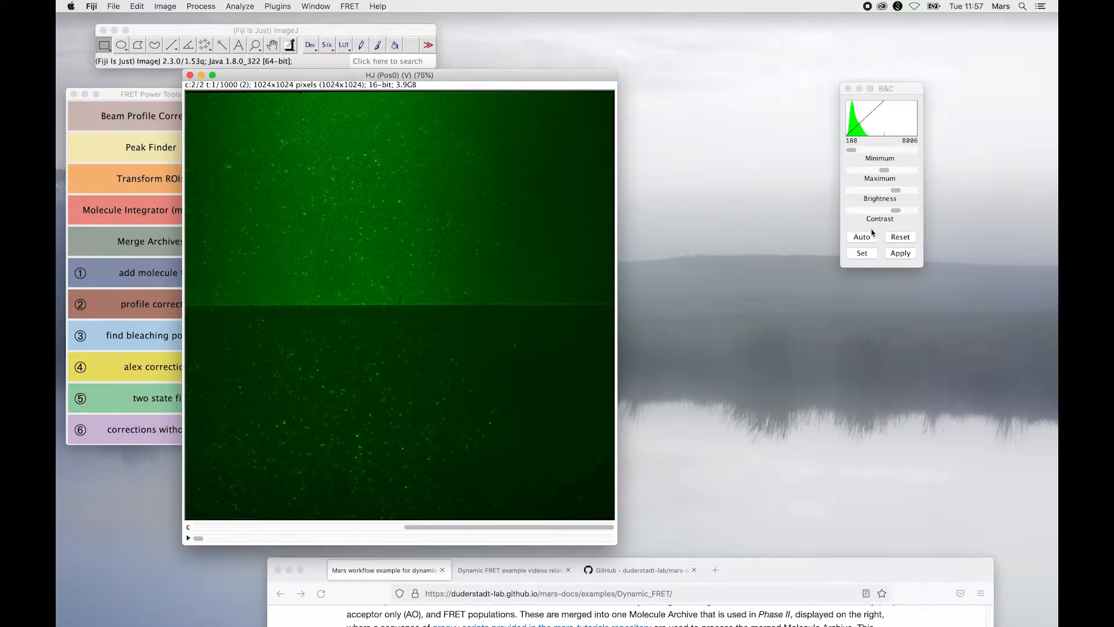
click(870, 235)
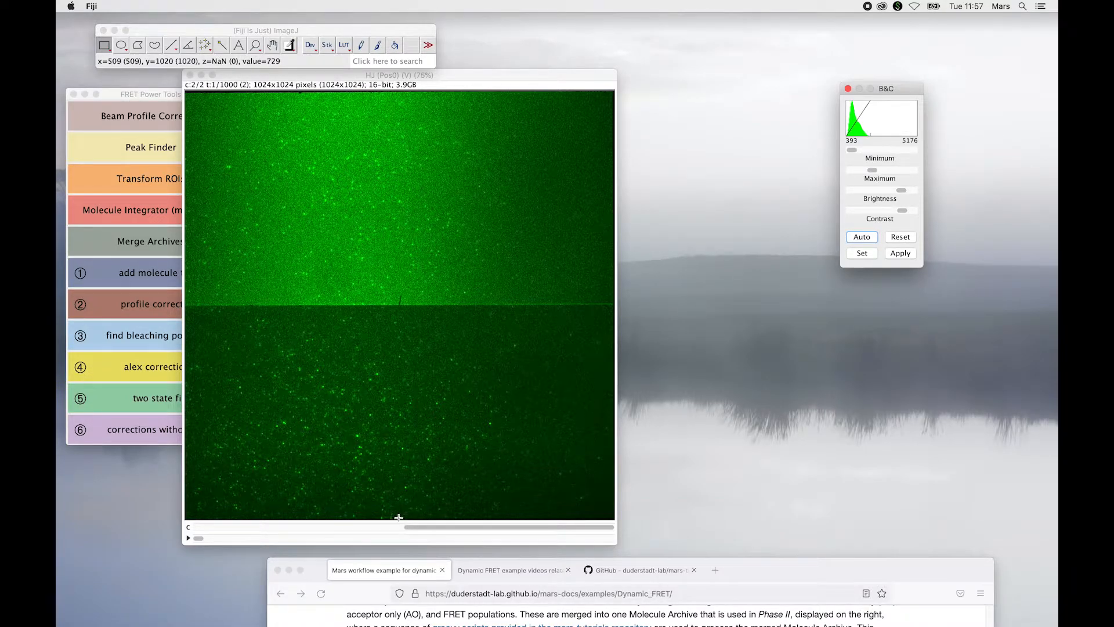
click(210, 527)
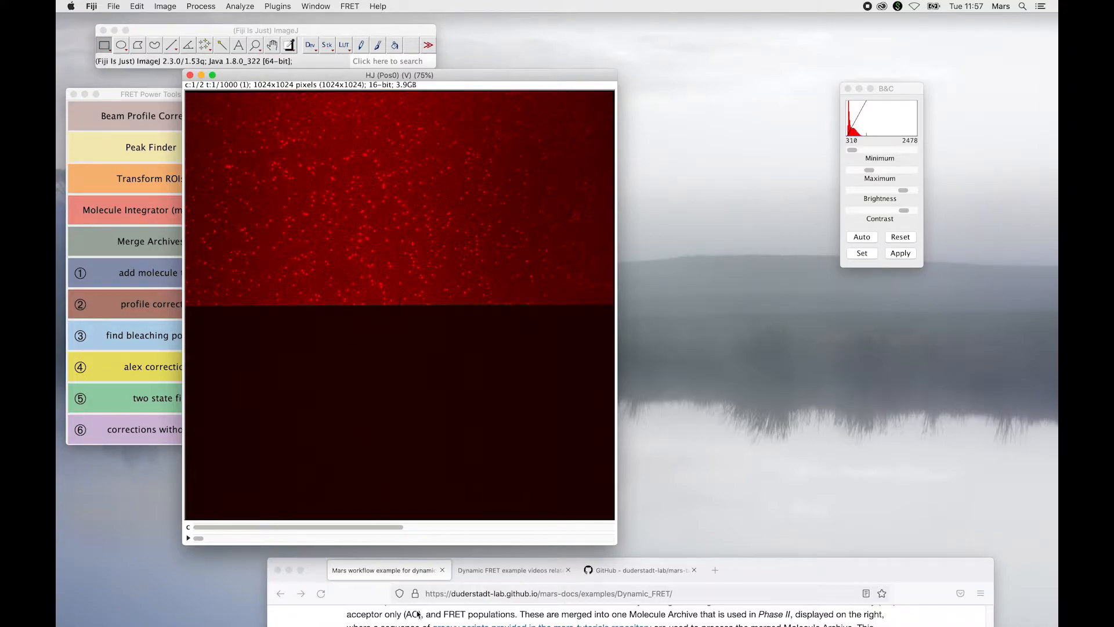
click(528, 527)
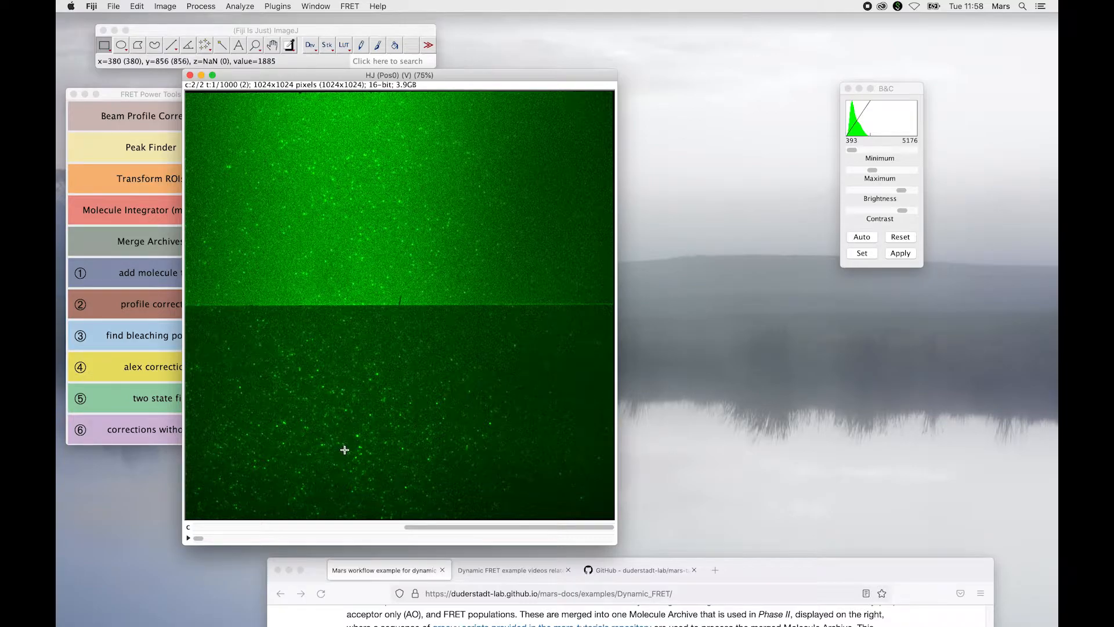
click(353, 527)
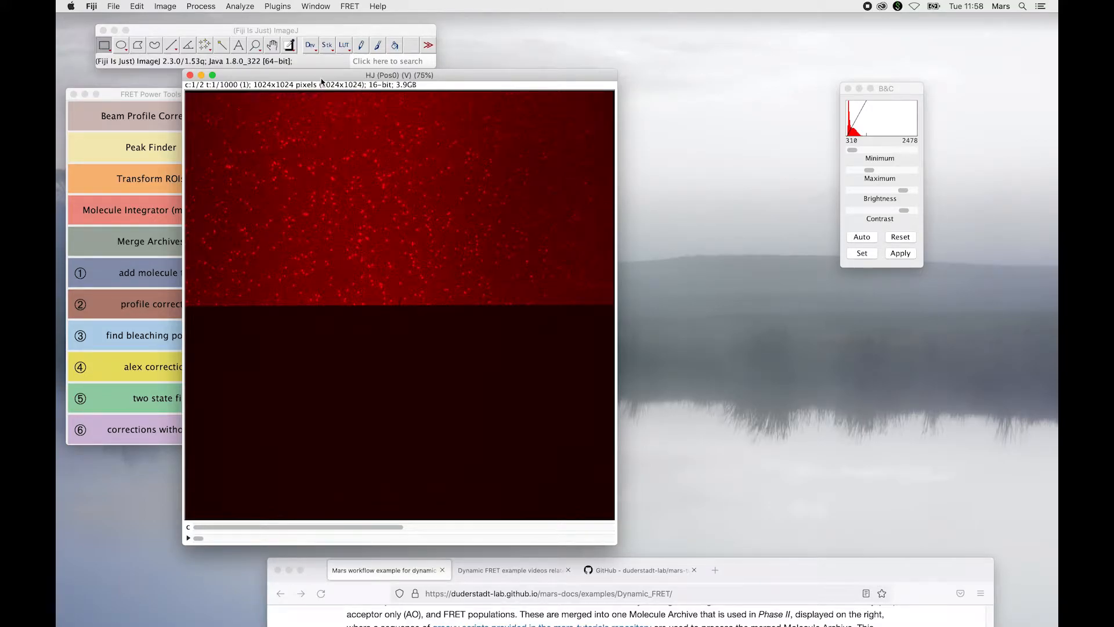
- Review the phase descriptions, data preparation notes and Affine2D matrix on the Dynamic FRET page in Firefox, then move the browser aside
drag(322, 81, 334, 85)
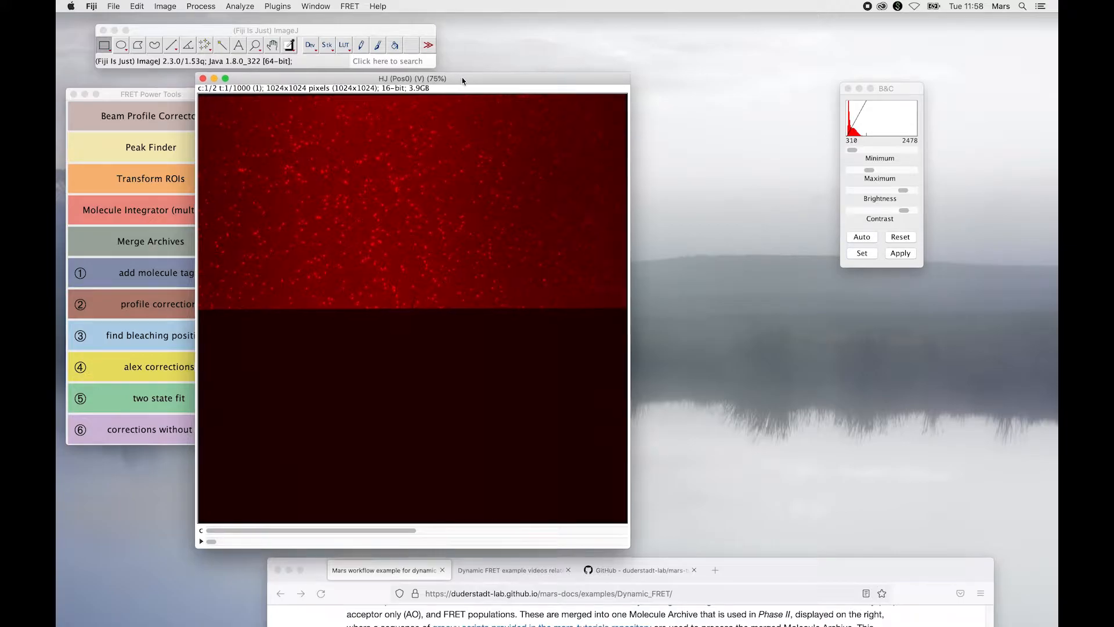
drag(458, 79, 549, 78)
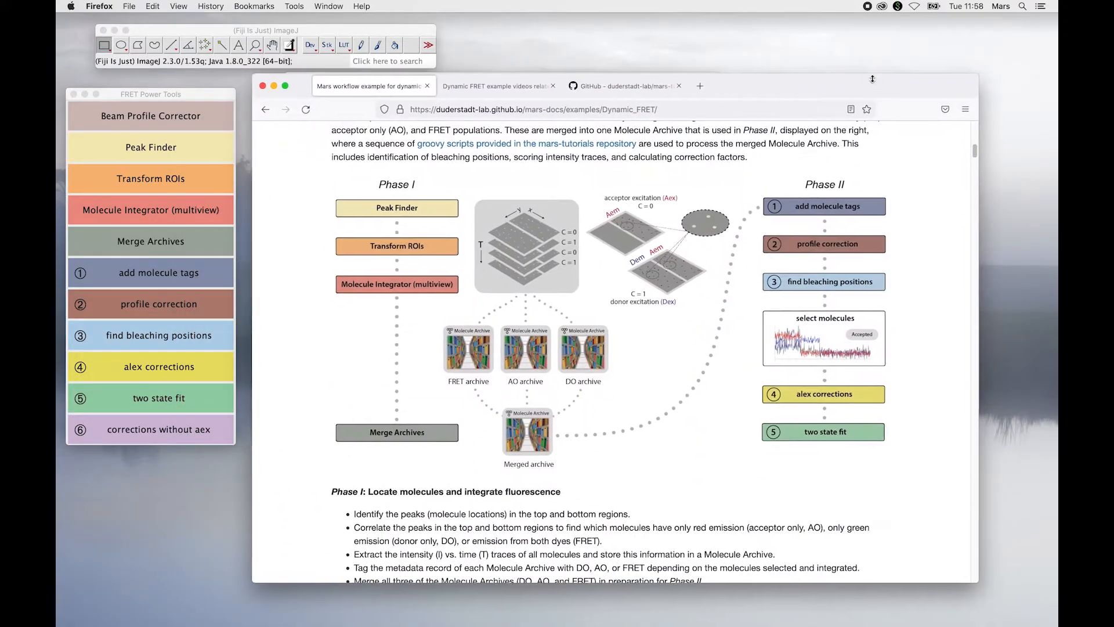
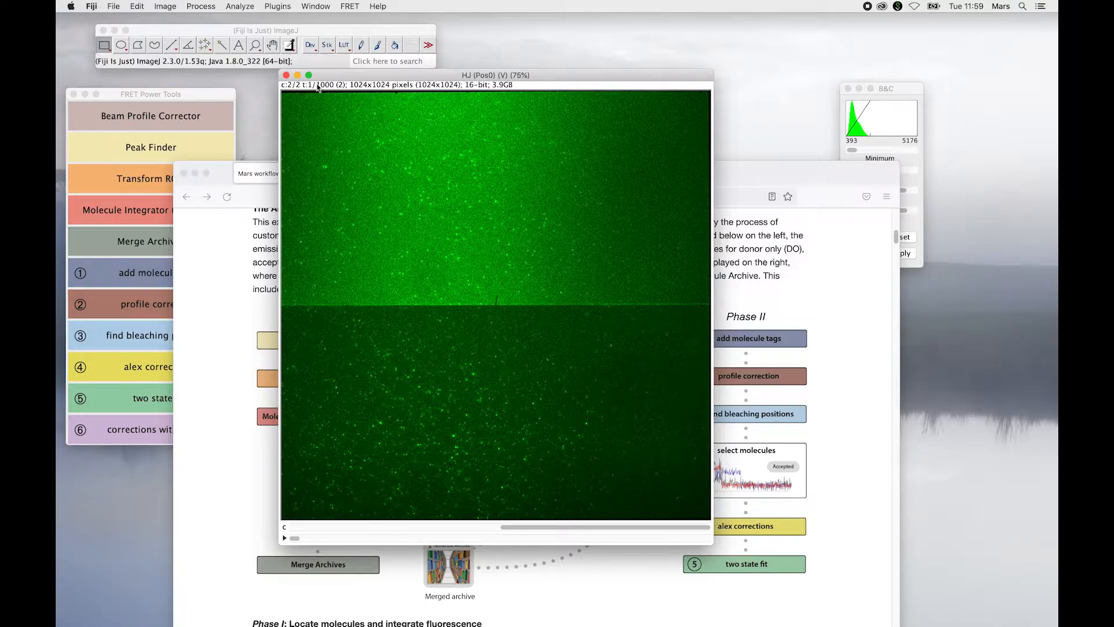
drag(773, 173, 799, 94)
scroll(508, 402, down, 10)
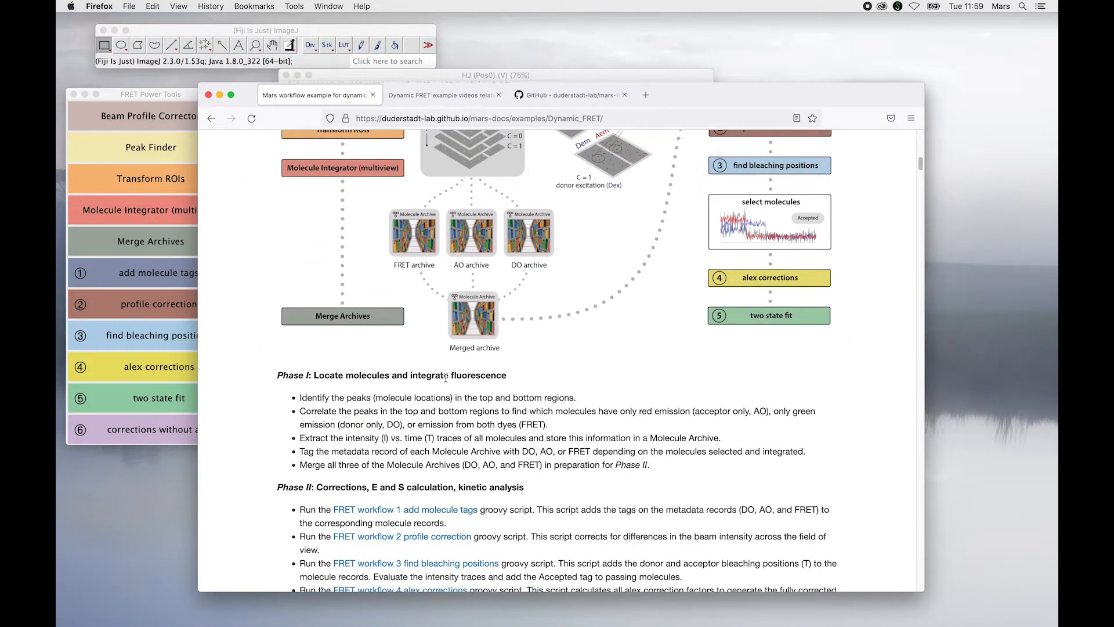
scroll(349, 378, down, 9)
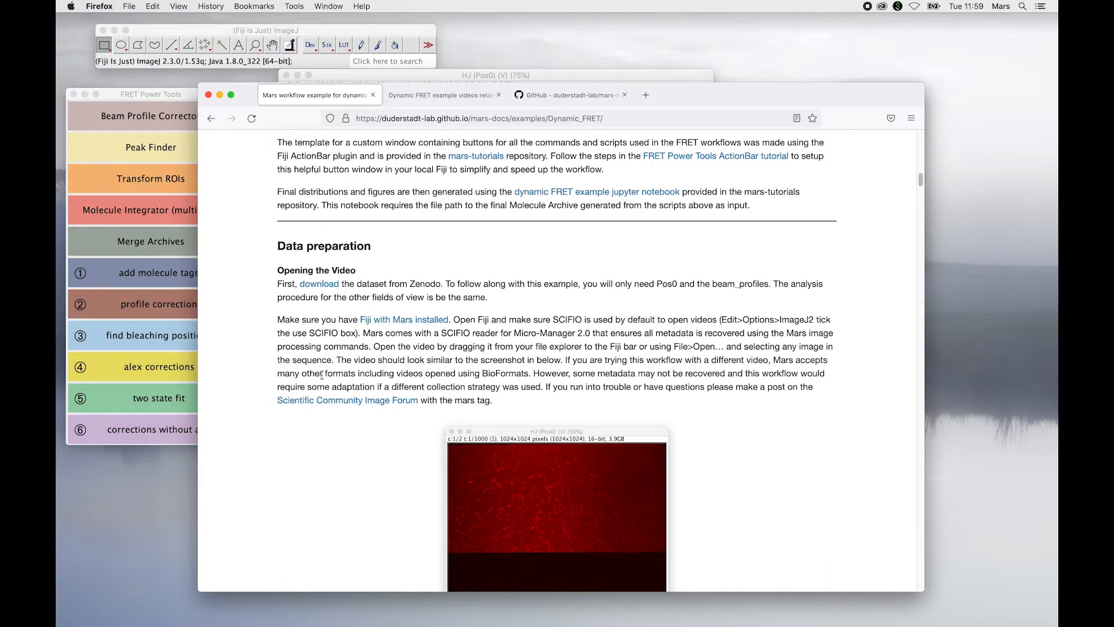
scroll(639, 295, down, 7)
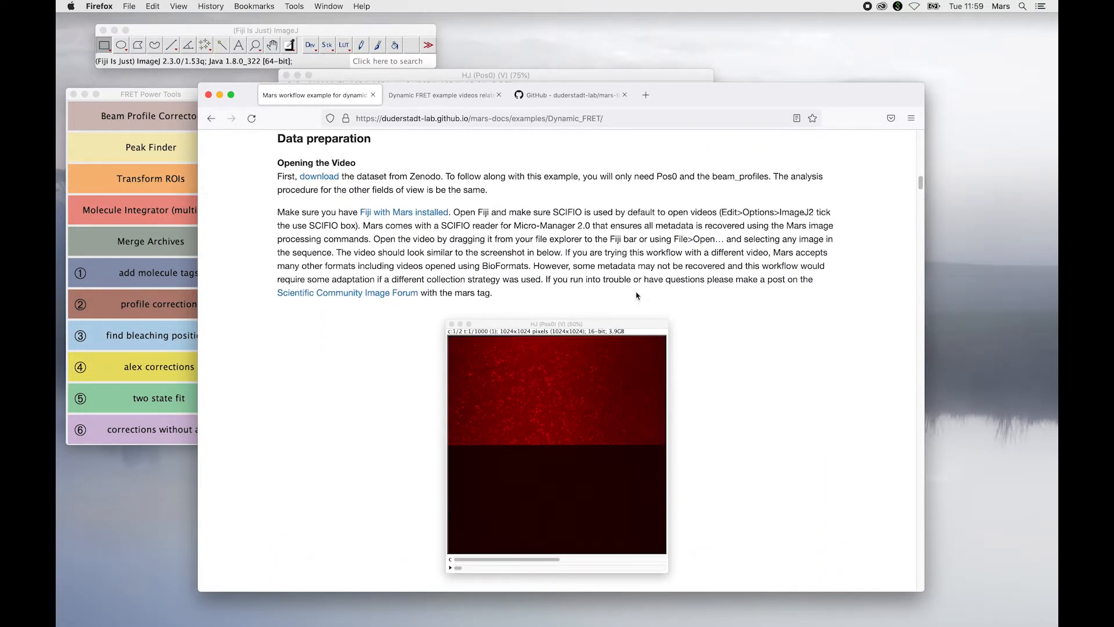
scroll(639, 299, down, 2)
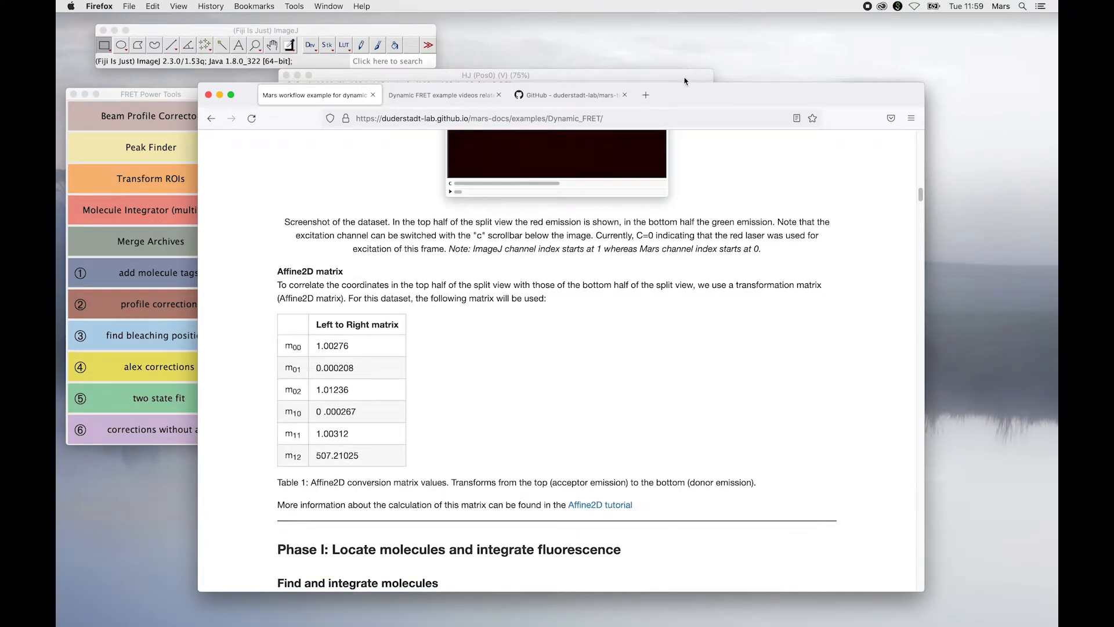
drag(689, 98, 727, 569)
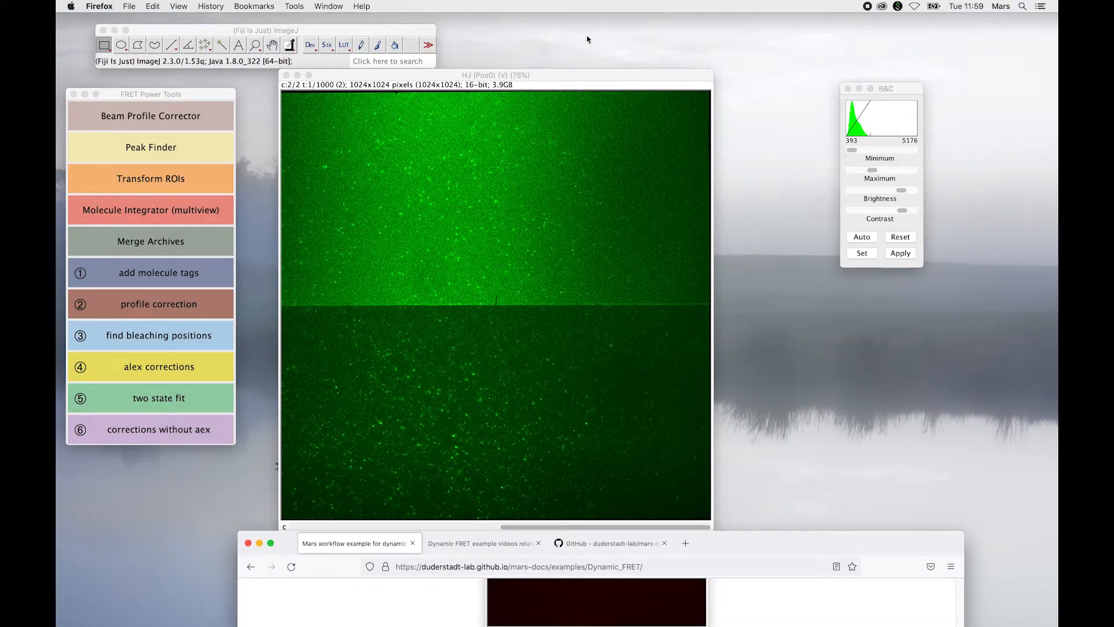
- Arrange the Pos0 image and B&C windows clear of FRET Power Tools and display the video's first channel
drag(588, 80, 527, 87)
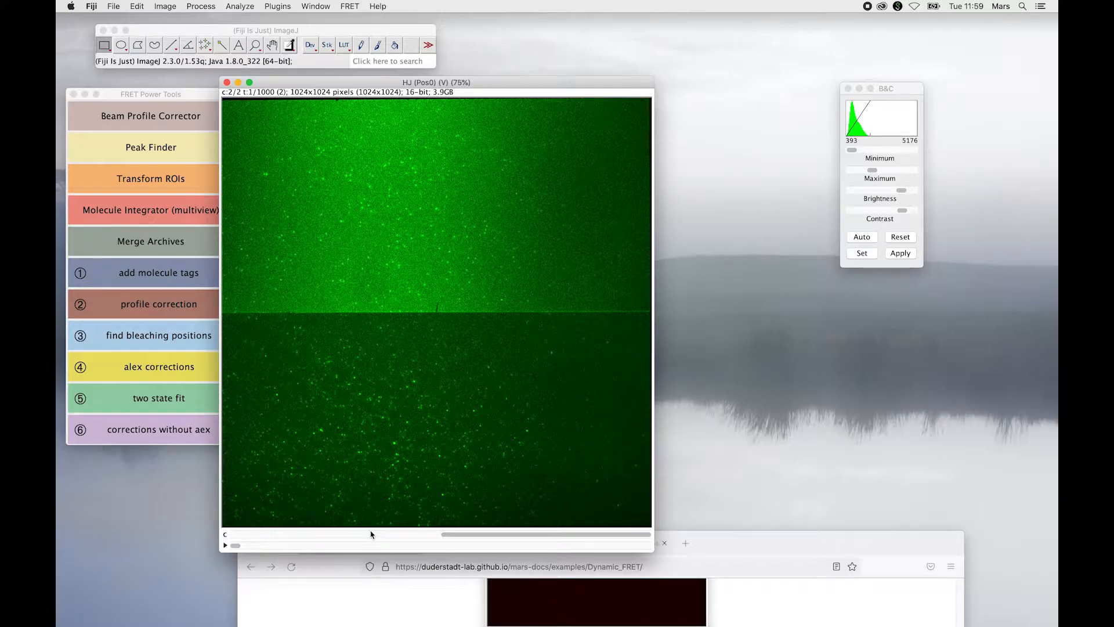
drag(351, 83, 379, 85)
drag(912, 89, 975, 91)
drag(542, 84, 538, 82)
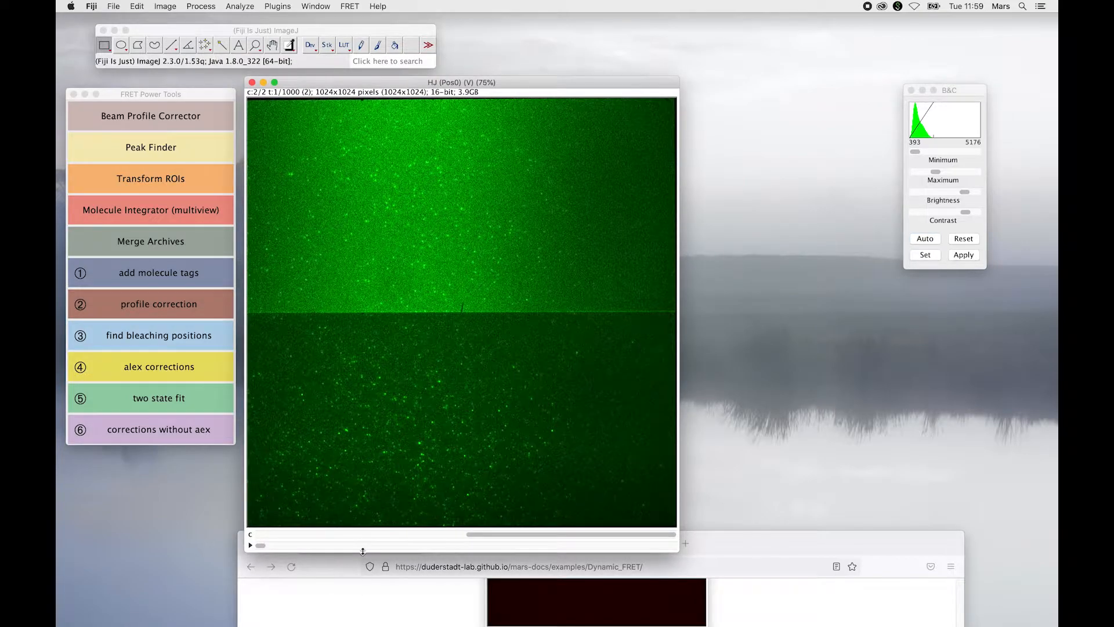
click(389, 534)
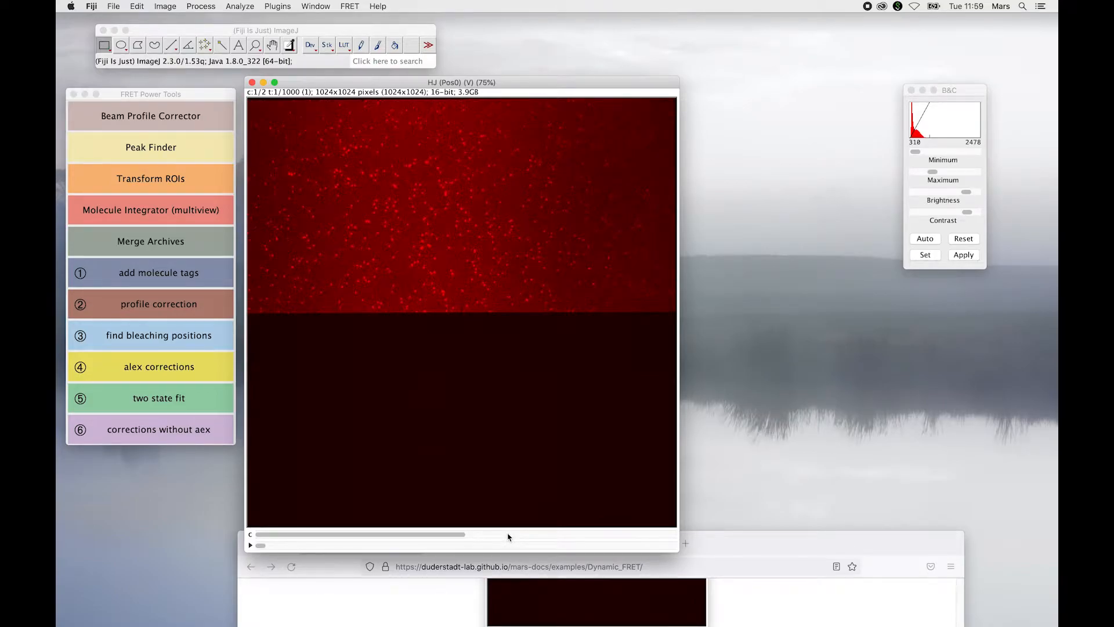
- Create an Average Intensity Z projection of slices 1 to 10 from the Pos0 video
click(161, 7)
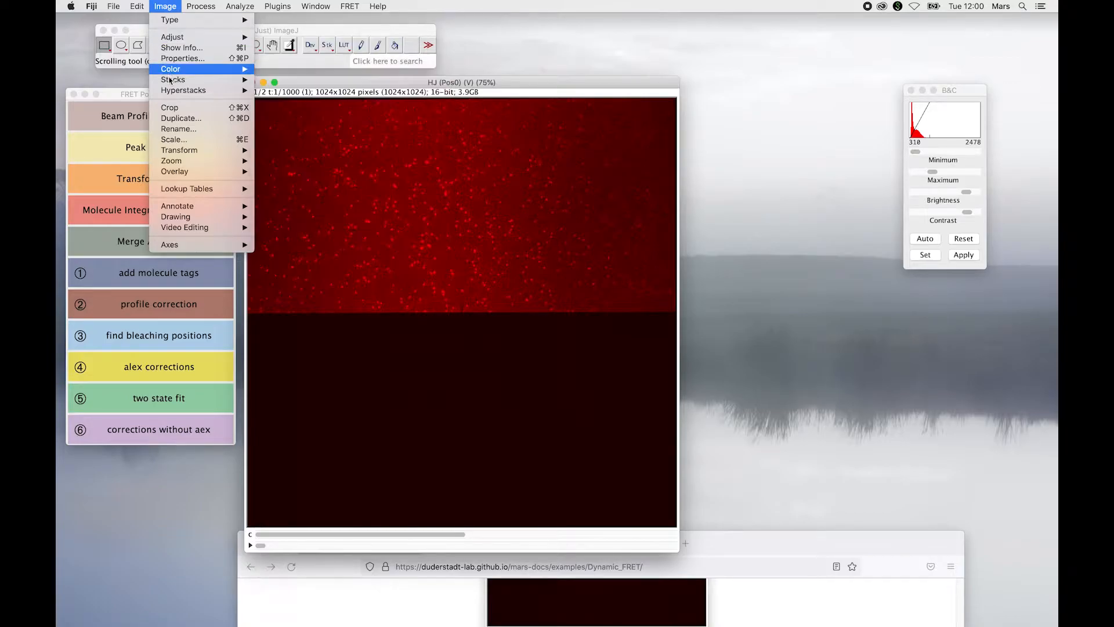
mouse_move(174, 79)
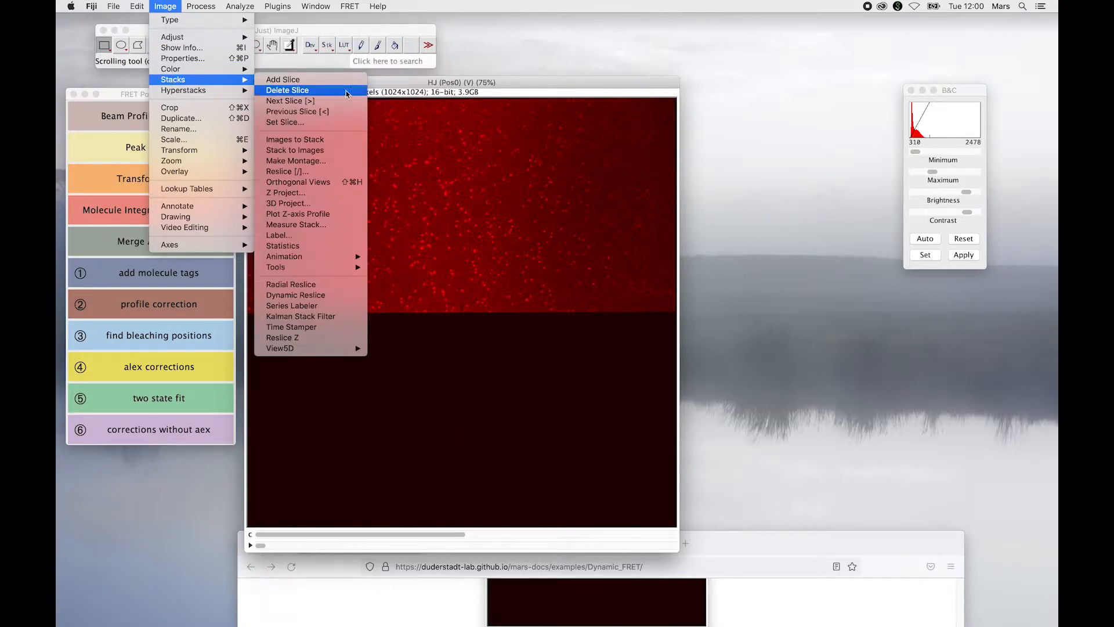
click(337, 193)
double_click(568, 182)
text(10)
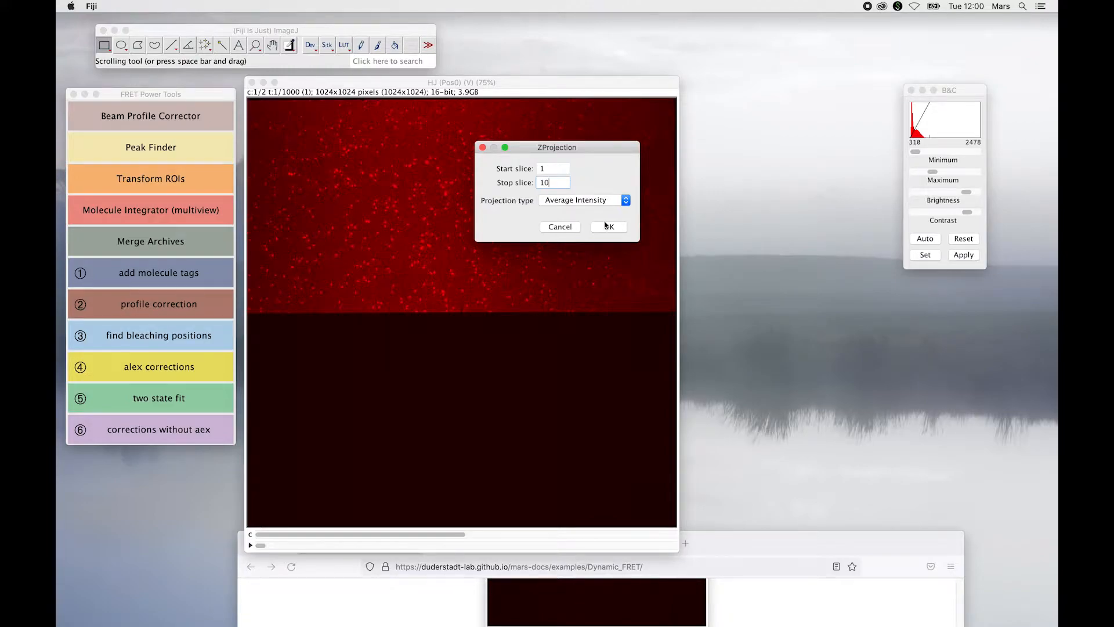
click(607, 226)
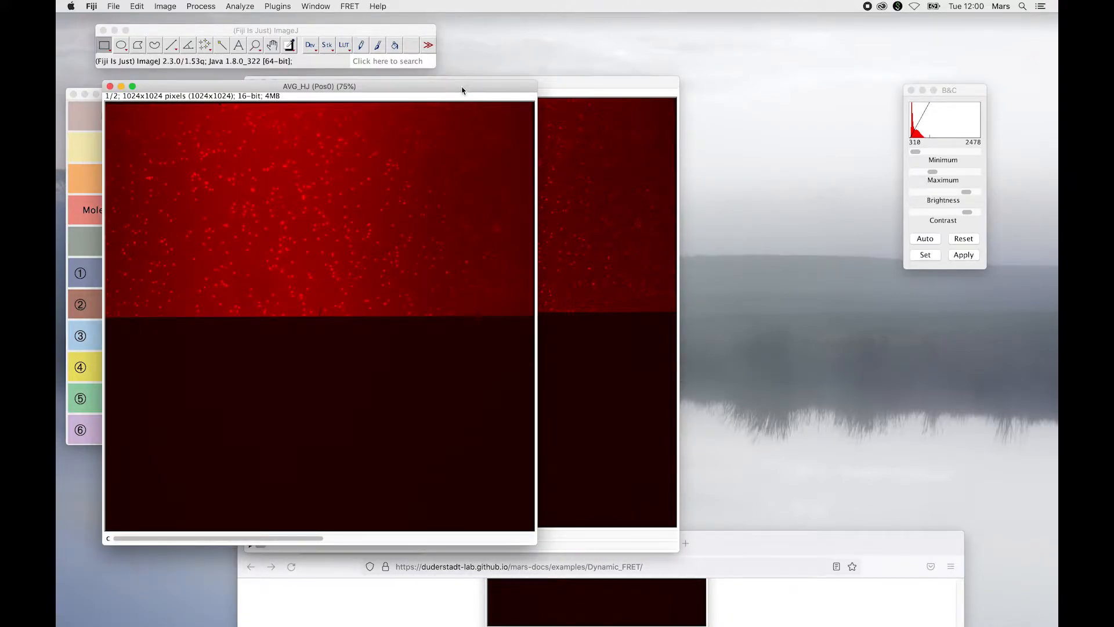
- Reposition the averaged image, auto-adjust its first channel's contrast, and compare it with the second channel
drag(462, 90, 649, 94)
click(935, 239)
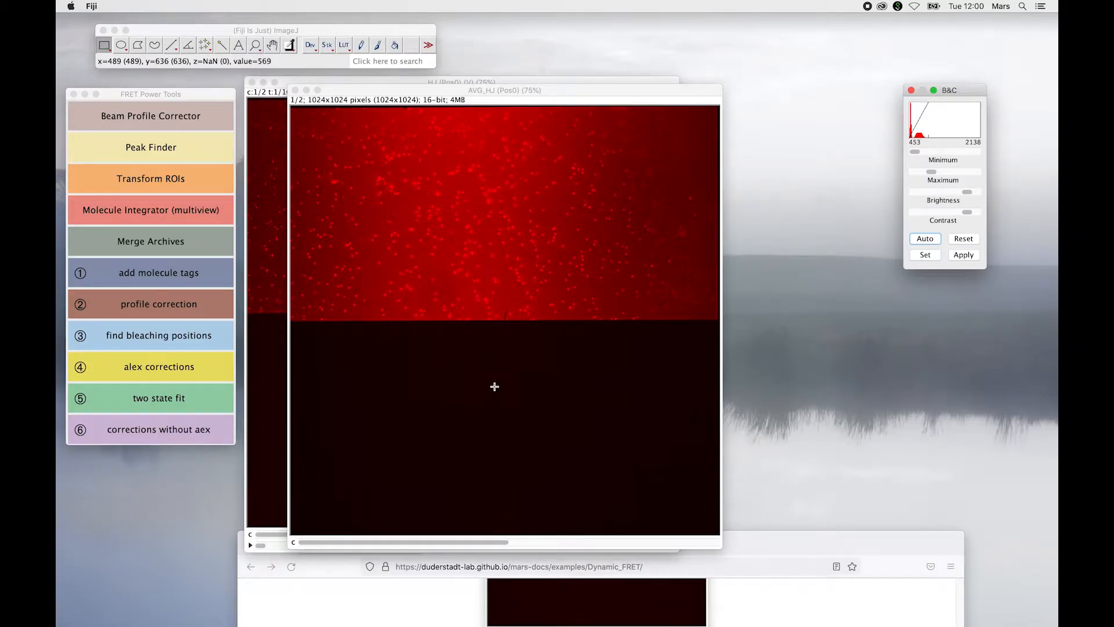
click(555, 542)
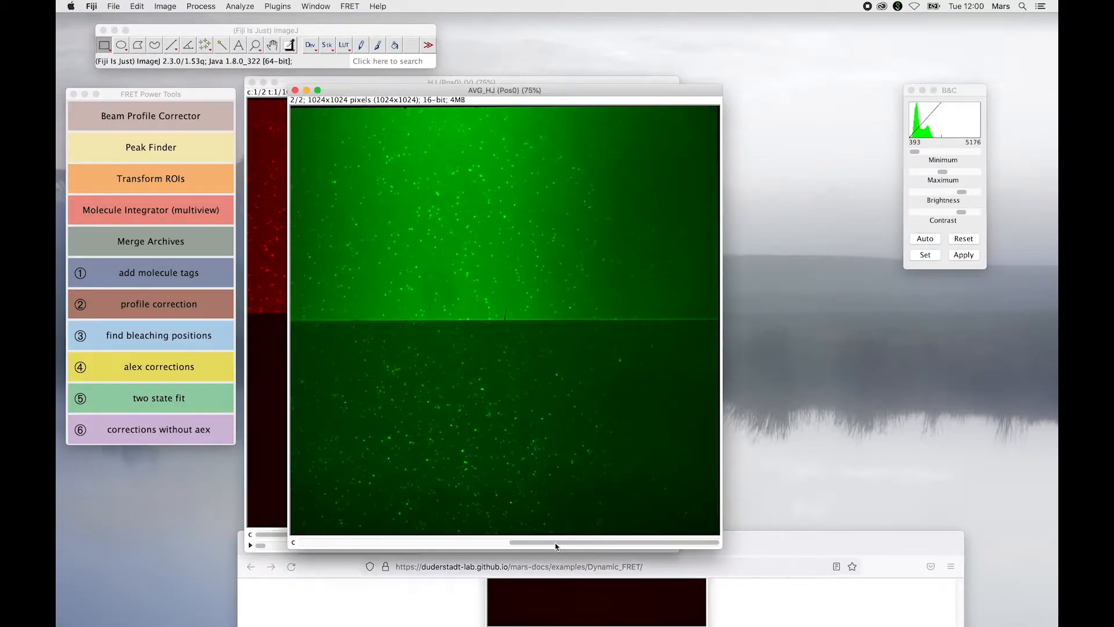
click(505, 543)
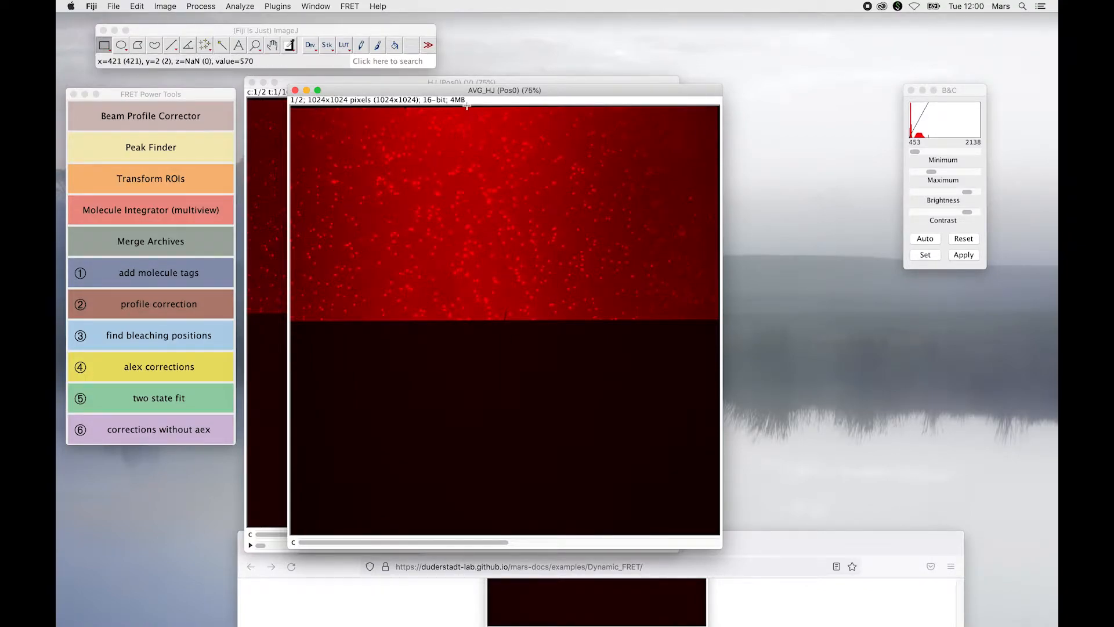
- Draw a rectangular selection about 849 × 481 pixels over the upper half of the averaged image's first channel
drag(318, 113, 673, 315)
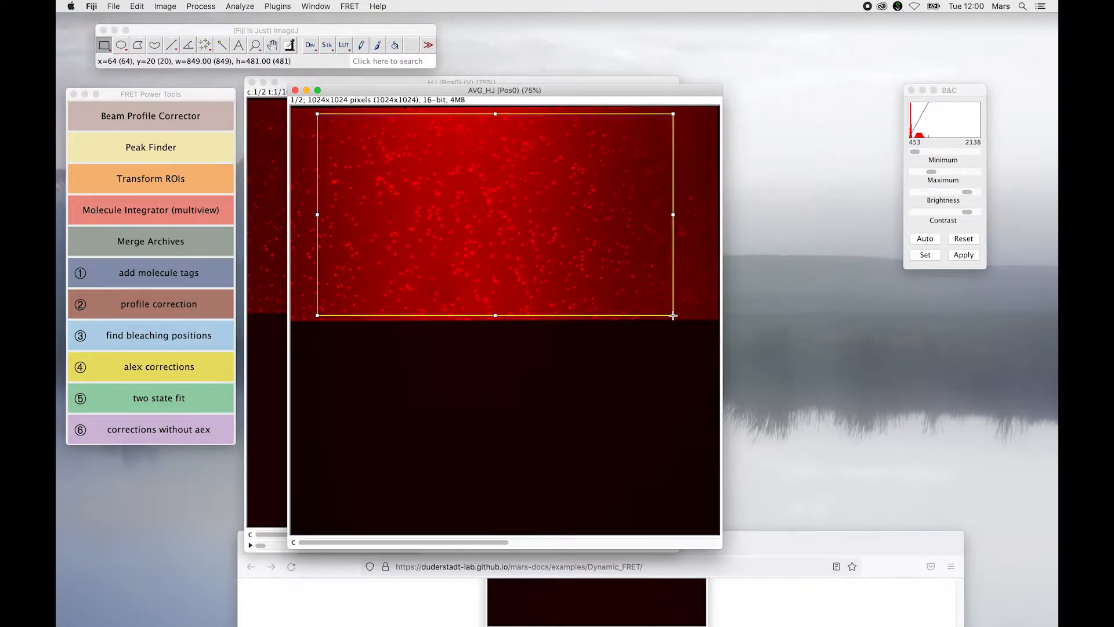
- Extend the selection's upper edge slightly upward and open Peak Finder for the averaged image, placing its dialog clear of the image
drag(380, 92, 376, 89)
drag(491, 112, 491, 109)
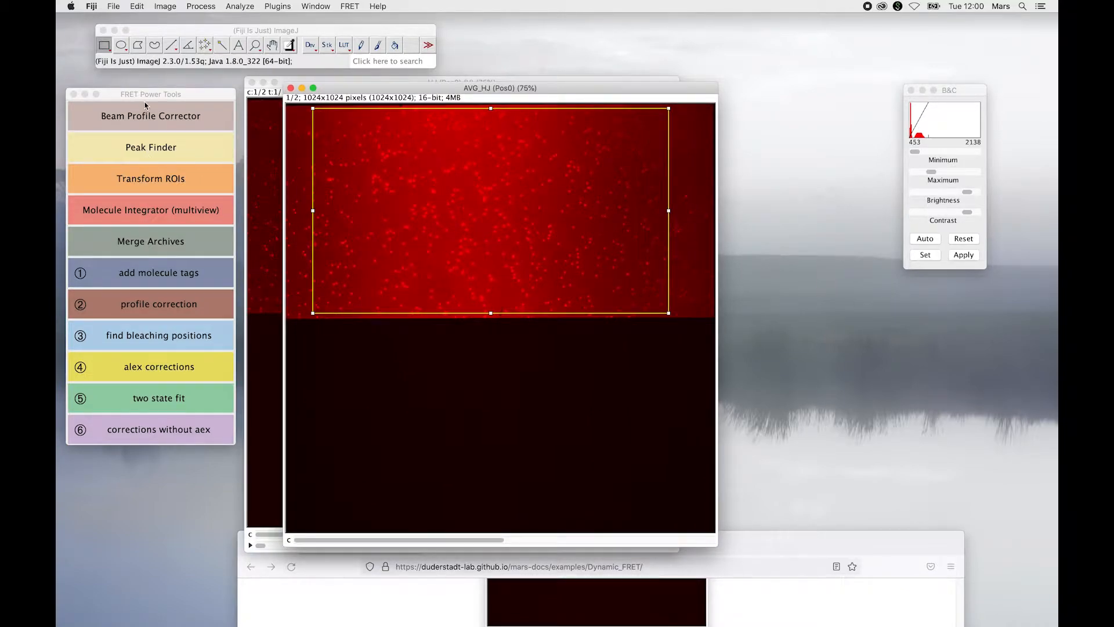
click(147, 154)
click(137, 150)
drag(595, 182, 869, 125)
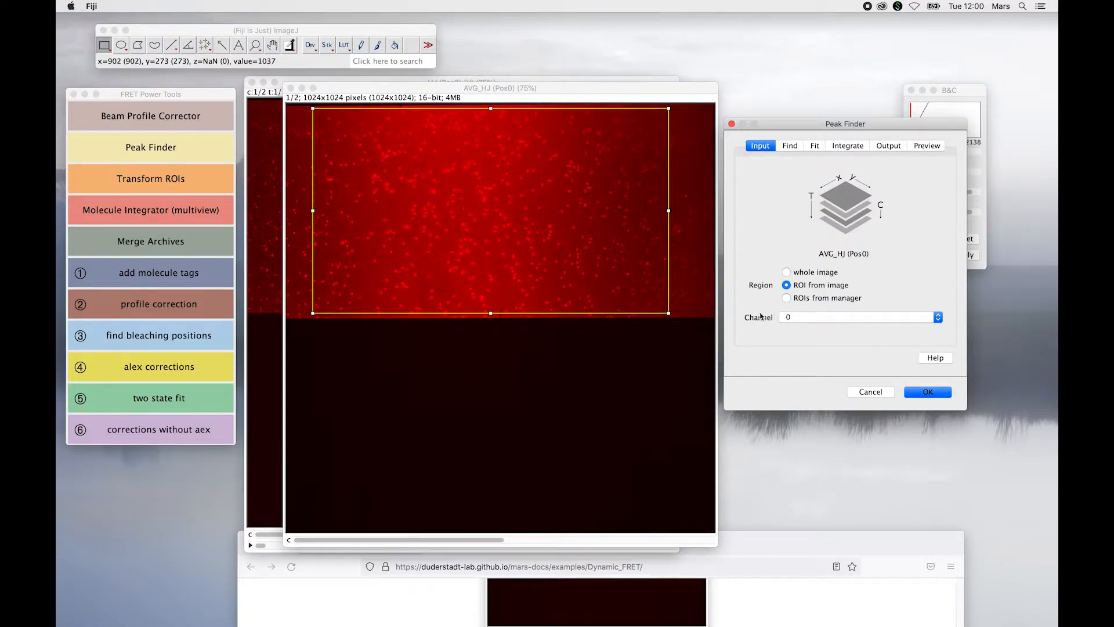
- Review Peak Finder's Find, Fit, Integrate and Output settings and preview the detected peaks as circles on the averaged image
click(790, 145)
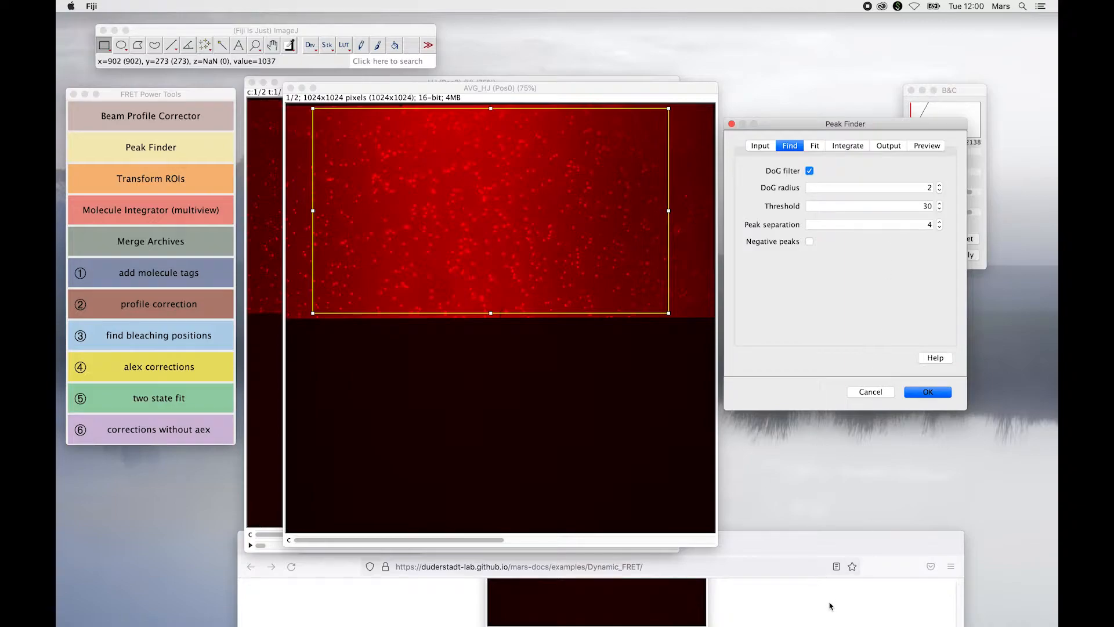
click(815, 146)
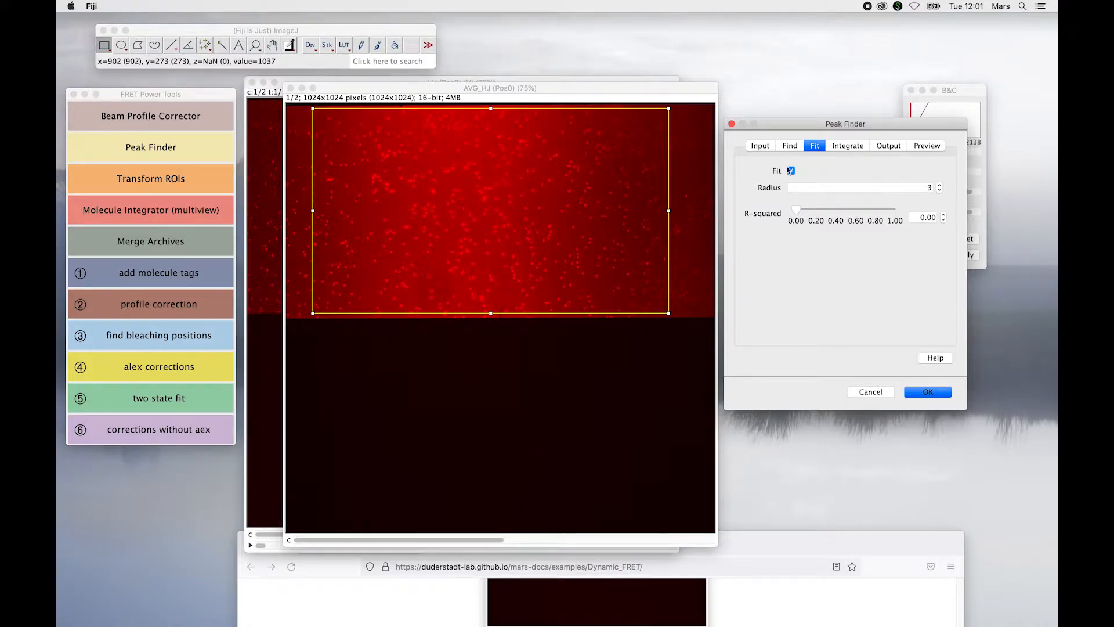
click(857, 150)
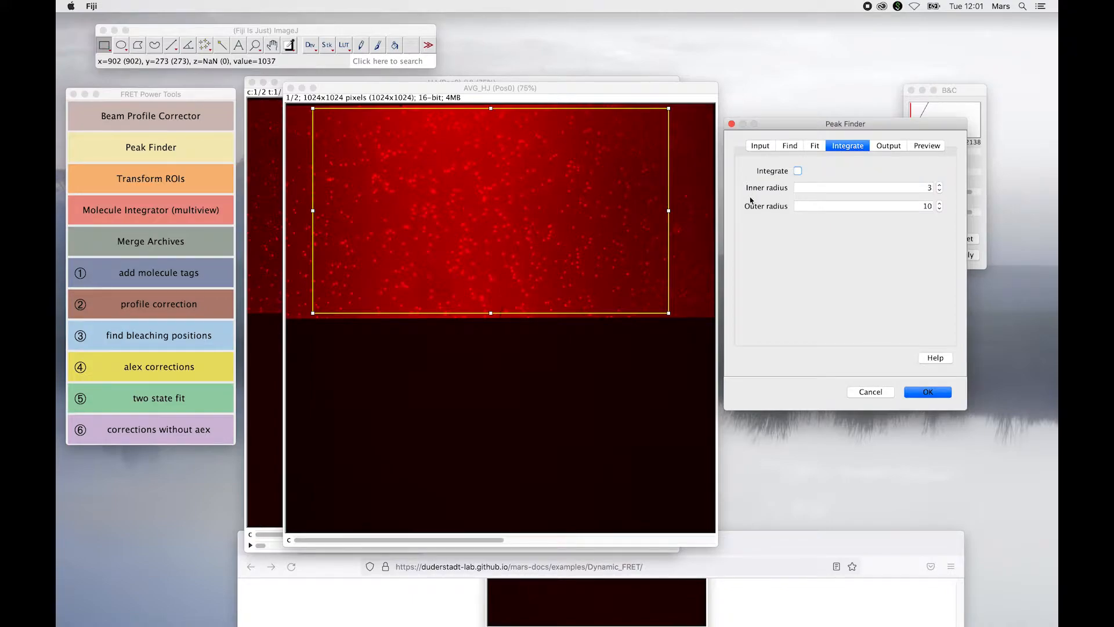
click(900, 147)
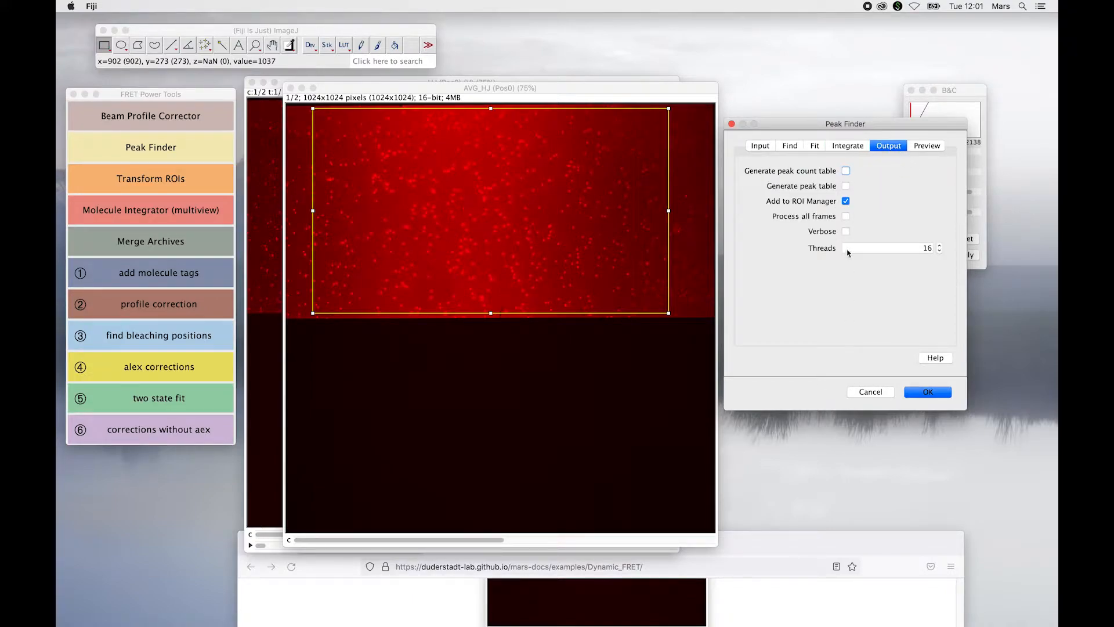
click(926, 146)
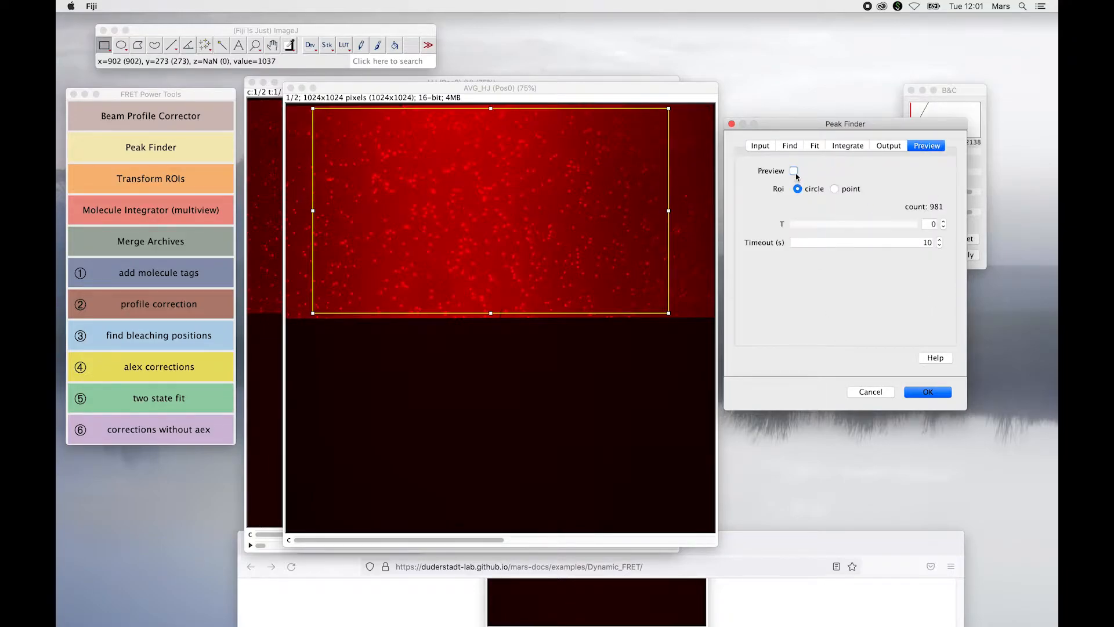
click(794, 171)
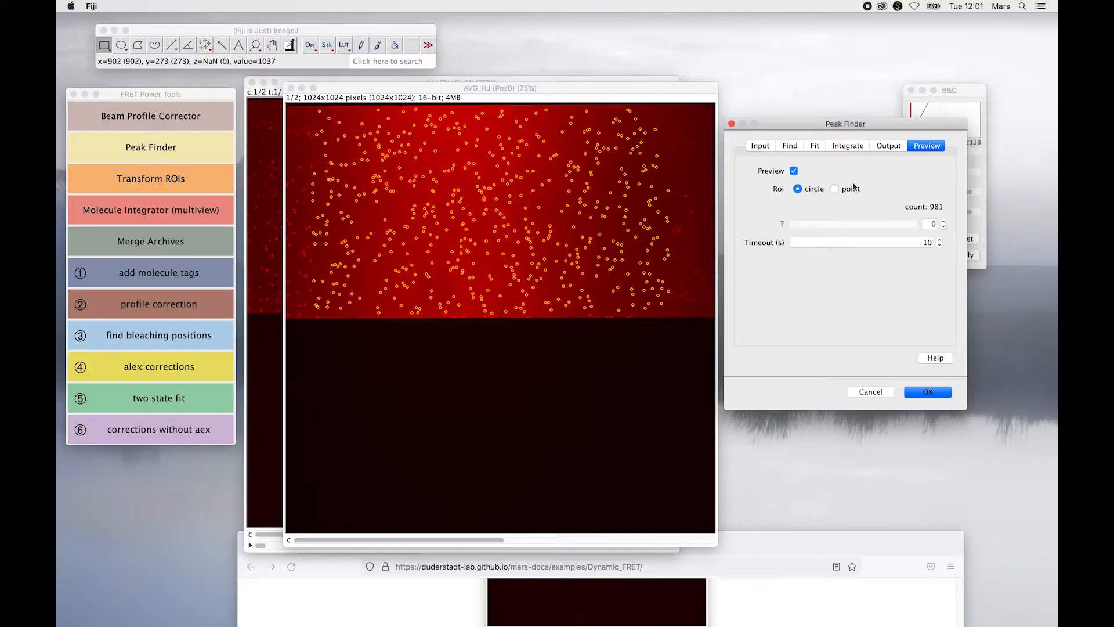
- Run Peak Finder on the selected region with DoG radius 2, threshold 30 and peak separation 4, adding the peaks to the ROI Manager
click(792, 147)
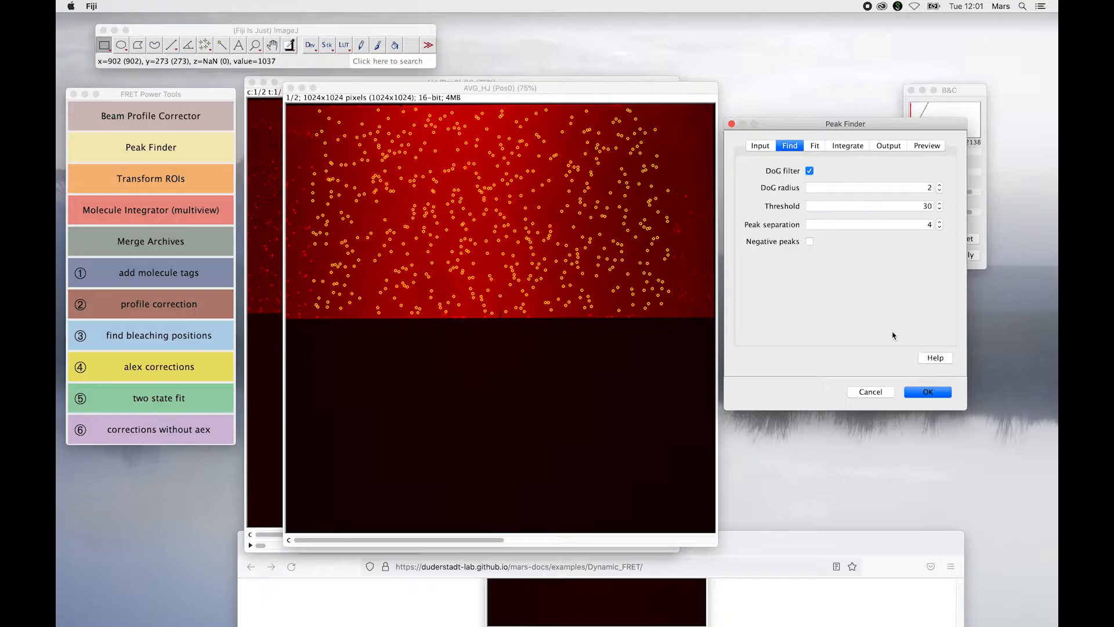
click(920, 145)
click(889, 145)
click(932, 147)
click(947, 394)
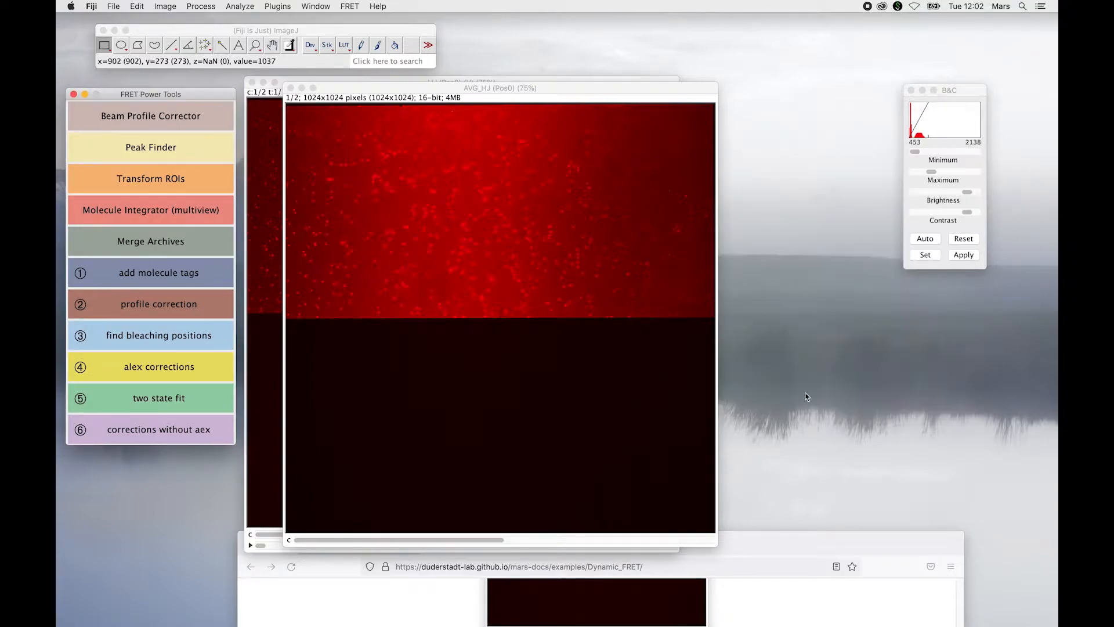
- Move the enlarged ROI Manager beside the images, clear the averaged image's selection and display that image's second channel
drag(538, 129, 787, 110)
drag(873, 289, 958, 407)
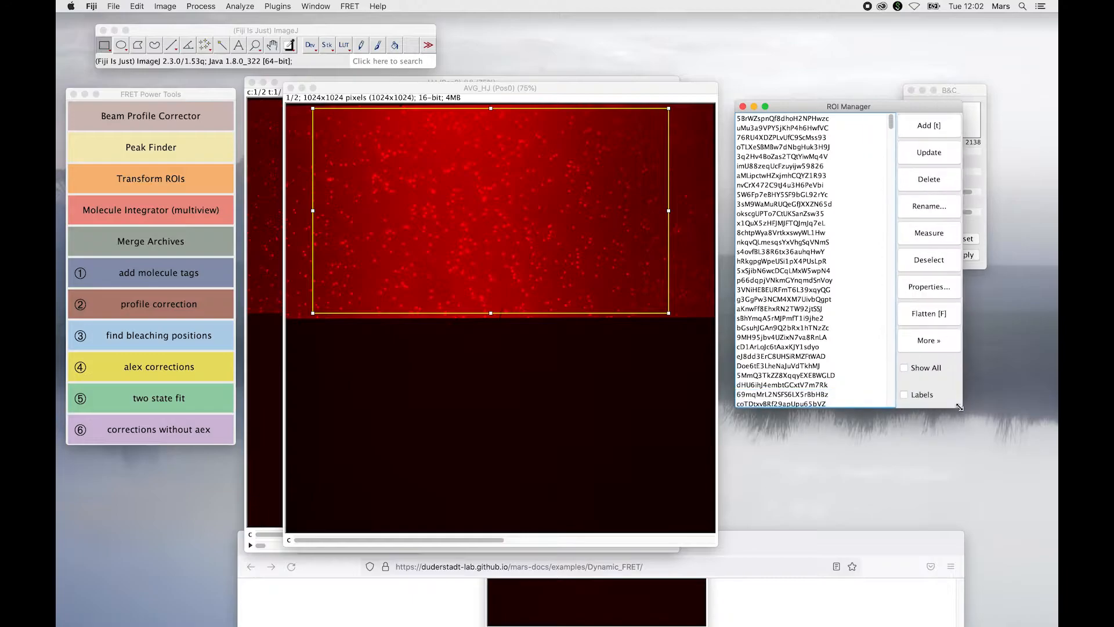
click(684, 220)
drag(554, 89, 558, 100)
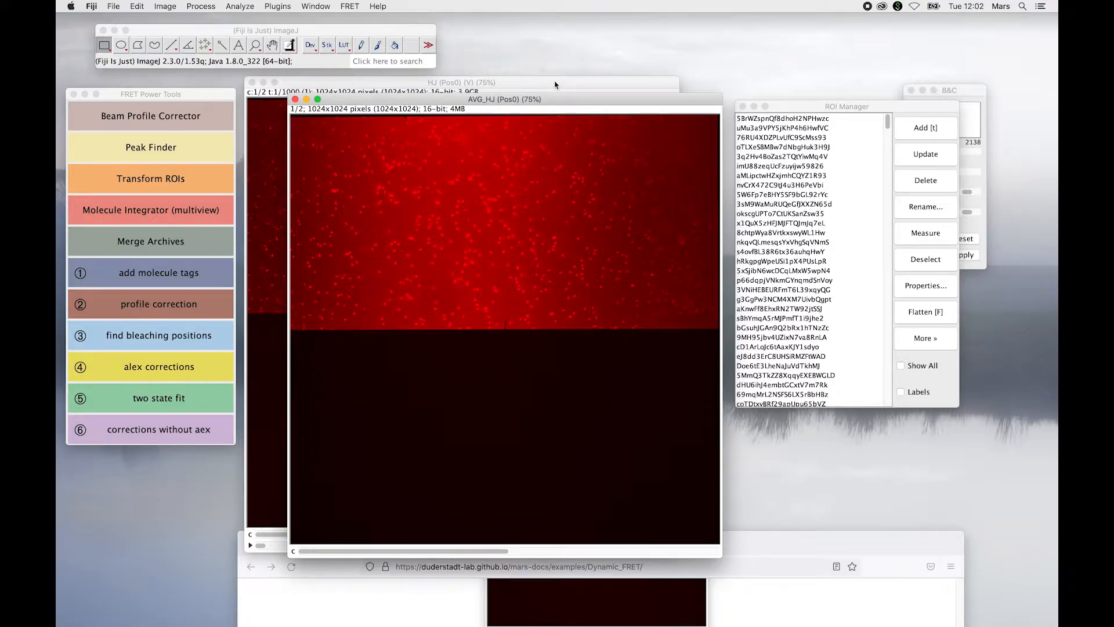
click(554, 84)
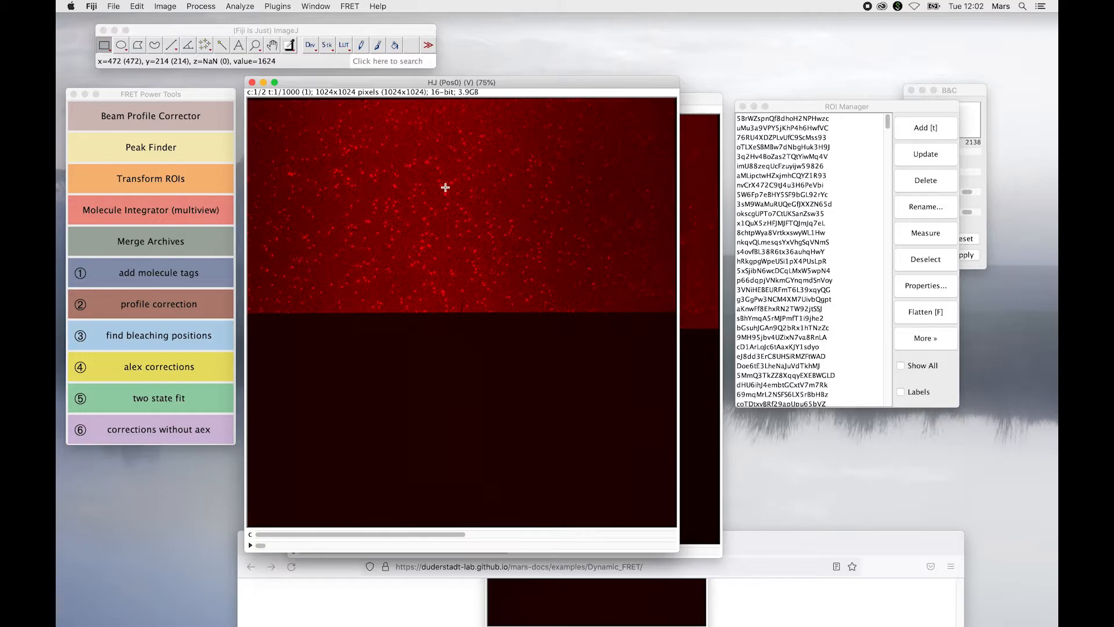
drag(702, 100, 683, 94)
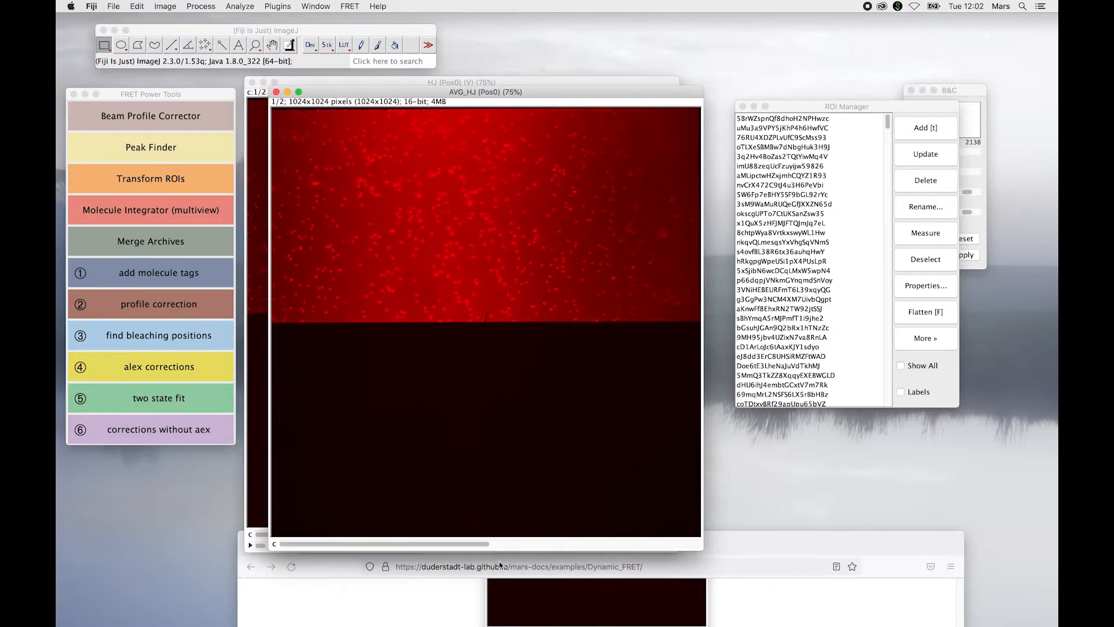
click(535, 543)
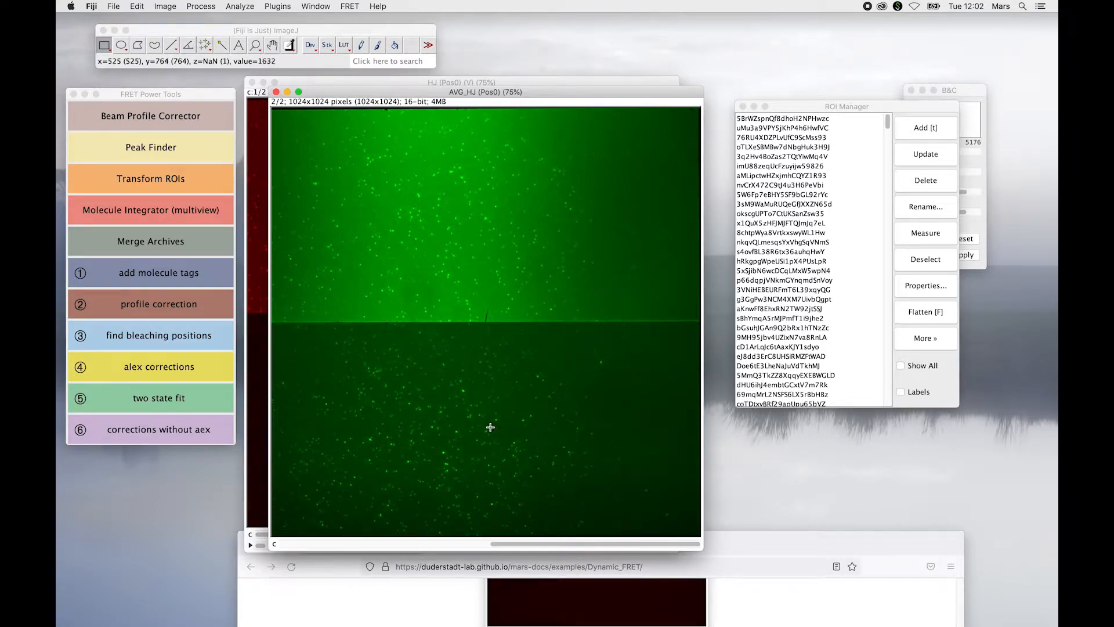
- Open Transform ROIs for the averaged image and disable both the inverse transformation and the removal of colocalizing ROIs
click(151, 182)
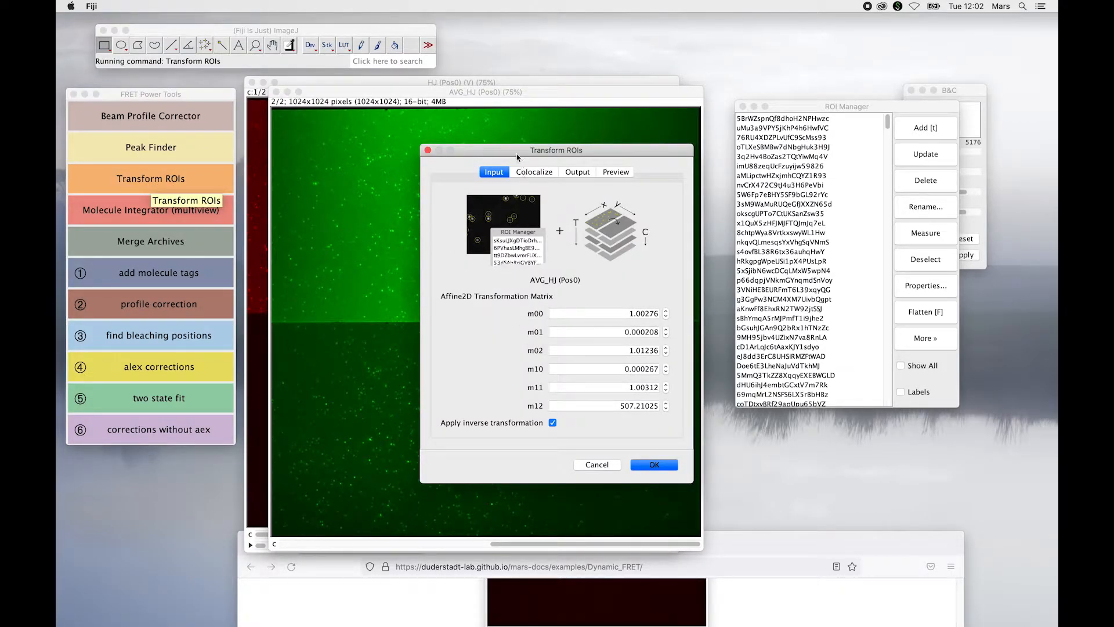
drag(517, 150, 669, 235)
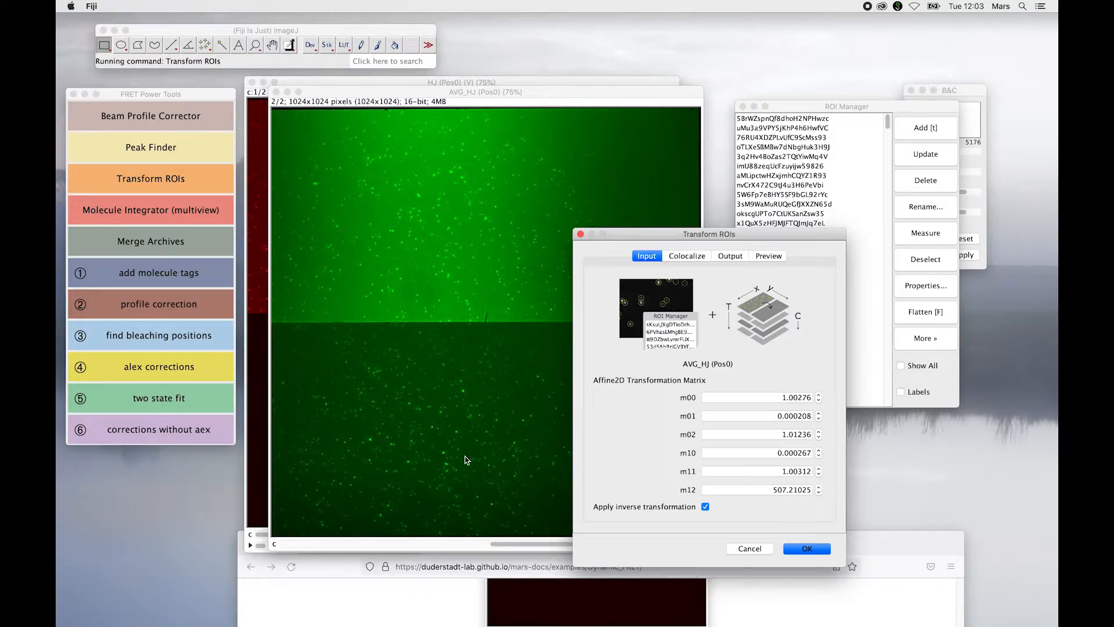
click(705, 507)
click(702, 261)
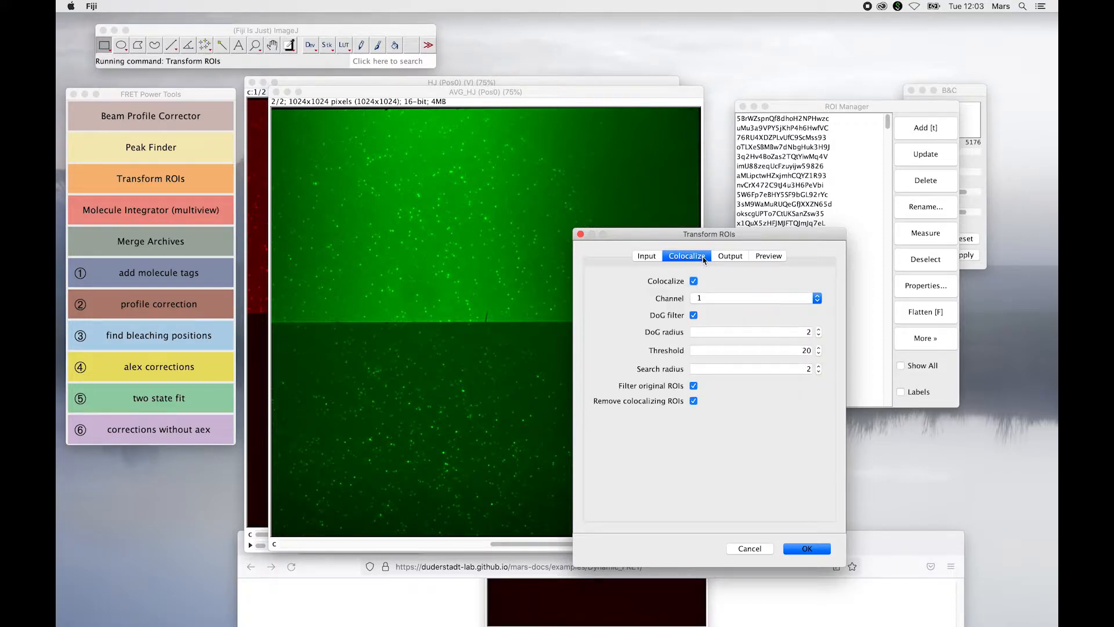
click(695, 401)
- Preview the transformed ROIs on both halves of the image, toggling Colocalize off and on before leaving it enabled
click(769, 256)
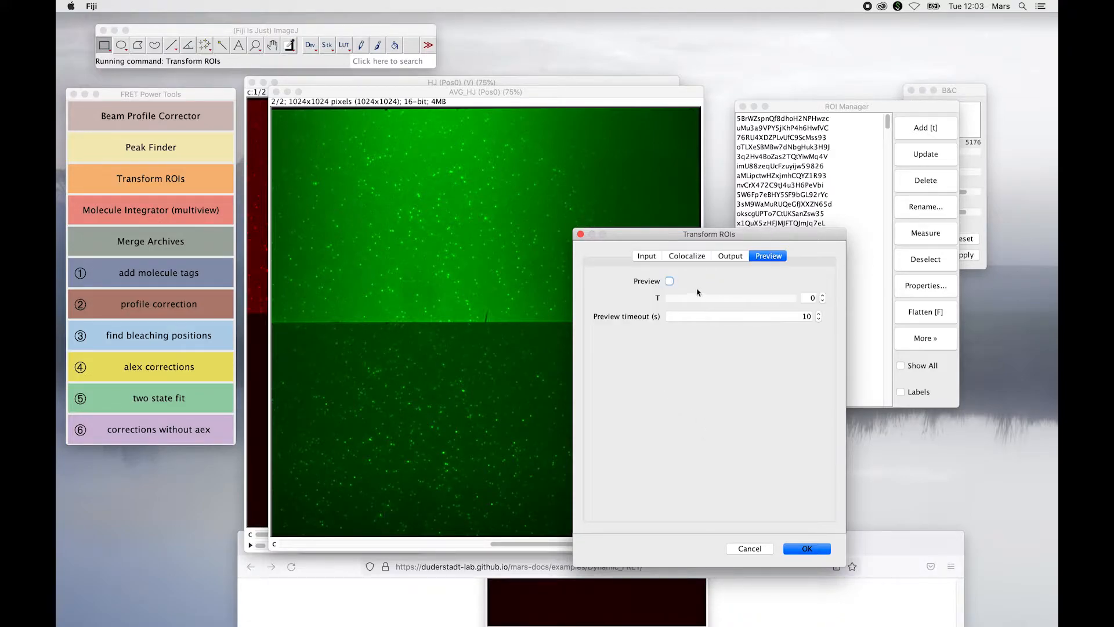
click(671, 282)
drag(662, 229, 805, 234)
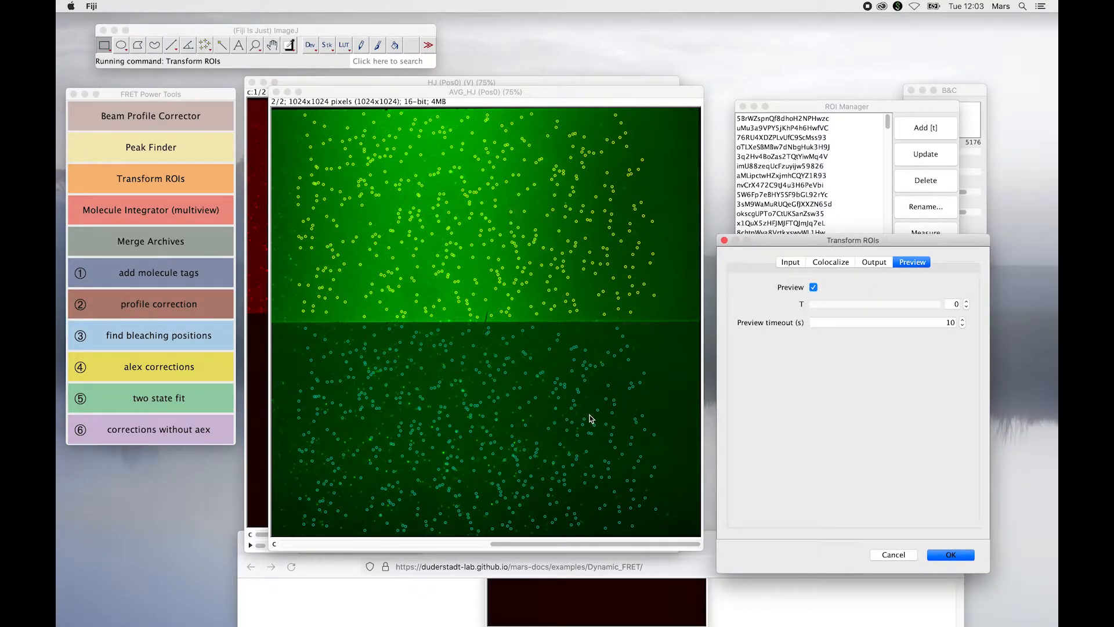
click(836, 262)
click(837, 287)
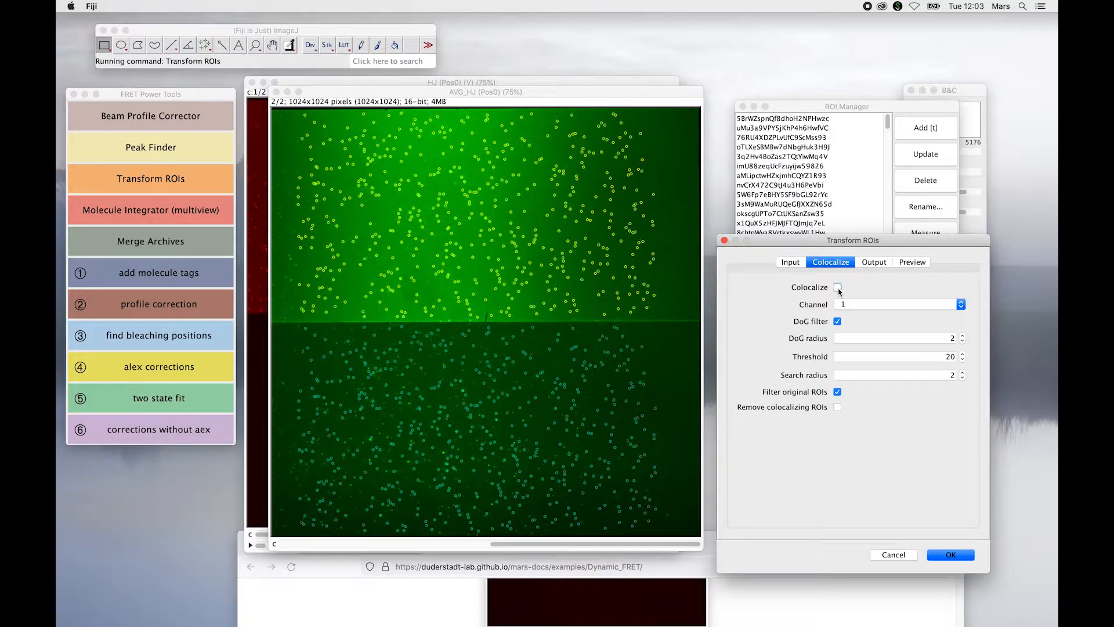
click(837, 288)
click(837, 287)
click(838, 287)
- Set the transformation to go from region Red to region Green and run Transform ROIs
click(875, 262)
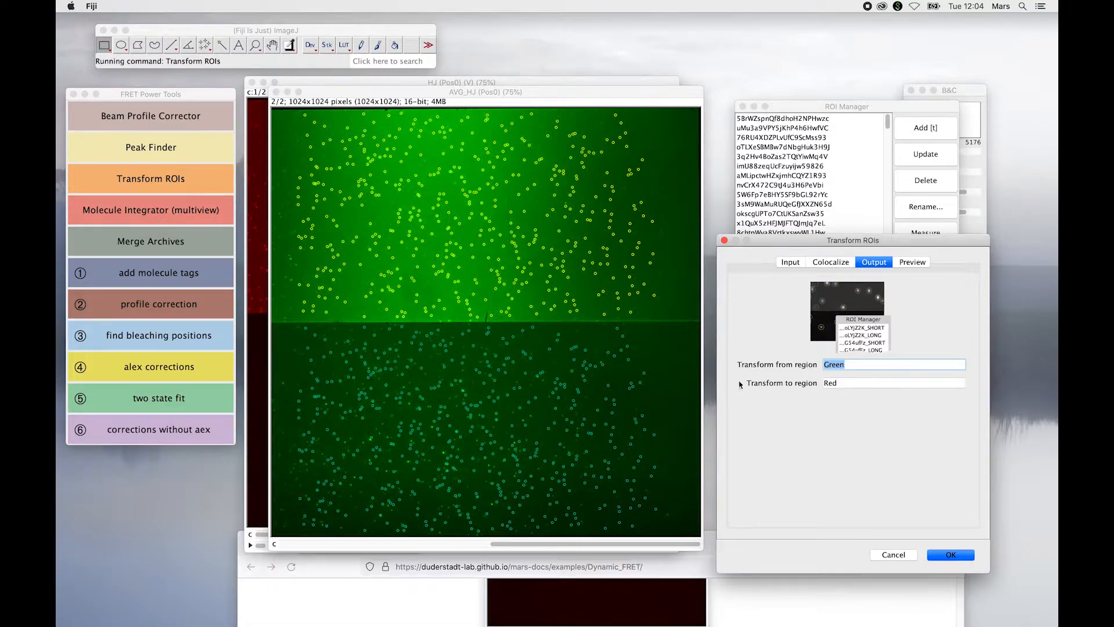
drag(853, 367, 786, 368)
text(Red)
key(Tab)
text(Gre)
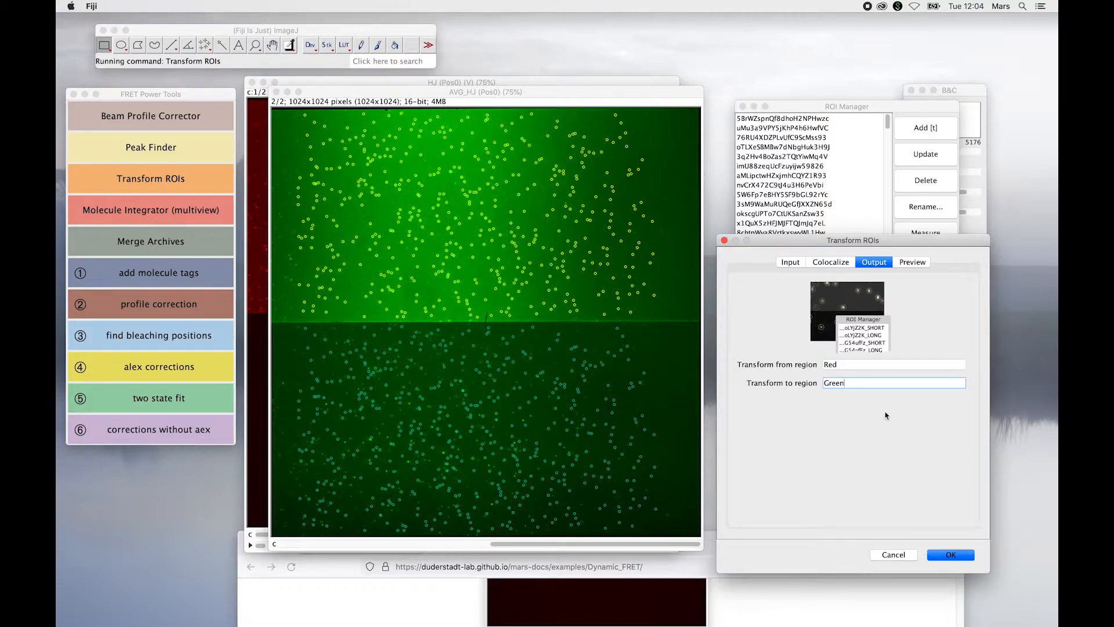
click(942, 556)
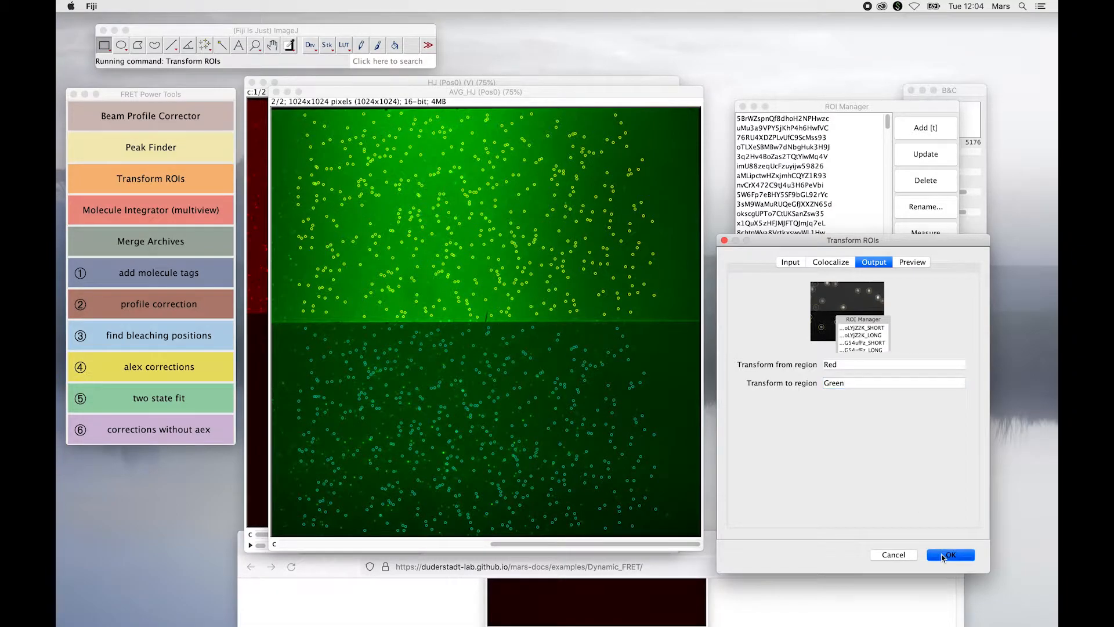
- Reposition the ROI Manager and the averaged image, and bring the original Pos0 video to the front
drag(854, 108, 760, 109)
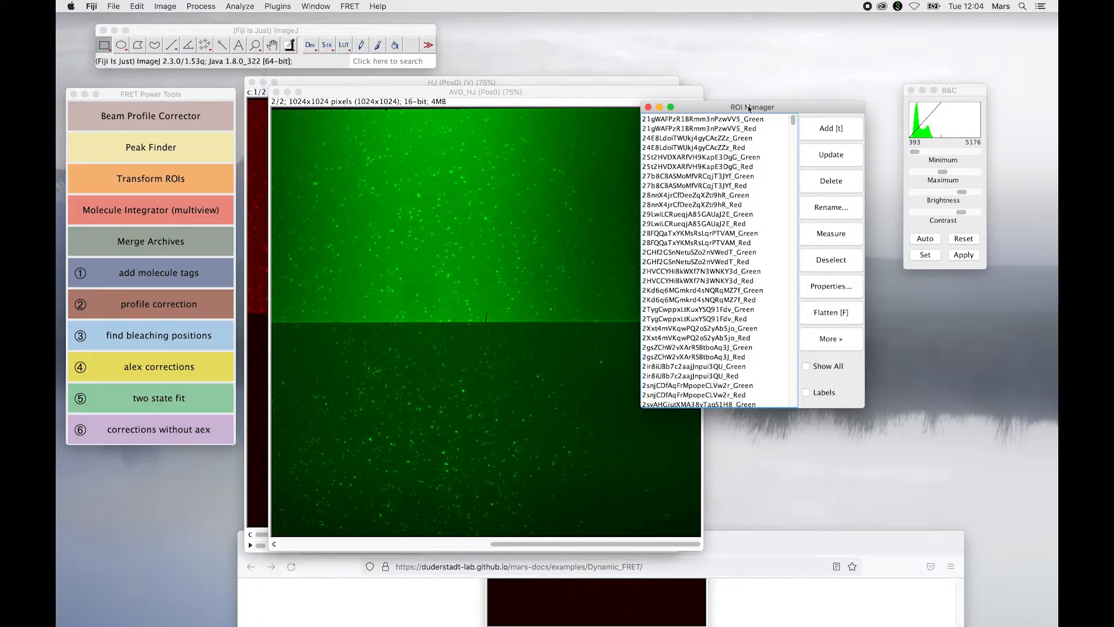
drag(751, 107, 854, 126)
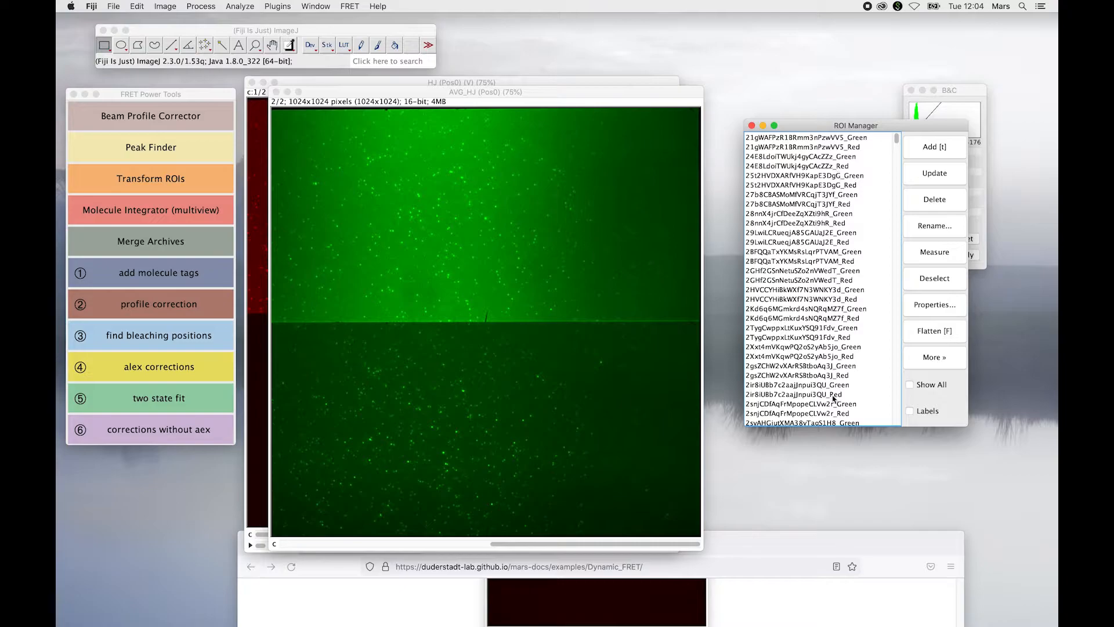
drag(563, 97, 593, 107)
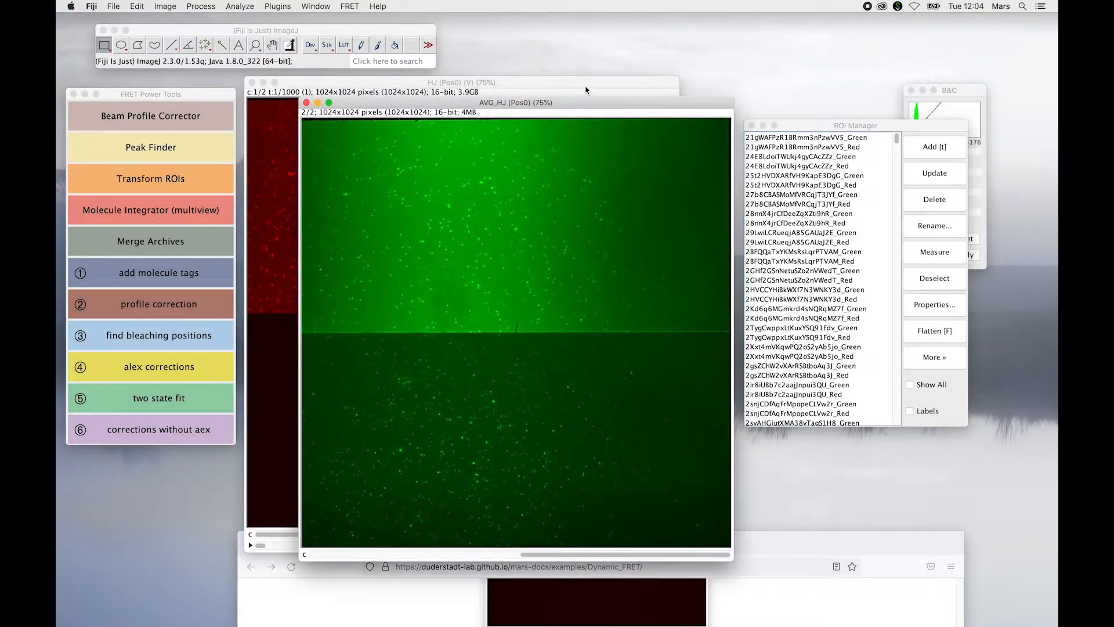
click(586, 90)
- Open Molecule Integrator (multiview) for the Pos0 video and check the Red and Green region boundaries against the image
click(132, 210)
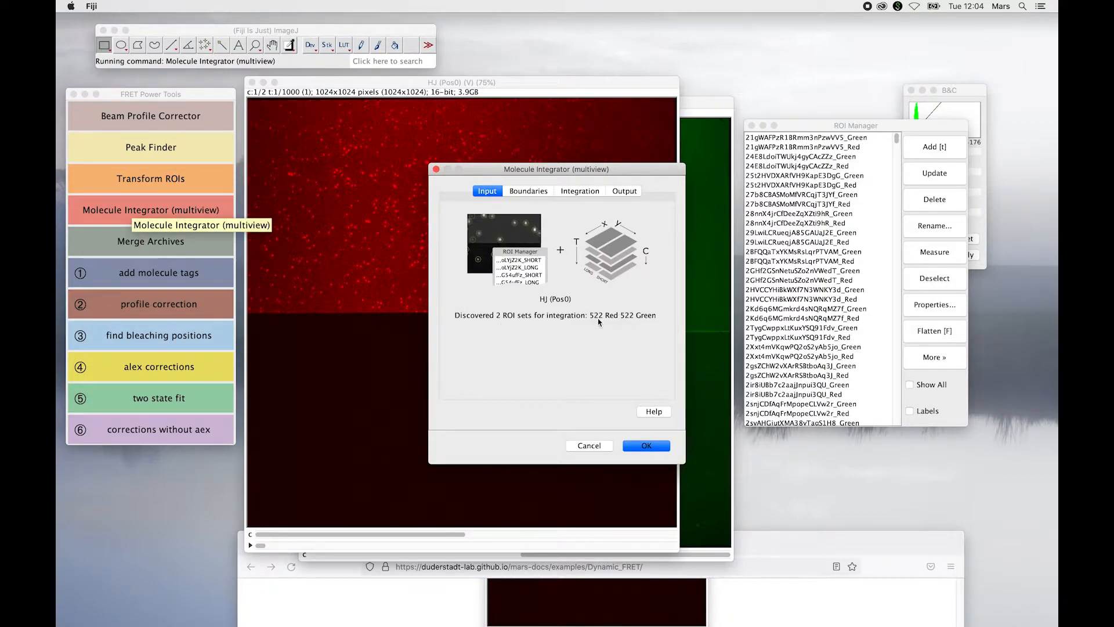
click(546, 190)
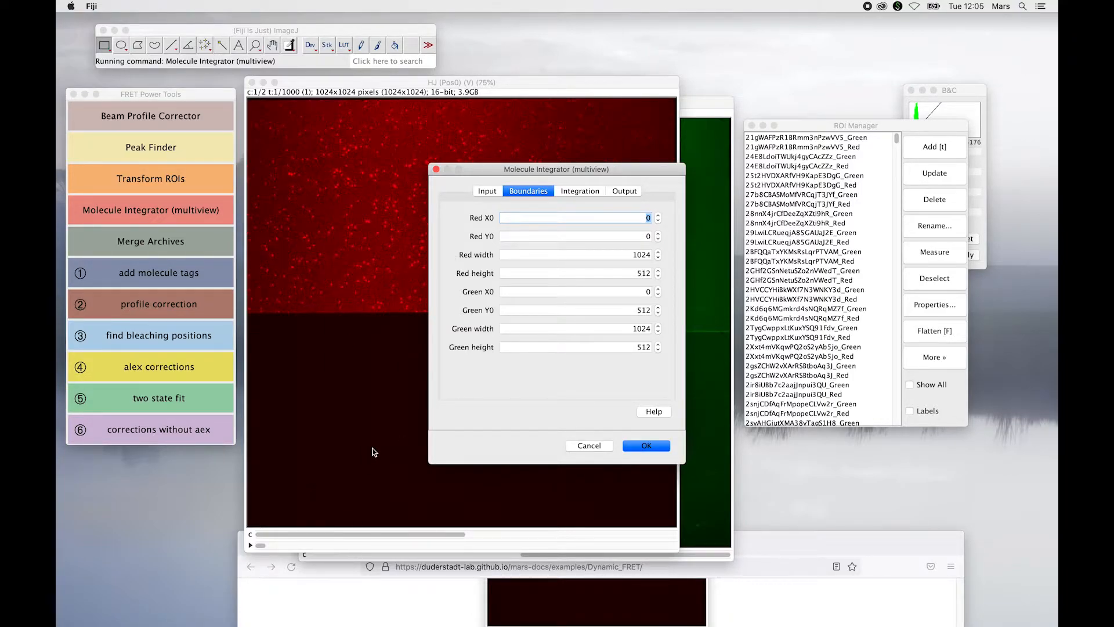
drag(499, 172, 691, 344)
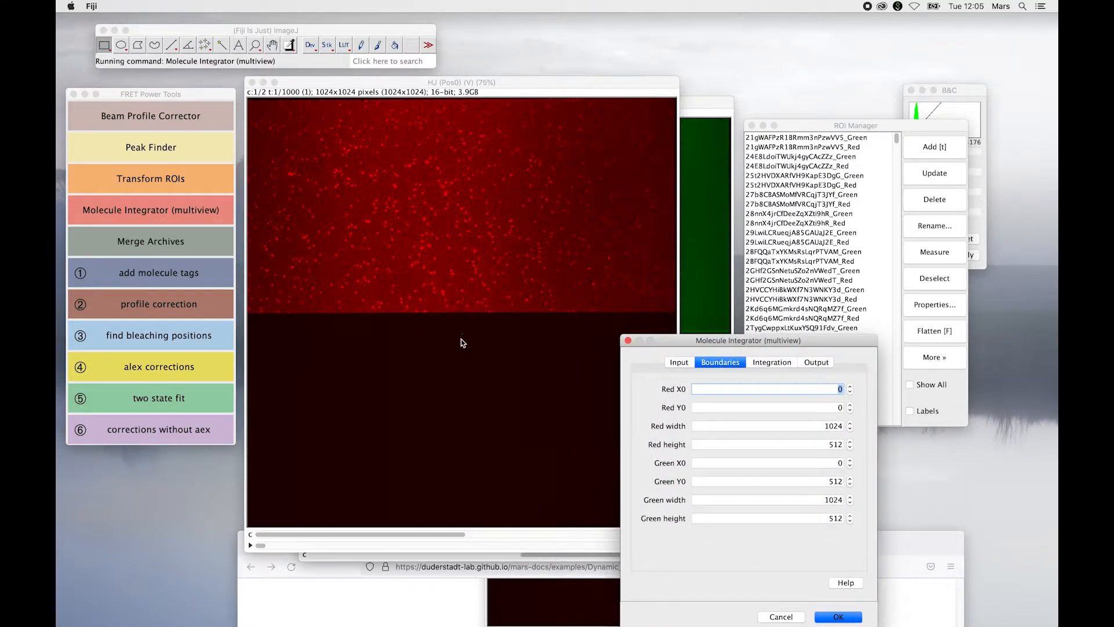
drag(696, 352, 492, 130)
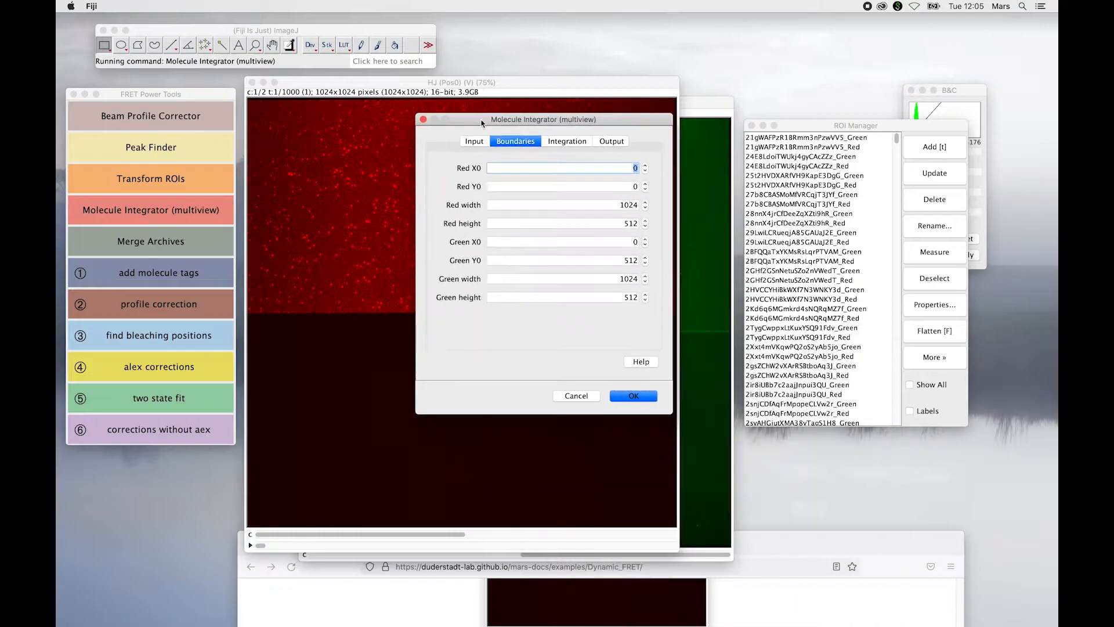
- Run Molecule Integrator with inner radius 3, outer radius 12, 637 set to Red, 532 set to All, and microscope Dobby
click(566, 140)
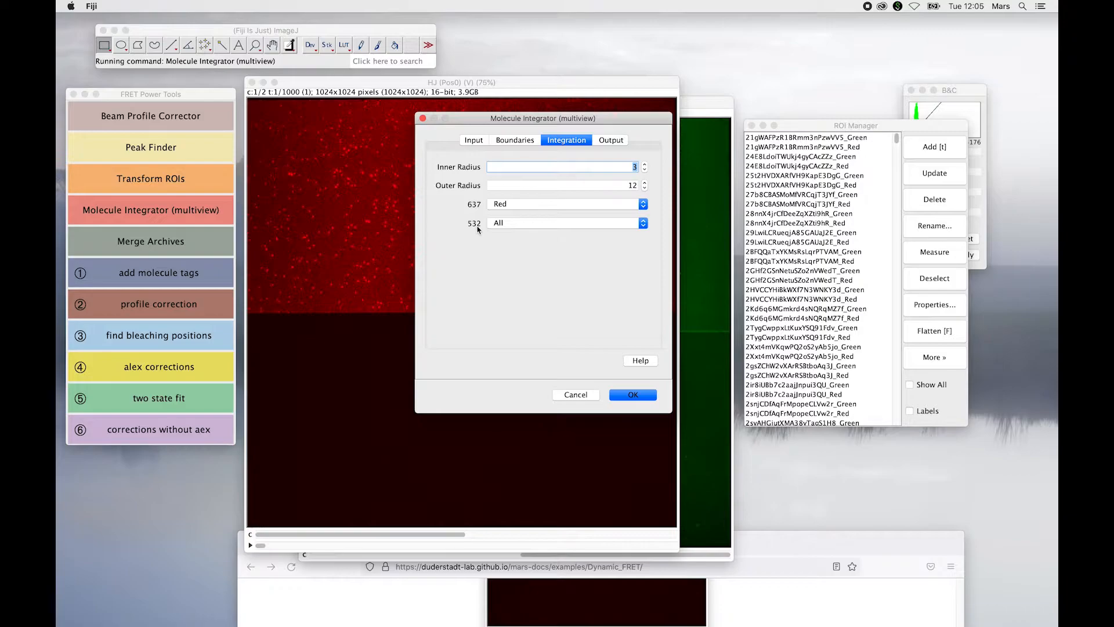
click(506, 207)
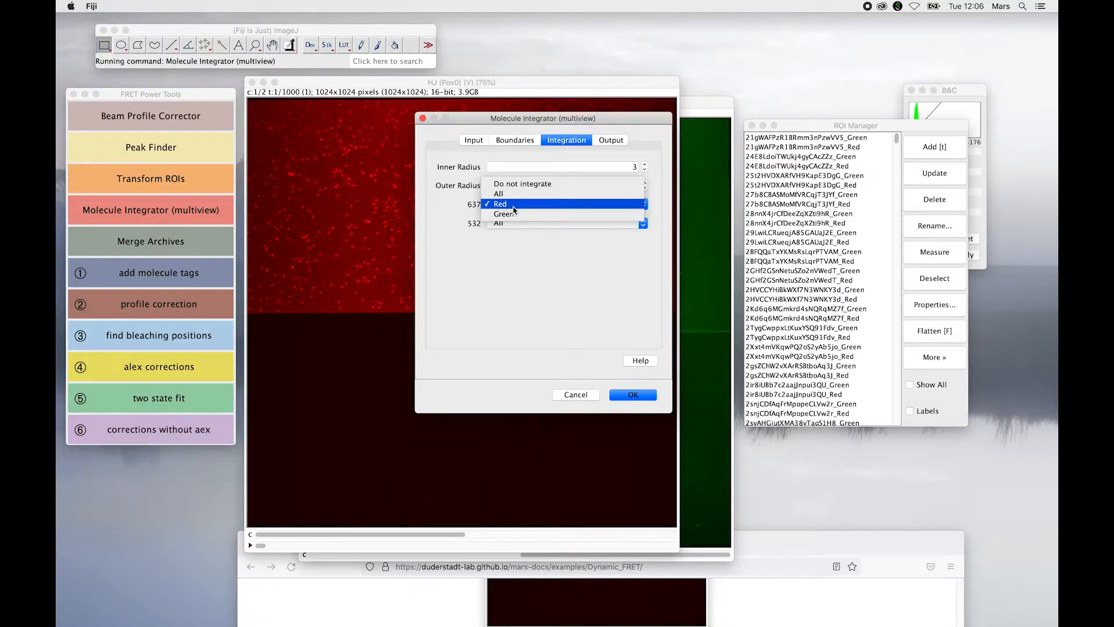
click(513, 206)
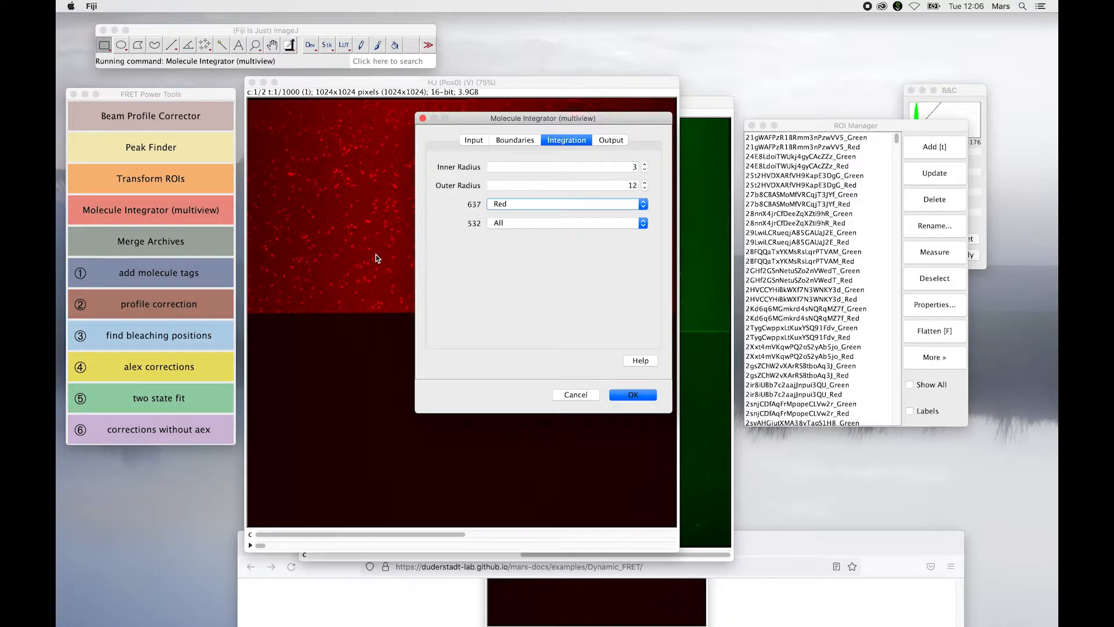
click(615, 138)
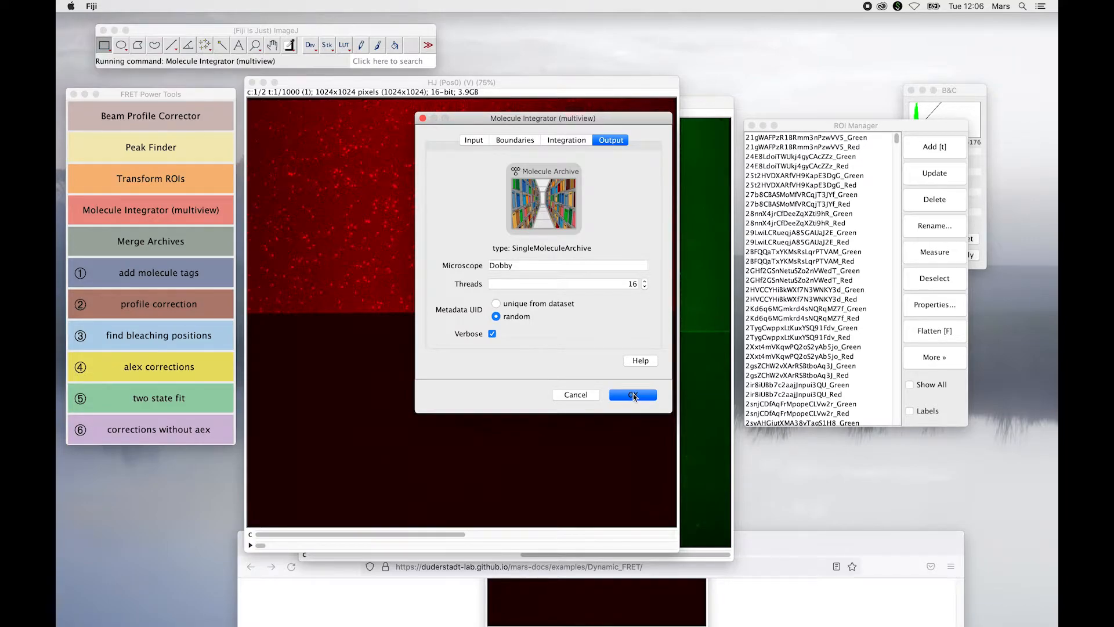
drag(498, 119, 692, 155)
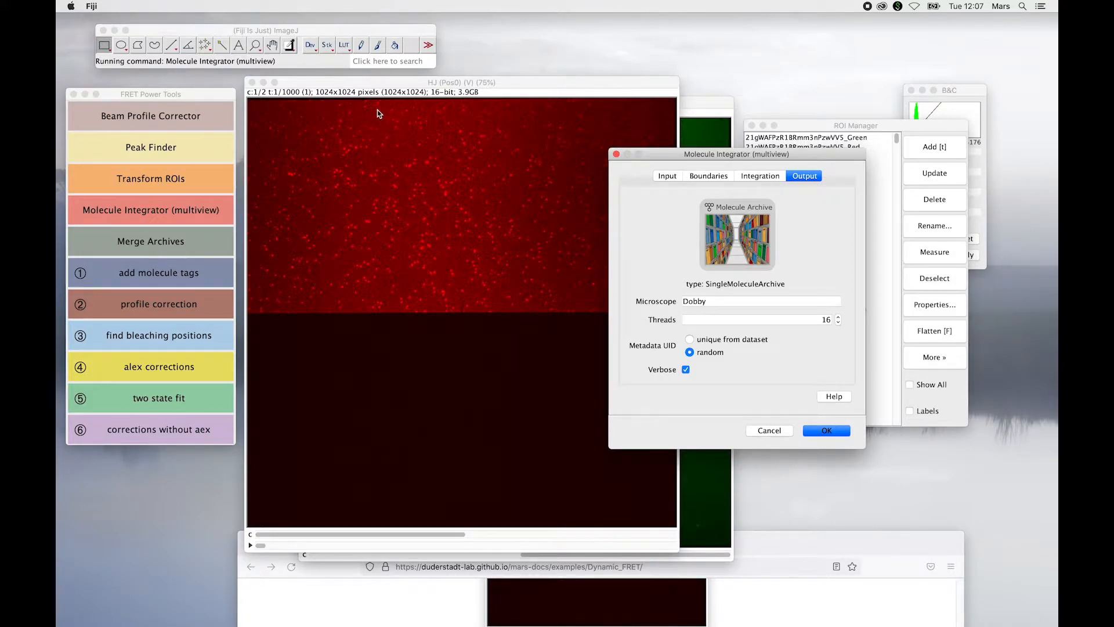
click(843, 437)
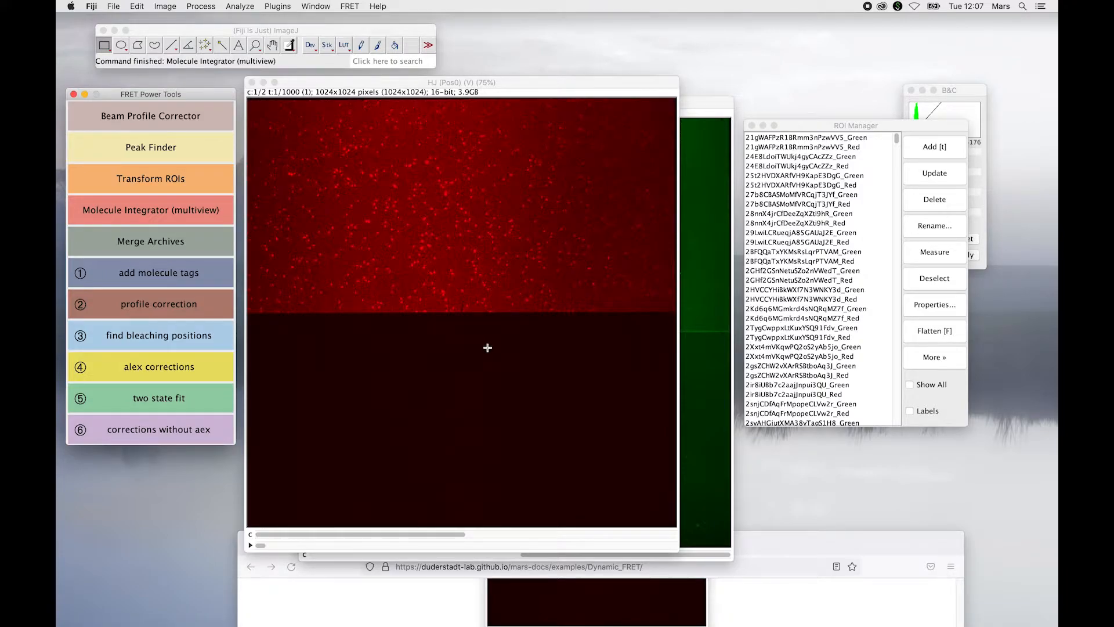
- Add the archive information widget to the new archive's dashboard and open the metadata records
drag(481, 113, 411, 132)
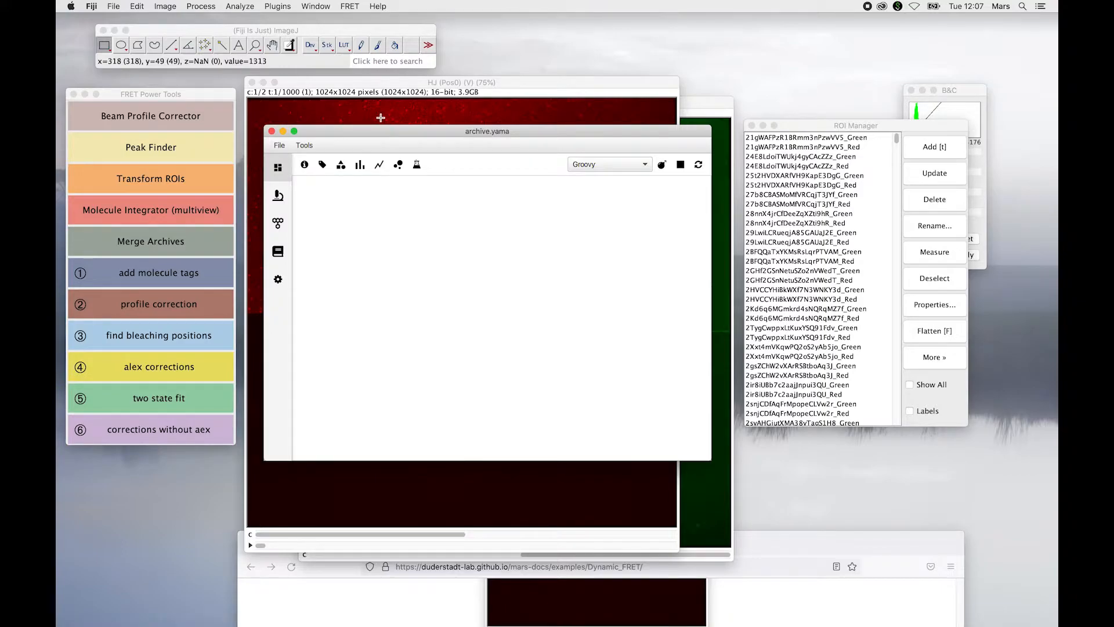
click(304, 166)
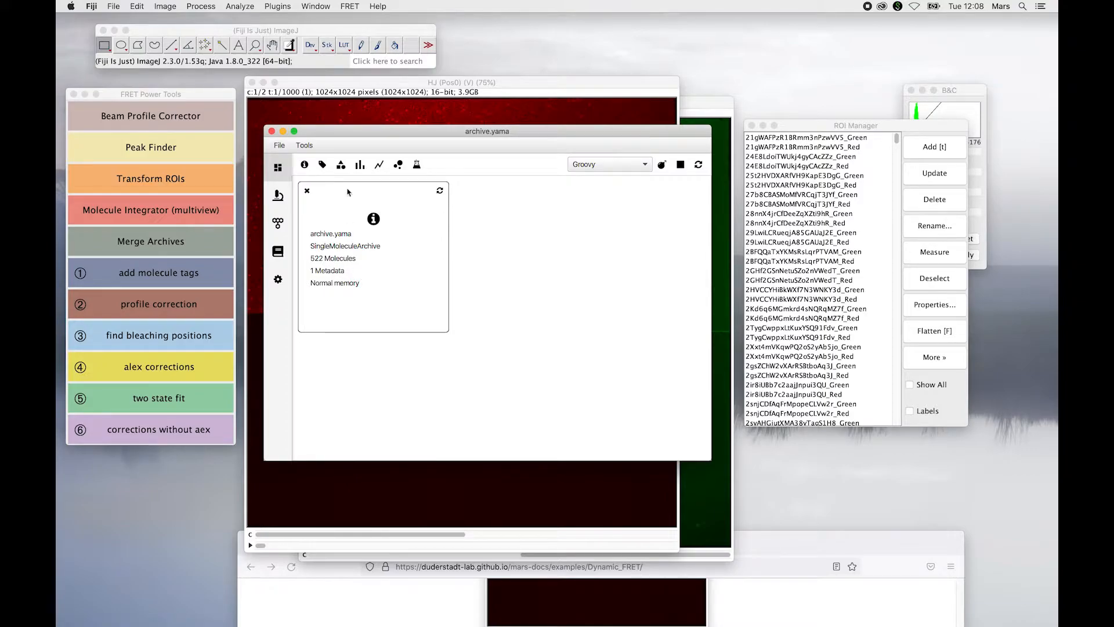
click(279, 197)
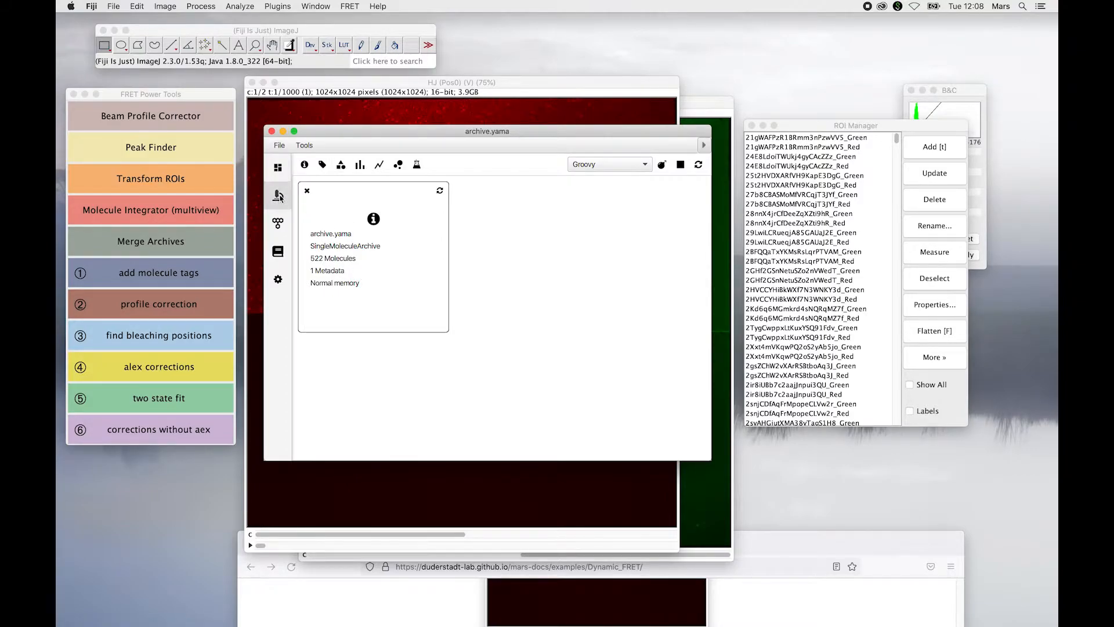
- Expand Image:0 in the OME metadata and enlarge the window and panes to display the details of plane C=1, Z=0, T=7
drag(518, 246, 400, 242)
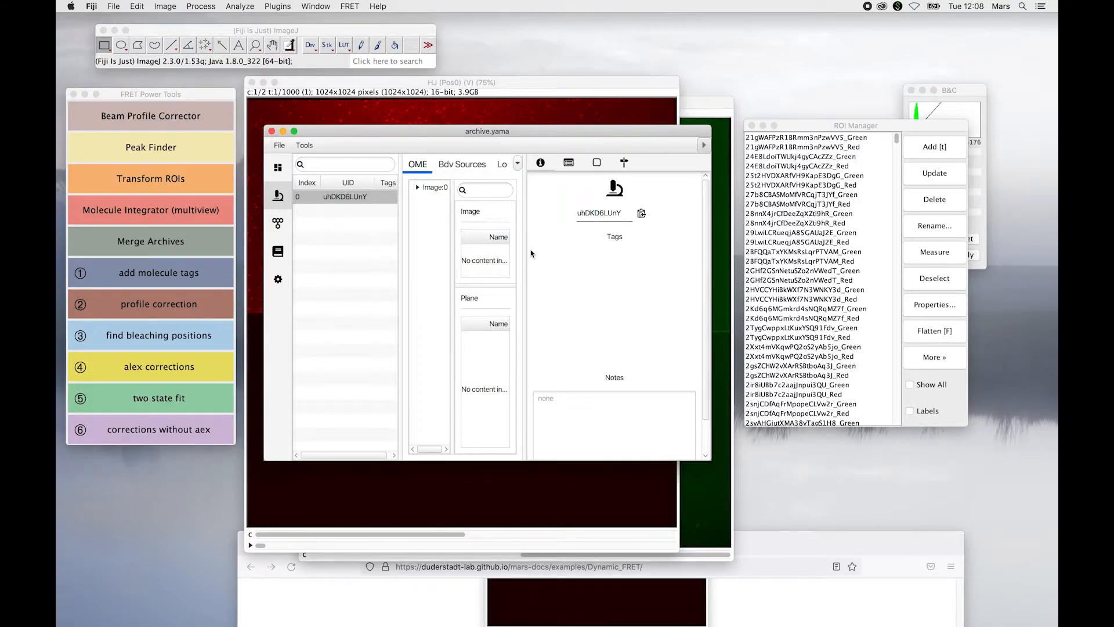
drag(527, 250, 586, 252)
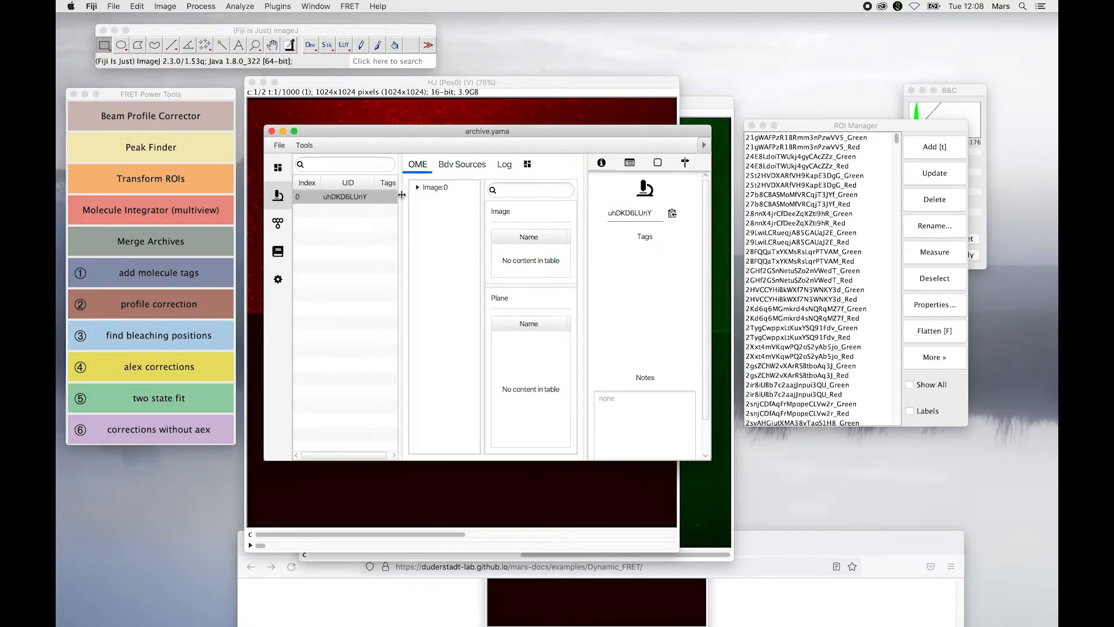
click(416, 189)
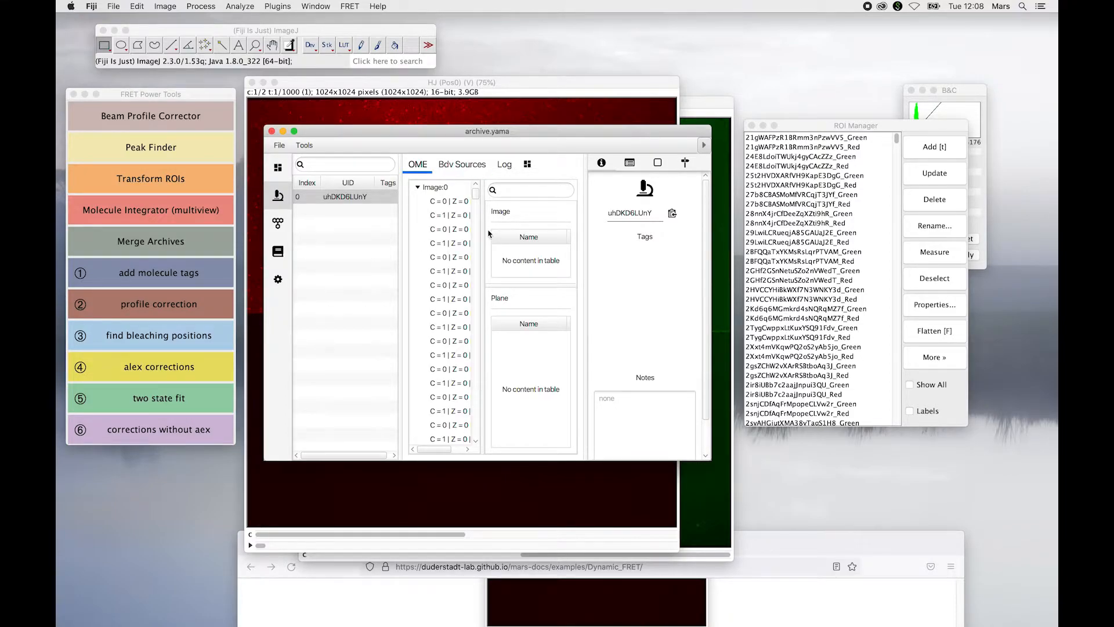
drag(484, 236, 514, 243)
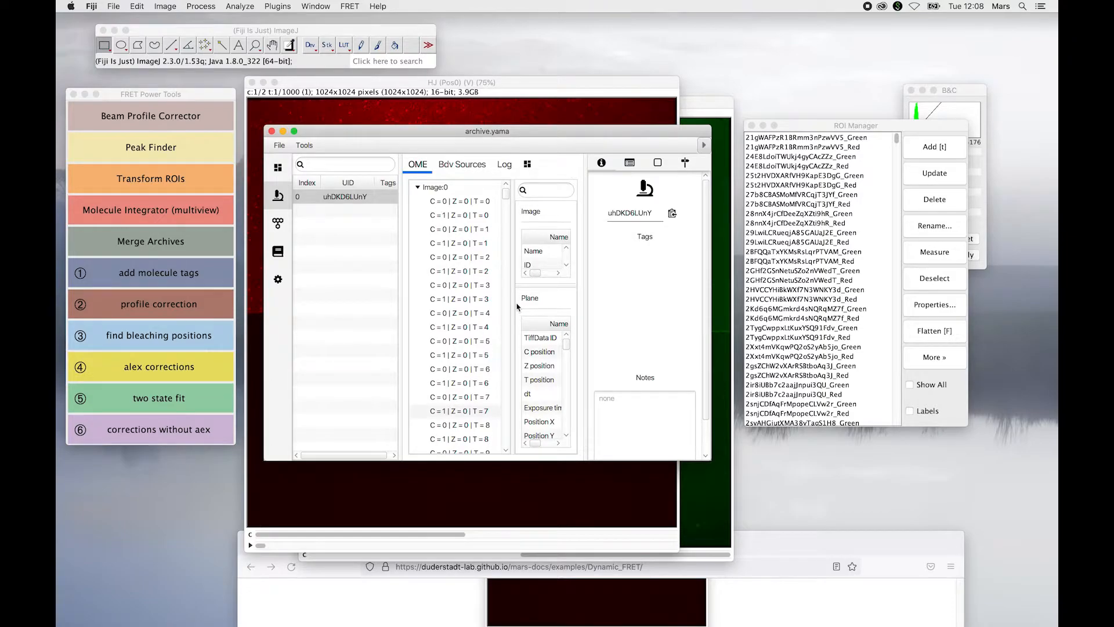
drag(514, 303, 439, 304)
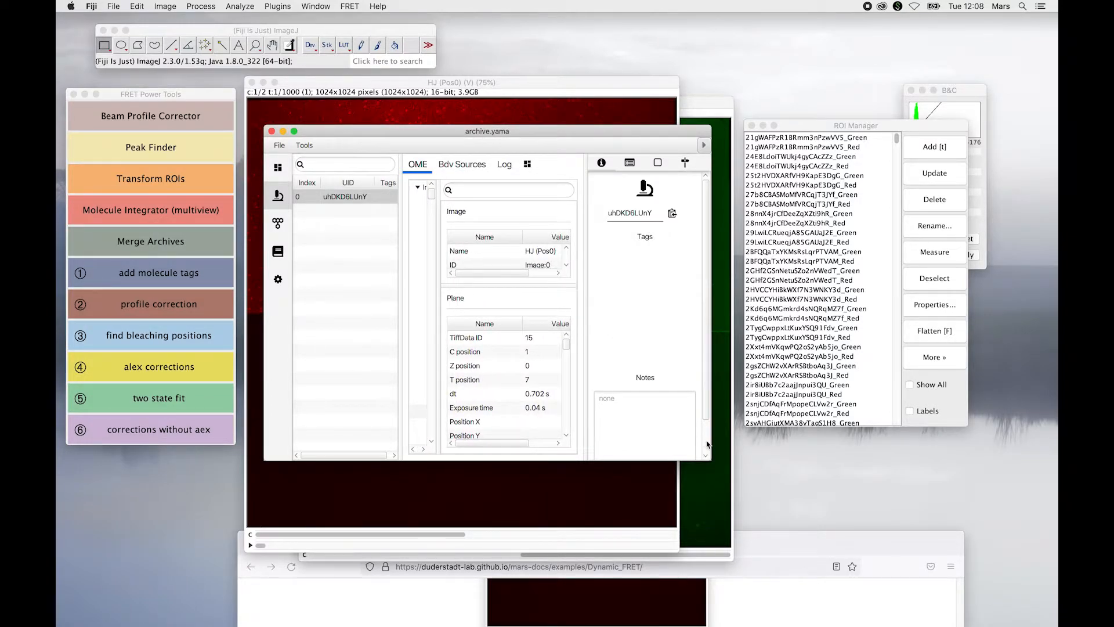
drag(709, 455, 995, 570)
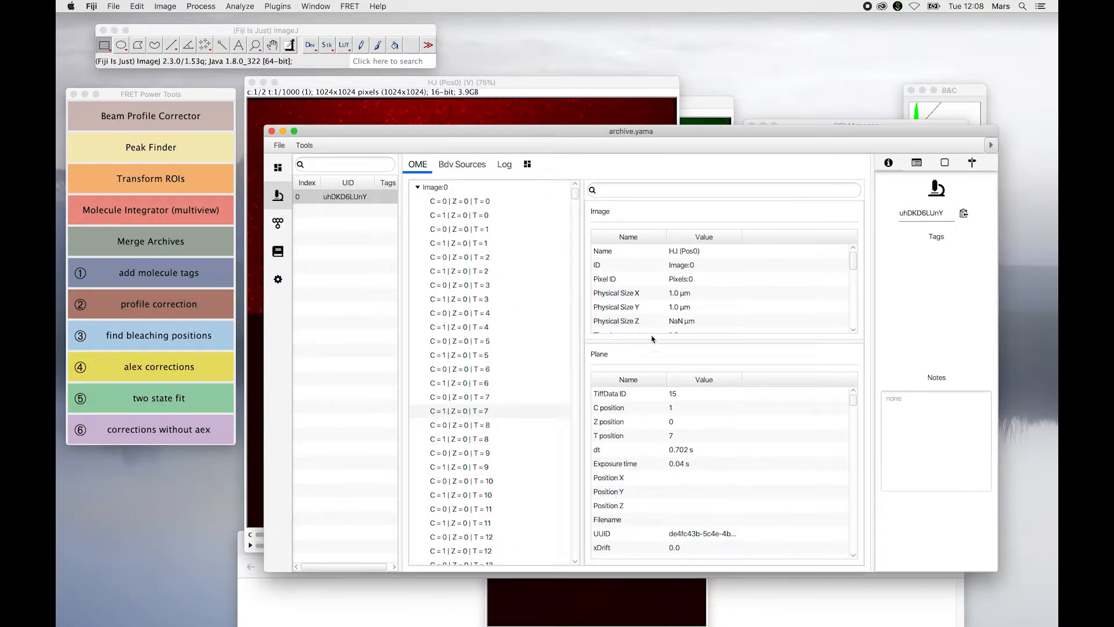
drag(581, 323, 589, 381)
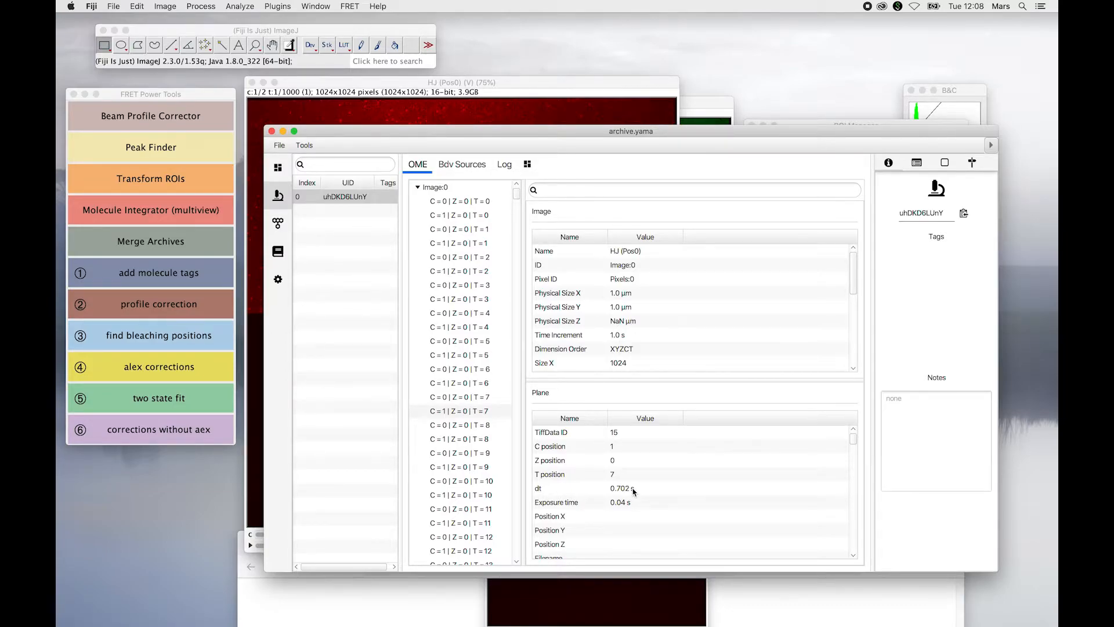
- Look through the selected plane's metadata fields and collapse the Image:0 plane list
scroll(646, 495, down, 3)
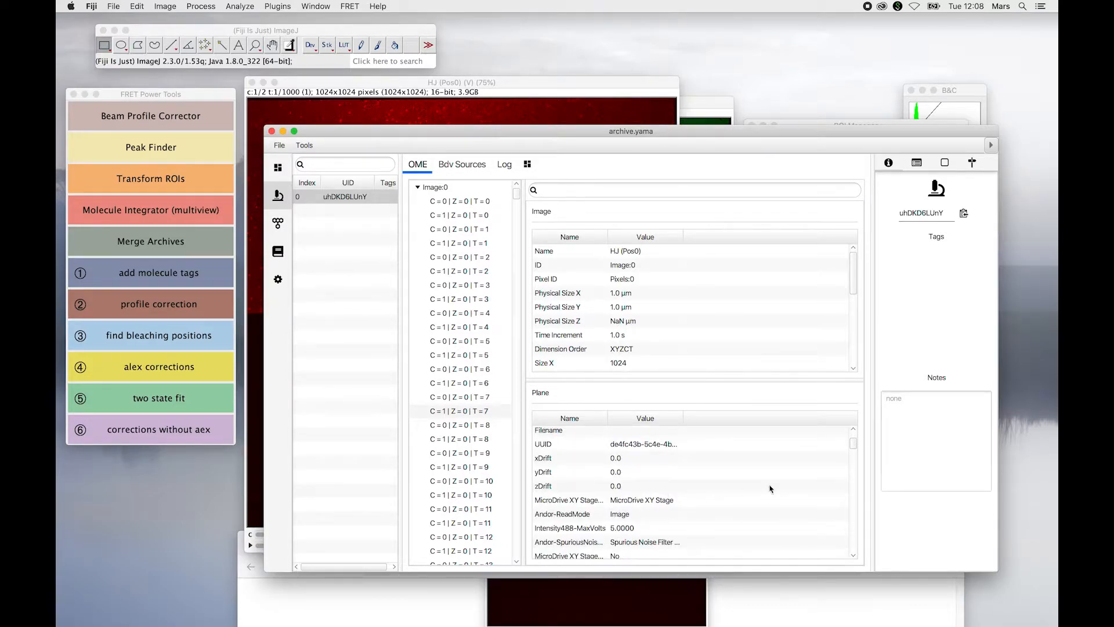
drag(853, 447, 855, 451)
scroll(856, 465, up, 5)
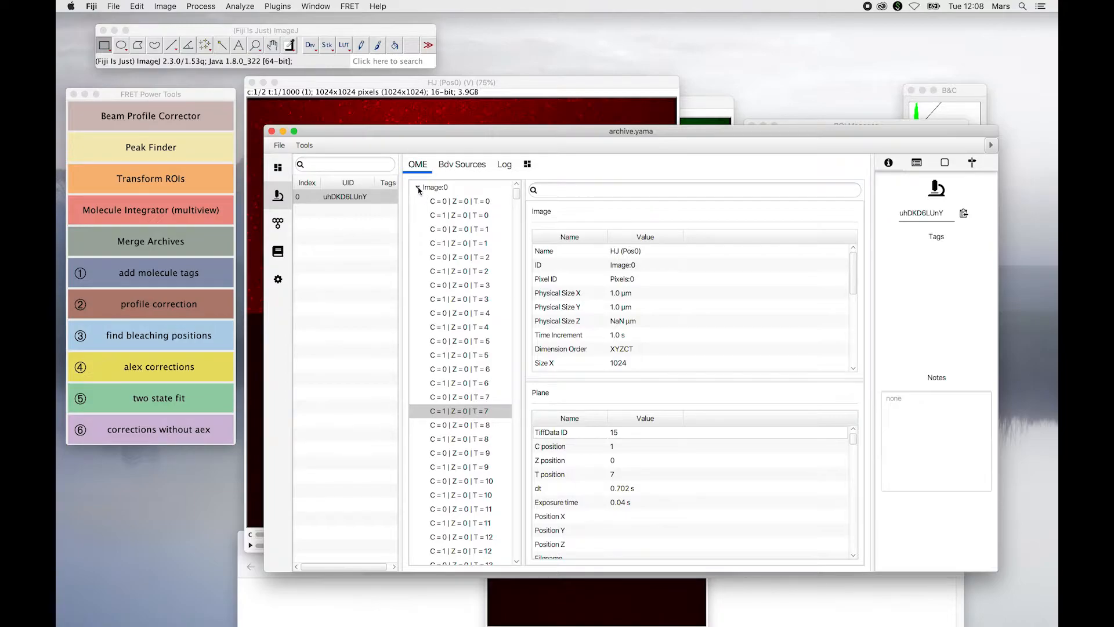
click(418, 188)
- Reposition the archive window and add the tag FRET to the metadata record
drag(343, 131, 290, 144)
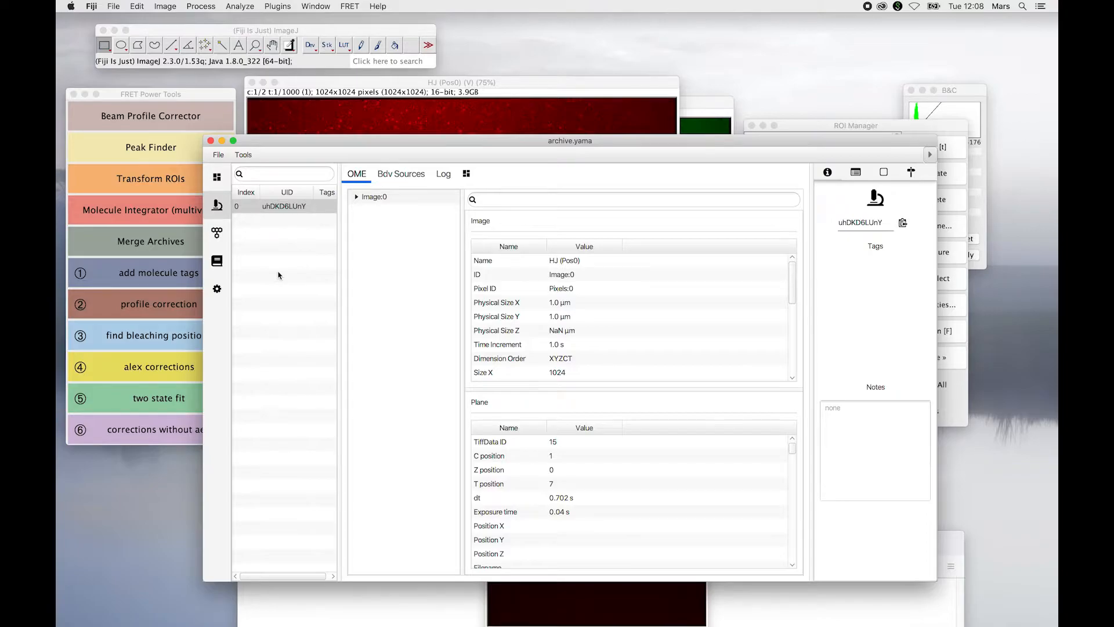
click(883, 264)
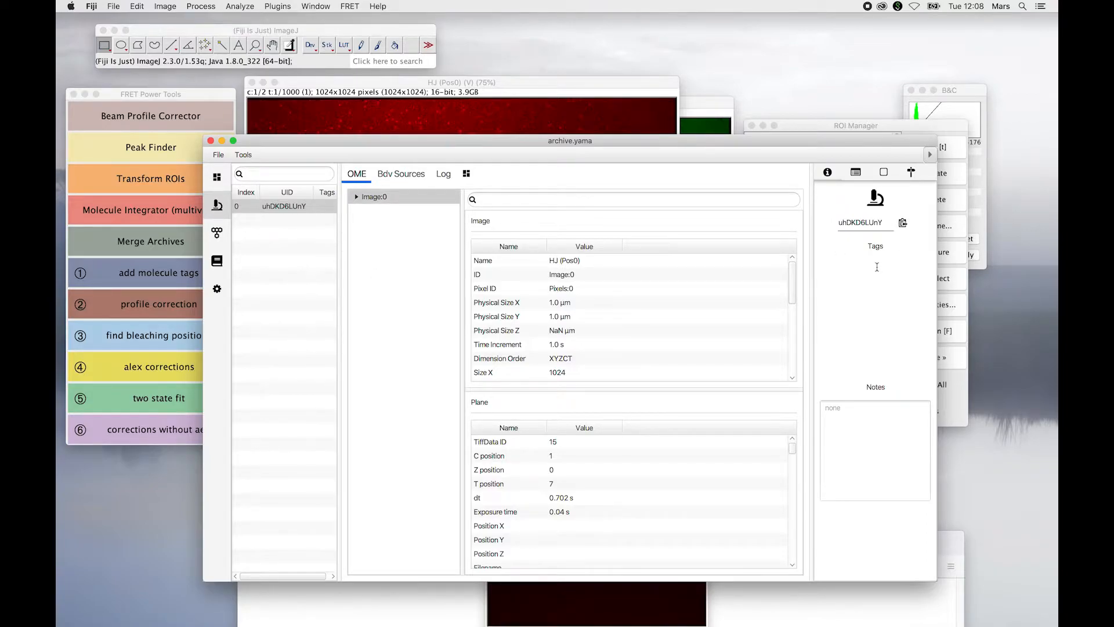
text(FRE)
key(Return)
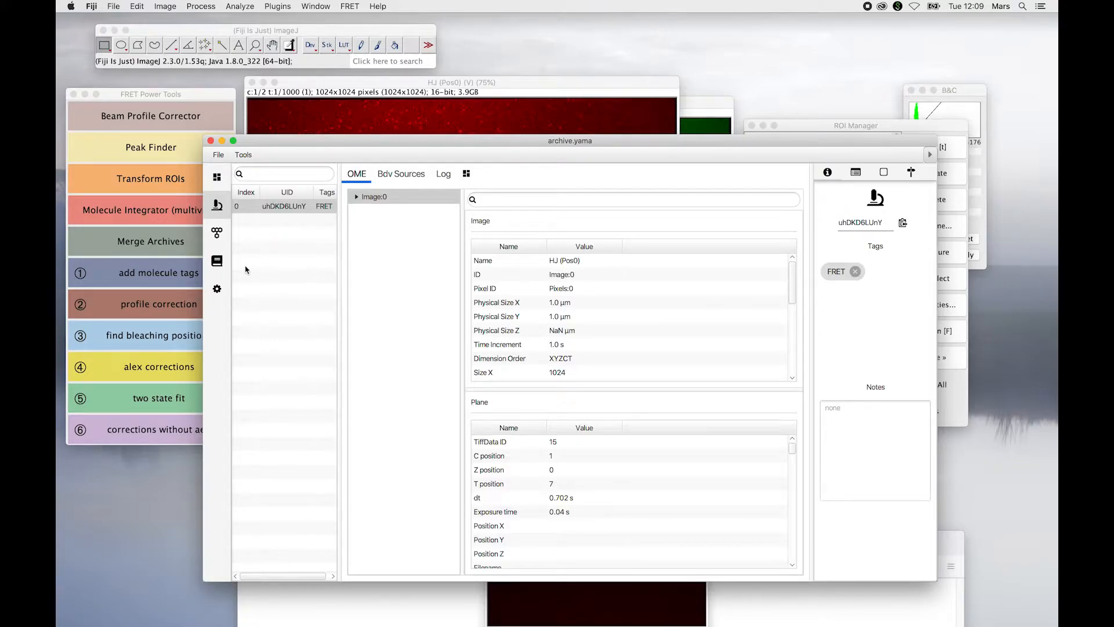
- Open the molecule records, check the empty plot area with a narrower molecule list, and return to the first molecule's table
click(217, 233)
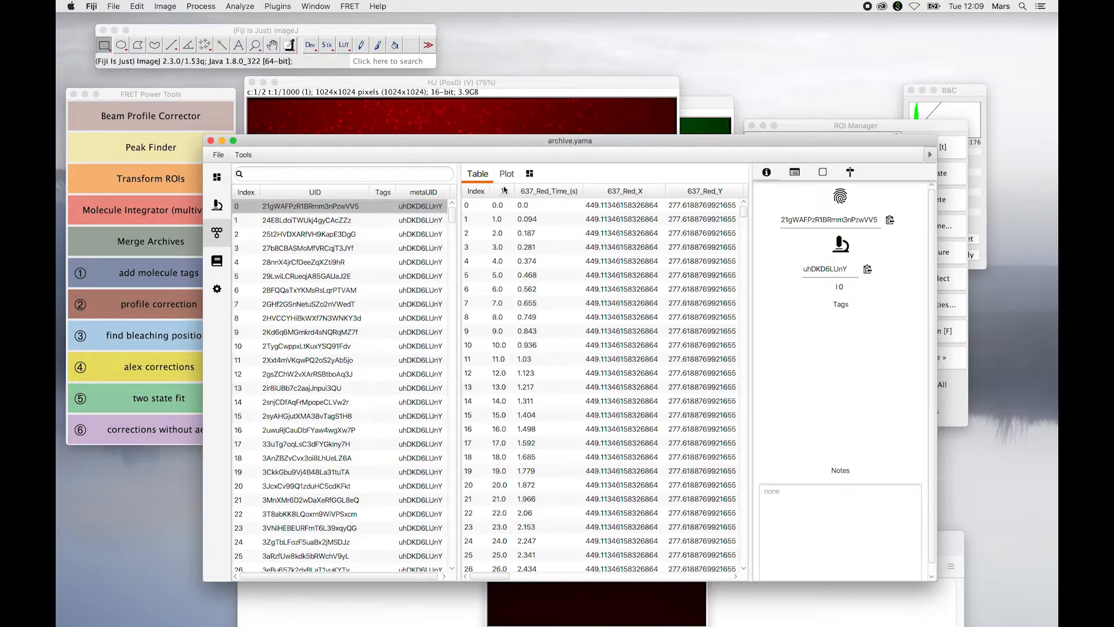
click(506, 174)
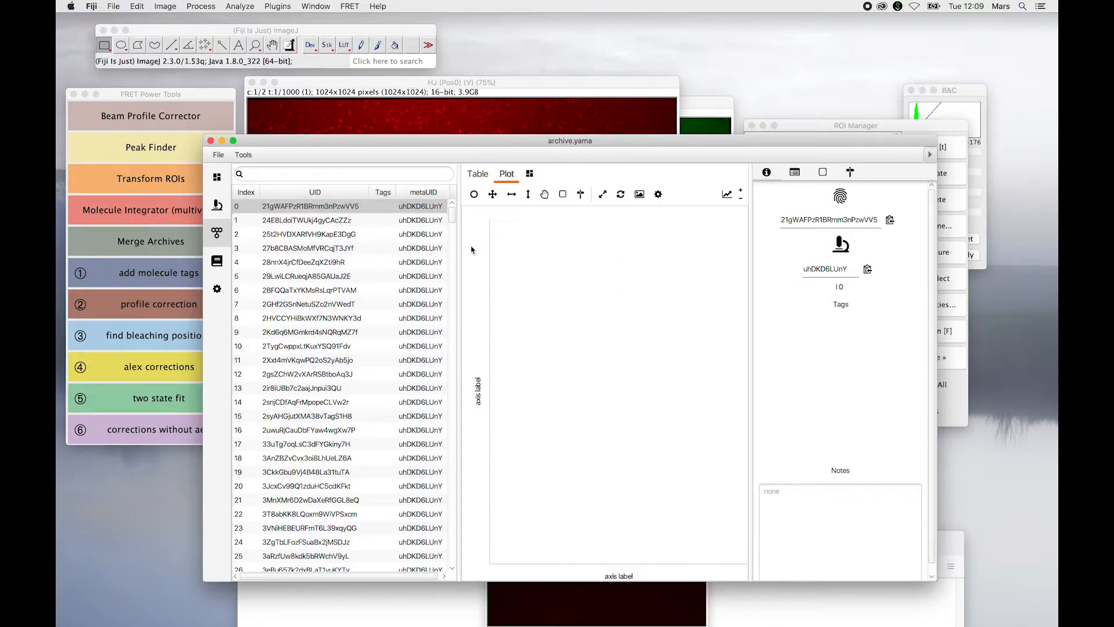
drag(458, 248, 349, 248)
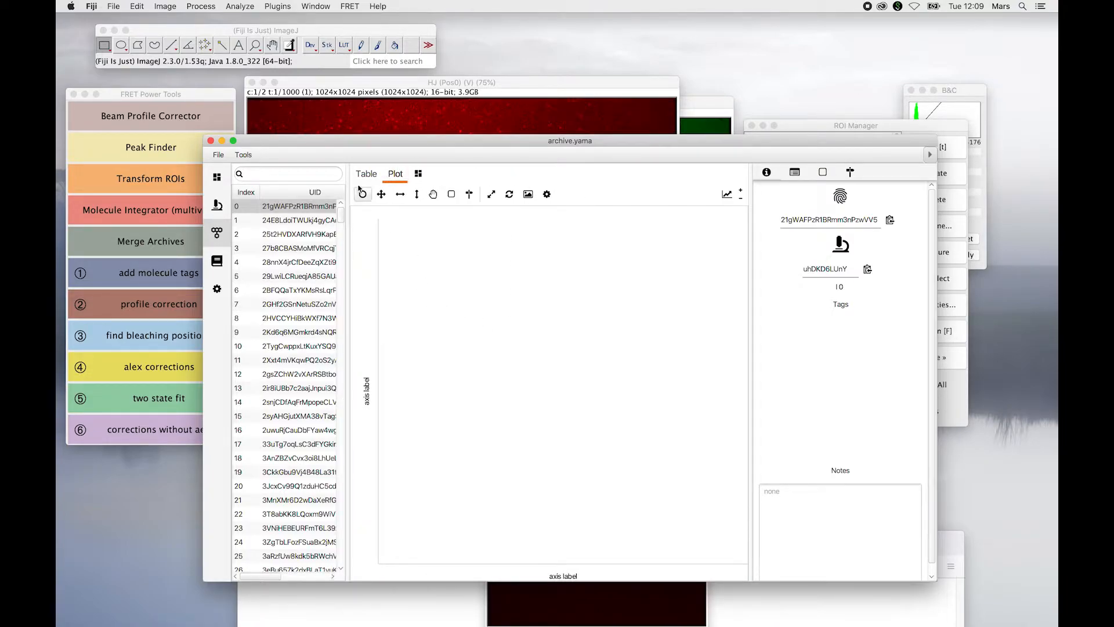
click(366, 173)
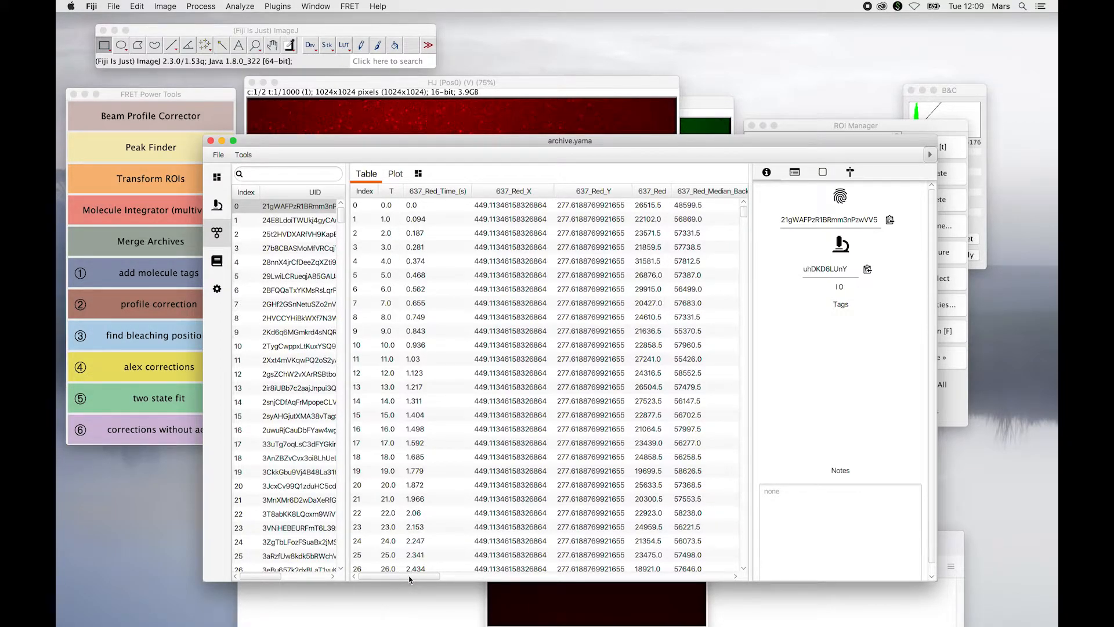
- Examine the first molecule's table columns for 637 Red, 532 Red and 532 Green, covering time, position, intensity and background
drag(409, 578, 416, 578)
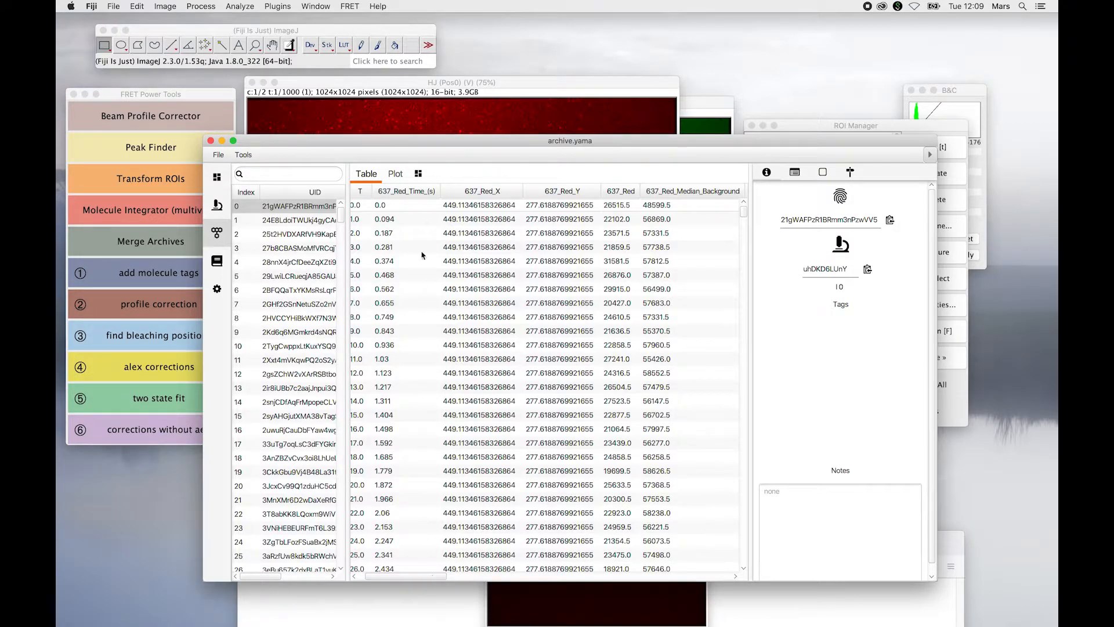
scroll(440, 579, right, 4)
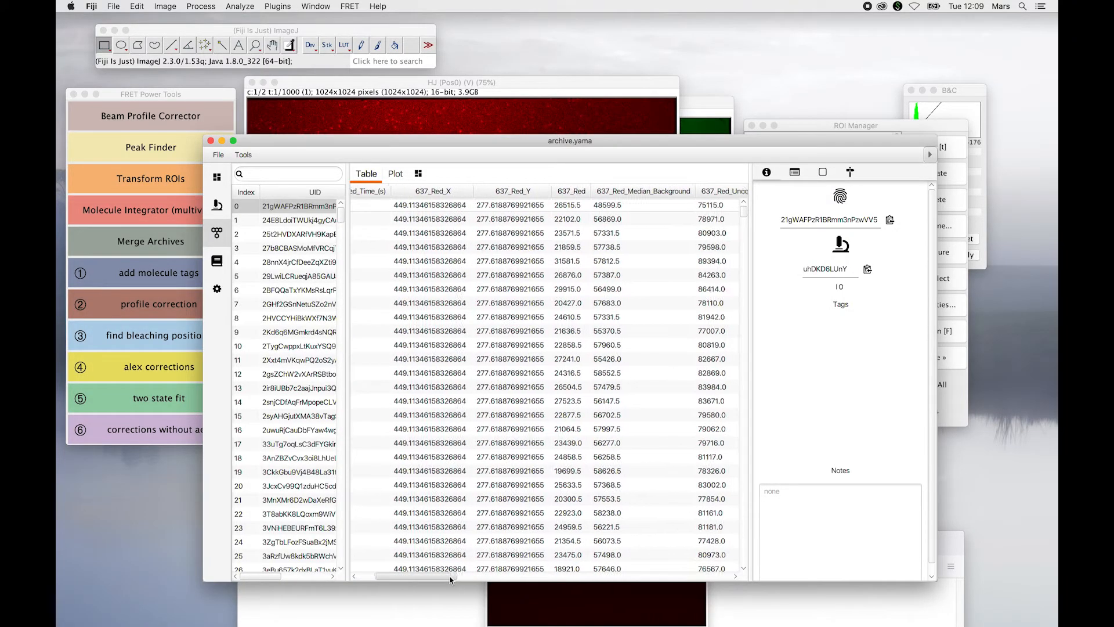
drag(429, 575, 462, 570)
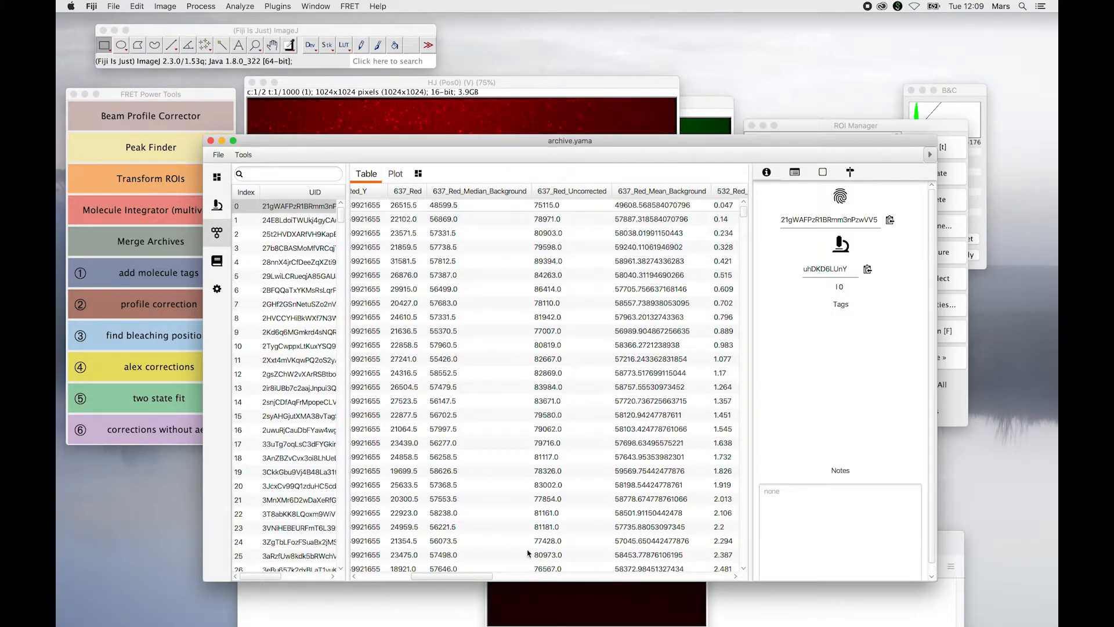
drag(483, 578, 582, 576)
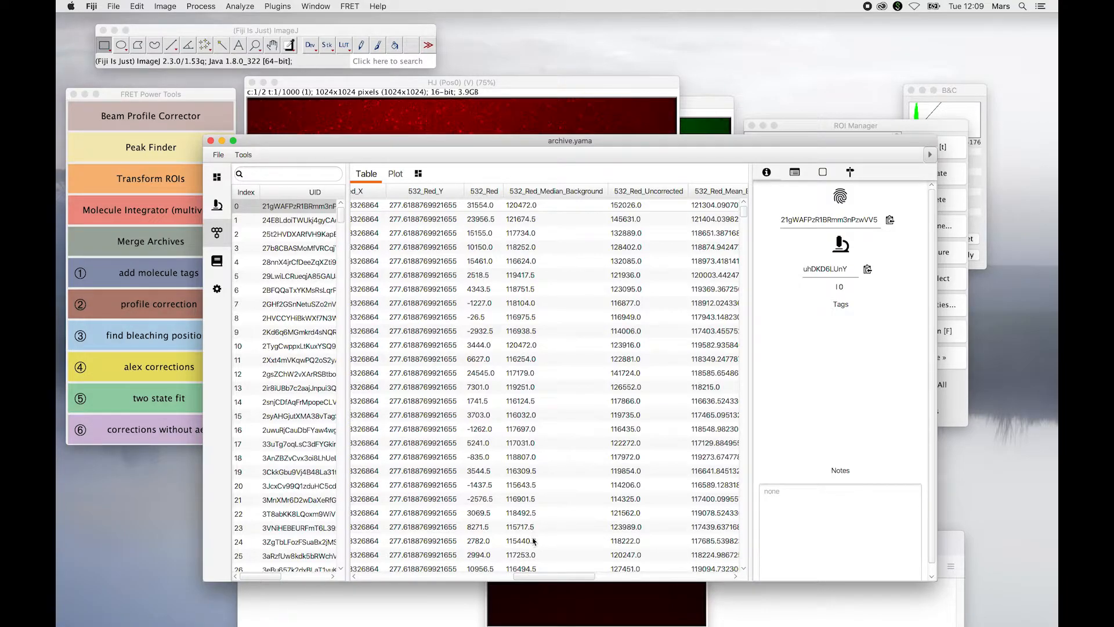
drag(549, 578, 651, 579)
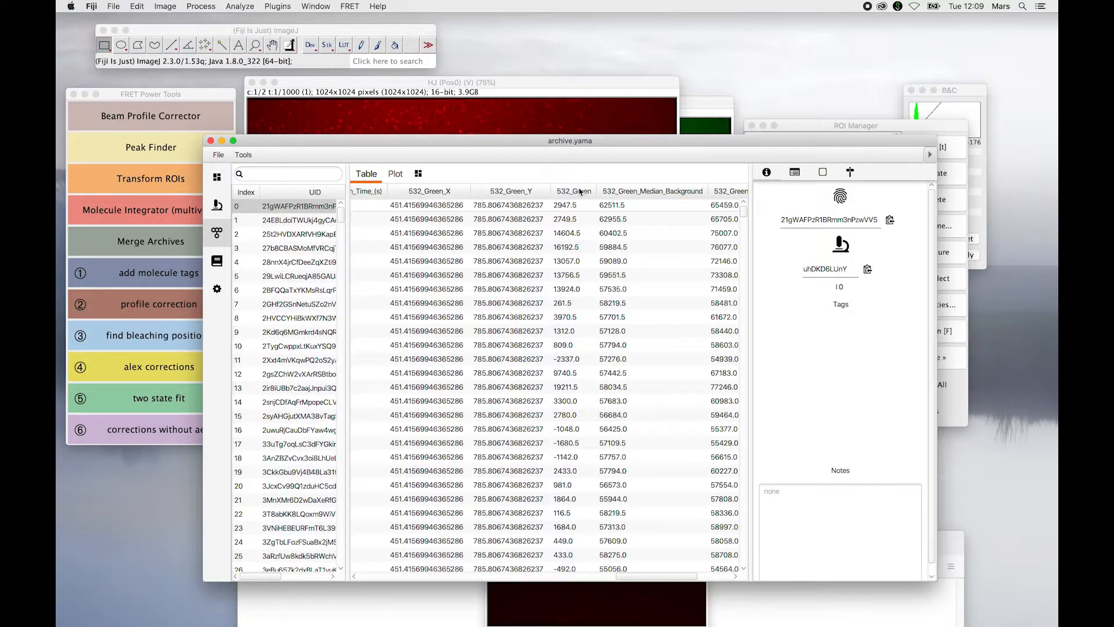
drag(647, 579, 499, 572)
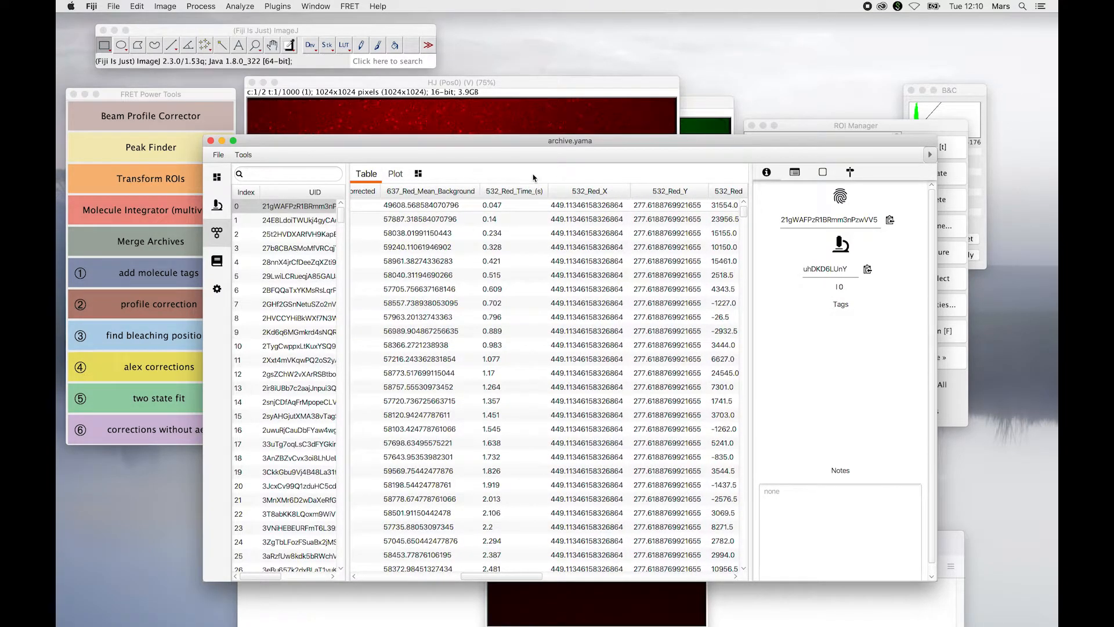
drag(511, 576, 401, 574)
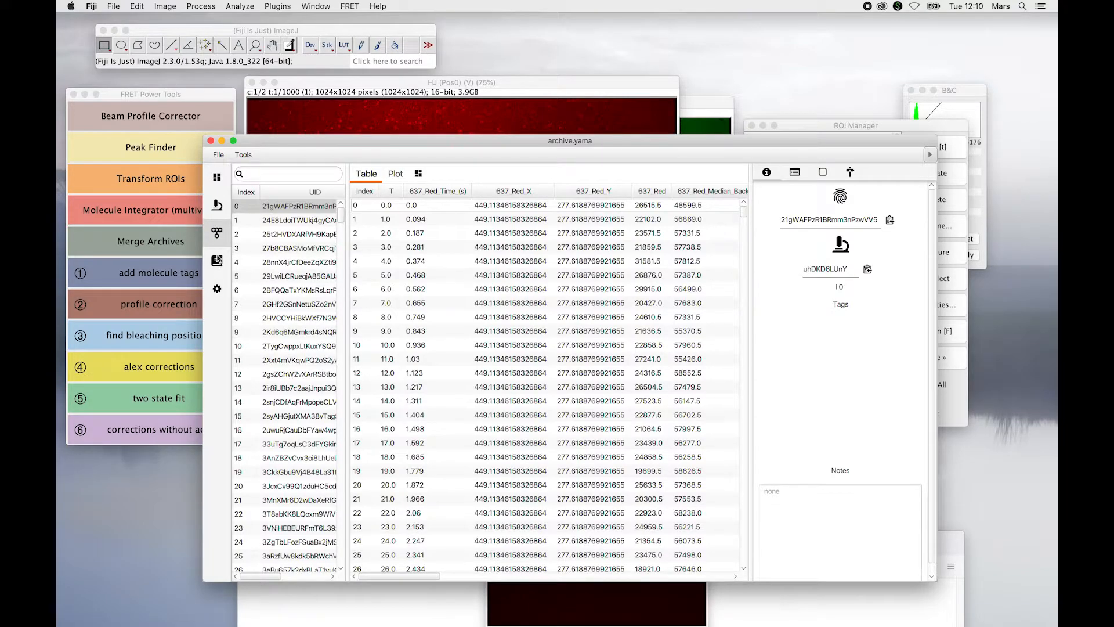
- Check the archive's comments and its tag shortcut and Bdv settings, and return to the metadata records
click(218, 261)
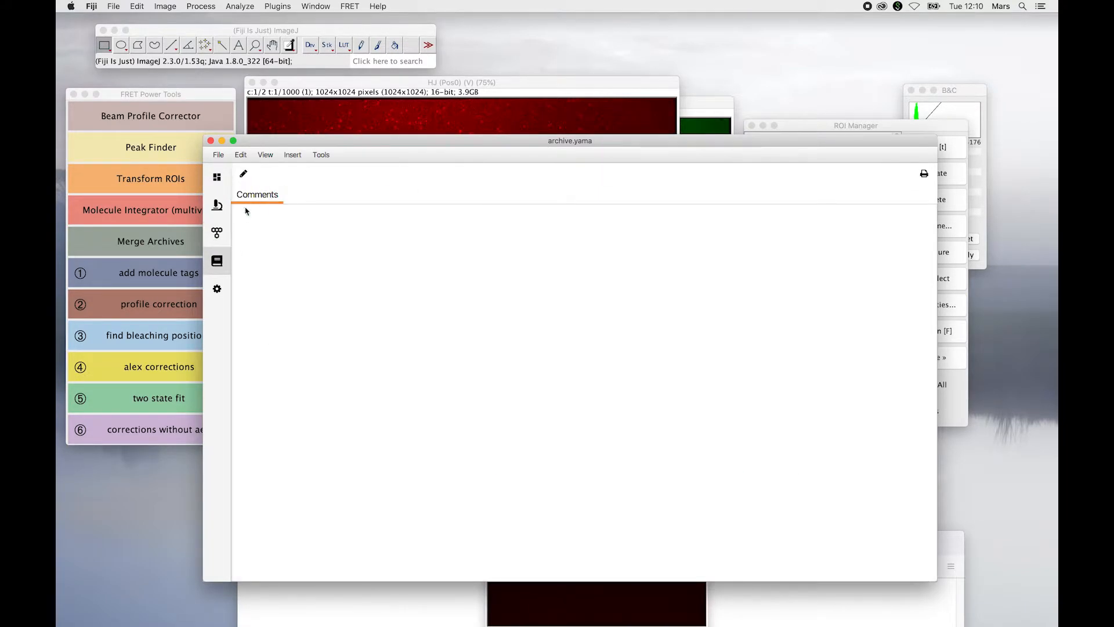
click(218, 289)
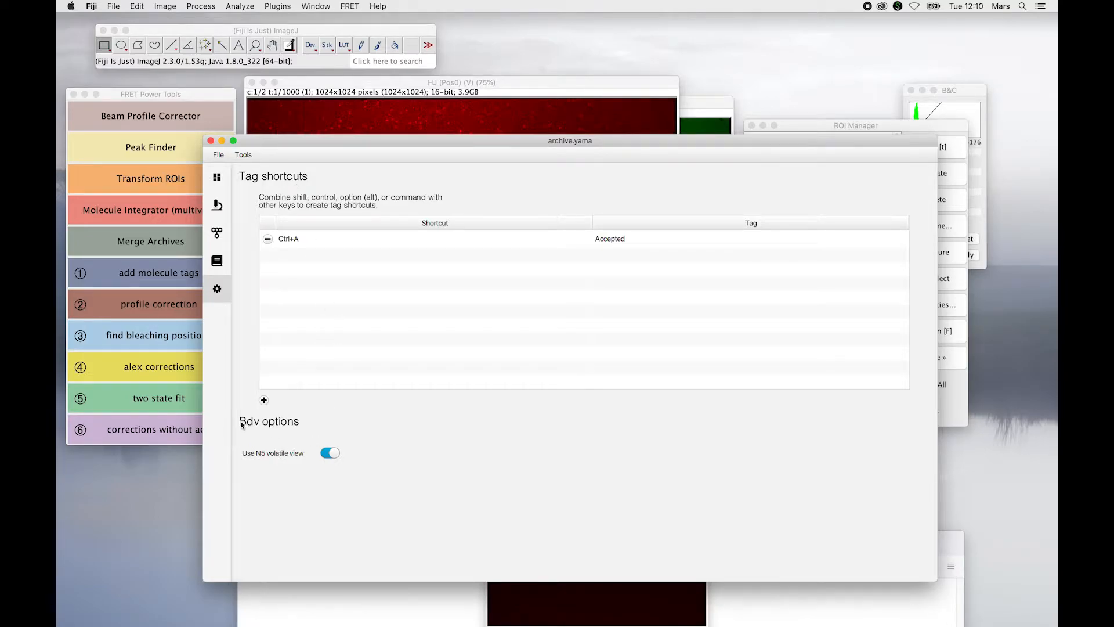
click(217, 205)
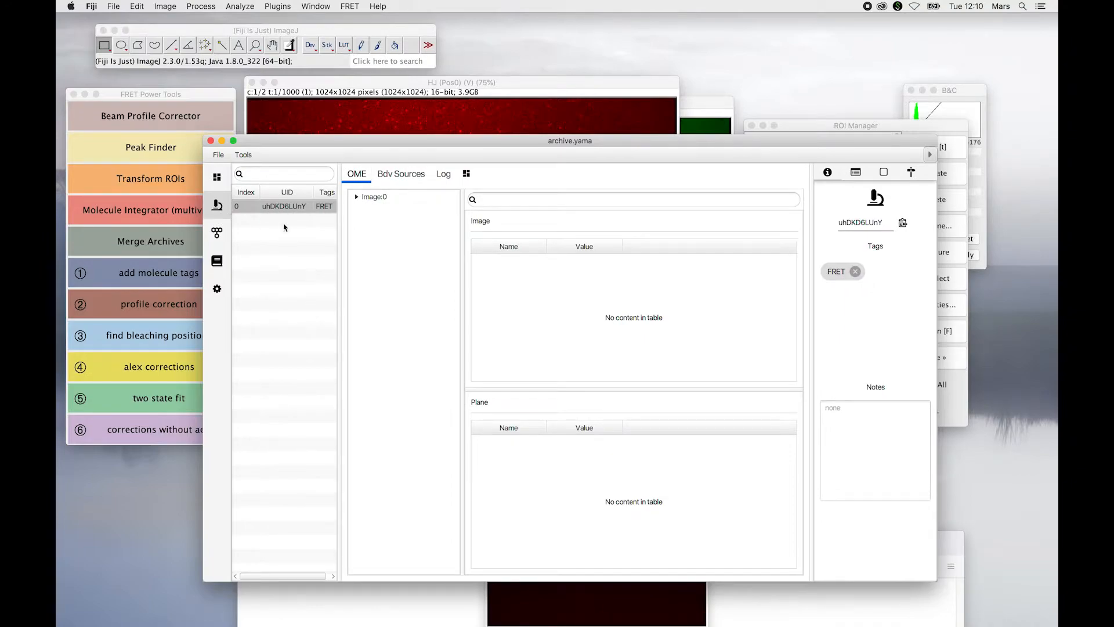
- Save the archive as archive.yama in a new HJ_Archives folder inside Documents, and close the archive
click(218, 155)
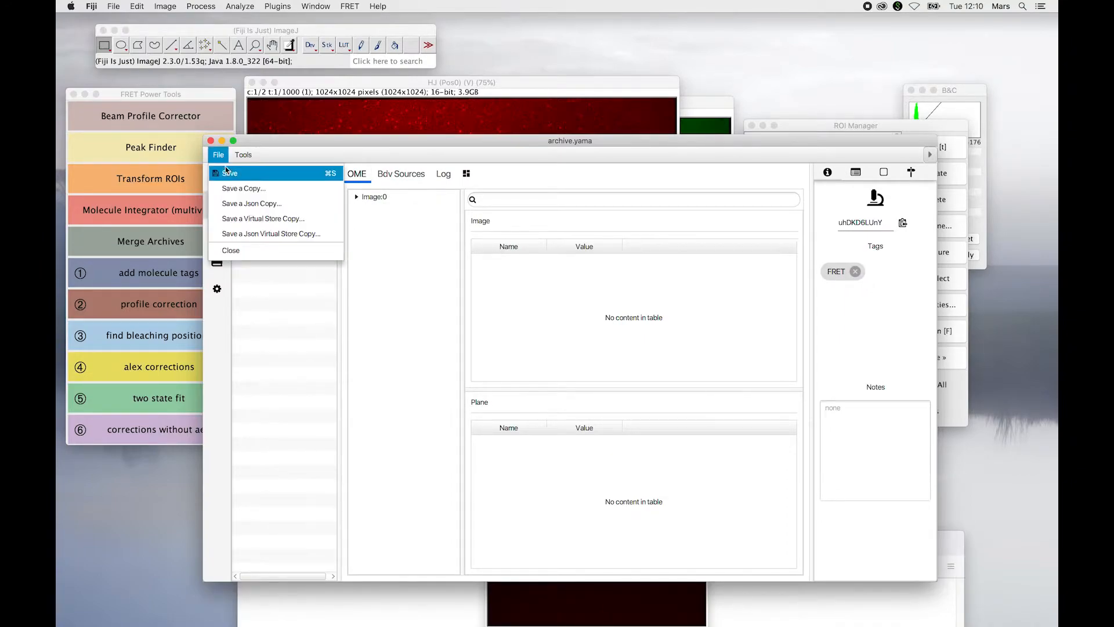
click(228, 174)
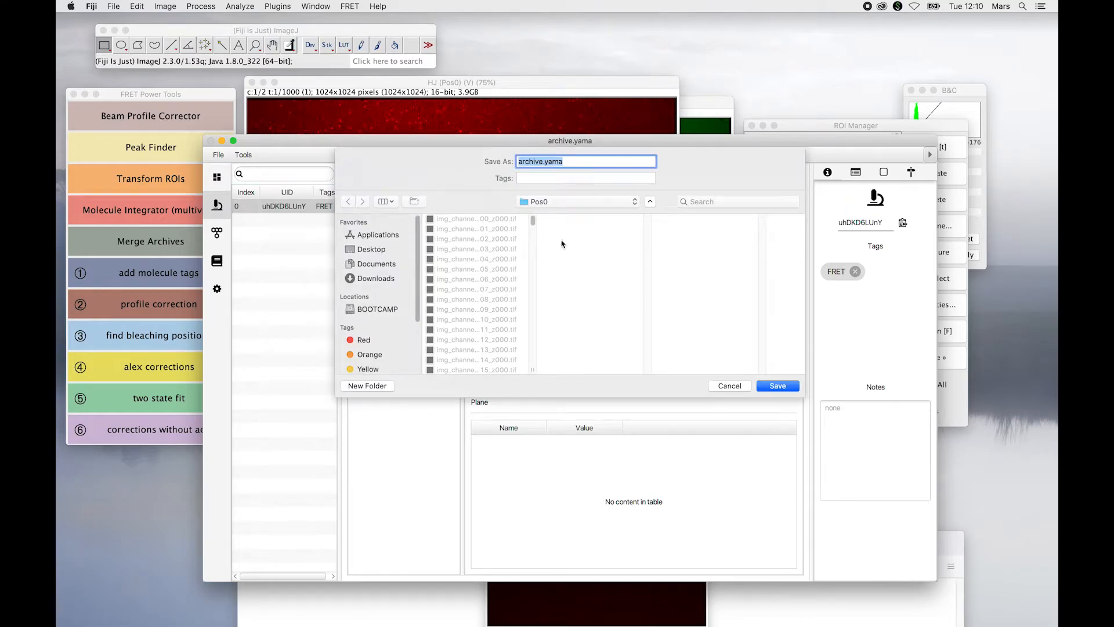
click(566, 204)
click(563, 214)
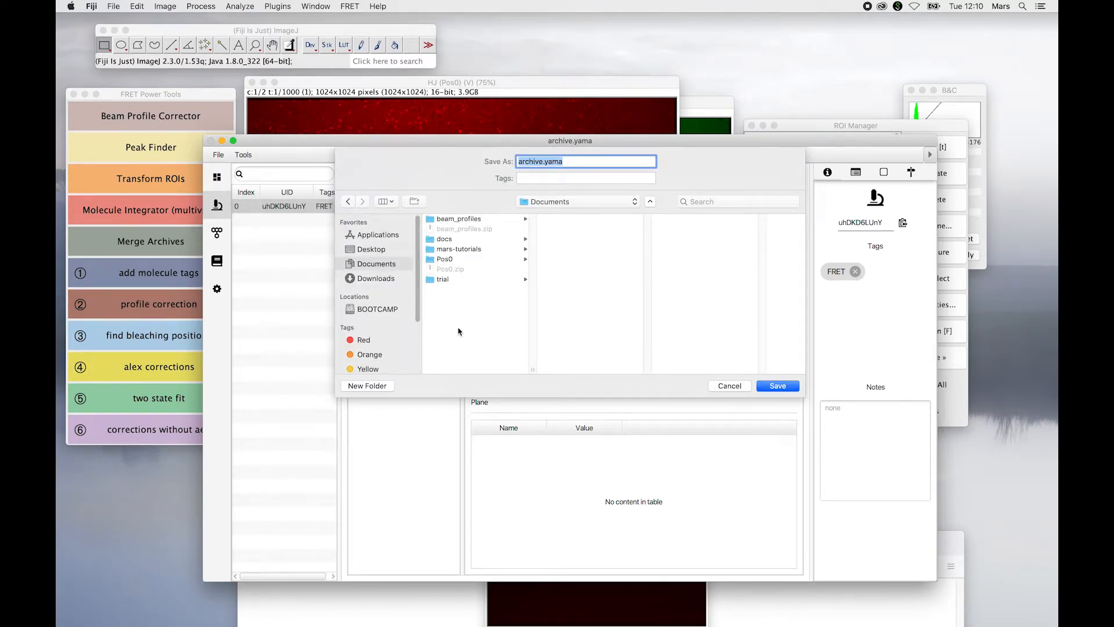
click(390, 389)
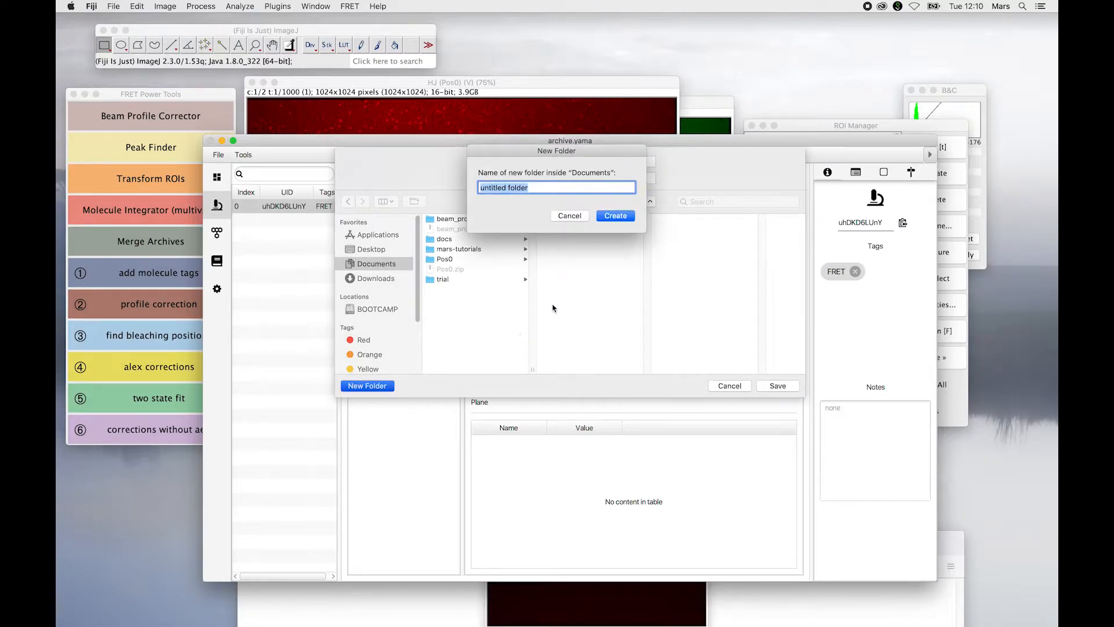
text(HJ_Archives)
key(Return)
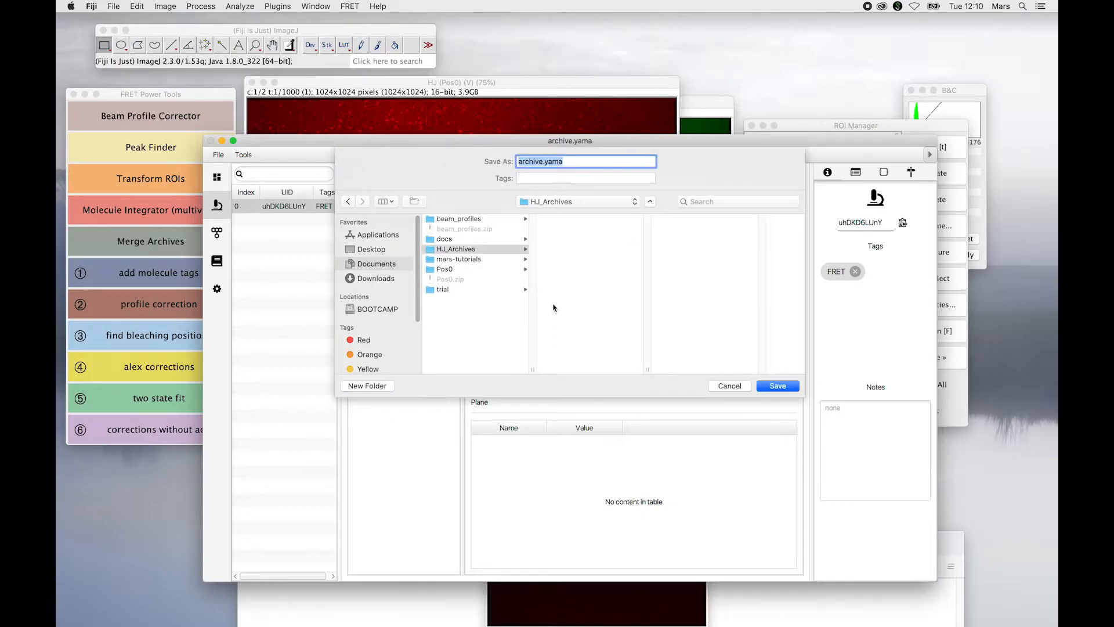
click(777, 386)
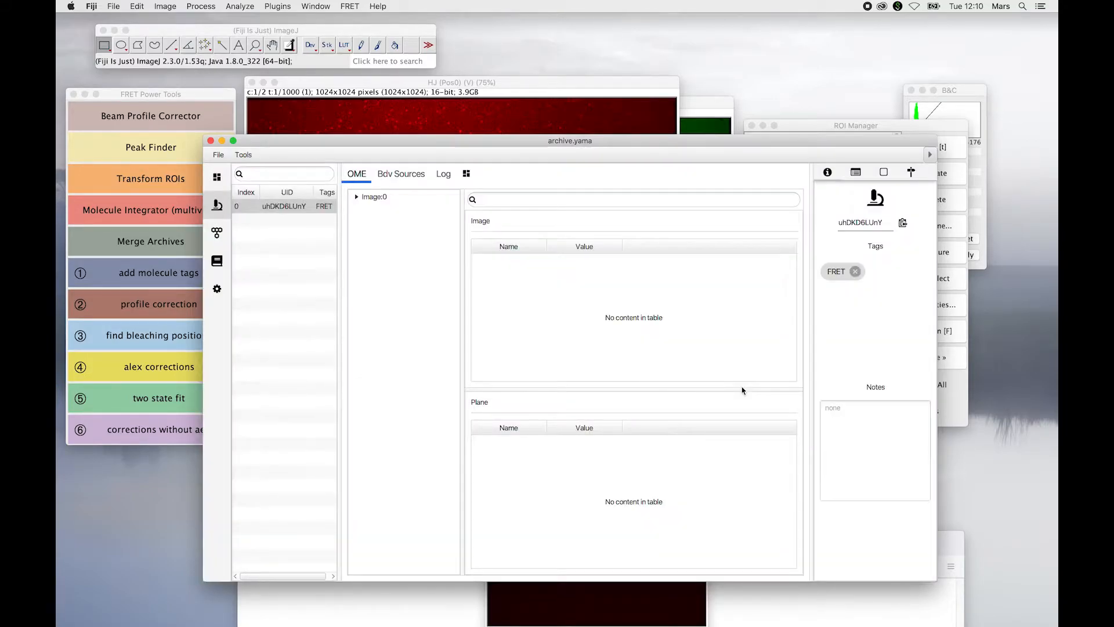
click(211, 141)
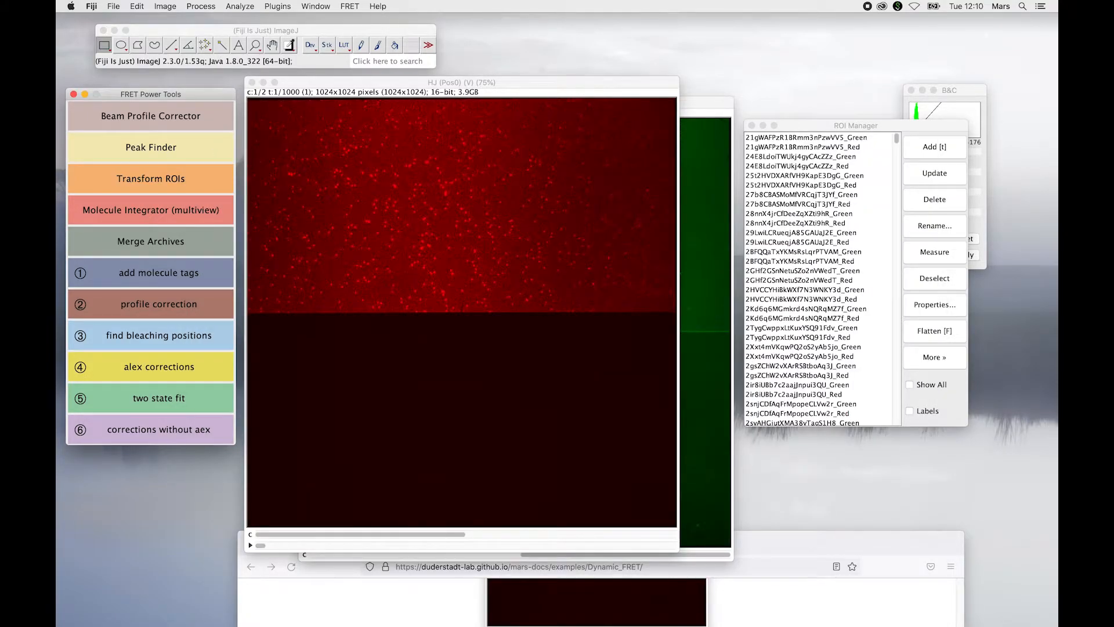
- Switch to Finder, open the HJ_Archives folder and rename archive.yama as FRET_archive.yama
drag(87, 625, 294, 120)
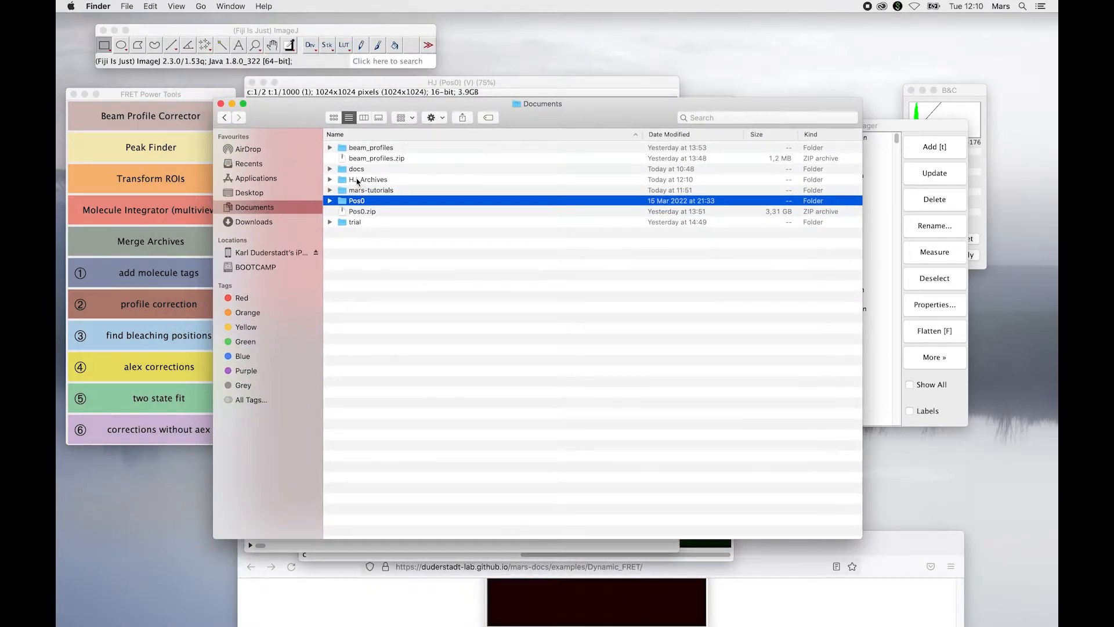
double_click(356, 181)
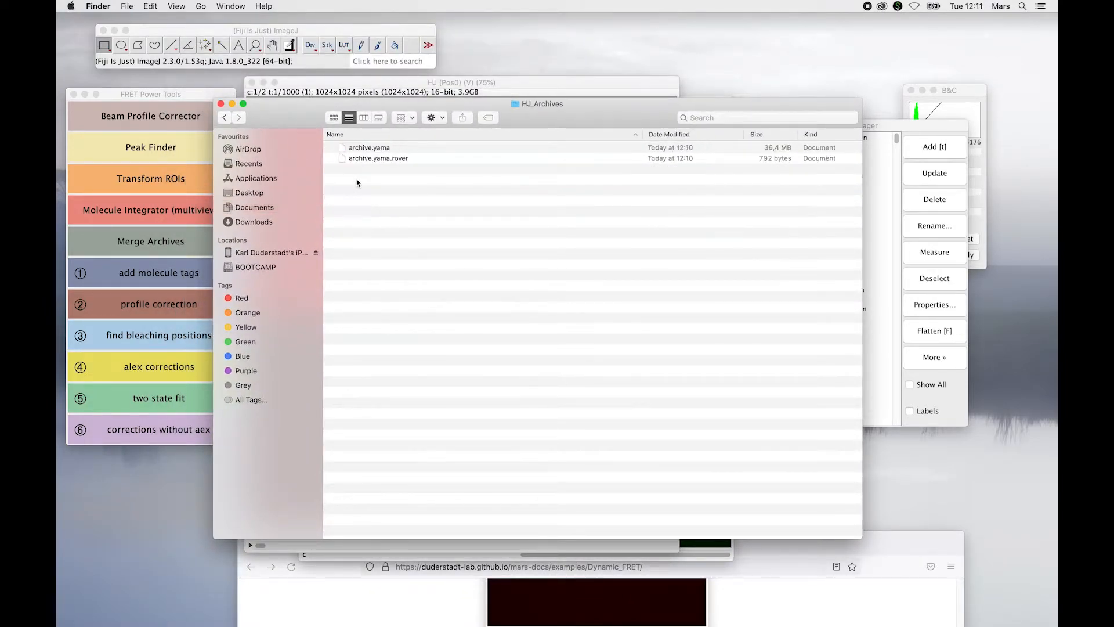
click(357, 149)
click(366, 148)
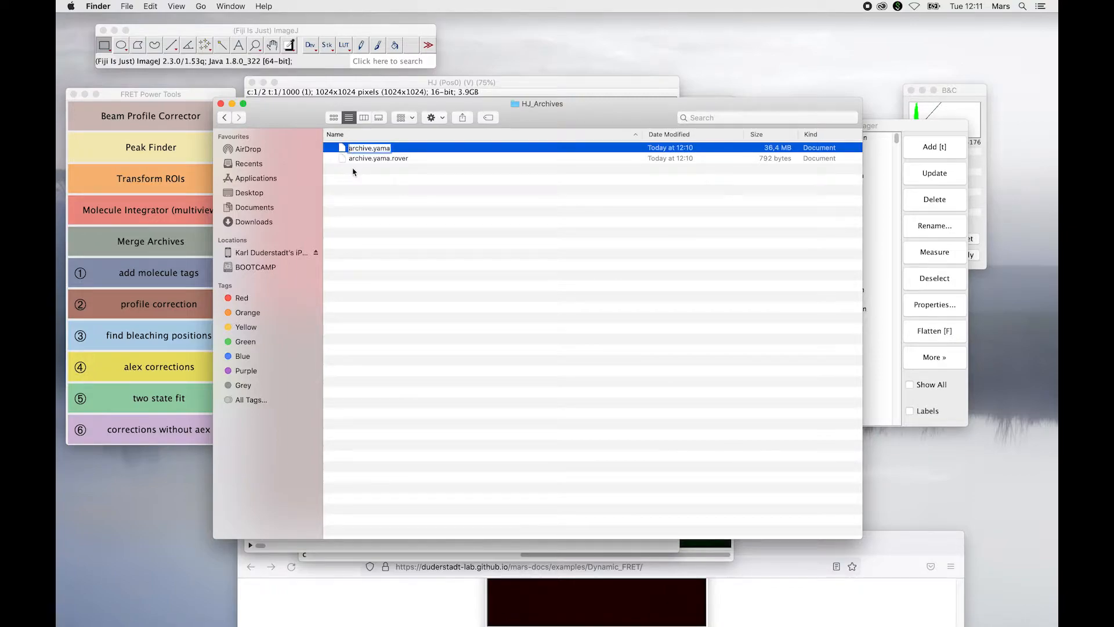
text(FRET_)
key(Return)
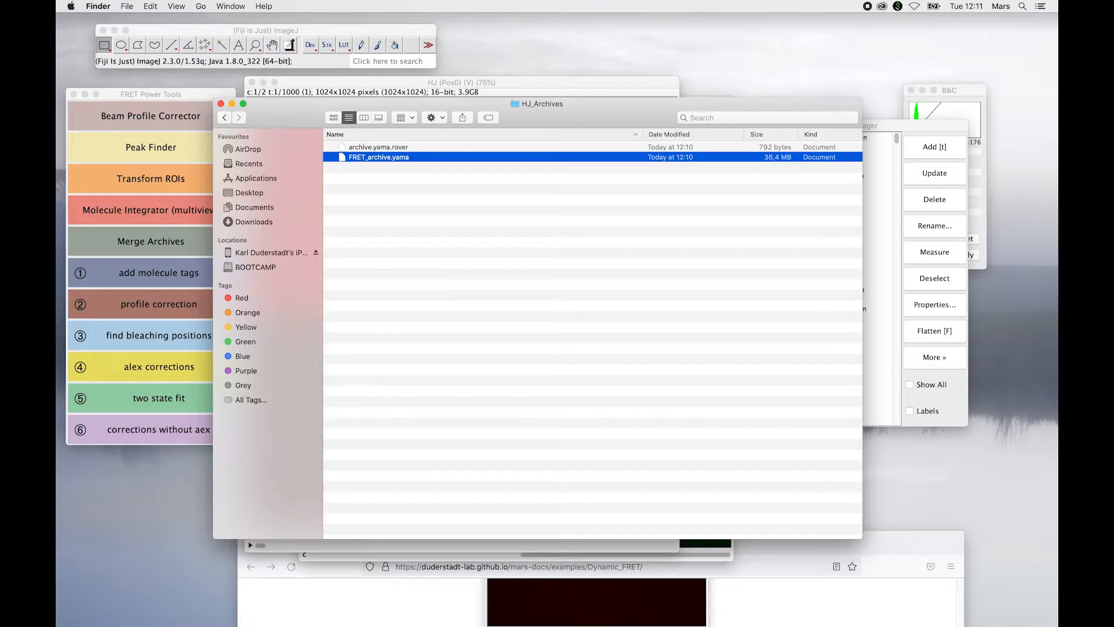
- Rename the matching rover file as FRET_archive.yama.rover and put the Finder window away
click(352, 148)
key(Return)
key(Left)
text(FRET_)
key(Return)
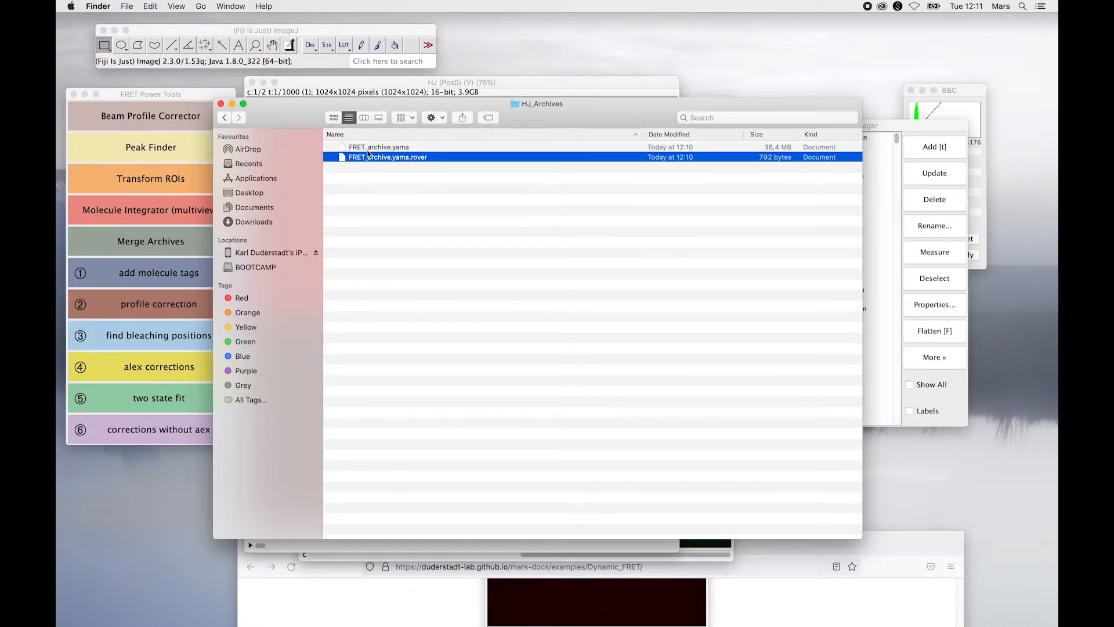
click(367, 194)
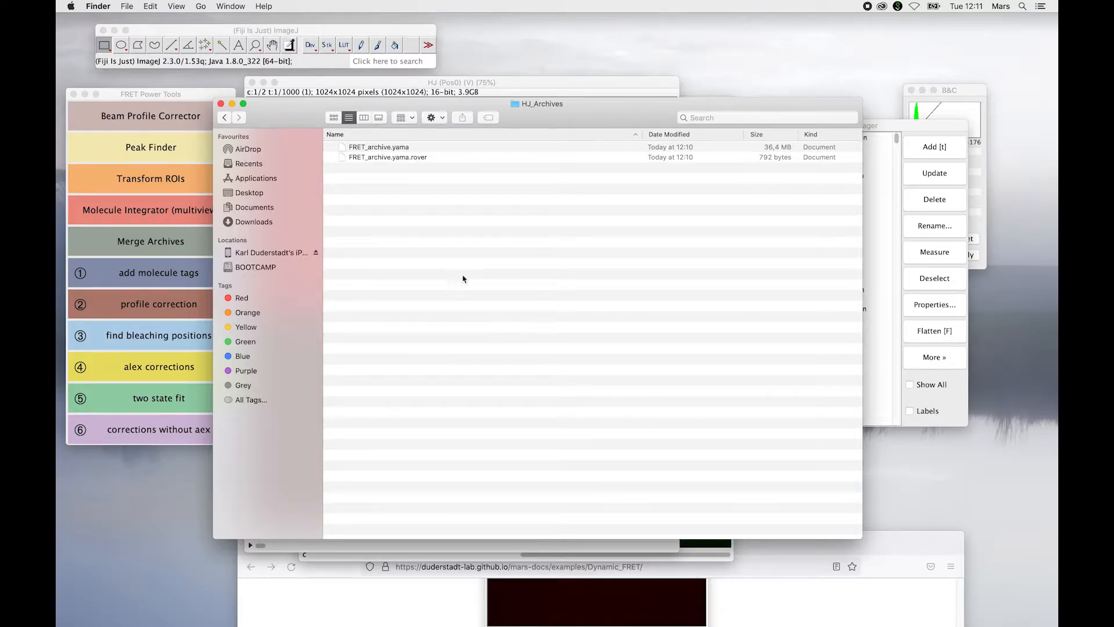
drag(295, 129, 415, 0)
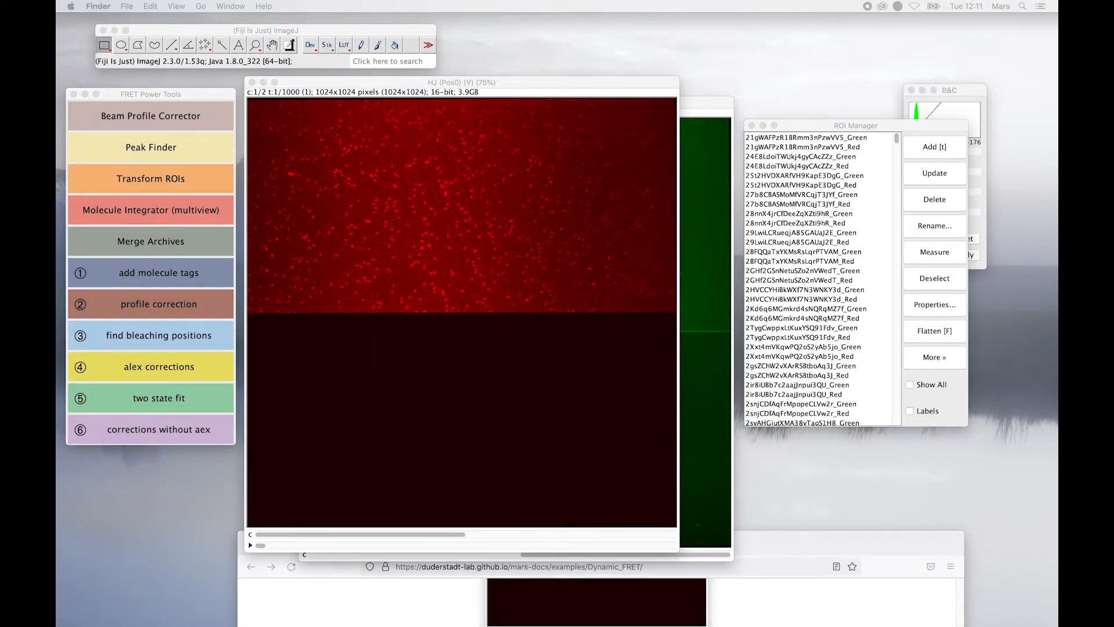
- Consult the AO Archive instructions on the Dynamic FRET example page in Firefox, and move the browser out of the way
drag(383, 82, 412, 107)
drag(913, 548, 880, 51)
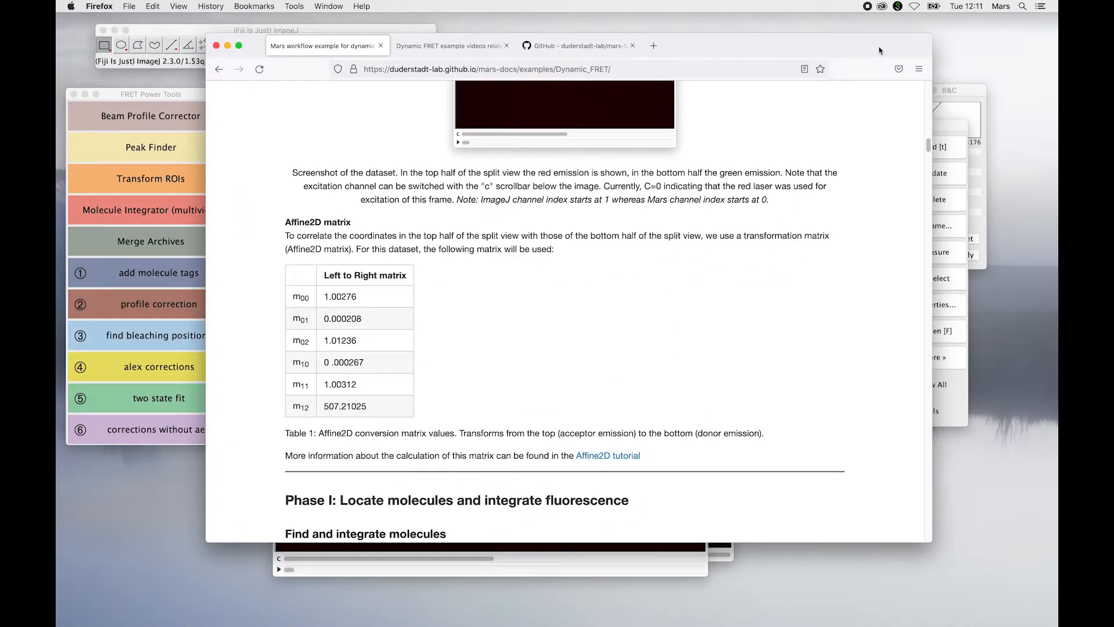
scroll(577, 368, up, 7)
scroll(575, 374, down, 12)
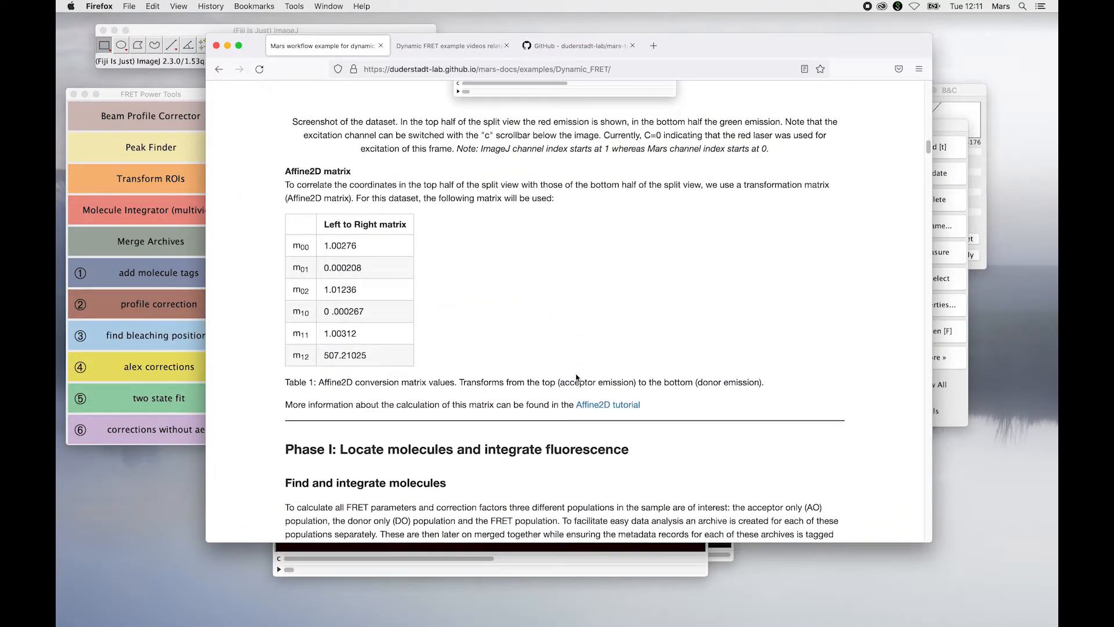
scroll(317, 342, down, 5)
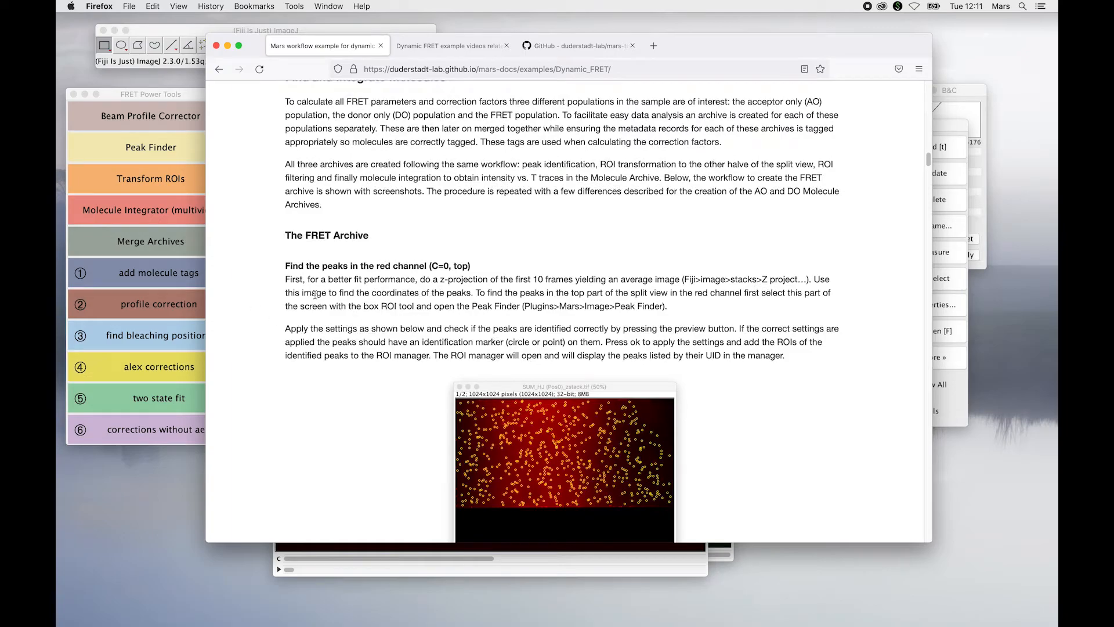
scroll(316, 296, down, 20)
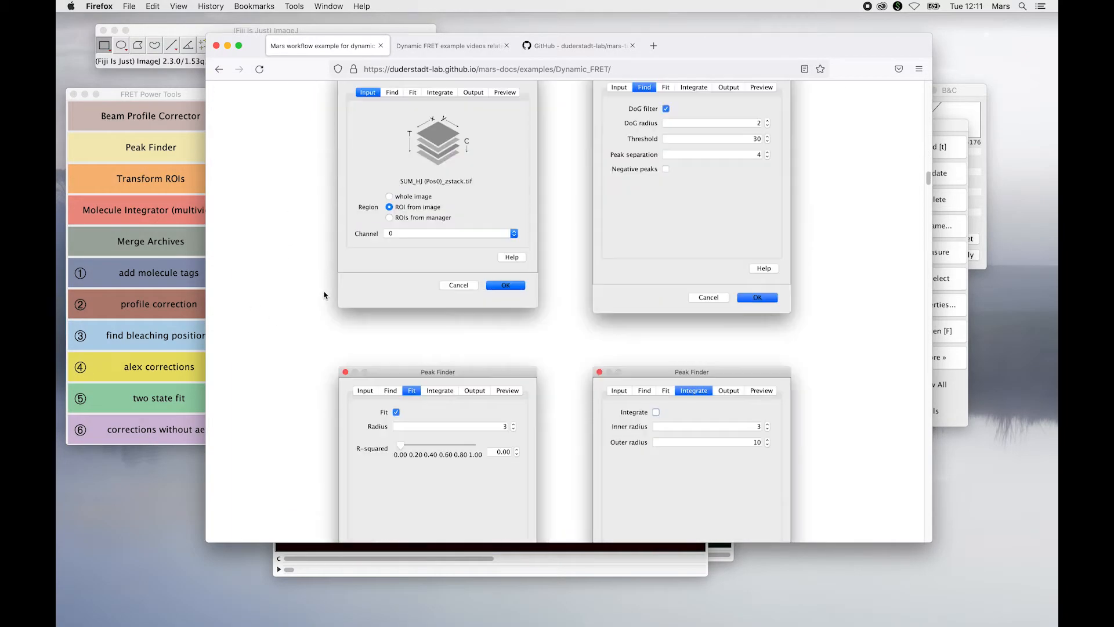
scroll(324, 295, down, 20)
scroll(325, 294, down, 20)
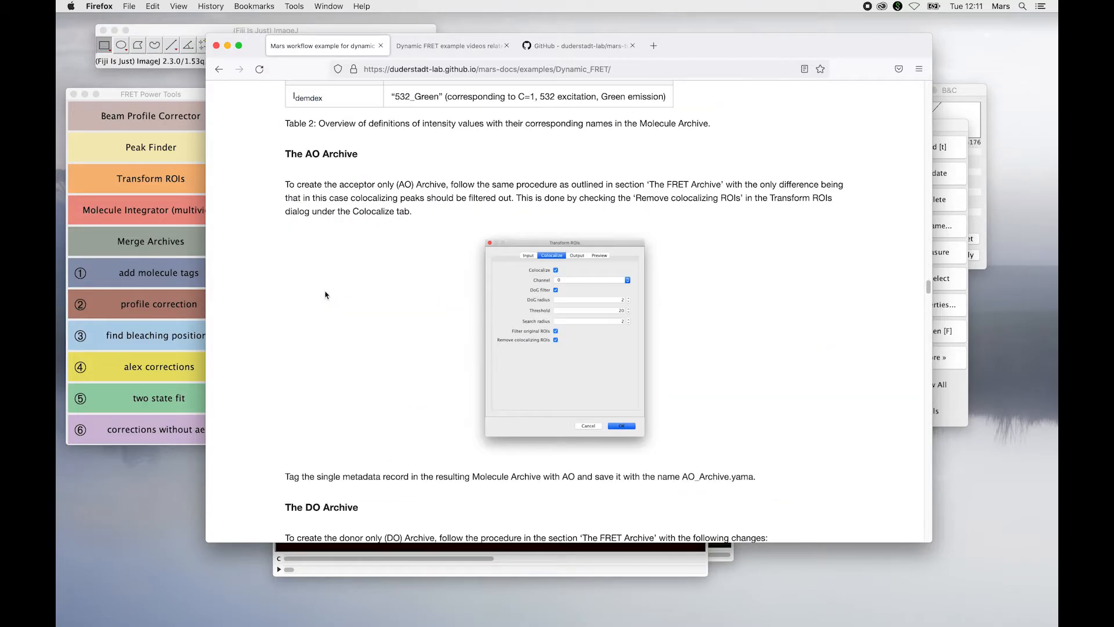
scroll(325, 293, up, 3)
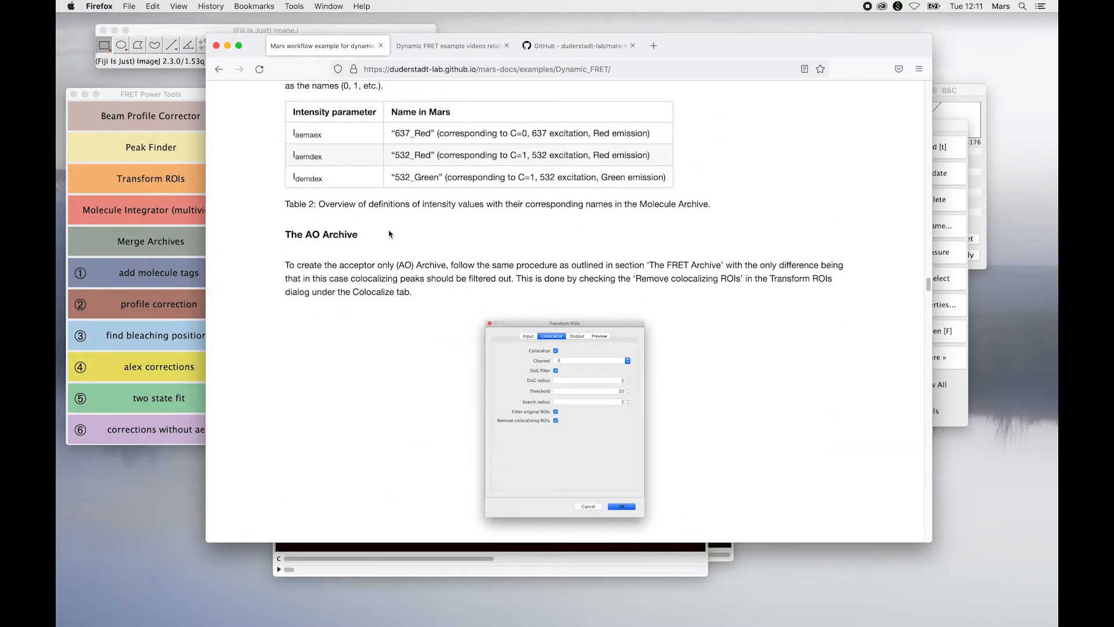
scroll(390, 241, down, 6)
drag(726, 35, 748, 617)
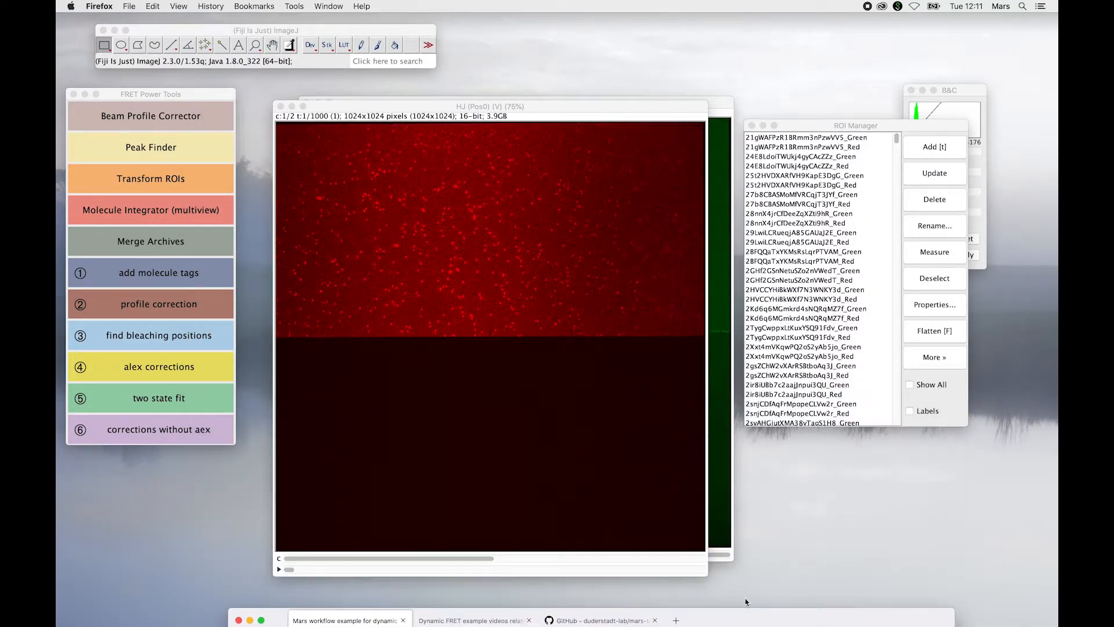
- Show the red first channel of the AVG_HJ (Pos0) image and delete all ROIs from the ROI Manager
drag(690, 110, 727, 100)
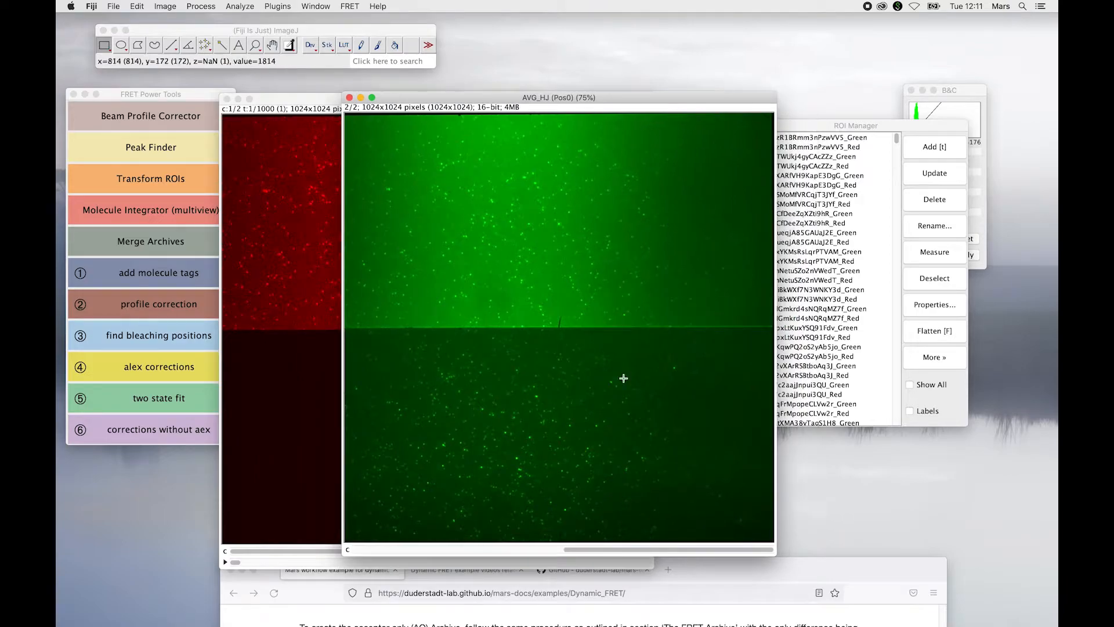
click(552, 551)
drag(938, 124, 935, 114)
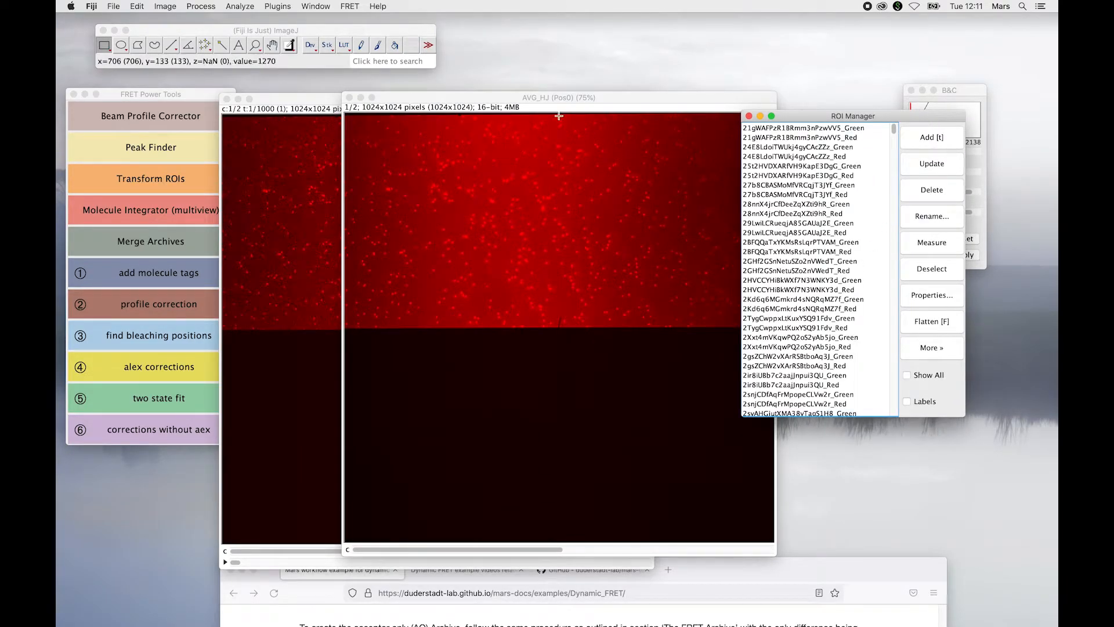
click(927, 199)
click(615, 201)
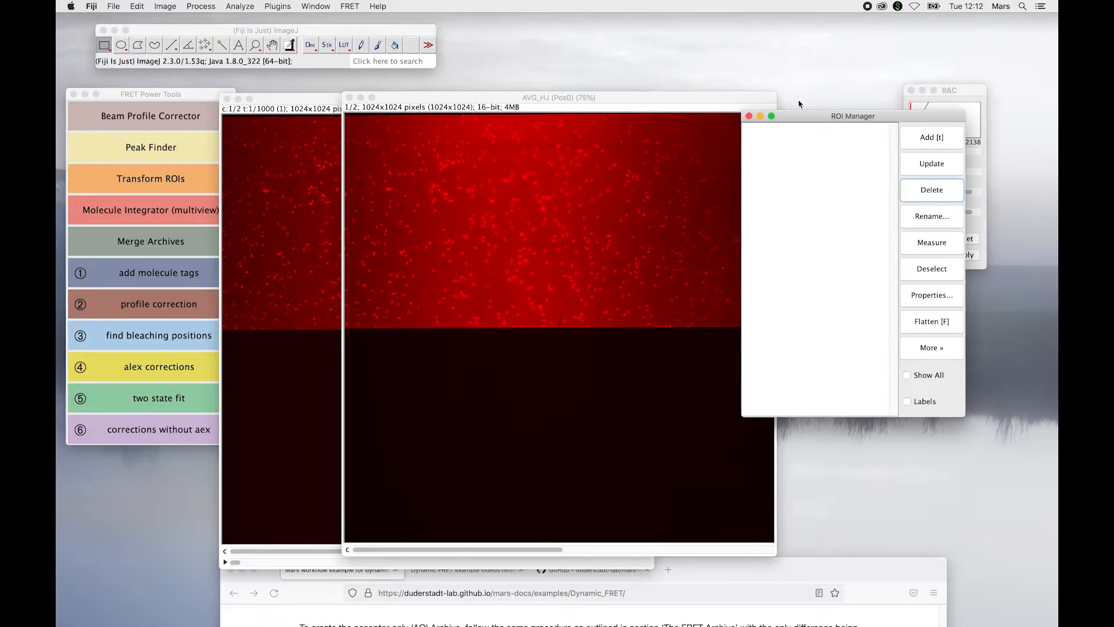
- Draw a rectangular selection of about 859 x 484 pixels over the upper red half of the AVG_HJ (Pos0) image
drag(694, 104, 622, 111)
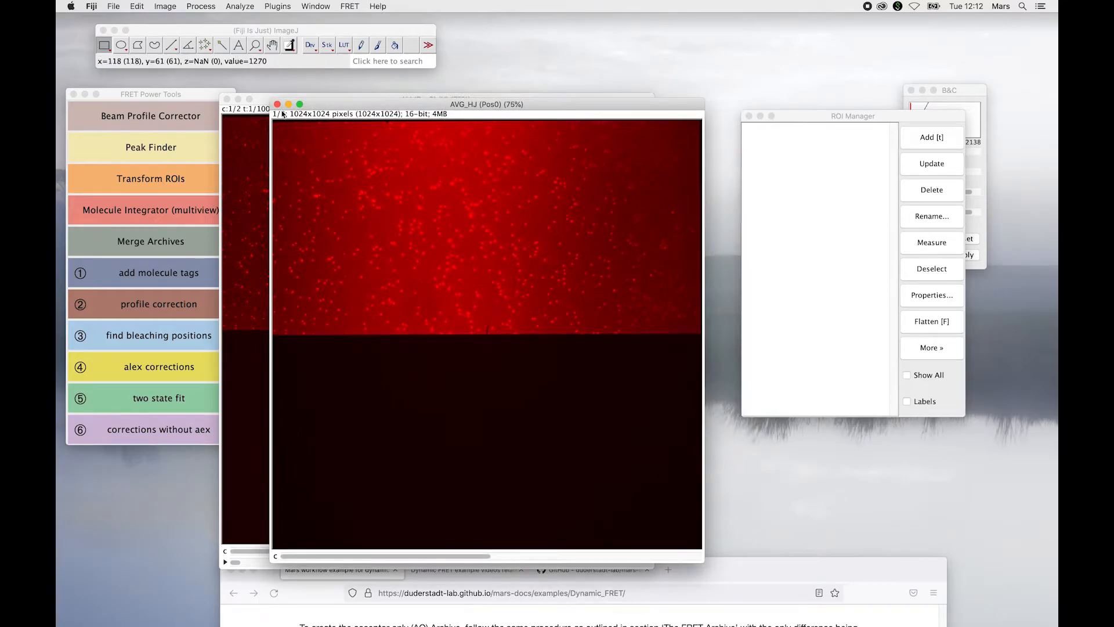
drag(292, 125, 654, 329)
drag(507, 229, 509, 228)
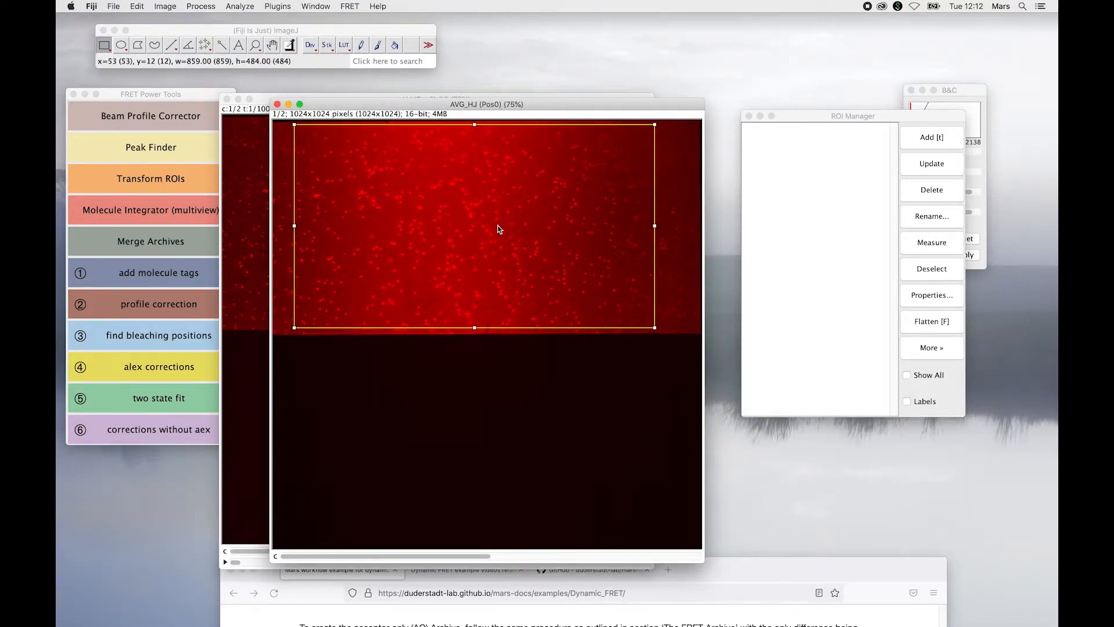
- Start Peak Finder on the selected region in channel 0 and review its find, fit, integrate and output settings
click(162, 145)
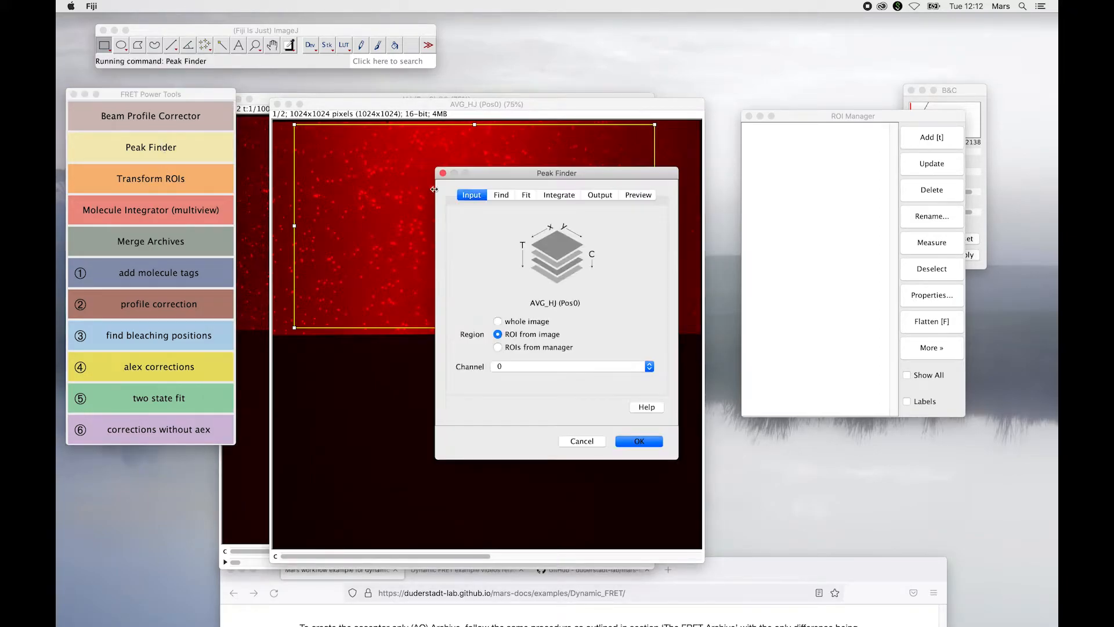
drag(561, 180, 780, 120)
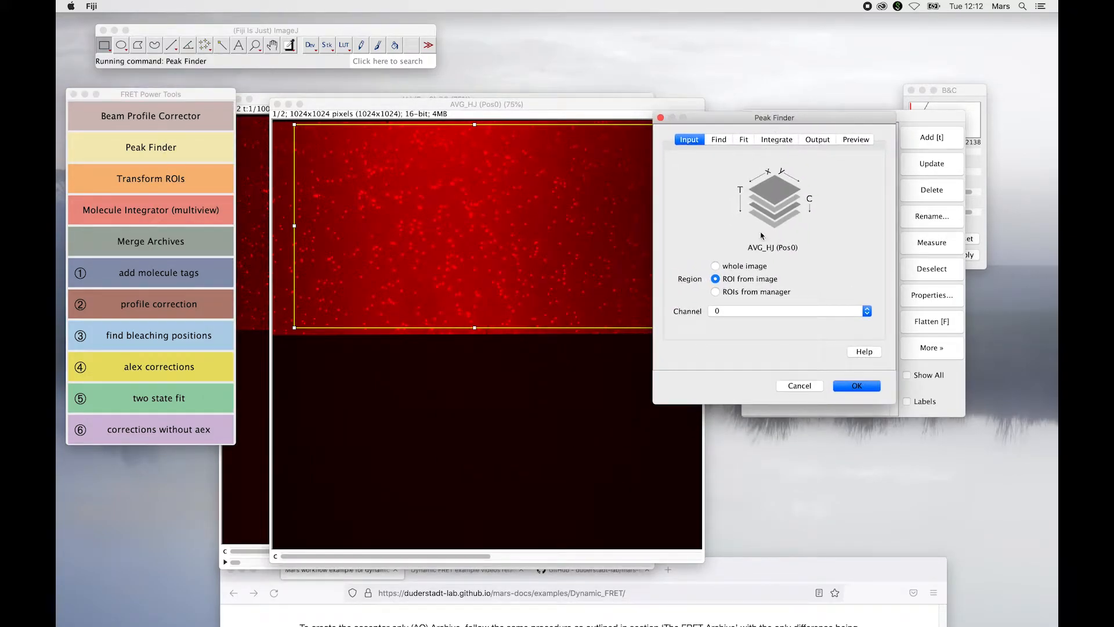
click(720, 140)
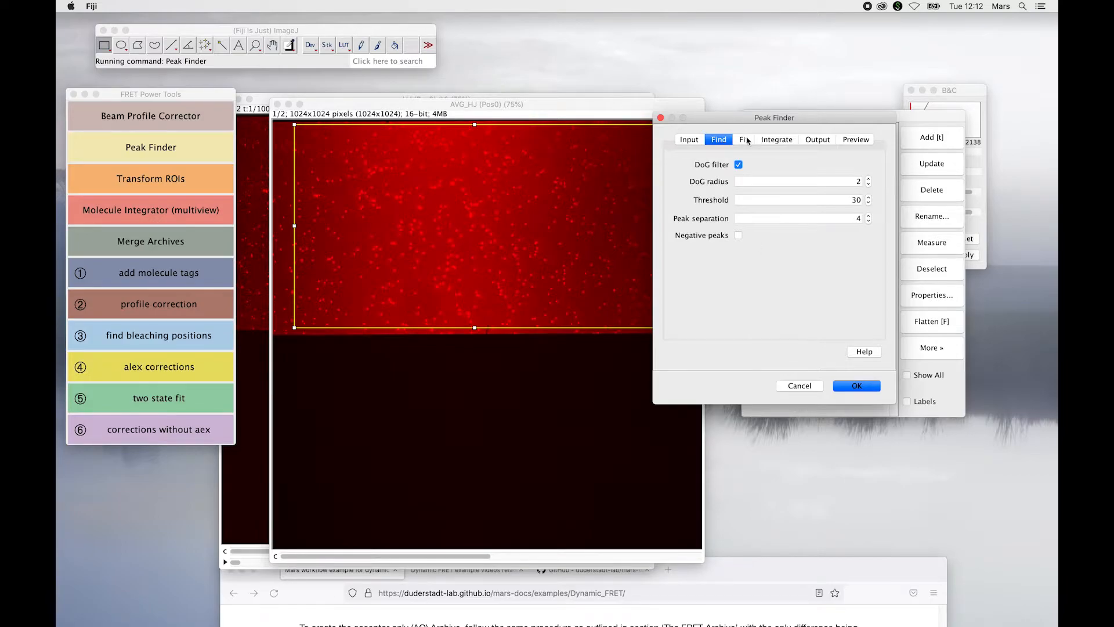
click(743, 140)
click(794, 140)
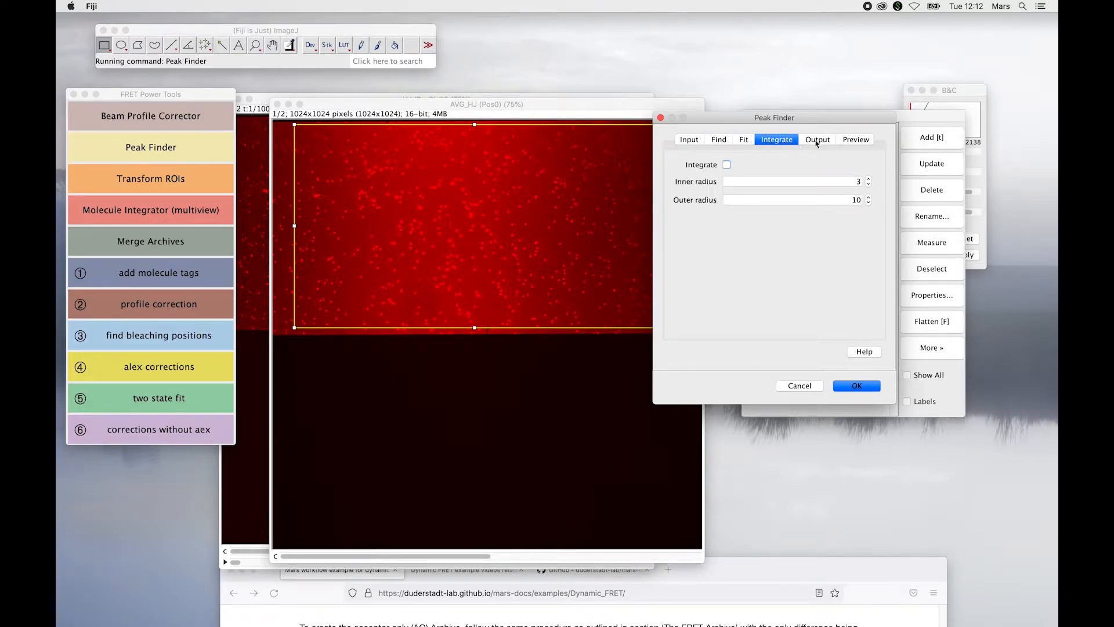
click(818, 140)
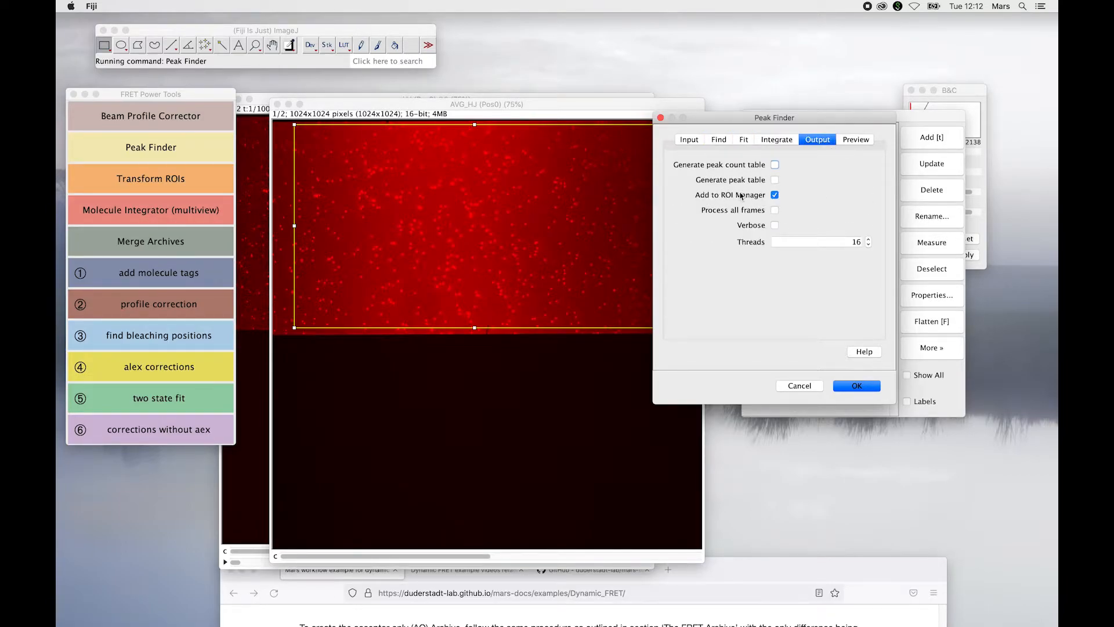
- Preview the detected peaks as circles, and run Peak Finder to add them to the ROI Manager
click(868, 141)
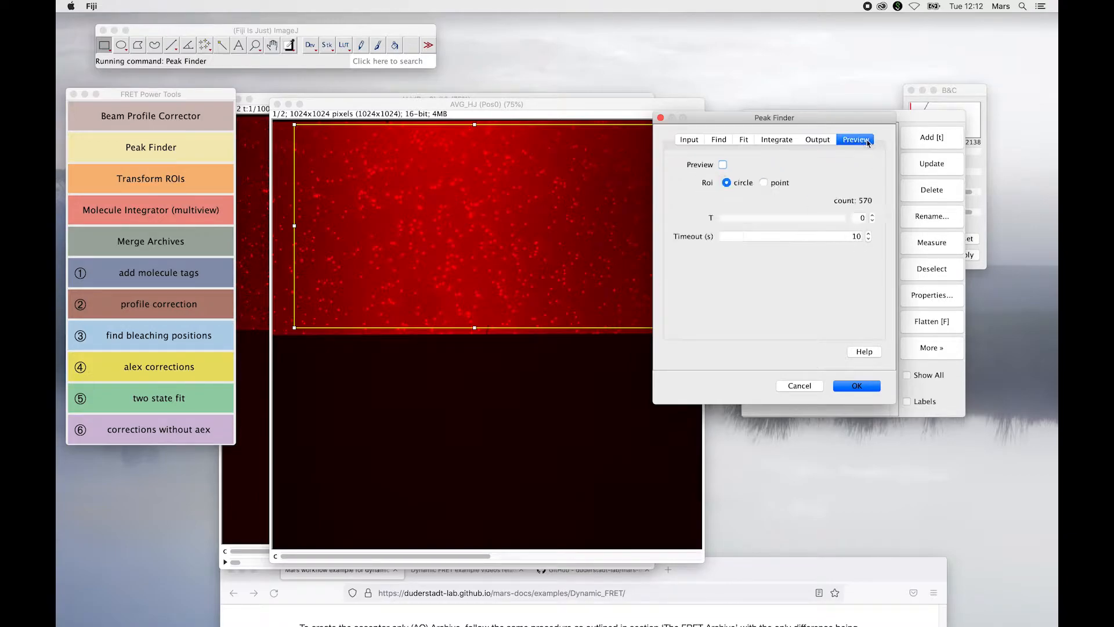
click(723, 166)
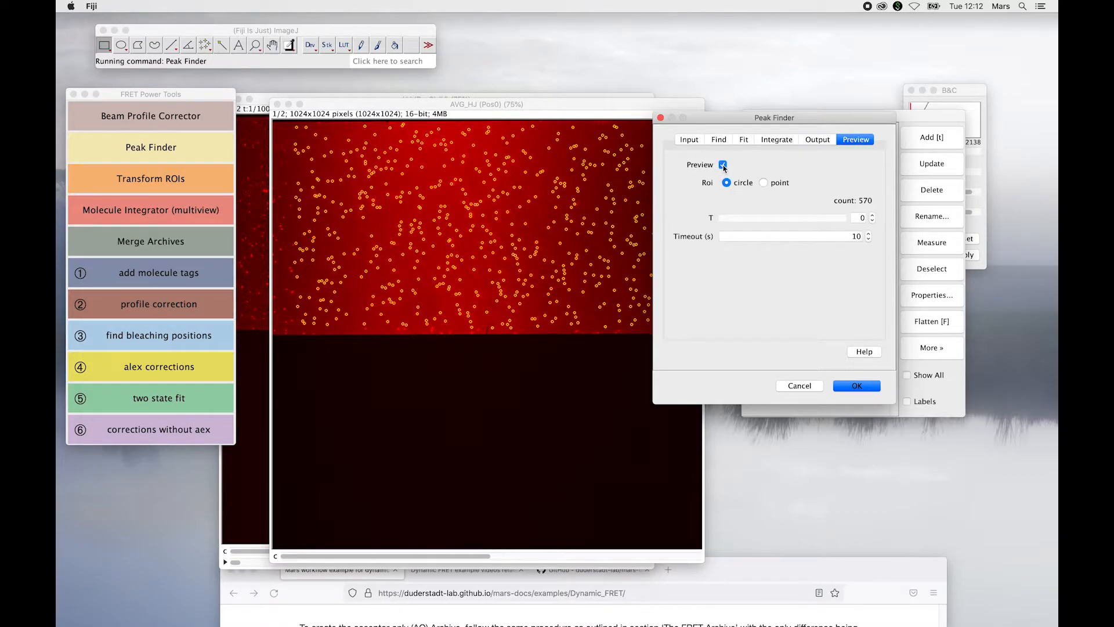
click(723, 165)
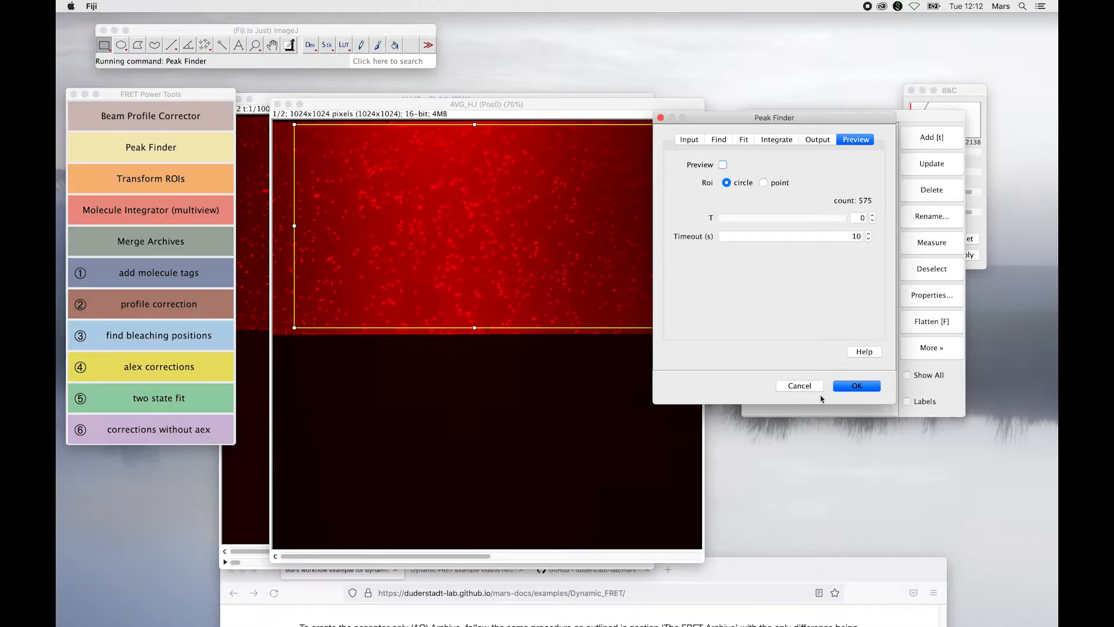
click(851, 386)
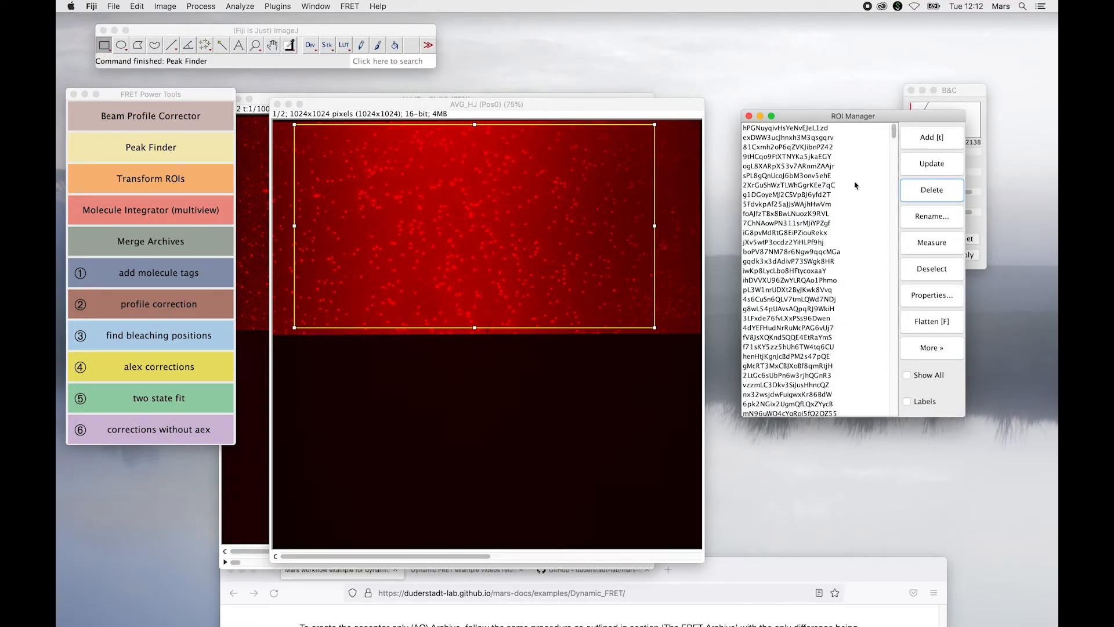
- Clear the rectangular selection on the AVG_HJ (Pos0) image and show its green second channel
click(560, 370)
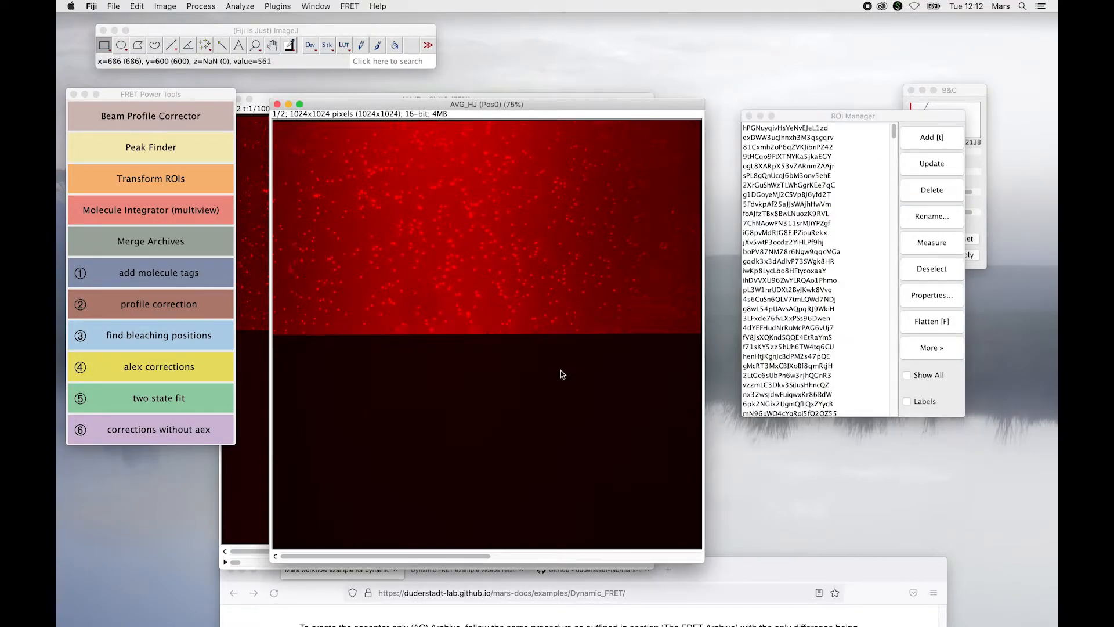
drag(392, 104, 407, 116)
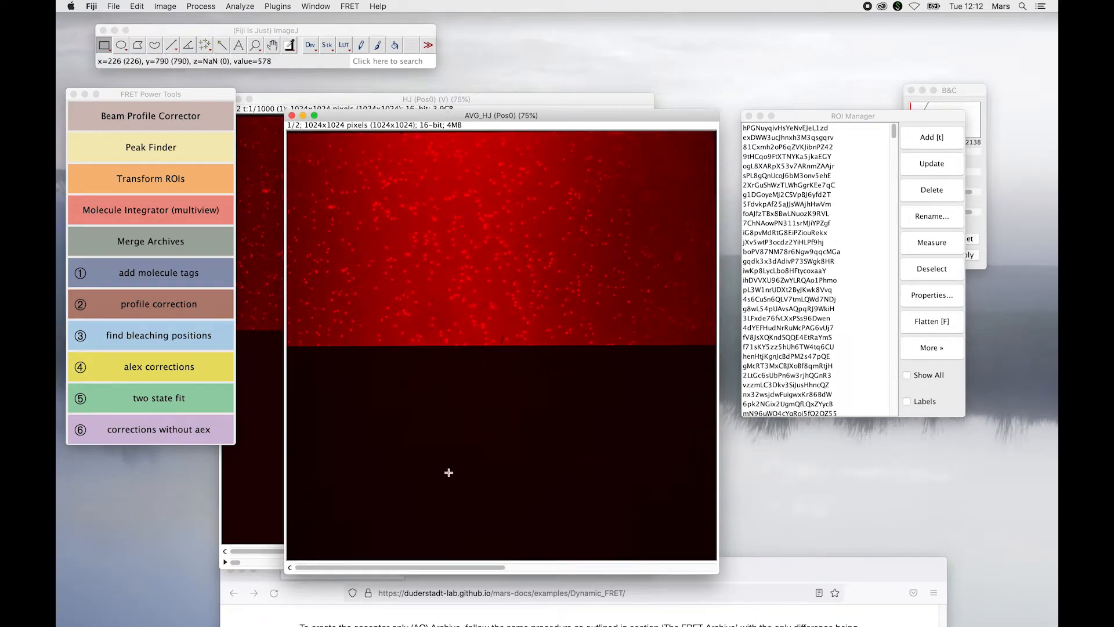
click(534, 568)
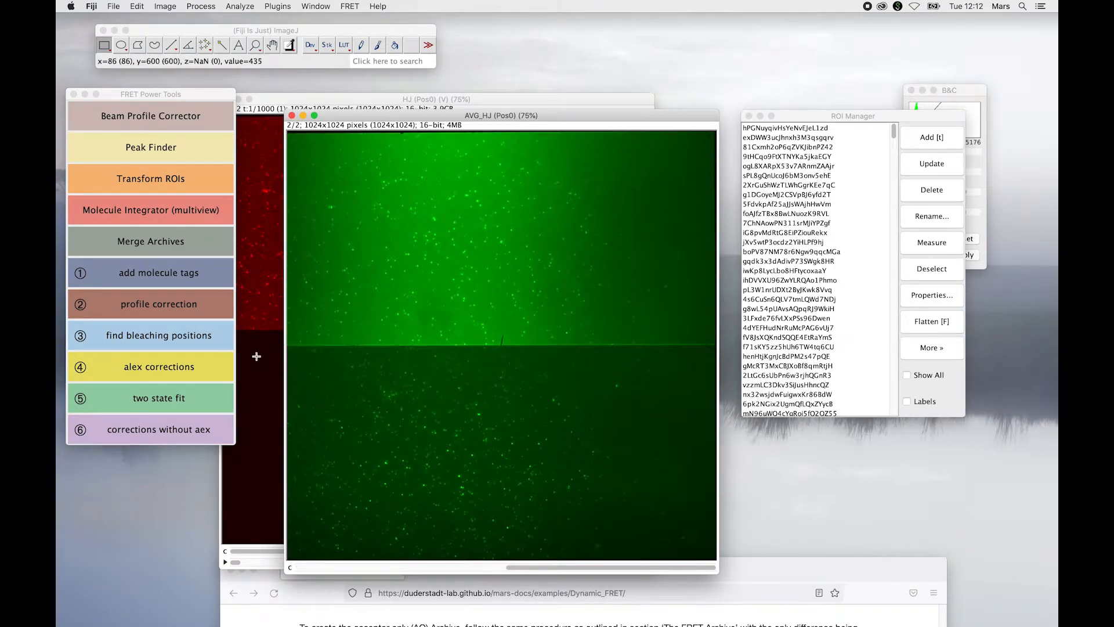
- Start Transform ROIs on the AVG_HJ (Pos0) image, review its matrix, colocalize and Red-to-Green output settings, and preview the transformed ROIs
click(211, 186)
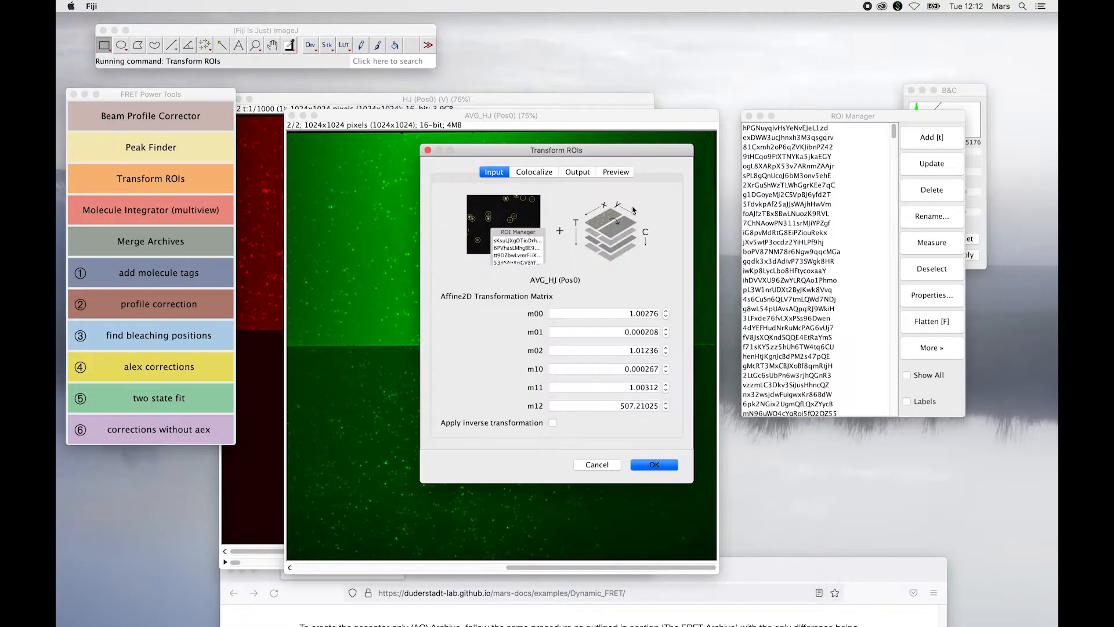
drag(530, 157, 466, 144)
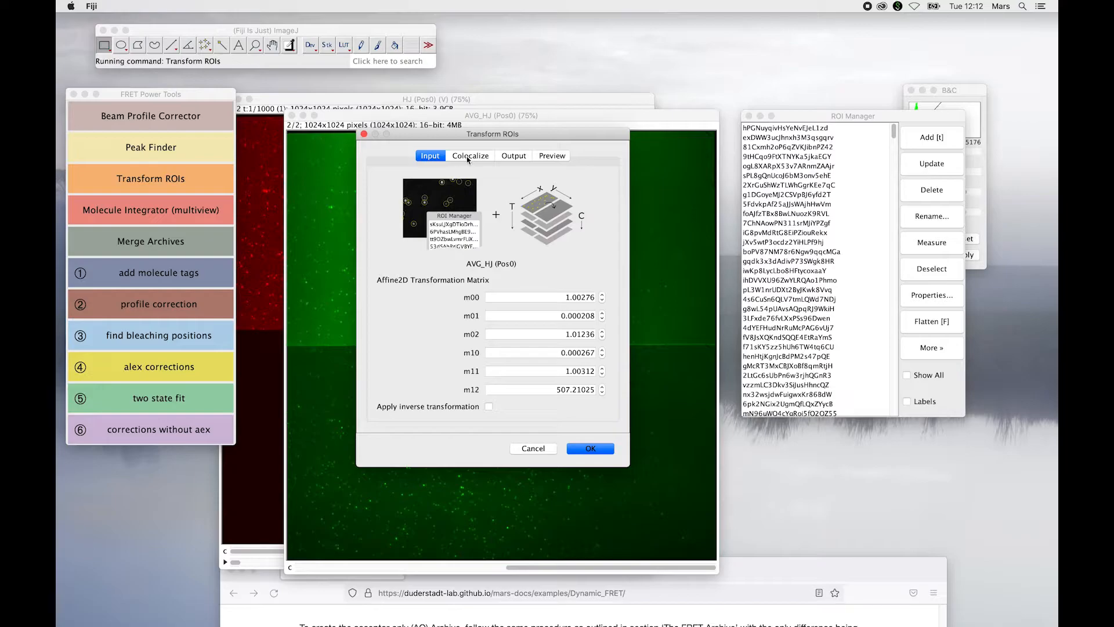
click(468, 157)
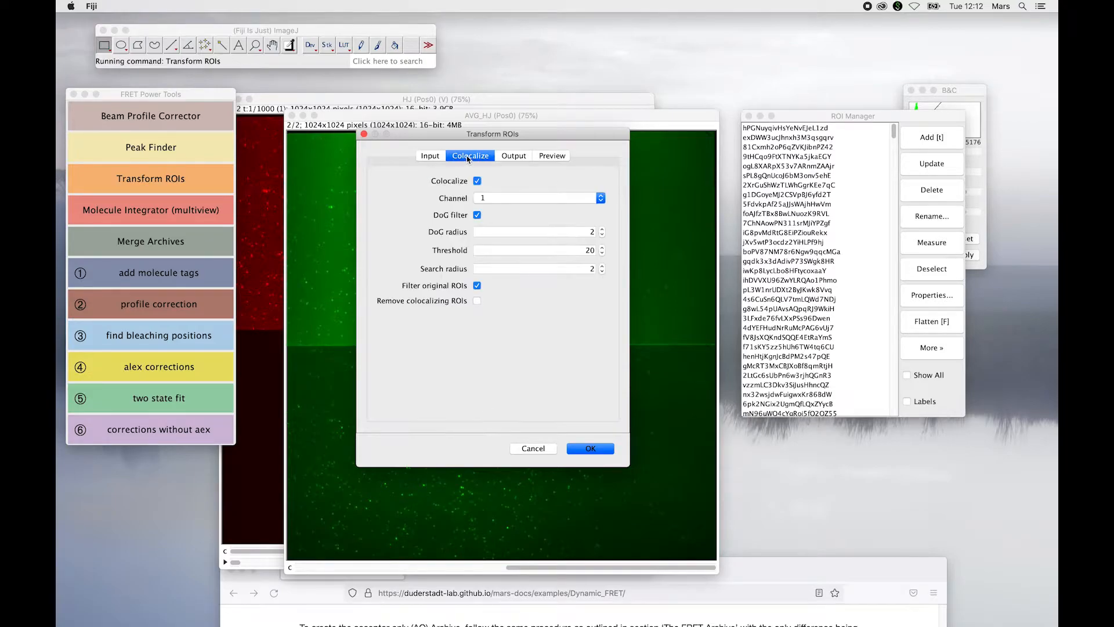
click(525, 159)
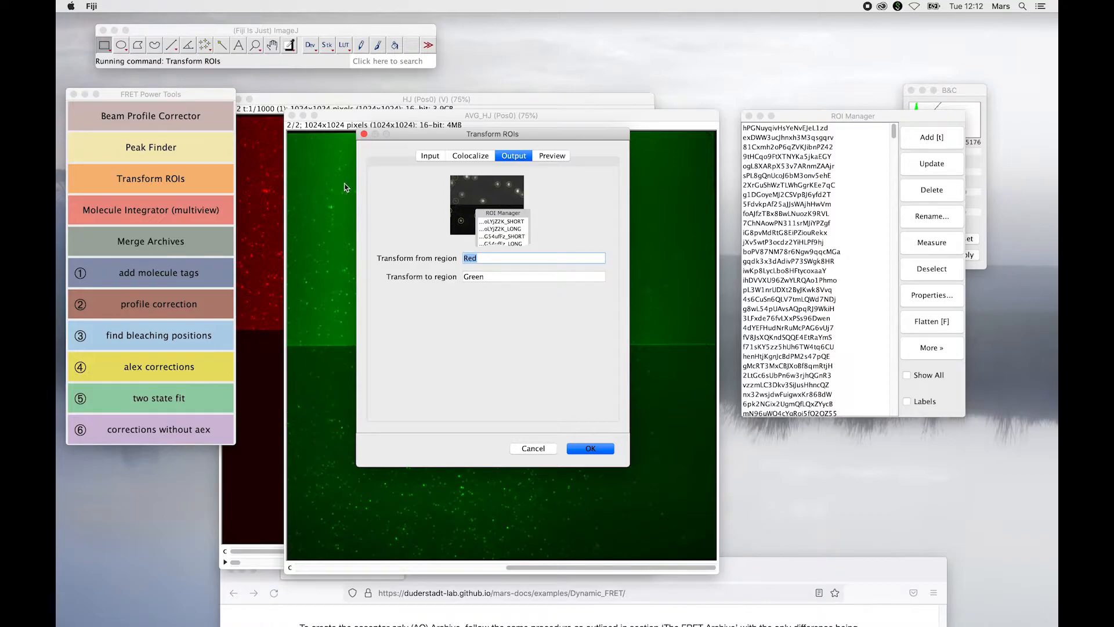
click(551, 155)
click(453, 181)
drag(439, 138, 836, 174)
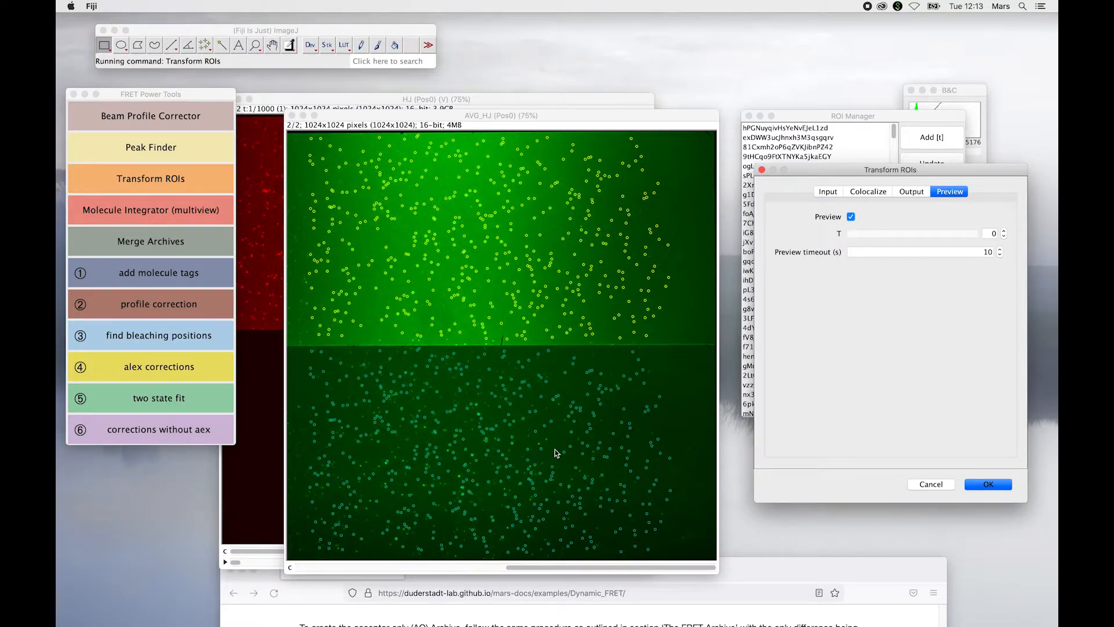
- Enable Remove colocalizing ROIs in the Transform ROIs colocalization settings and run the transformation
click(865, 191)
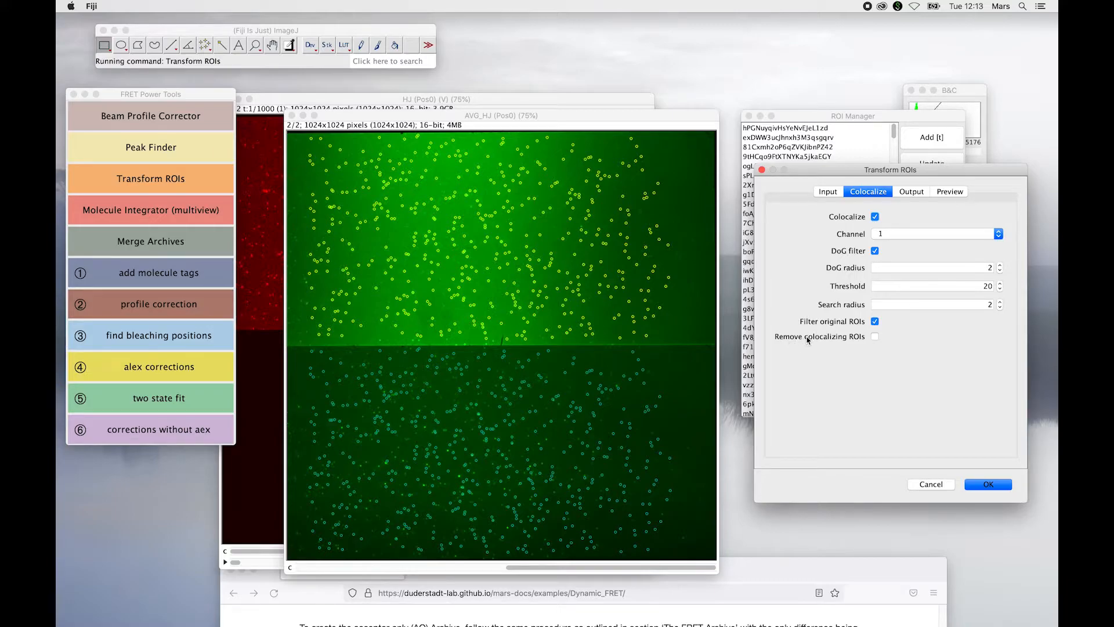
click(875, 338)
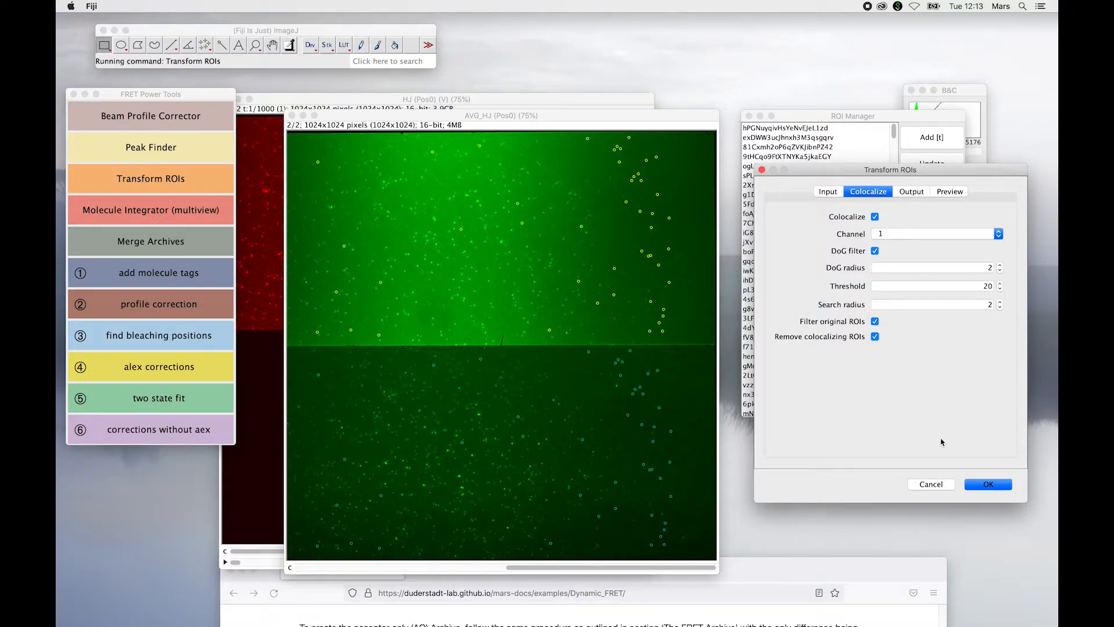
click(999, 485)
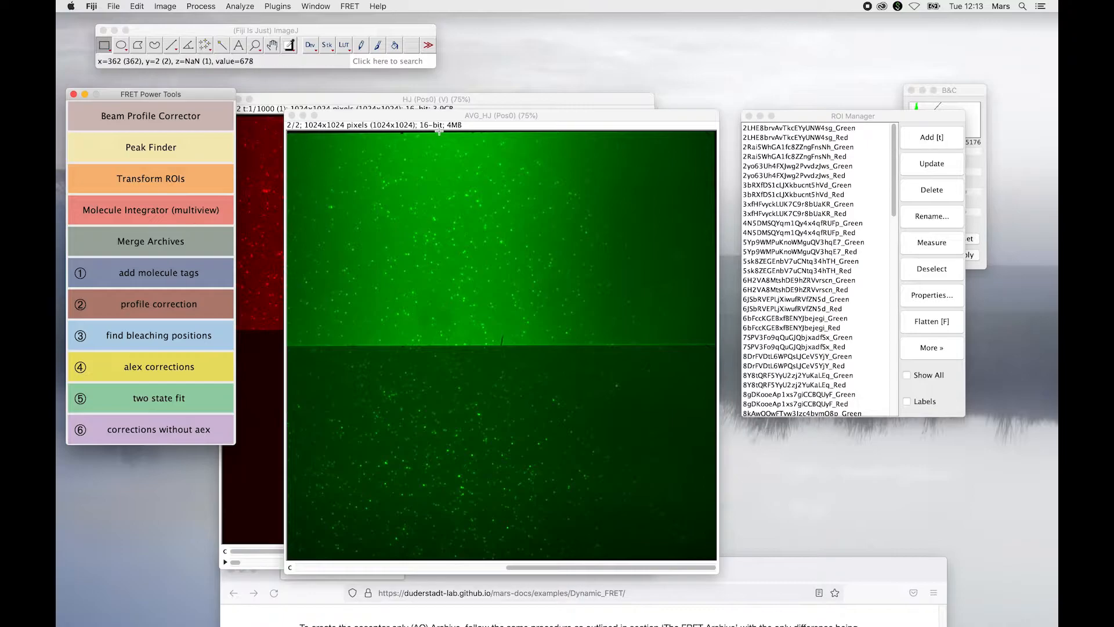
- Bring the HJ (Pos0) video forward and run Molecule Integrator (multiview) on it after reviewing the boundaries, integration and output settings
drag(433, 117, 447, 118)
drag(382, 101, 407, 97)
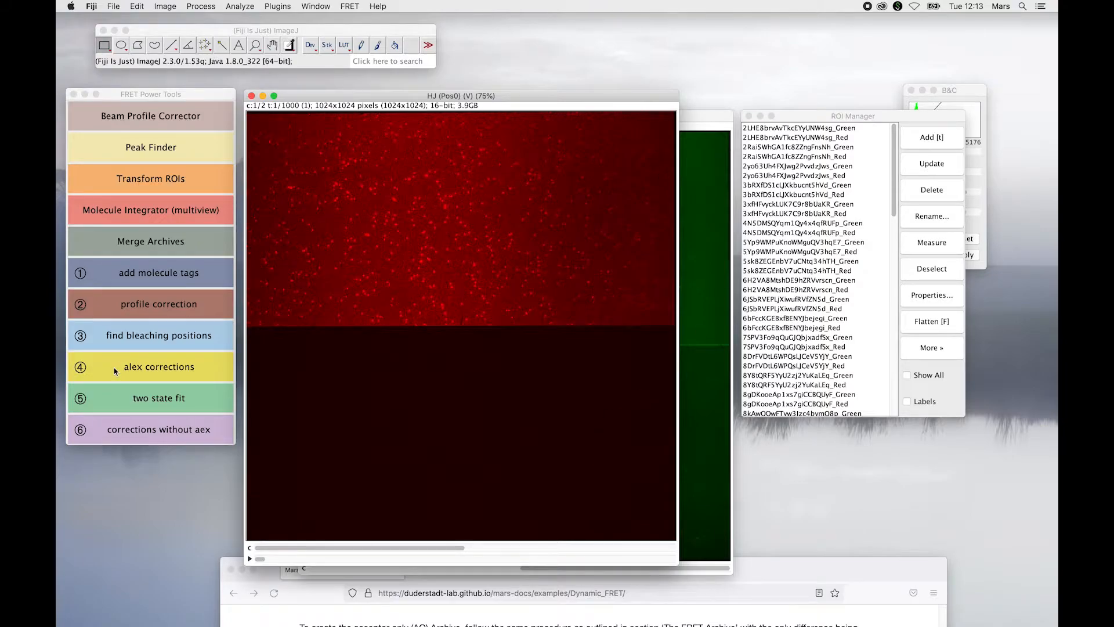
click(148, 210)
click(148, 210)
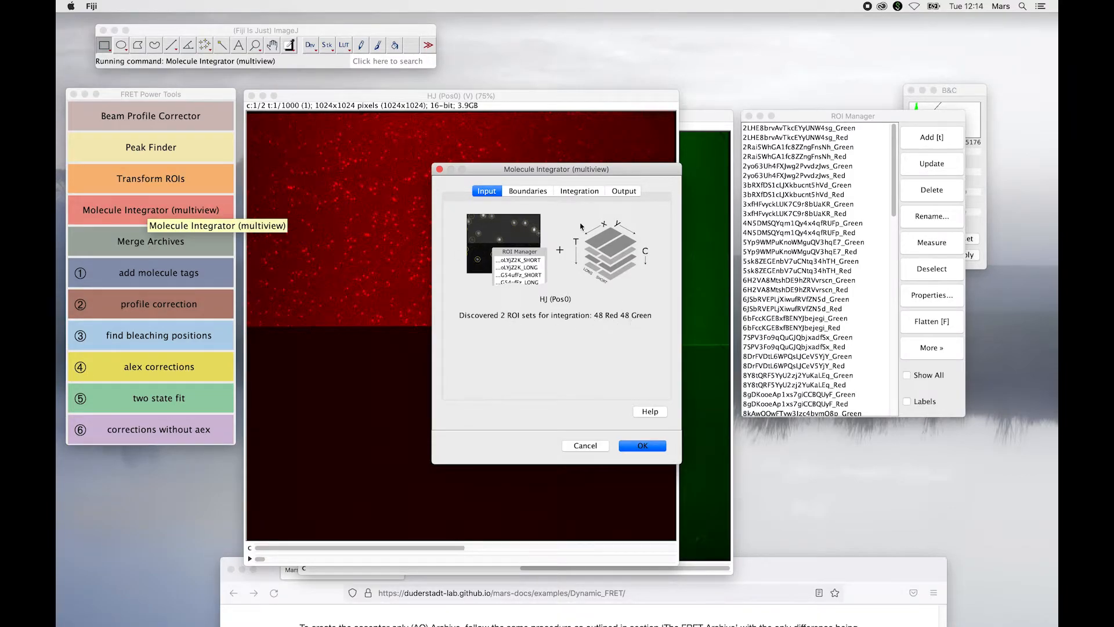
click(544, 194)
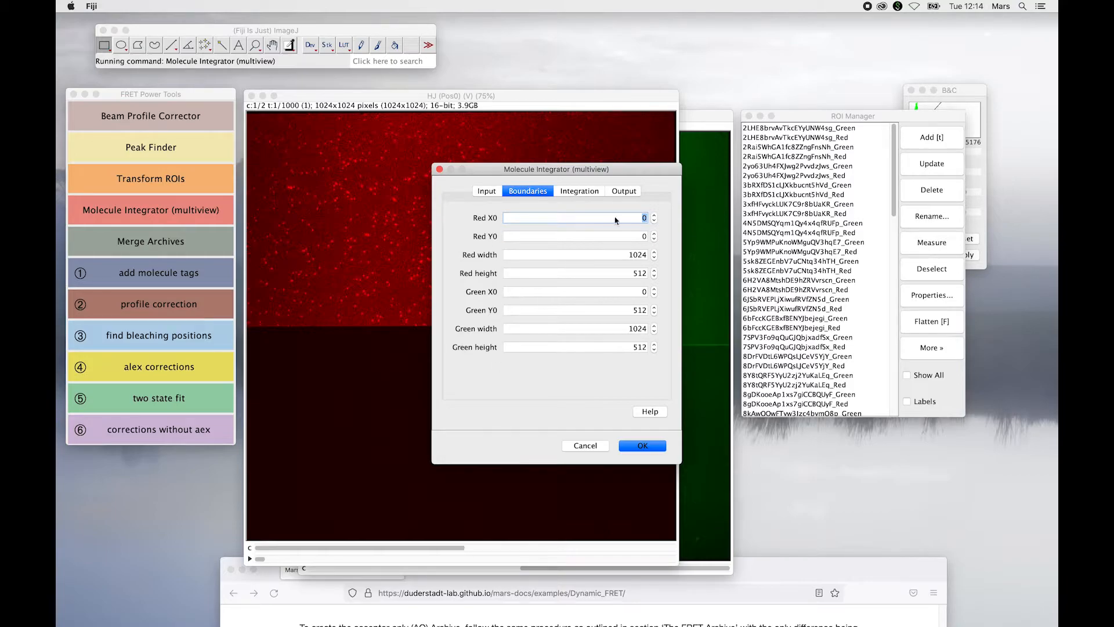
click(597, 194)
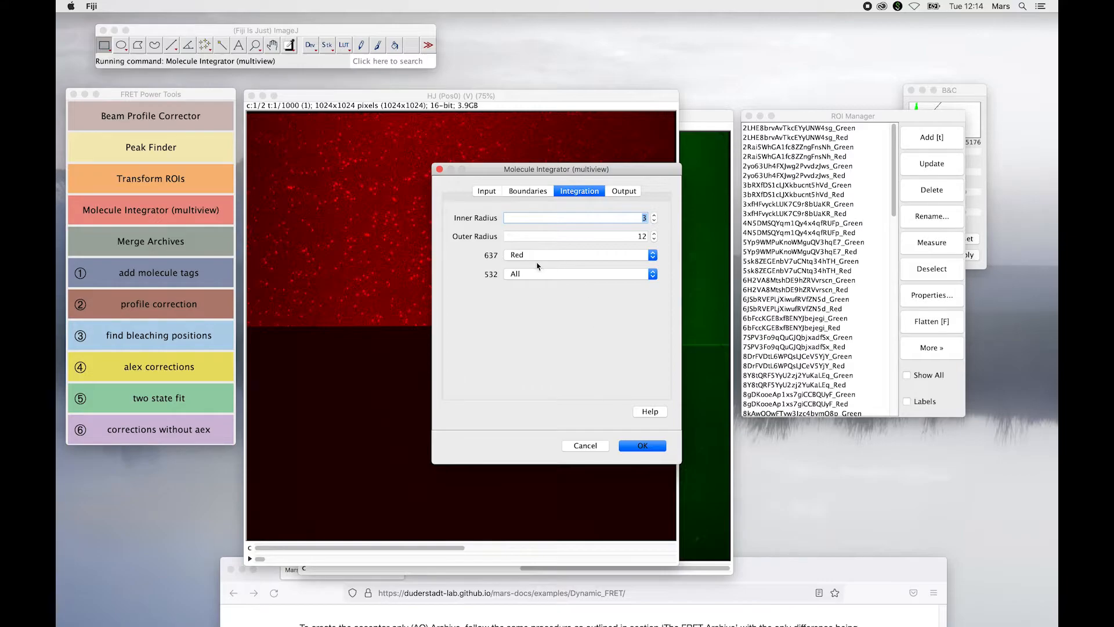
click(634, 191)
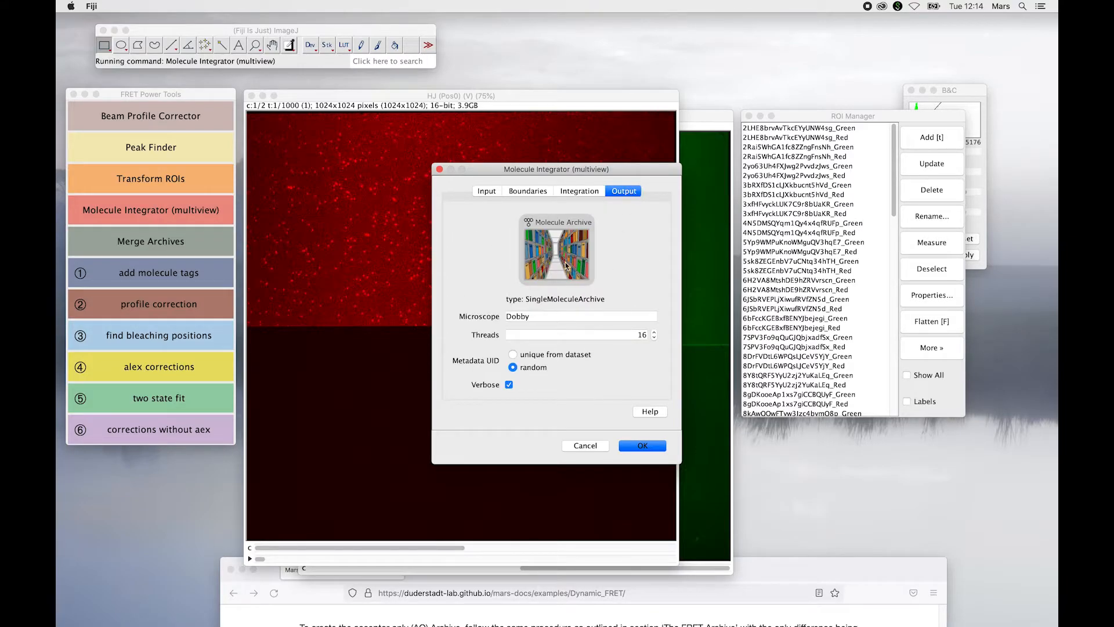
click(662, 447)
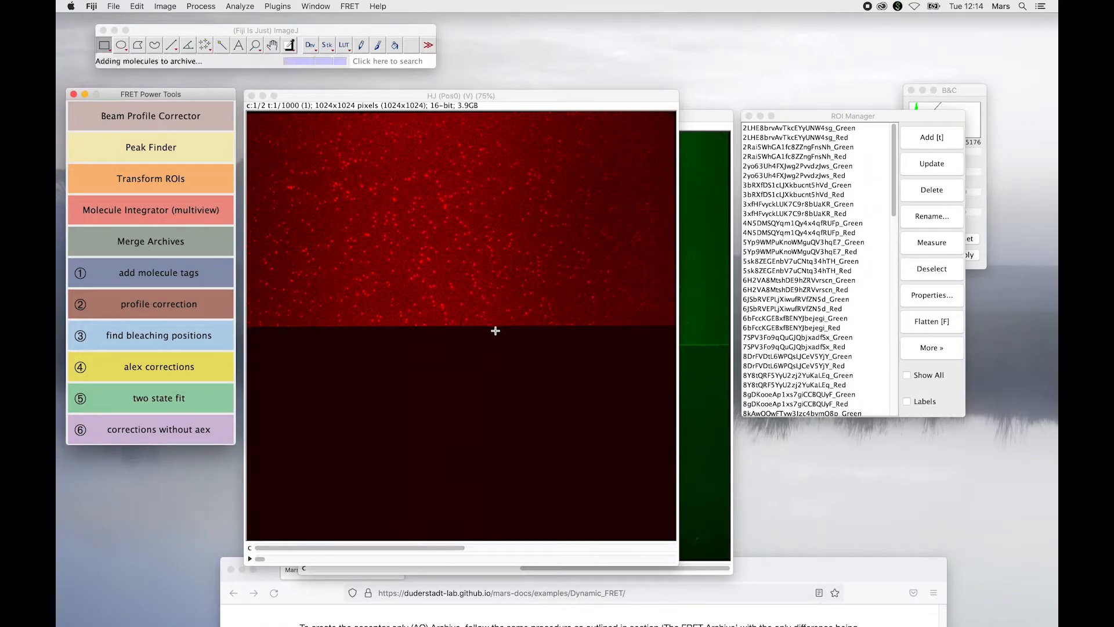
- Add the tag AO to the metadata record of the new molecule archive
click(370, 146)
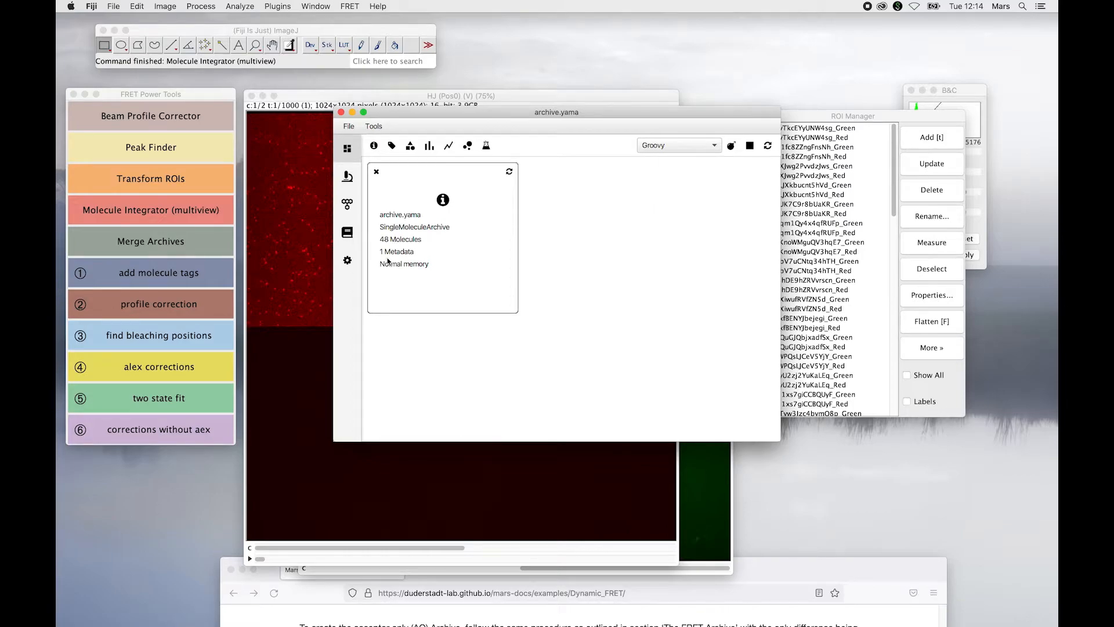
click(348, 177)
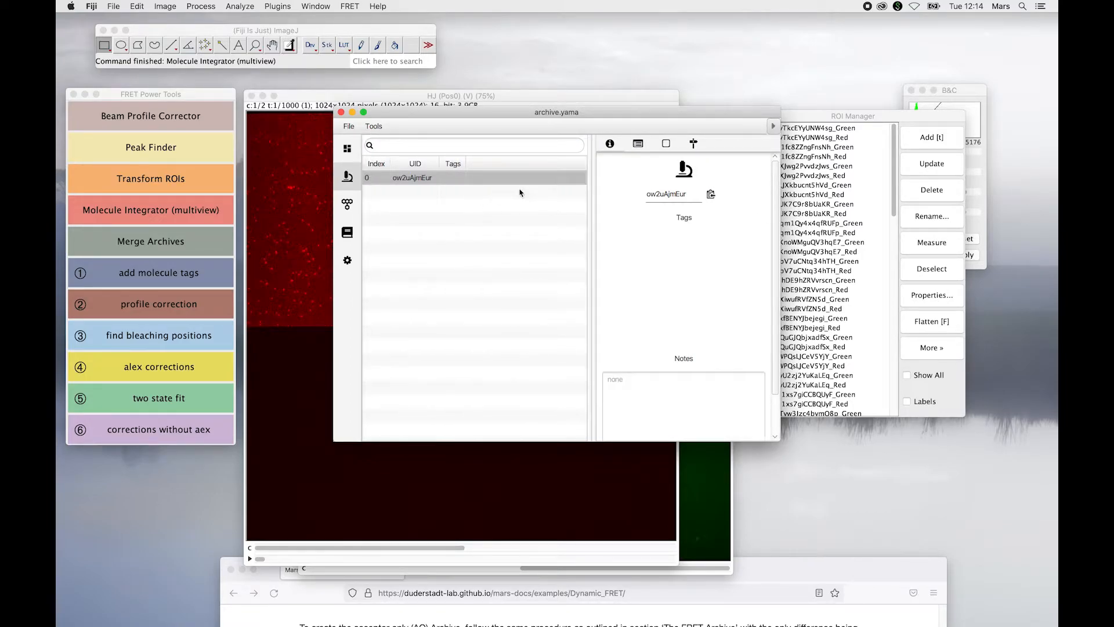
drag(590, 174, 502, 180)
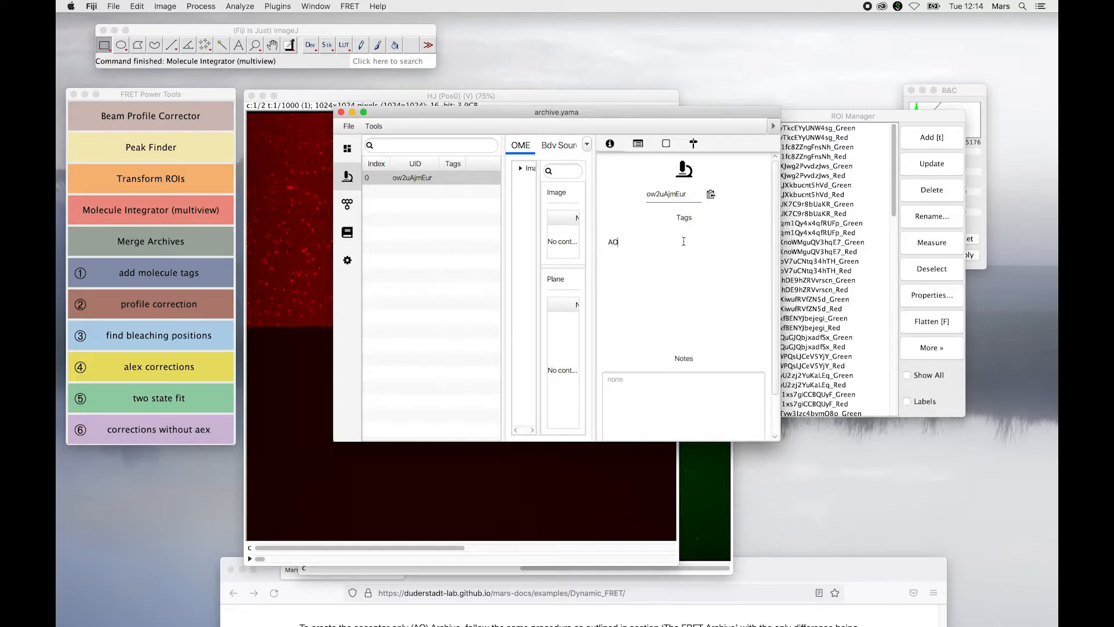
key(Return)
- Examine several molecule records in the new archive and widen the view of their data table
drag(673, 107, 560, 129)
click(243, 225)
click(329, 259)
click(335, 354)
click(335, 383)
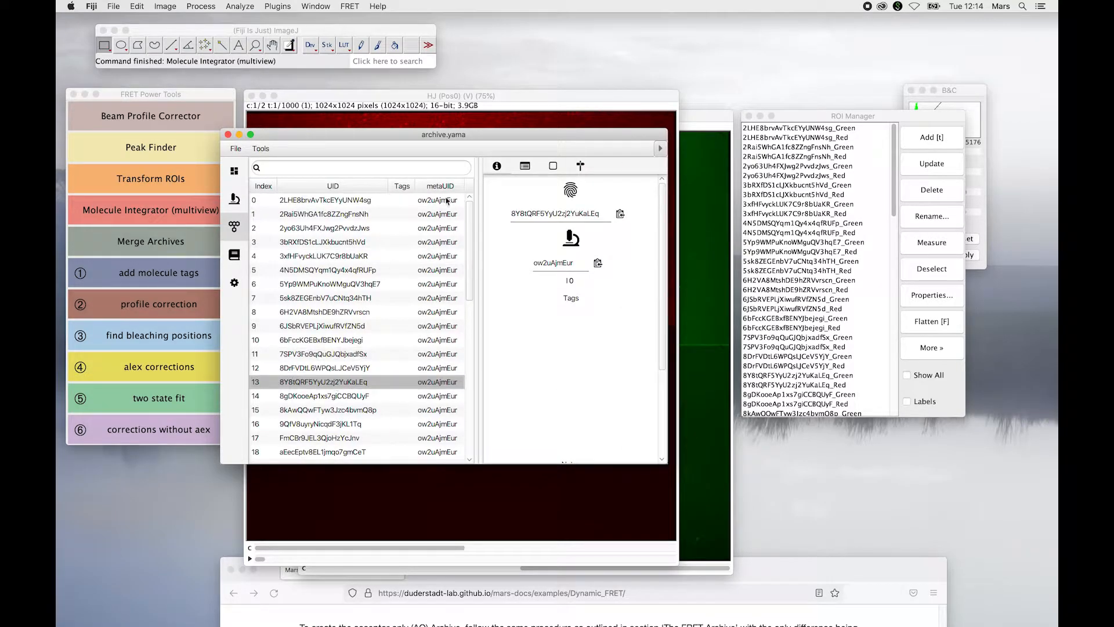
drag(476, 201, 404, 201)
- Save the archive as AO_archive.yama in the HJ_Archives folder and close its window
click(236, 149)
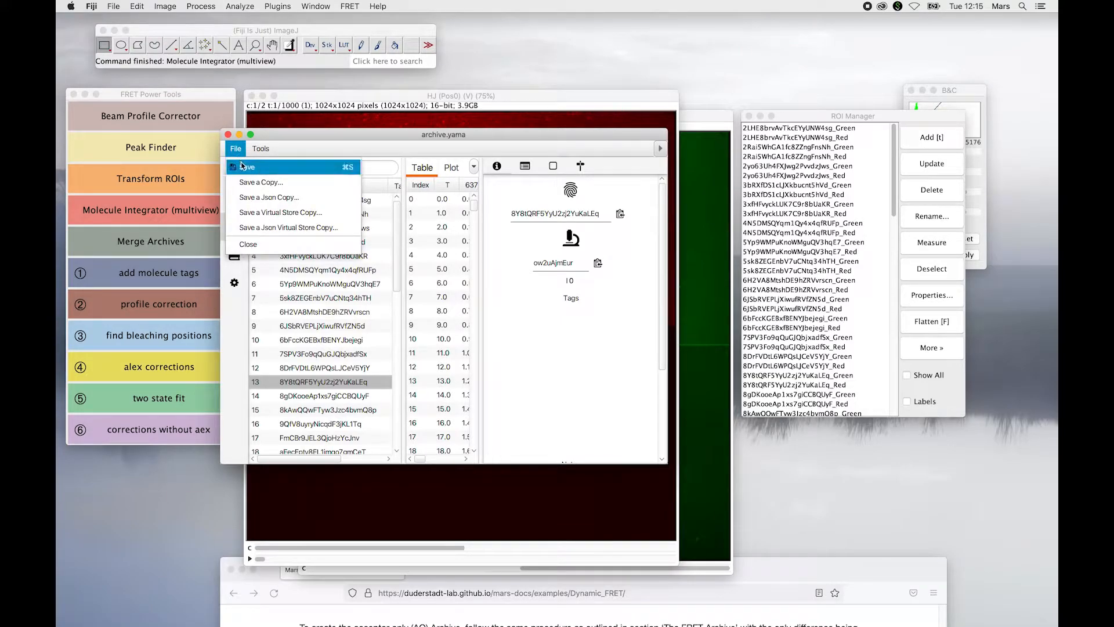
click(243, 167)
click(392, 156)
text(AO_archive.yama)
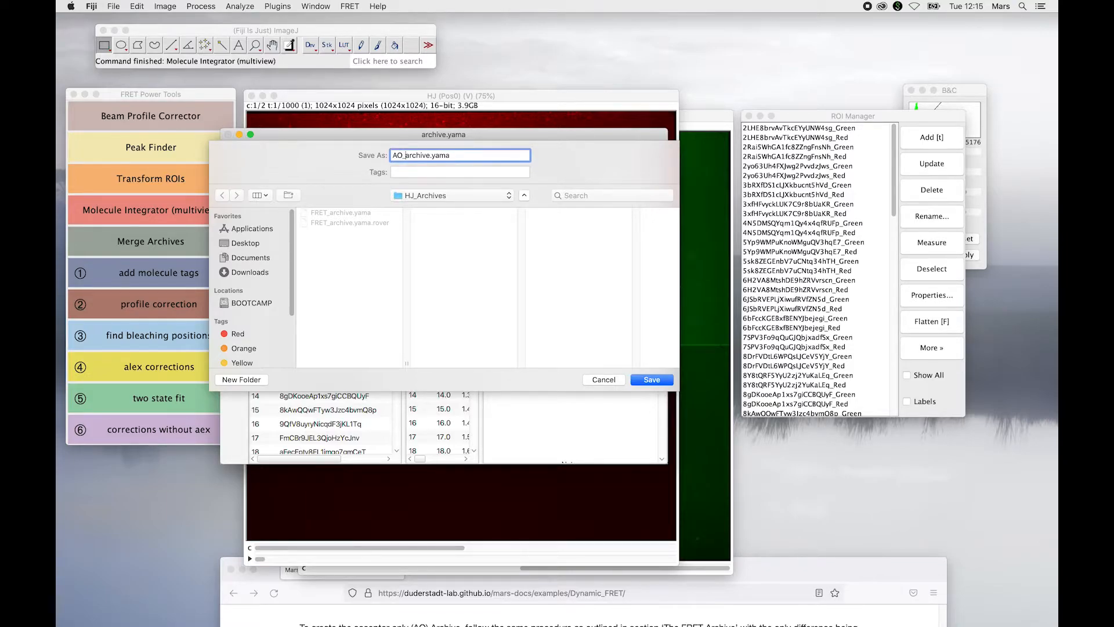
key(Return)
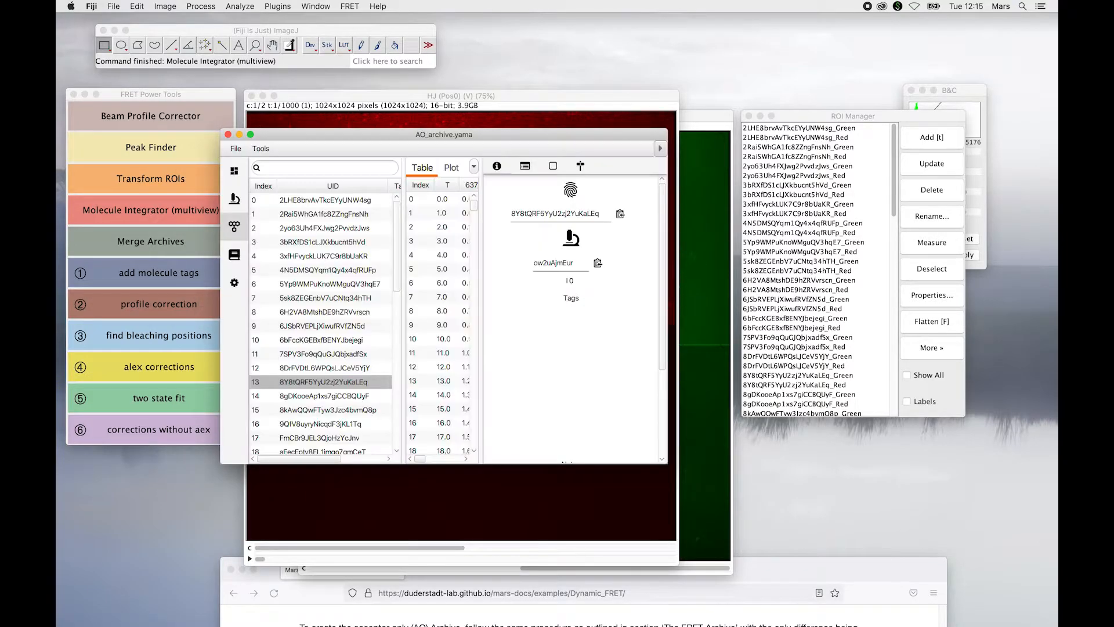
click(228, 134)
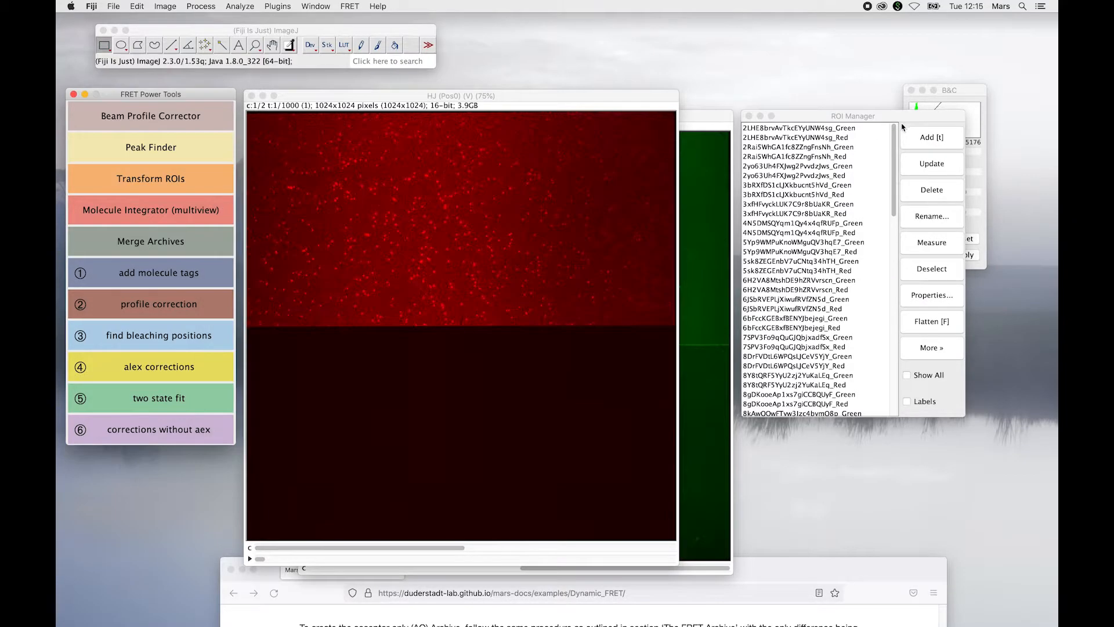
- Delete all ROIs from the ROI Manager and bring the AVG_HJ (Pos0) image forward
drag(903, 119, 911, 115)
click(939, 185)
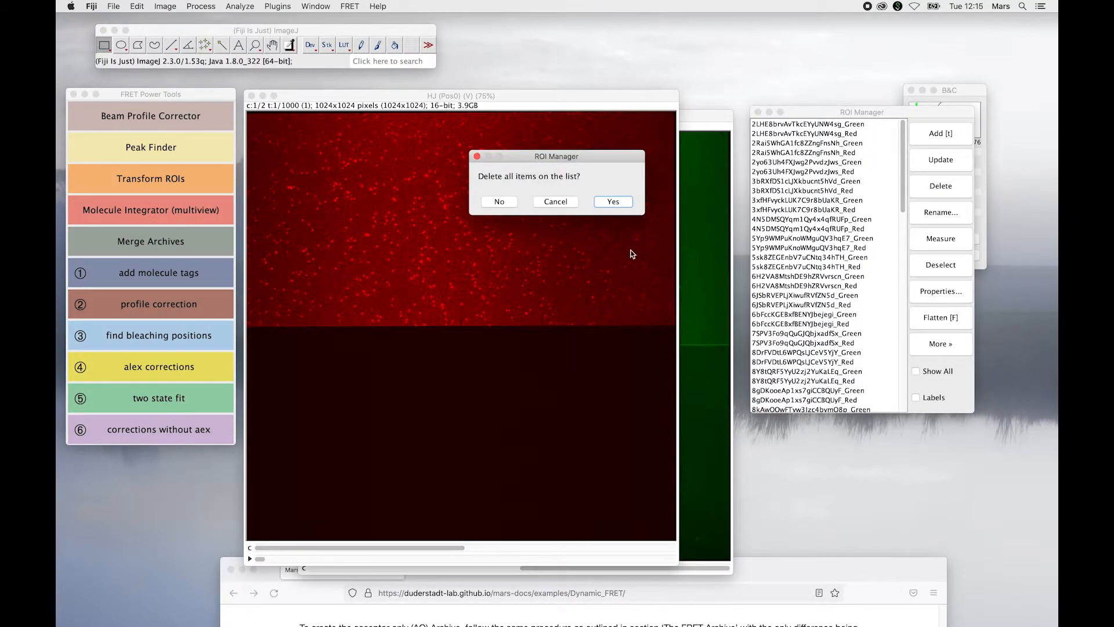
click(624, 201)
drag(823, 118, 841, 122)
click(712, 147)
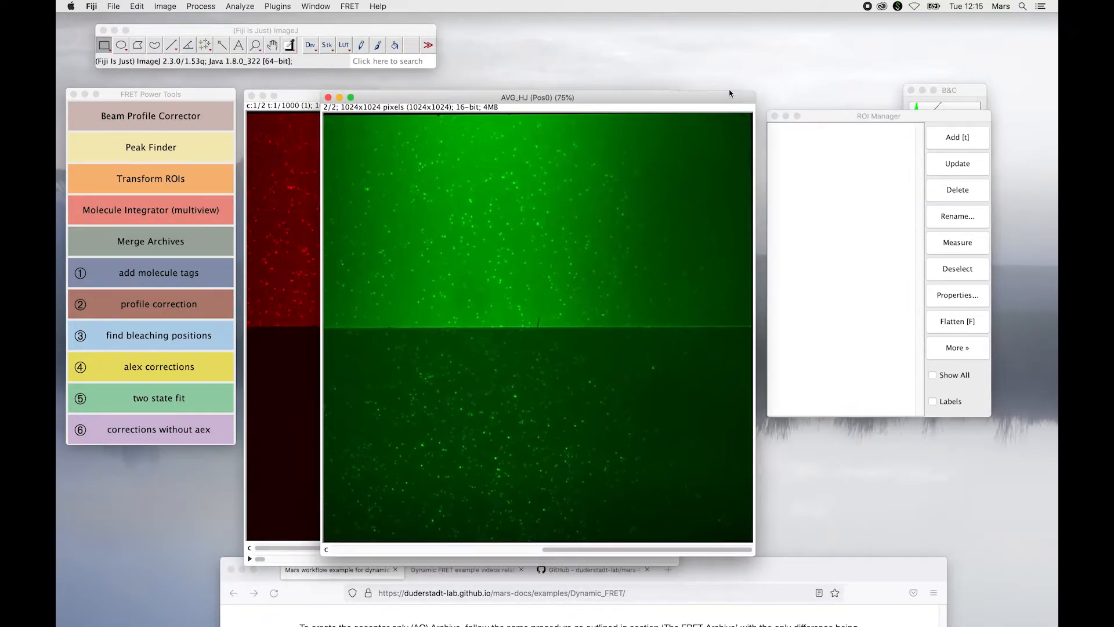
- Switch to Firefox and review the Phase I and Phase II workflow diagram on the Dynamic FRET example page
drag(813, 577, 817, 134)
scroll(717, 398, down, 3)
scroll(718, 396, up, 15)
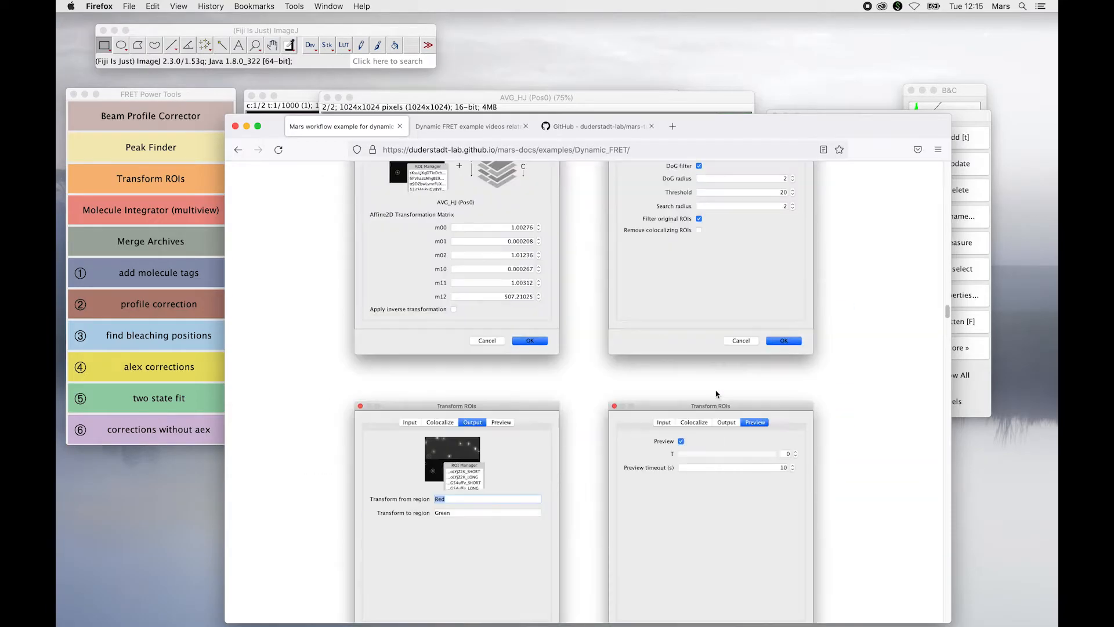
scroll(717, 397, up, 20)
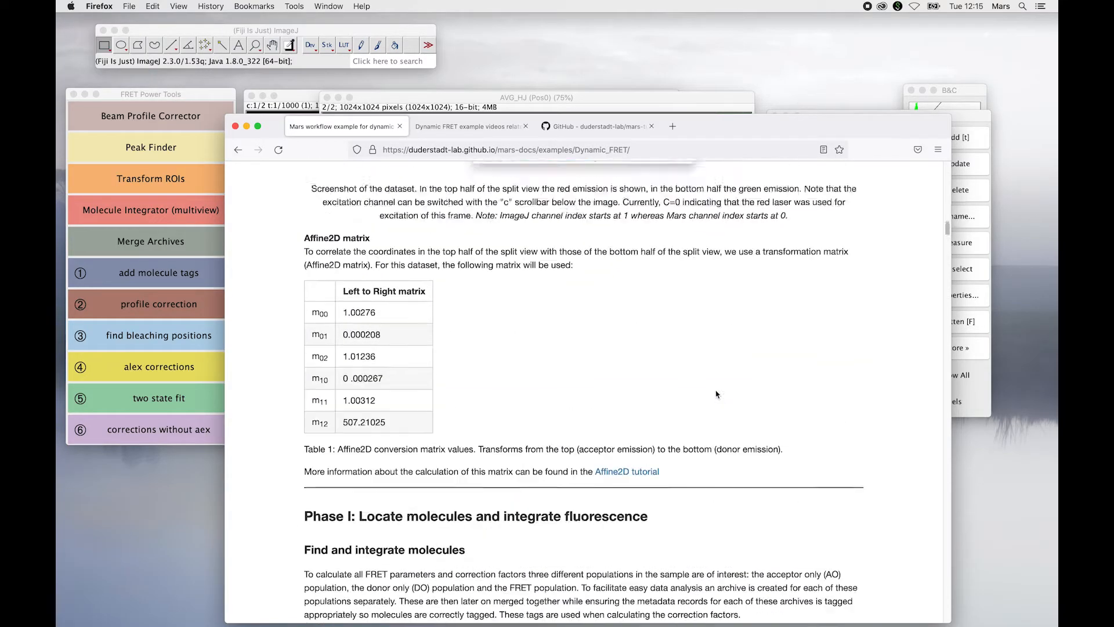
scroll(717, 394, up, 8)
scroll(717, 394, down, 6)
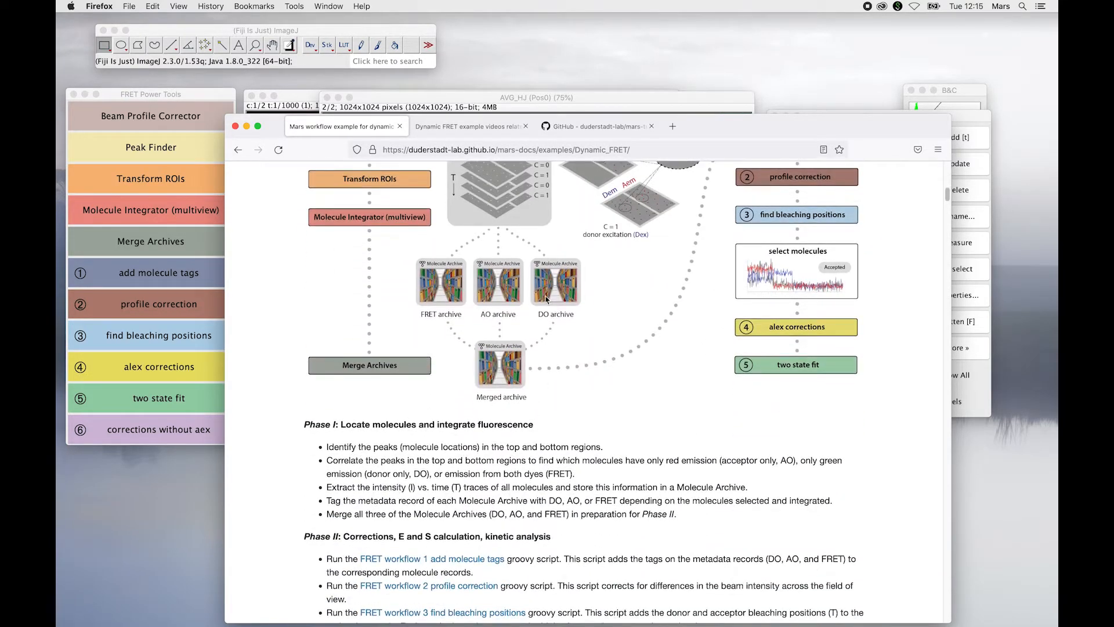
scroll(562, 296, up, 2)
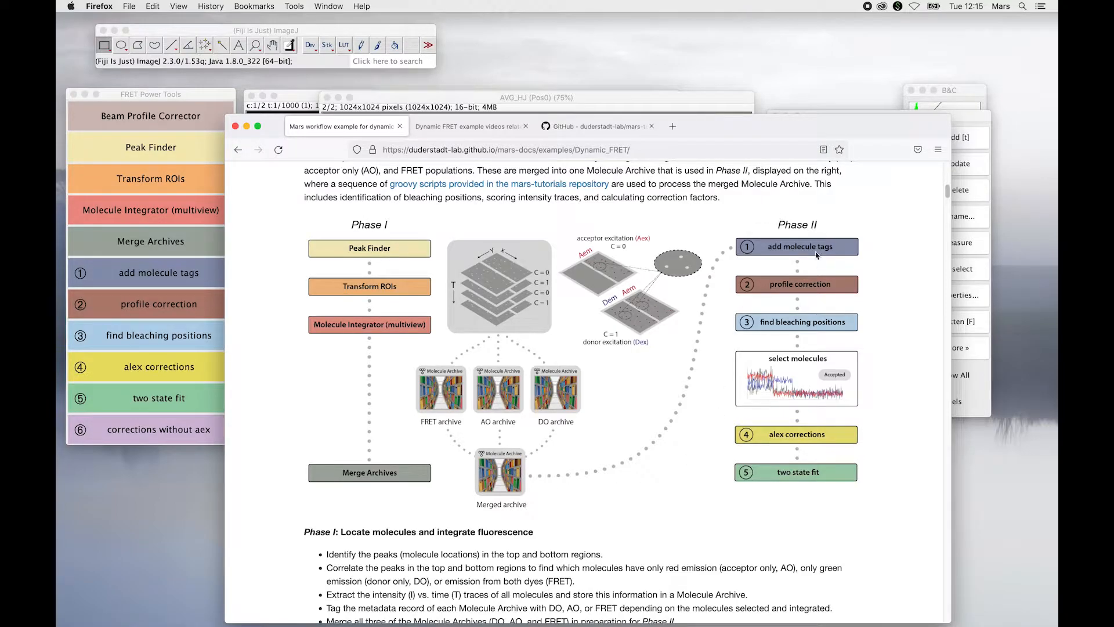
drag(787, 131, 804, 589)
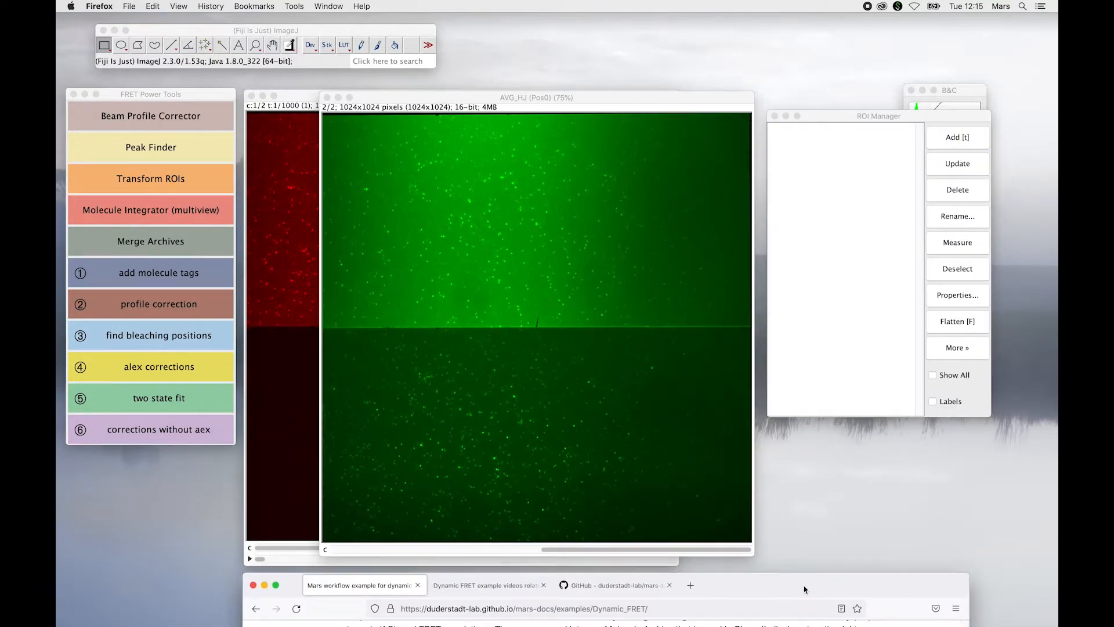
- Draw a rectangular selection over the lower half of the green AVG_HJ (Pos0) image, leaving a margin along the right edge
drag(632, 102, 566, 95)
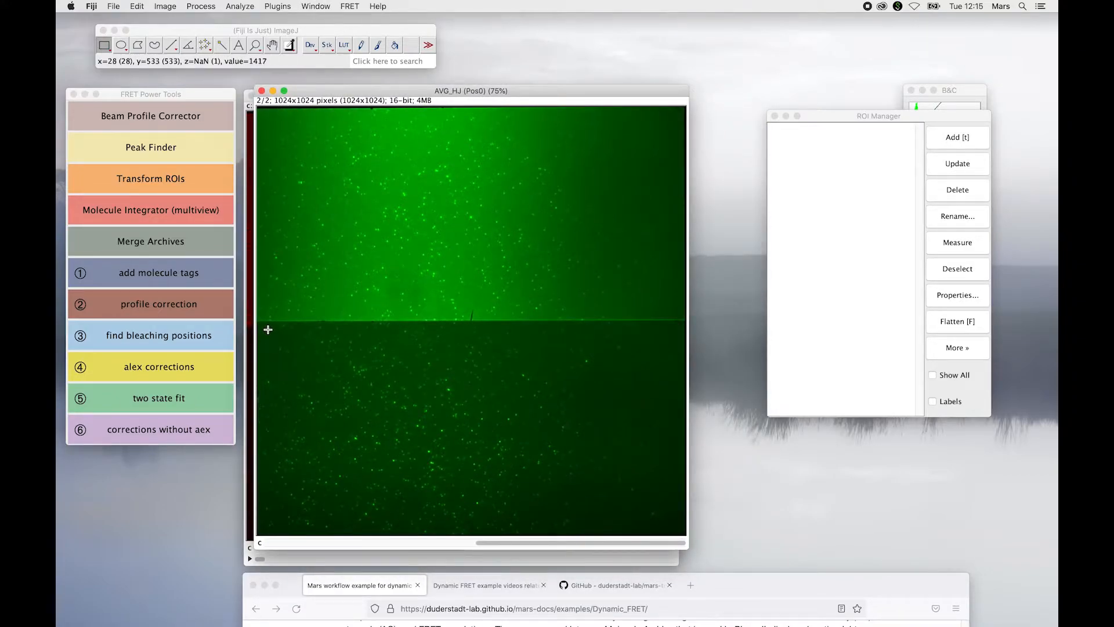
drag(267, 329, 650, 527)
drag(371, 416, 374, 415)
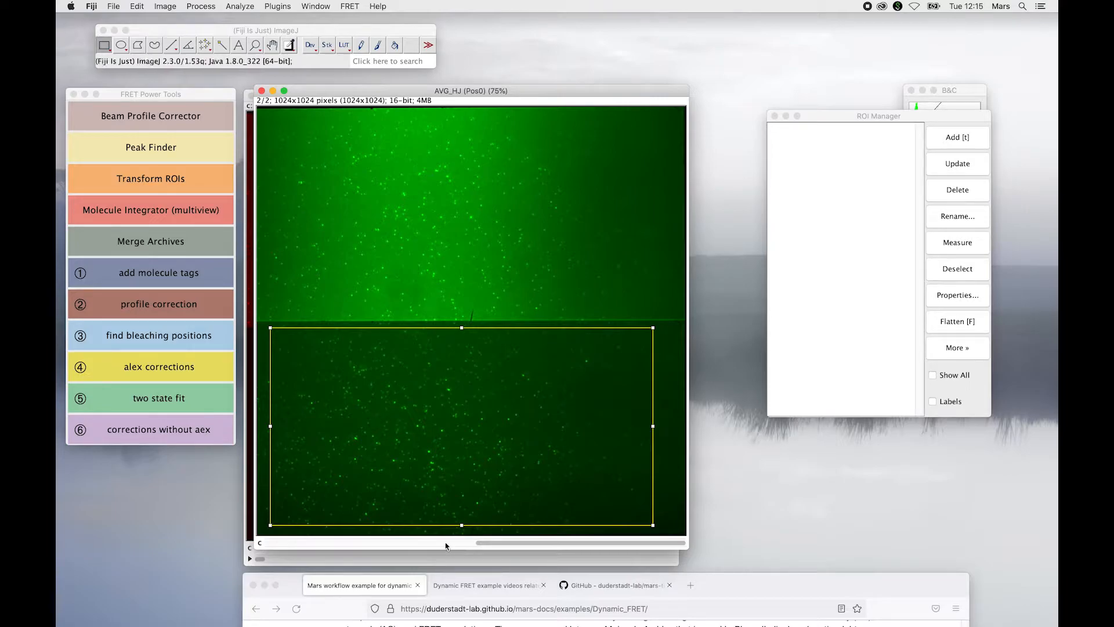
drag(464, 530, 465, 533)
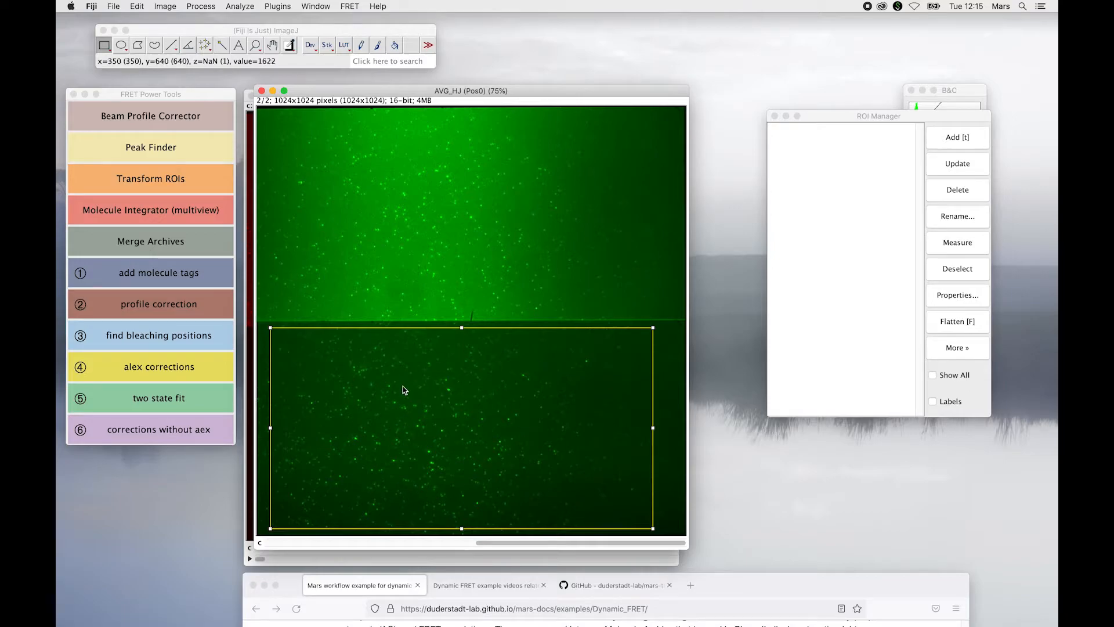
- Run Peak Finder on the selected lower region in channel 1 with DoG radius 2, threshold 30 and peak separation 4, previewing the peaks first
click(210, 145)
click(210, 145)
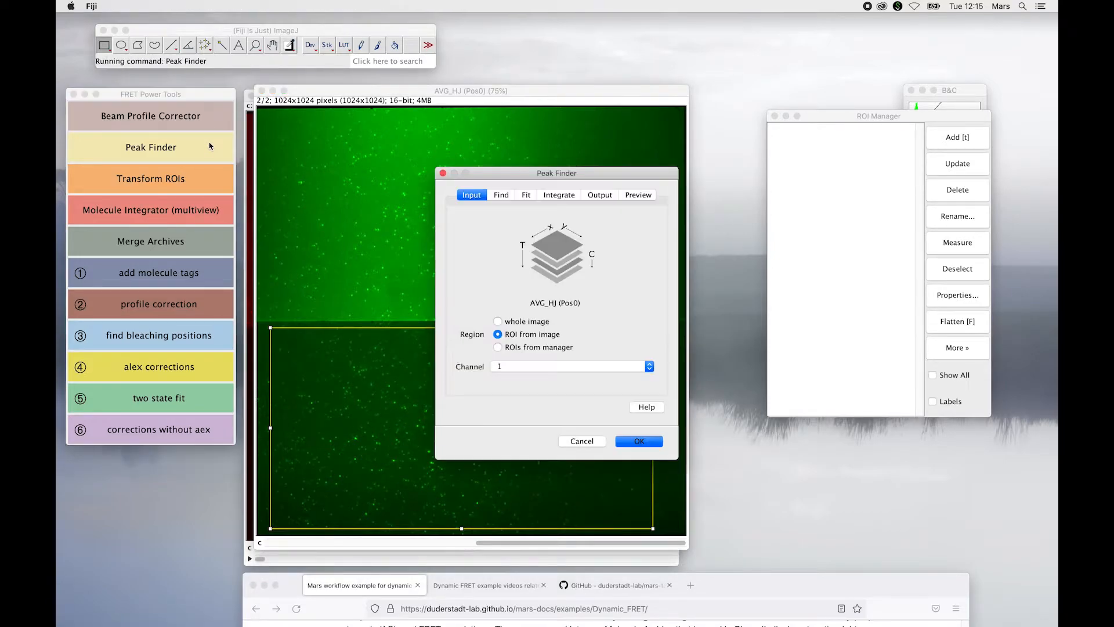
click(510, 197)
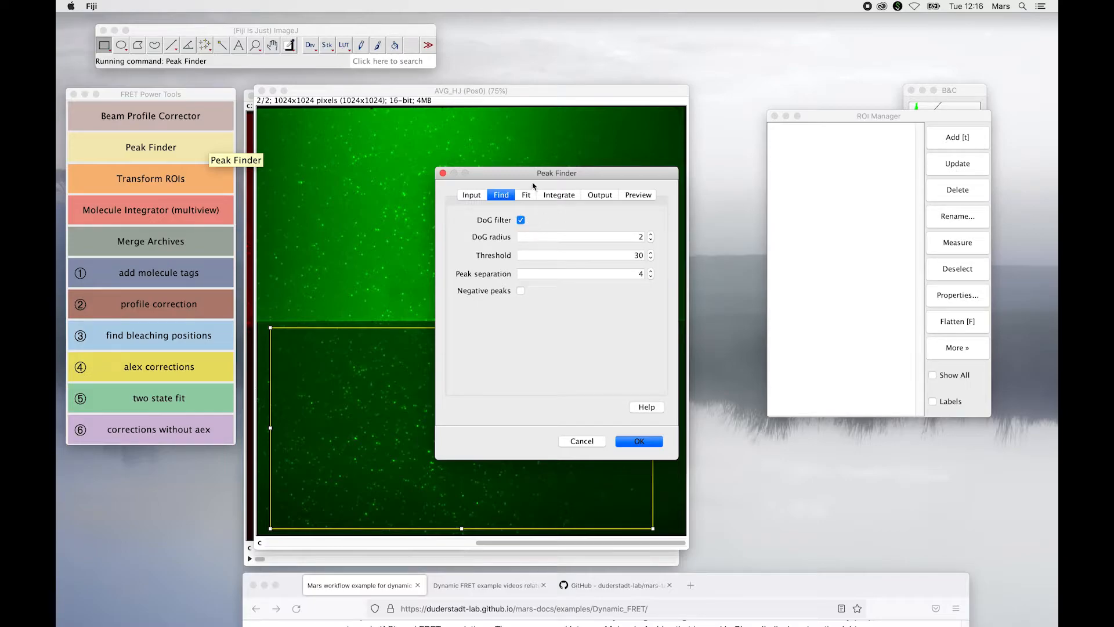
click(526, 195)
click(576, 196)
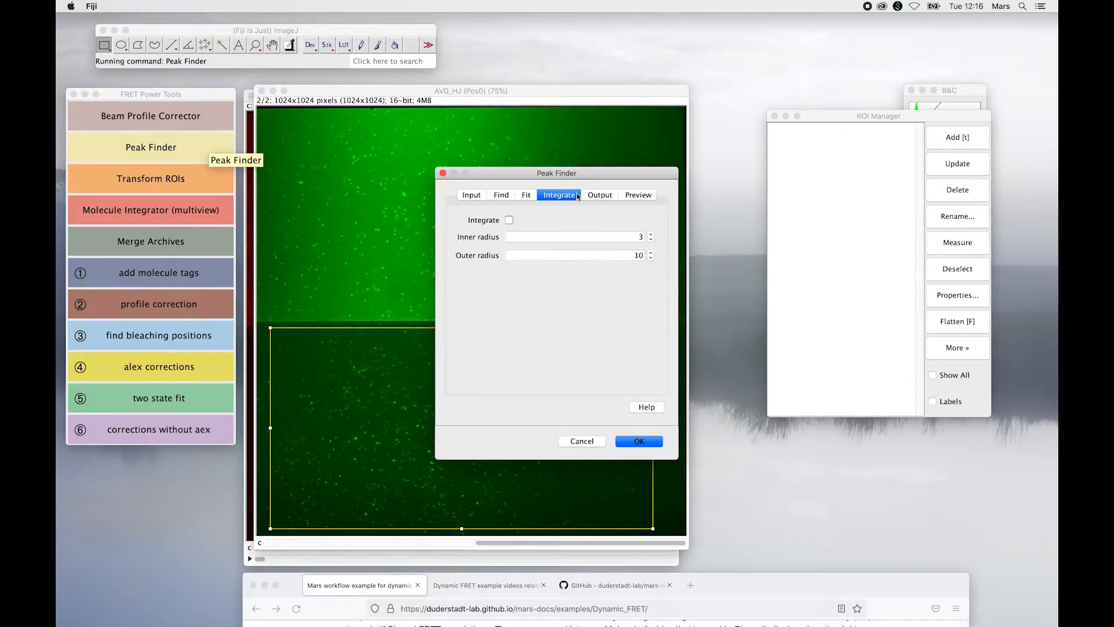
click(599, 195)
click(637, 195)
click(506, 220)
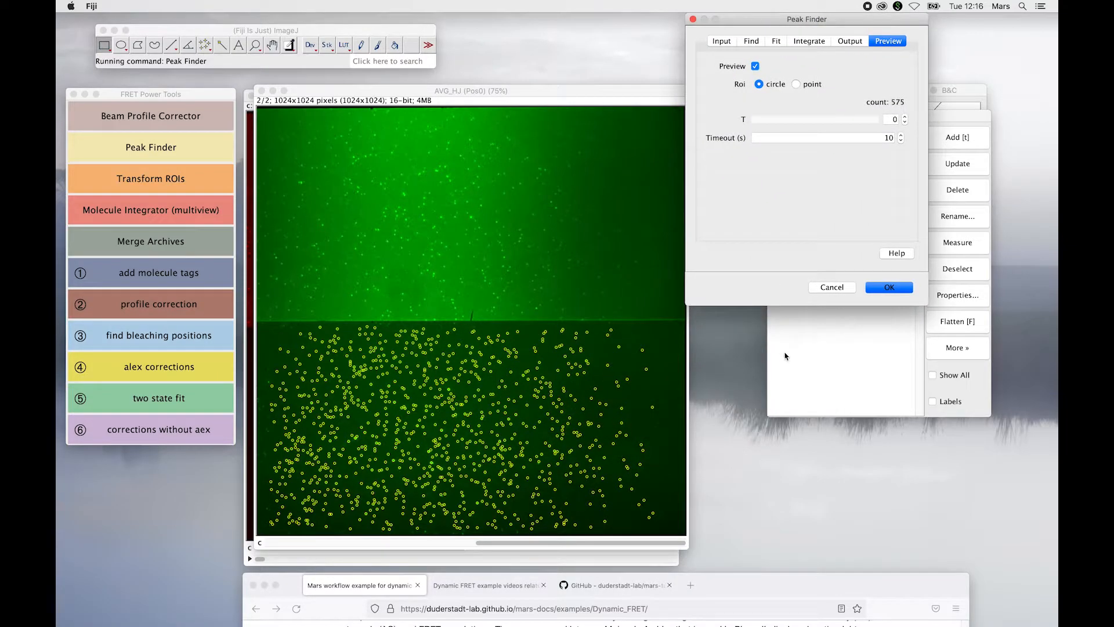
click(889, 287)
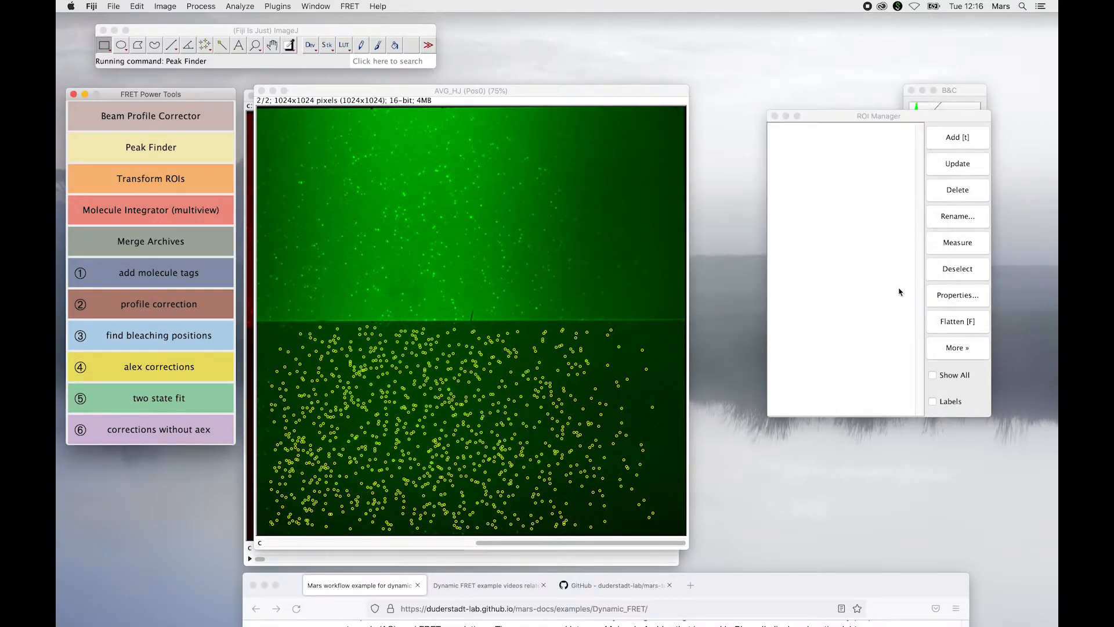
click(592, 247)
click(592, 248)
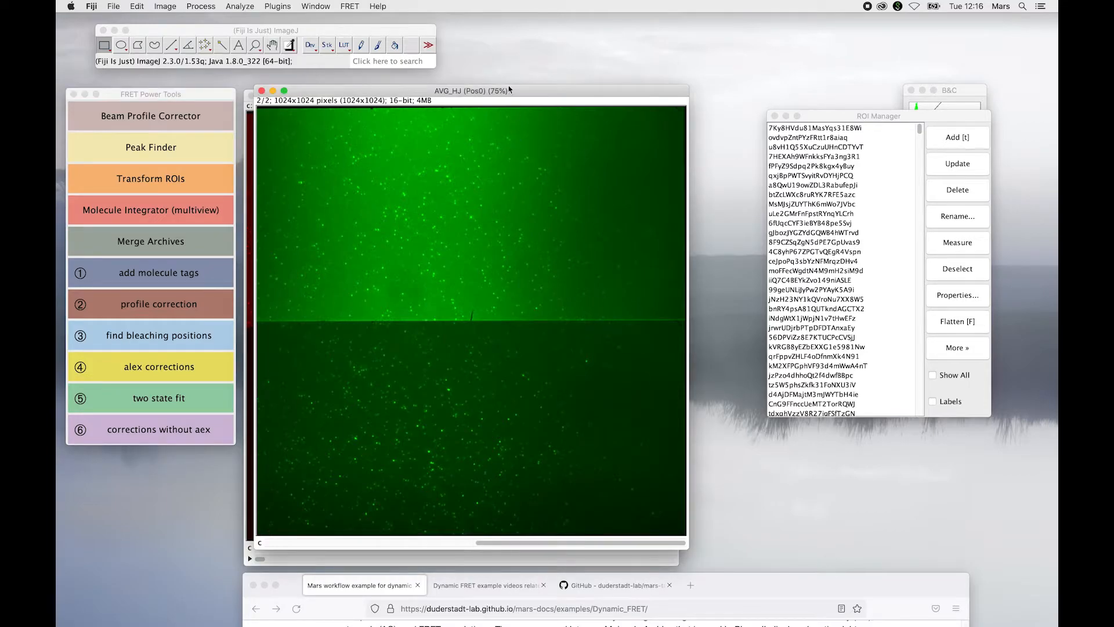
- Start Transform ROIs on the AVG_HJ (Pos0) image and enable the inverse transformation
click(155, 181)
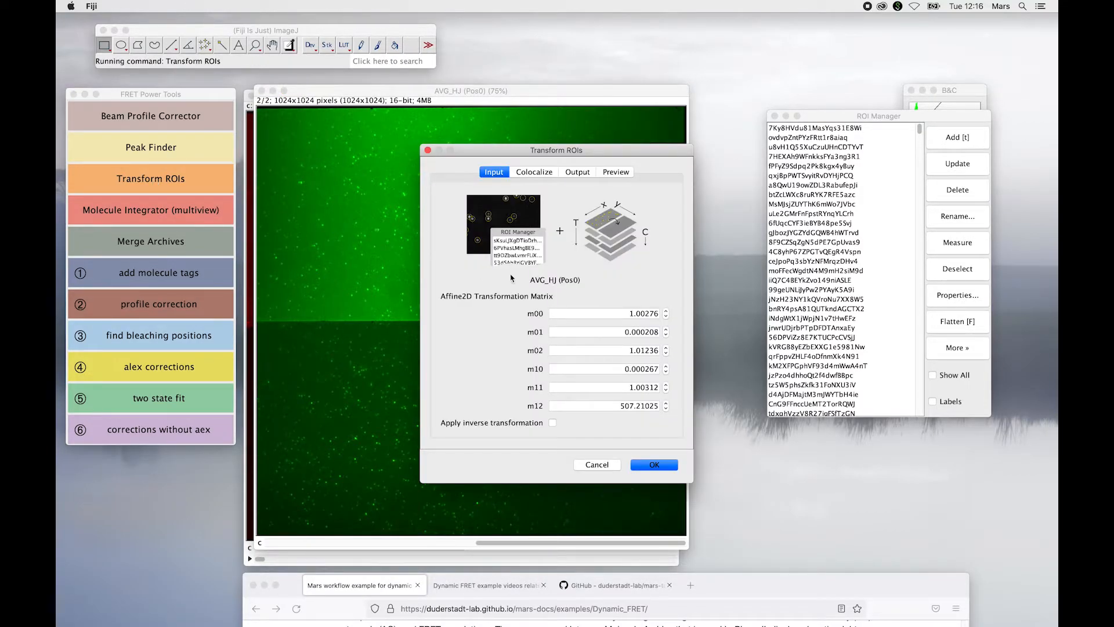
drag(502, 151, 700, 170)
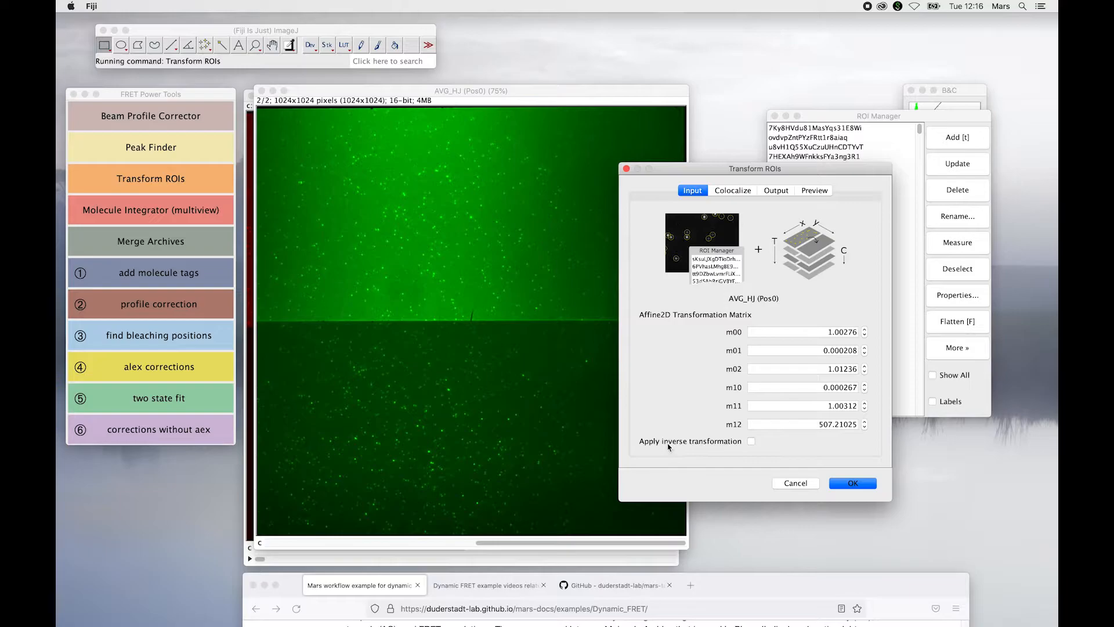
click(750, 443)
- Turn off colocalization and the removal of colocalizing ROIs, and preview the transformed ROIs on the image
click(746, 193)
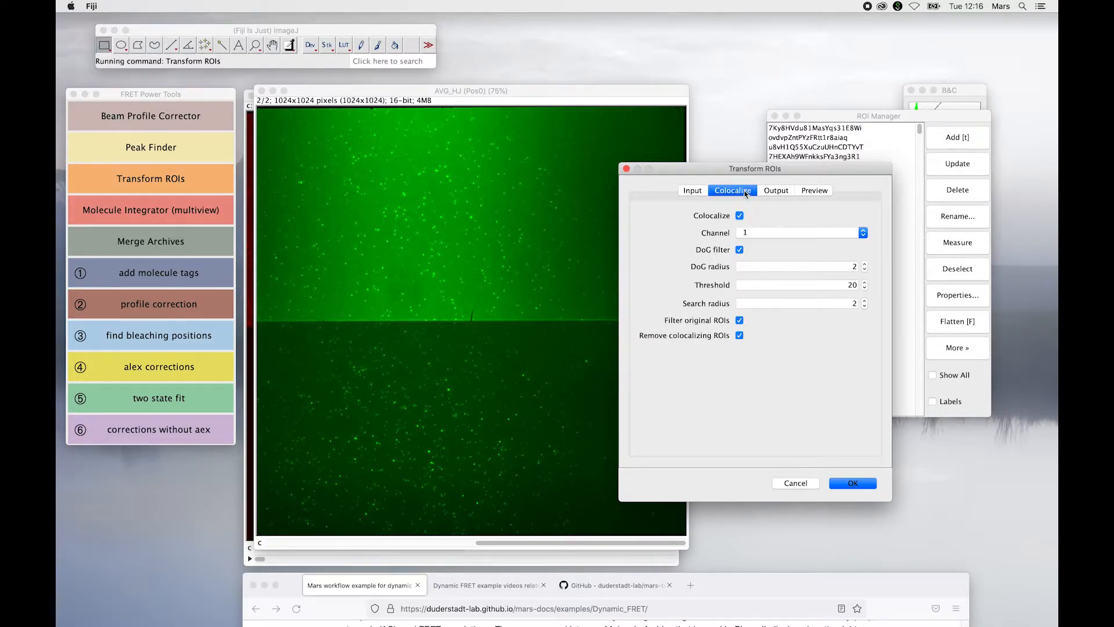
click(739, 337)
click(740, 216)
click(813, 195)
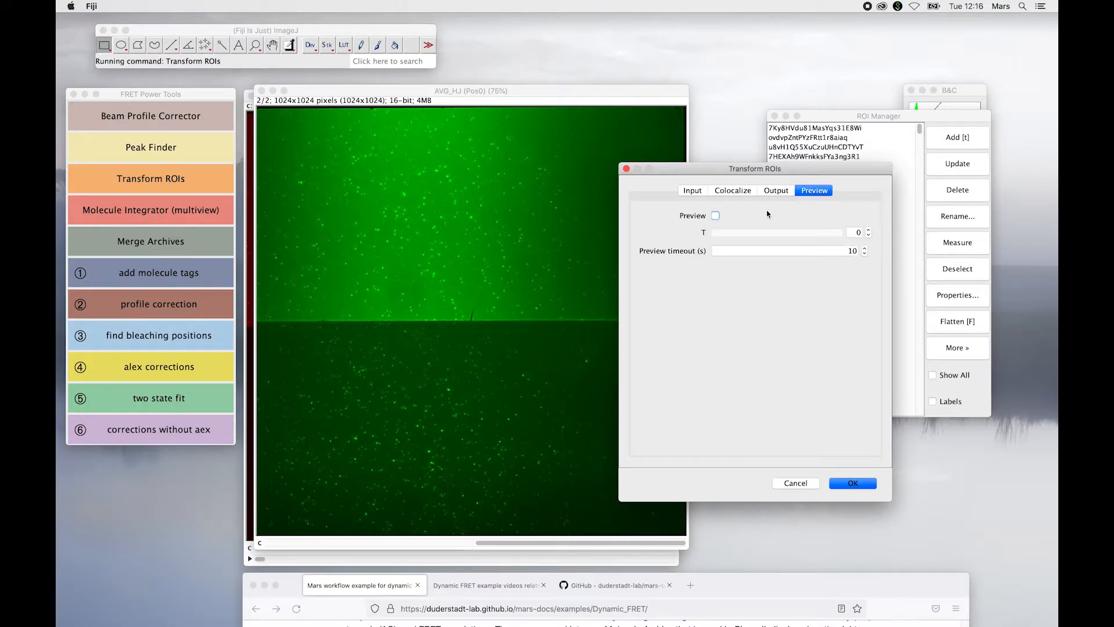
click(716, 216)
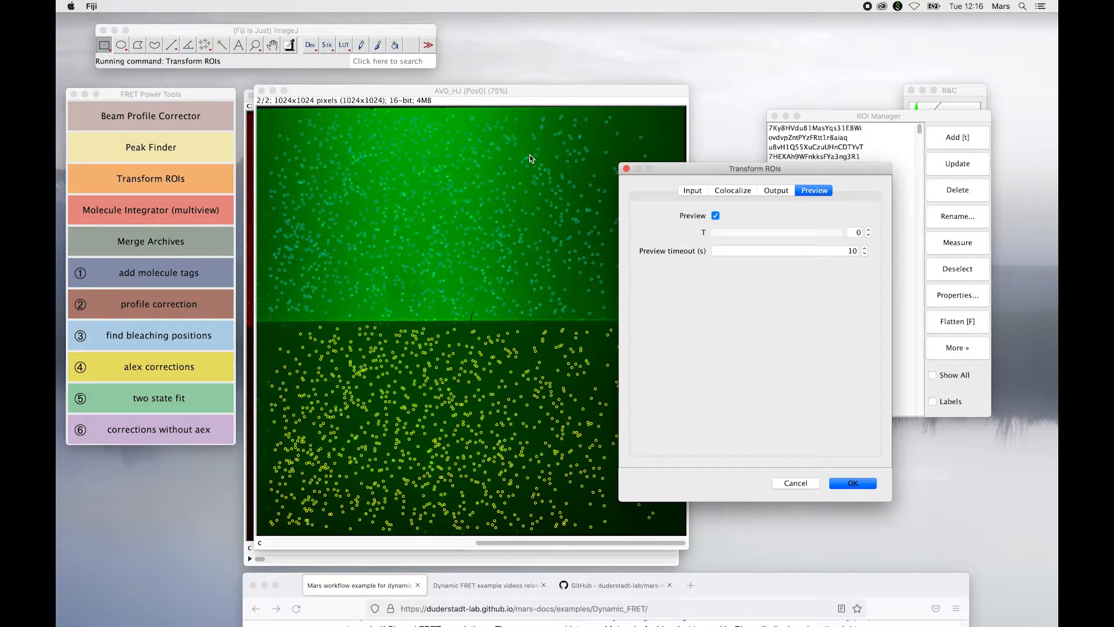
- Set the ROI transformation to go from region Green to region Red
click(786, 196)
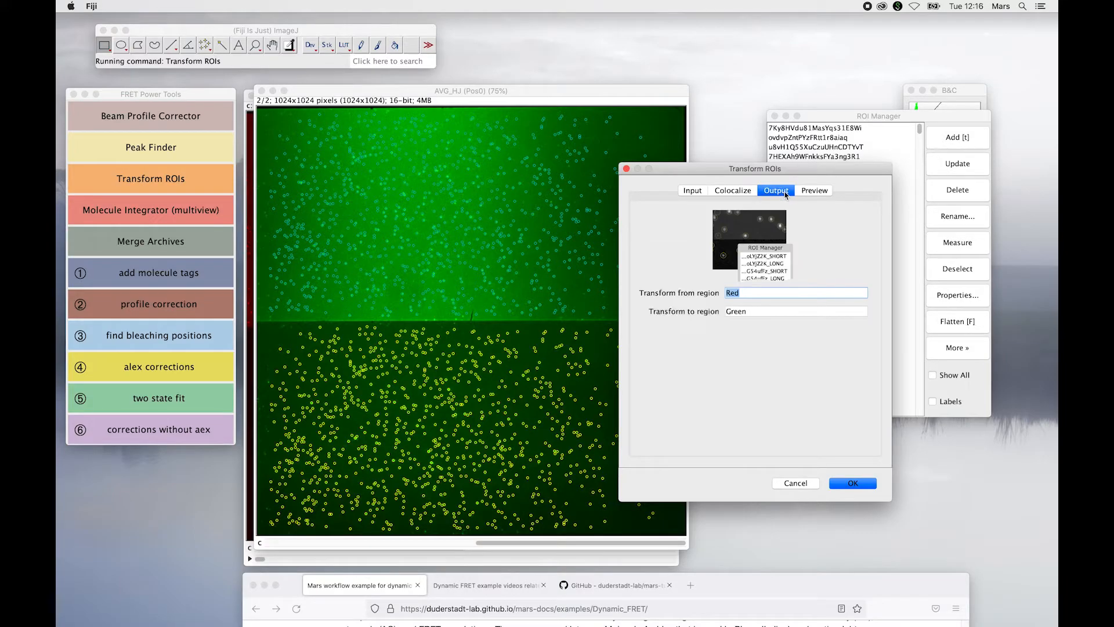
click(758, 293)
drag(744, 294, 695, 299)
text(Green)
key(Tab)
text(Re)
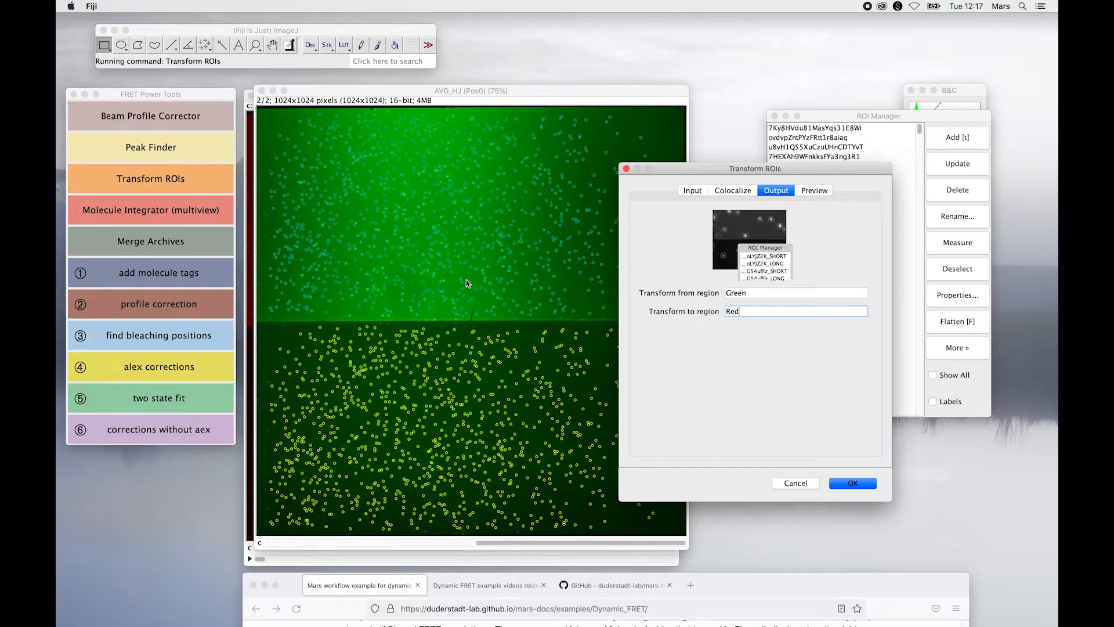
- Enable colocalization in channel 1 and the removal of colocalizing ROIs, and run the ROI transformation
click(719, 192)
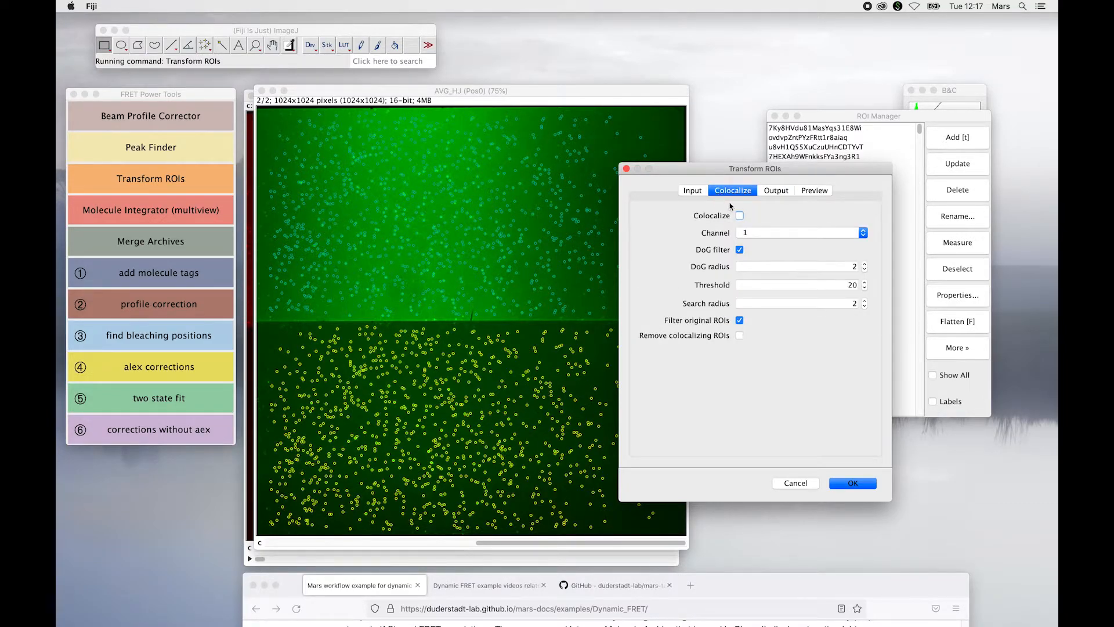
click(740, 217)
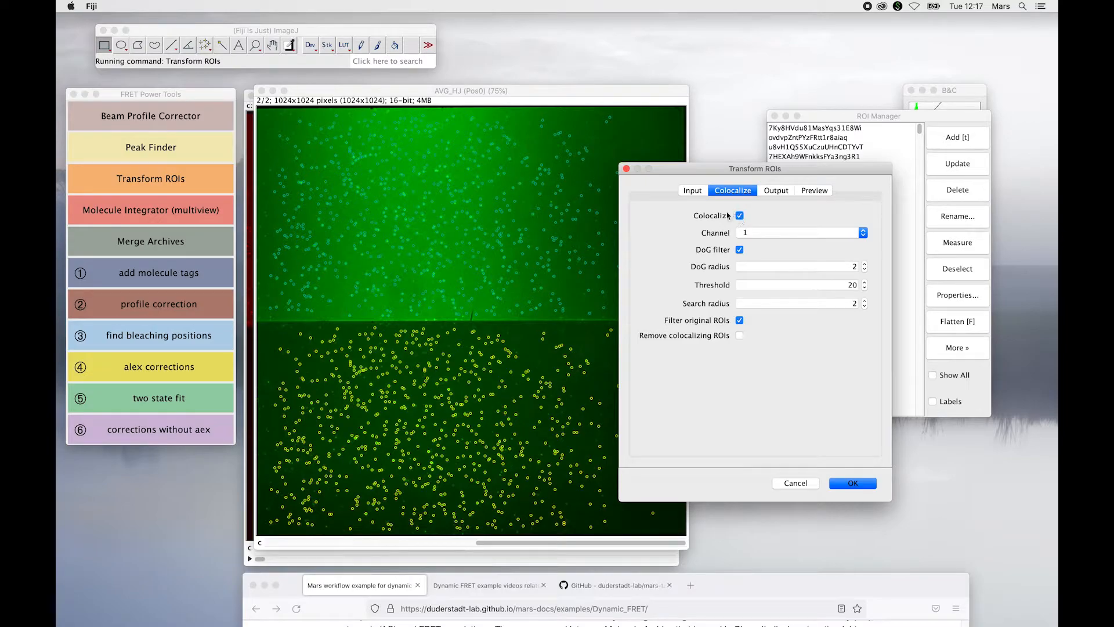
drag(688, 172, 734, 185)
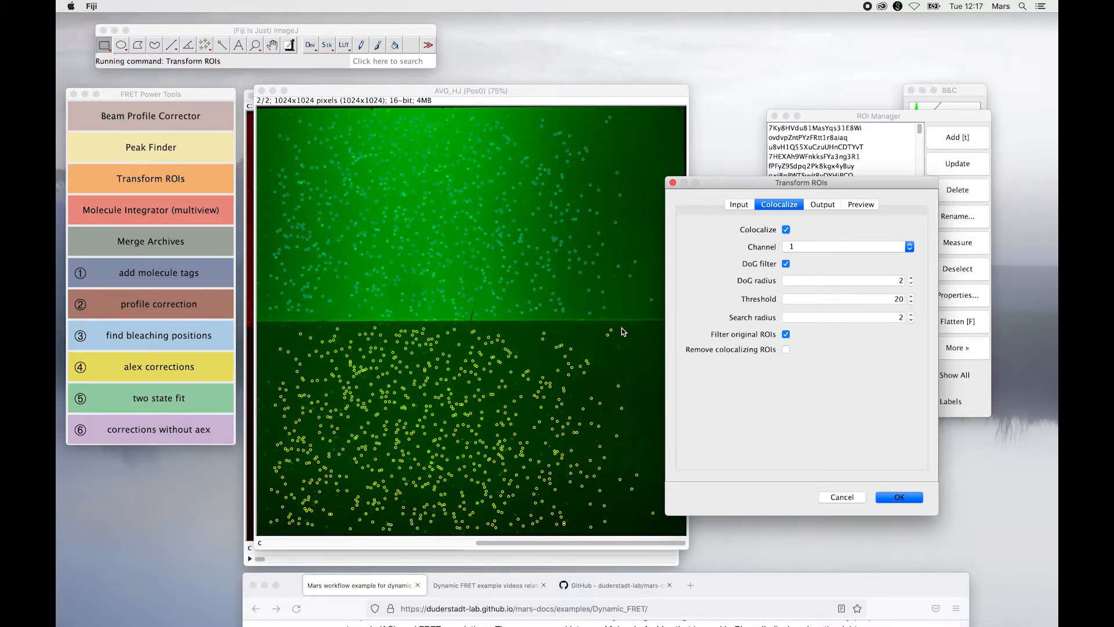
click(786, 350)
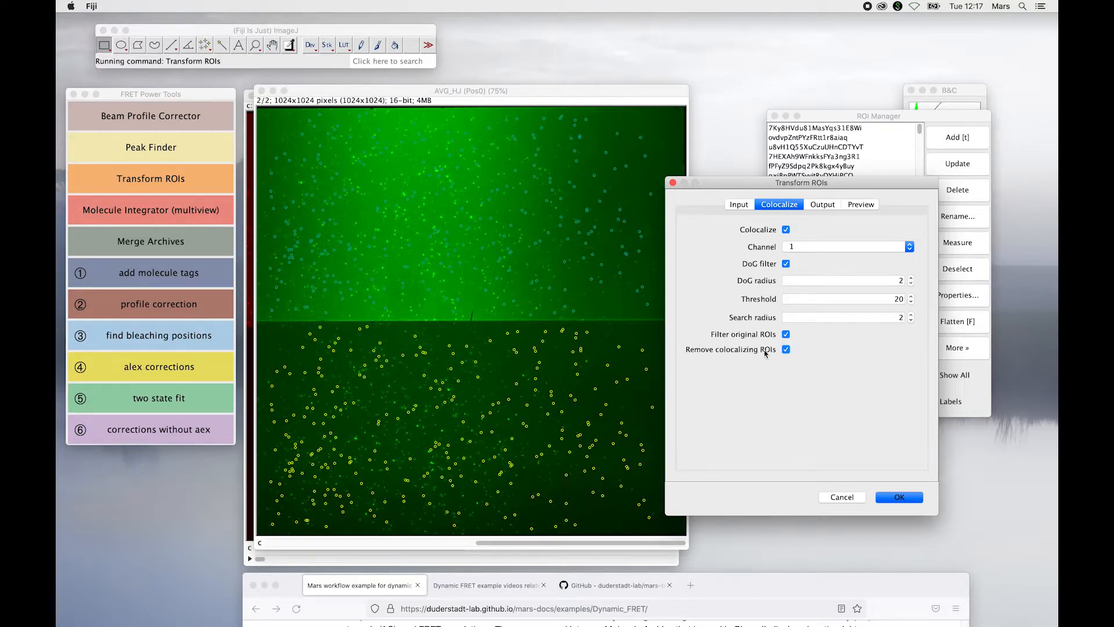
click(910, 501)
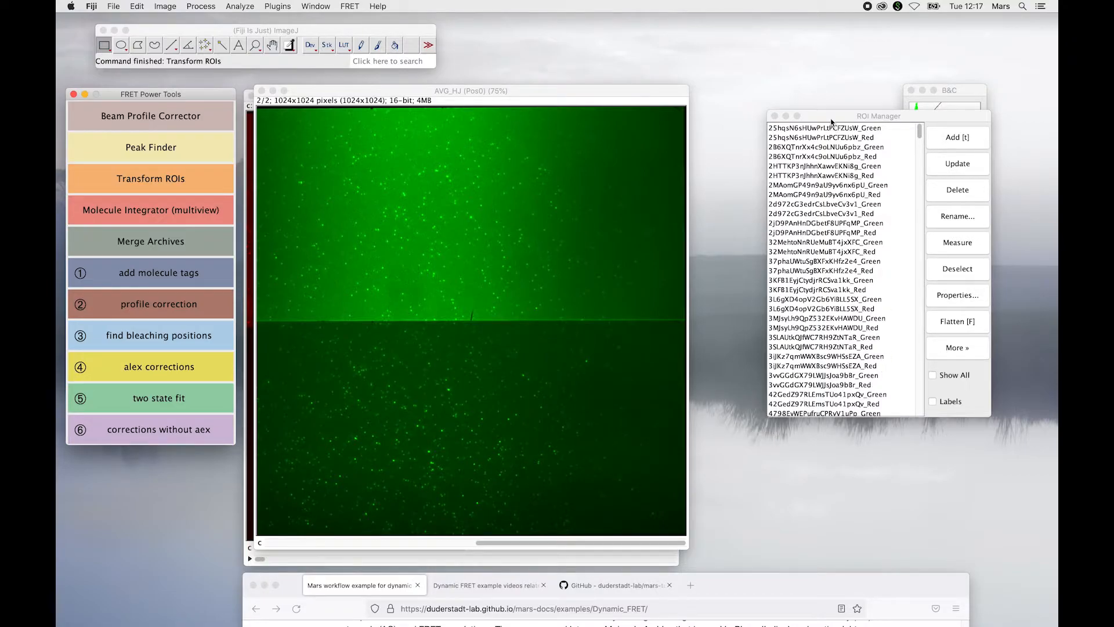
- Run the multiview Molecule Integrator on HJ (Pos0) with inner radius 3, outer radius 12, Red for 637 and All for 532
drag(830, 119, 793, 129)
drag(428, 91, 478, 124)
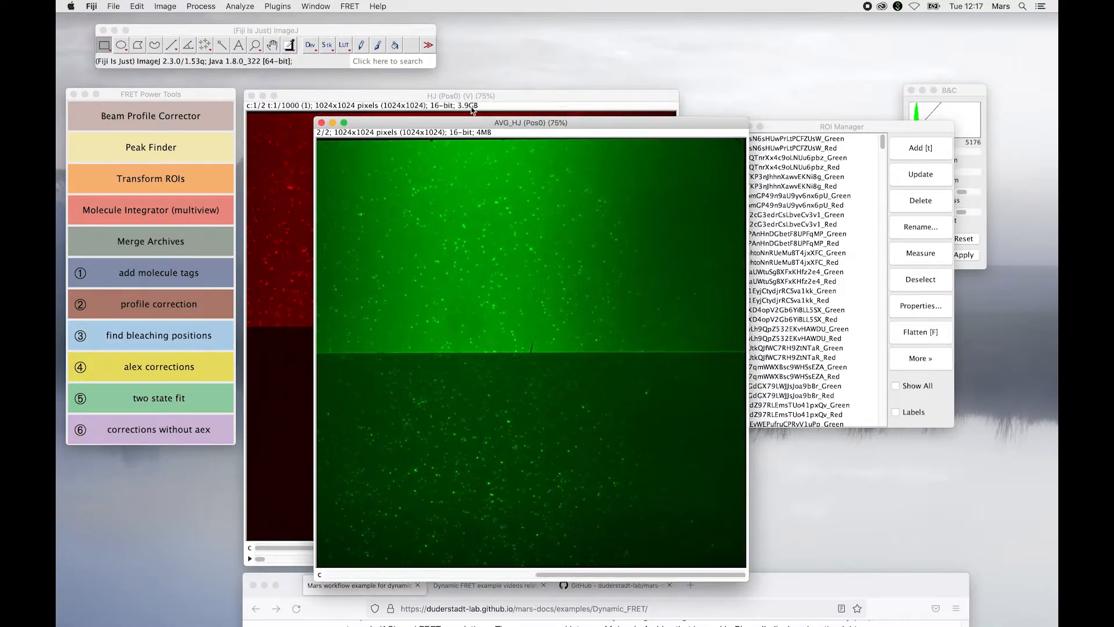
click(469, 96)
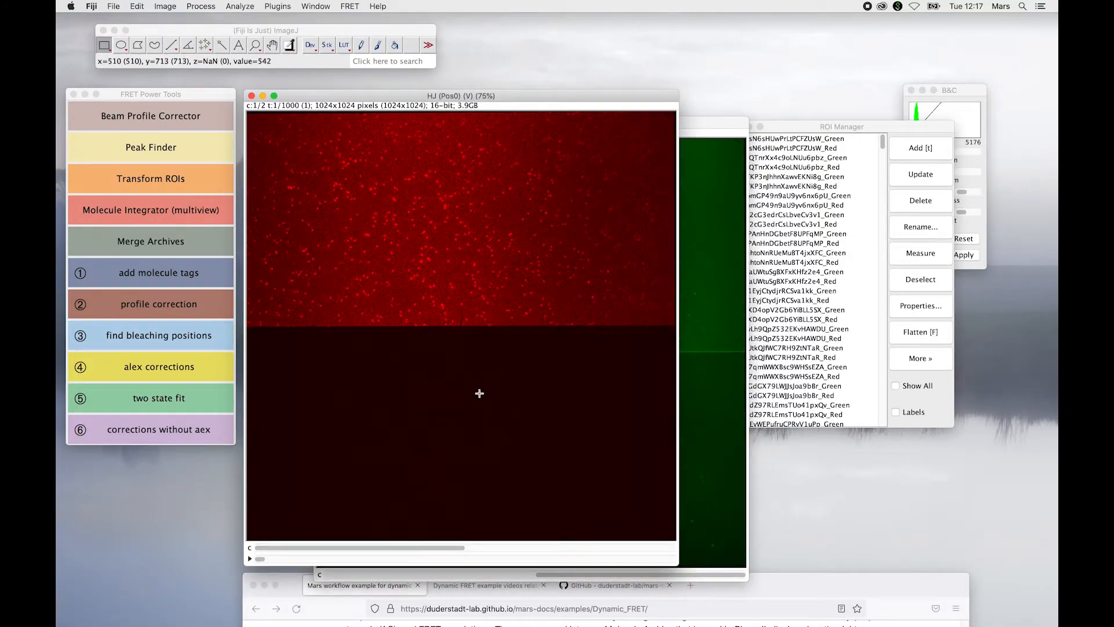
click(95, 212)
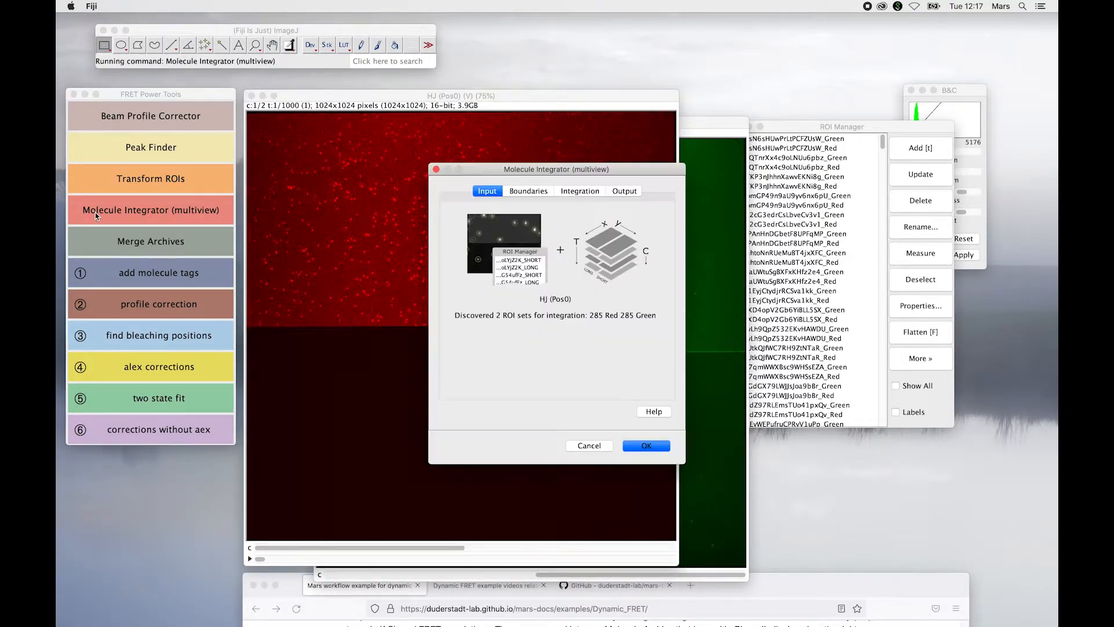
click(529, 193)
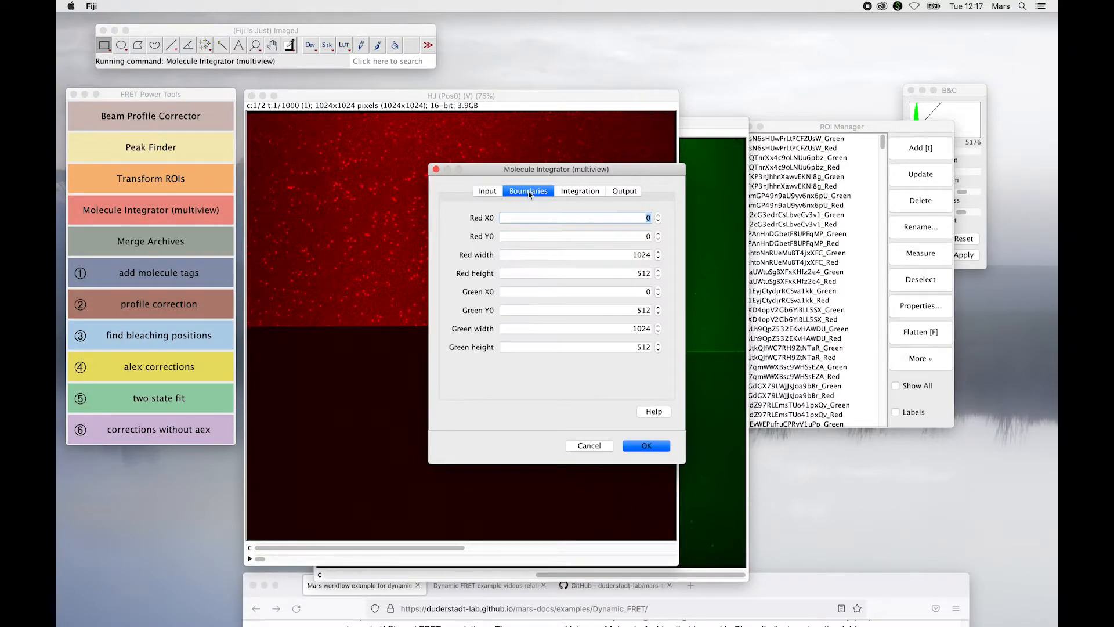
click(581, 193)
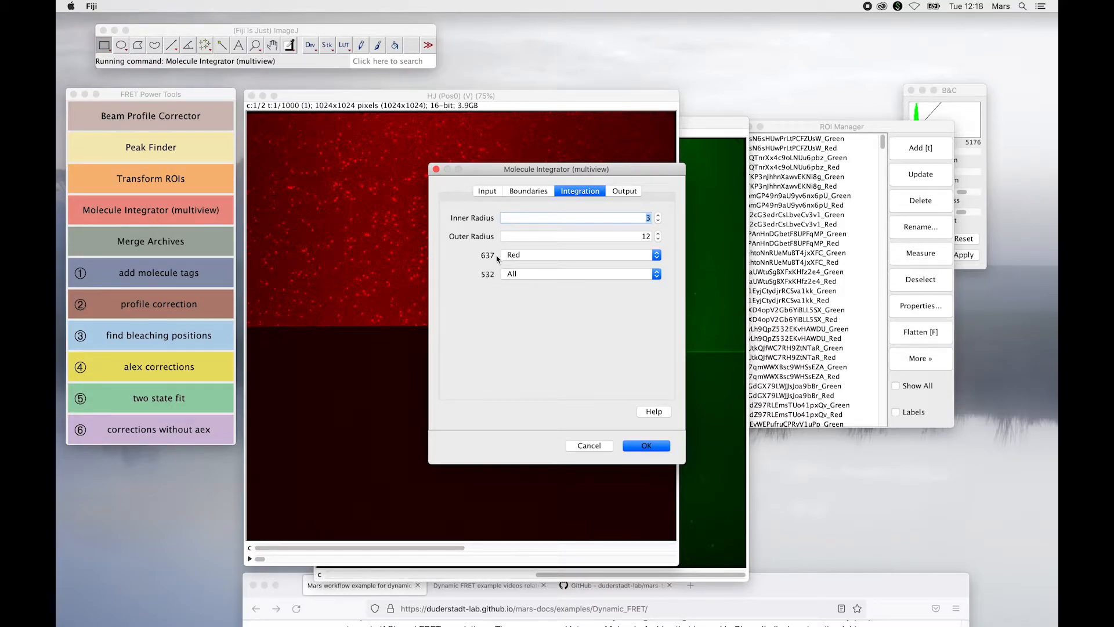
click(626, 192)
click(646, 443)
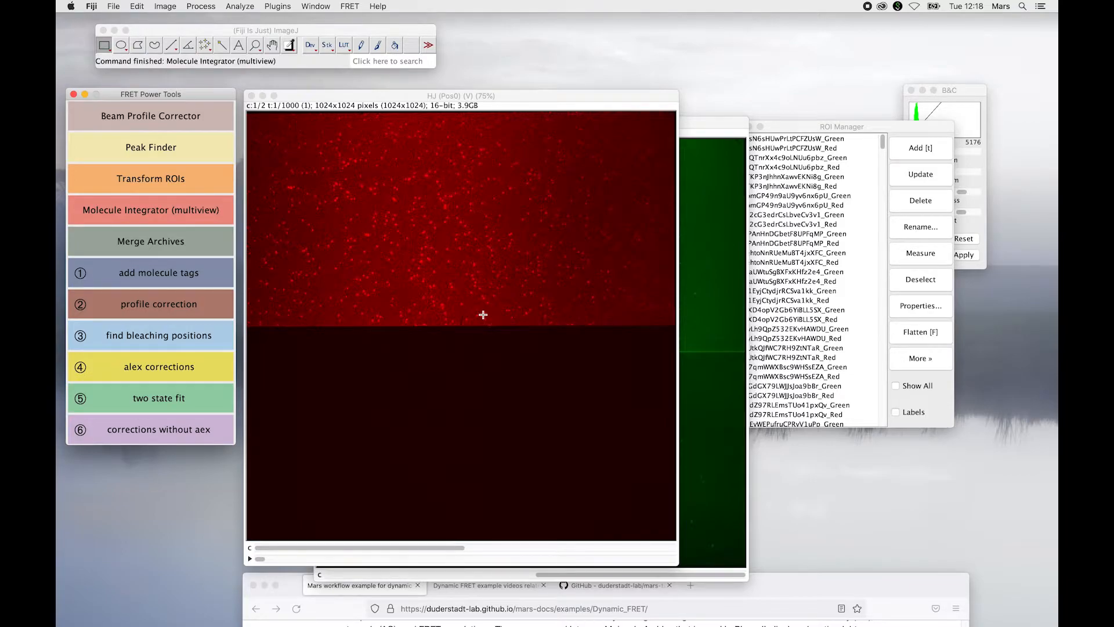
- Tag the metadata record of the new molecule archive with DO
click(351, 127)
click(353, 127)
click(374, 145)
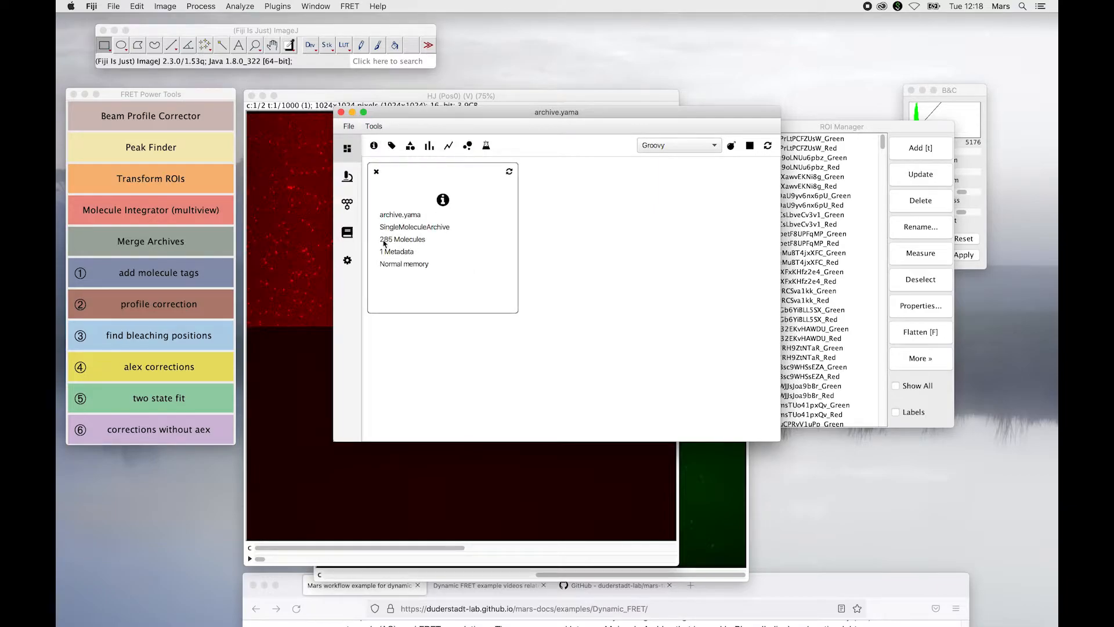
click(347, 177)
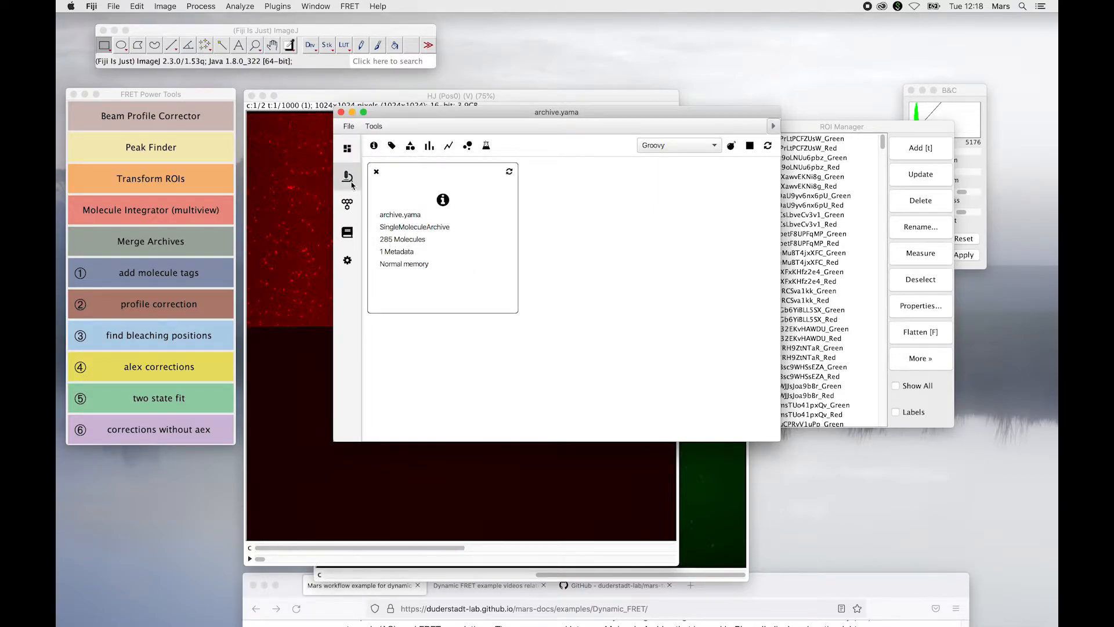
drag(589, 192, 498, 192)
click(729, 241)
text(DO)
key(Return)
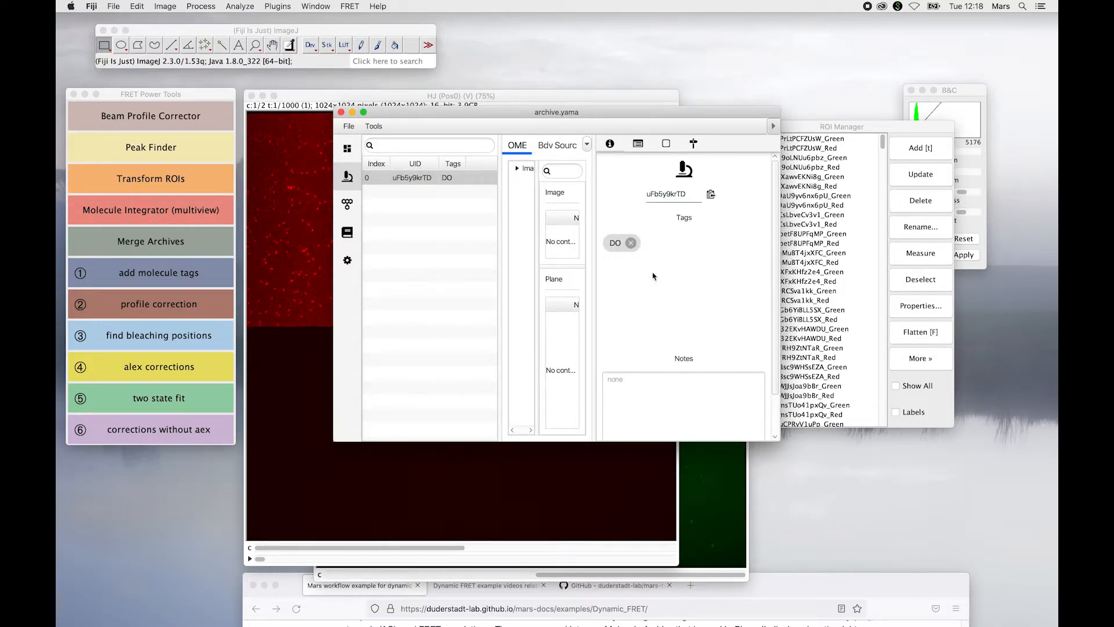
- Check the molecule records, save the archive as DO_archive.yama in the HJ_Archives folder and close its window
click(347, 204)
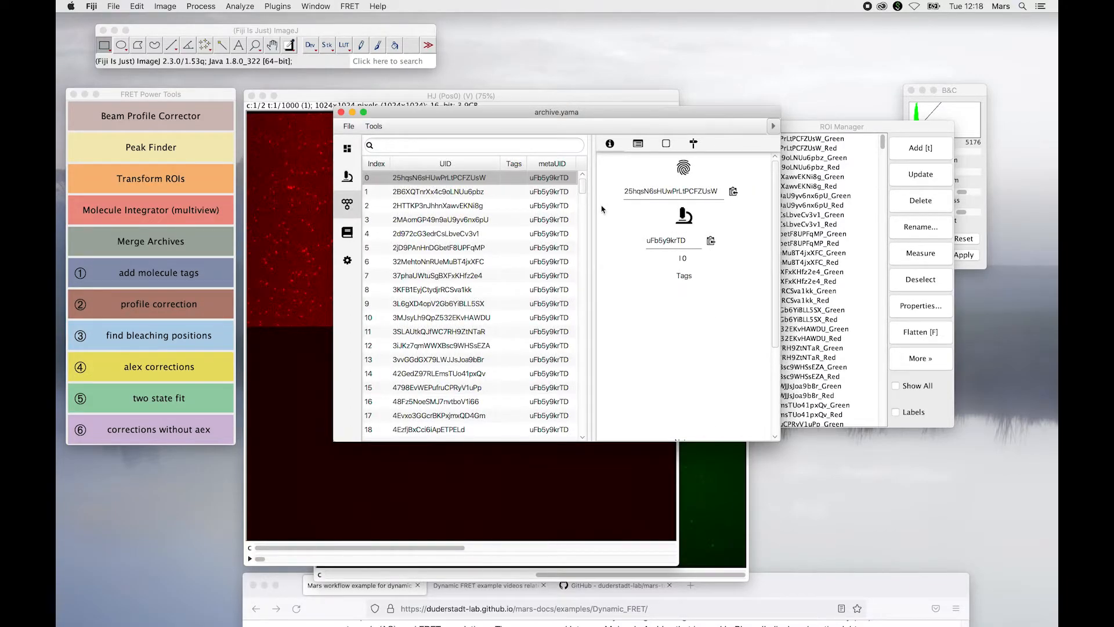
drag(590, 209, 493, 209)
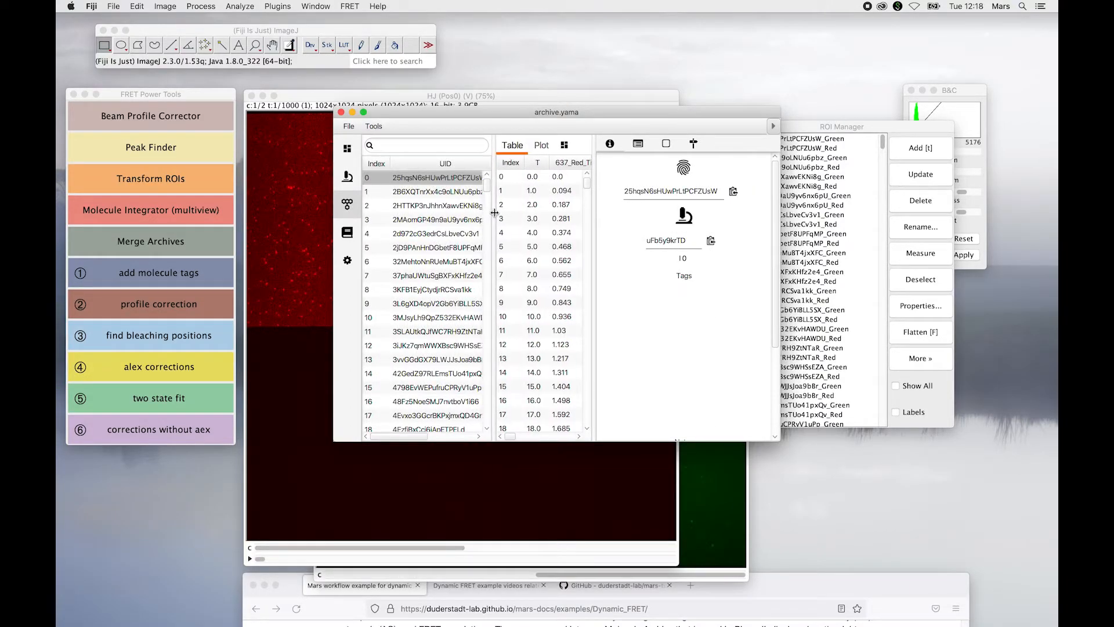
click(349, 126)
click(358, 145)
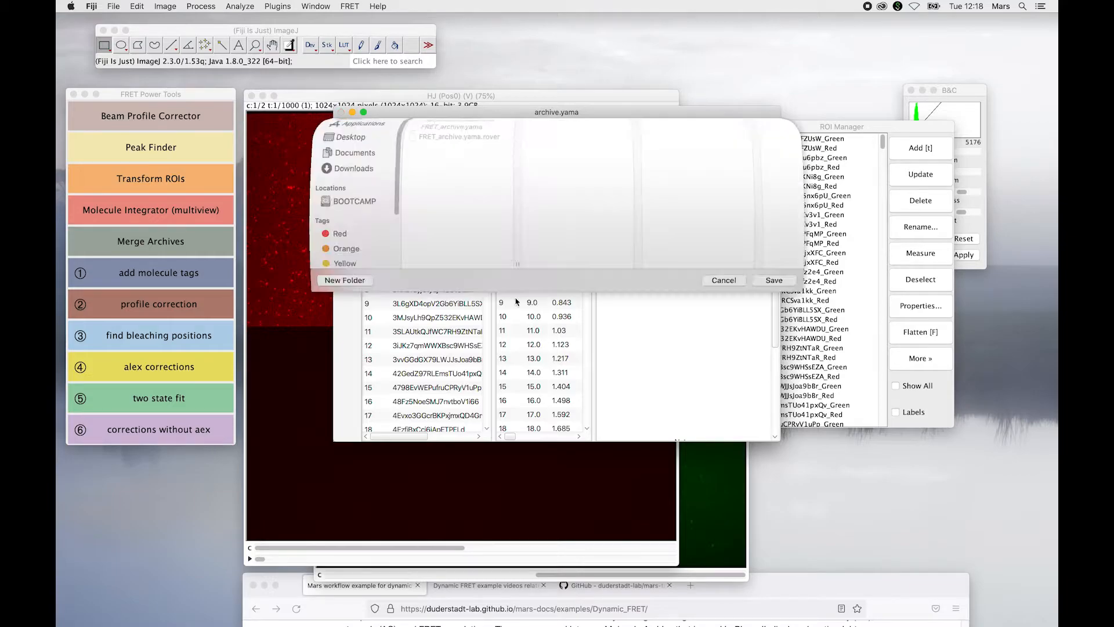
click(507, 135)
text(D)
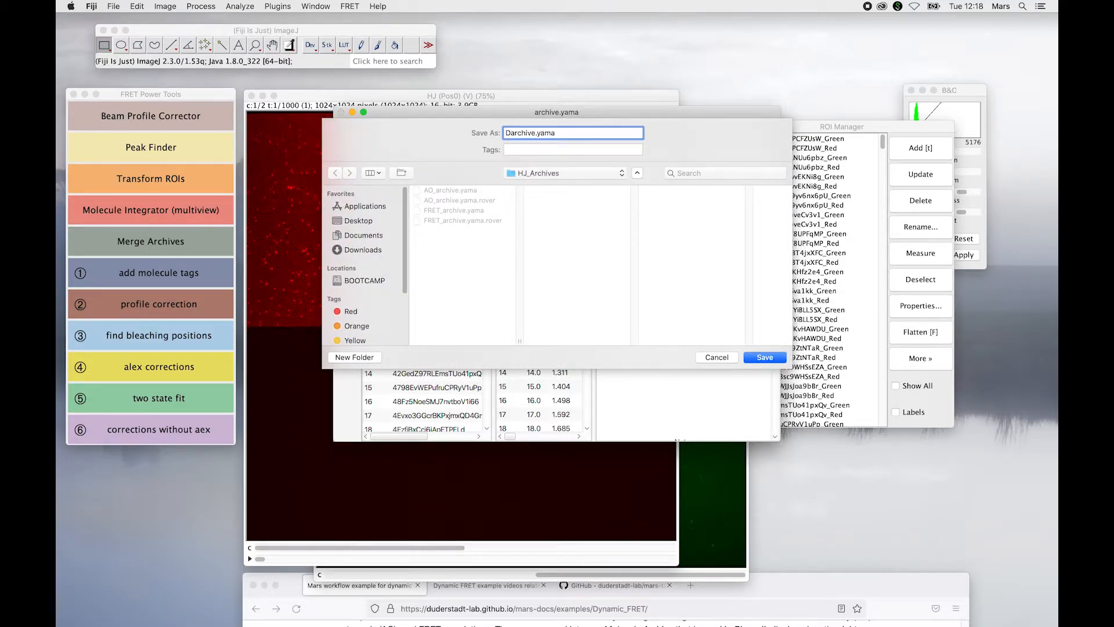
text(O_)
key(Return)
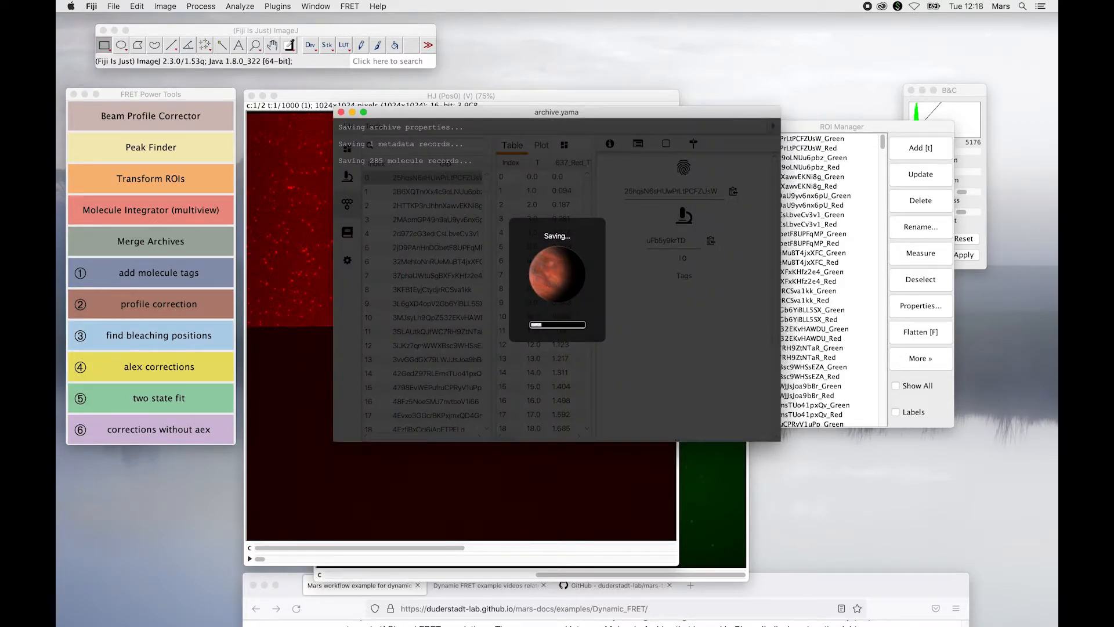
click(351, 125)
click(341, 112)
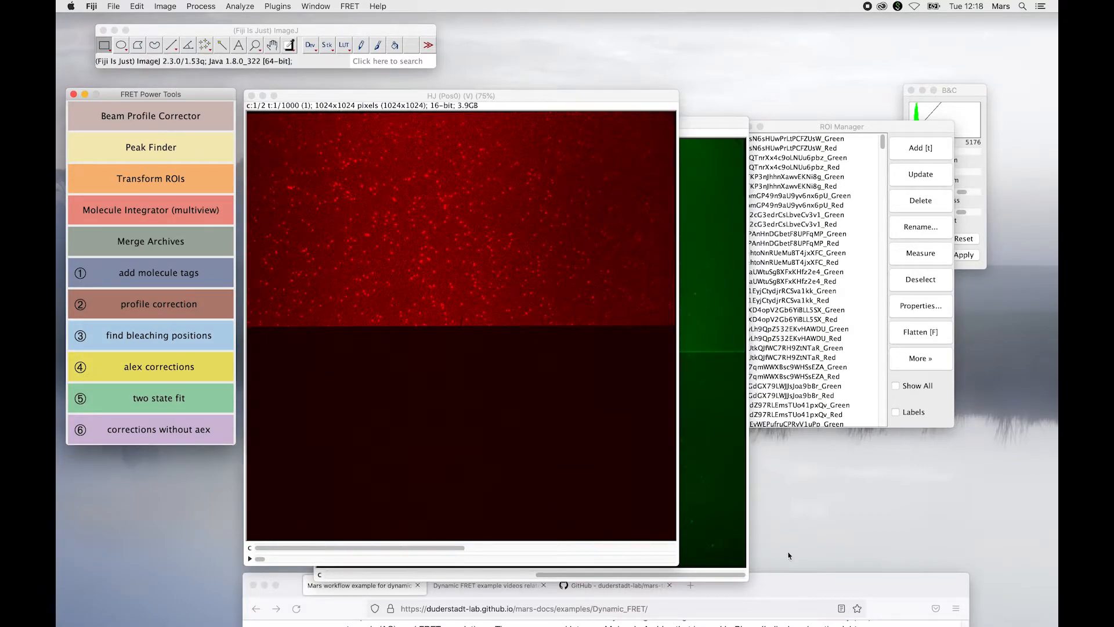
- Switch to Firefox and check the workflow diagram for the step that merges the FRET, AO and DO archives
drag(802, 588, 756, 113)
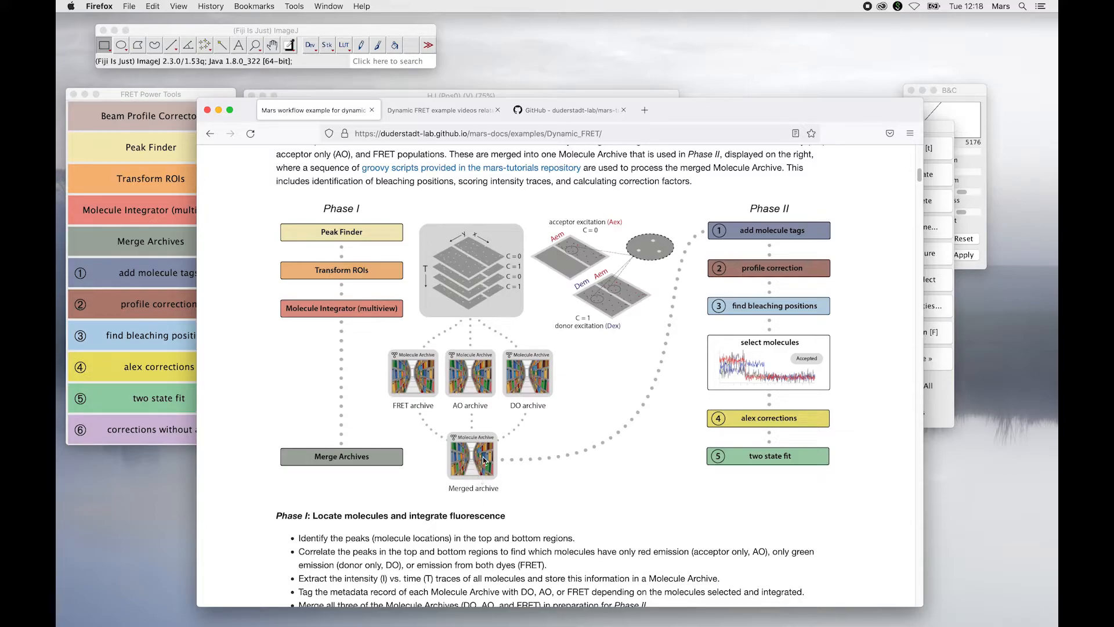
drag(726, 113, 746, 604)
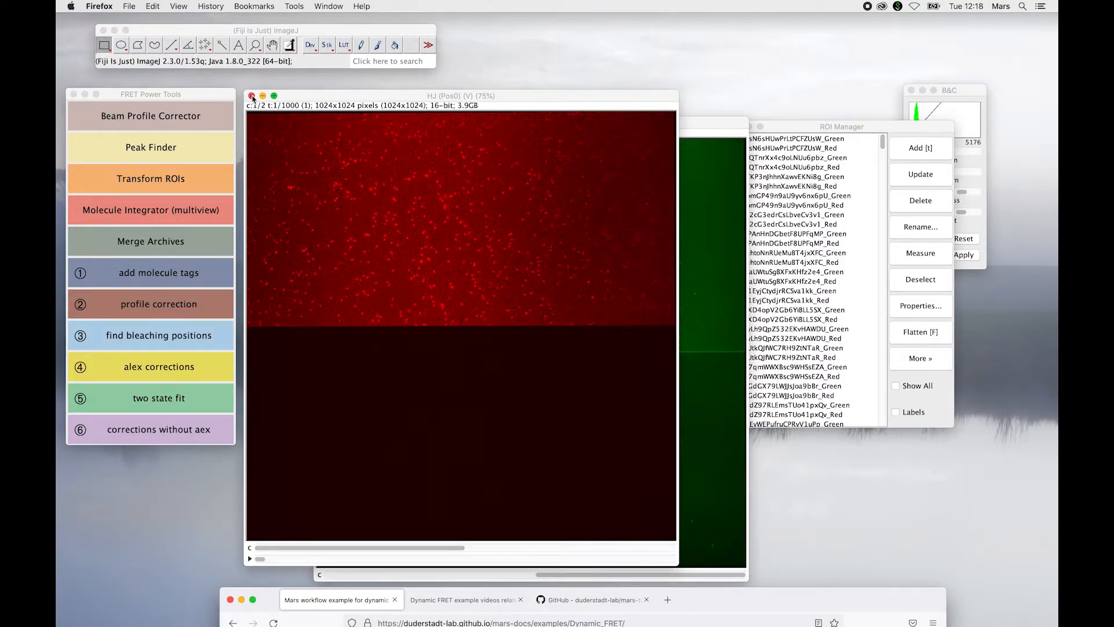
- Close the HJ (Pos0) video and its average projection and delete all ROIs from the ROI Manager
click(252, 96)
drag(412, 125, 377, 103)
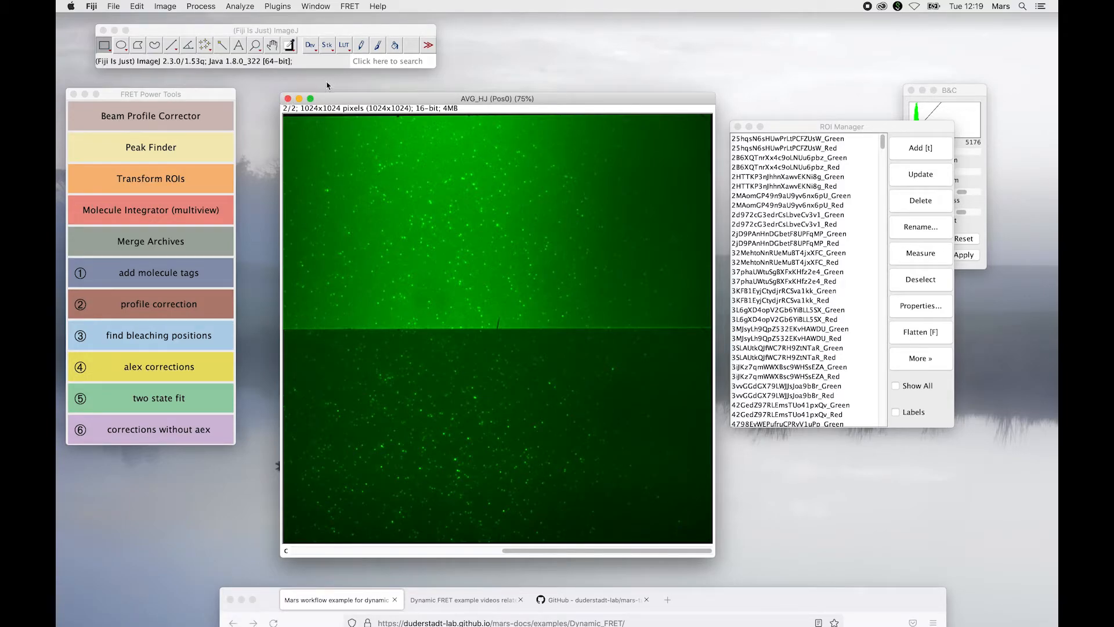
click(288, 99)
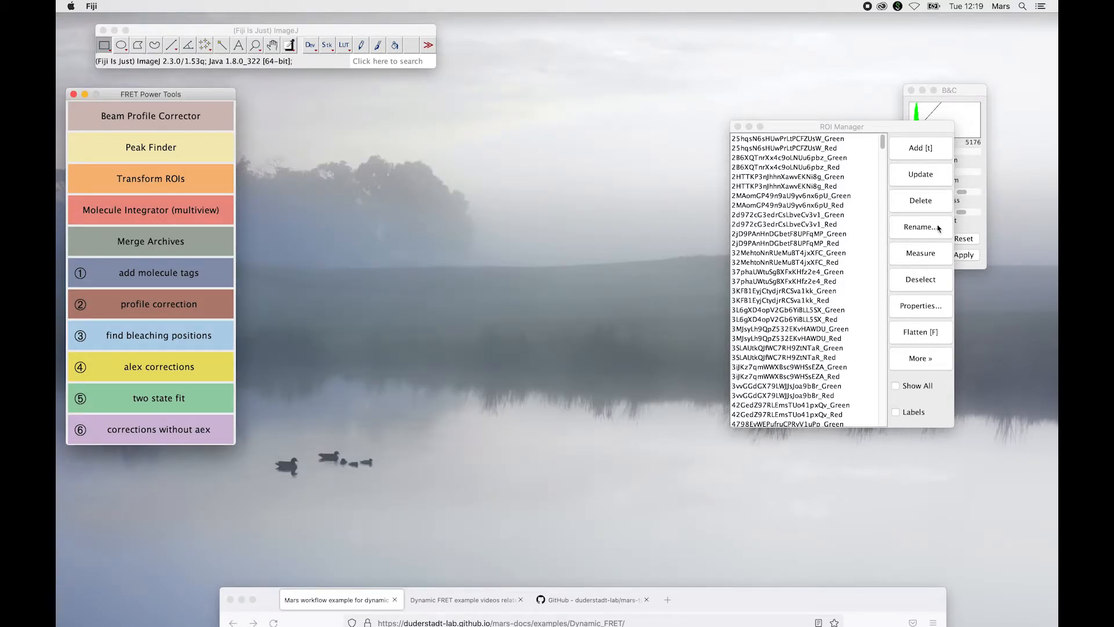
click(921, 200)
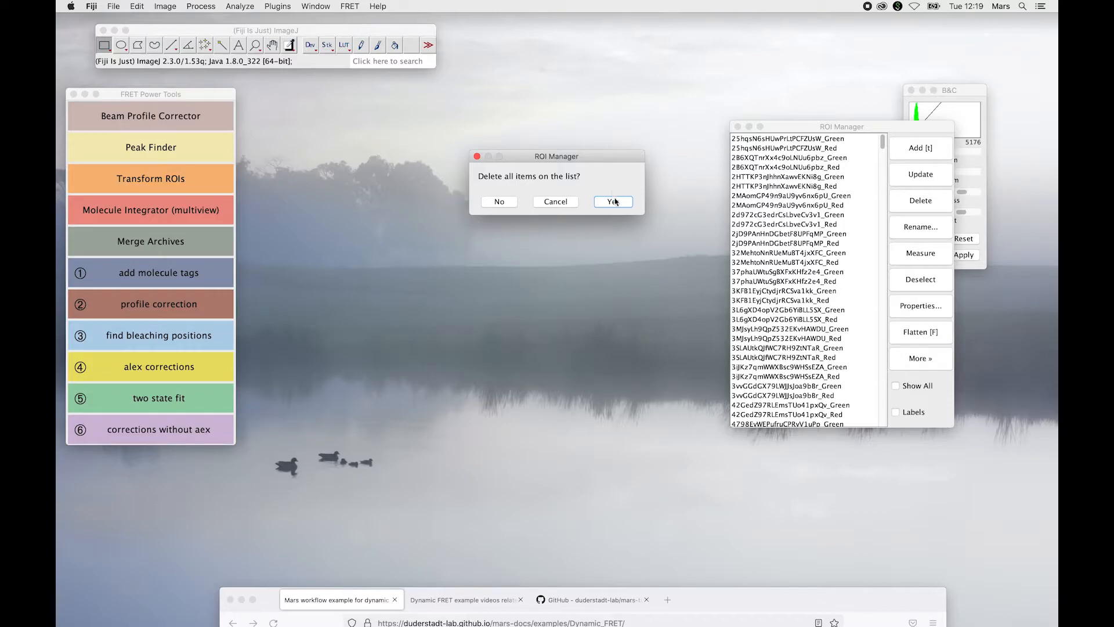
click(613, 201)
drag(834, 129, 742, 83)
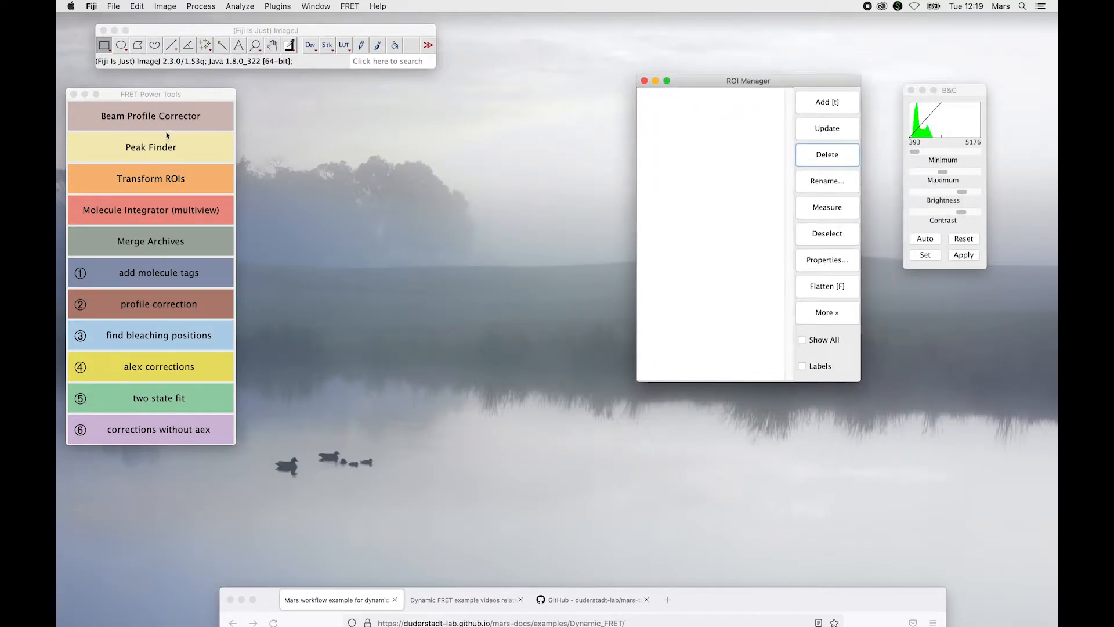
- Run Merge Archives on the HJ_Archives folder in Documents
drag(164, 94, 170, 95)
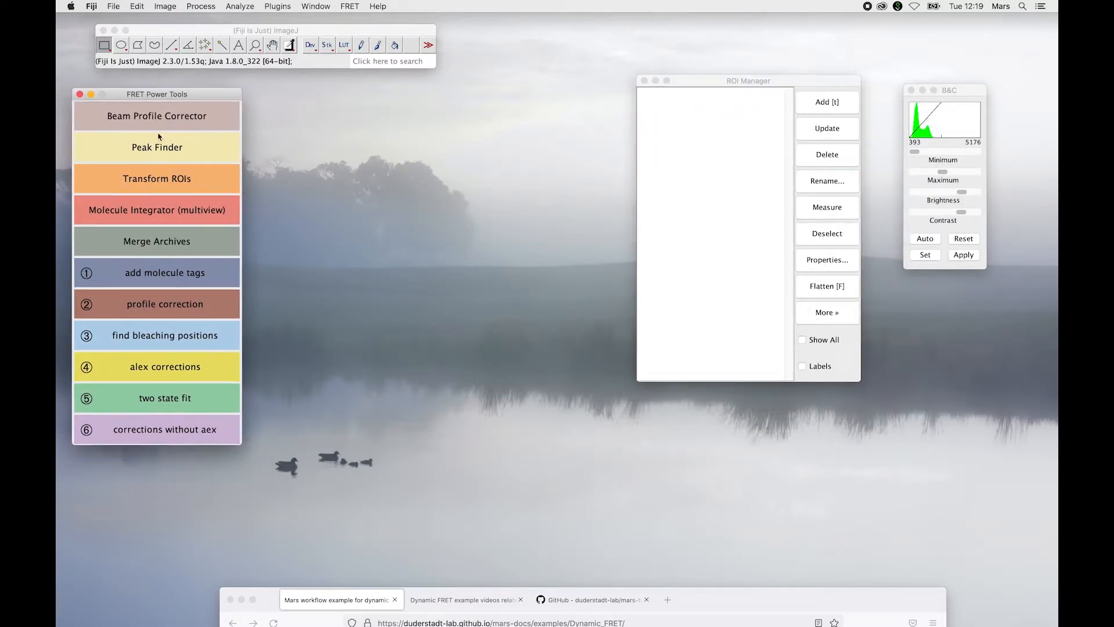
click(172, 250)
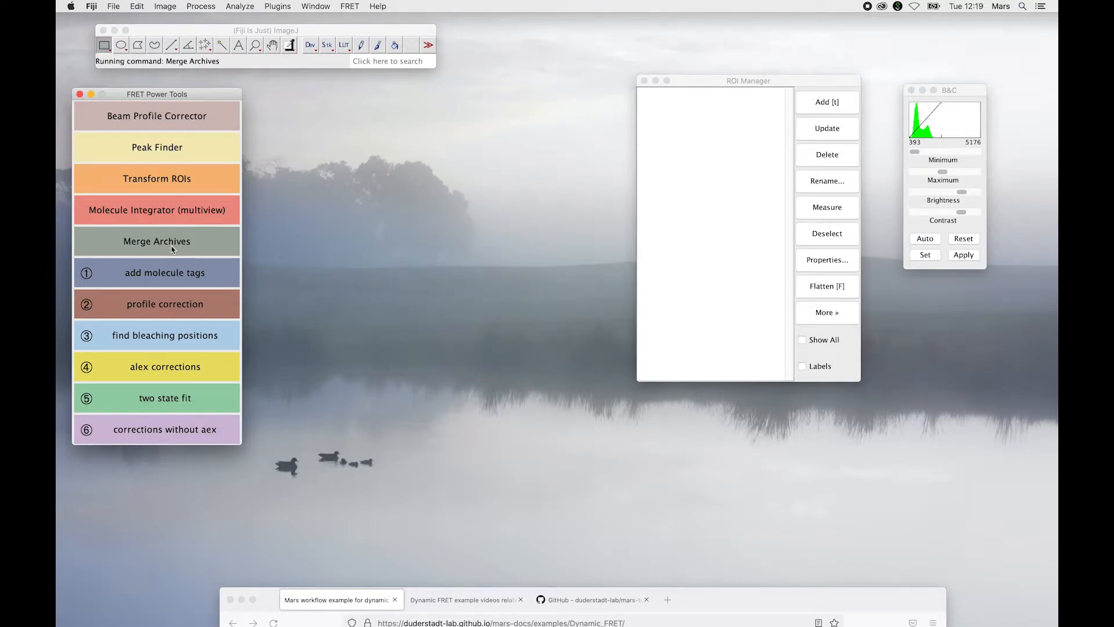
drag(508, 245, 393, 190)
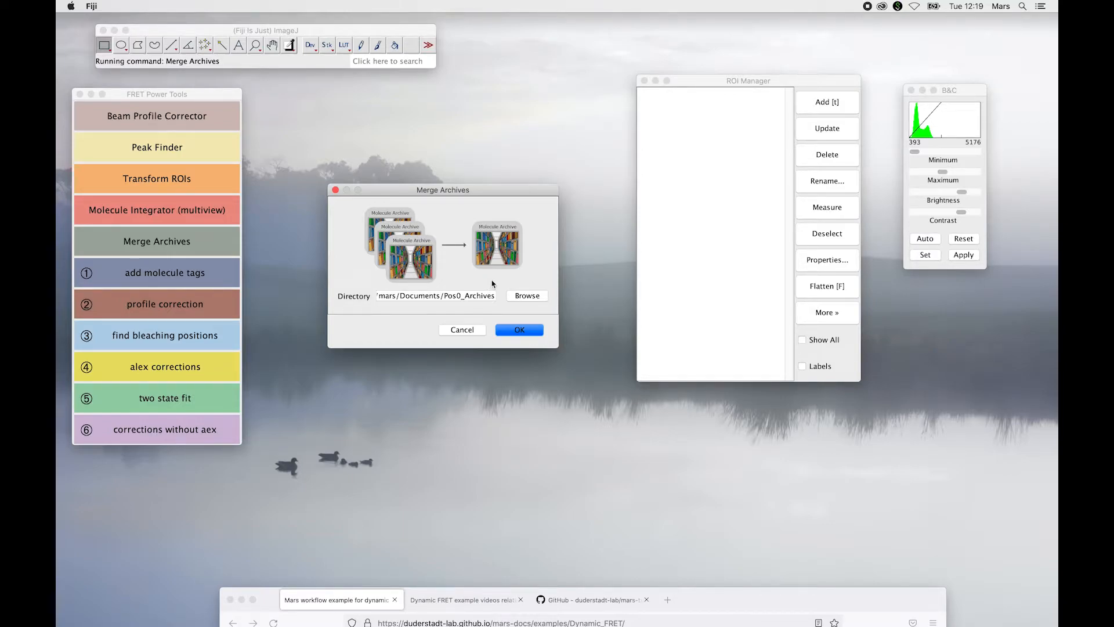
click(516, 296)
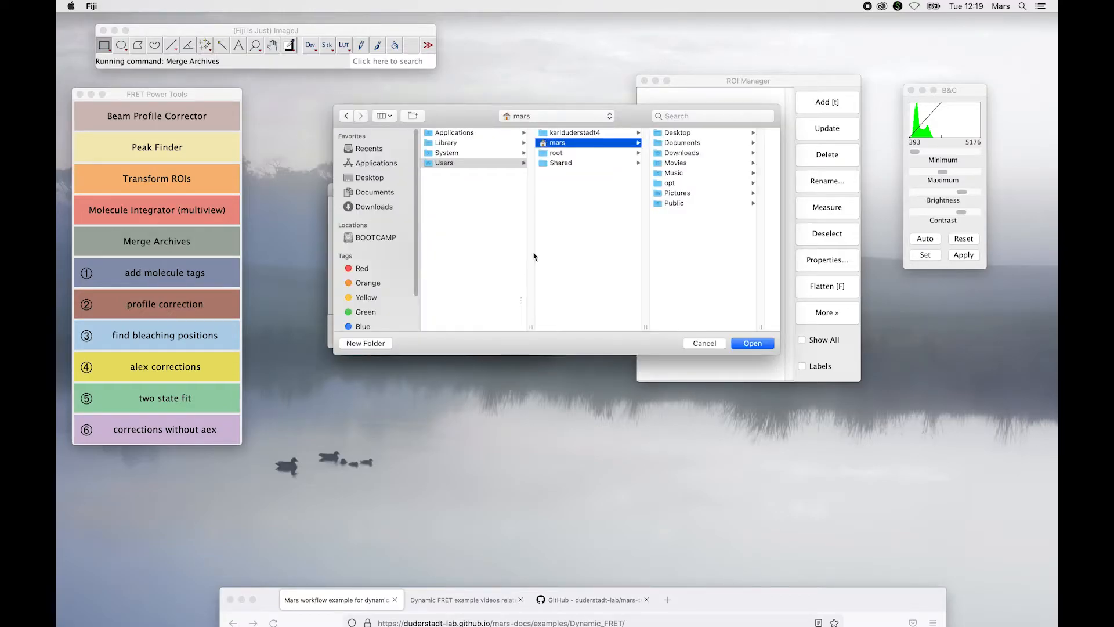
click(690, 144)
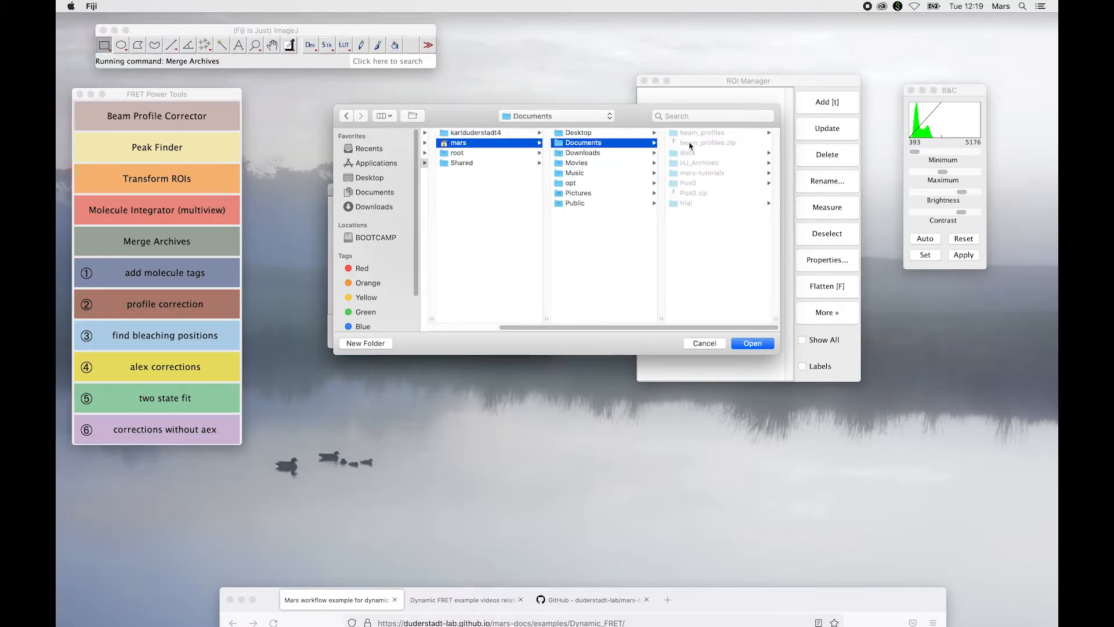
click(712, 163)
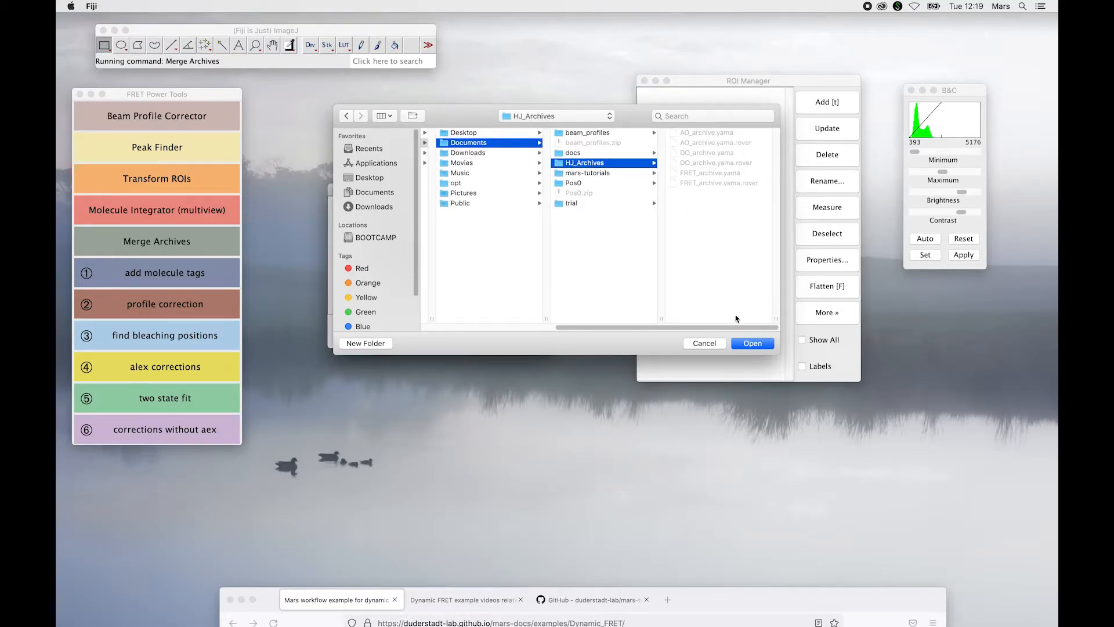
click(751, 345)
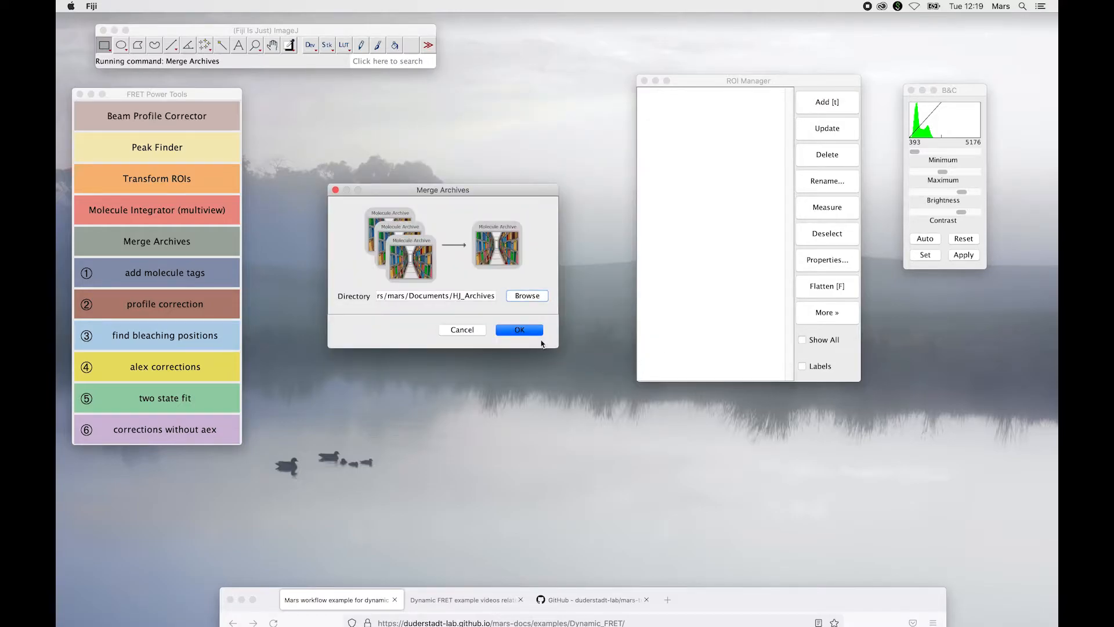
click(529, 330)
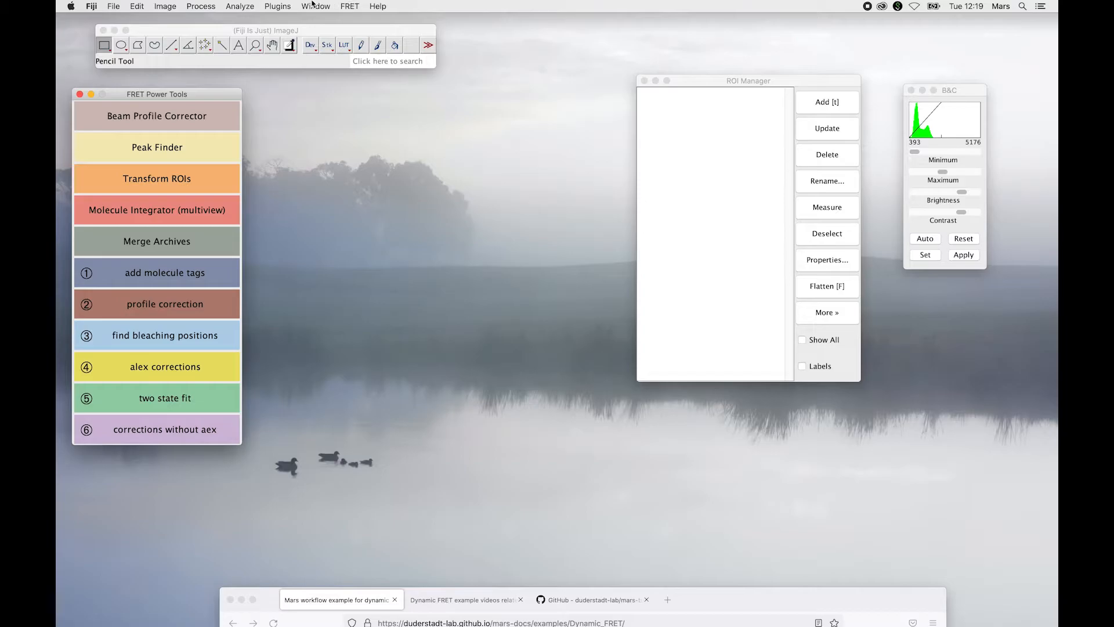
- Open the Console and check the log of the archive merge
click(313, 6)
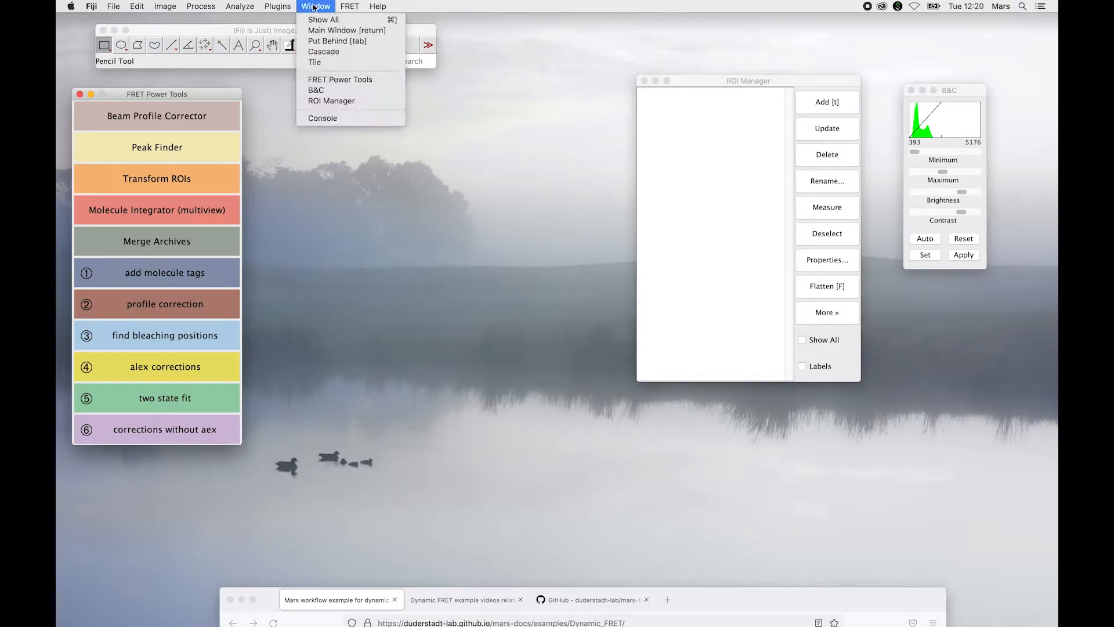
click(325, 118)
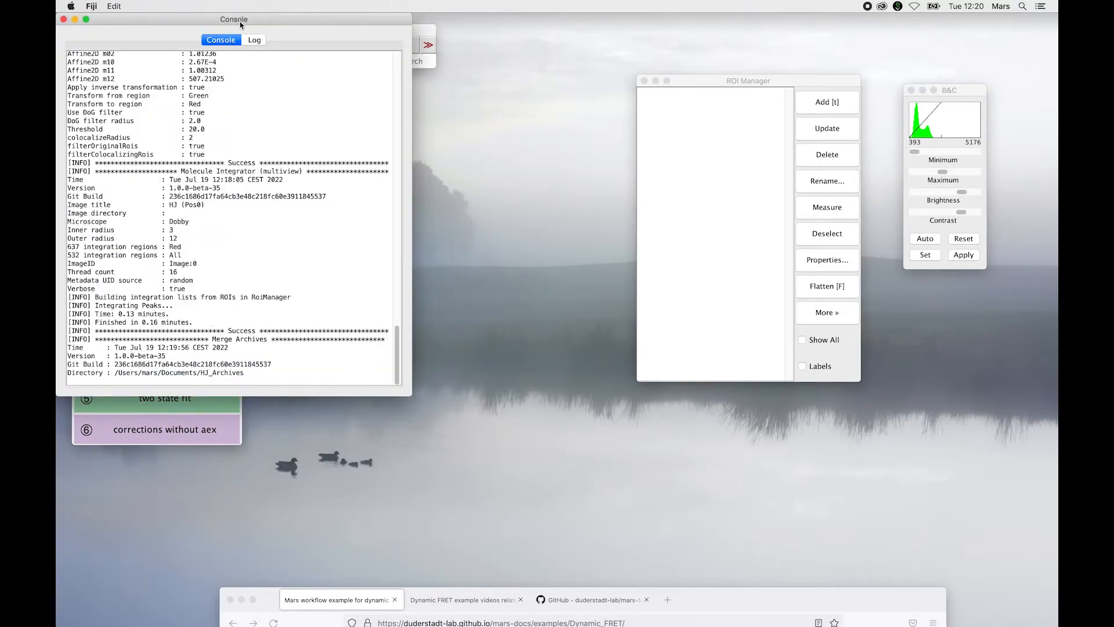
drag(241, 25, 361, 79)
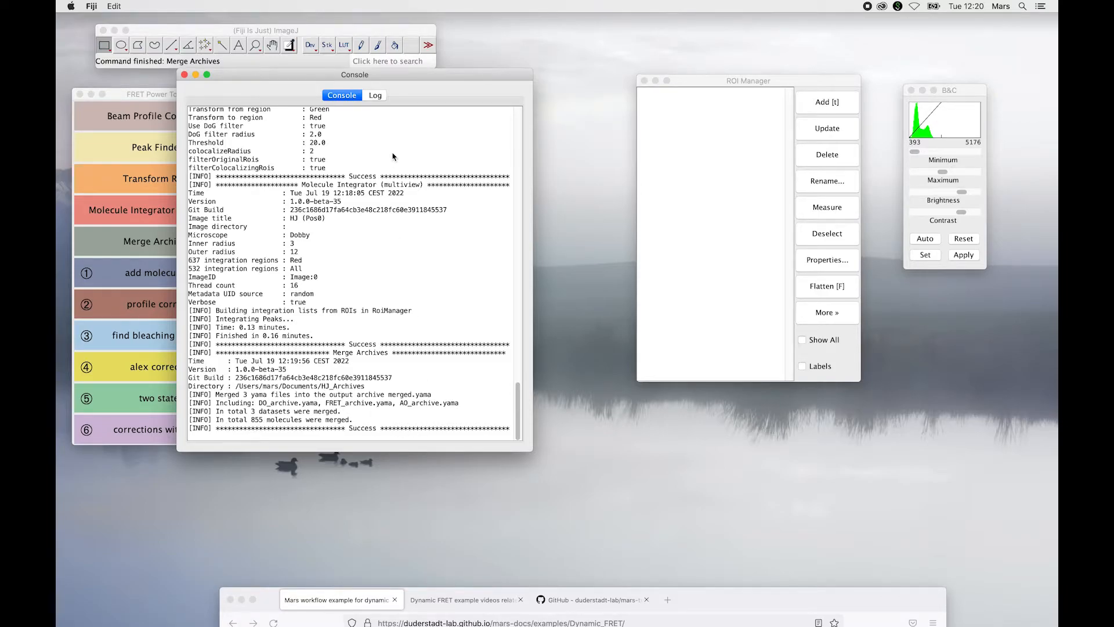
drag(238, 76, 229, 160)
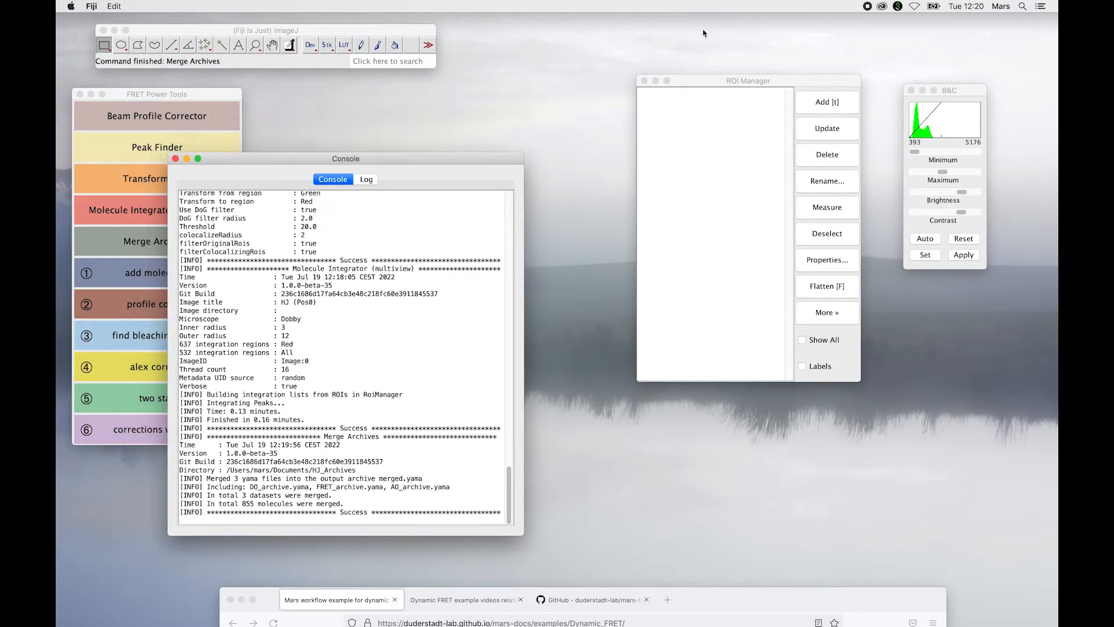
- Close the ROI Manager and Console windows and move the B&C window out of the way
click(727, 76)
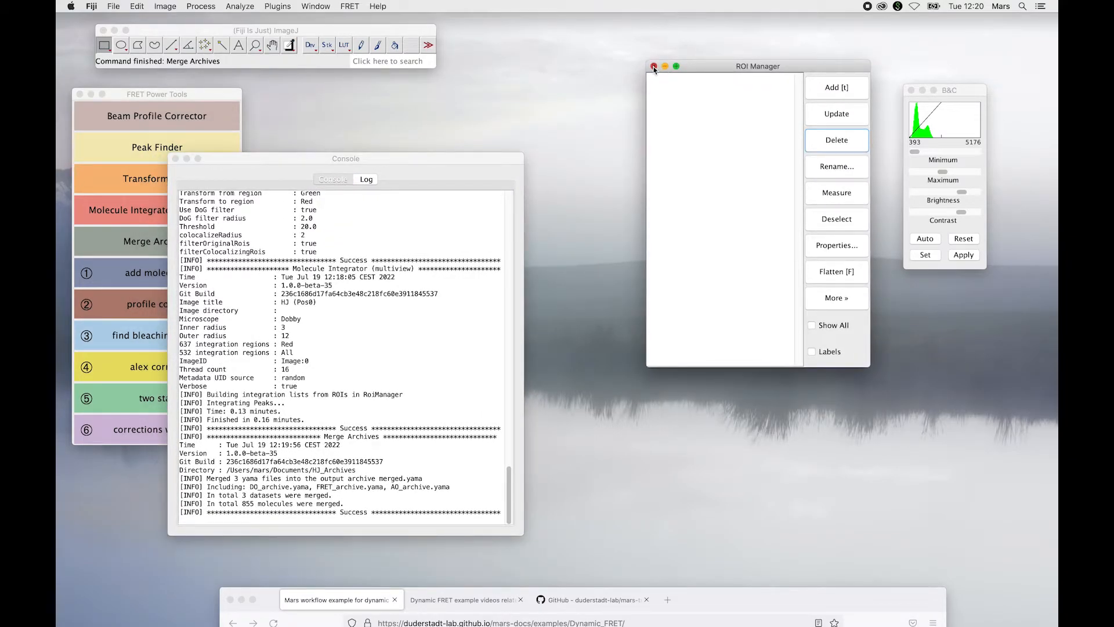
click(644, 81)
drag(970, 89, 998, 57)
drag(393, 156, 728, 134)
click(511, 136)
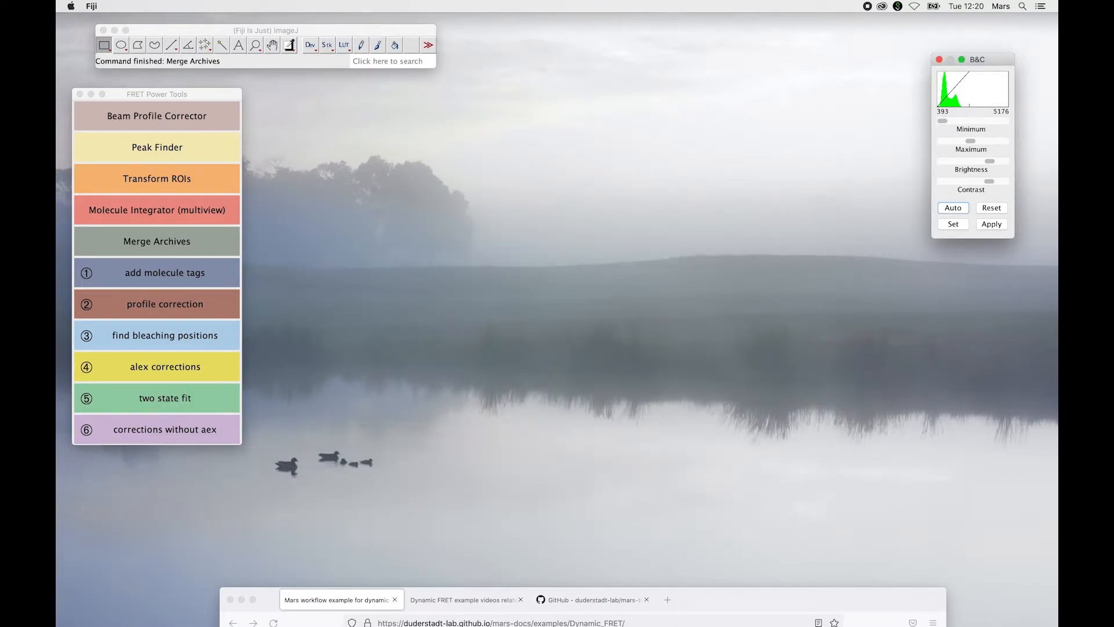
- Switch to the HJ_Archives folder in Finder and open merged.yama in Fiji
drag(548, 112, 655, 120)
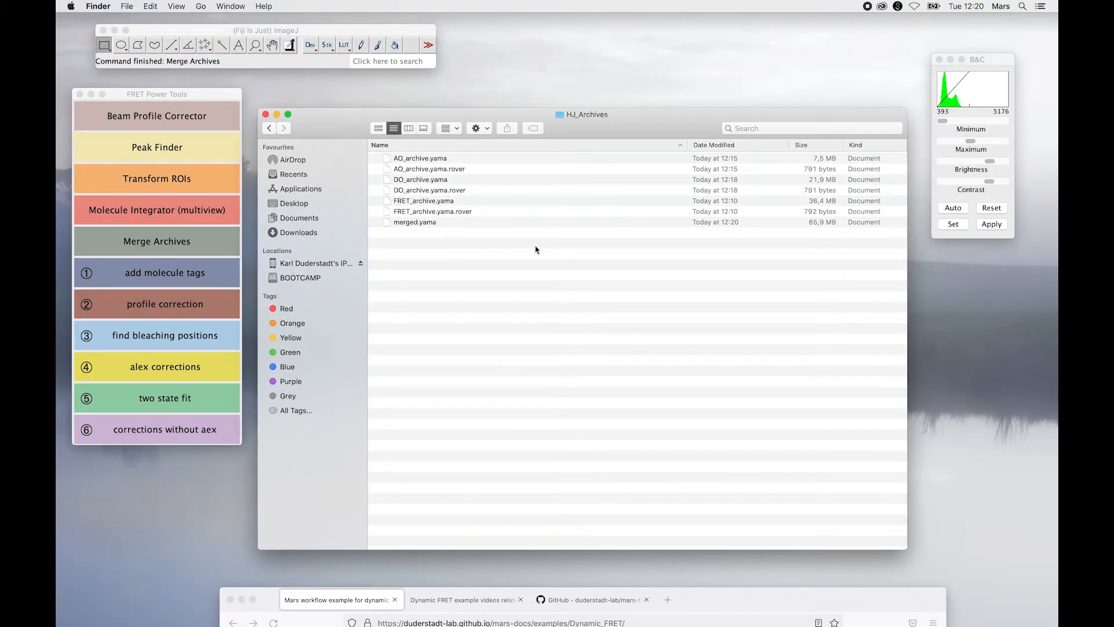
click(413, 222)
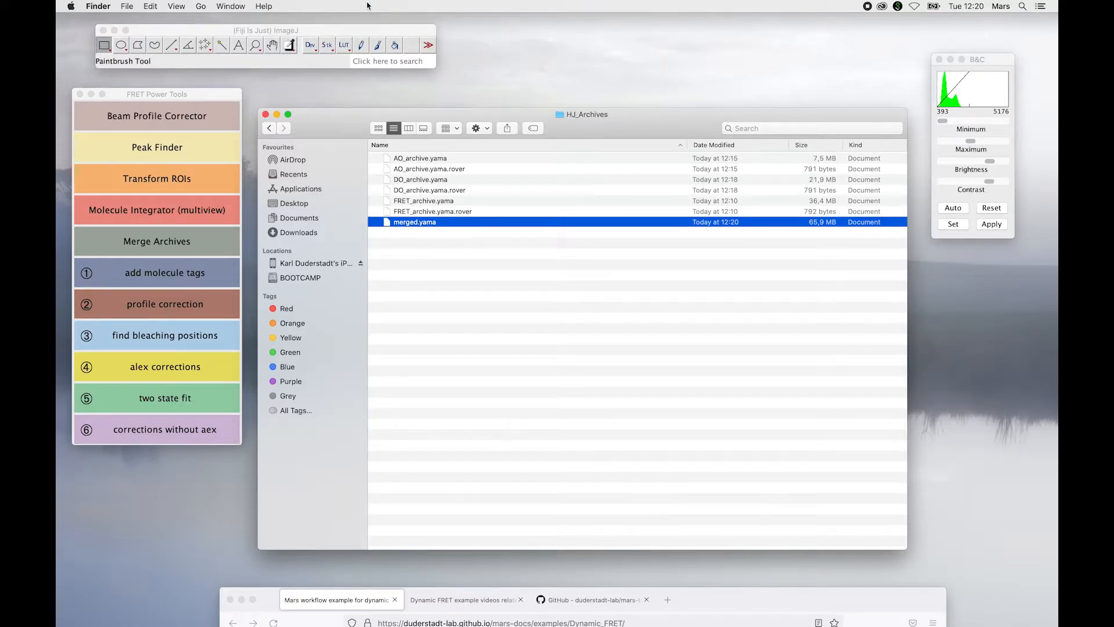
drag(389, 225, 253, 65)
drag(322, 115, 345, 177)
click(296, 179)
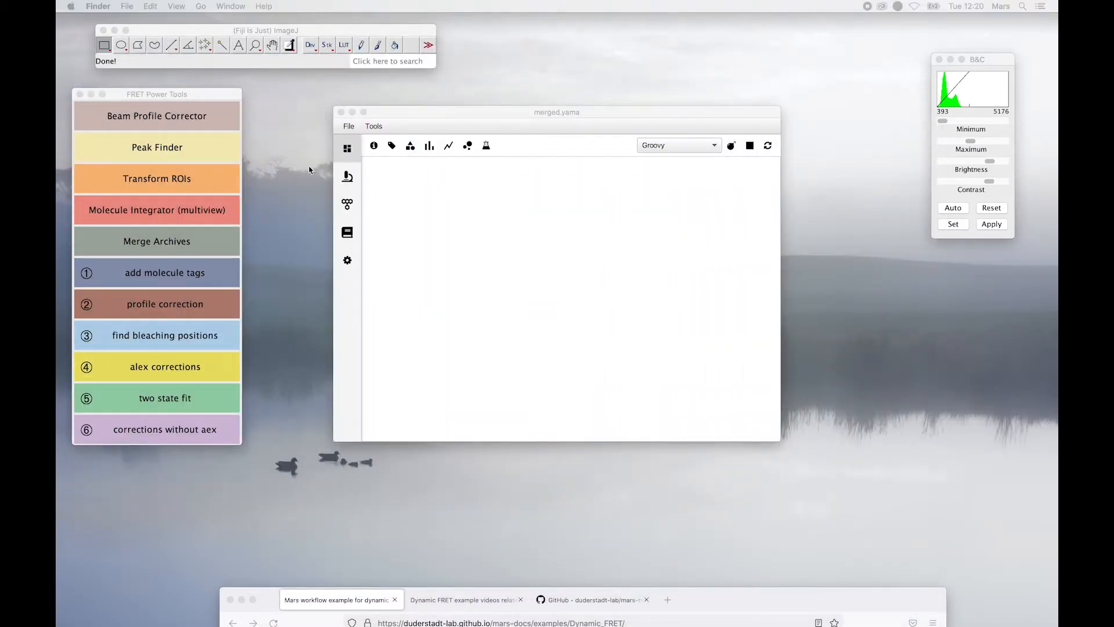
- Add the archive information widget to the dashboard of merged.yama
drag(508, 110, 376, 107)
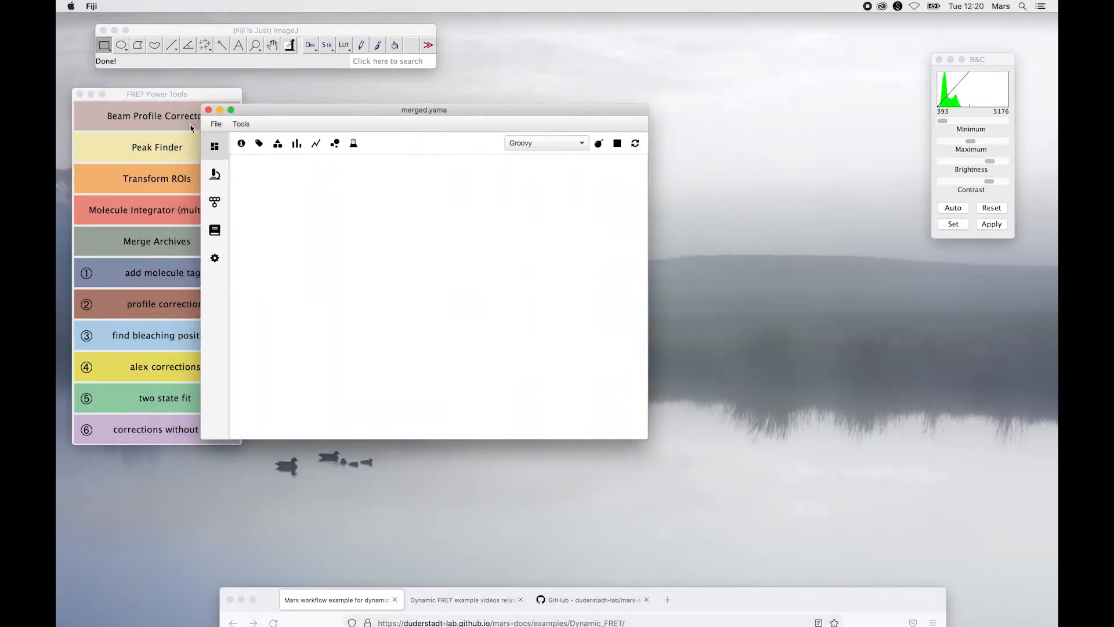
click(241, 143)
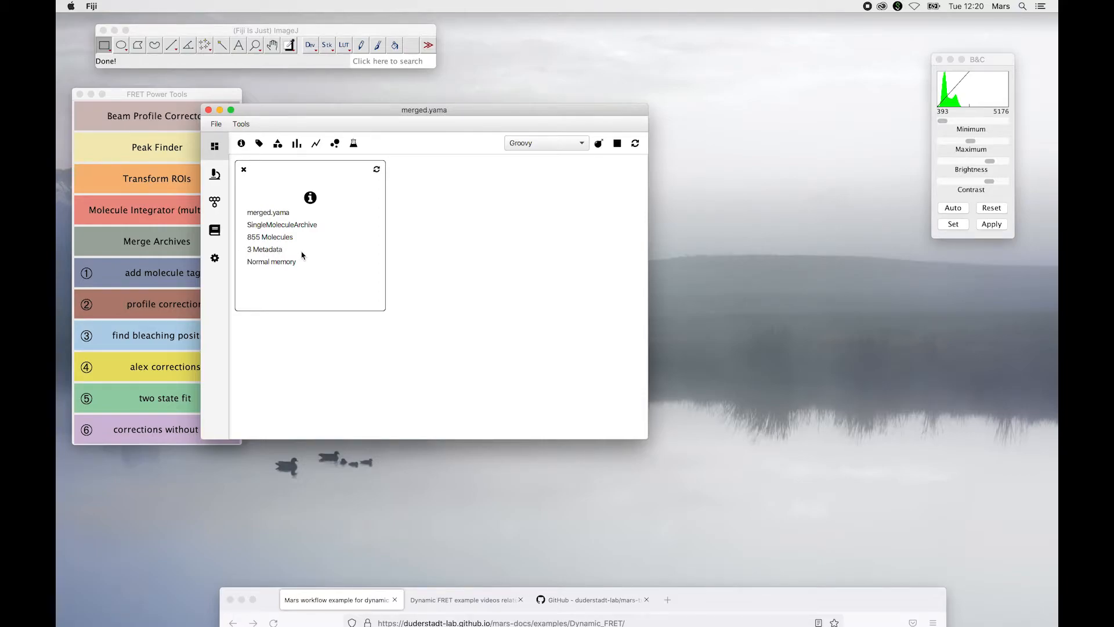
drag(313, 109, 408, 99)
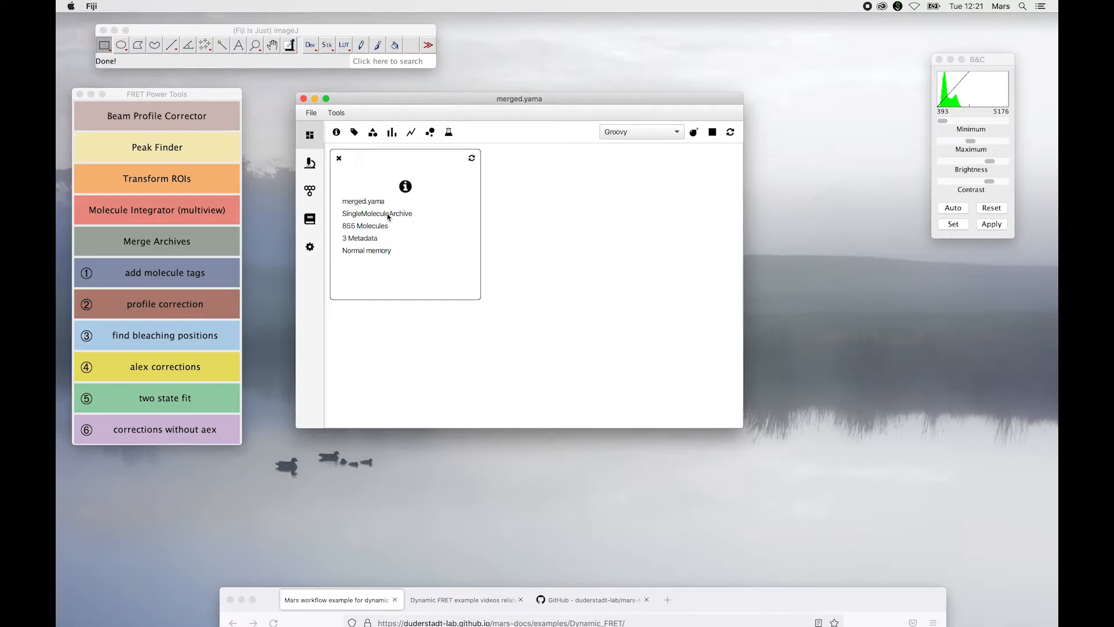
- Examine the molecule records of the merged archive and the tags on its metadata records
click(310, 194)
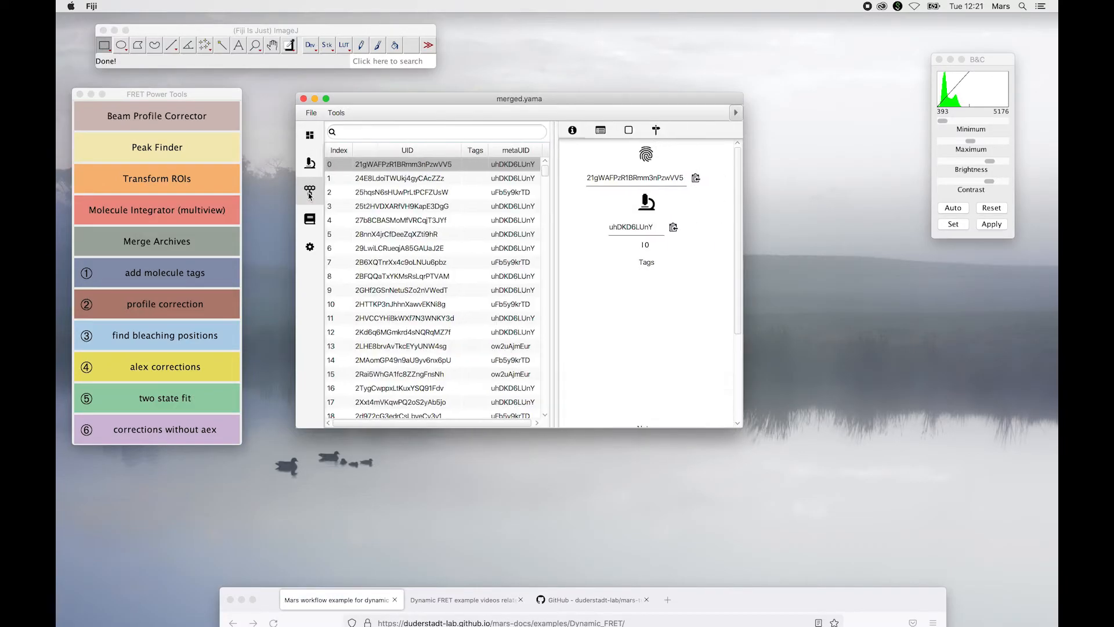
click(313, 164)
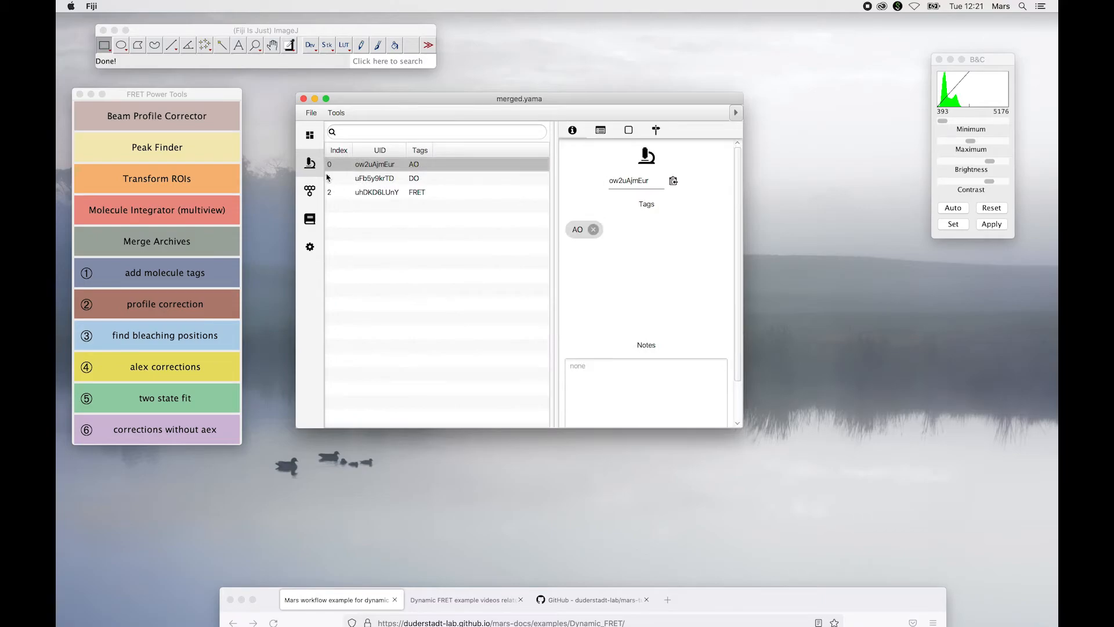
drag(551, 231, 451, 235)
drag(557, 281, 621, 280)
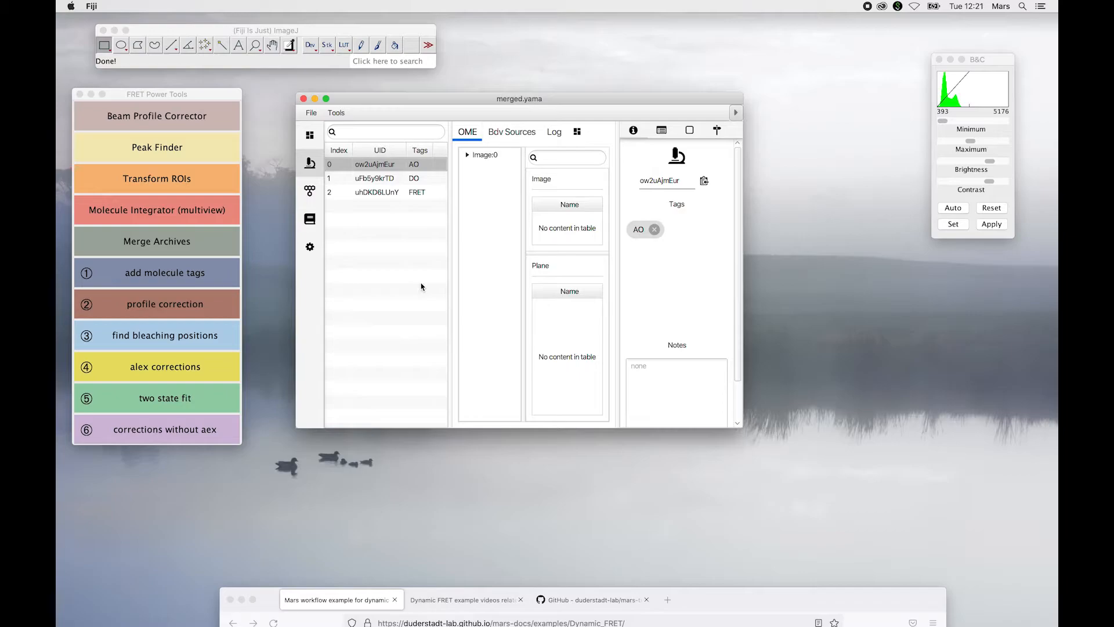
drag(383, 96, 372, 100)
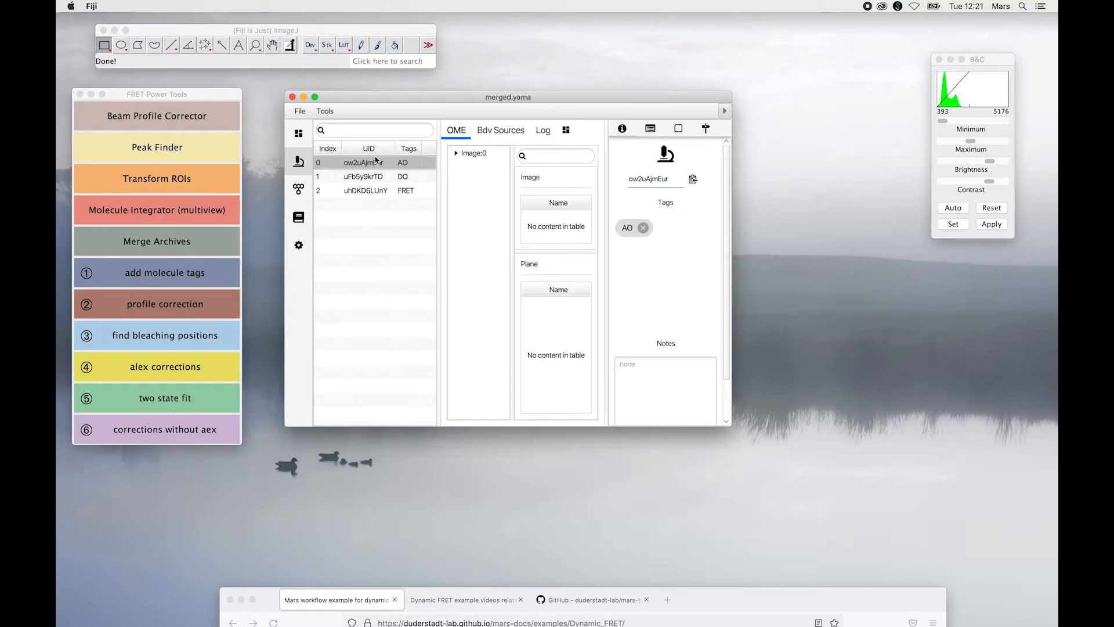
click(299, 187)
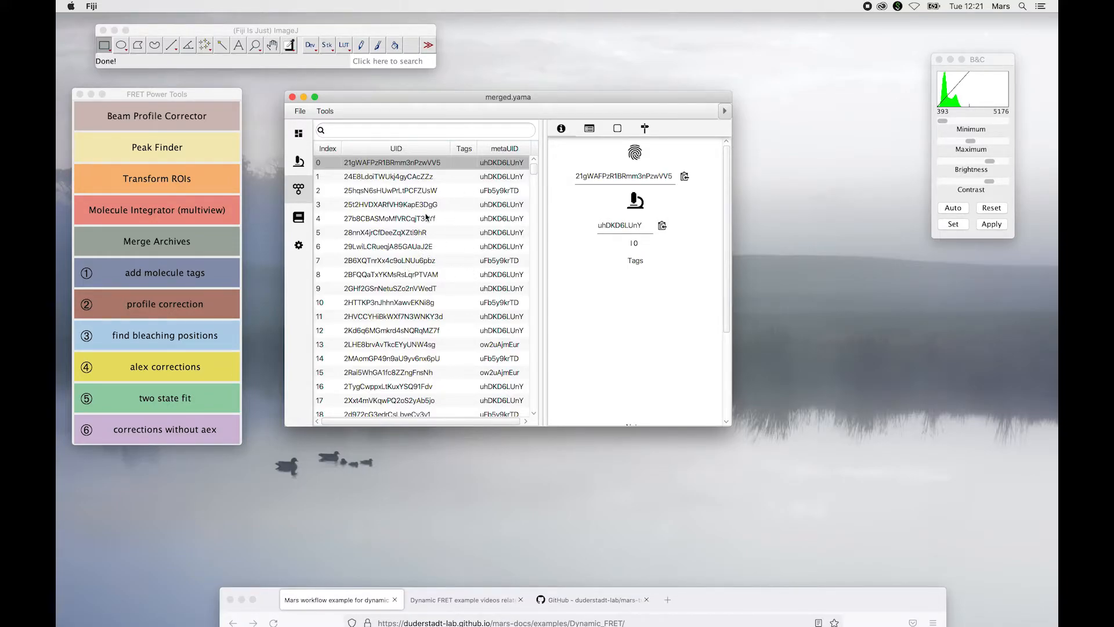
click(299, 162)
- Run the add molecule tags script on merged.yama and check the tags in the molecule records
click(152, 271)
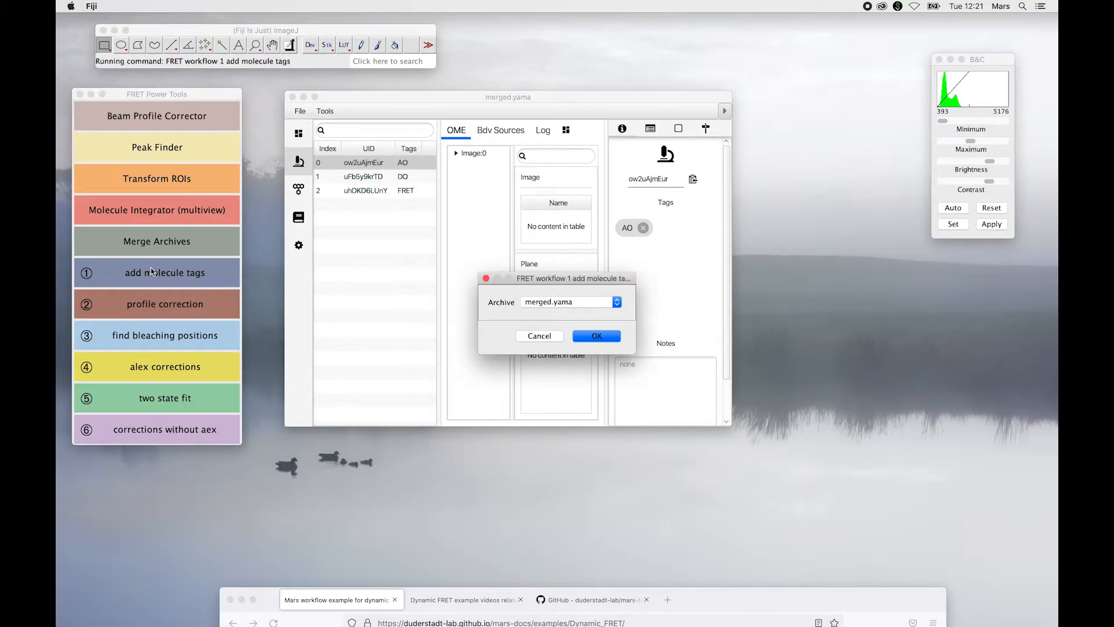
click(596, 335)
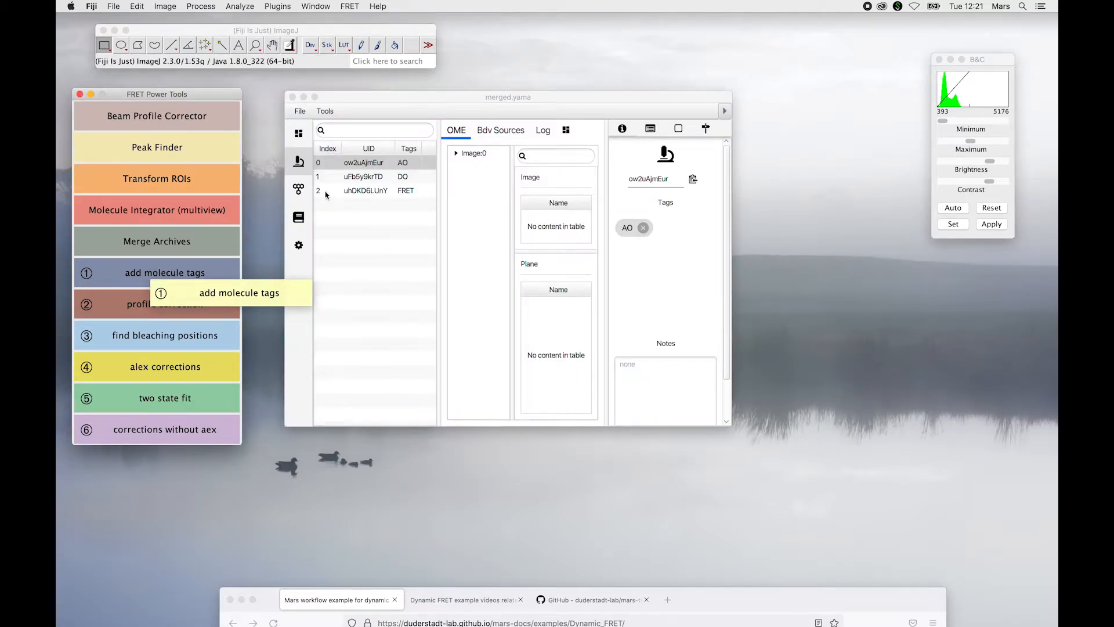
click(304, 192)
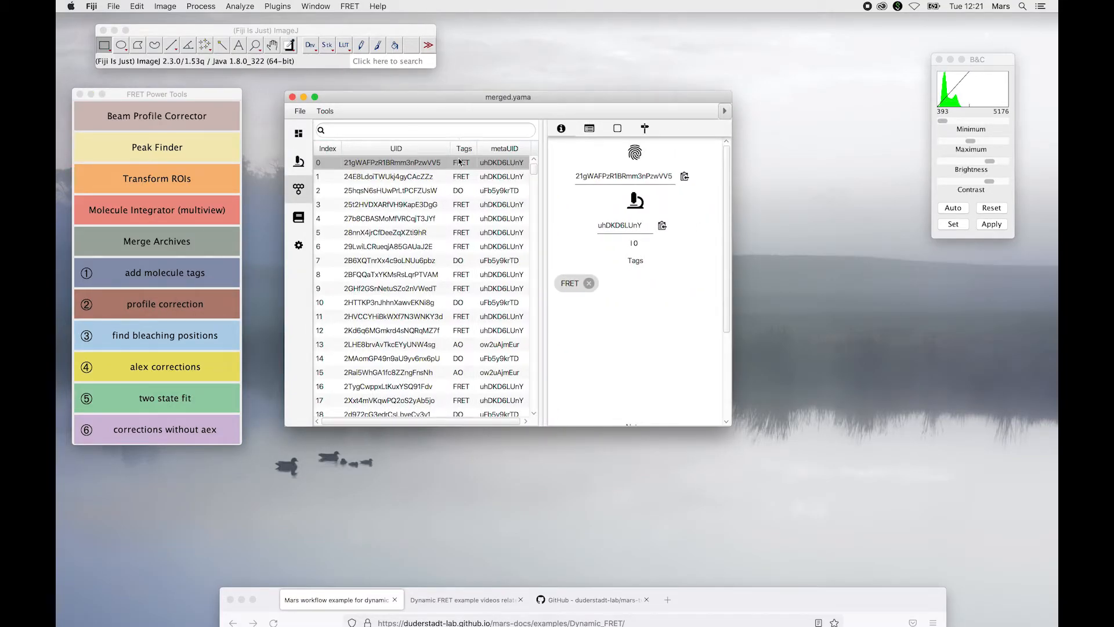
- Widen the merged.yama window to show the molecule data table and save the archive
drag(730, 424, 894, 414)
drag(516, 99, 495, 96)
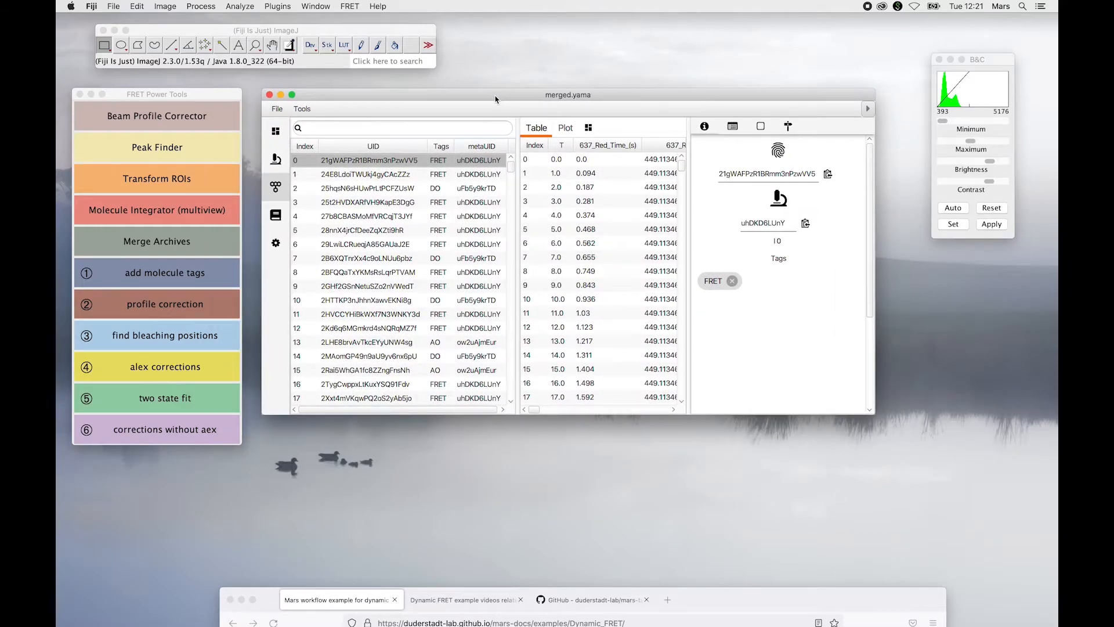
click(278, 109)
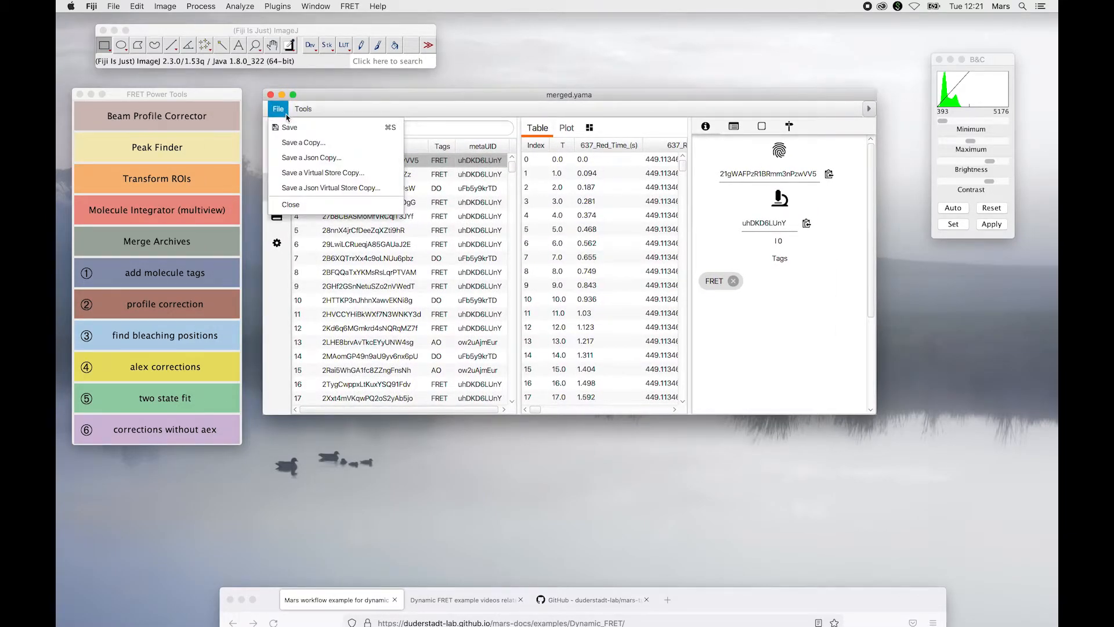
click(288, 128)
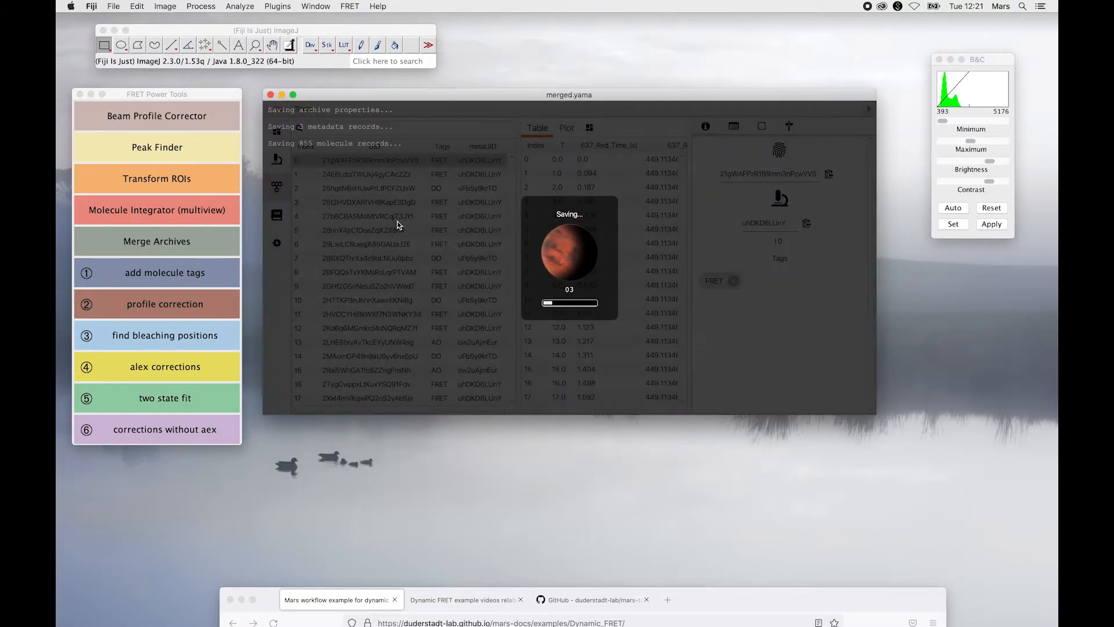
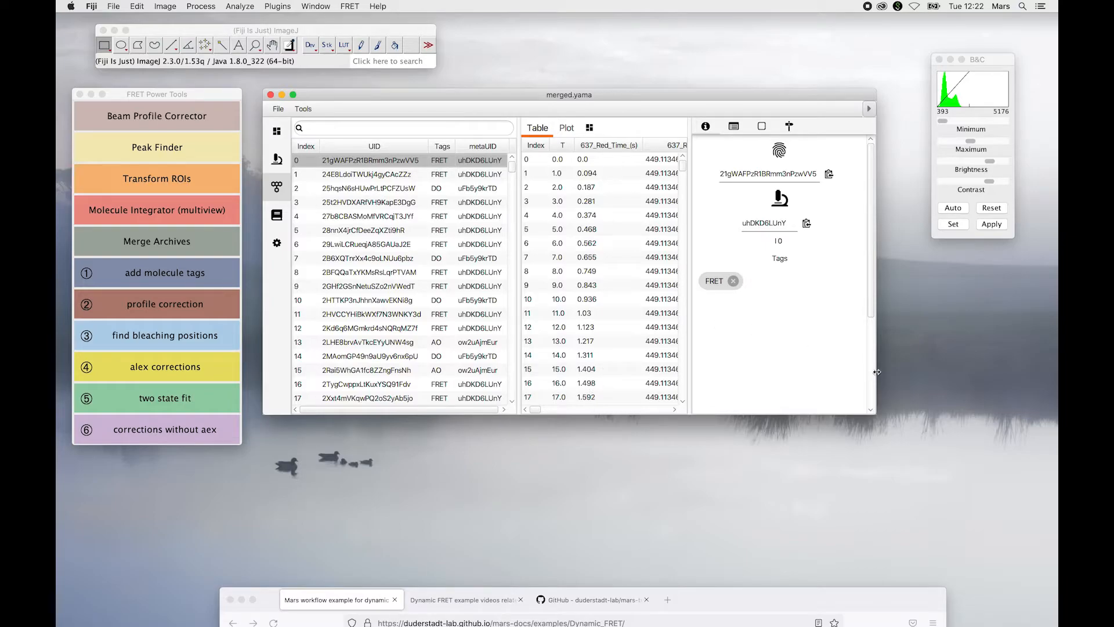
- Enlarge the merged.yama window to show more molecule table columns and reposition it over the desktop
drag(876, 412, 1013, 445)
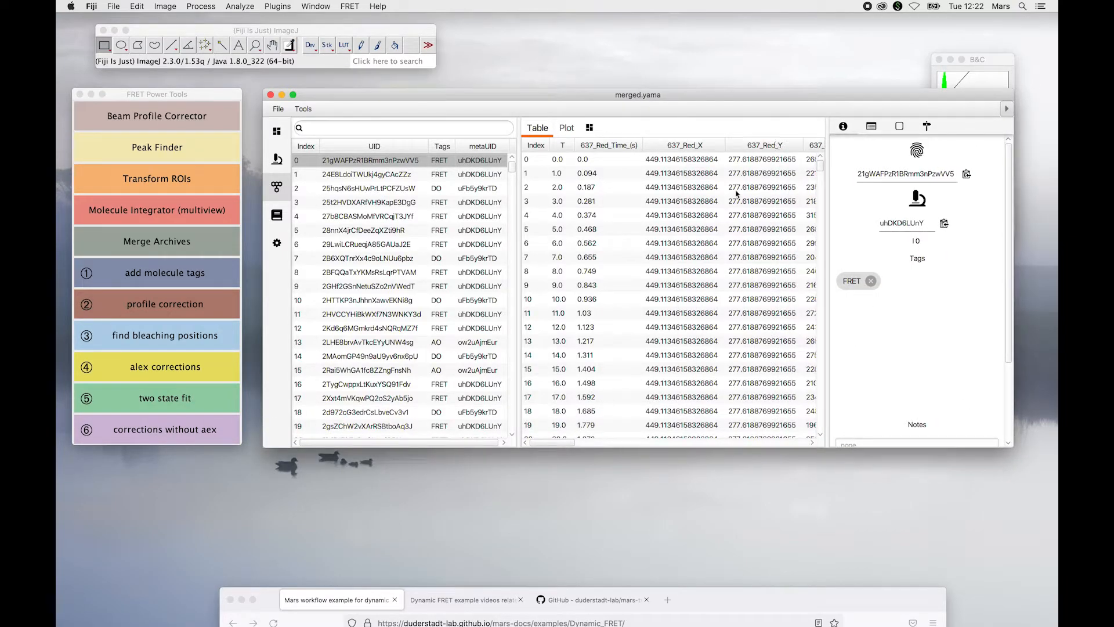
drag(346, 101, 296, 126)
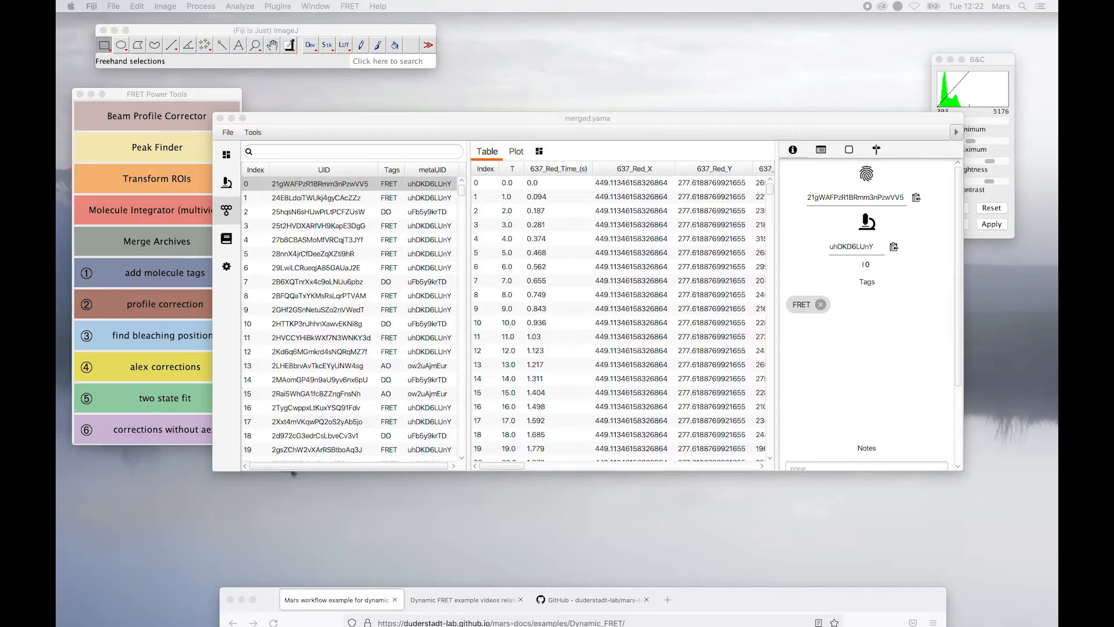
- Open aex_profile.tif from the beam_profiles folder in Documents as an image in Fiji
drag(259, 626, 303, 106)
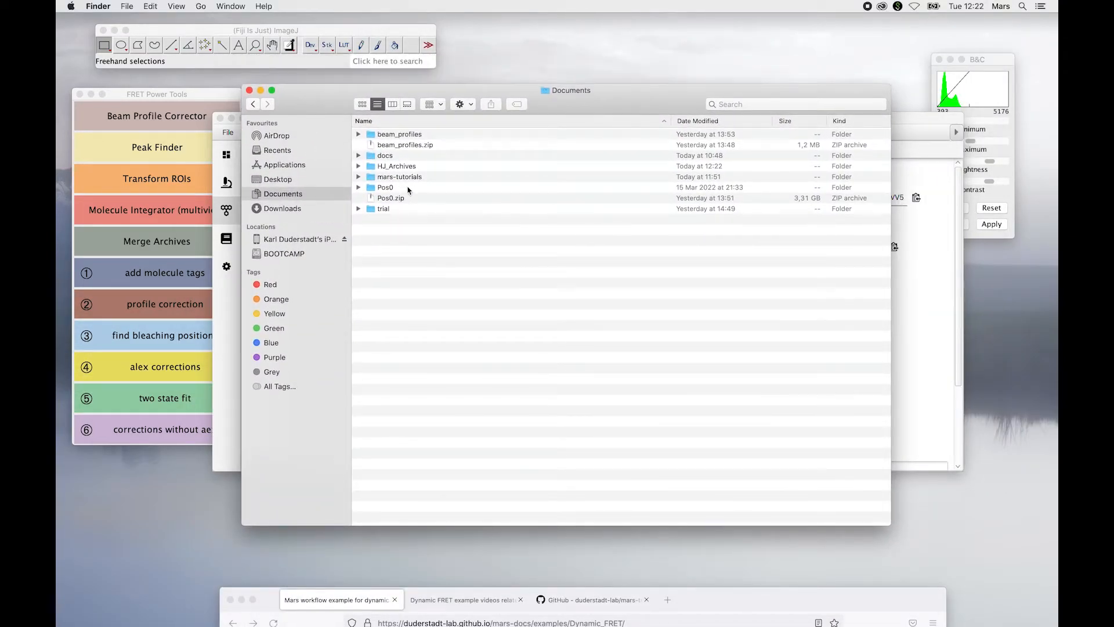
double_click(388, 136)
click(383, 136)
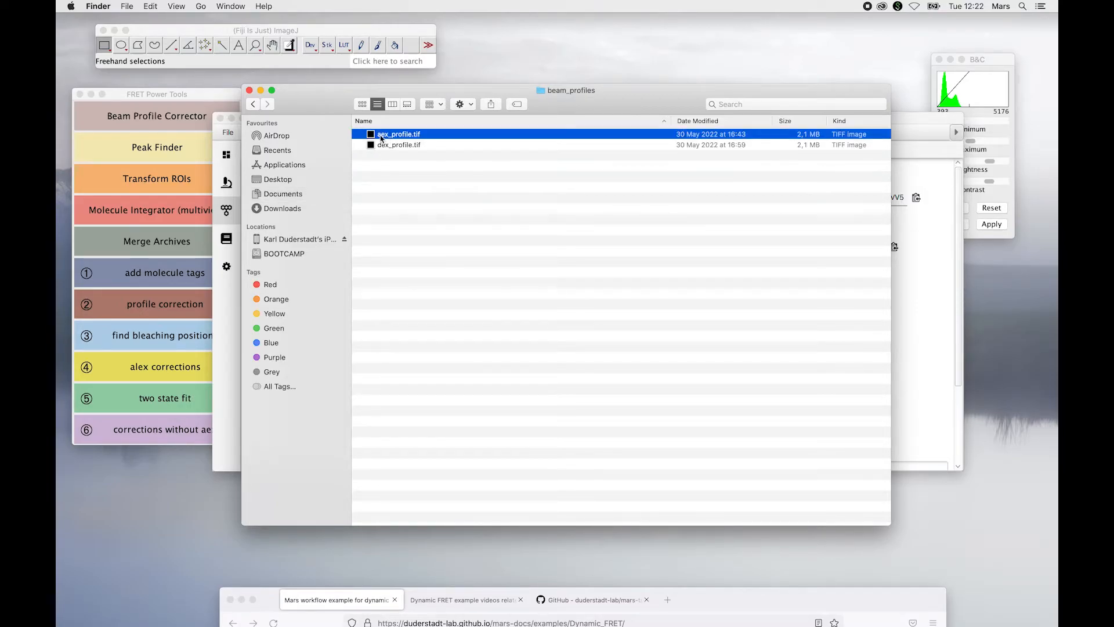
click(385, 146)
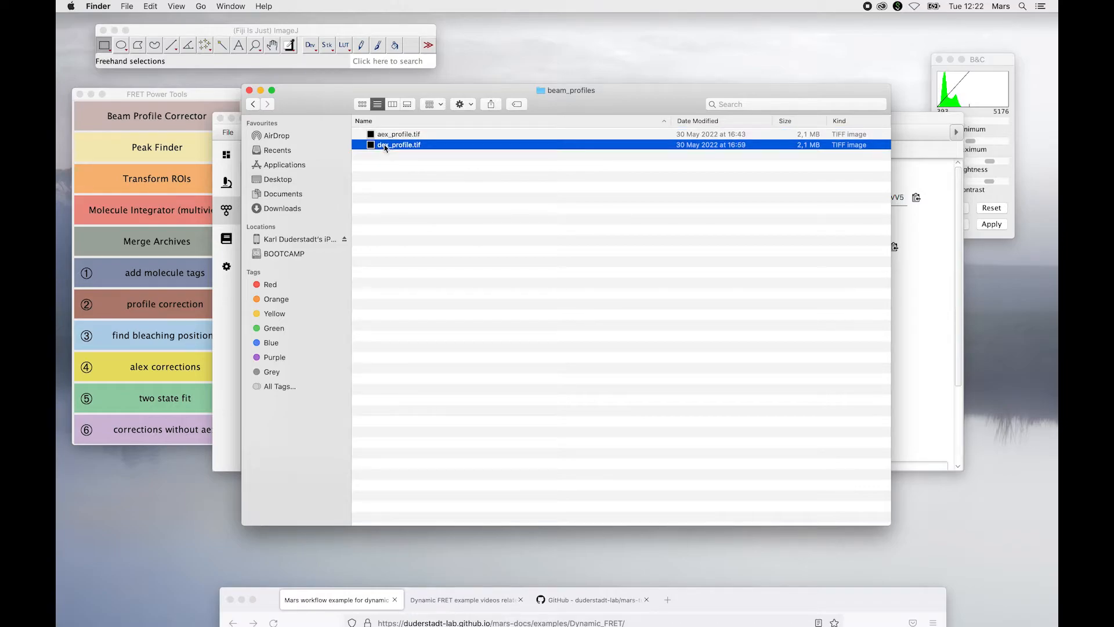
click(378, 201)
drag(383, 137, 267, 46)
drag(293, 114, 400, 124)
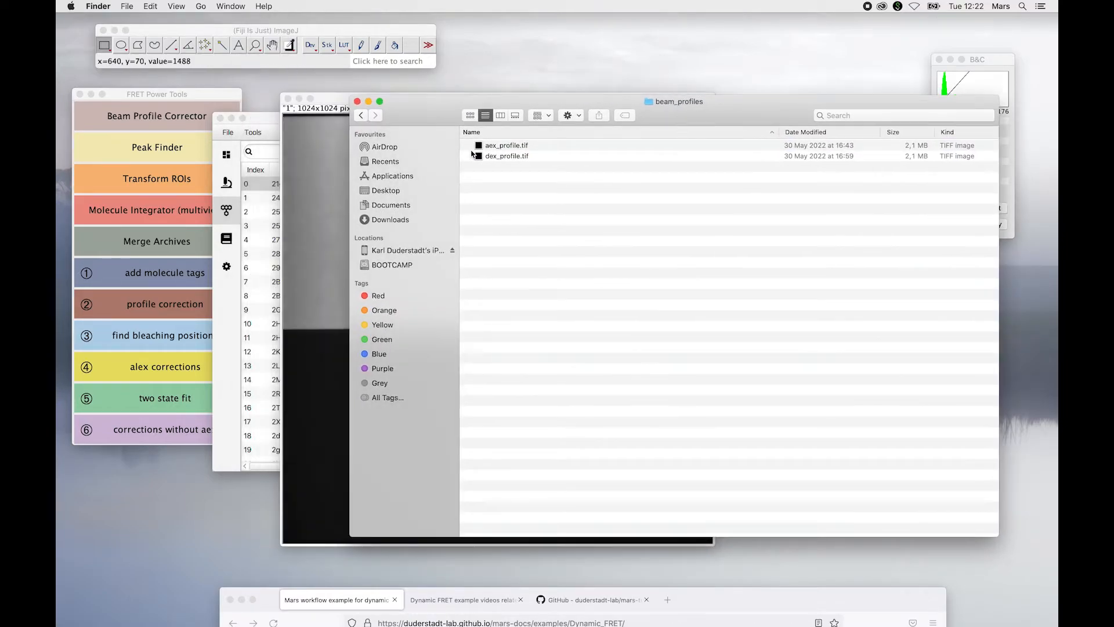
- Open dex_profile.tif from the beam_profiles folder in Fiji and move it off the aex_profile.tif image
click(480, 157)
drag(480, 156, 325, 50)
drag(418, 124, 652, 568)
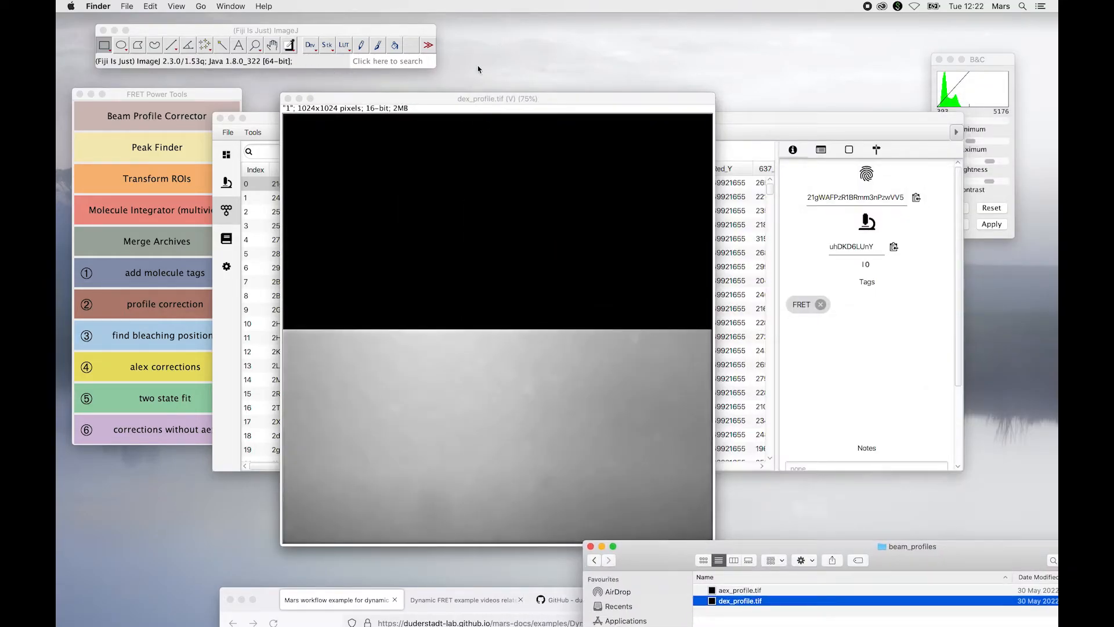
drag(448, 101, 639, 167)
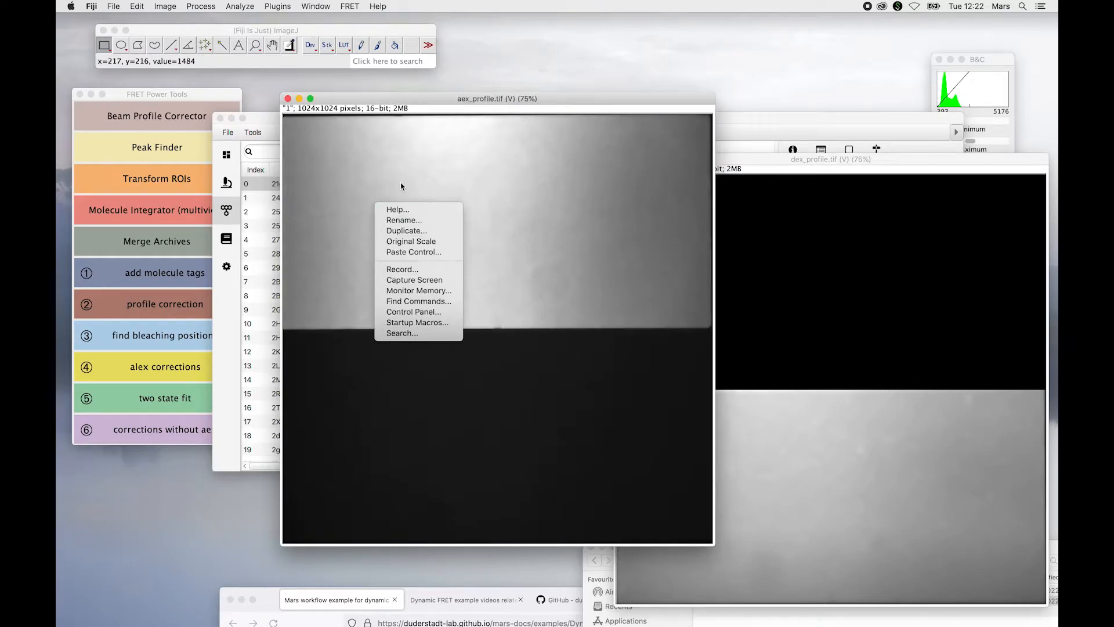
- Zoom the aex_profile.tif and dex_profile.tif images out to 50% and place them side by side for comparison
click(279, 56)
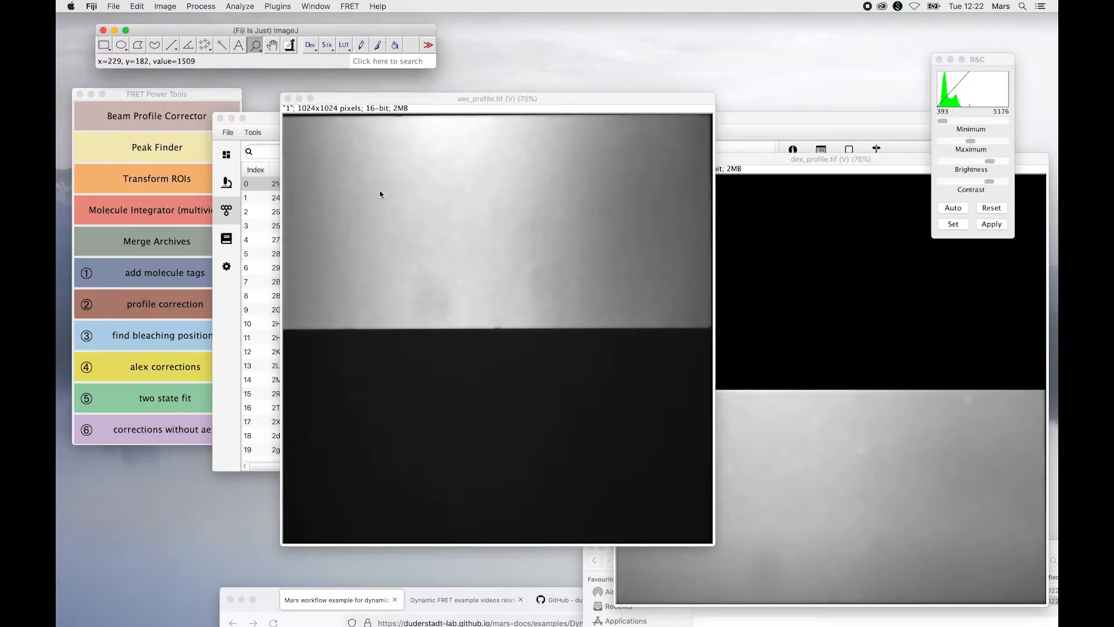
right_click(444, 231)
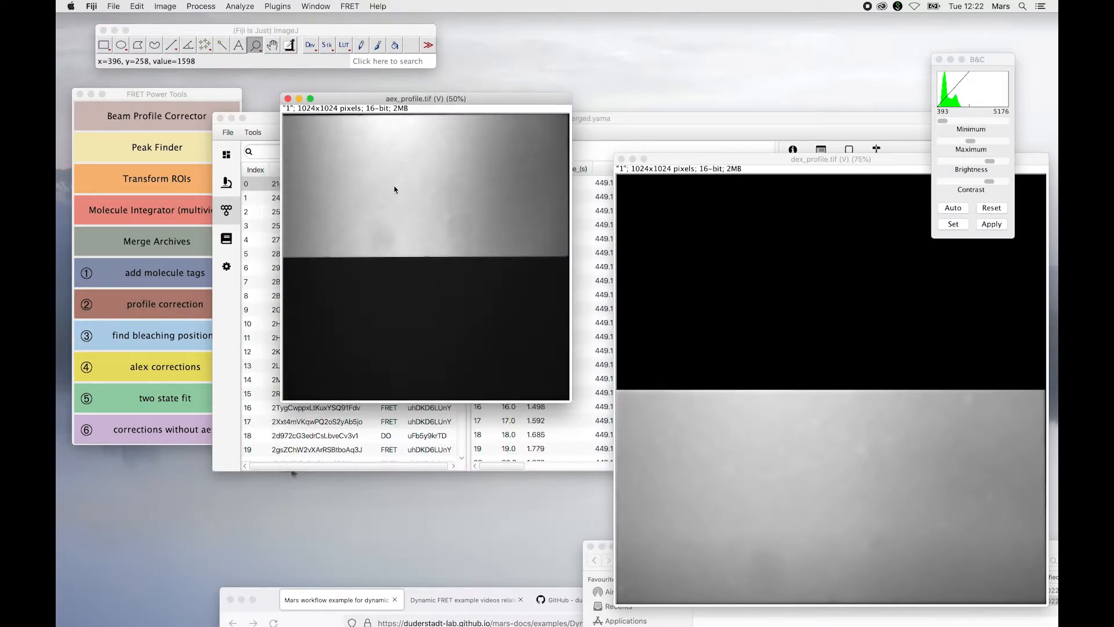
drag(444, 99, 466, 7)
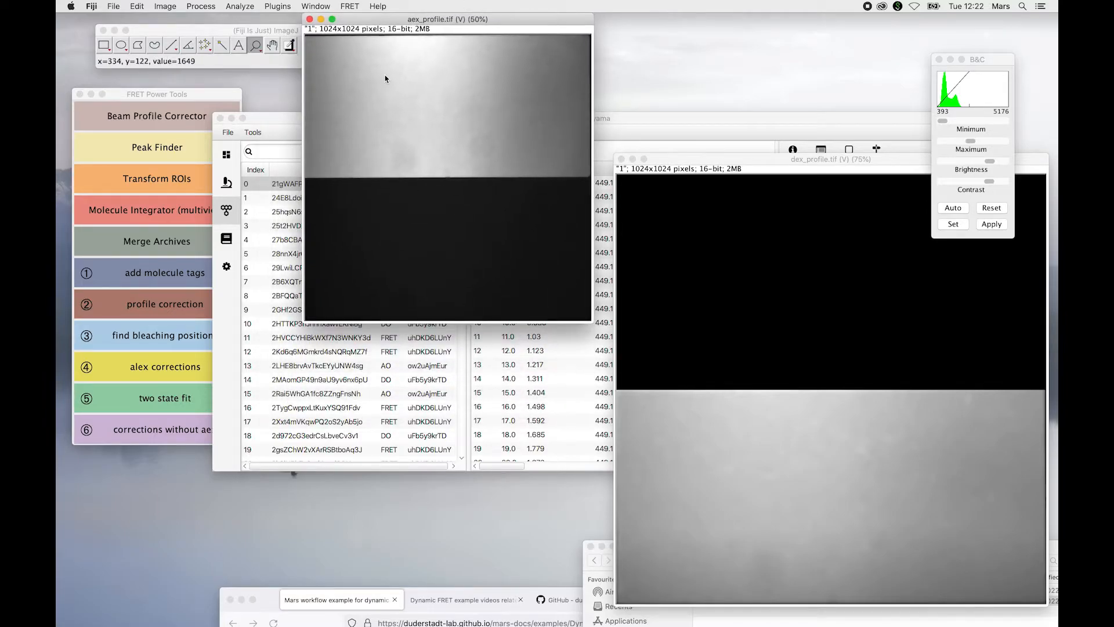
drag(391, 21, 346, 55)
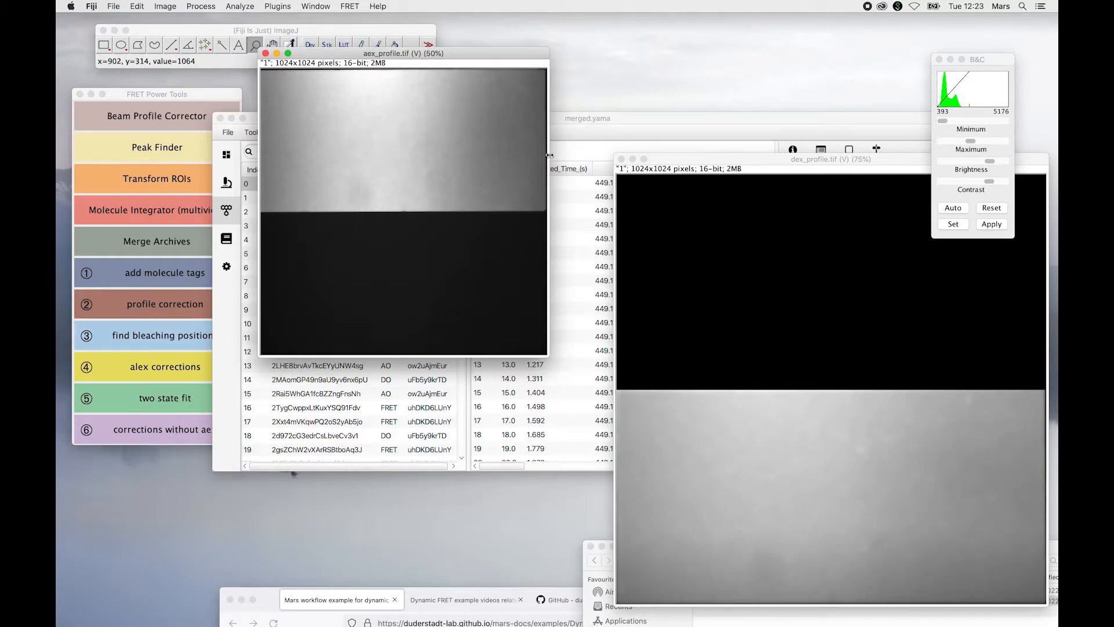
drag(712, 160, 697, 57)
right_click(657, 250)
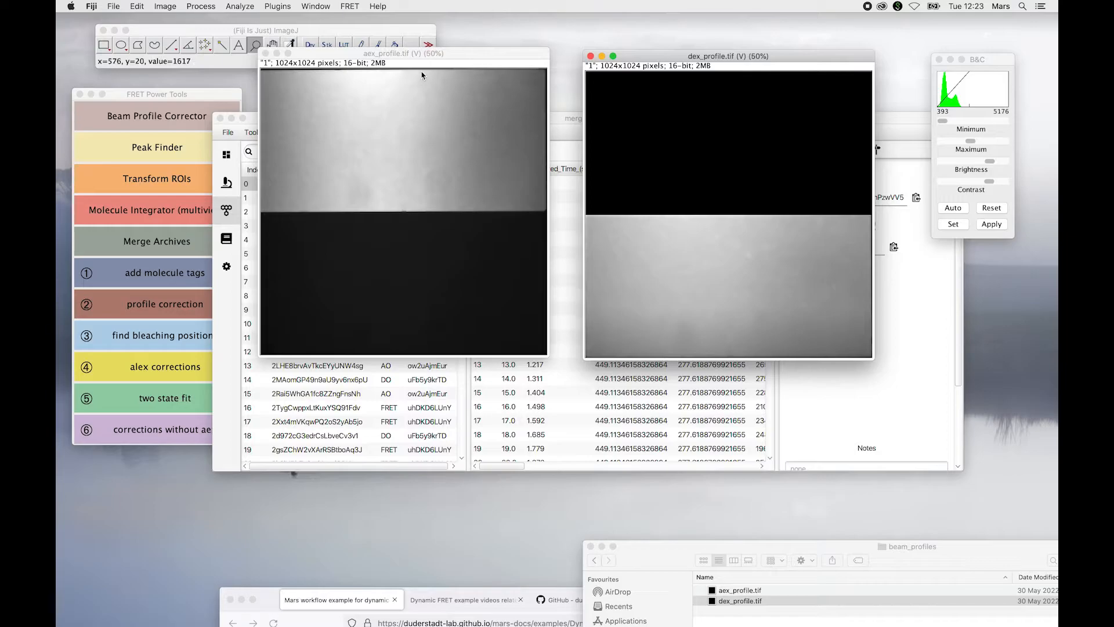
drag(447, 50, 459, 51)
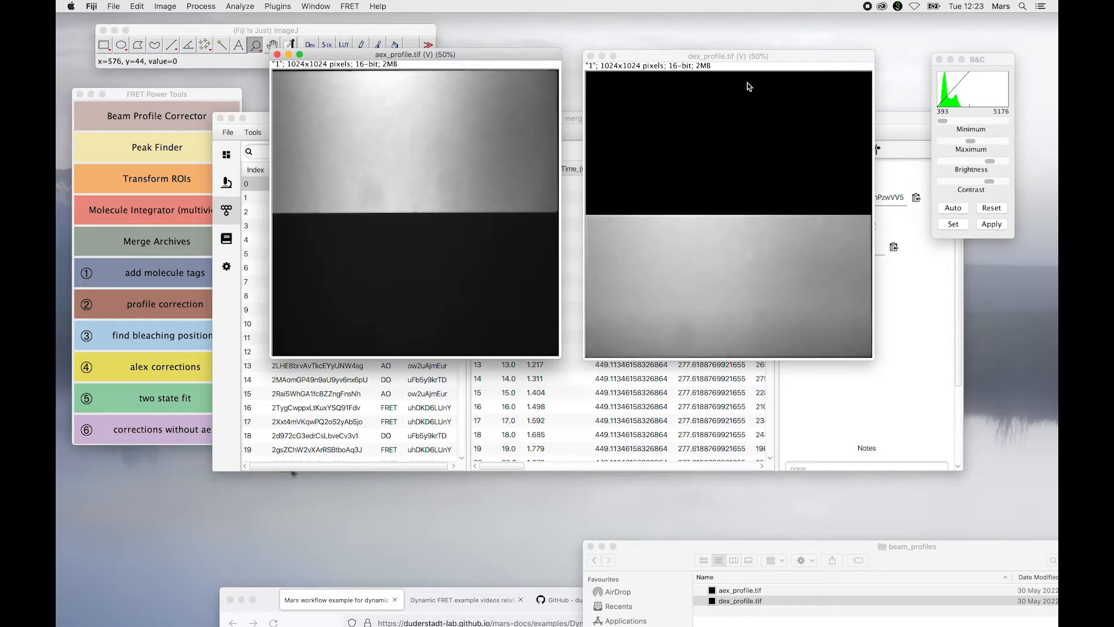
drag(783, 58, 774, 57)
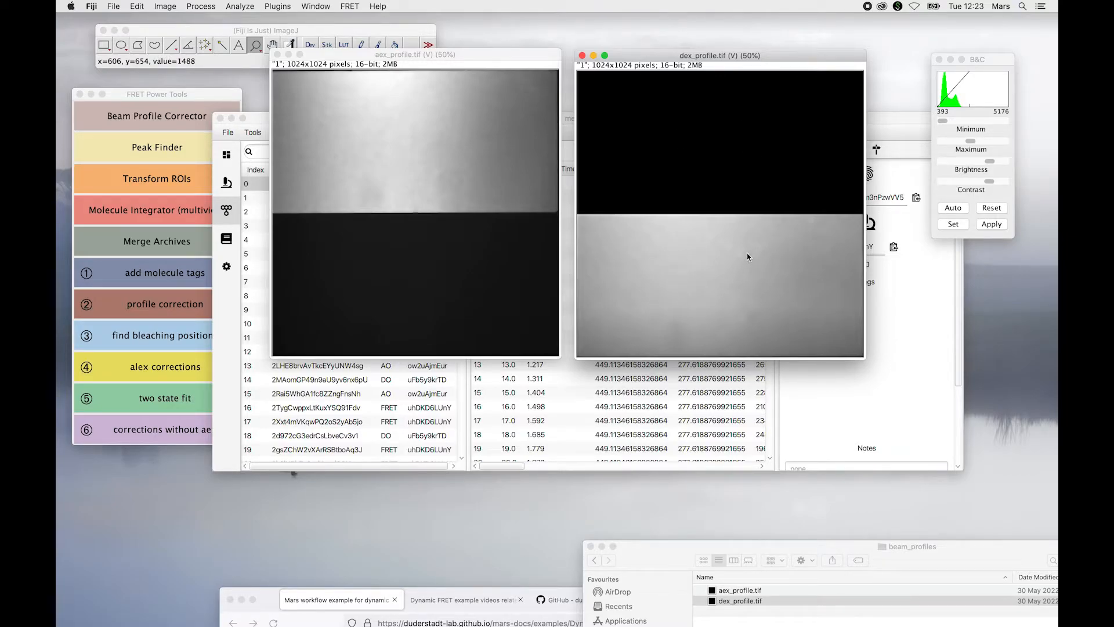
- Shrink both beam profile images to 33.3% and move them clear of the FRET Power Tools list
right_click(679, 176)
right_click(456, 144)
drag(640, 56, 766, 36)
drag(435, 55, 656, 36)
- Start the profile correction script for merged.yama
click(162, 306)
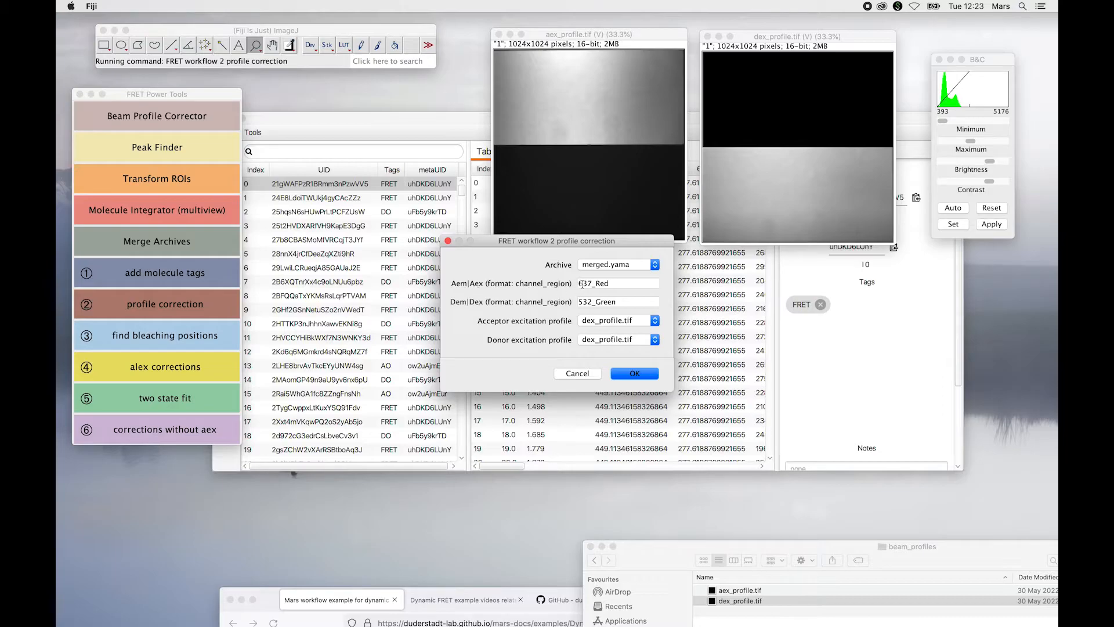
- Run the profile correction on merged.yama with 637_Red and 532_Green, using aex_profile.tif for acceptor excitation and dex_profile.tif for donor excitation
drag(611, 283, 580, 284)
click(623, 284)
click(617, 321)
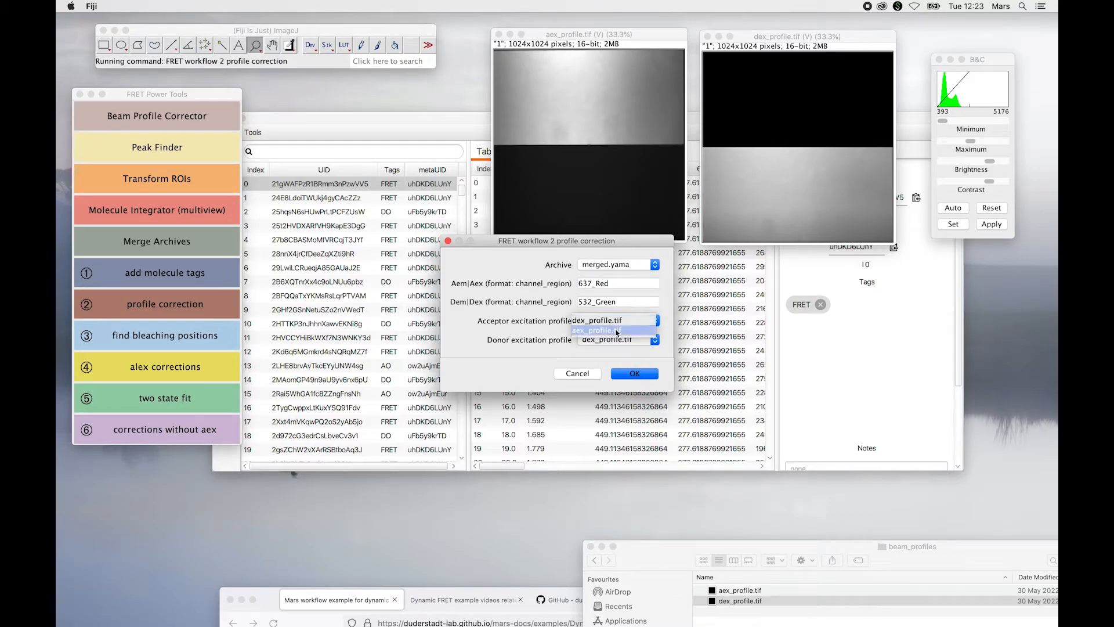
click(617, 331)
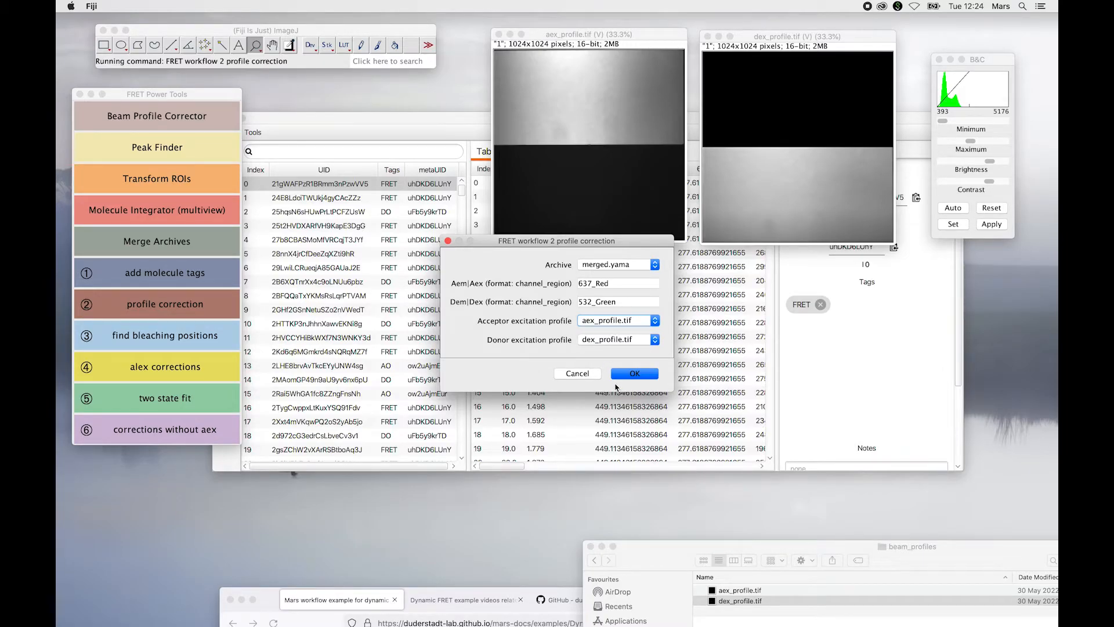
click(654, 376)
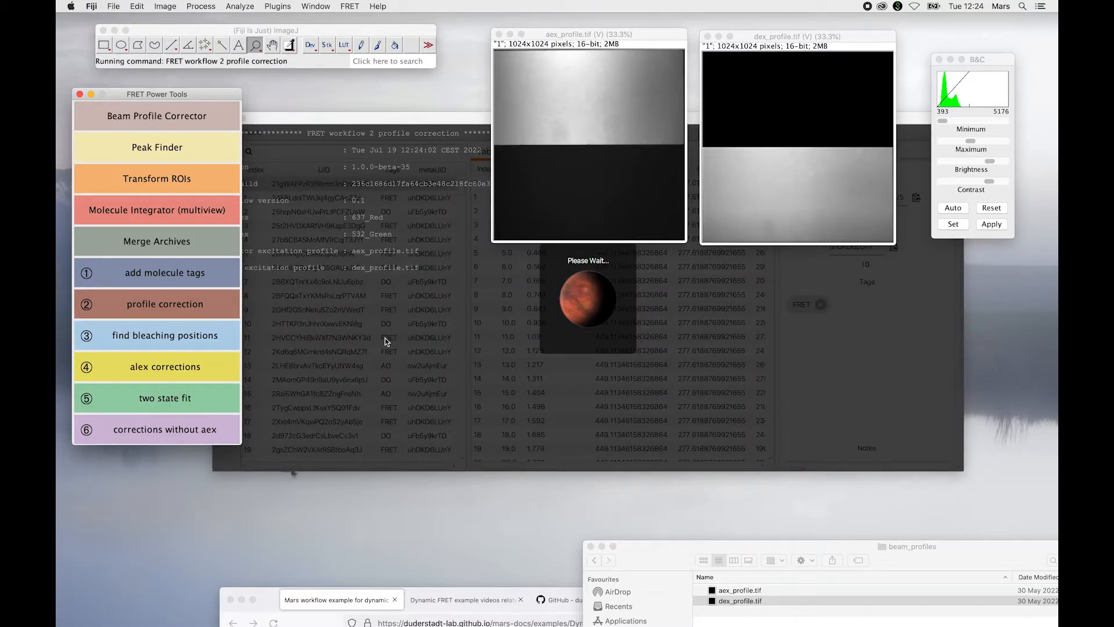
- Examine the profile-corrected column at the far end of the molecule table in merged.yama
drag(422, 118, 404, 169)
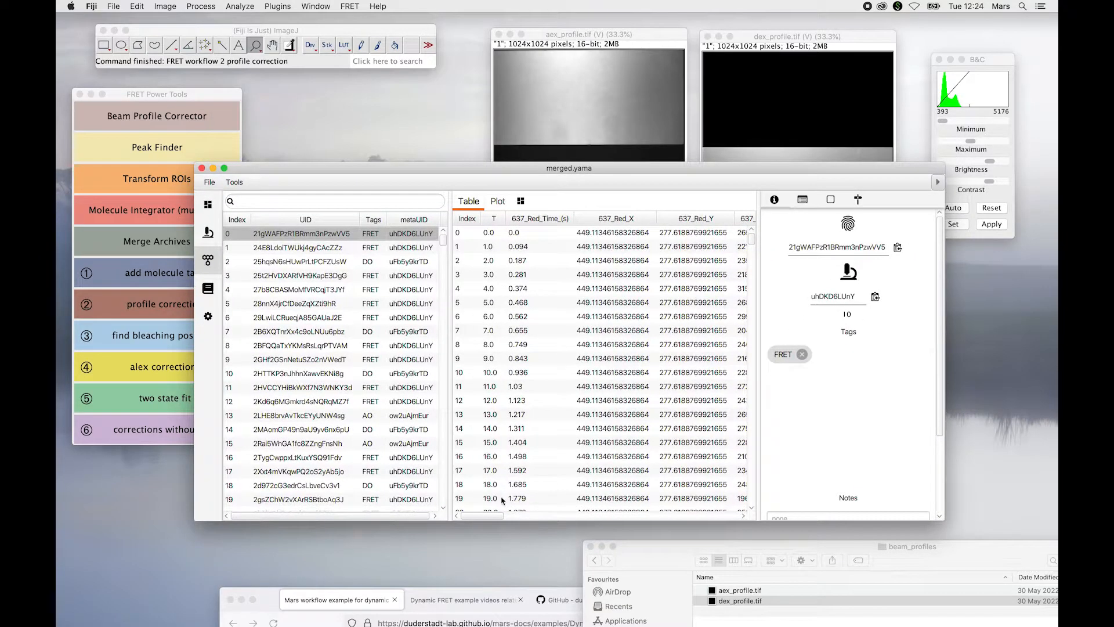
drag(499, 519, 752, 524)
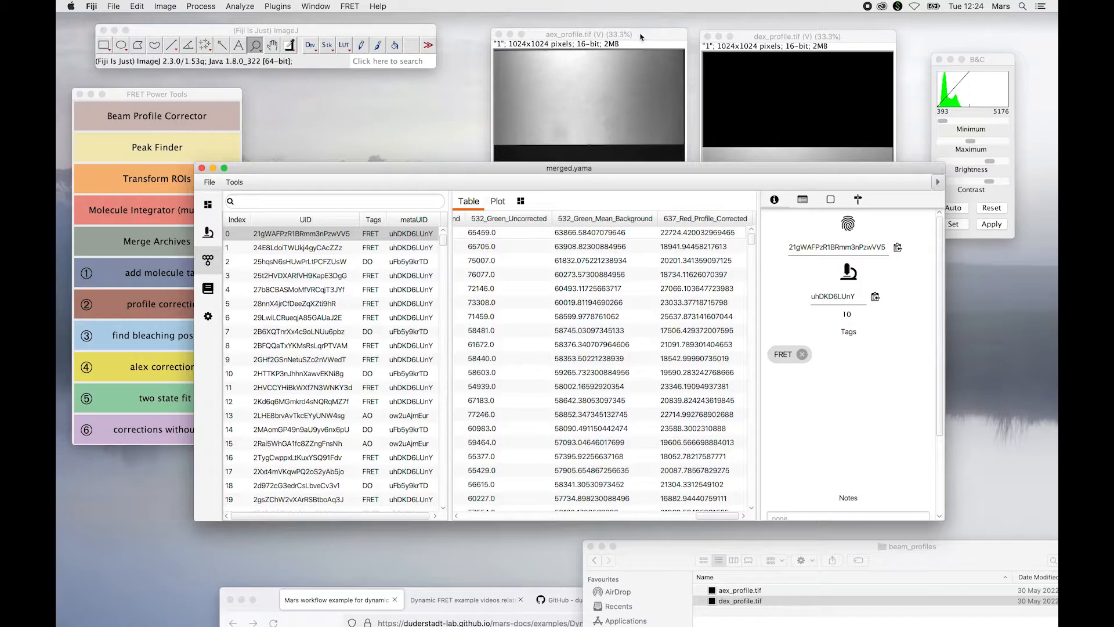
drag(630, 170, 636, 159)
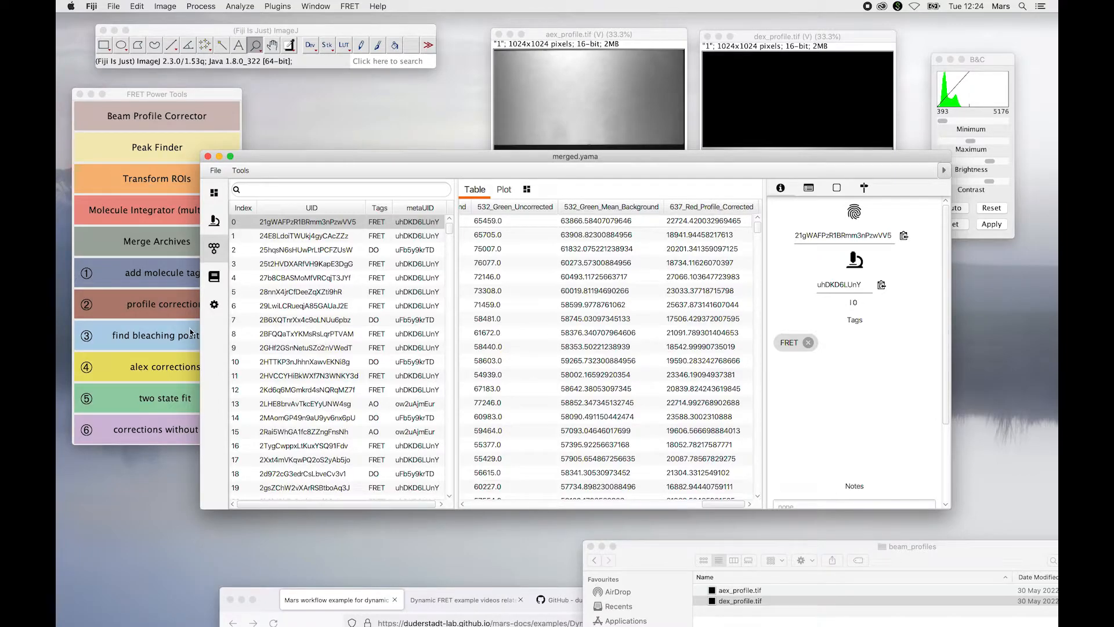
- Run the find bleaching positions script on merged.yama with acceptor column 637_Red and donor column 532_Green
drag(285, 157, 329, 160)
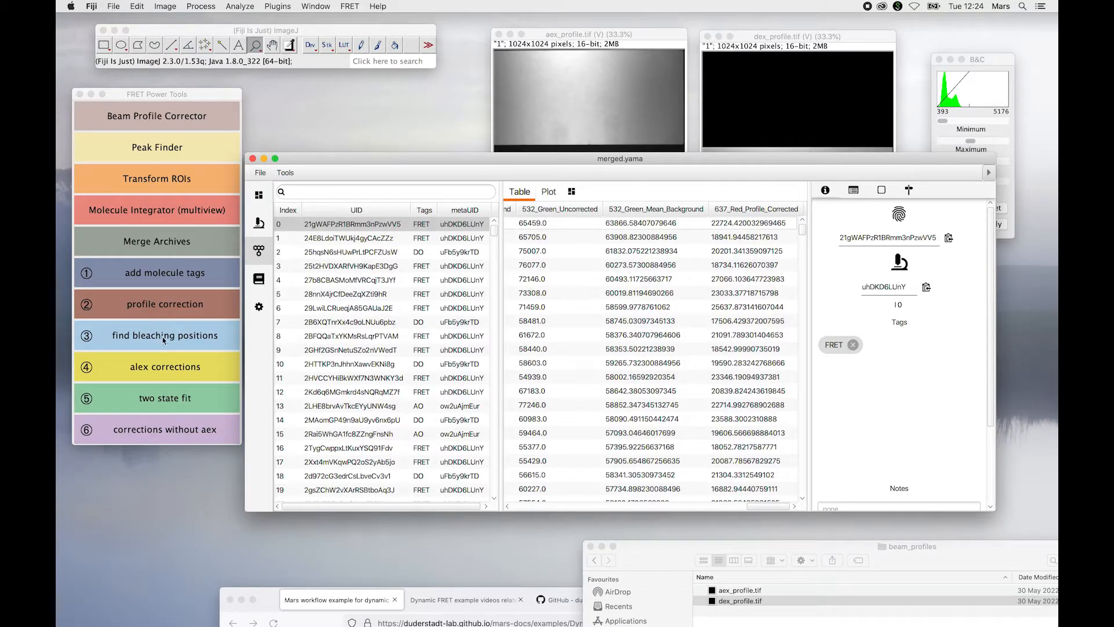
click(165, 337)
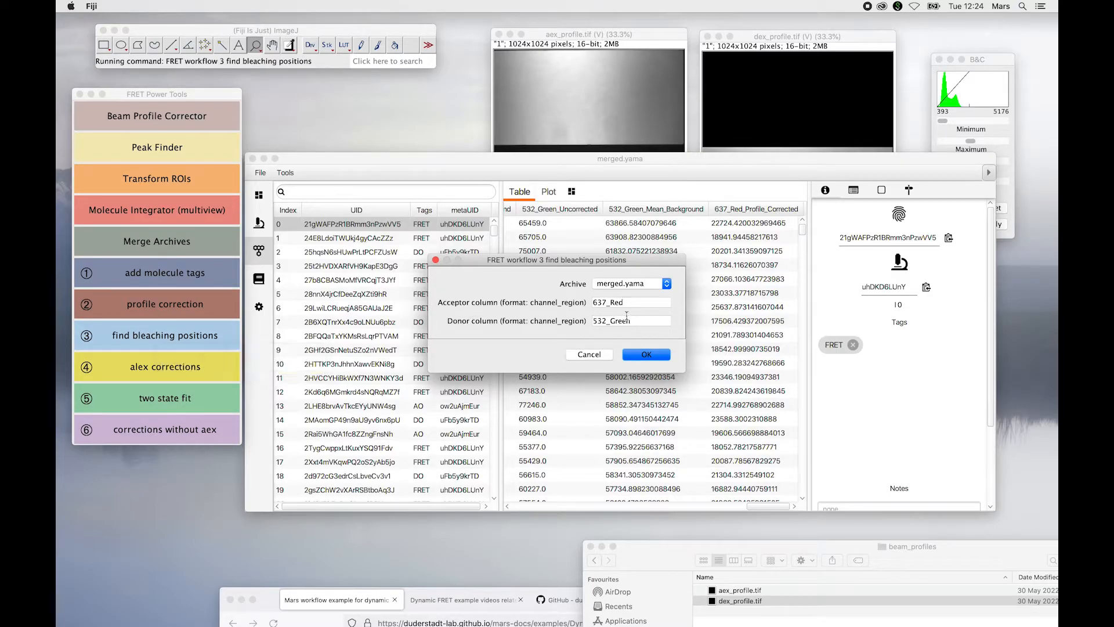
click(647, 355)
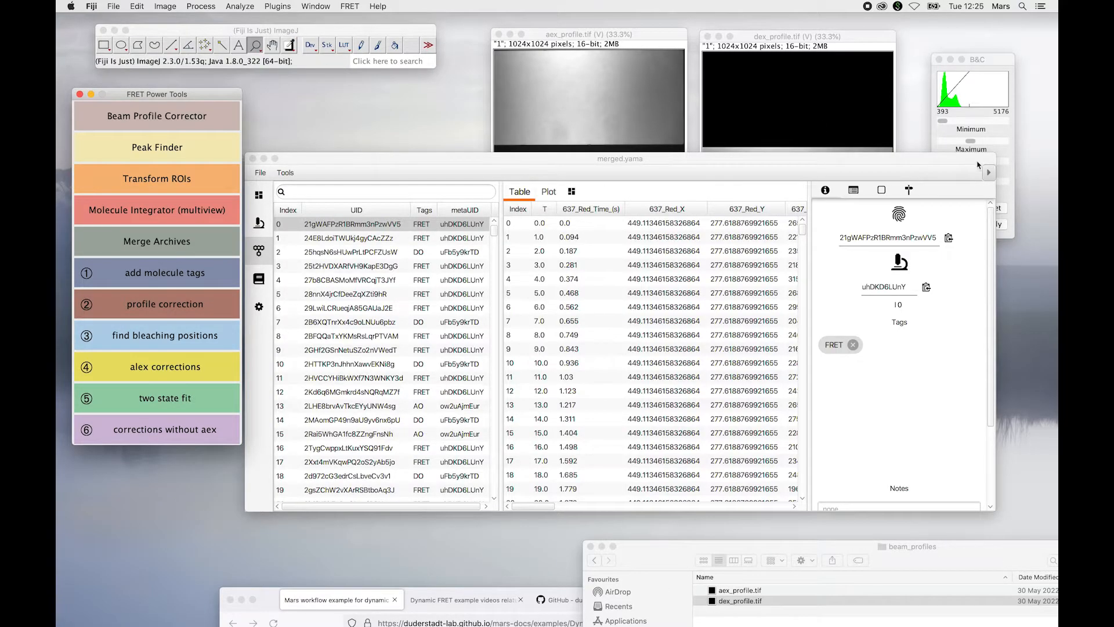
- Review the first molecule's parameters, regions, and acceptor and donor bleaching positions
click(910, 191)
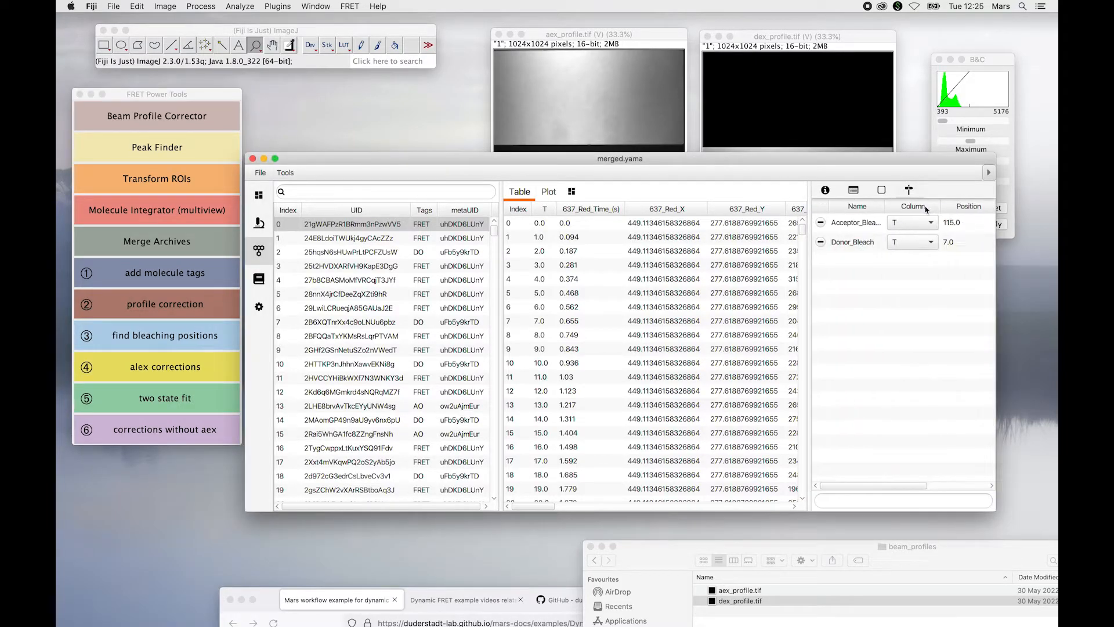
click(827, 195)
click(857, 193)
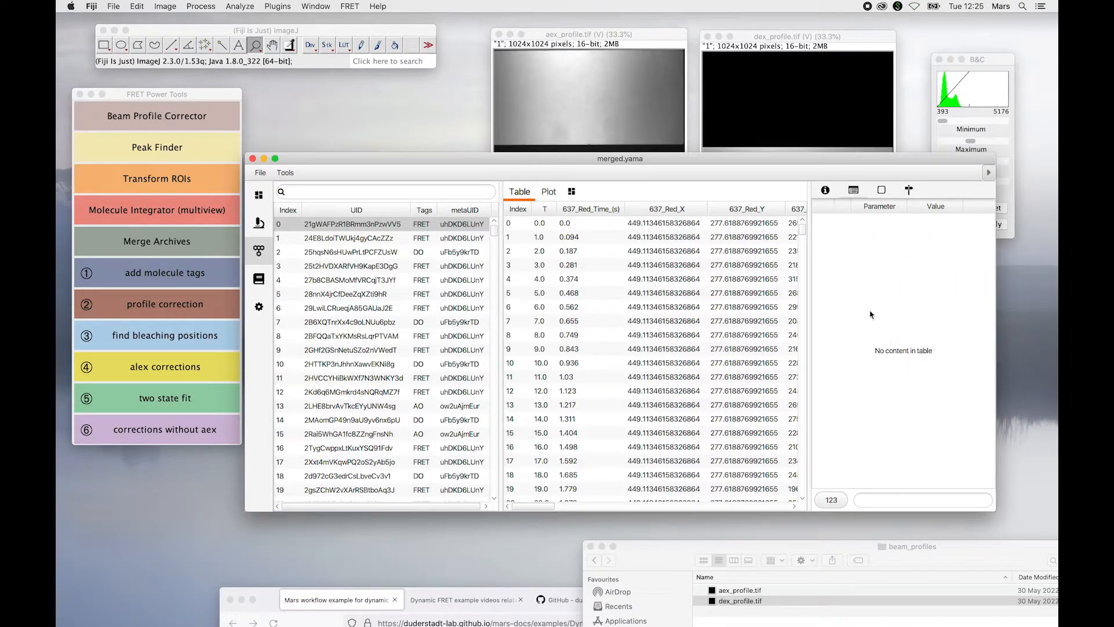
click(883, 191)
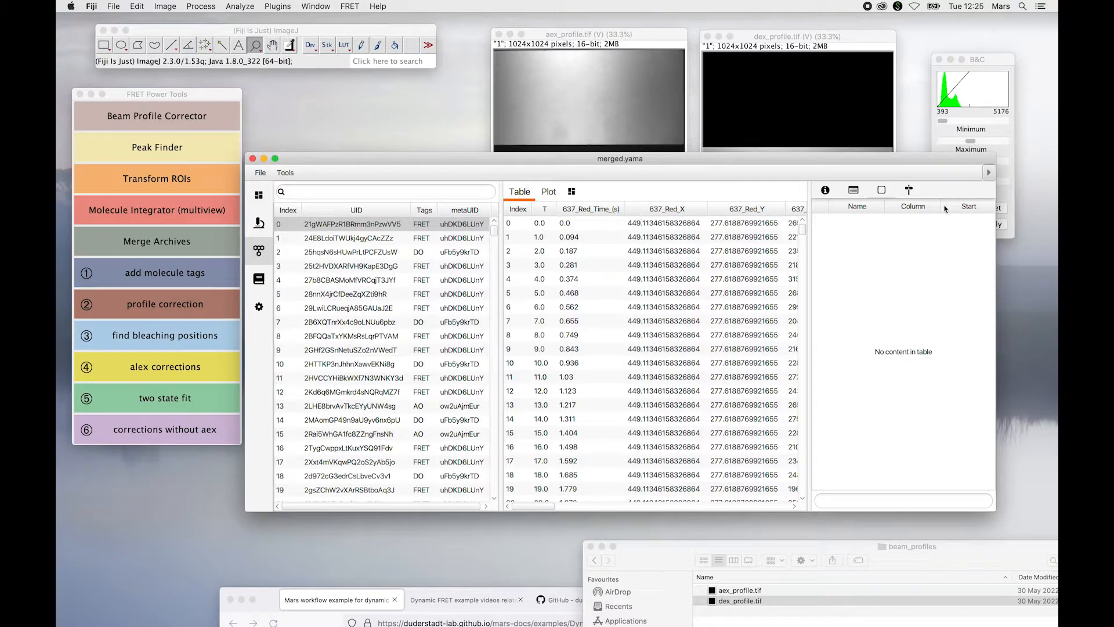
click(910, 192)
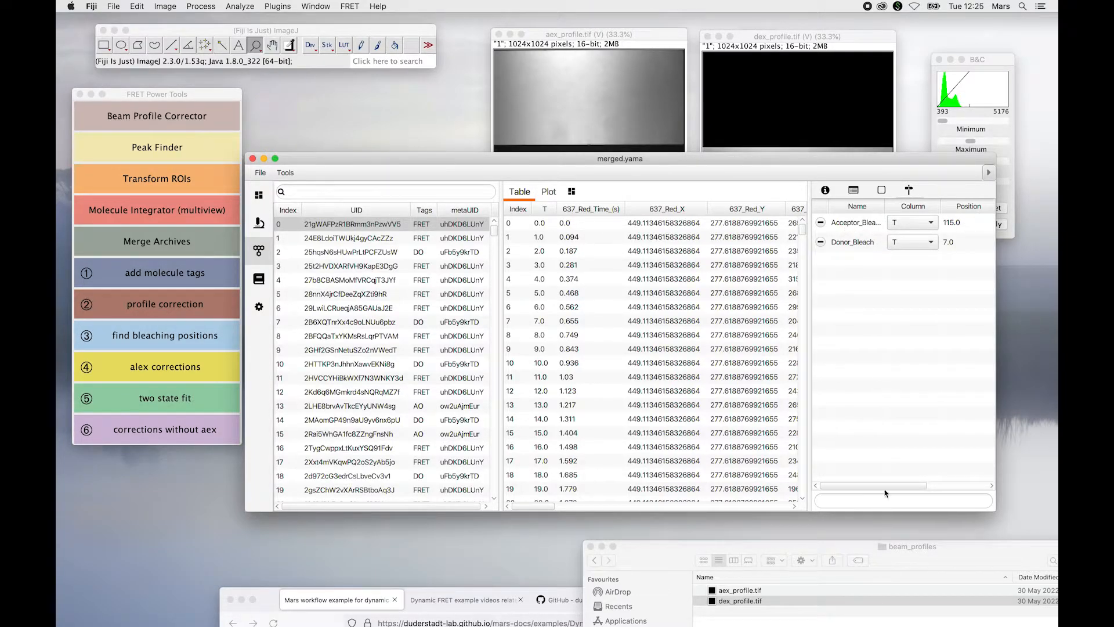
drag(891, 488, 751, 490)
- Show the molecule plot with its series settings and enlarge the merged.yama window to make room for them
click(548, 192)
drag(535, 162, 417, 88)
drag(885, 437, 1034, 553)
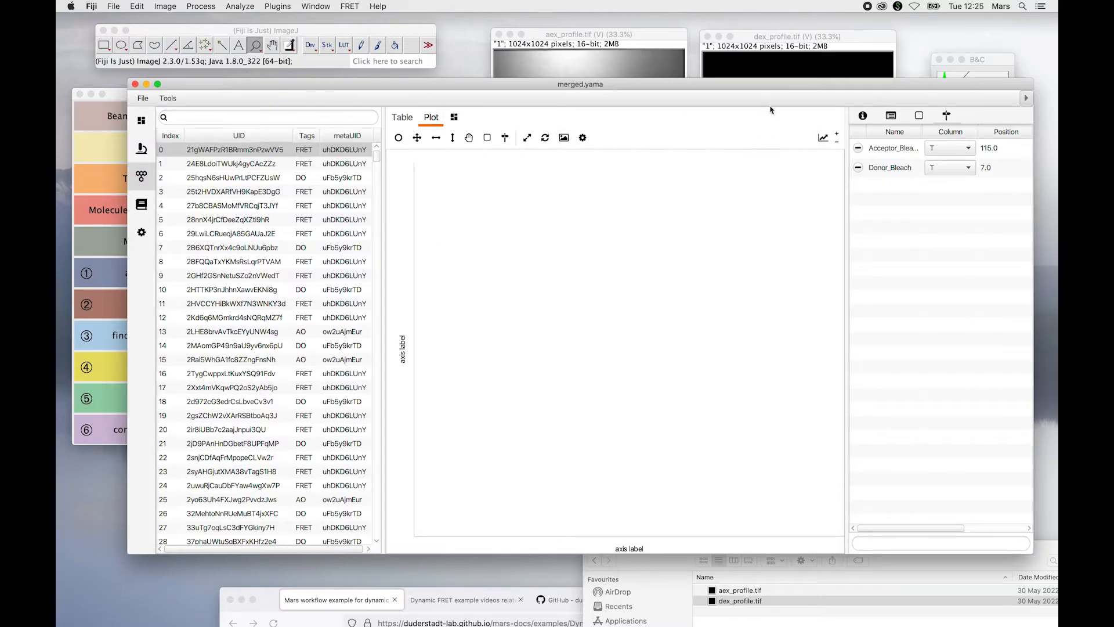
click(823, 140)
drag(779, 88, 738, 24)
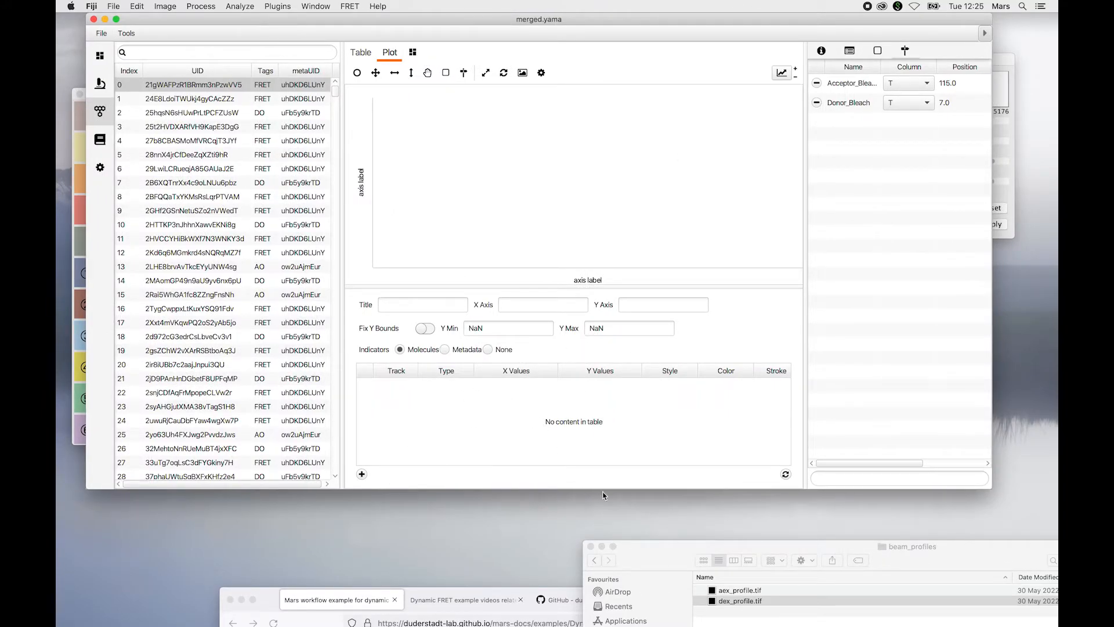
- Switch to Firefox and find the section on plotting the traces in the Dynamic FRET workflow documentation, keeping its example plot settings in view
click(325, 606)
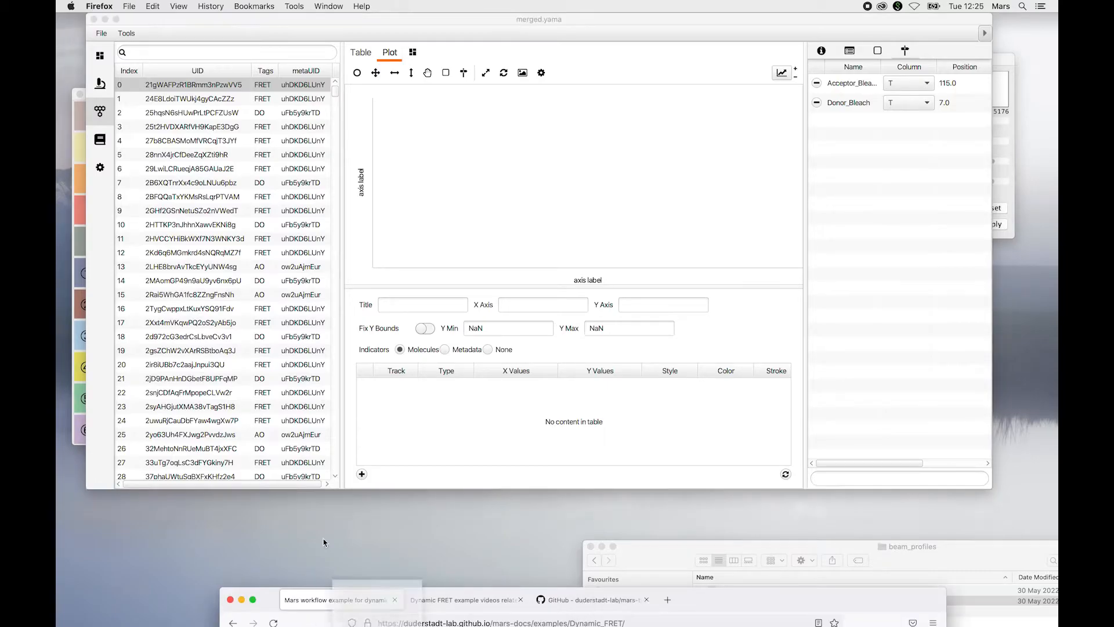
drag(725, 613, 674, 77)
scroll(646, 350, down, 5)
scroll(646, 350, down, 15)
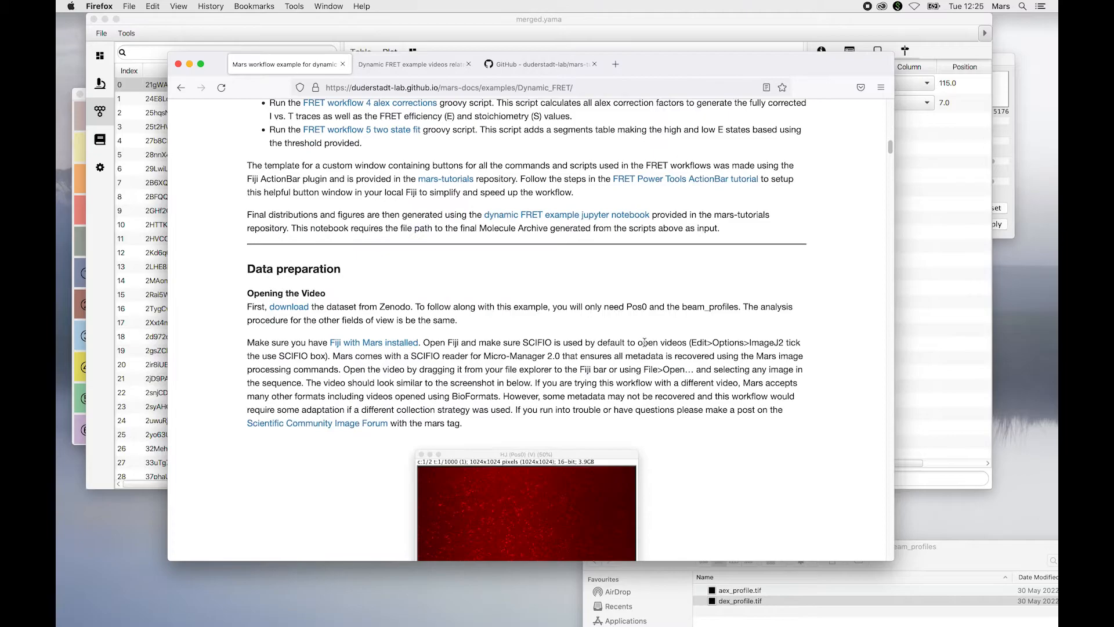
scroll(645, 344, down, 15)
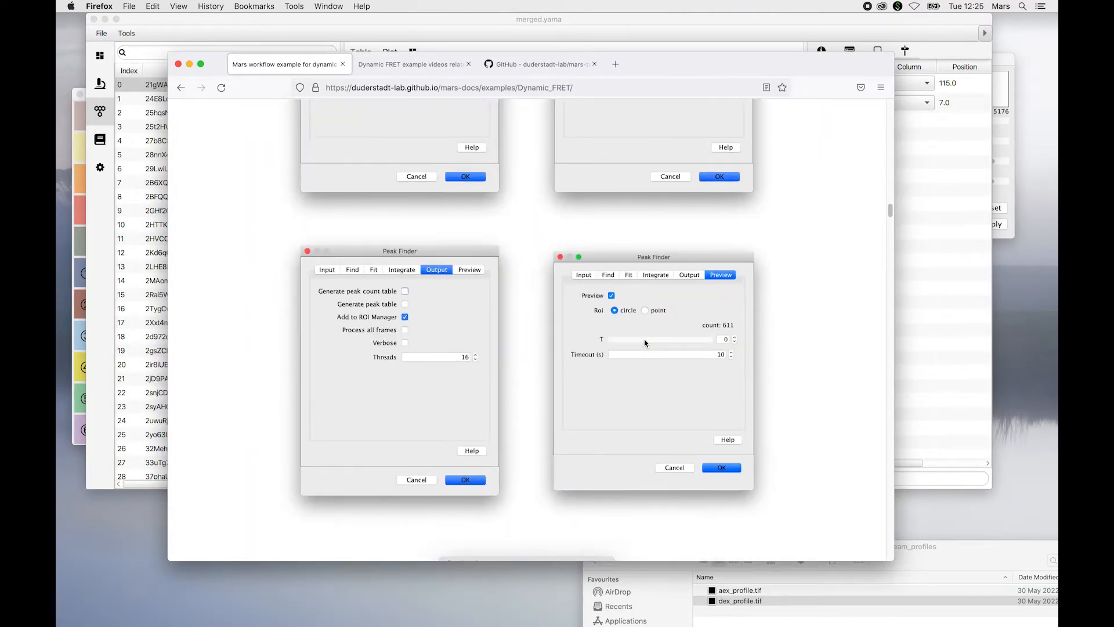
scroll(646, 343, down, 15)
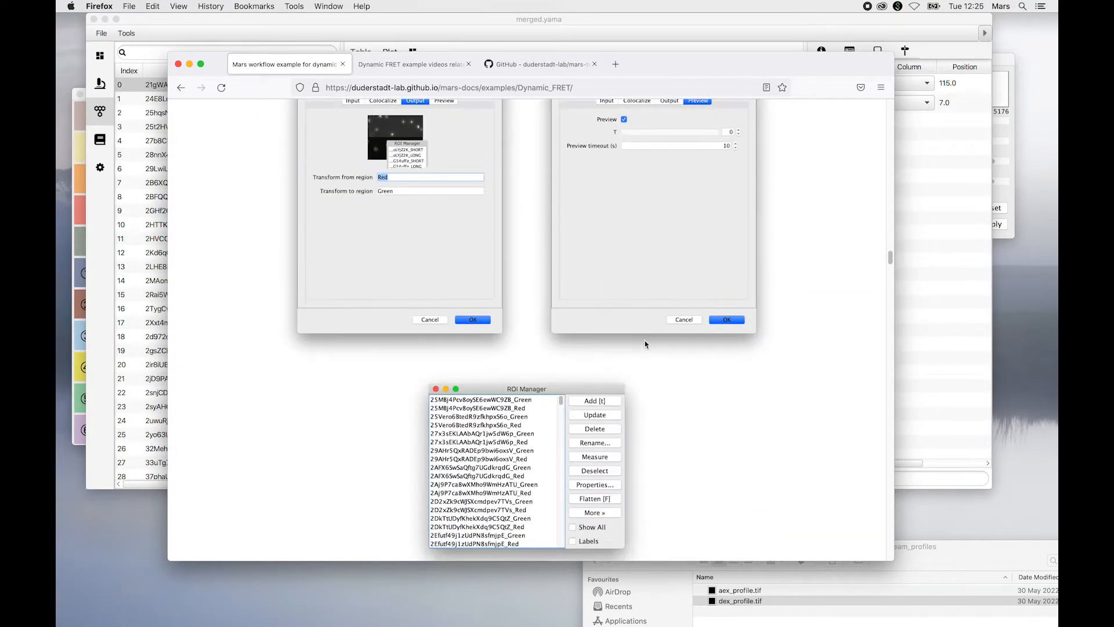
scroll(647, 343, down, 15)
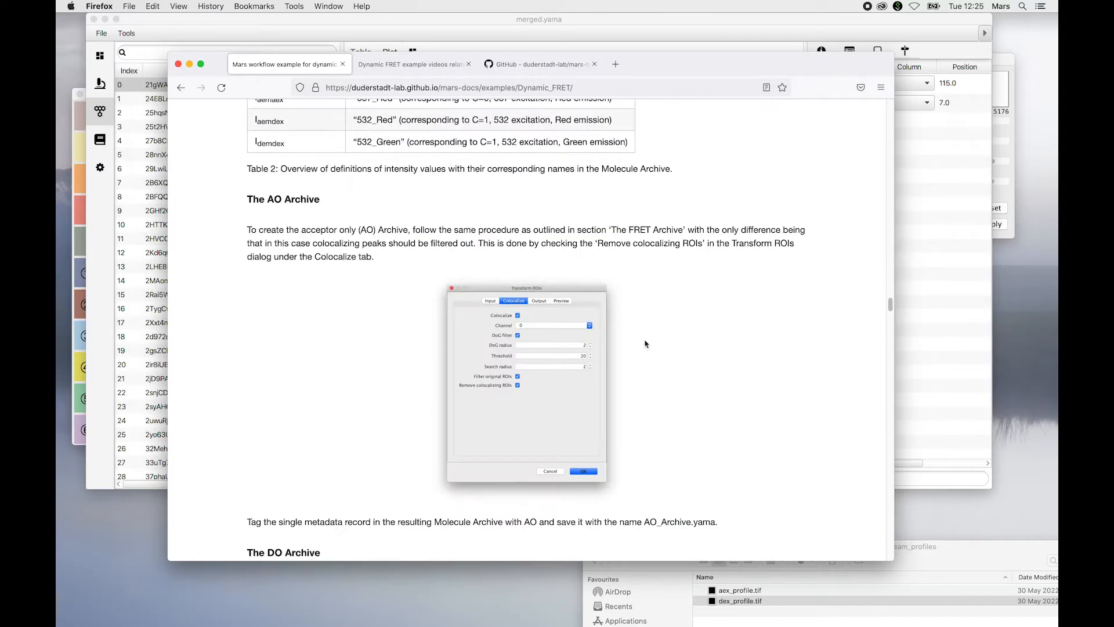
scroll(645, 341, down, 15)
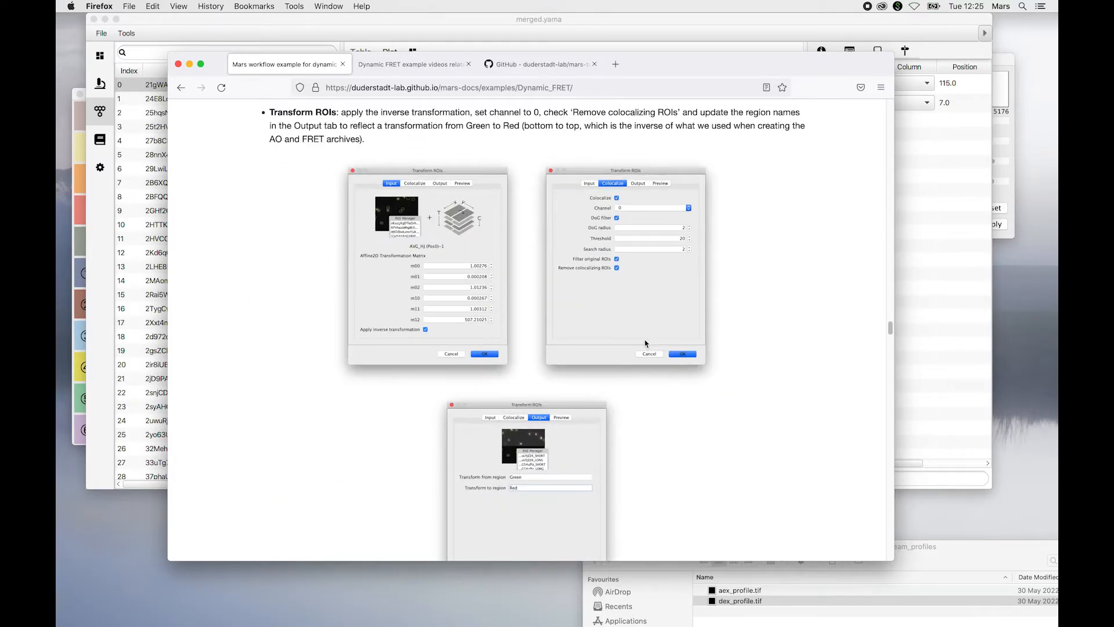
scroll(646, 344, down, 10)
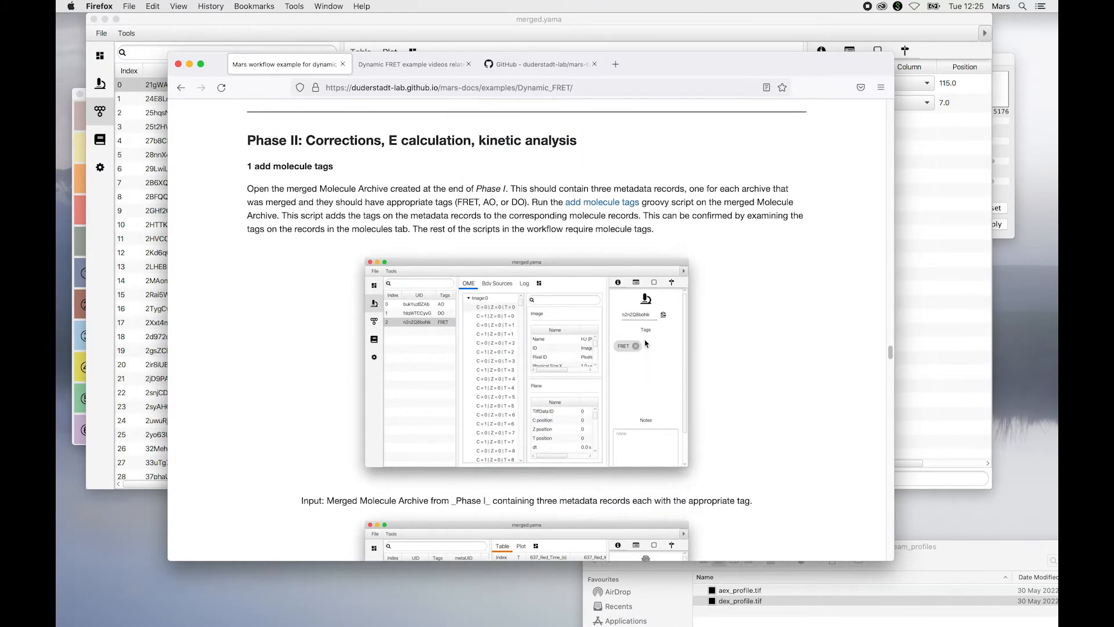
scroll(646, 343, down, 12)
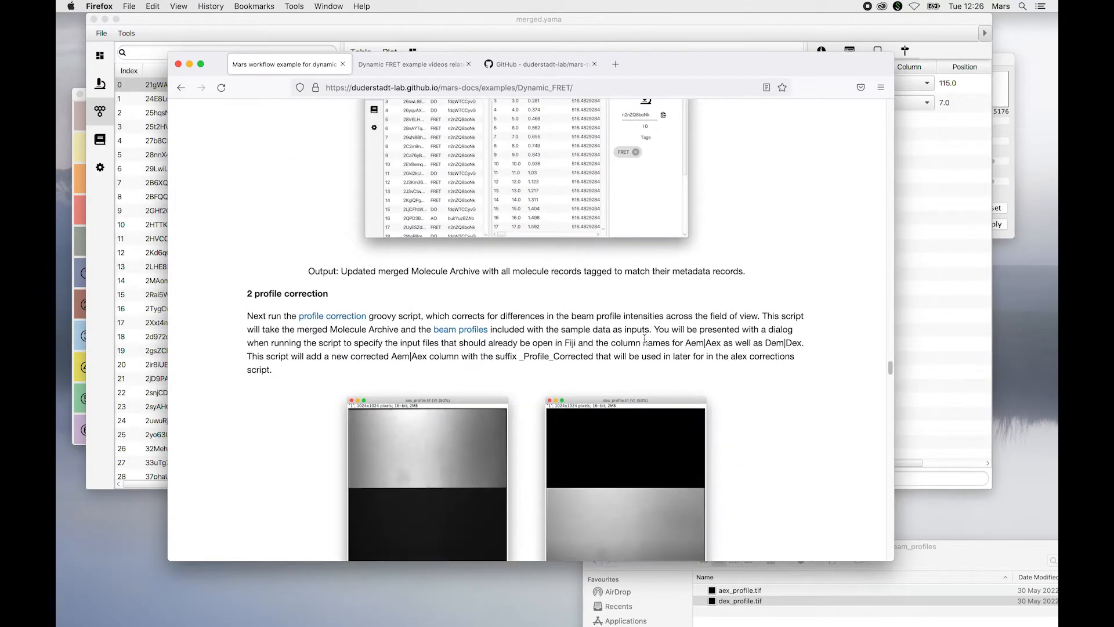
scroll(646, 342, down, 12)
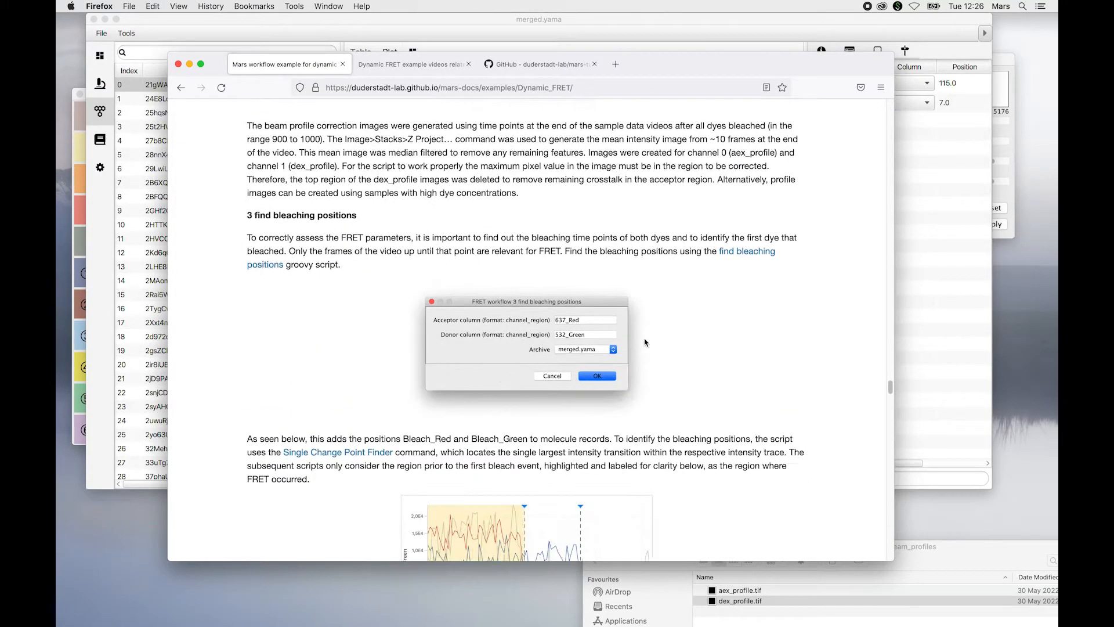
scroll(645, 343, down, 8)
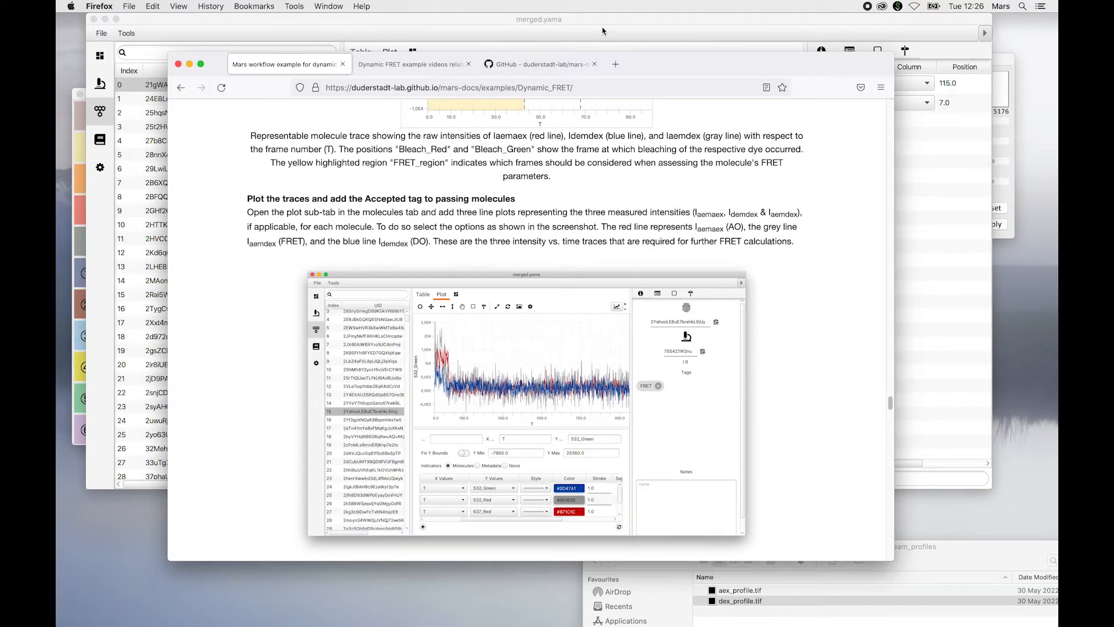
drag(662, 66, 663, 157)
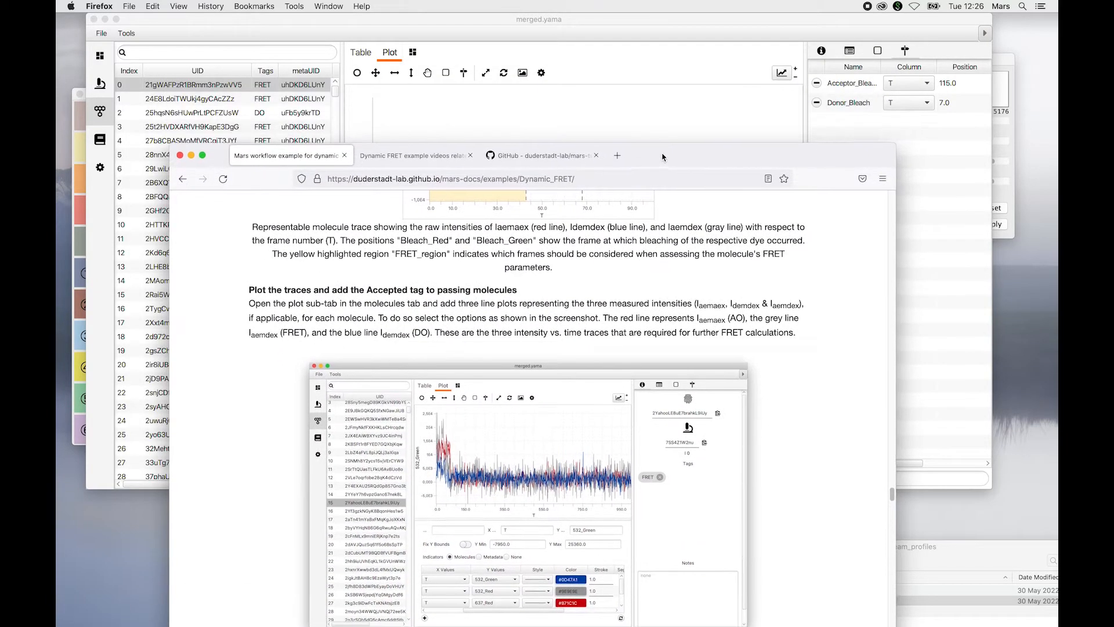
- Switch back to Fiji and add a line plot to merged.yama with T as X values and 532_Green as Y values
click(649, 19)
click(362, 474)
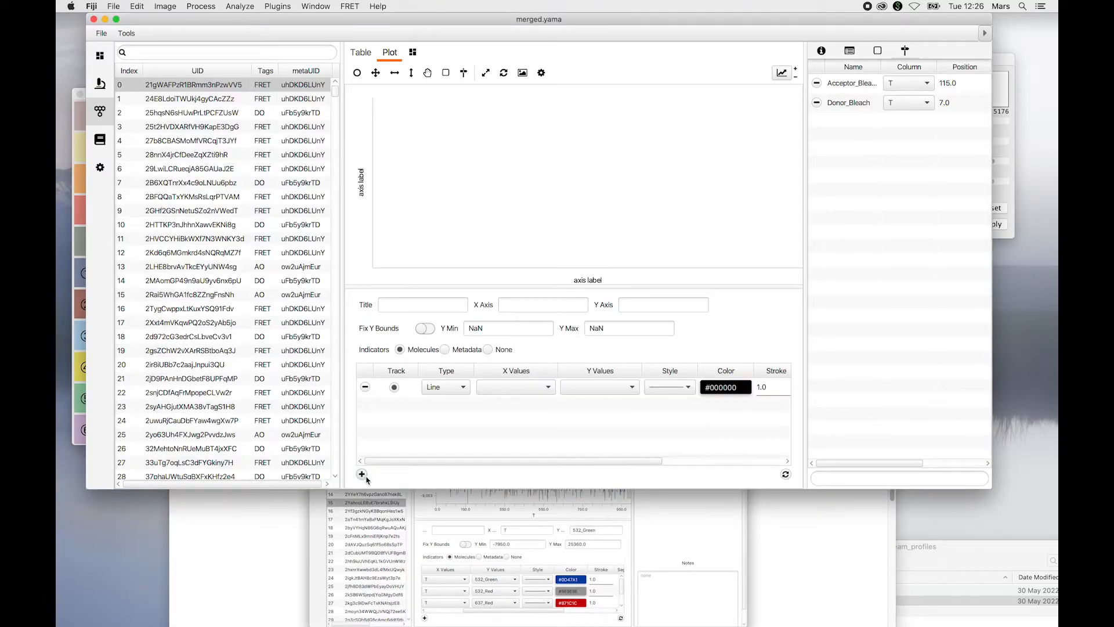
click(508, 387)
scroll(507, 493, down, 5)
click(506, 515)
click(610, 387)
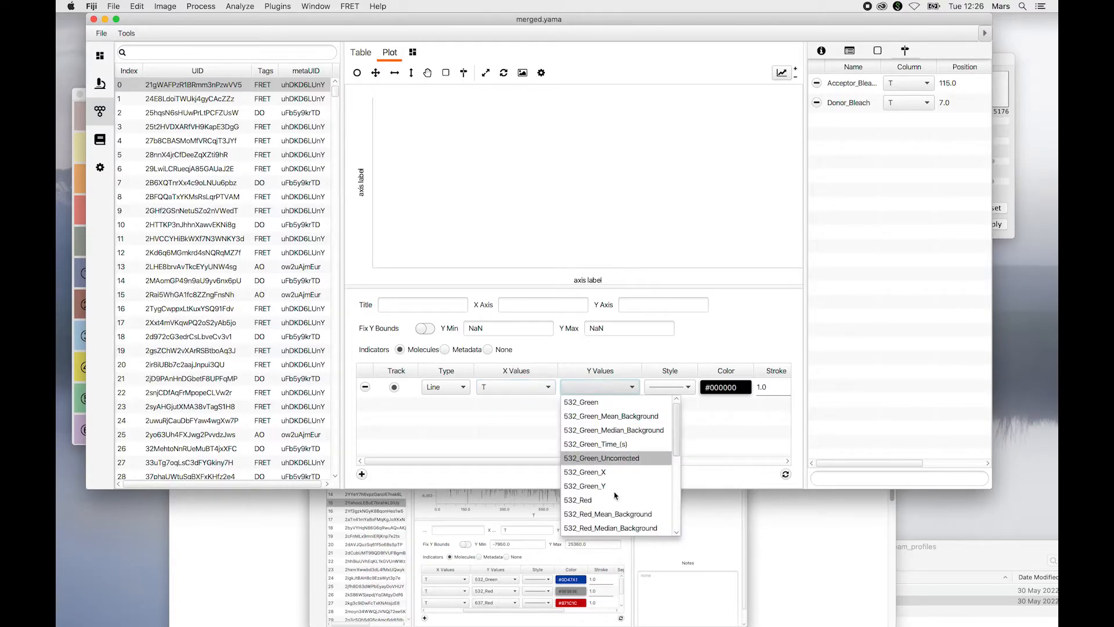
click(608, 403)
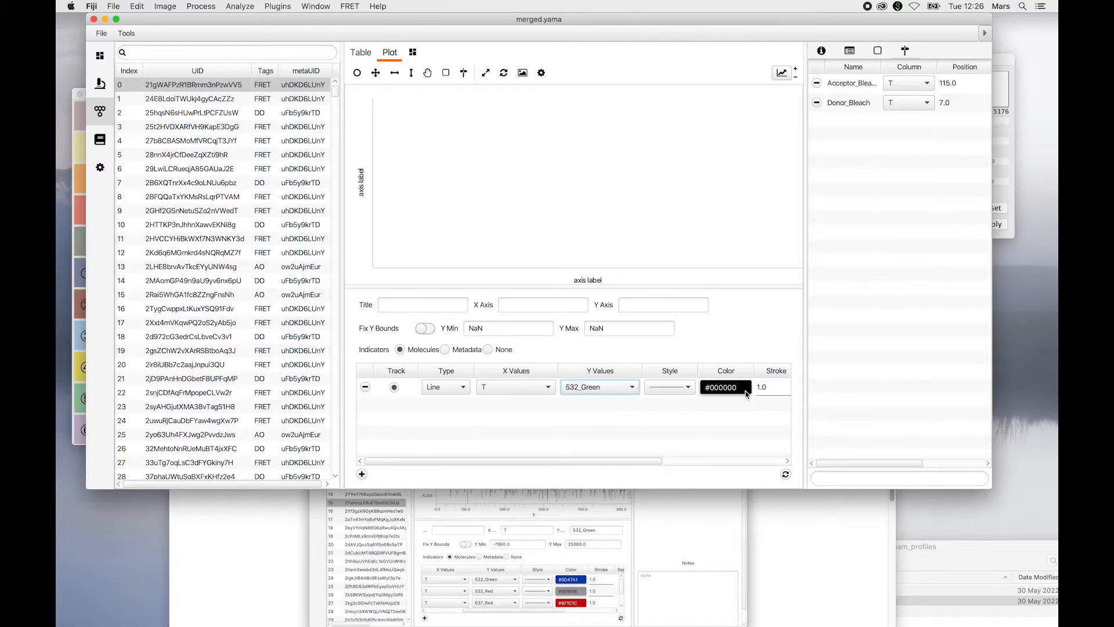
- Give the 532_Green line the custom blue color #4E6A9C and resize the archive window to uncover the reference screenshot behind it
click(737, 392)
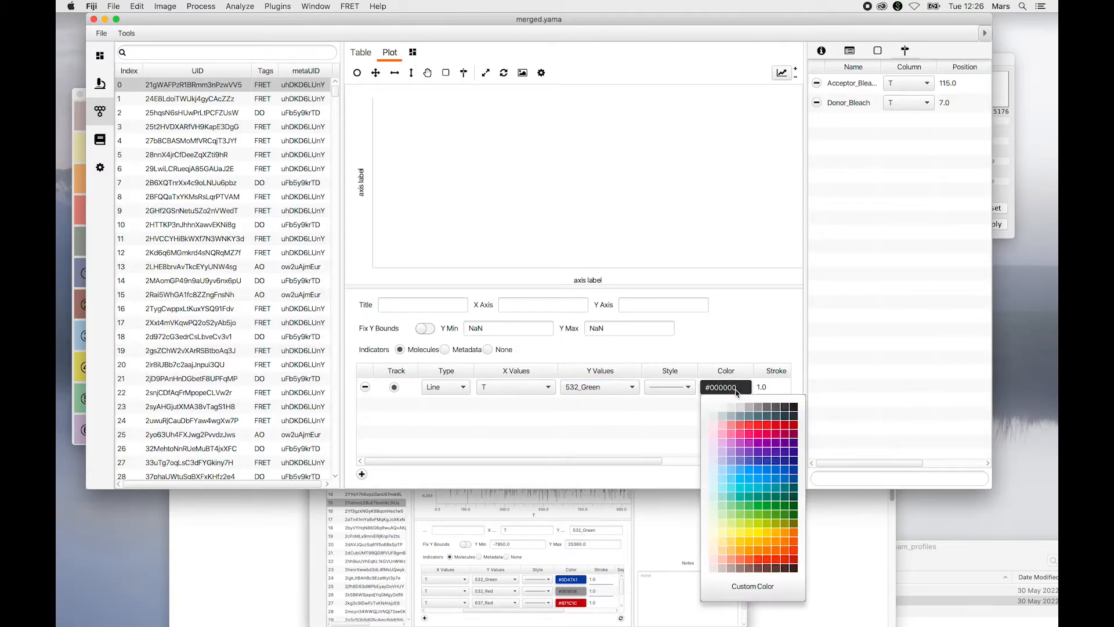
click(772, 587)
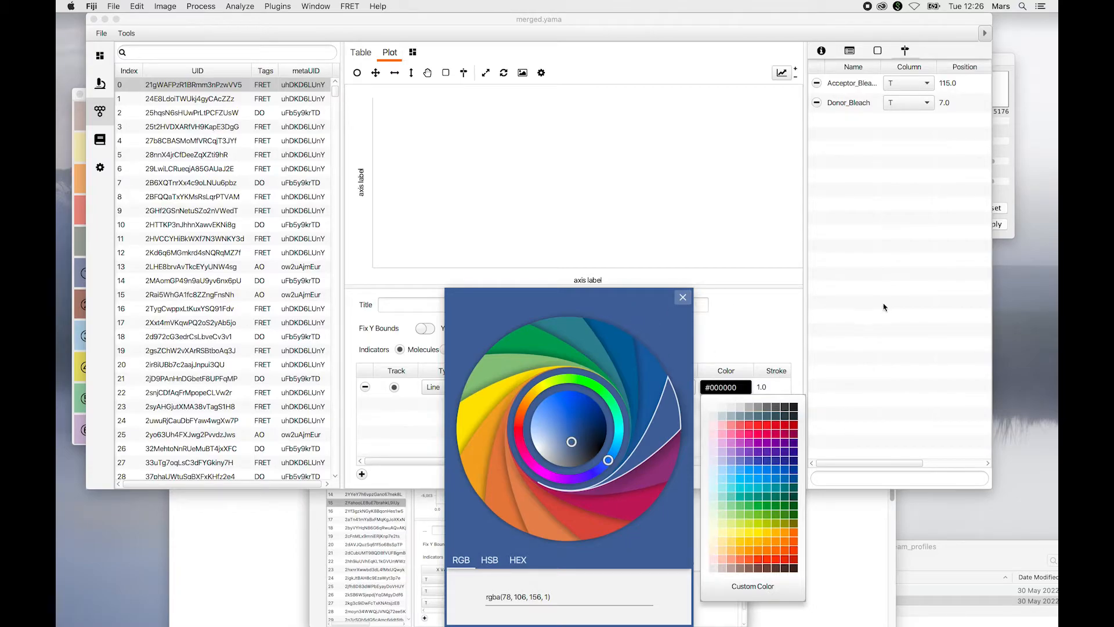
click(423, 425)
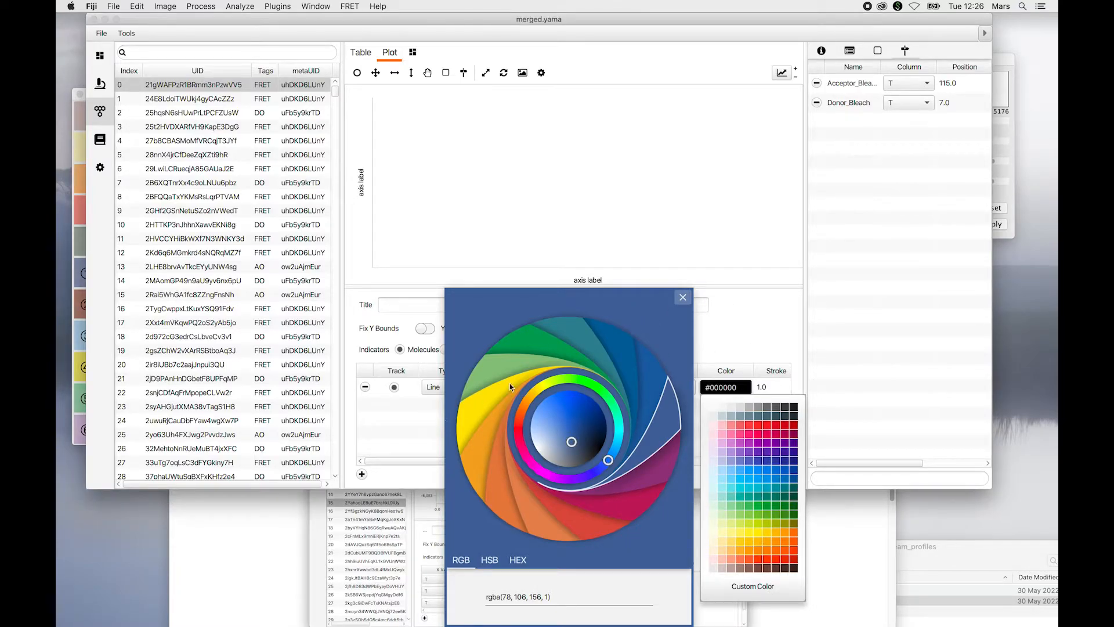
click(683, 298)
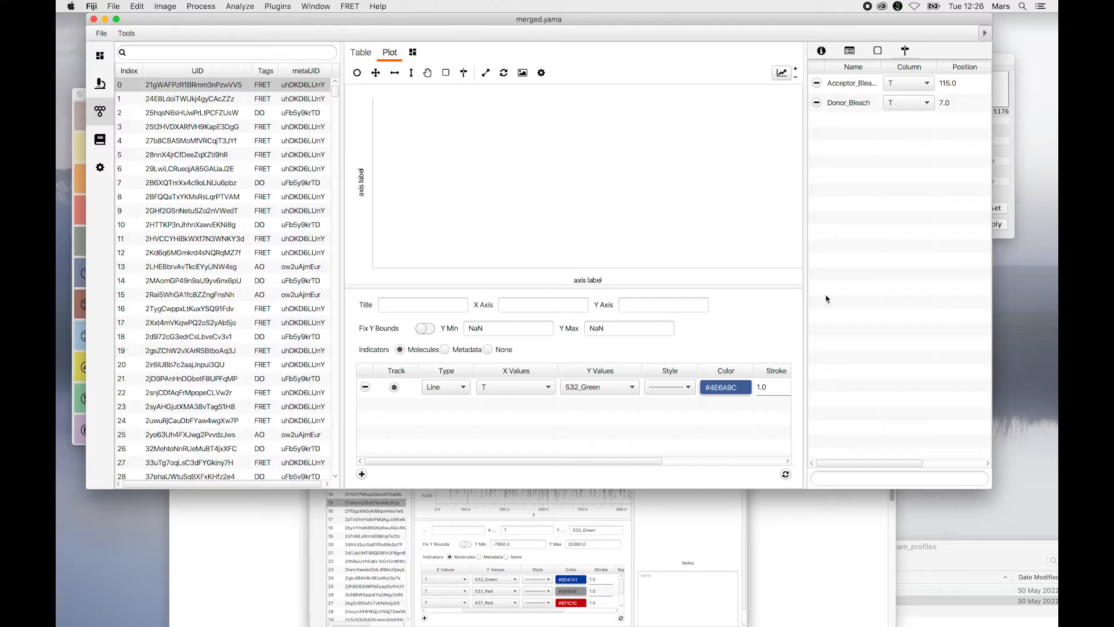
drag(992, 489, 905, 434)
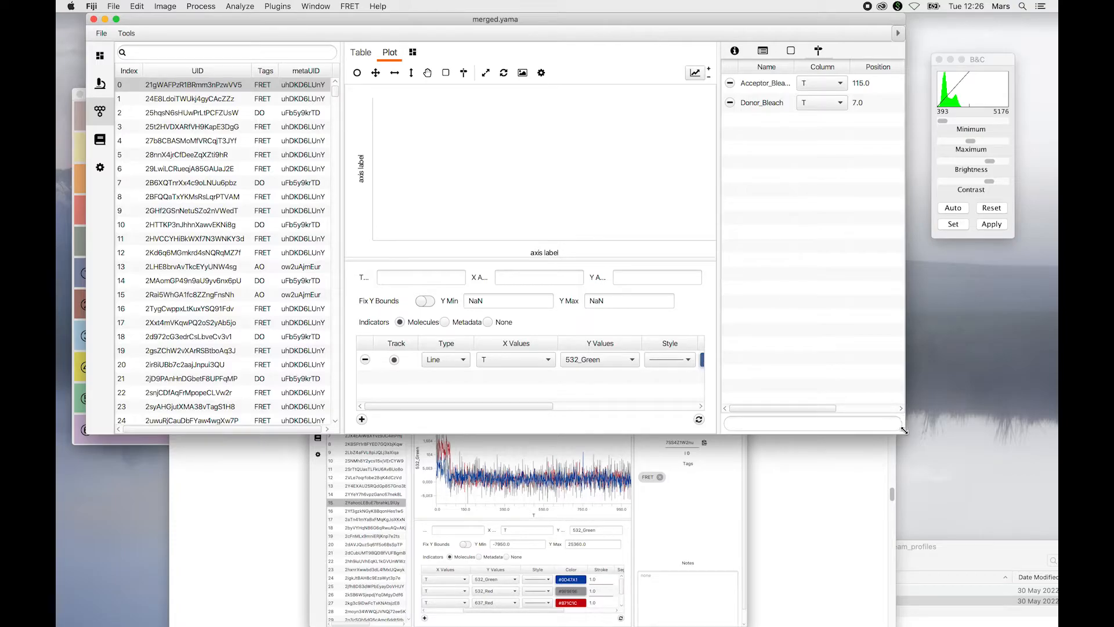
drag(904, 430, 1027, 436)
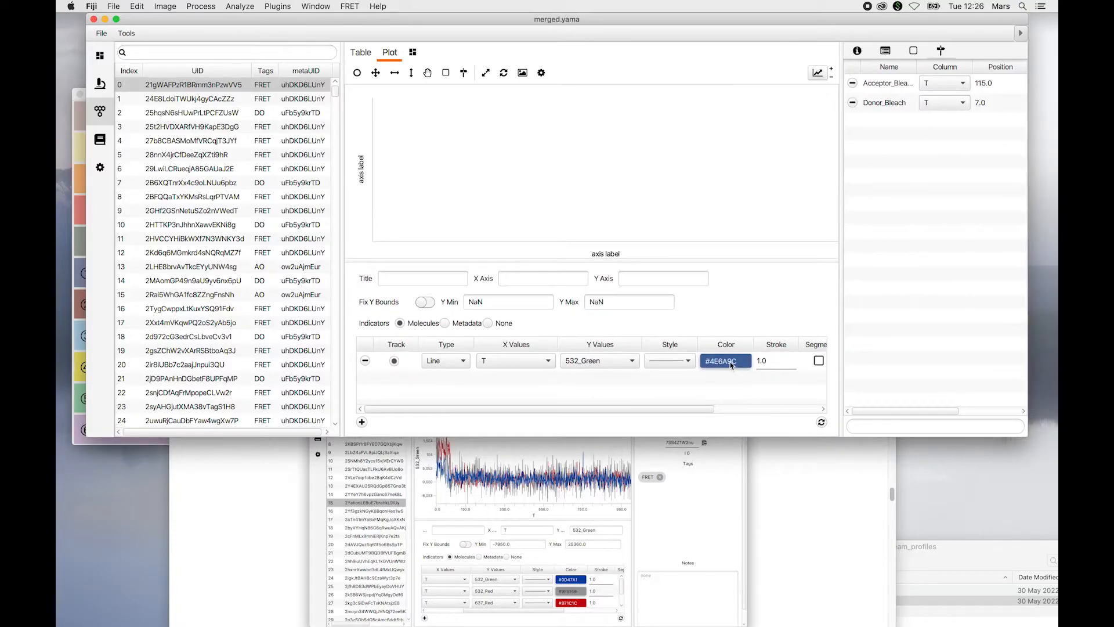
- Switch to Firefox, move its window so the reference plot's series colors stay visible below merged.yama, and return to Fiji
click(806, 488)
drag(764, 167, 535, 156)
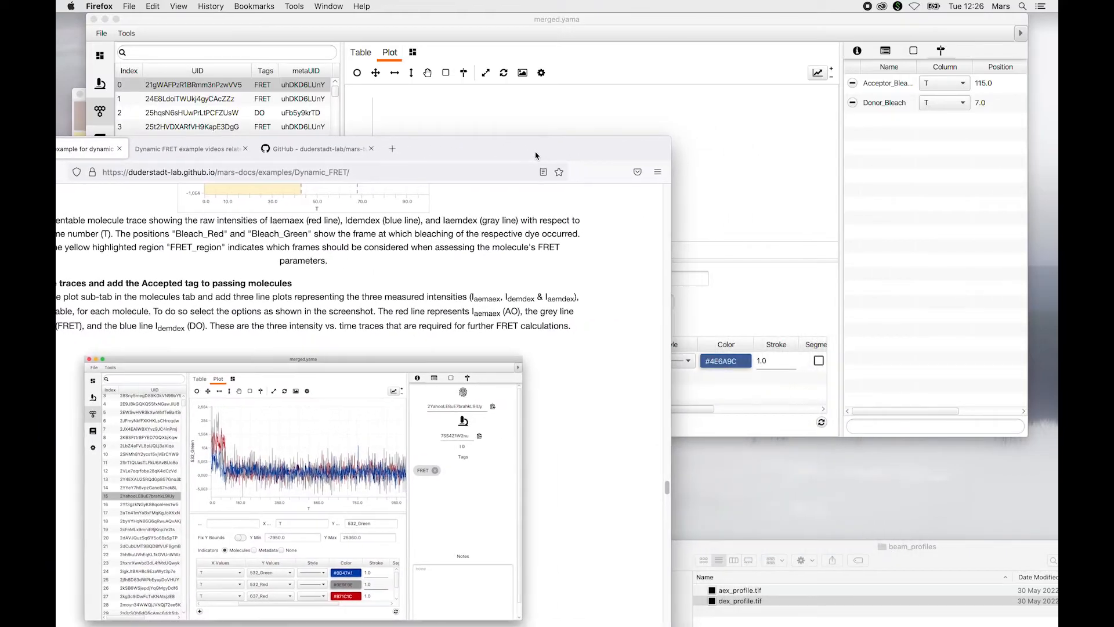
click(751, 22)
- Change the 532_Green line's color to the custom hex value #0D47A1
click(727, 362)
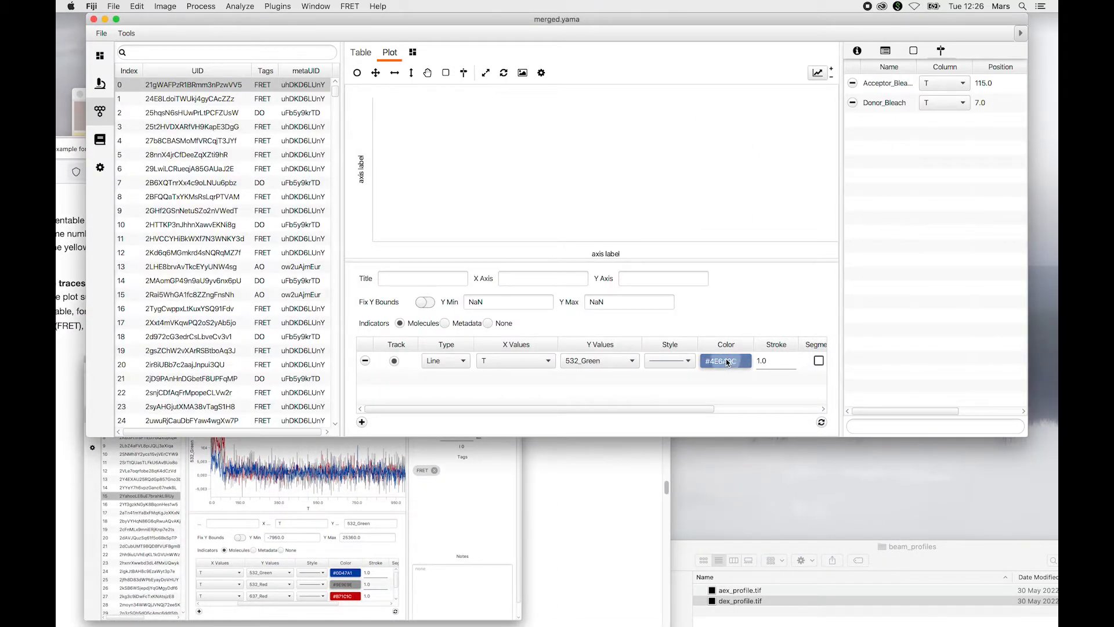
click(735, 589)
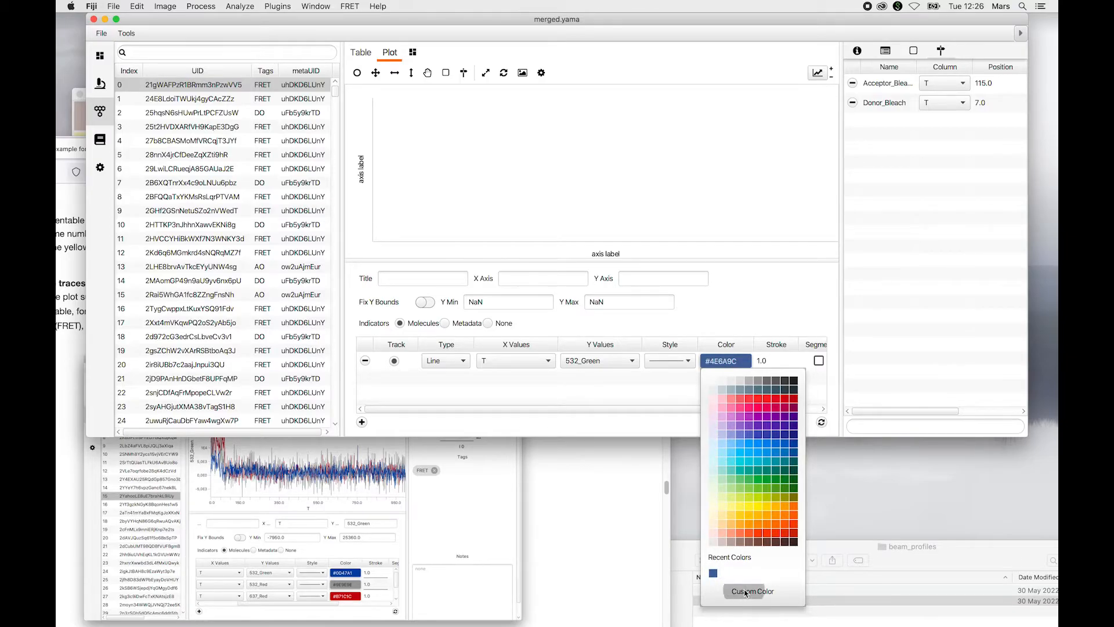
click(519, 560)
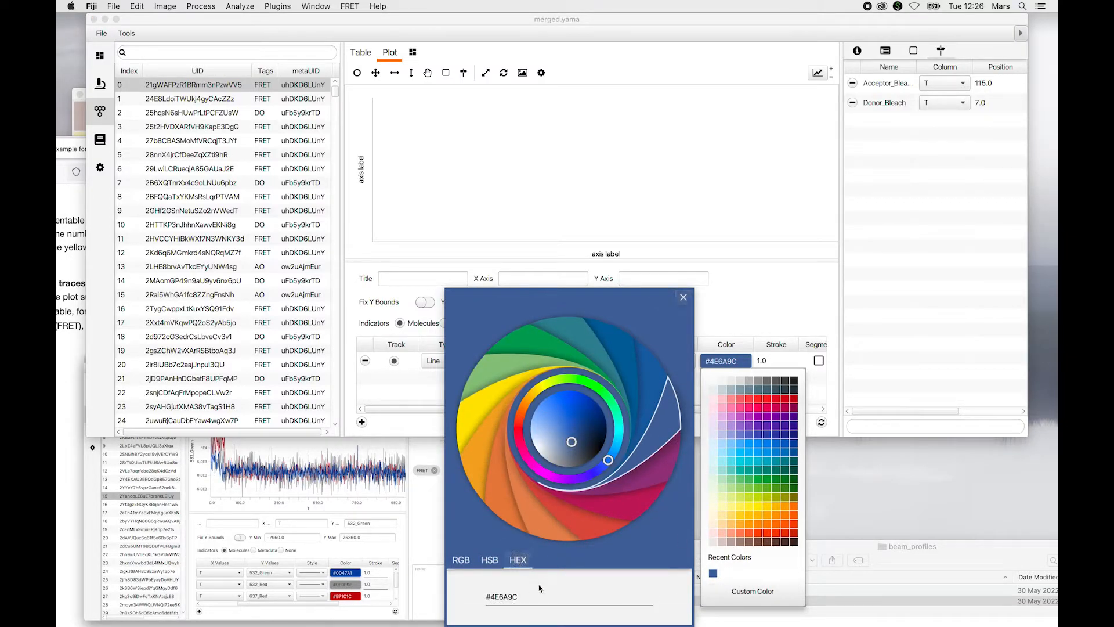
drag(529, 596, 495, 598)
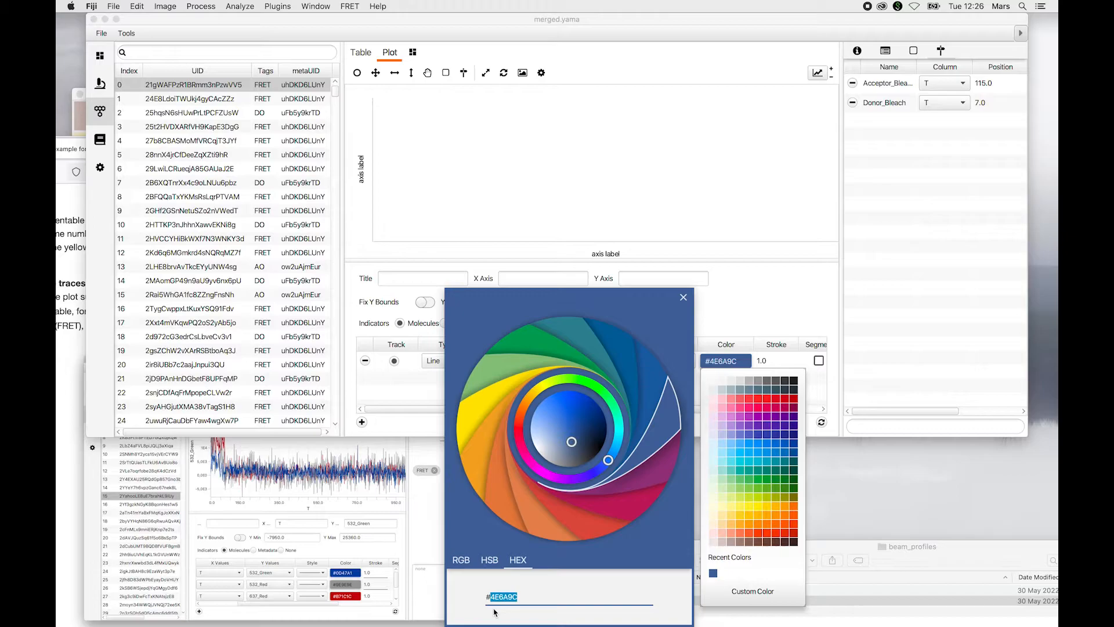
text(0D4)
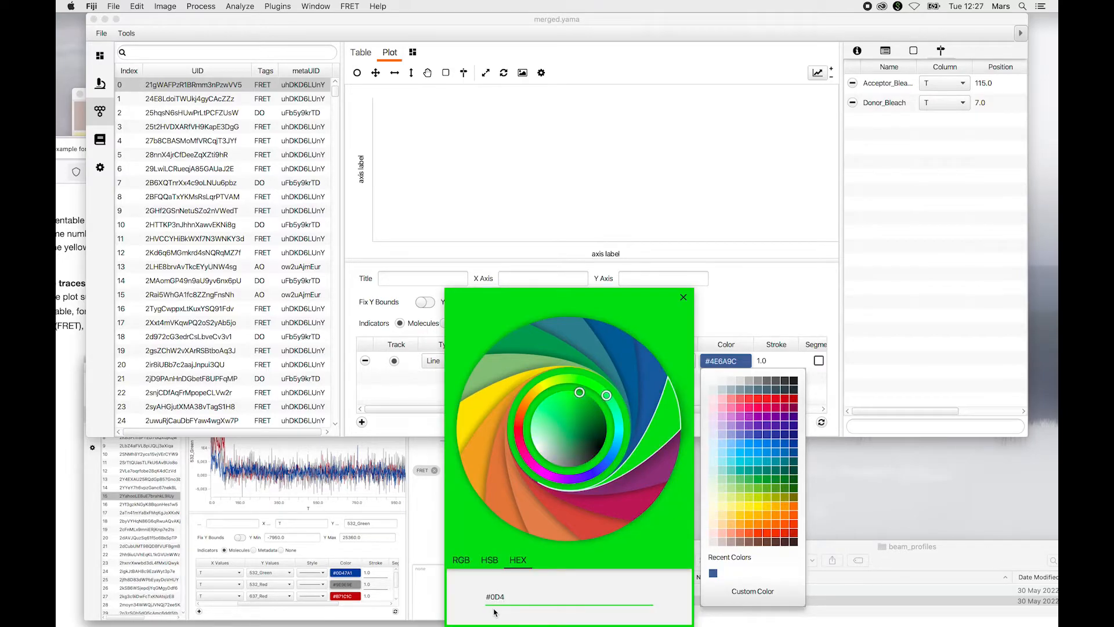
text(7A1)
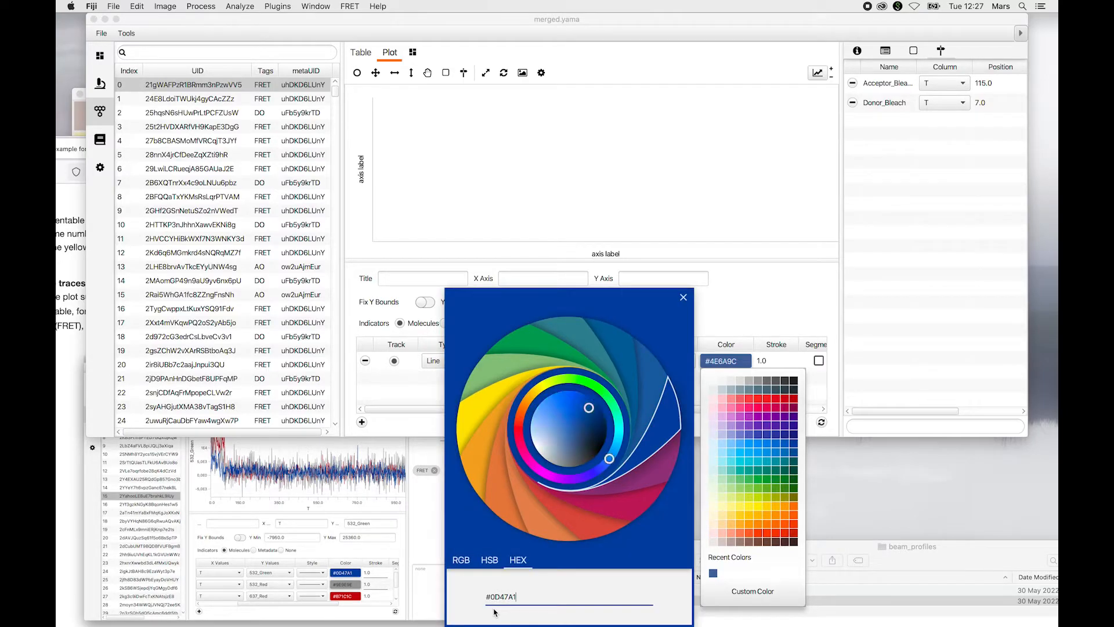
key(Return)
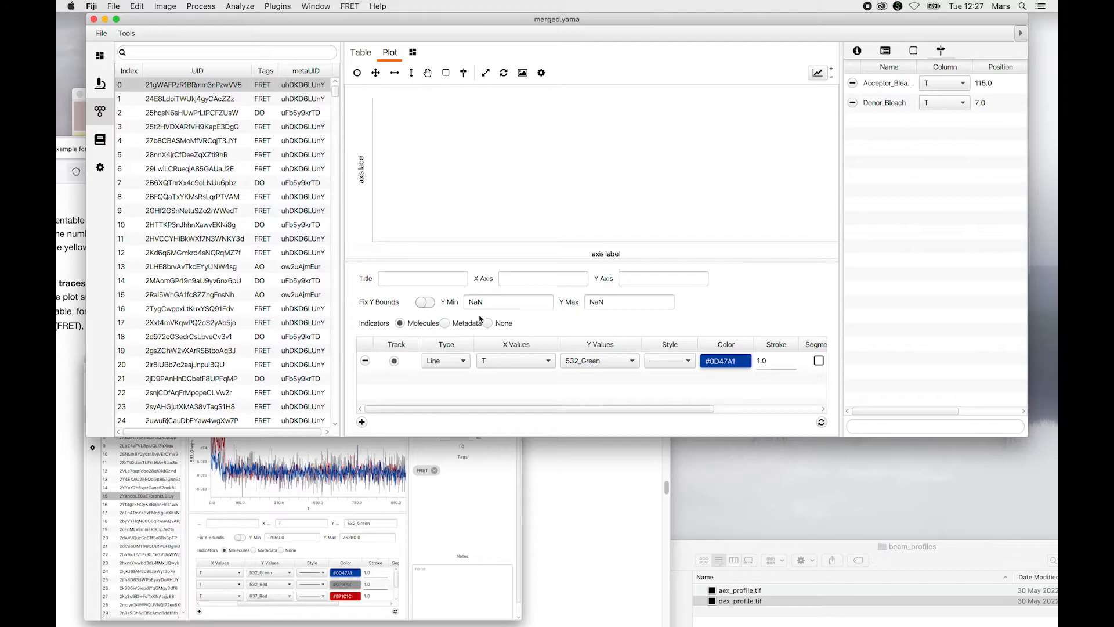
- Add a second line plot with T as X values and 532_Red as Y values
click(362, 422)
click(513, 384)
scroll(524, 493, down, 5)
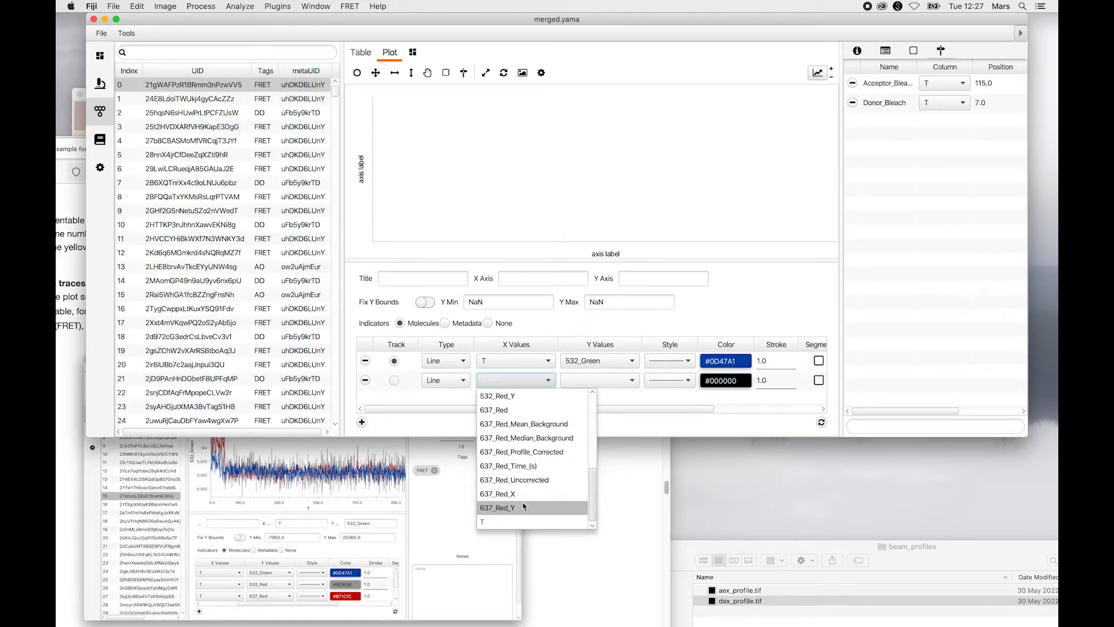
click(513, 522)
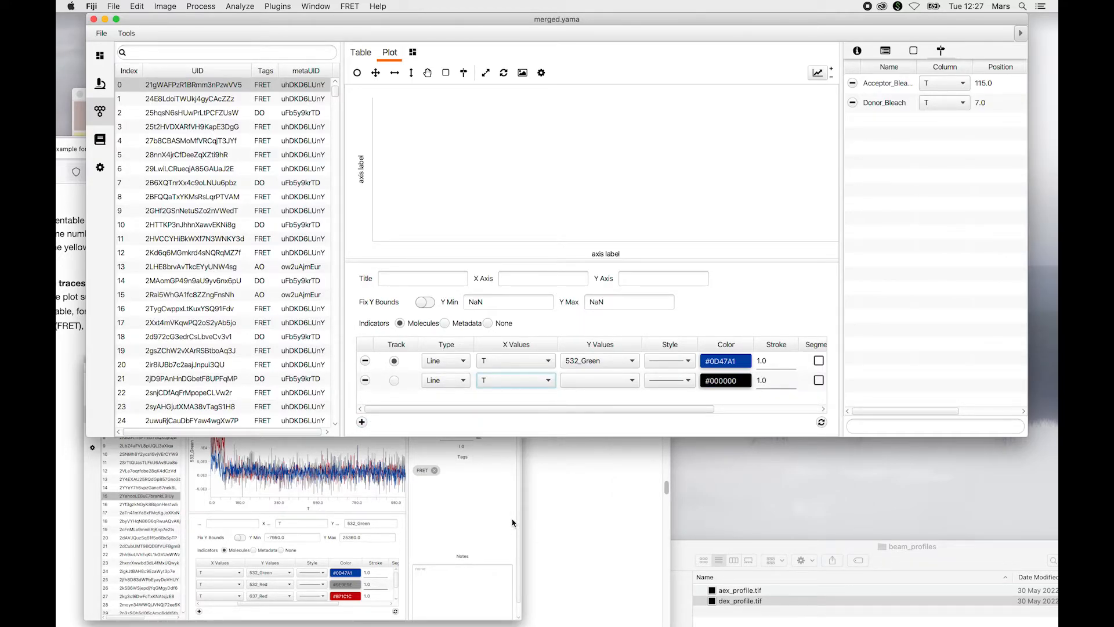
click(599, 384)
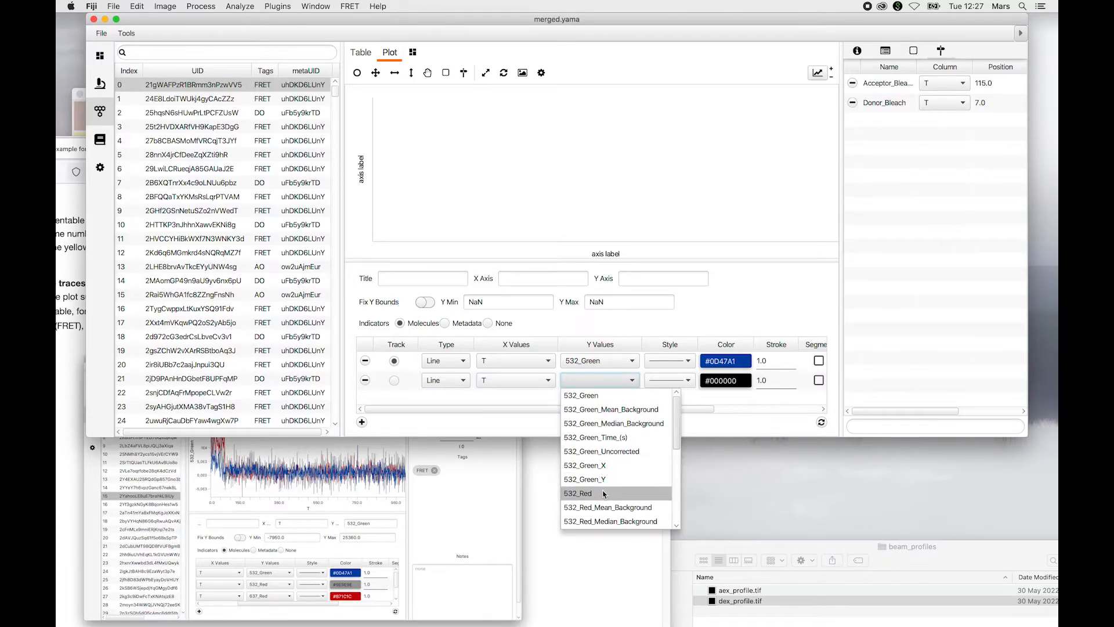
click(604, 494)
- Give the 532_Red line the custom gray color with hex value #9E9E9E
click(724, 382)
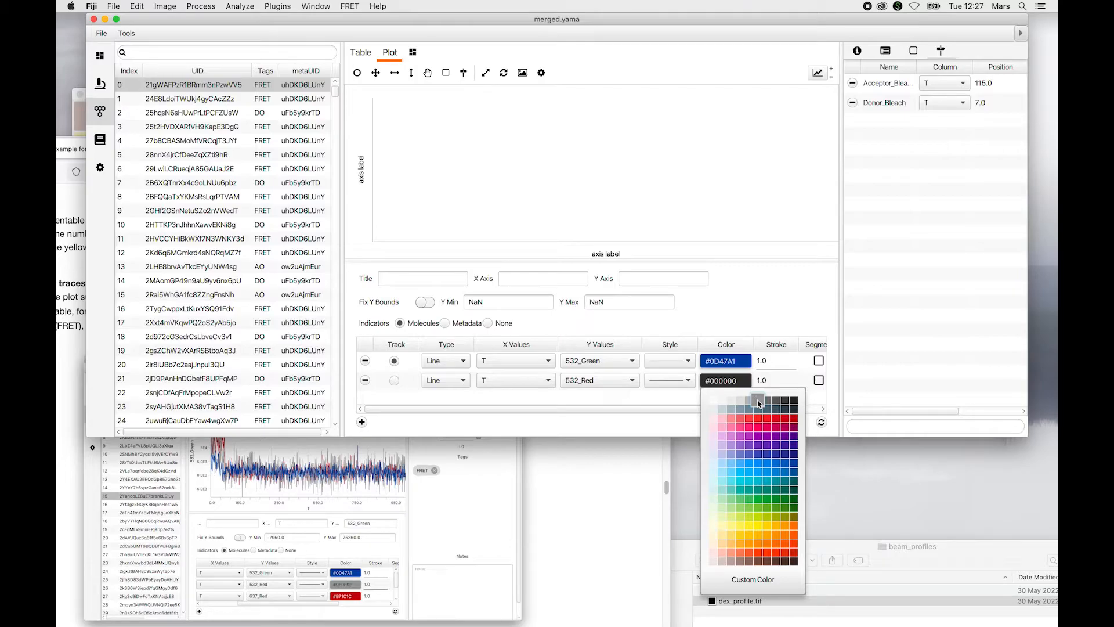
click(755, 584)
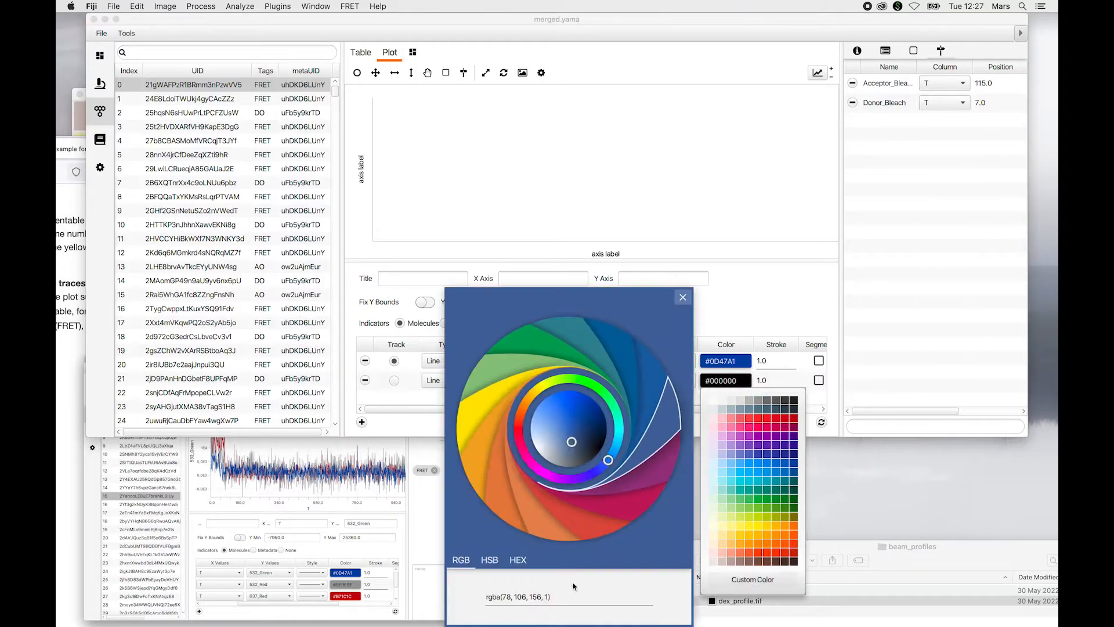
click(518, 559)
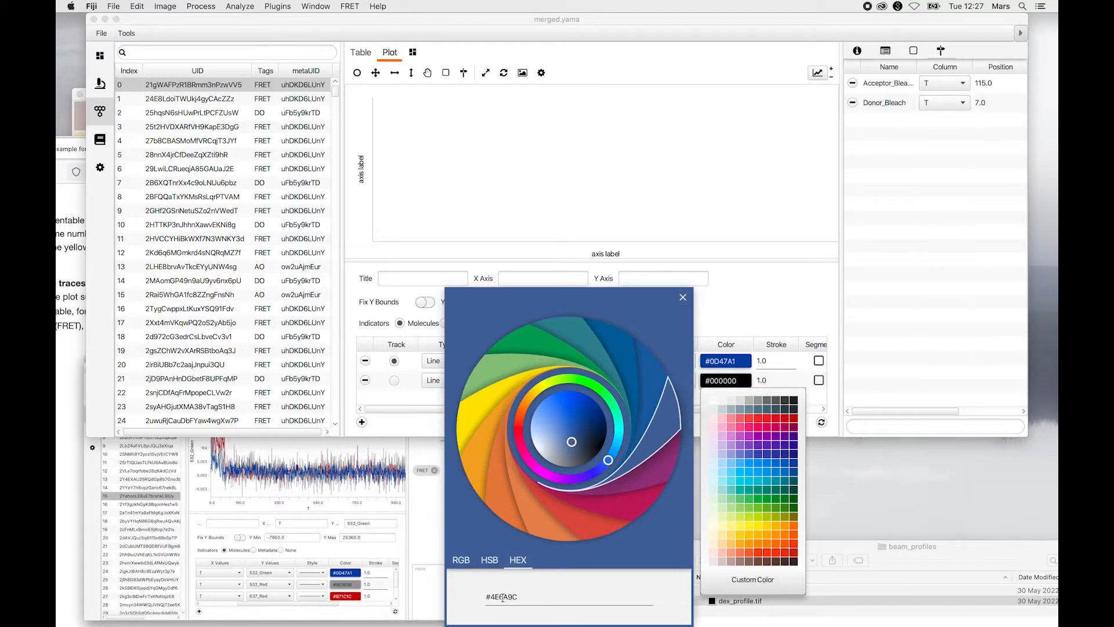
drag(493, 597, 523, 595)
text(9E9E9E)
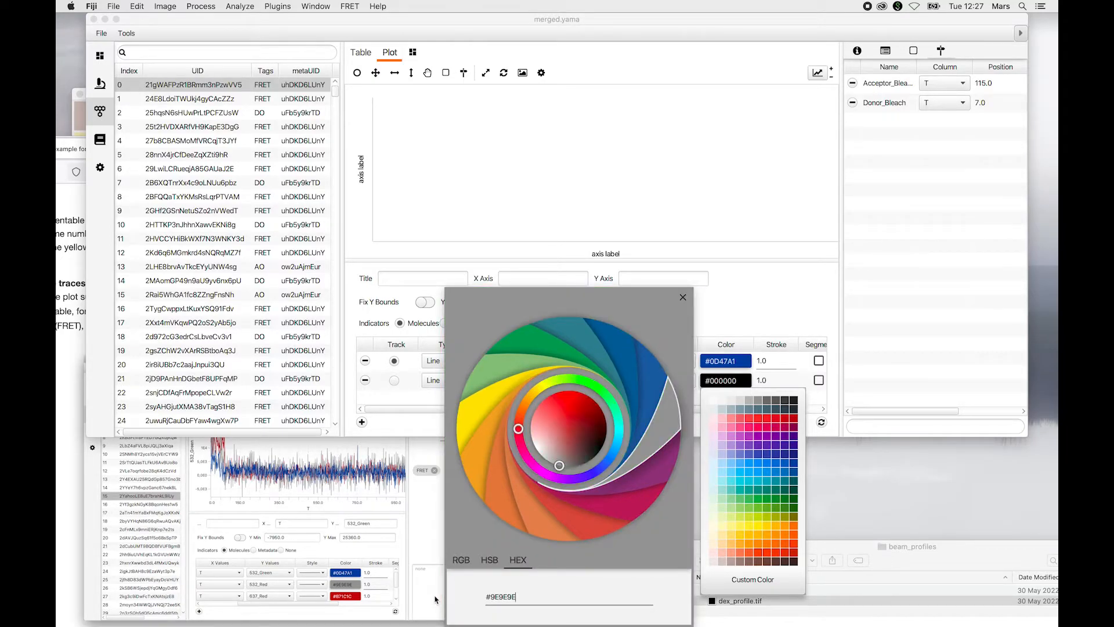
key(Return)
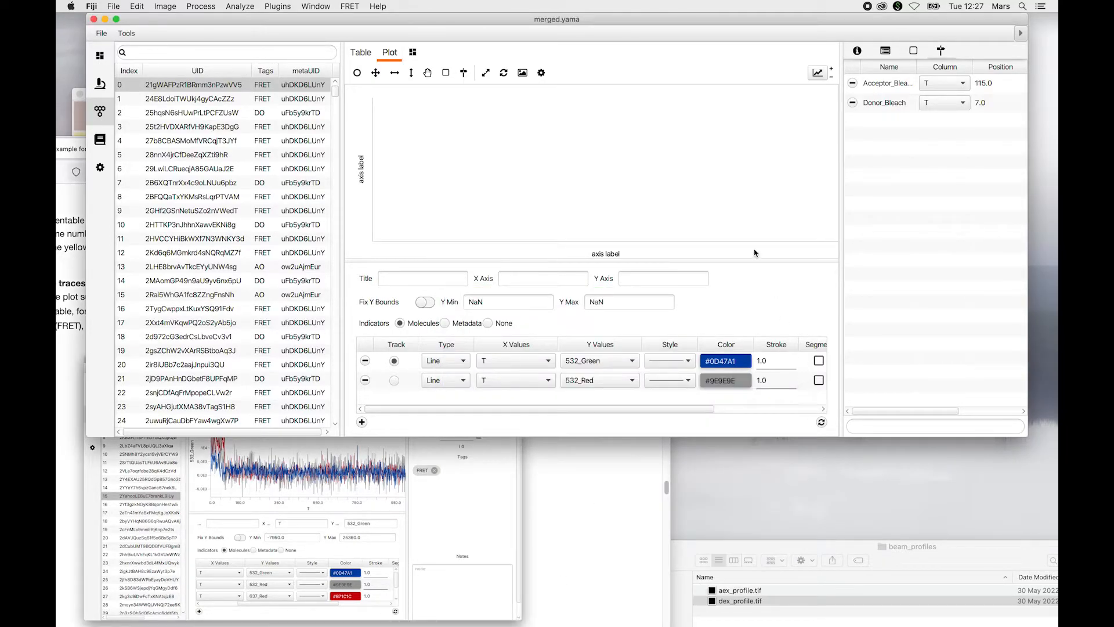
- Make more room for the series list and add a third line plot with T as X values and 637_Red as Y values
drag(753, 258, 755, 232)
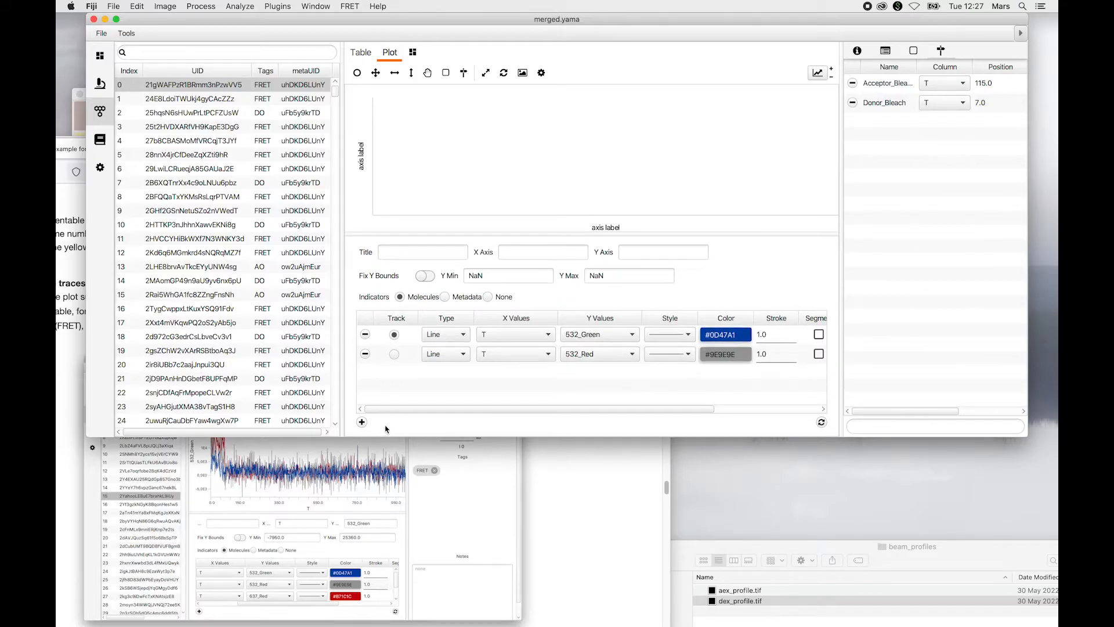
click(362, 423)
click(527, 377)
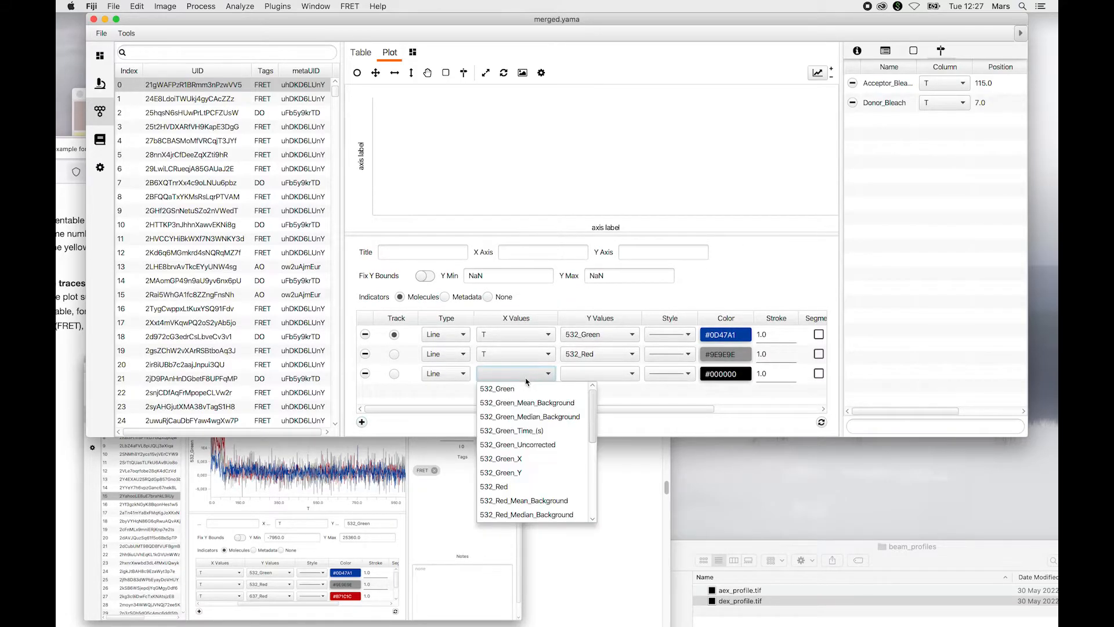
scroll(525, 511, down, 3)
click(526, 511)
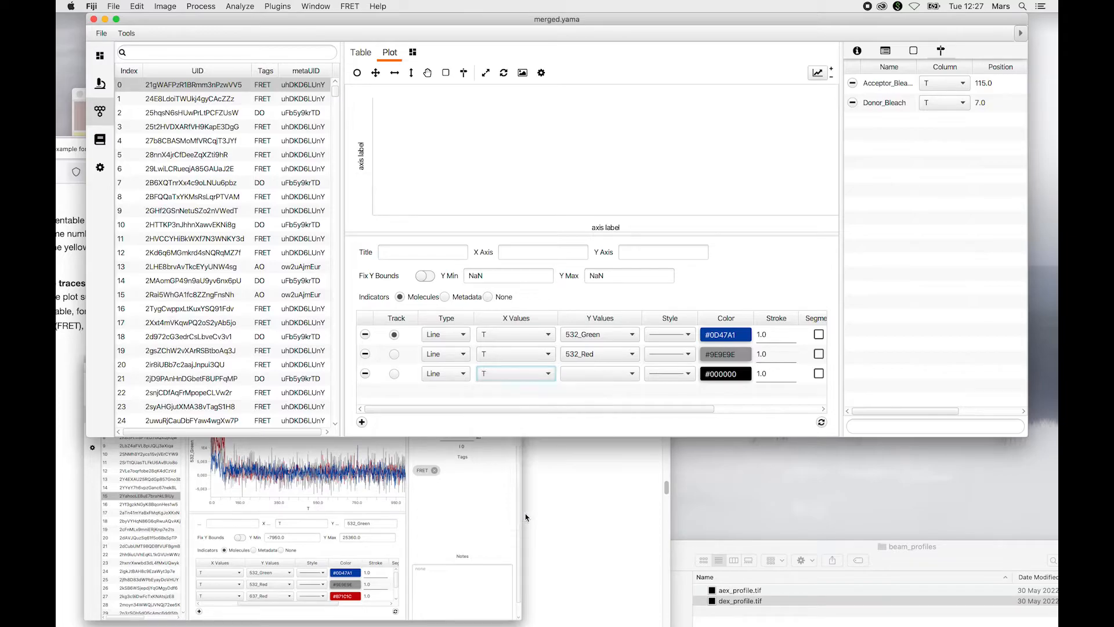
click(583, 378)
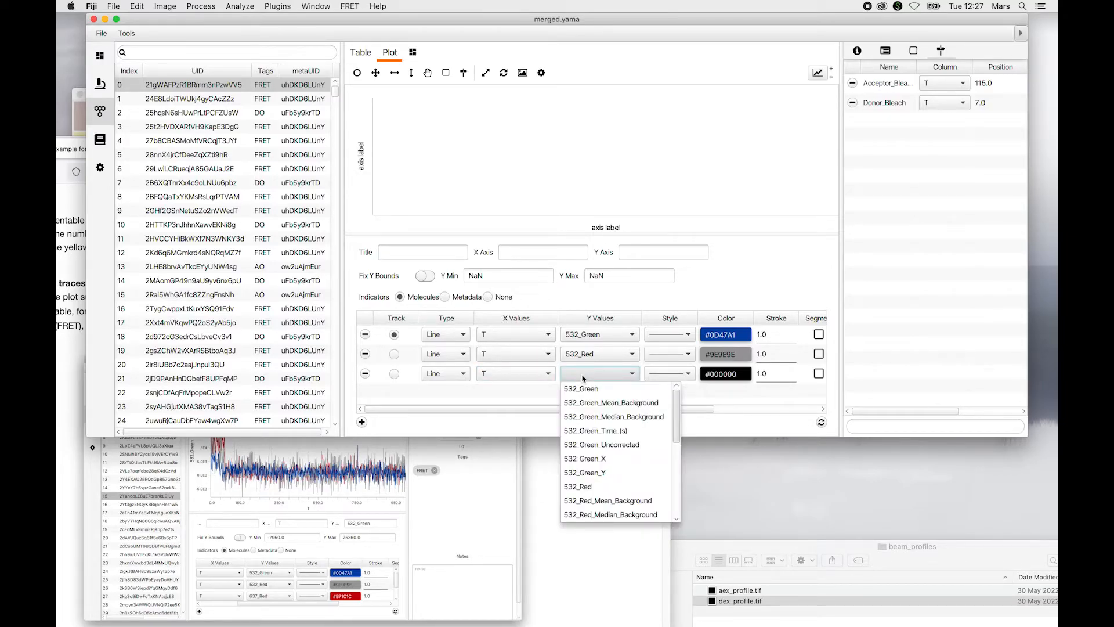
scroll(677, 444, down, 1)
drag(677, 443, 678, 477)
click(603, 479)
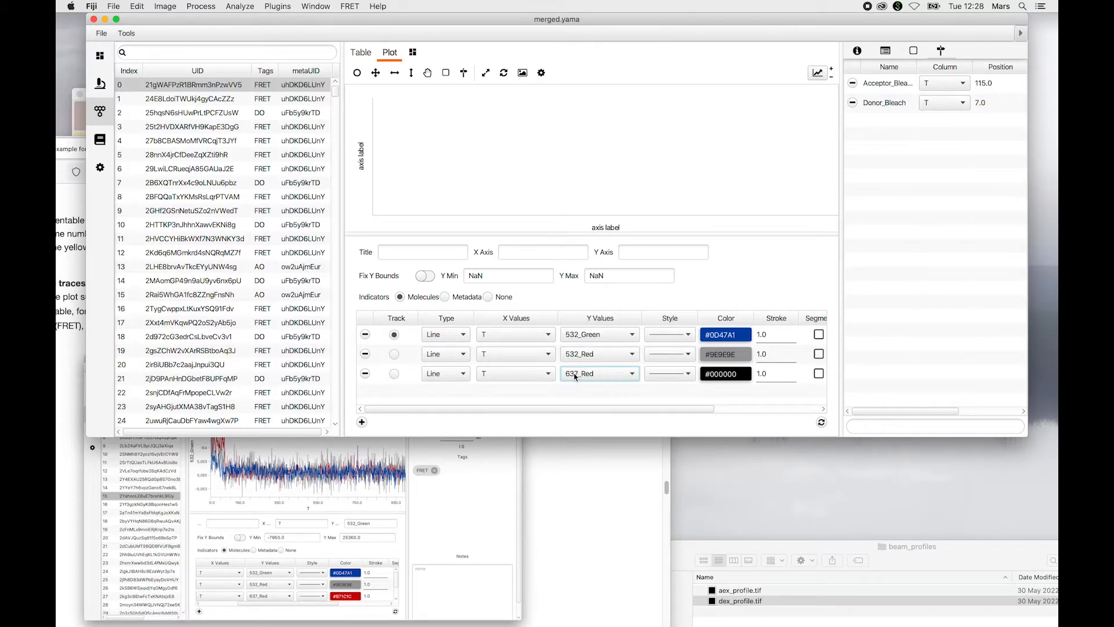
- Give the 637_Red line the custom red color with hex value #B71C1C
click(728, 374)
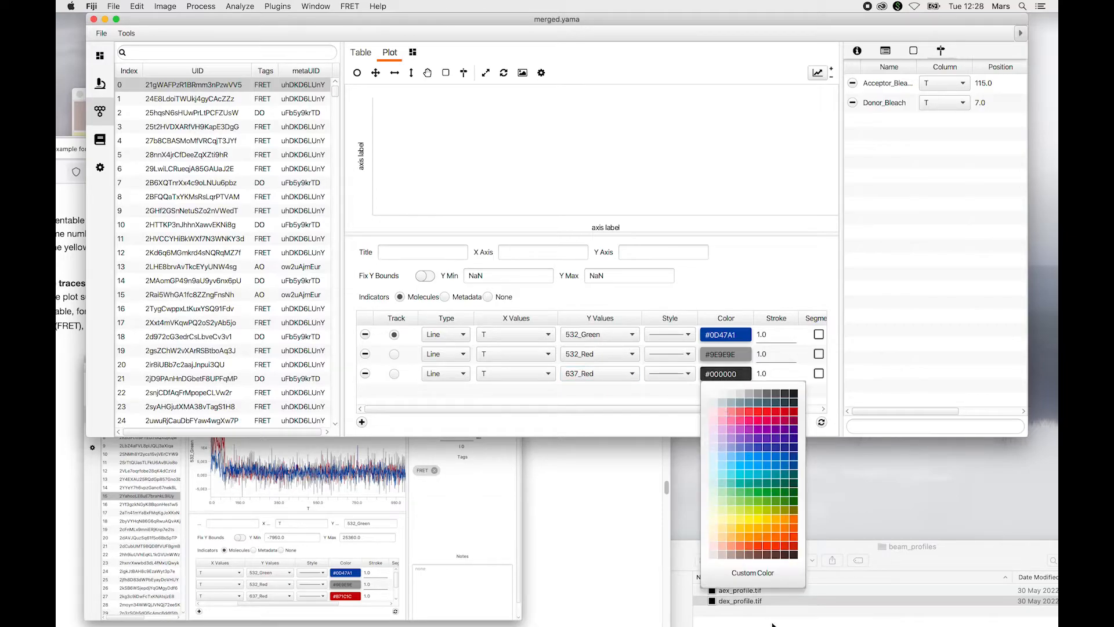
click(763, 576)
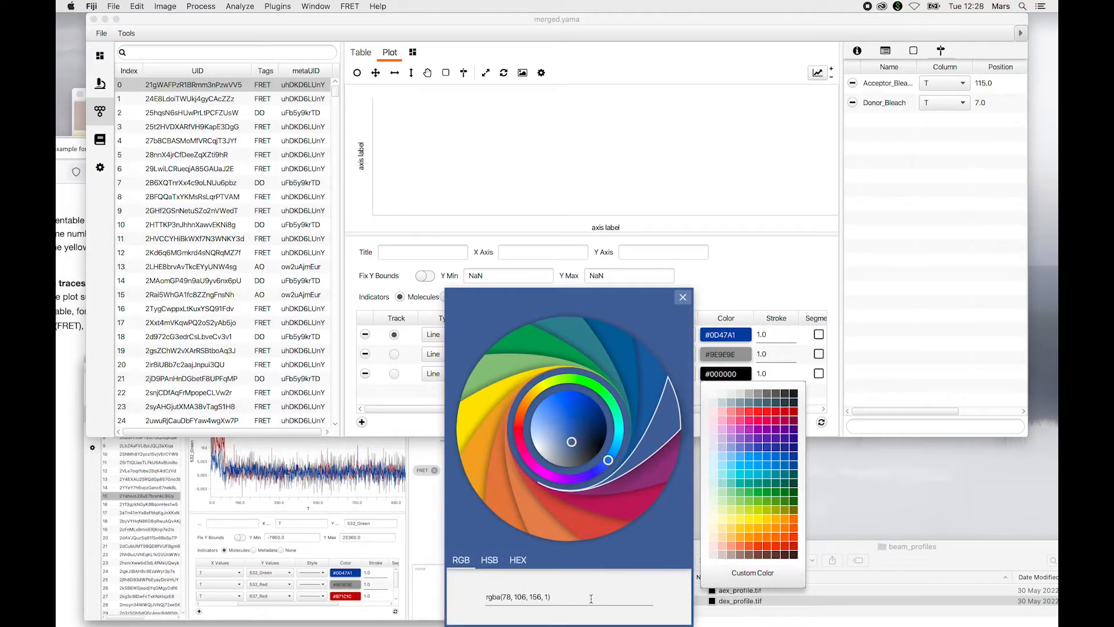
click(518, 560)
drag(519, 597, 450, 599)
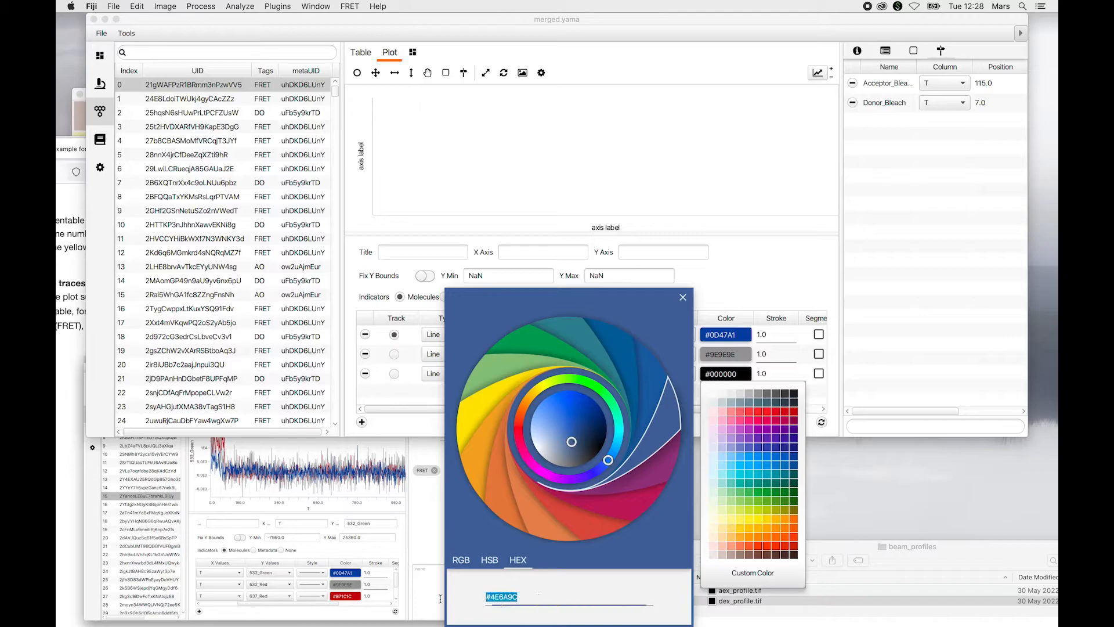
click(560, 601)
key(BackSpace)
key(BackSpace)
key(BackSpace)
key(BackSpace)
key(BackSpace)
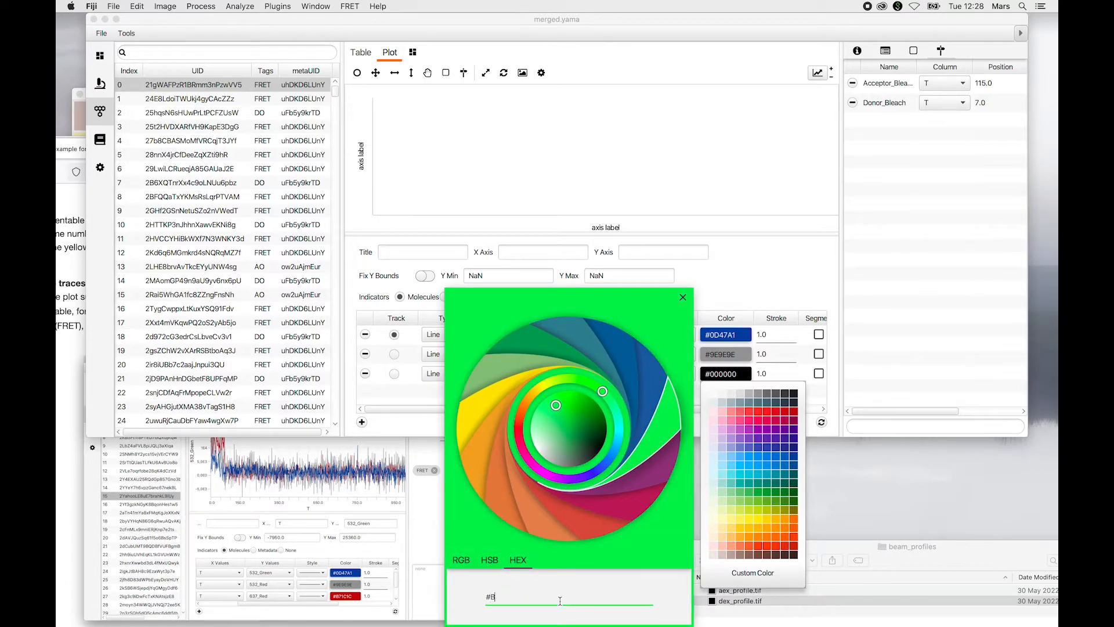
text(B71C1C)
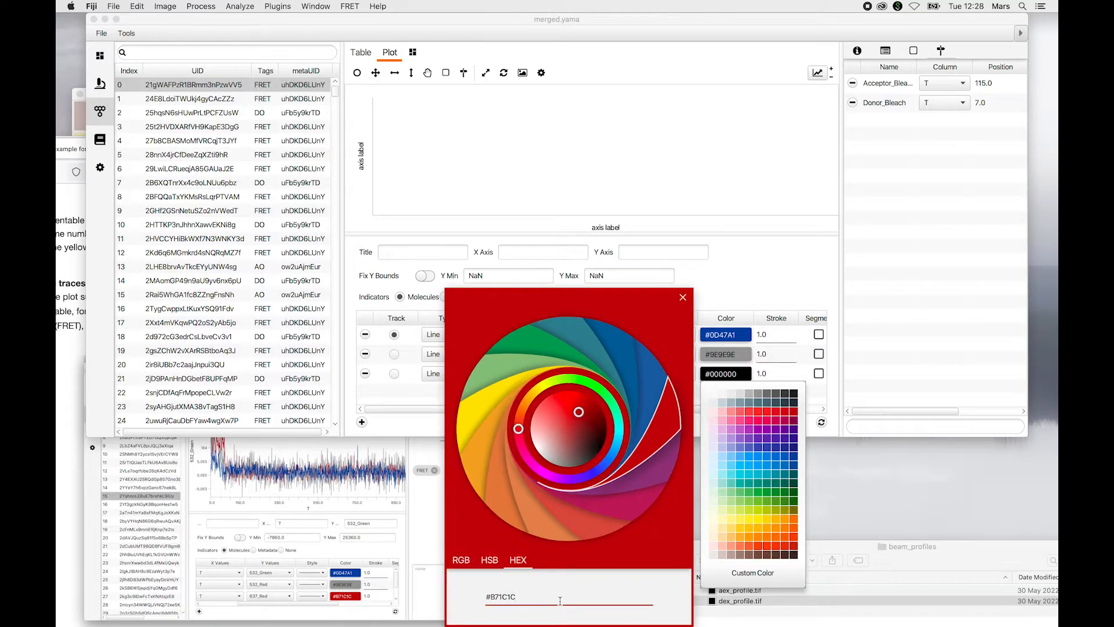
key(Return)
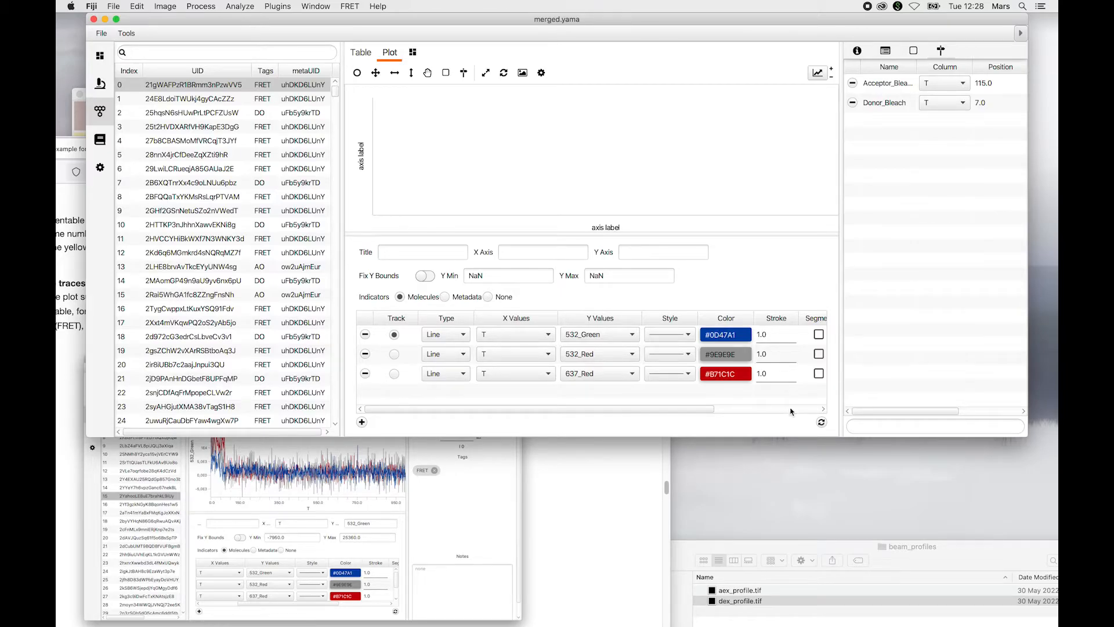
- Plot the three traces, rename the Y axis to Intensity, and refresh the plot with the new label
click(821, 423)
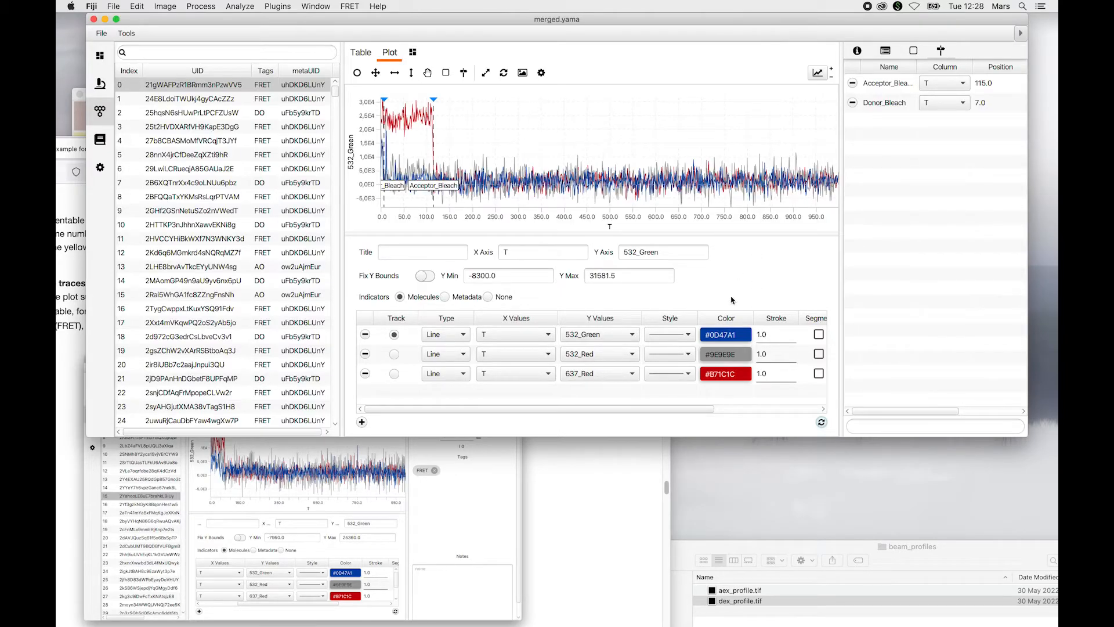
click(663, 248)
drag(663, 248, 530, 252)
key(BackSpace)
text(In)
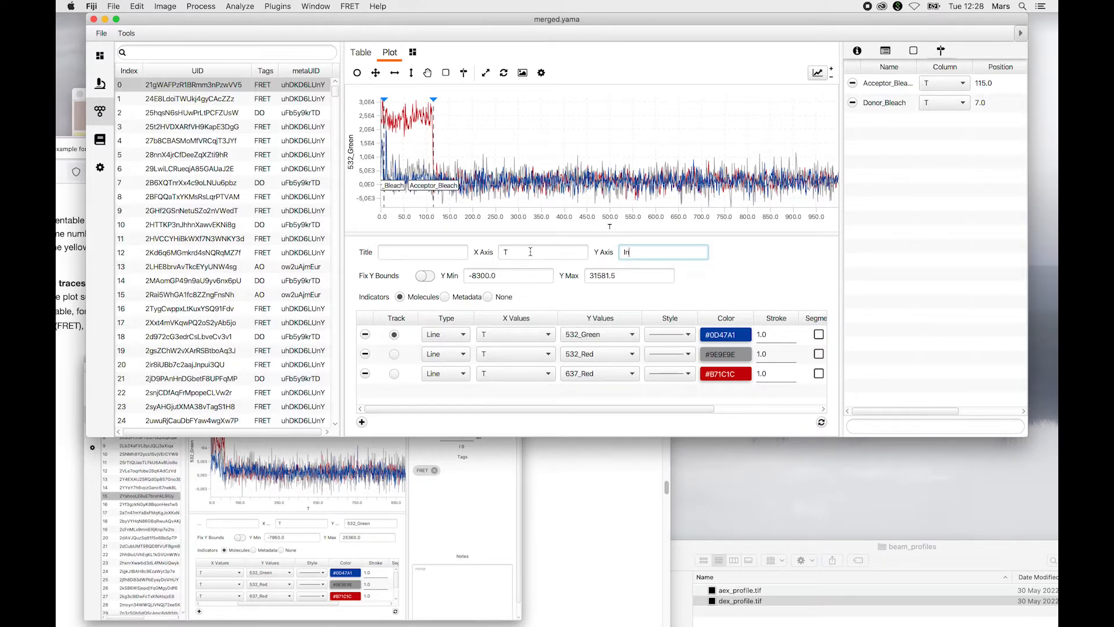
text(tenssity)
click(821, 422)
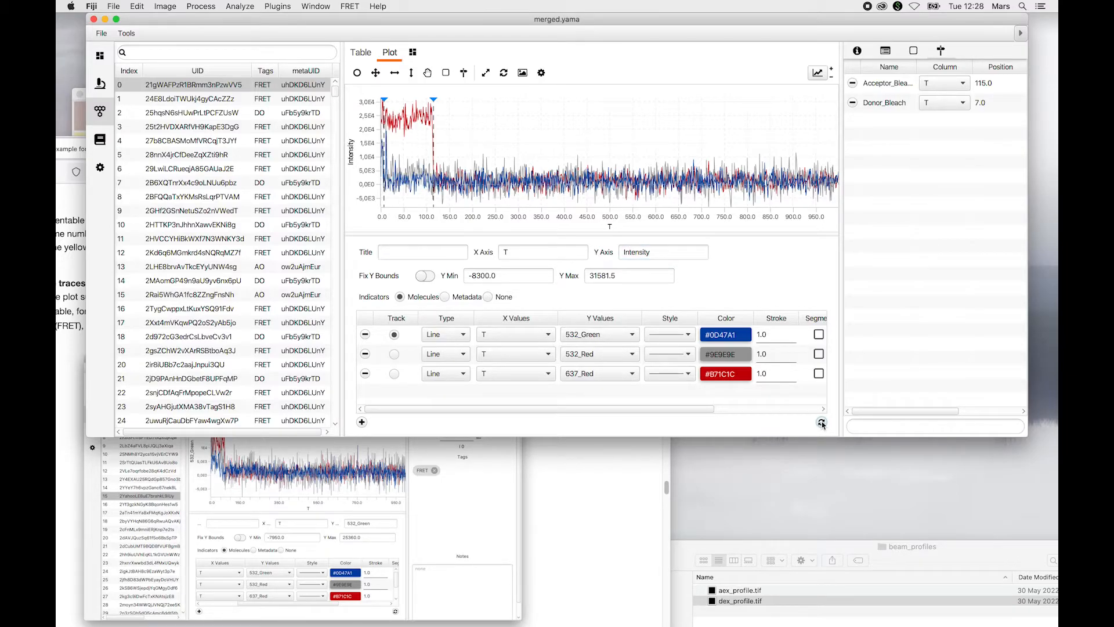
- Resize the merged.yama window so it is slightly narrower while keeping the plot and all three series rows in view
drag(1026, 436, 952, 429)
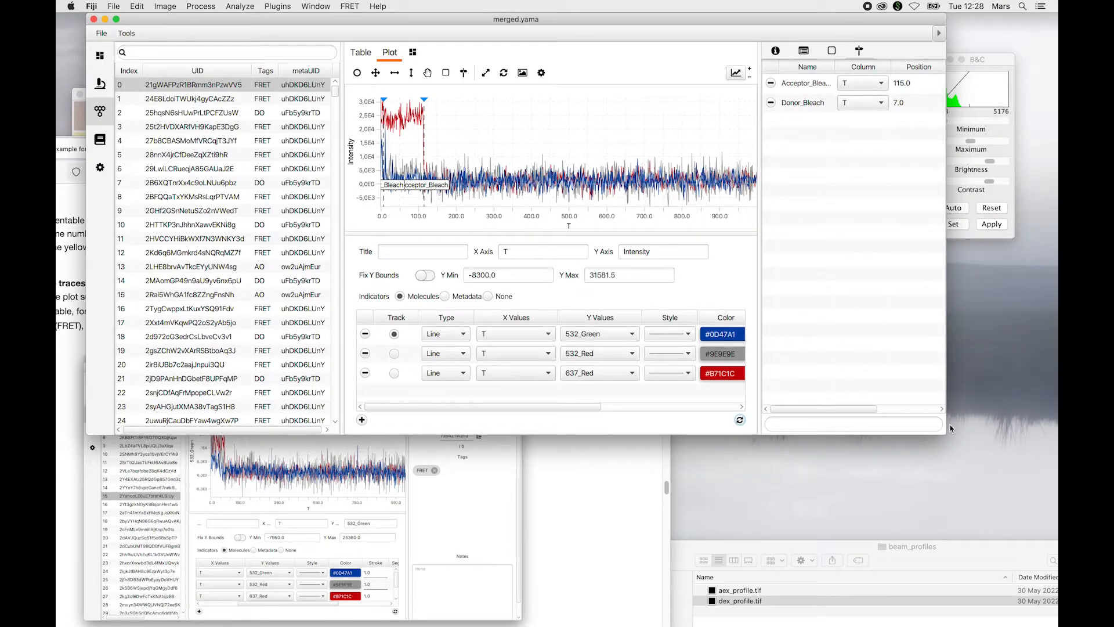
key(XF86AudioMute)
key(XF86AudioMute)
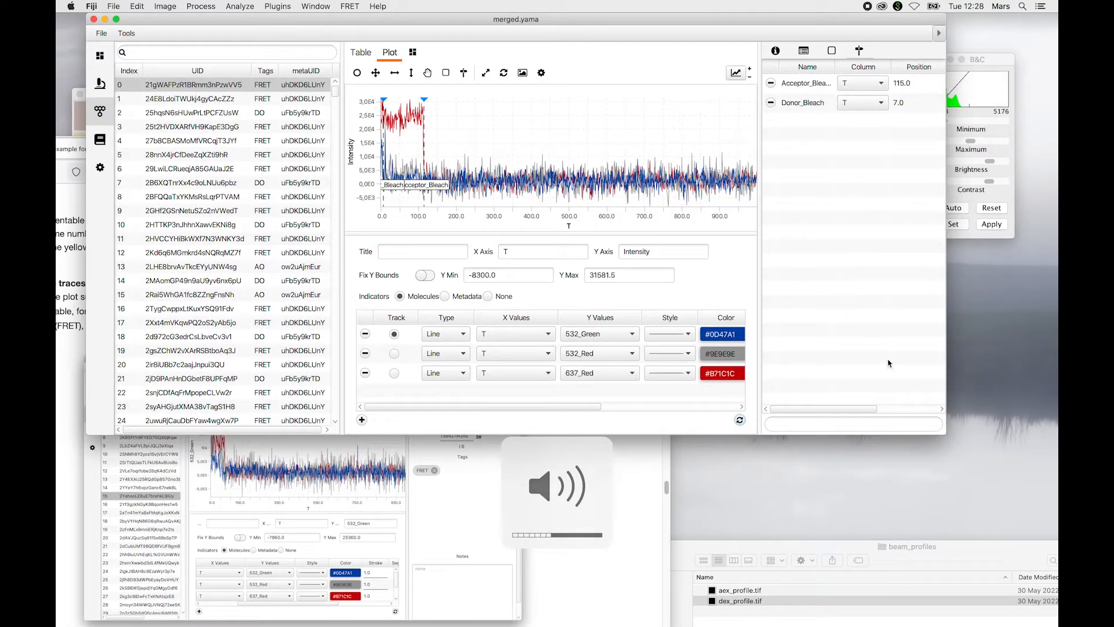
drag(946, 434, 979, 445)
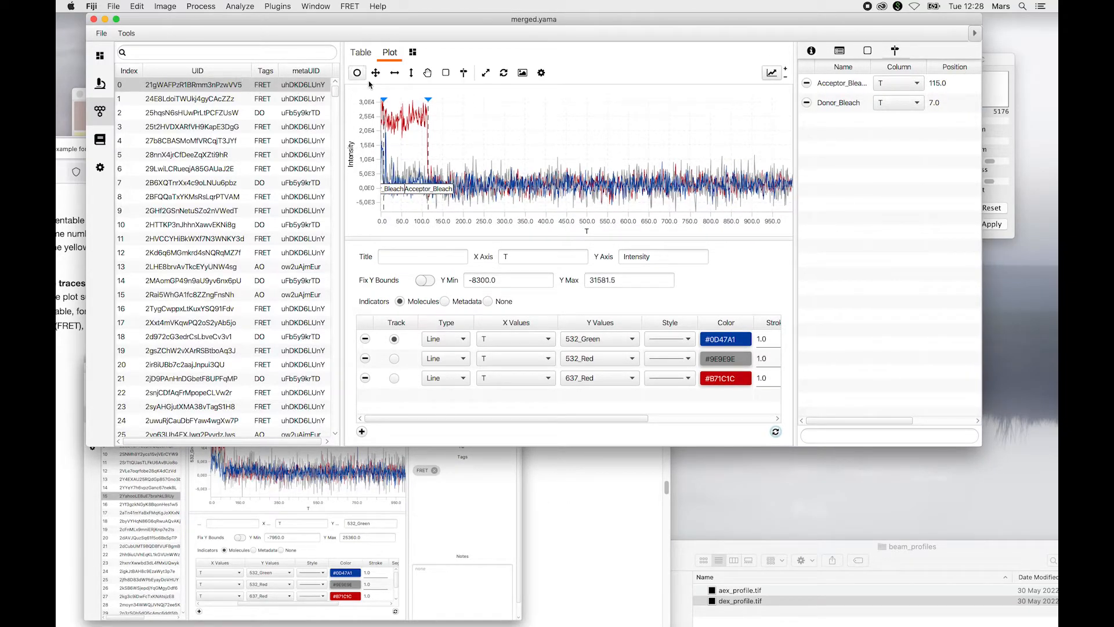
- Zoom the plot along the X axis only, to about T 0 to 150, covering the donor and acceptor bleaching positions
click(394, 73)
drag(464, 121, 381, 124)
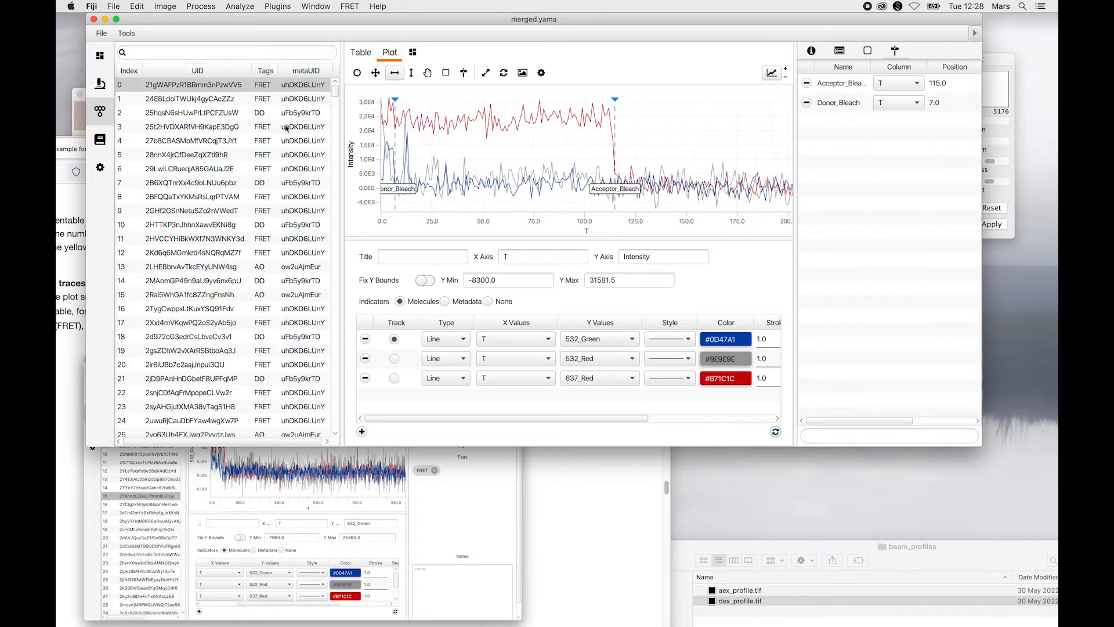
drag(697, 141, 184, 128)
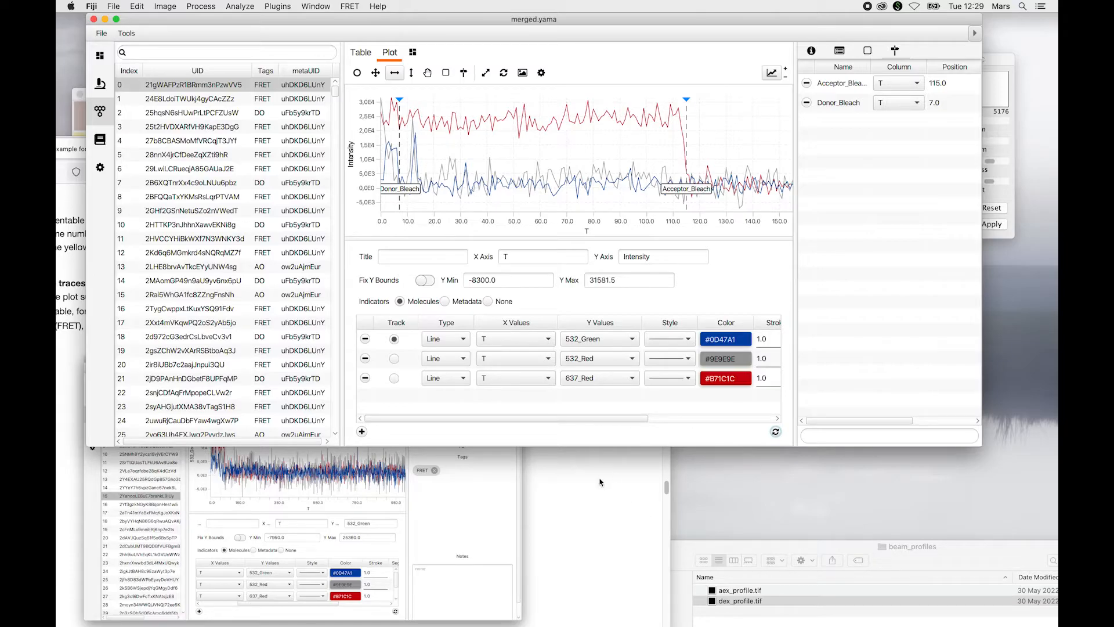
- Switch to the Dynamic FRET workflow page in Firefox and examine the Phase I and Phase II overview diagram
click(624, 492)
drag(471, 153, 740, 49)
scroll(715, 346, up, 5)
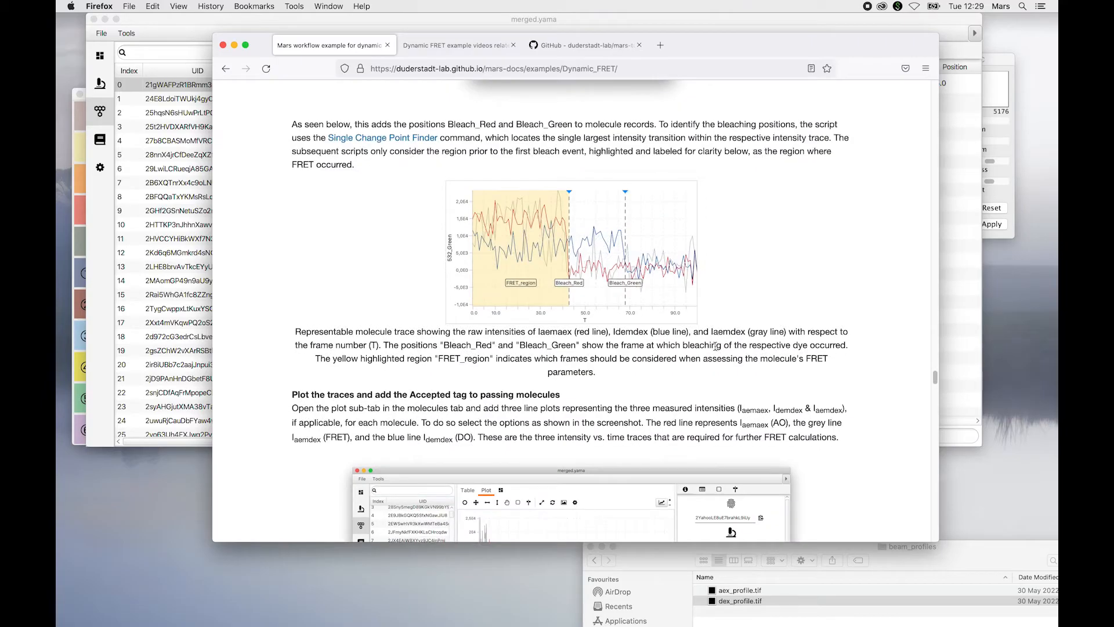
scroll(715, 347, up, 4)
scroll(715, 347, down, 15)
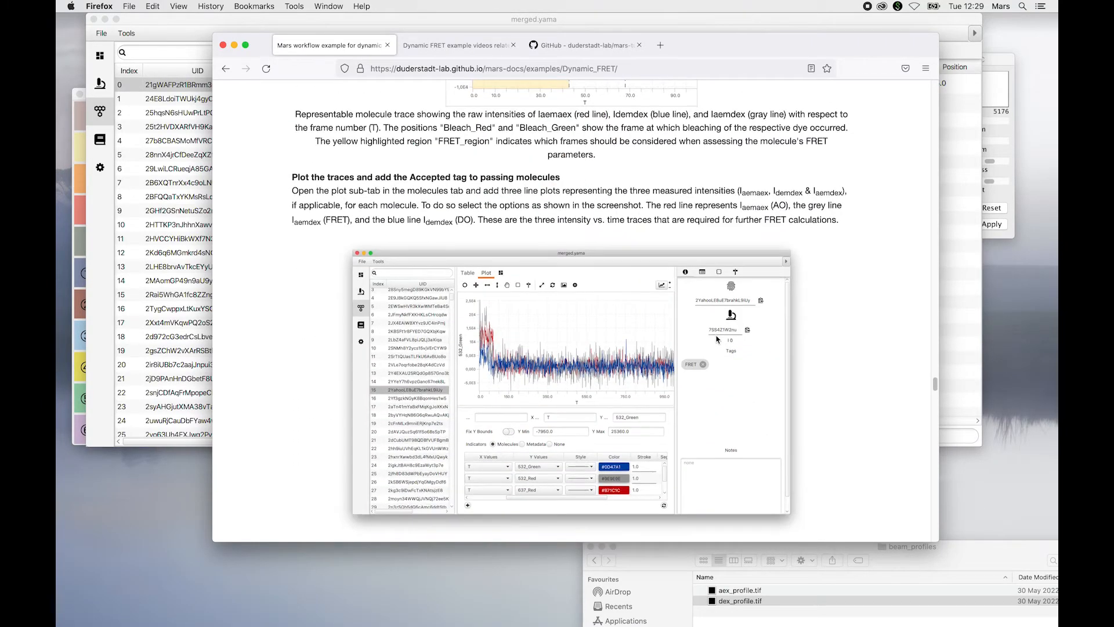
scroll(718, 342, up, 20)
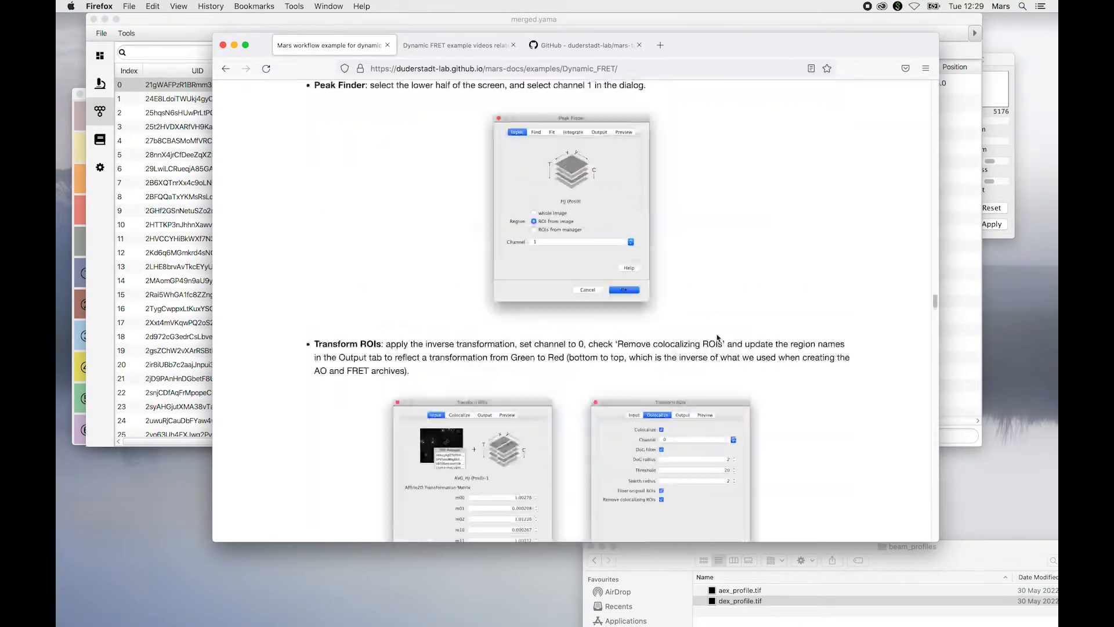
scroll(719, 348, up, 20)
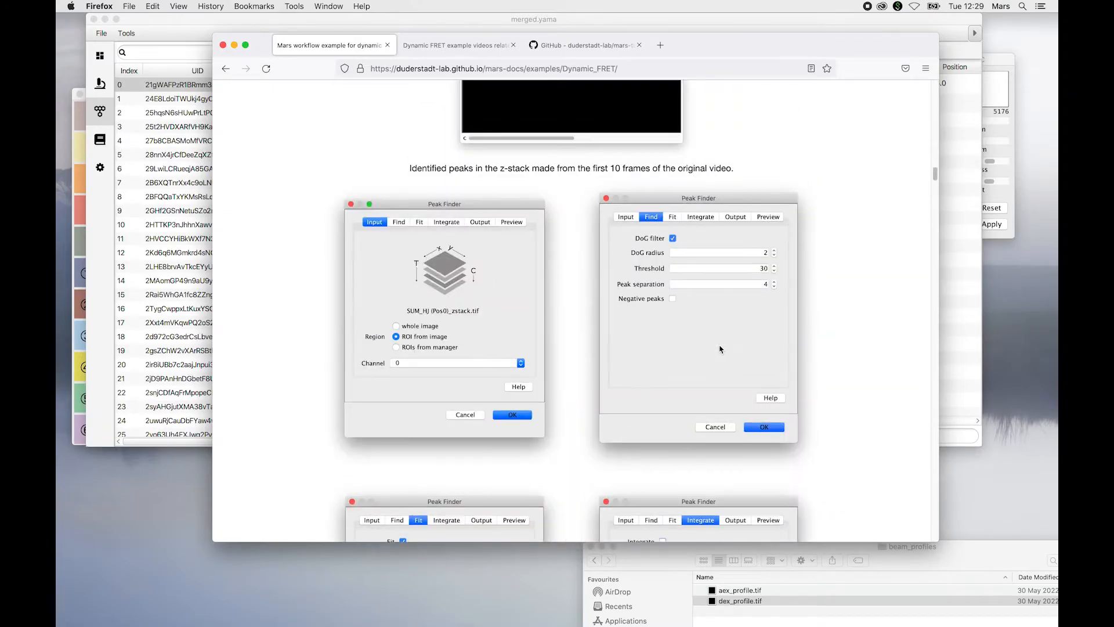
scroll(719, 348, down, 15)
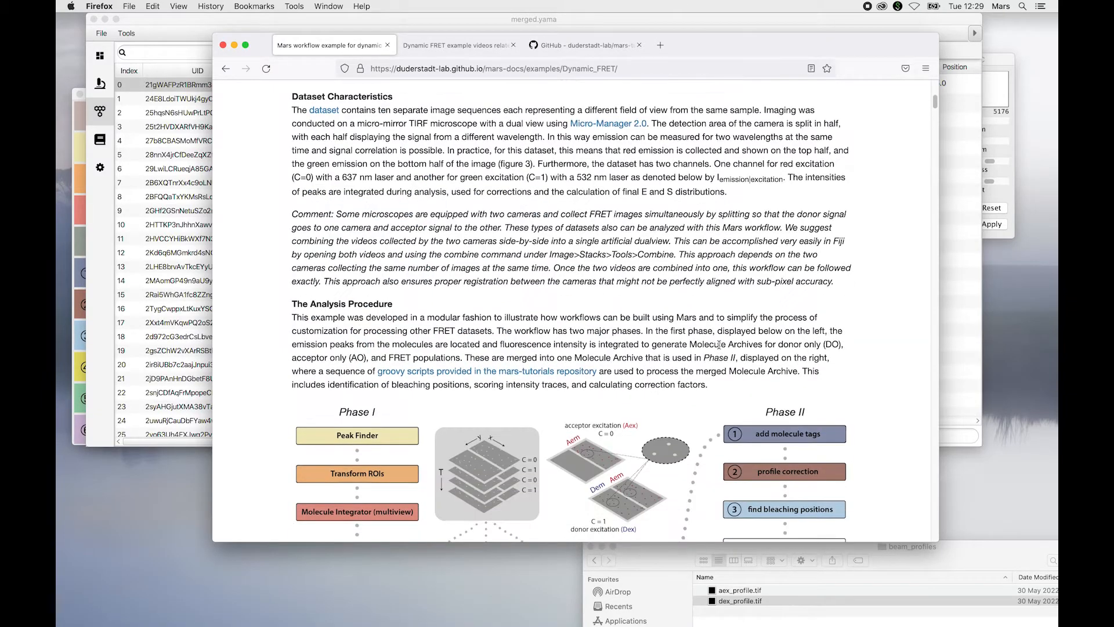
scroll(719, 348, up, 5)
scroll(719, 347, down, 5)
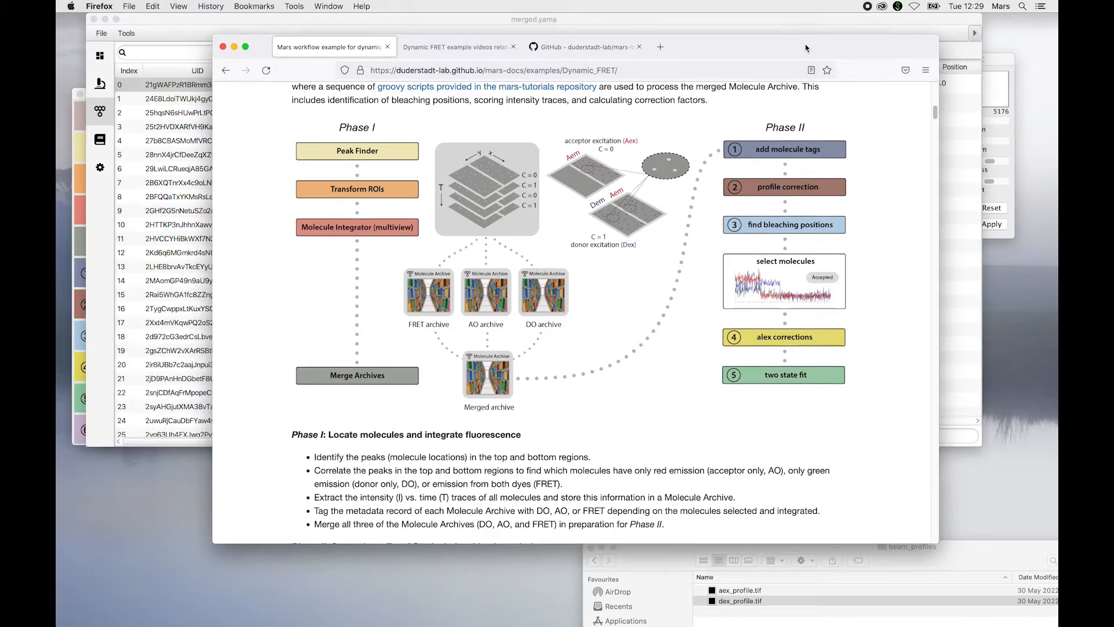
drag(807, 43, 791, 106)
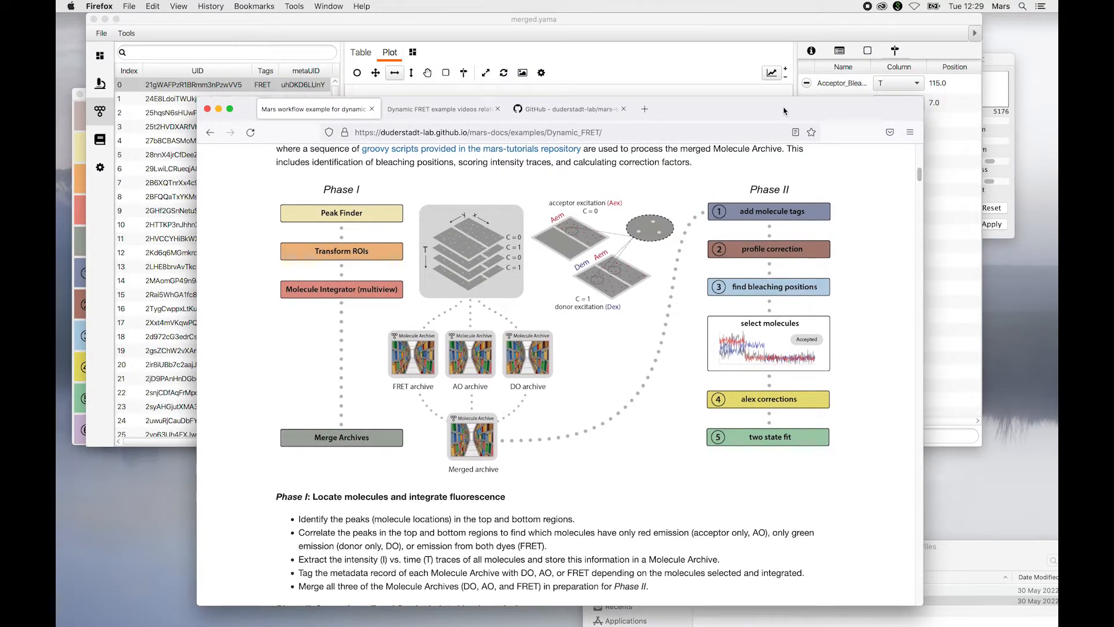
- Return to merged.yama in Fiji and zoom the index 1 molecule's trace along X to about T 0 to 95
drag(765, 24, 766, 28)
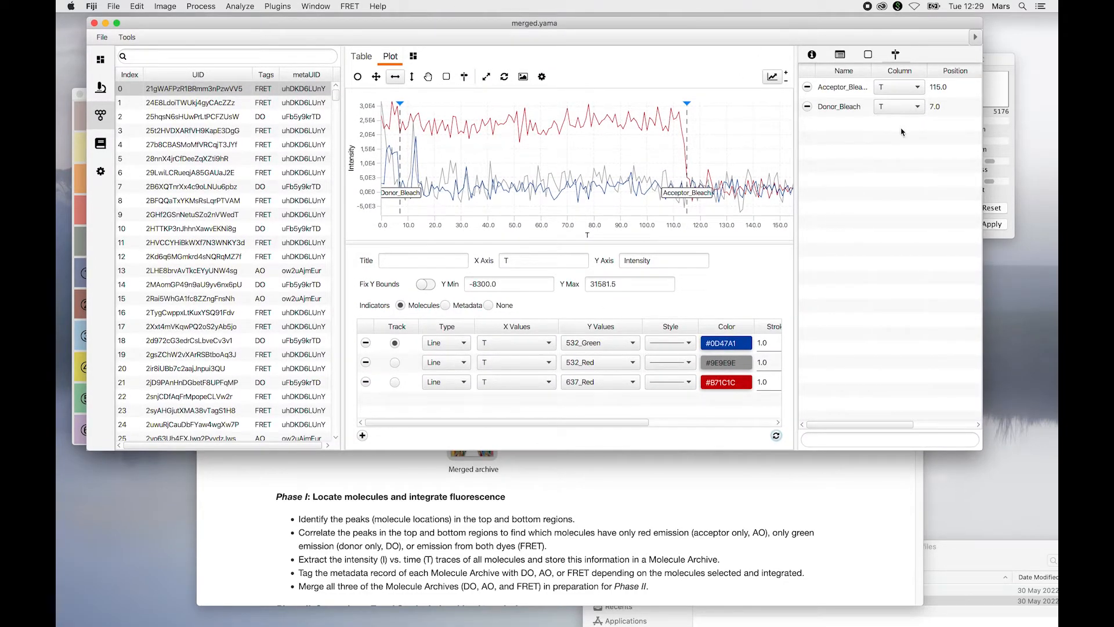
drag(609, 31, 611, 48)
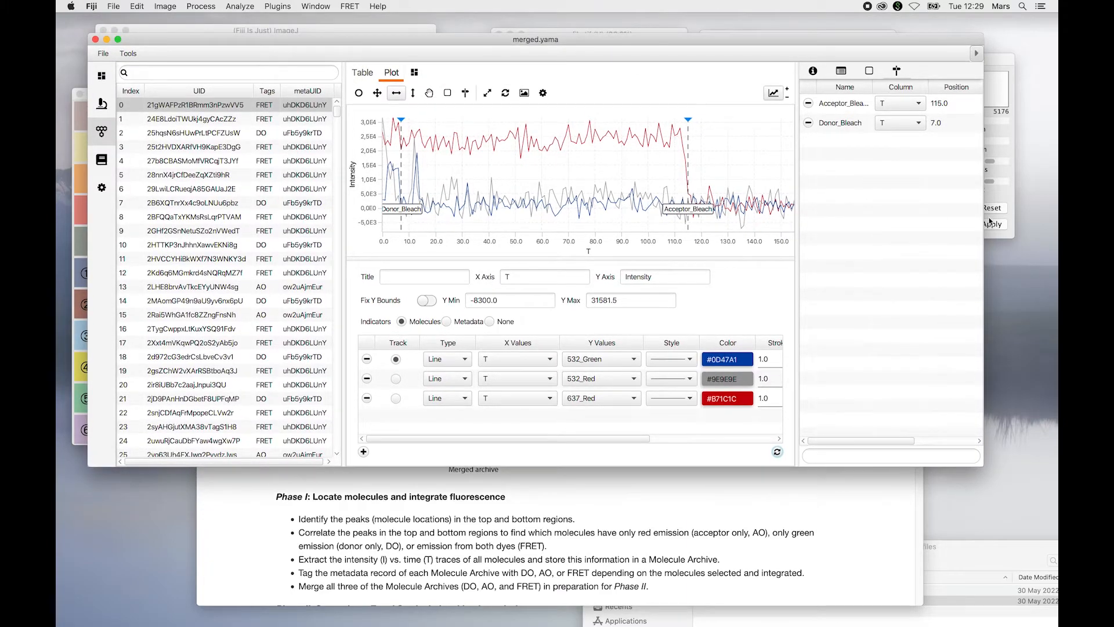
click(268, 121)
drag(384, 110, 423, 142)
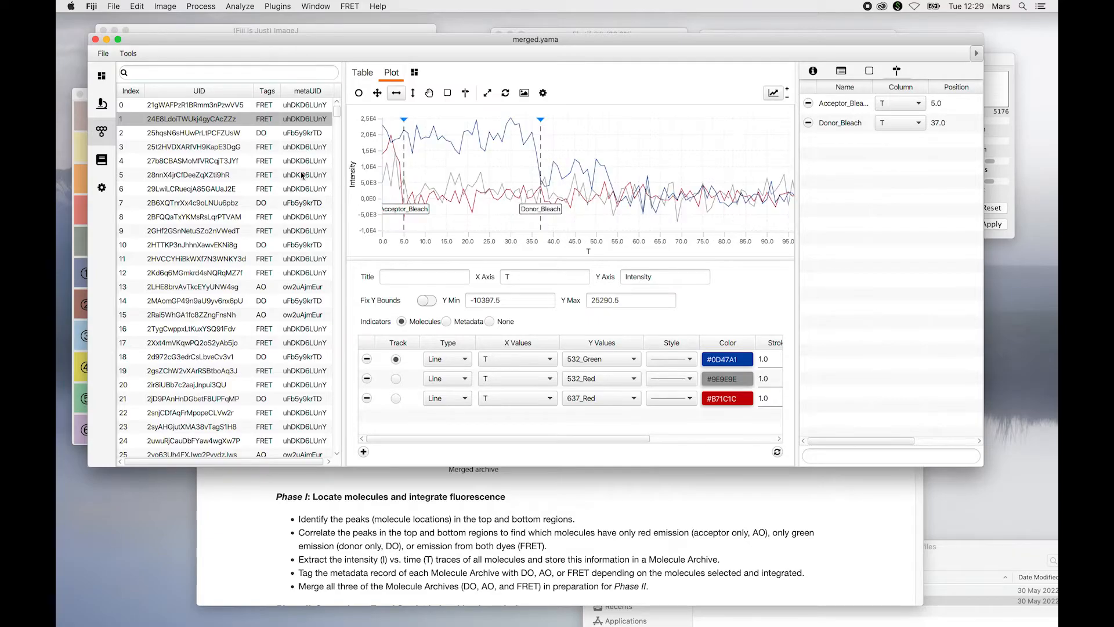
- Hide the plot options in a shorter merged.yama window and restore the plot to its full T range
click(771, 94)
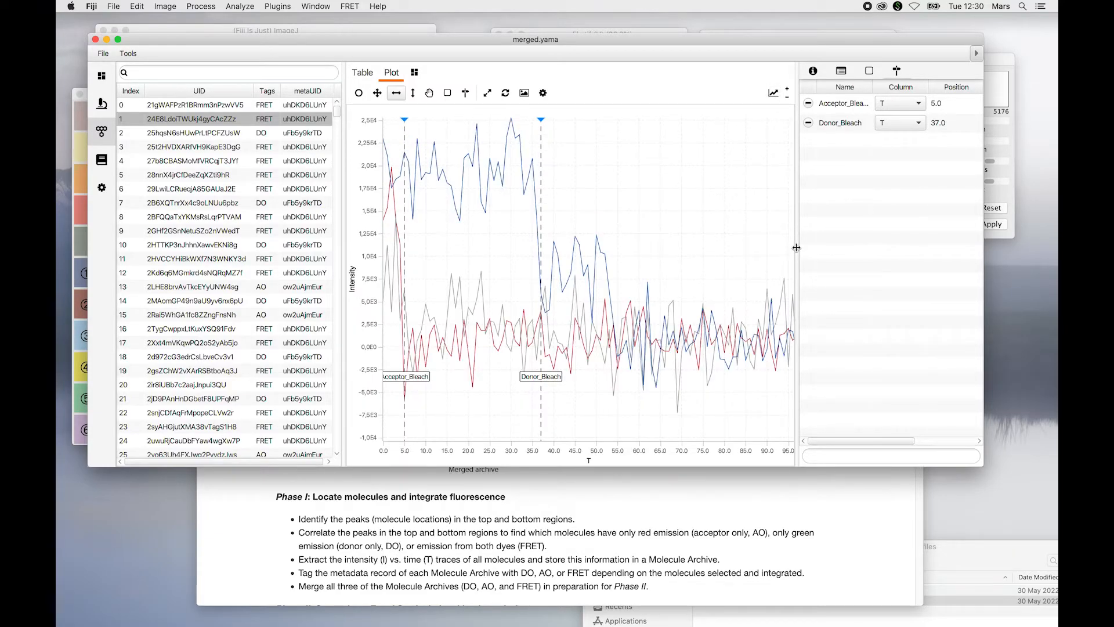
drag(979, 462, 1000, 302)
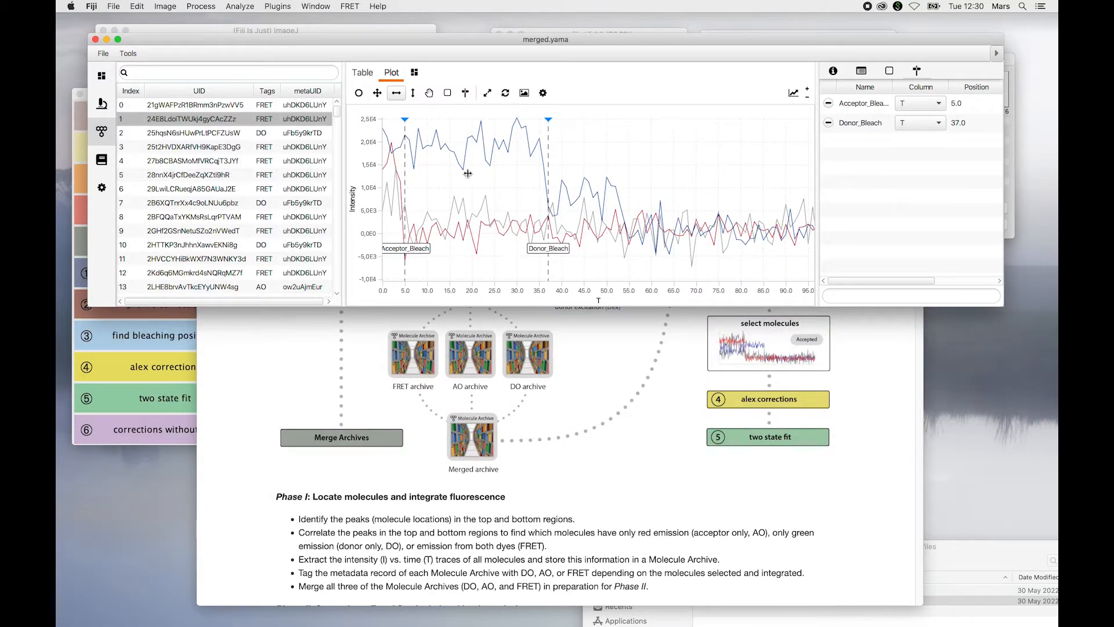
click(494, 95)
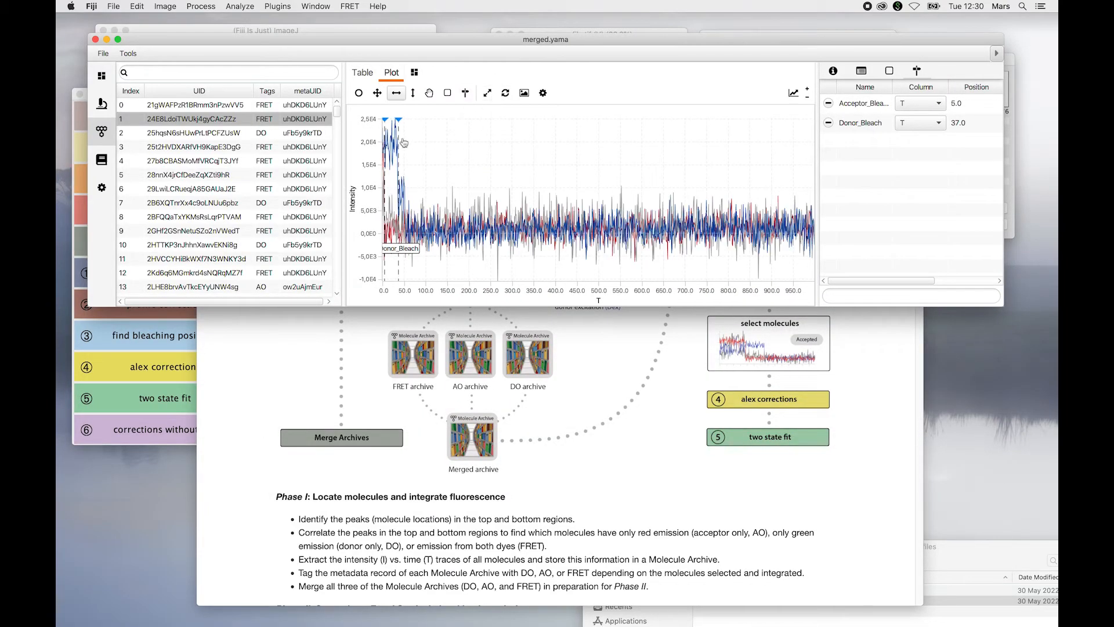
- Step through the molecules from index 2 to index 5 and zoom the last one's trace along X to about T 11 to 42
click(214, 135)
key(Down)
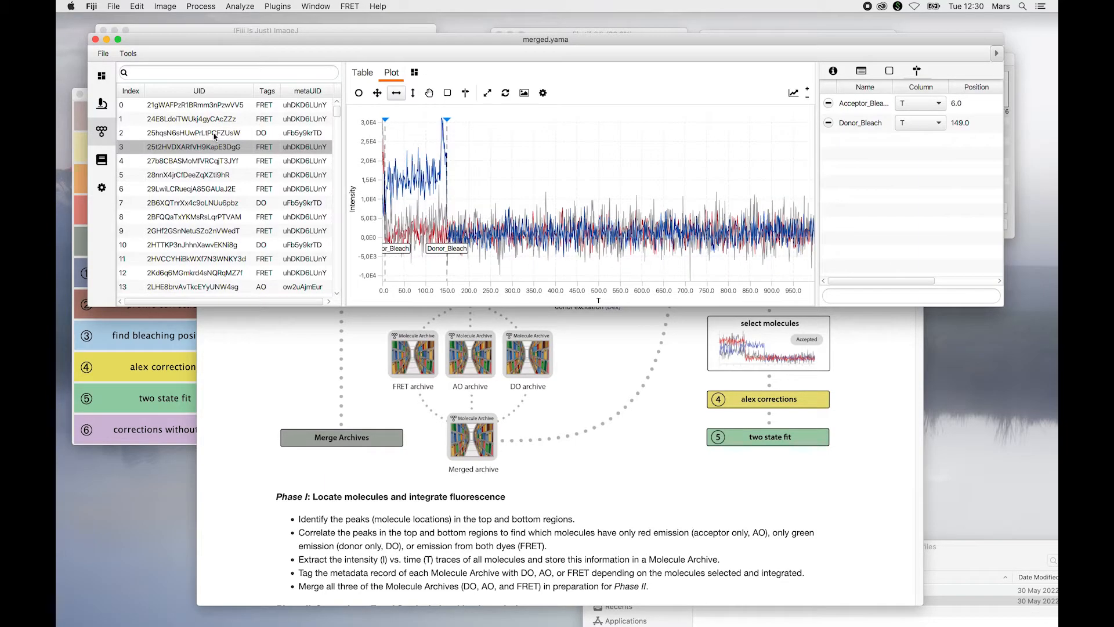
key(Down)
key(Down)
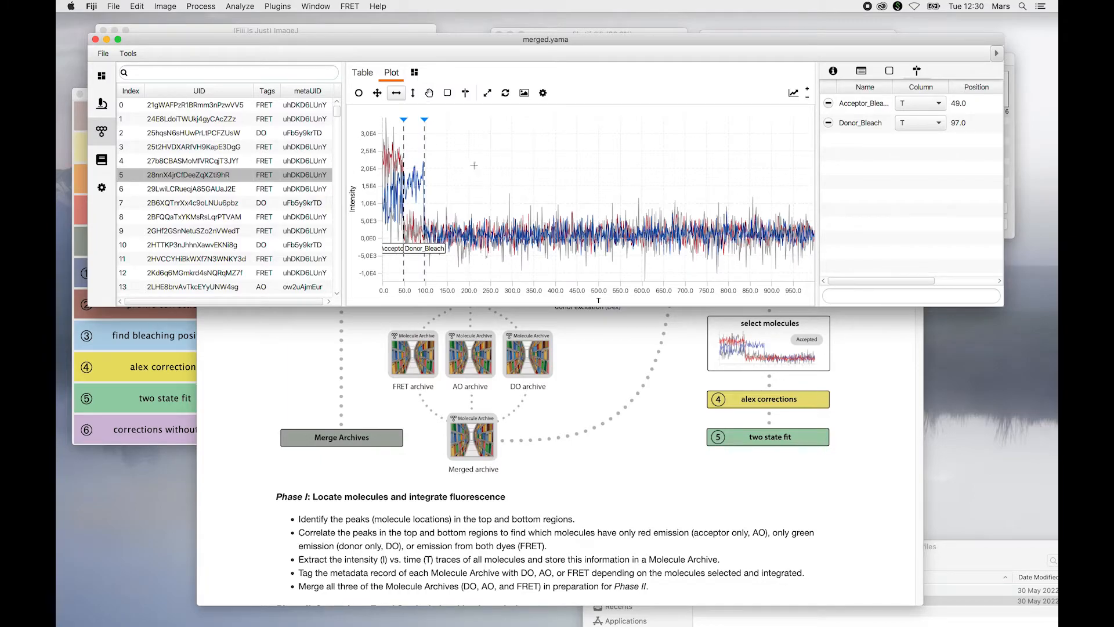
drag(383, 168, 476, 169)
drag(656, 176, 235, 190)
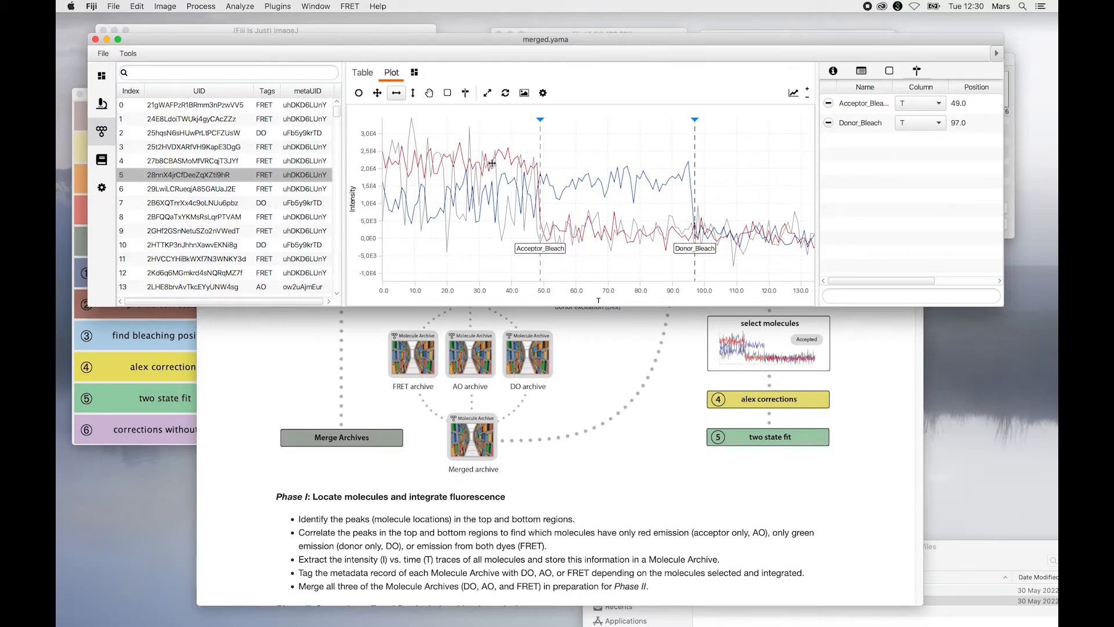
drag(518, 173, 419, 181)
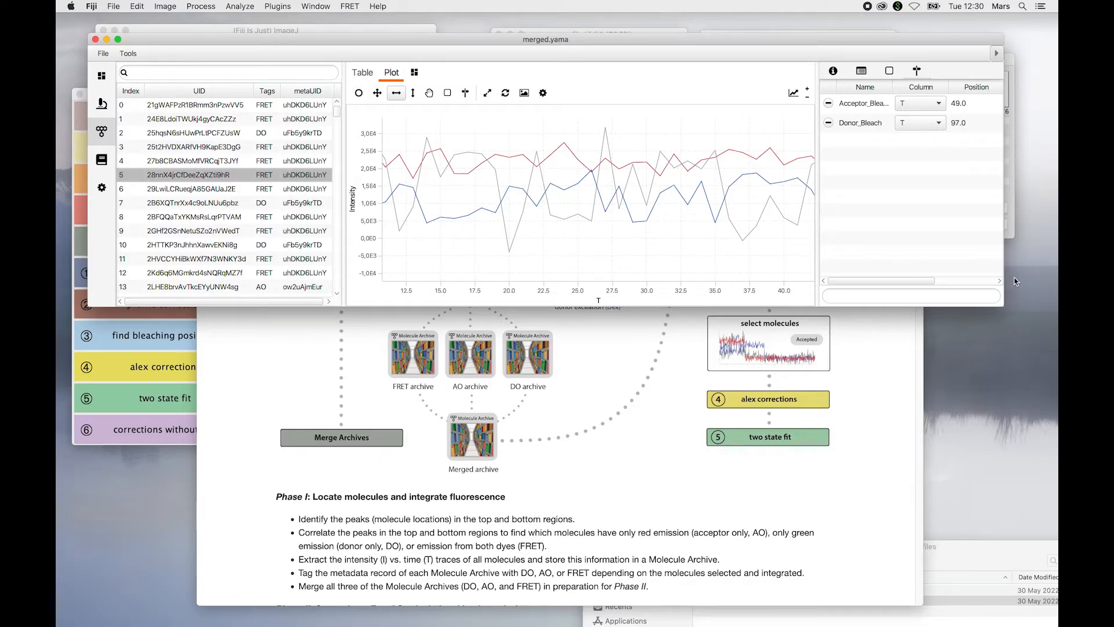
- Enlarge and reposition the merged.yama window, and review the settings of the three plotted line series
drag(1004, 306, 1011, 395)
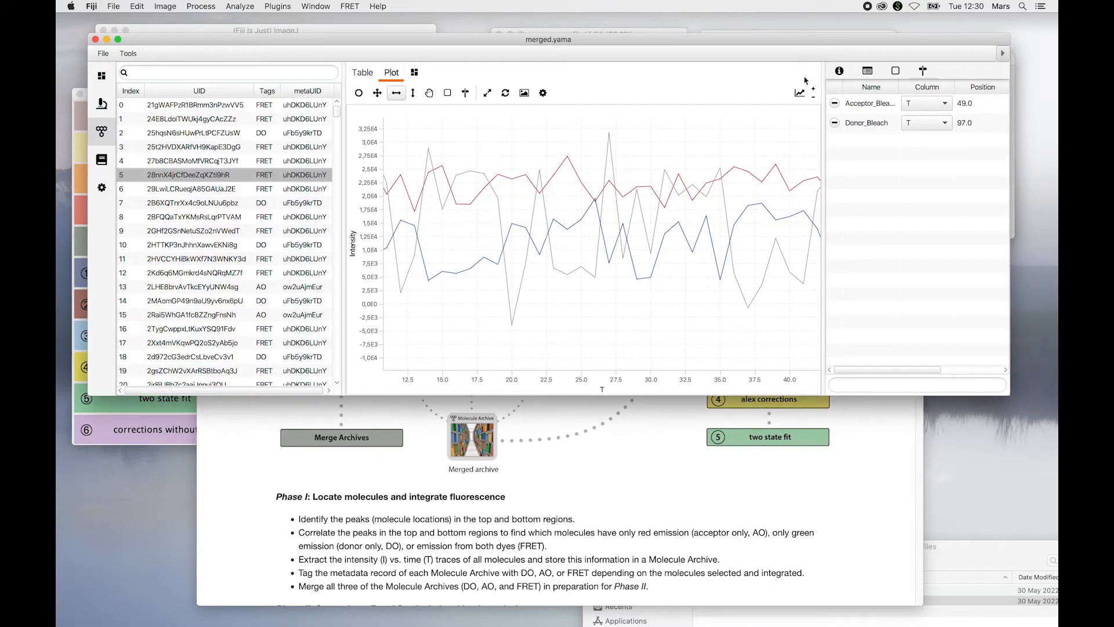
click(799, 93)
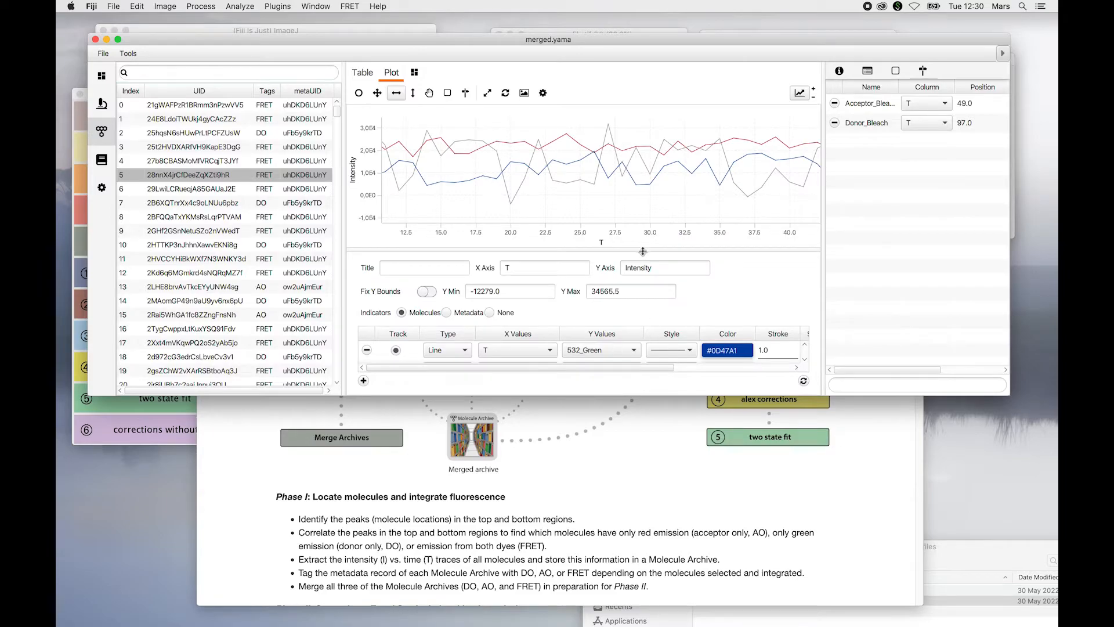
drag(643, 251, 644, 194)
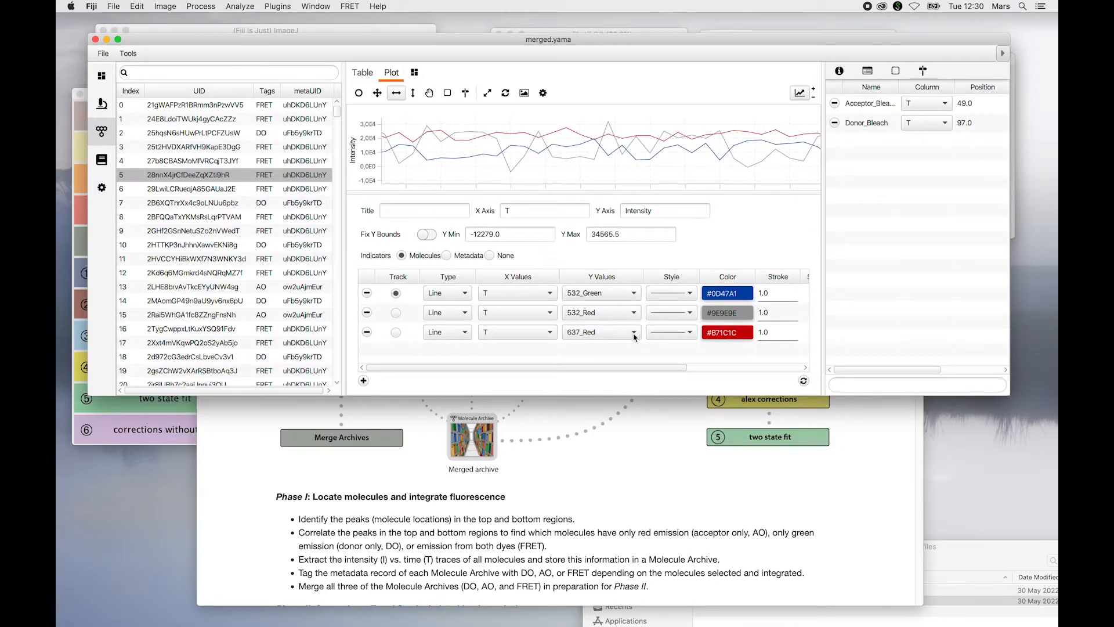
click(799, 93)
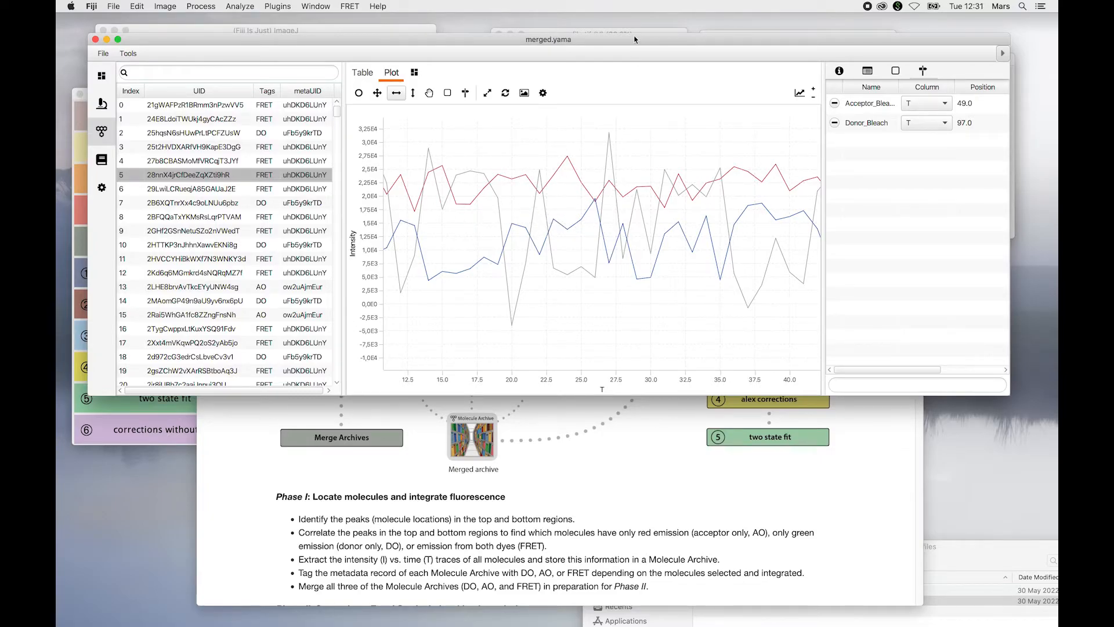
drag(634, 39, 644, 133)
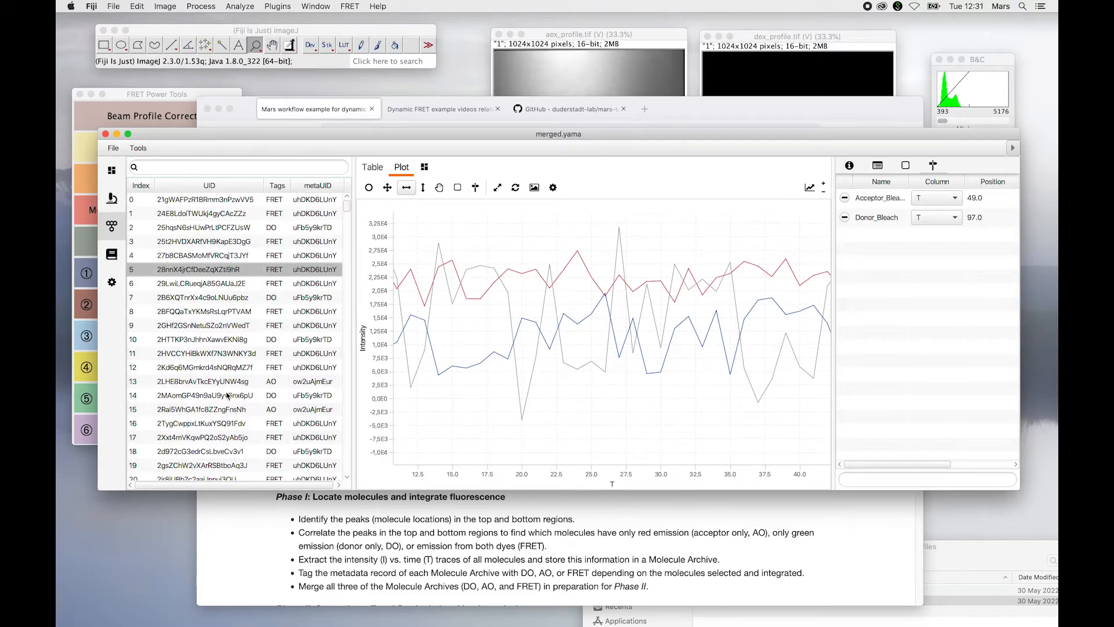
drag(272, 136, 264, 154)
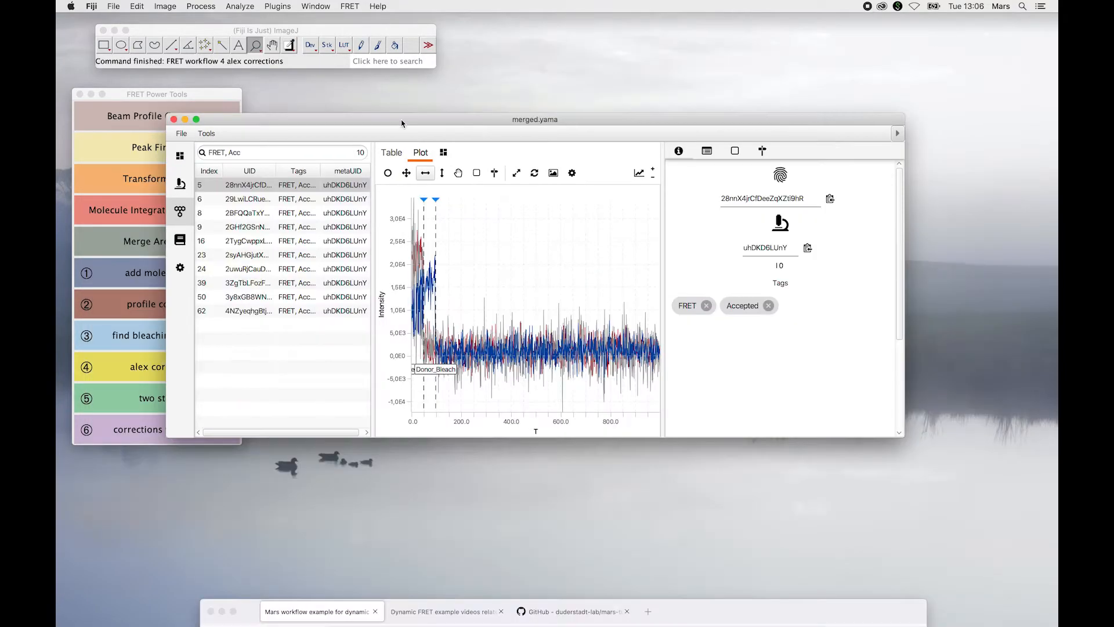
- Check the tag shortcut defined for the Accepted tag in the archive settings, returning to the molecules view
drag(407, 124, 399, 112)
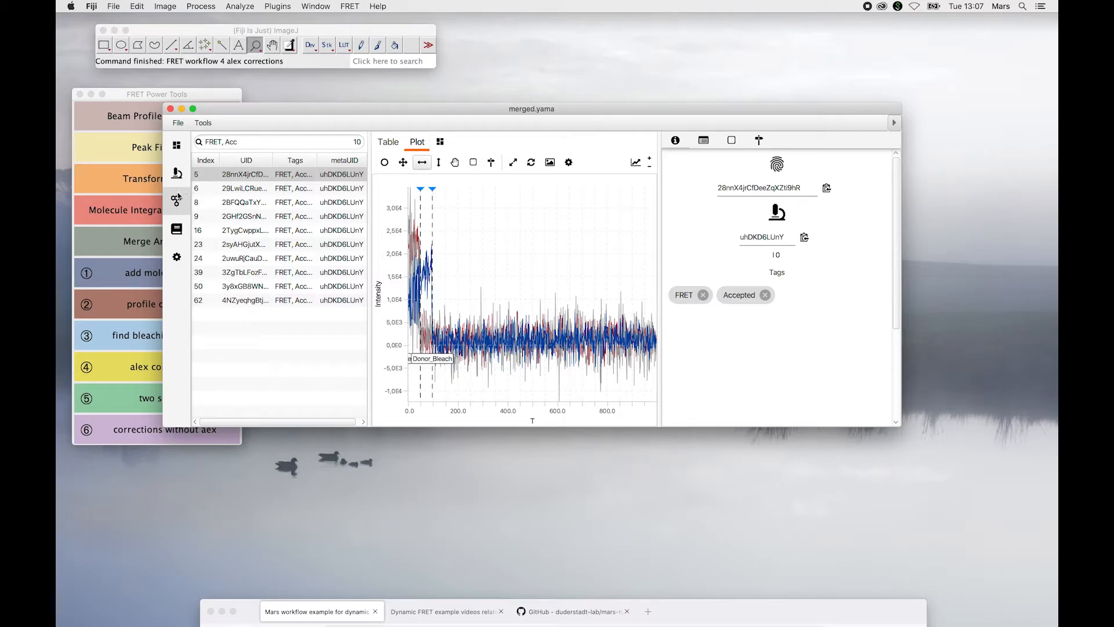
click(176, 257)
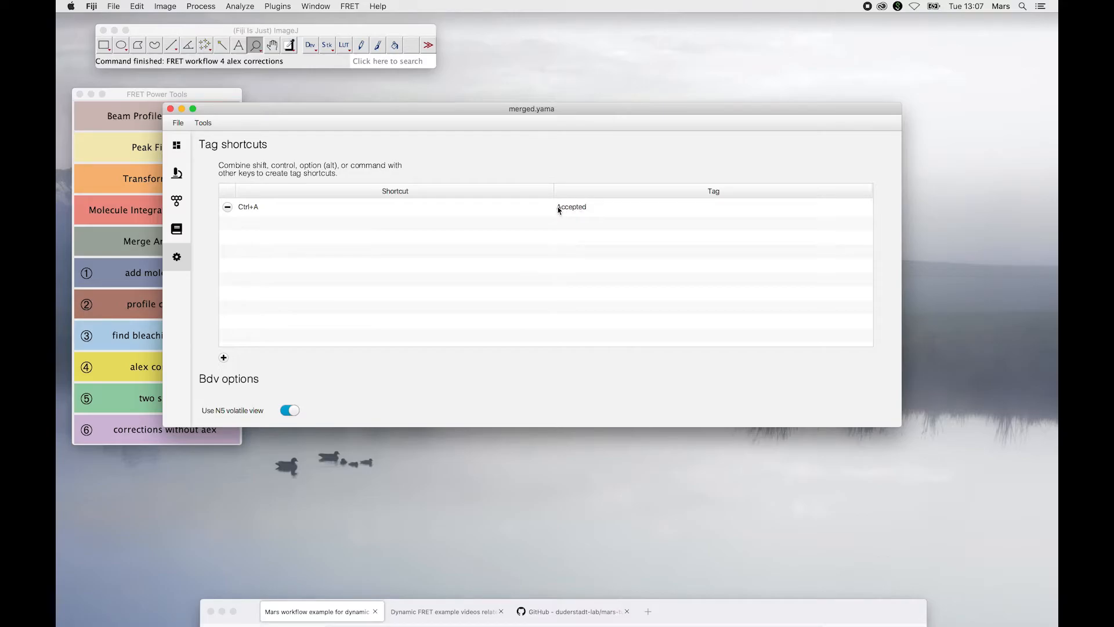
click(179, 203)
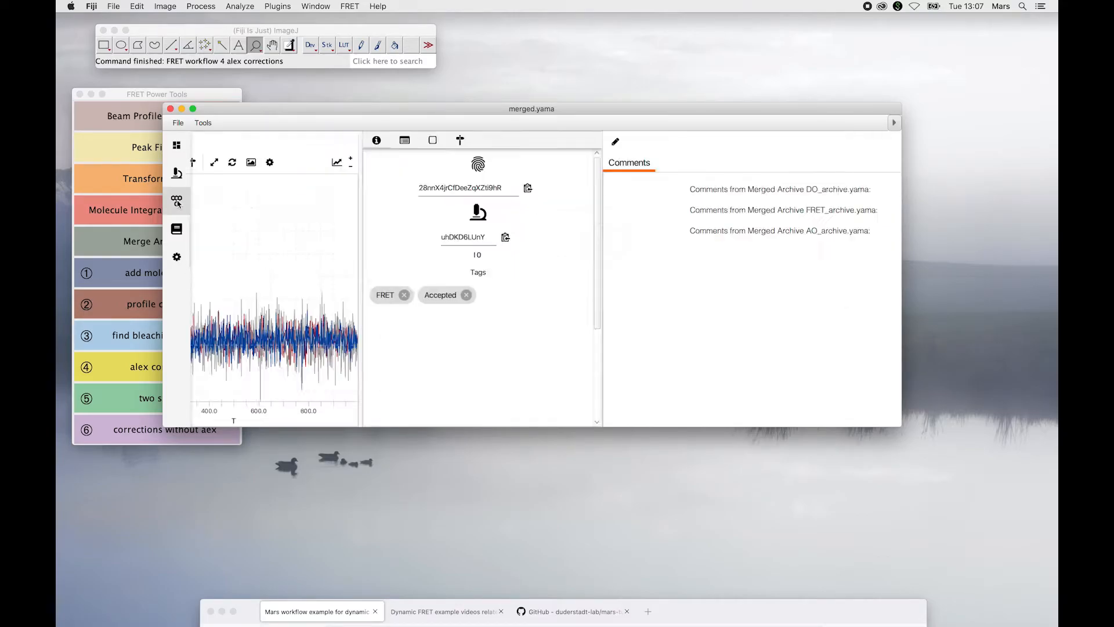
- Enlarge the merged.yama window and filter the molecule list by FRET instead of the current filter
drag(418, 111, 401, 88)
drag(885, 405, 945, 533)
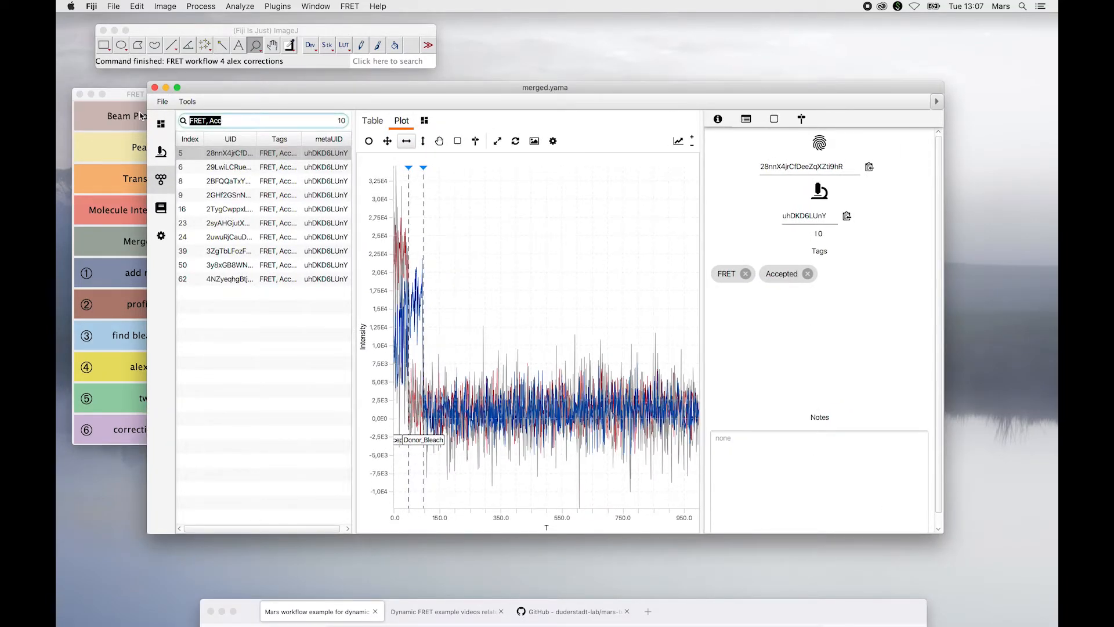
key(BackSpace)
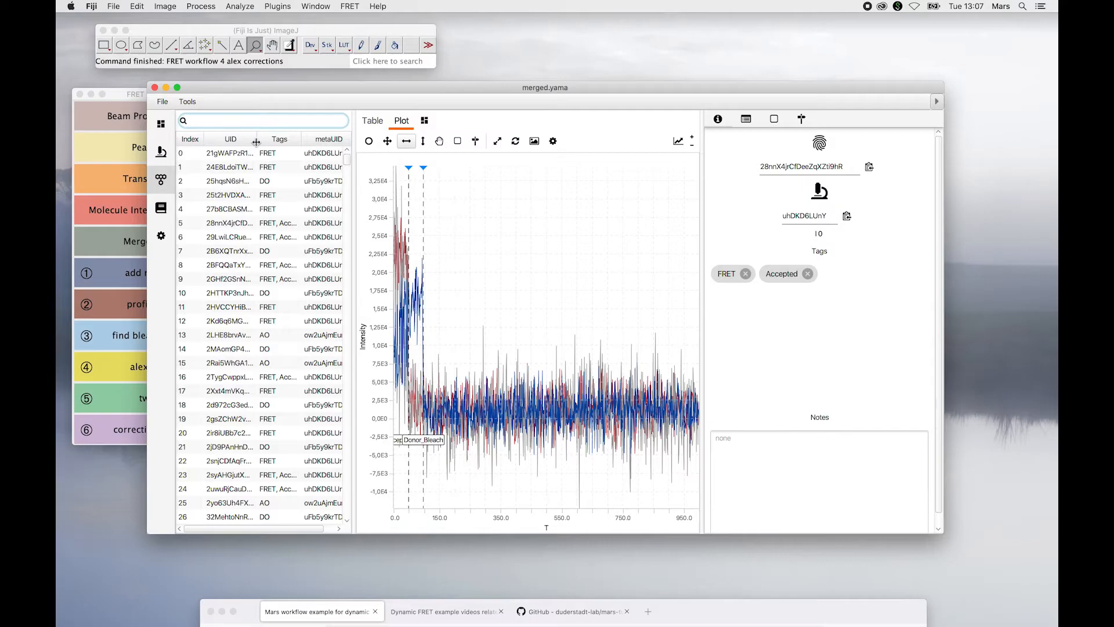
text(FRET)
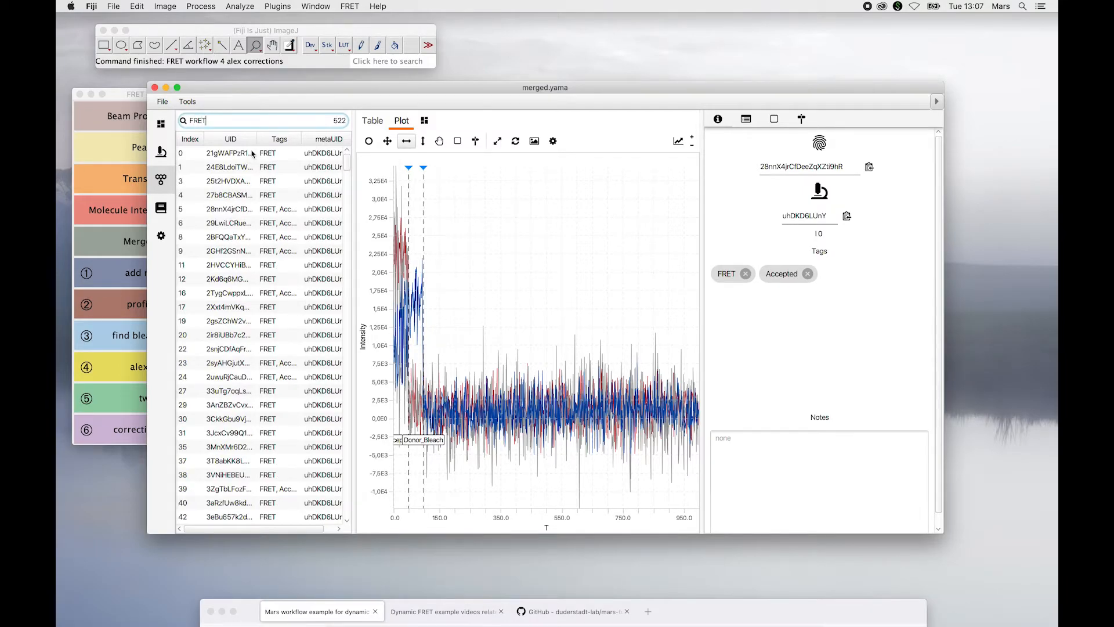
- Try tagging the molecule at index 0 as Accepted twice, removing the tag each time
click(254, 153)
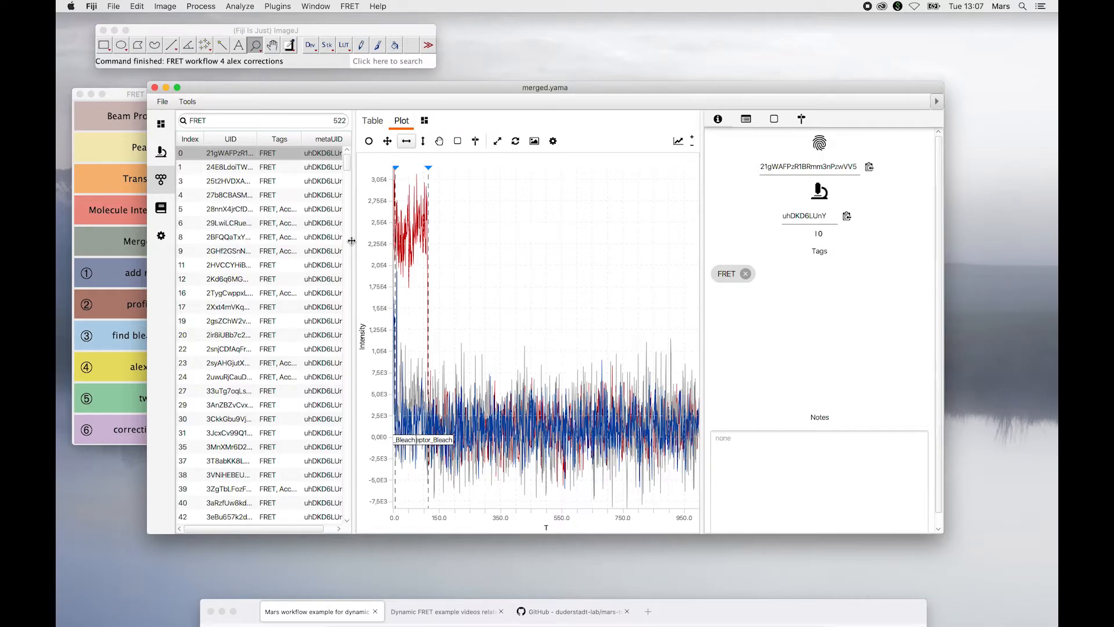
key(super+a)
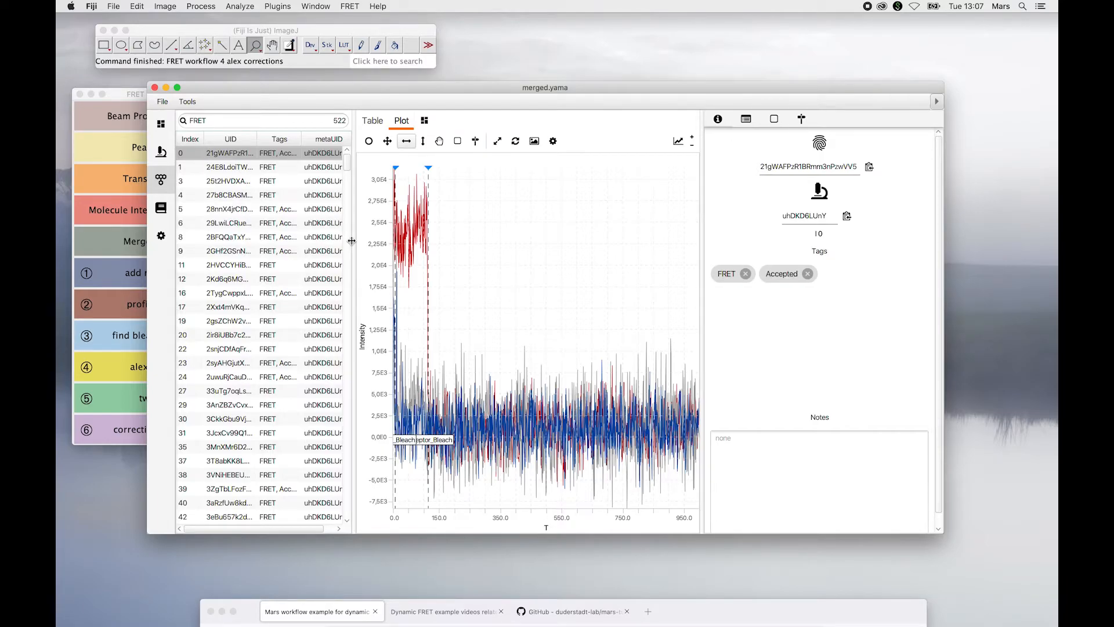
click(807, 273)
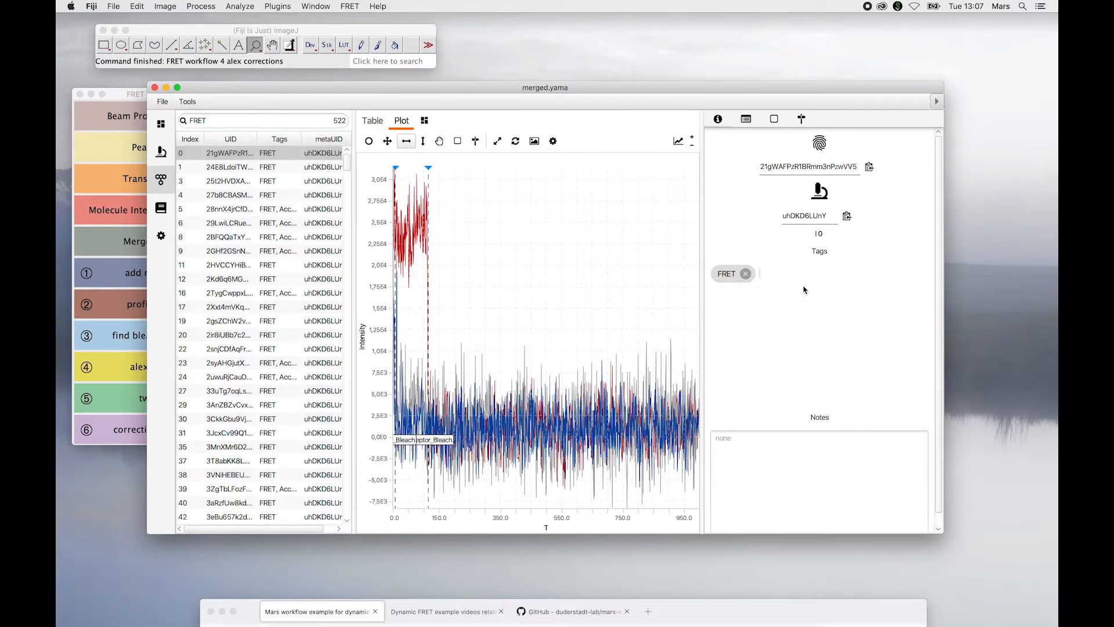
text(Acc)
key(Return)
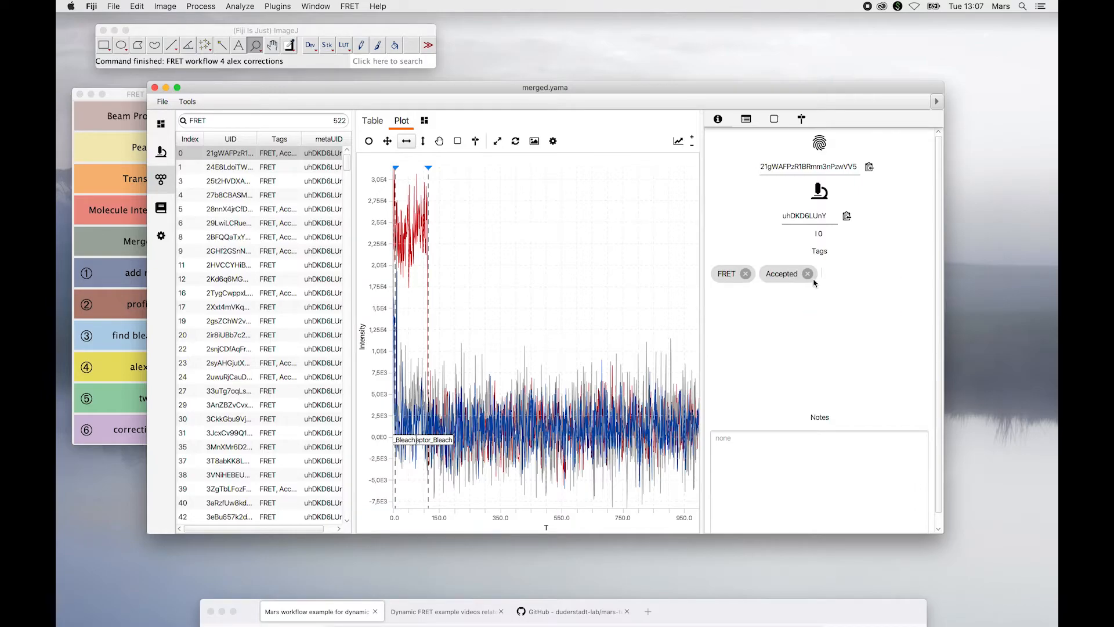
click(807, 274)
- Compare the intensity traces and tags of the molecules at index 1 and index 24 in the filtered list
click(278, 166)
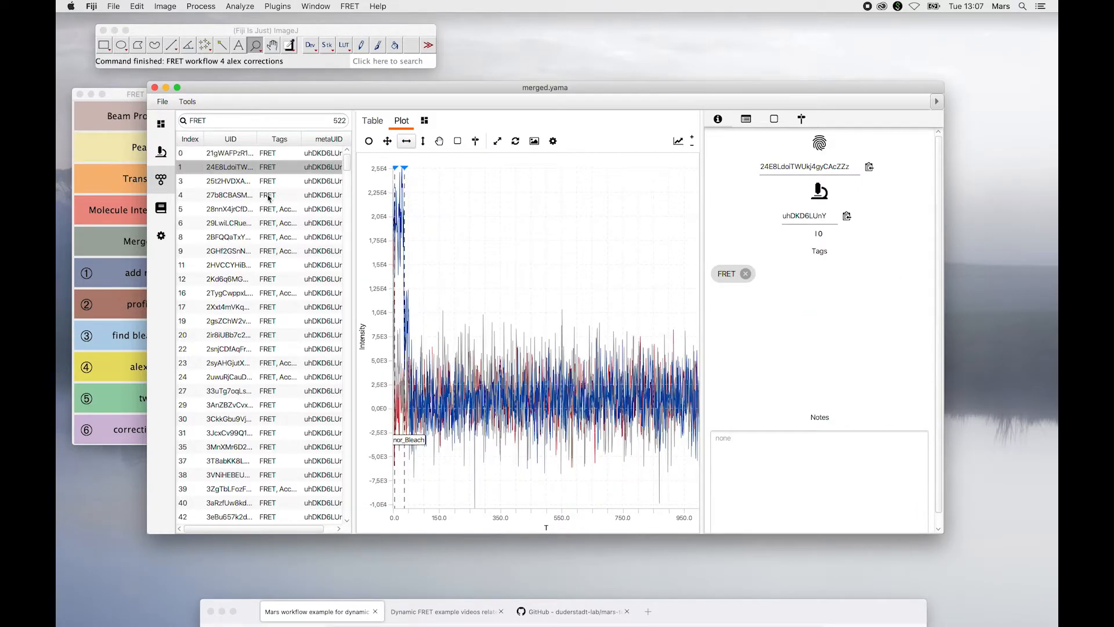
click(269, 382)
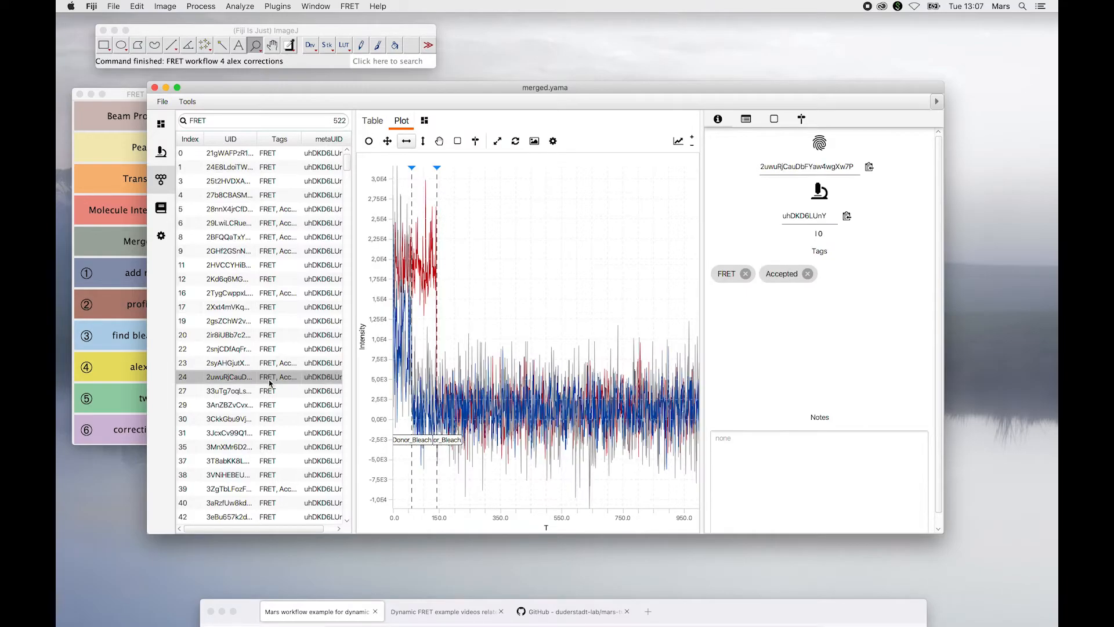
- Filter the molecule list by "FRET, Acc" and slightly widen the Tags column
click(264, 213)
click(230, 122)
text(,)
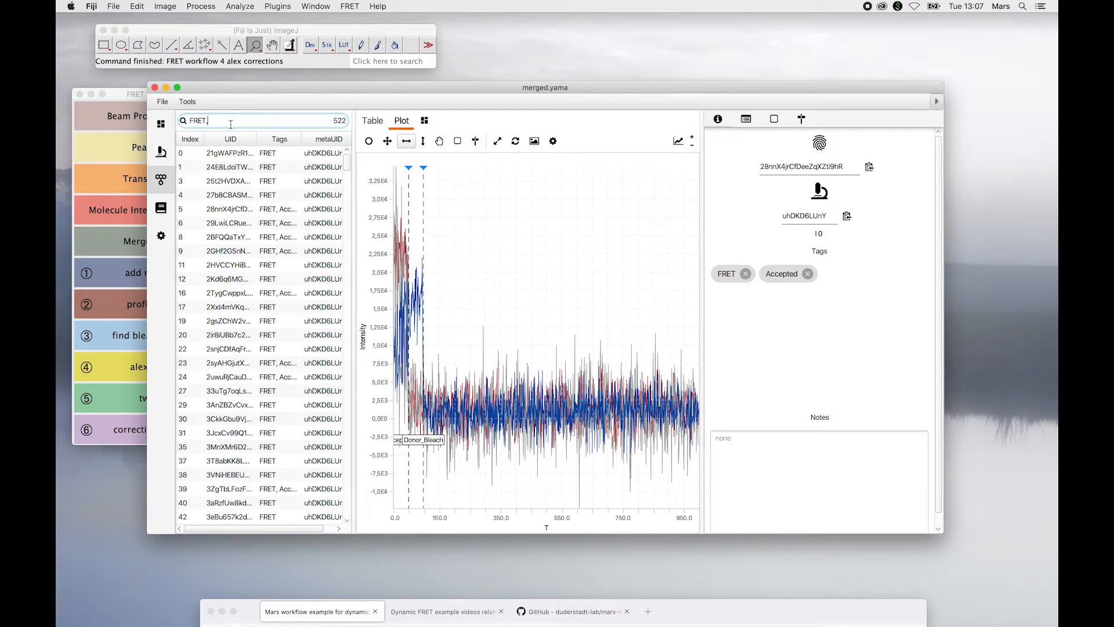
text( Acc)
mouse_move(302, 140)
mouse_down()
mouse_move(323, 139)
mouse_move(306, 139)
mouse_up()
- Inspect the intensity traces of the accepted FRET molecules, including indexes 8 and 50, zooming in on the bleaching region
click(274, 166)
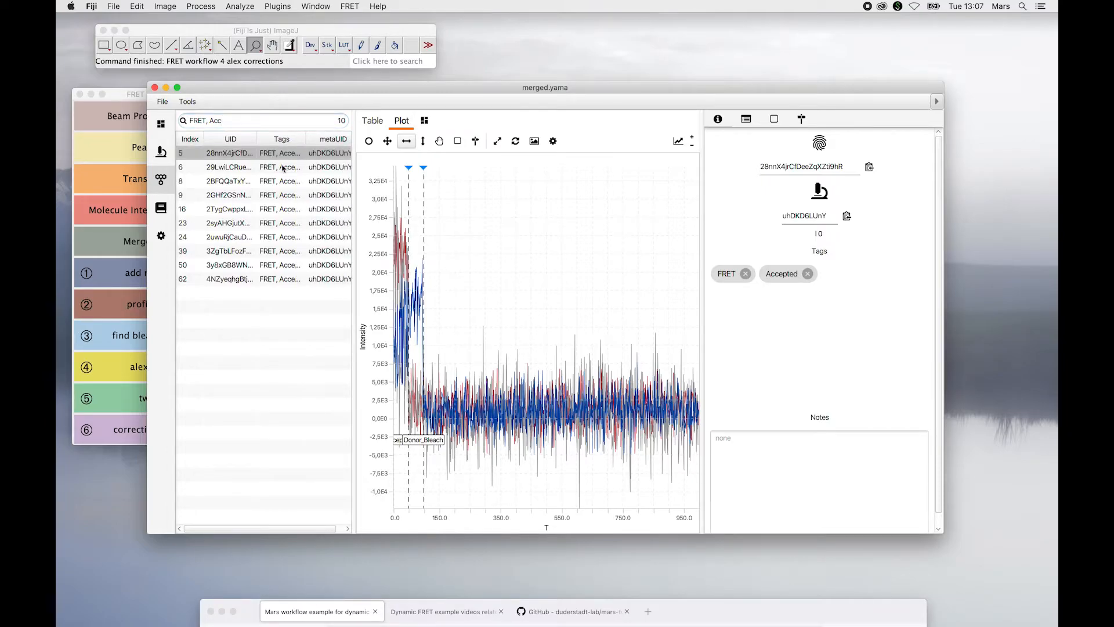
key(Down)
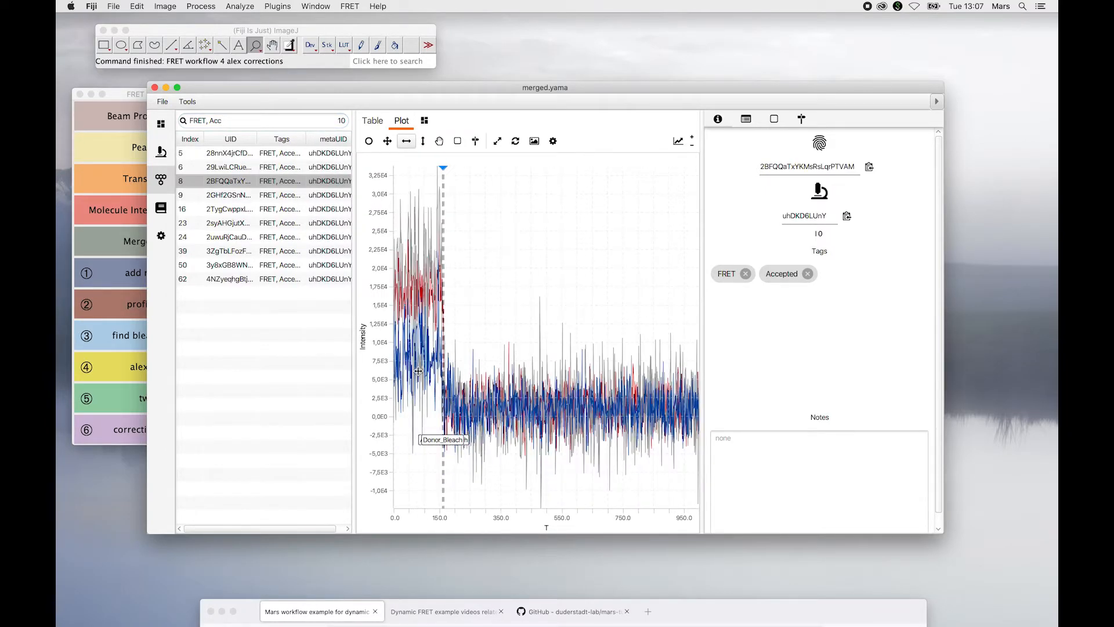
drag(475, 271, 201, 274)
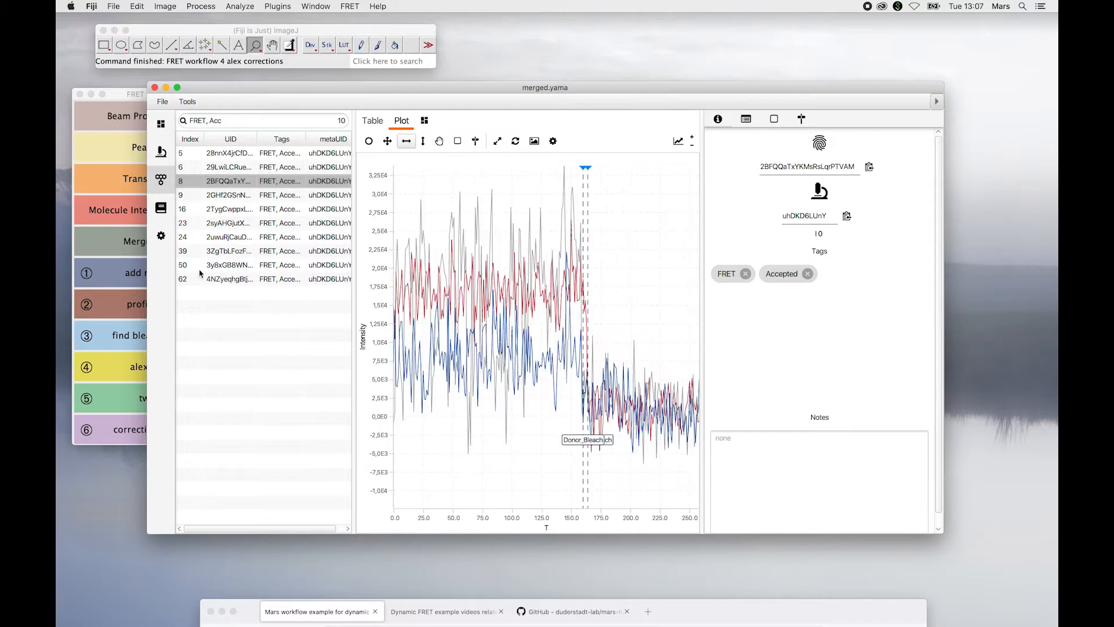
click(245, 235)
click(256, 254)
click(284, 267)
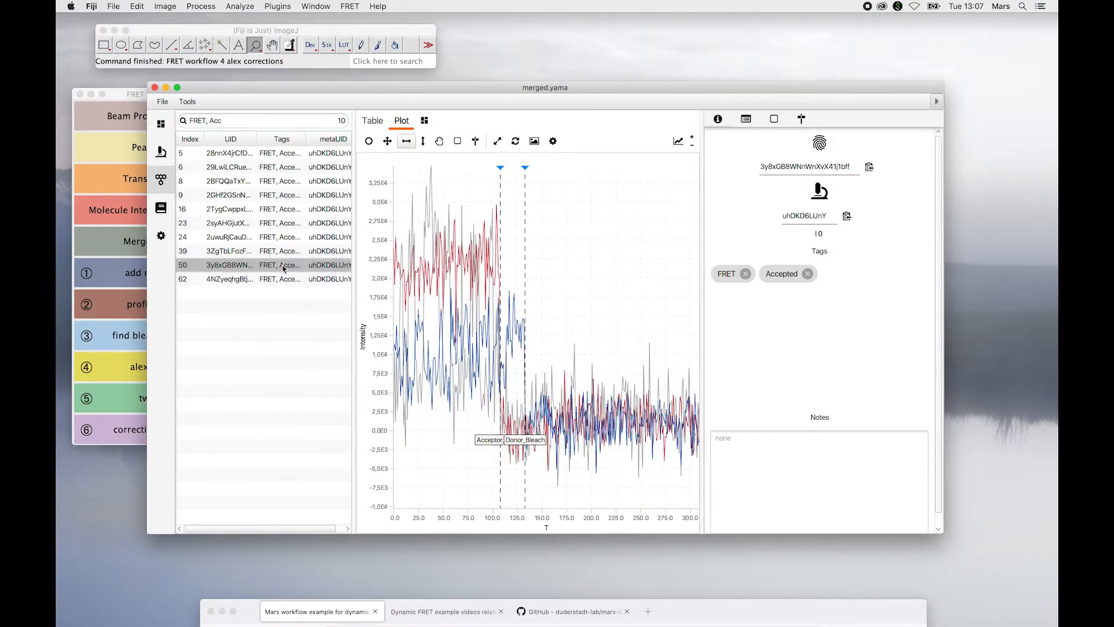
- Filter the molecule list by "AO, Acc" and inspect the trace of the molecule at index 584 around its acceptor bleaching
drag(230, 122, 139, 124)
text(AO)
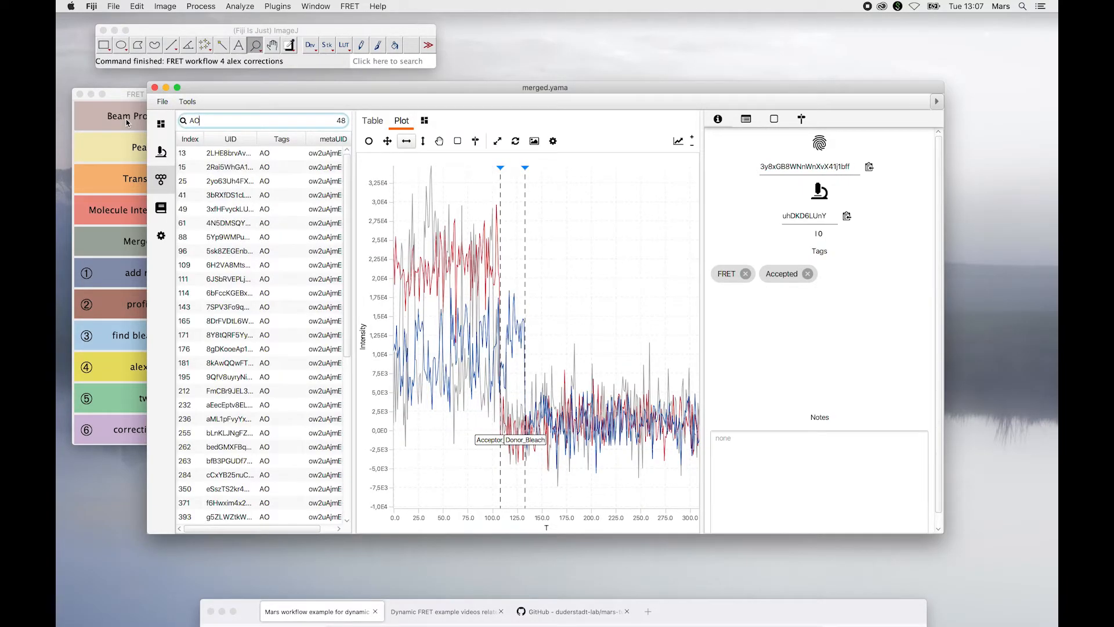
text(, Acc)
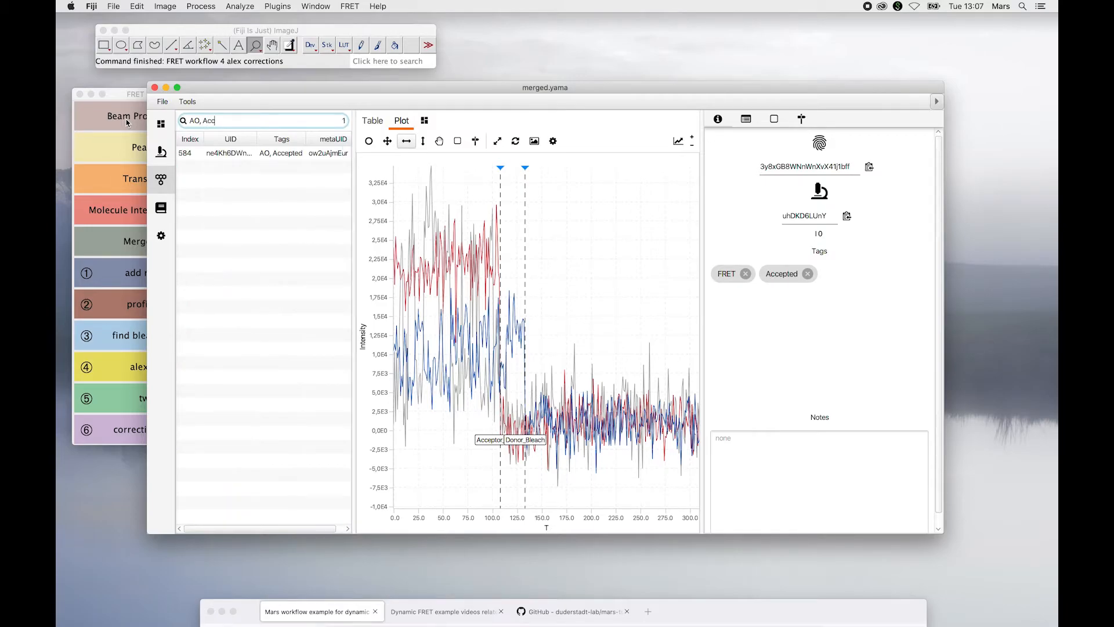
click(250, 154)
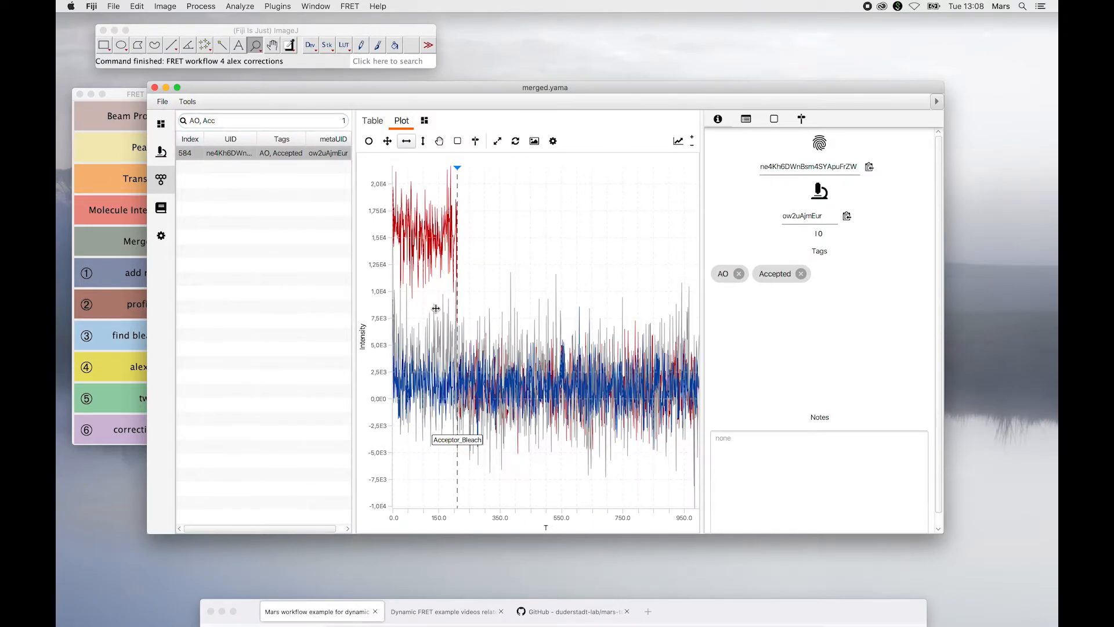
drag(493, 281, 393, 279)
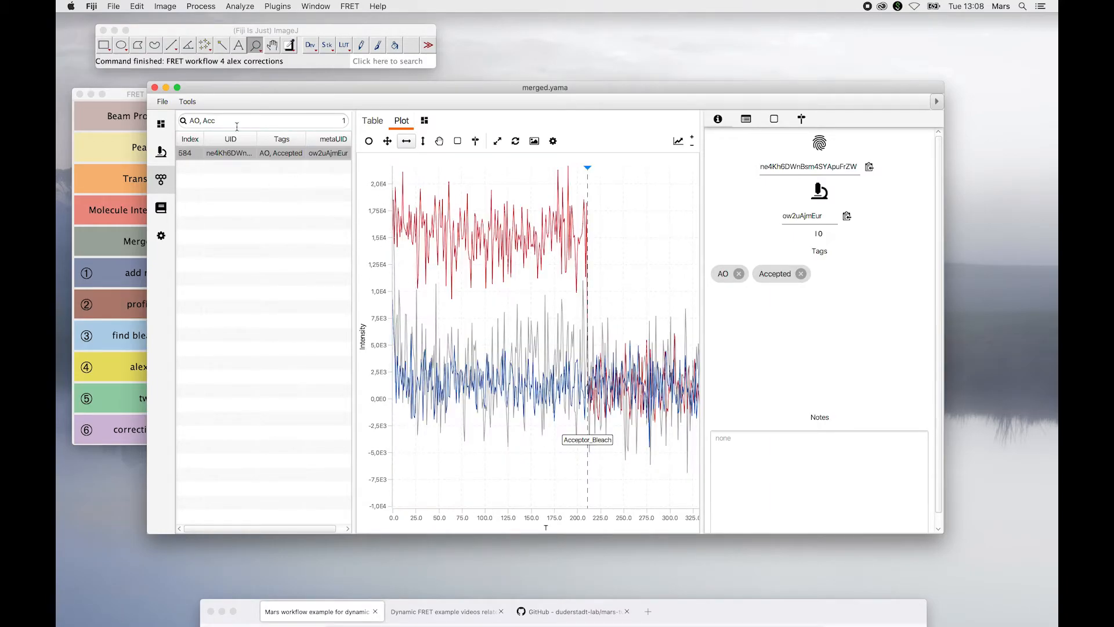
- Filter the molecule list by "DO, Acc" and inspect the intensity trace of the molecule at index 118
drag(237, 123, 137, 124)
text(DO, Acc)
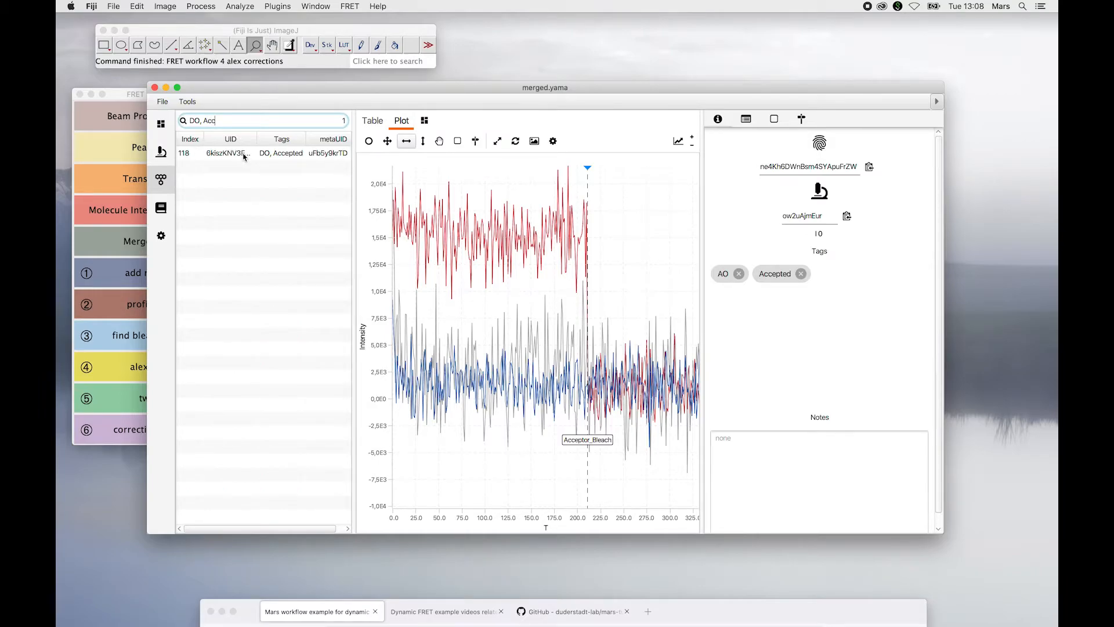
click(244, 155)
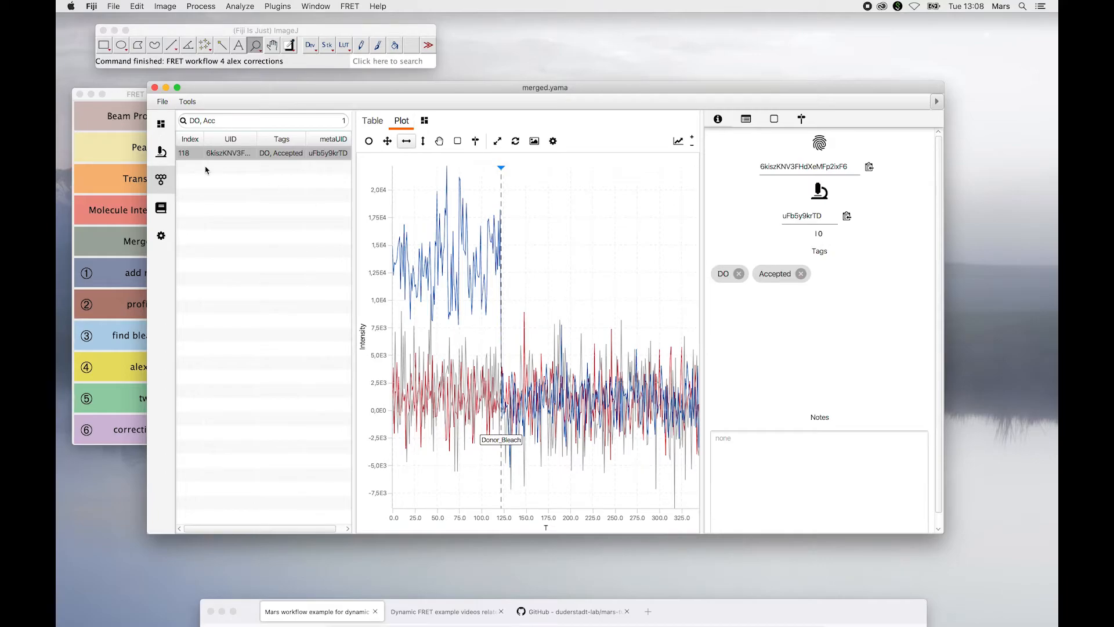
- Add a tag frequency chart to the archive dashboard, refresh it, and shift the archive window slightly
click(162, 125)
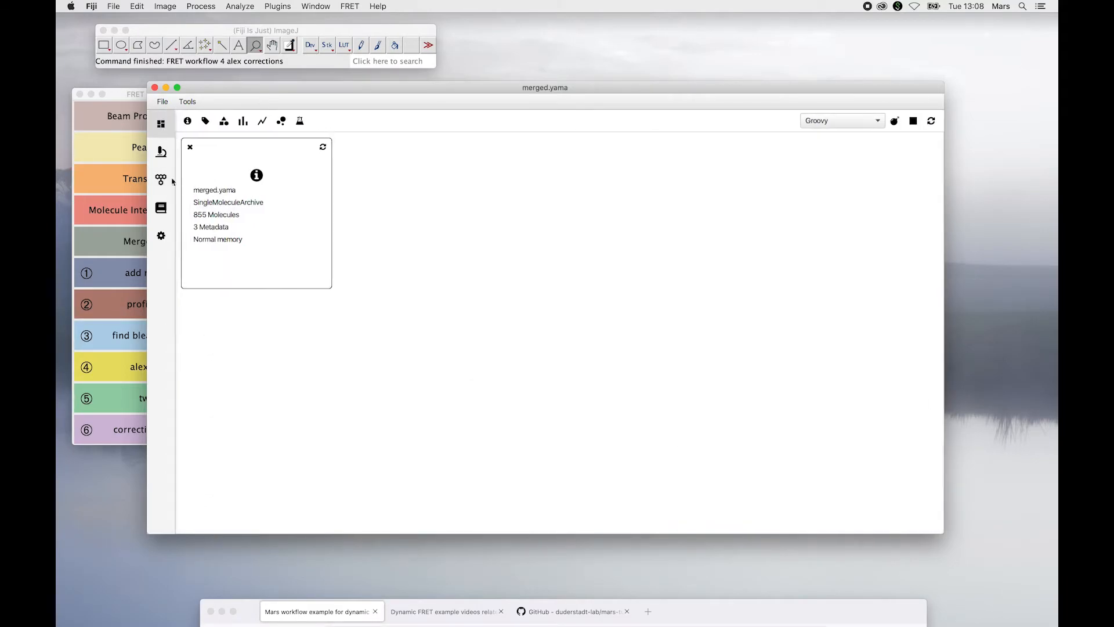
click(206, 122)
click(478, 148)
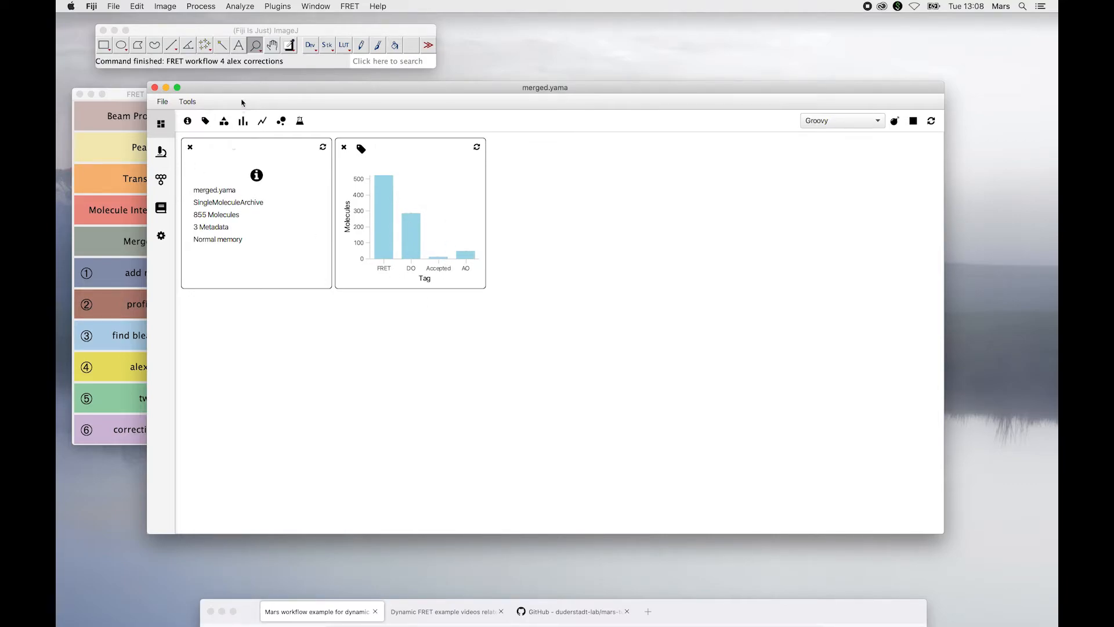
drag(241, 89, 244, 82)
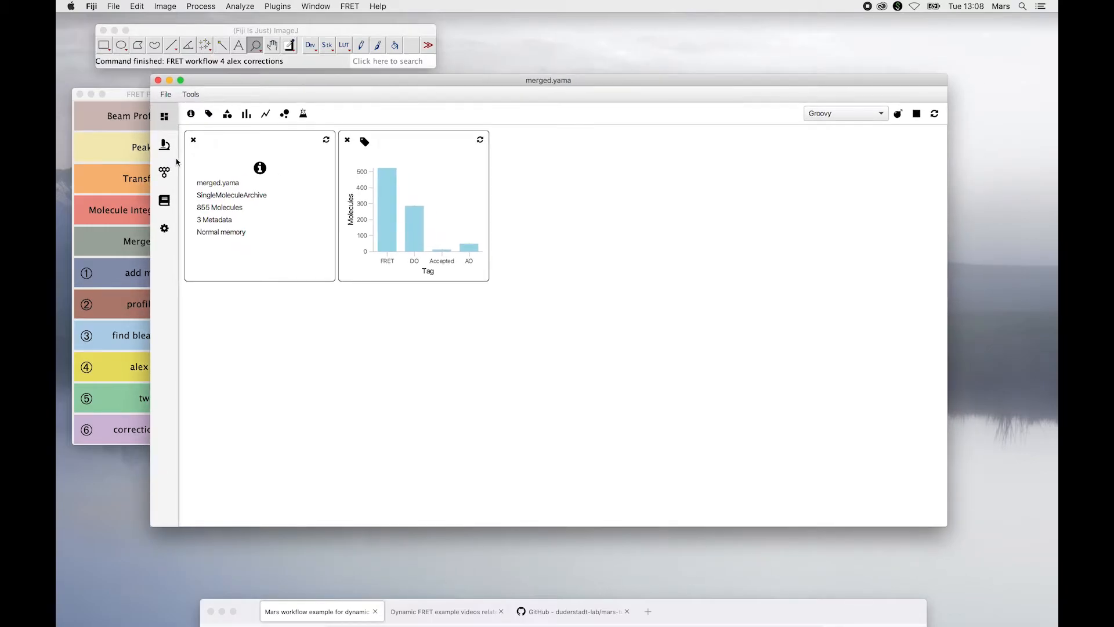
- Return to the molecules view and filter the list by "FRET, Acc" instead of the donor-only filter
click(167, 174)
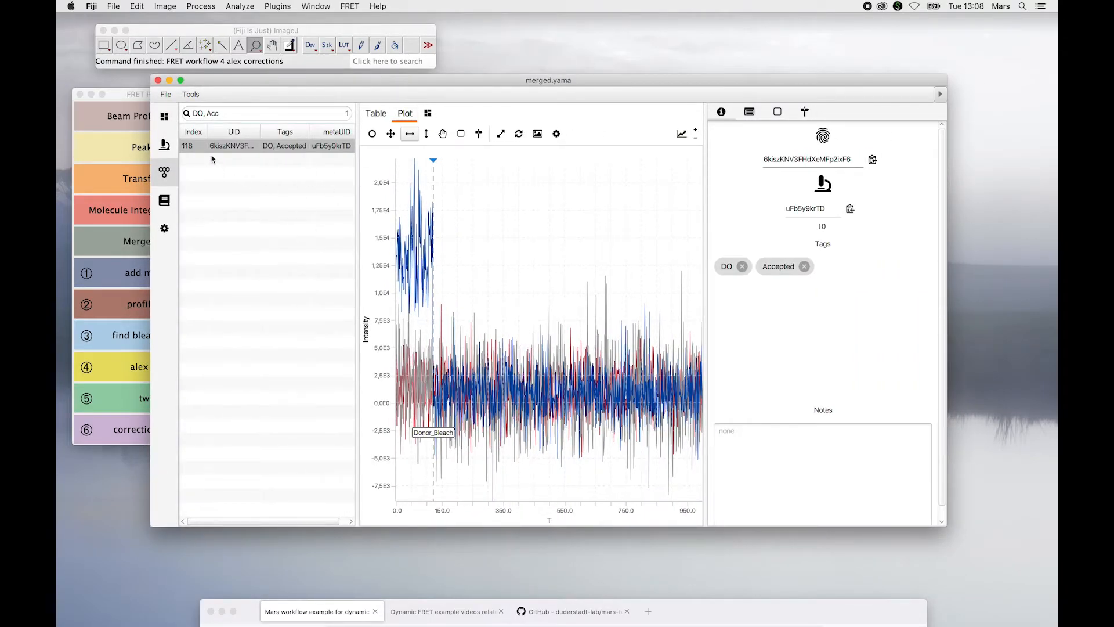
drag(225, 115, 143, 114)
key(BackSpace)
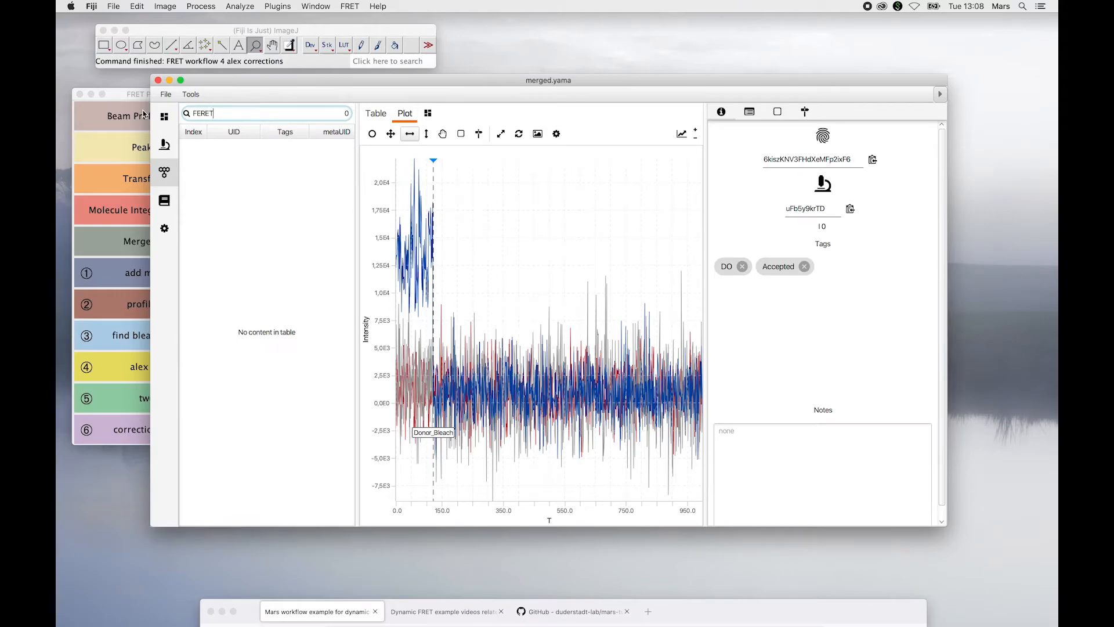
text(FRET,)
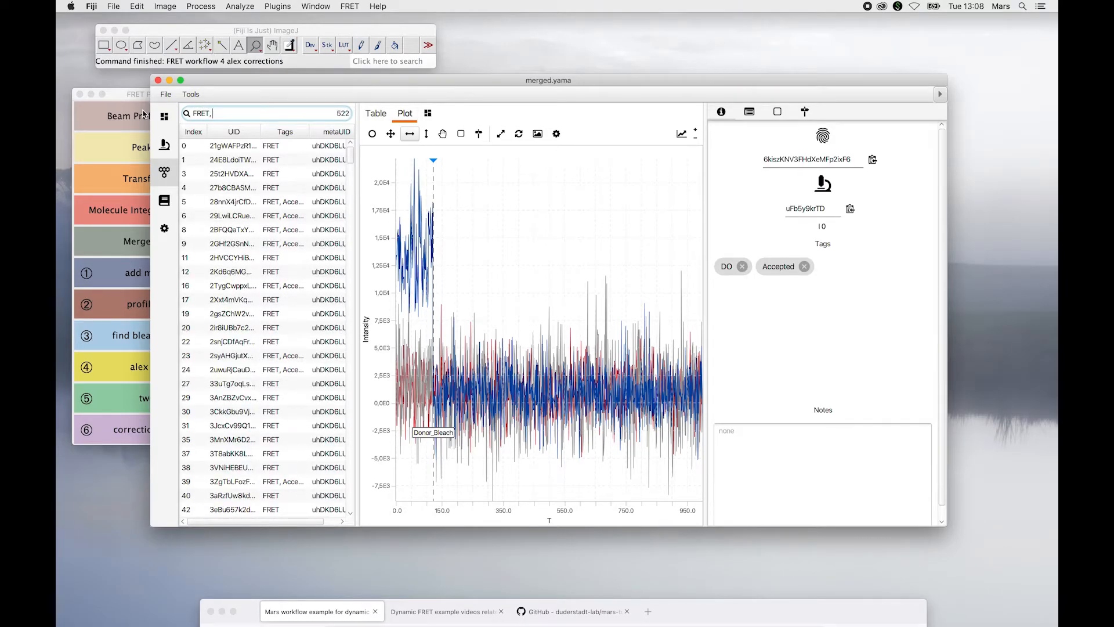
text( Acc)
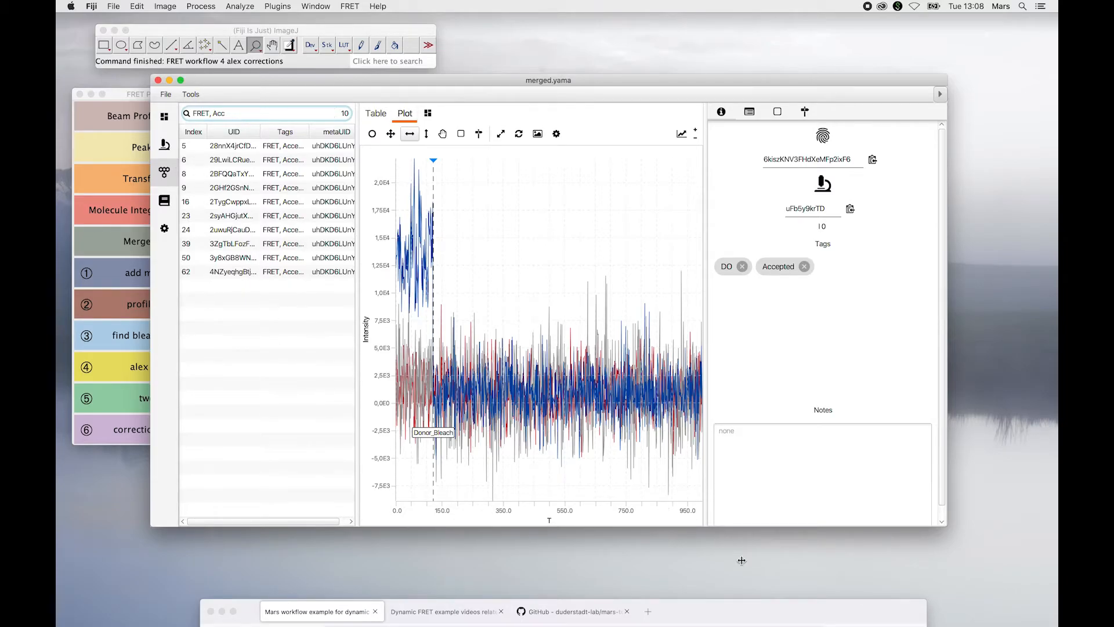
- Switch to Firefox and review the Phase II workflow diagram on the Dynamic FRET page, moving the browser aside again
drag(735, 618, 709, 131)
scroll(576, 448, up, 20)
scroll(576, 449, up, 20)
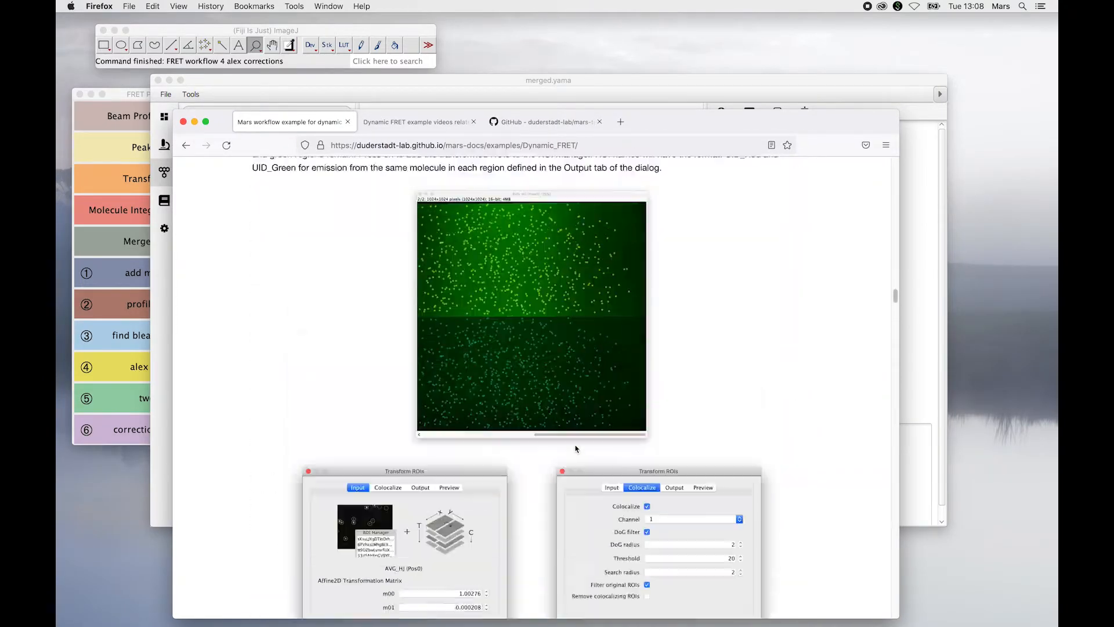
scroll(576, 448, up, 10)
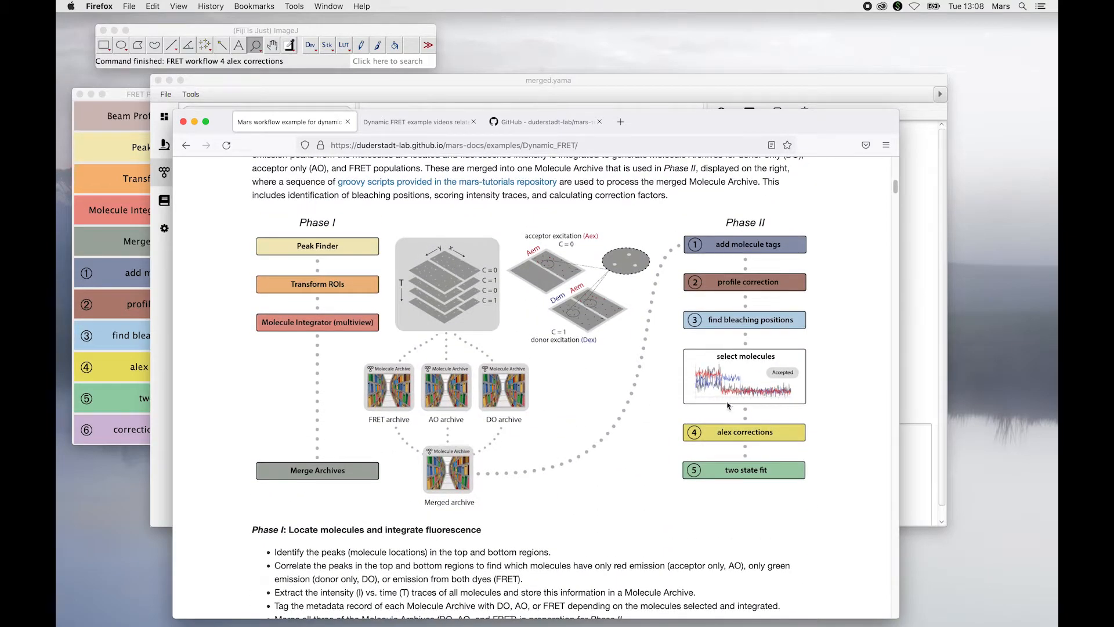
scroll(745, 382, up, 3)
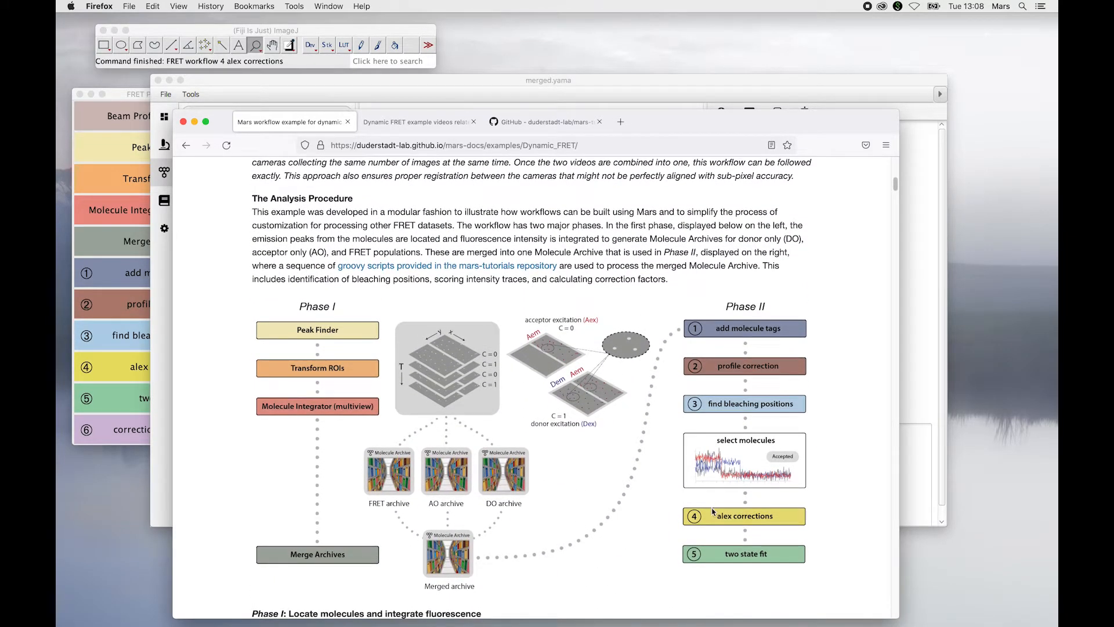
drag(669, 127, 754, 567)
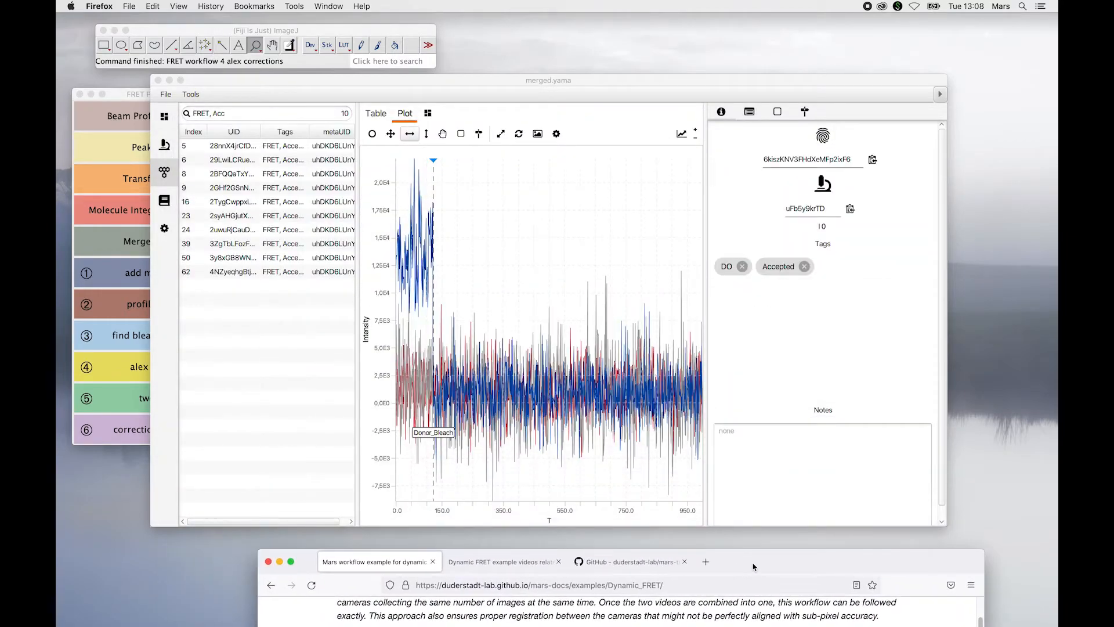
- Run alex corrections on merged.yama with 637_Red_Profile_Corrected, 532_Red and 532_Green, the dynamic molecules gamma model and a 0.4 efficiency threshold
click(130, 93)
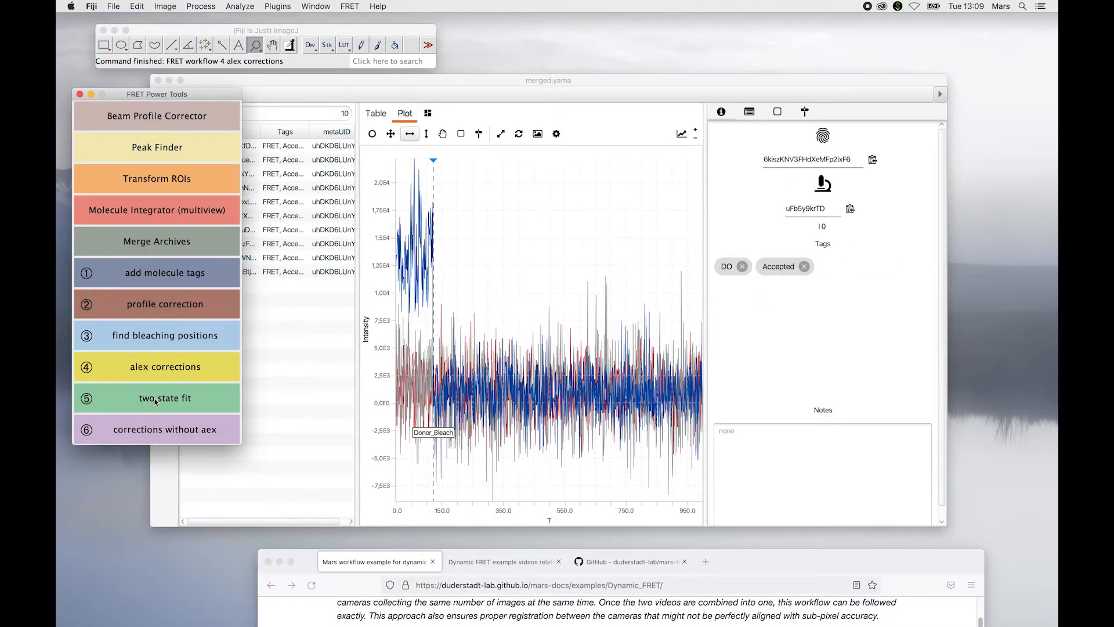
click(152, 369)
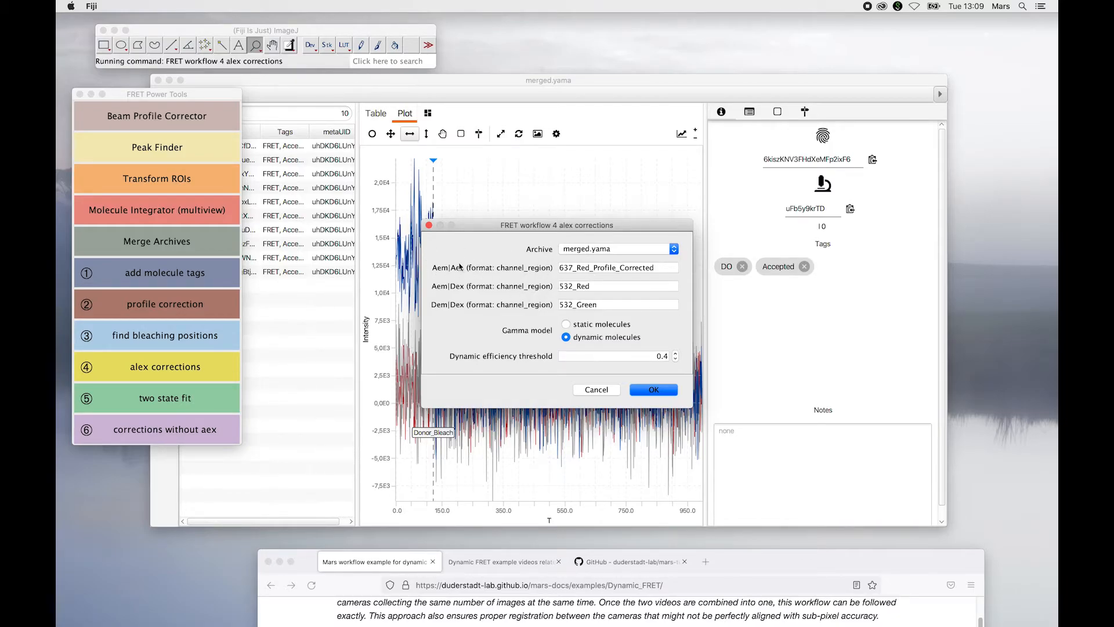
click(669, 269)
drag(669, 269, 561, 268)
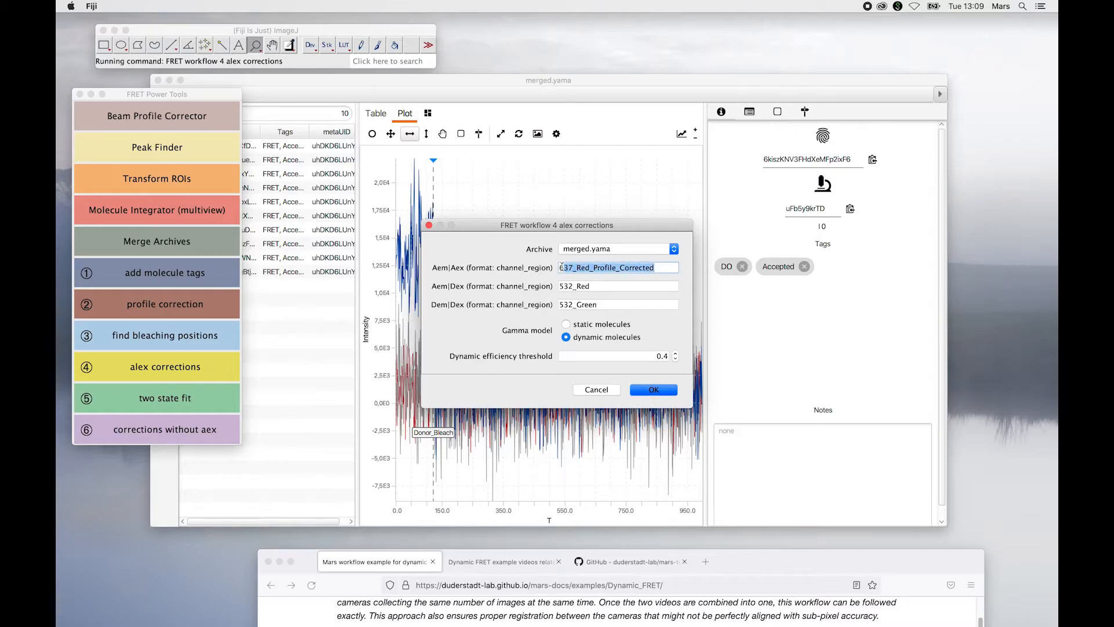
click(665, 268)
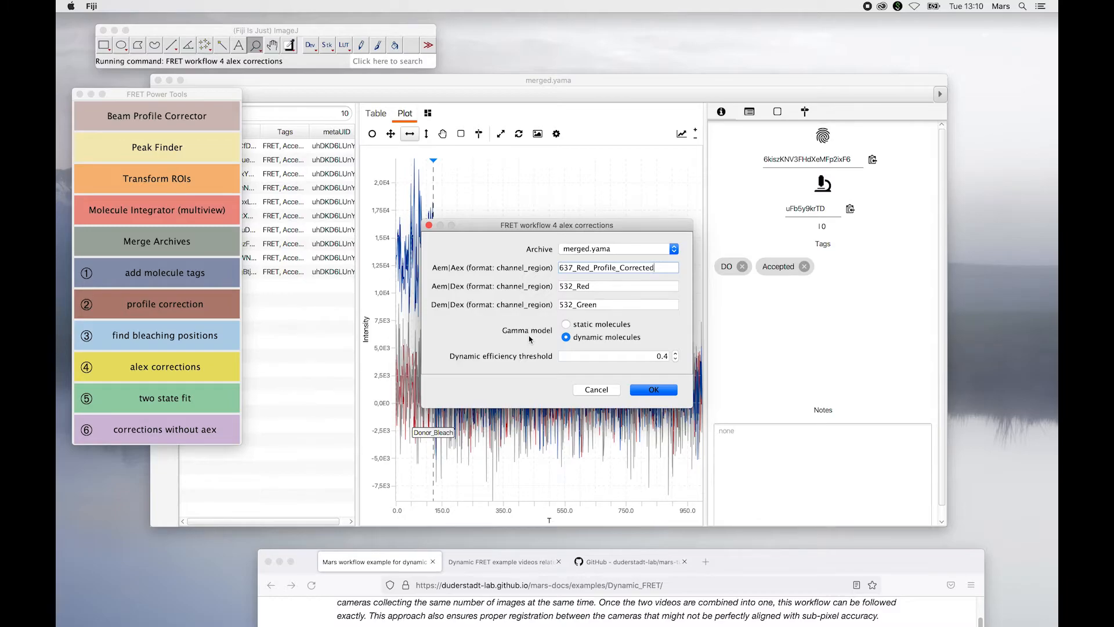
click(567, 325)
click(566, 338)
click(667, 393)
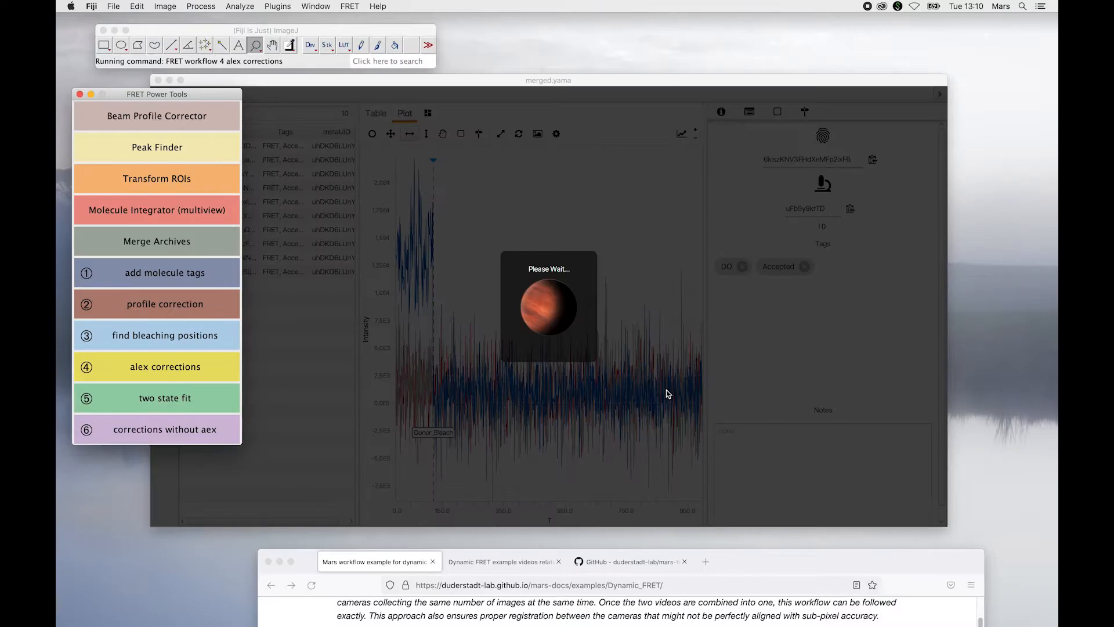
- Examine the parameters of the molecule at index 5 and its table columns, including iiEapp, FAD, FDD, FAA, E, S and SUM_signal
drag(486, 83, 554, 81)
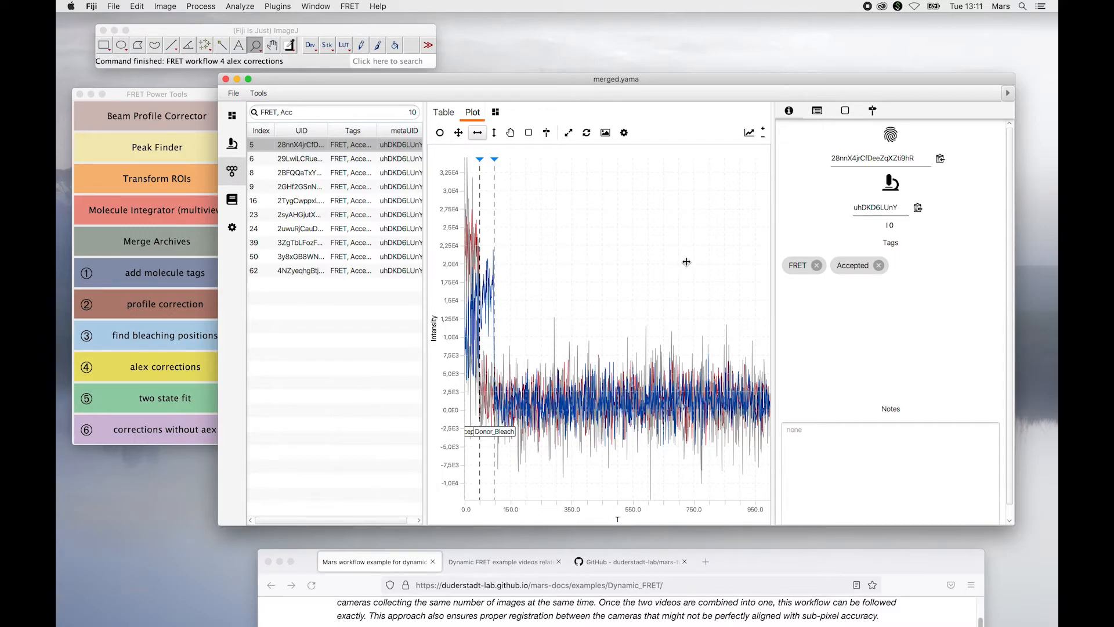
click(817, 111)
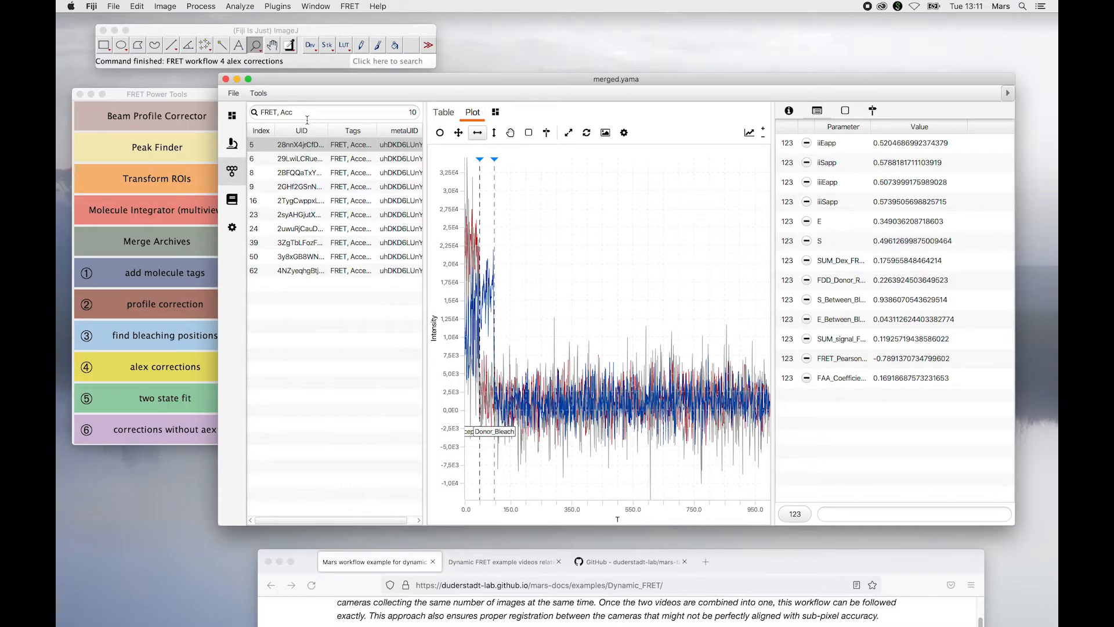
click(440, 114)
drag(459, 521, 650, 523)
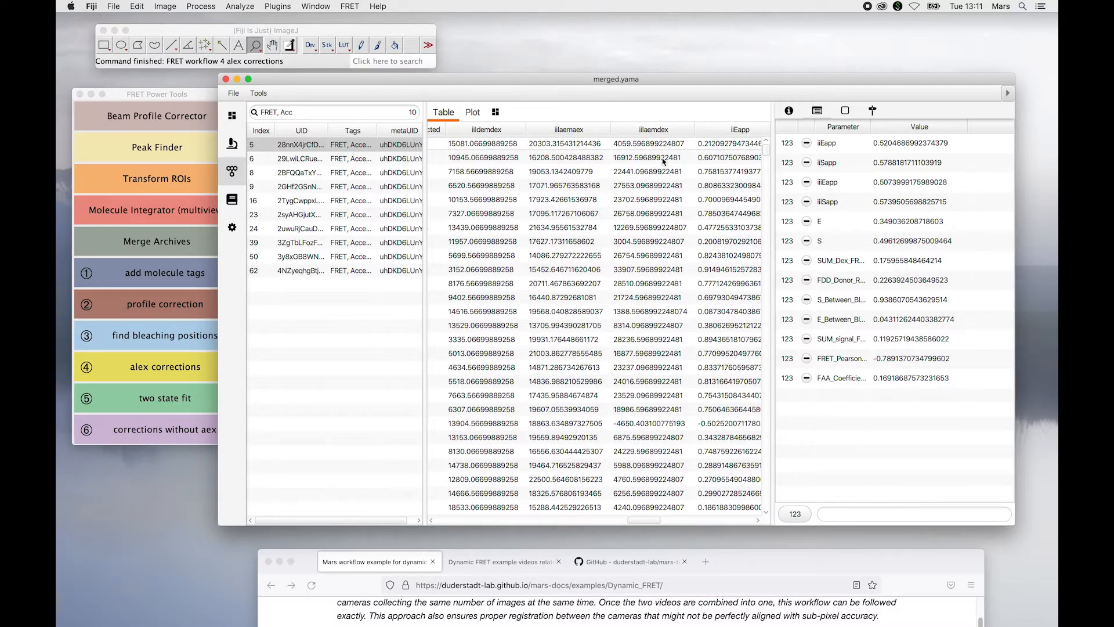
drag(642, 521, 666, 522)
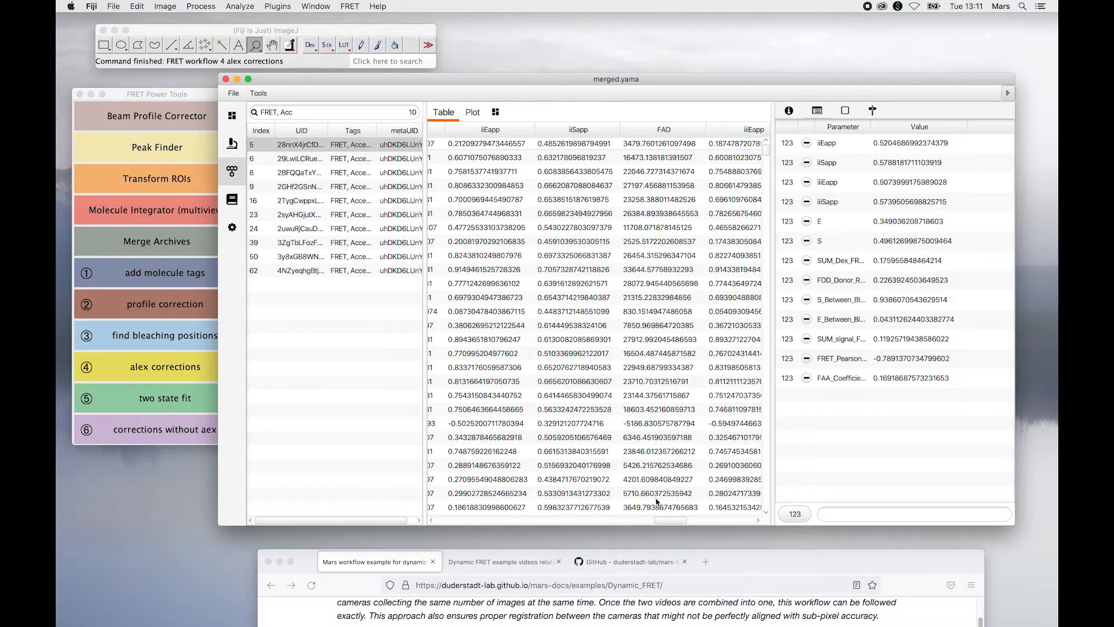
drag(671, 524, 696, 524)
scroll(691, 520, right, 1)
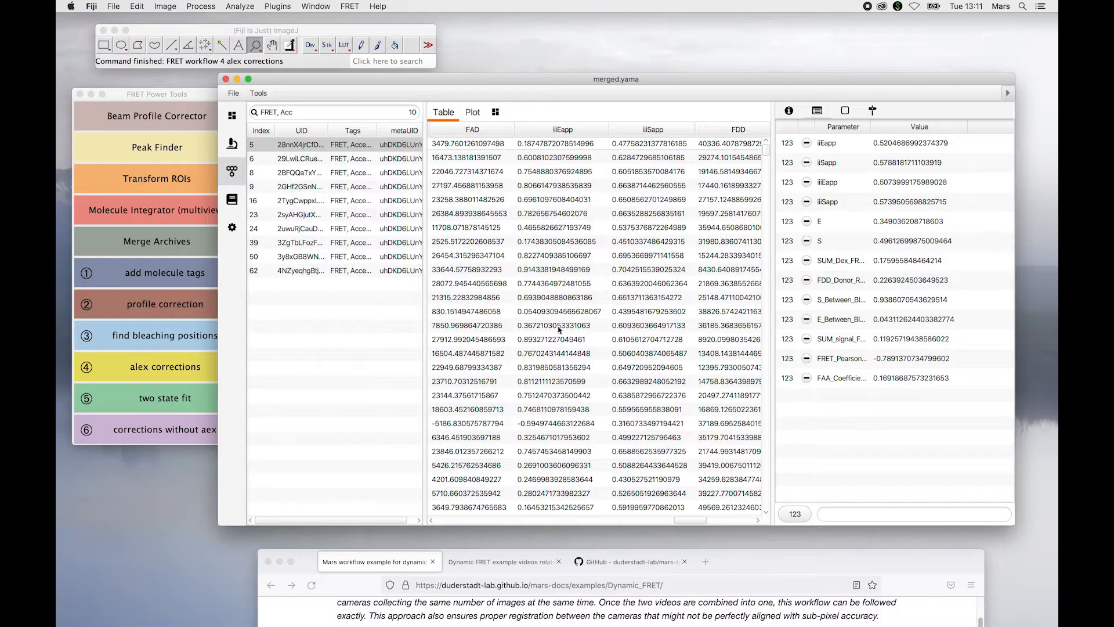
scroll(692, 521, right, 5)
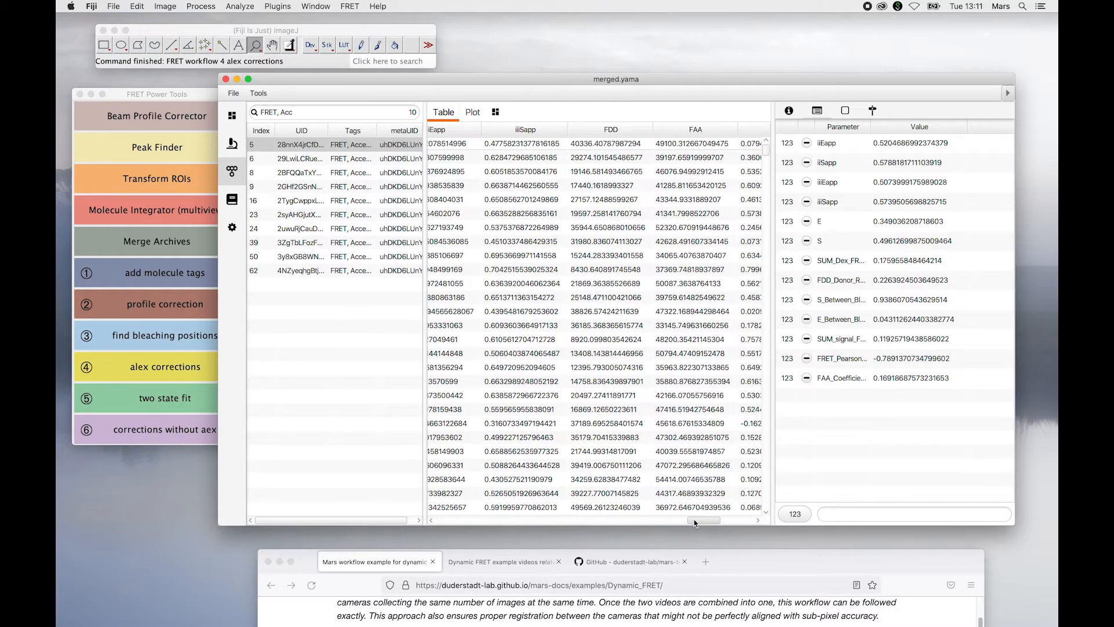
drag(691, 521, 729, 520)
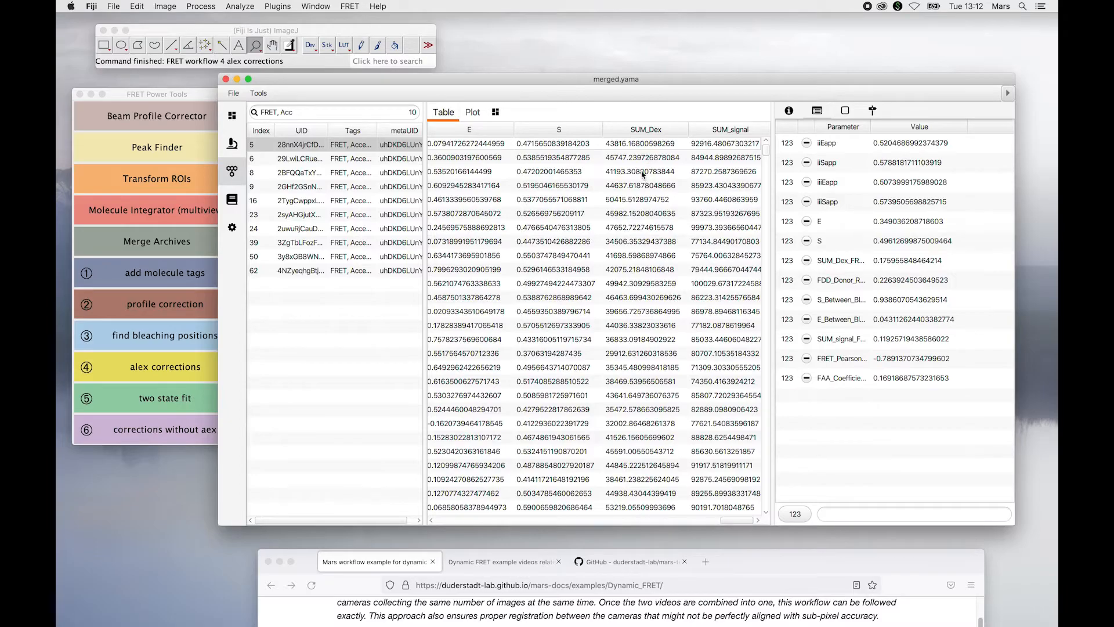
scroll(638, 183, left, 2)
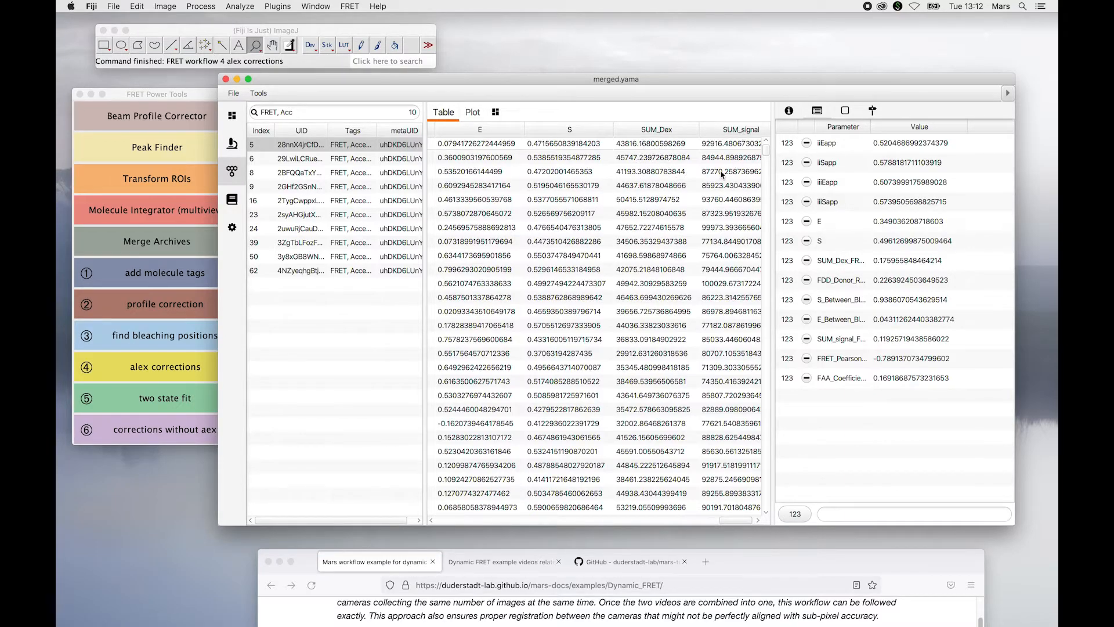
- Examine the E, S, SUM_Dex and SUM_signal table columns, and widen the Parameter column to read the full parameter names
scroll(722, 175, right, 2)
scroll(721, 154, left, 2)
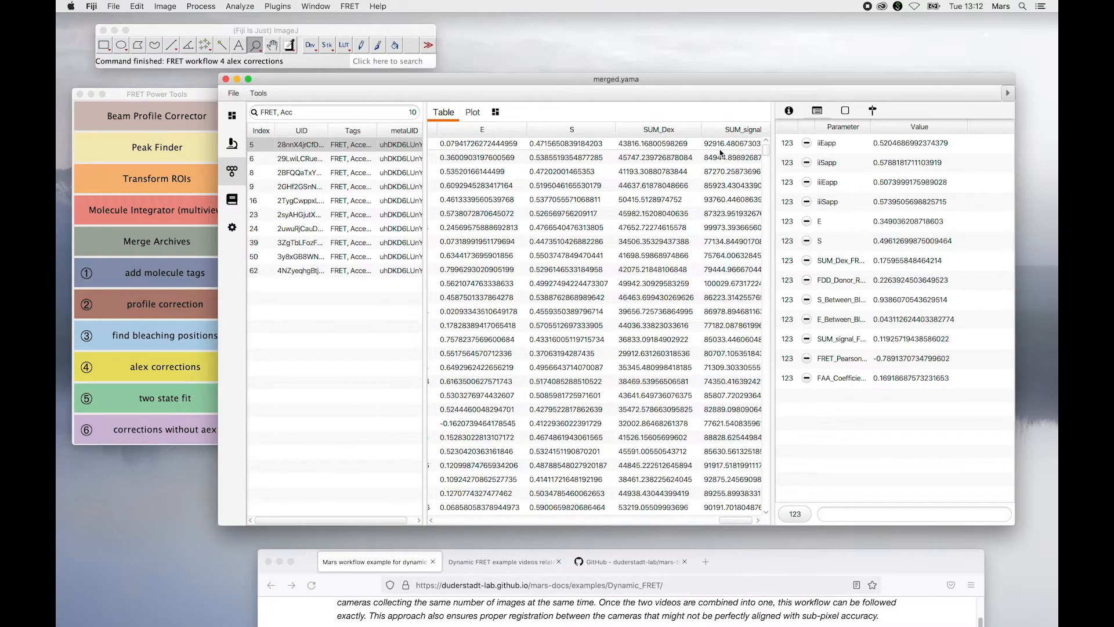
scroll(721, 153, right, 2)
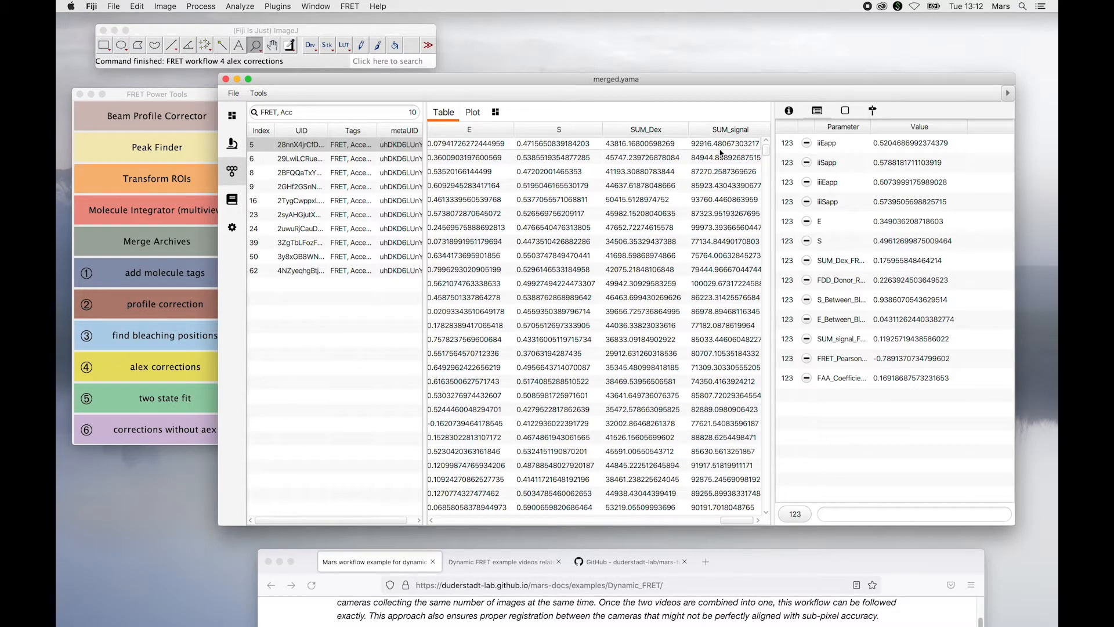
scroll(652, 185, left, 10)
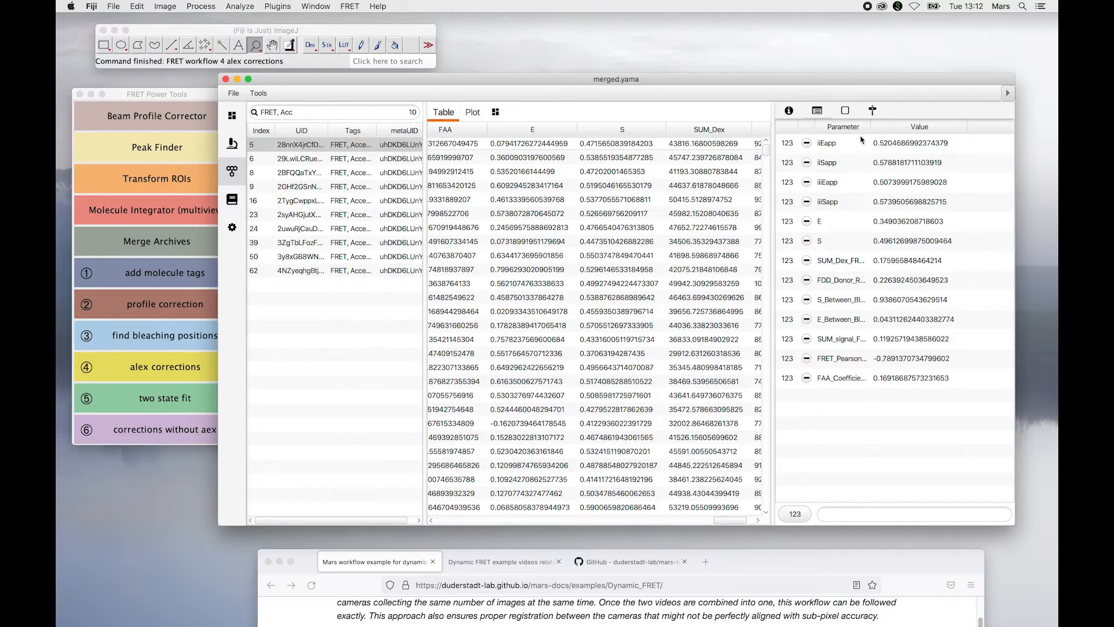
drag(871, 126, 966, 127)
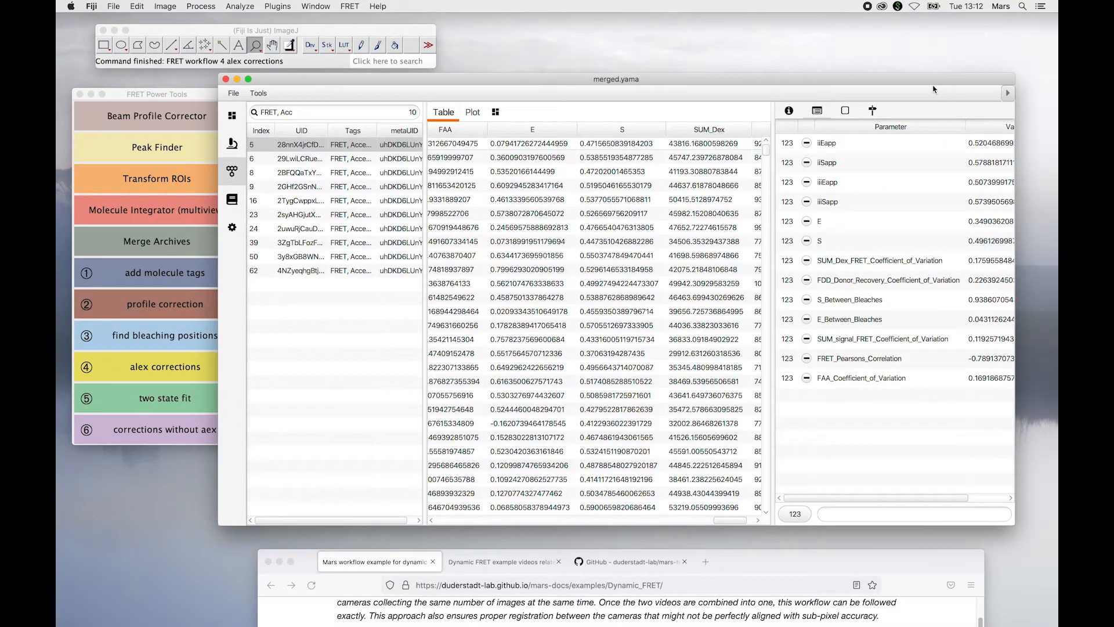
drag(933, 87, 893, 83)
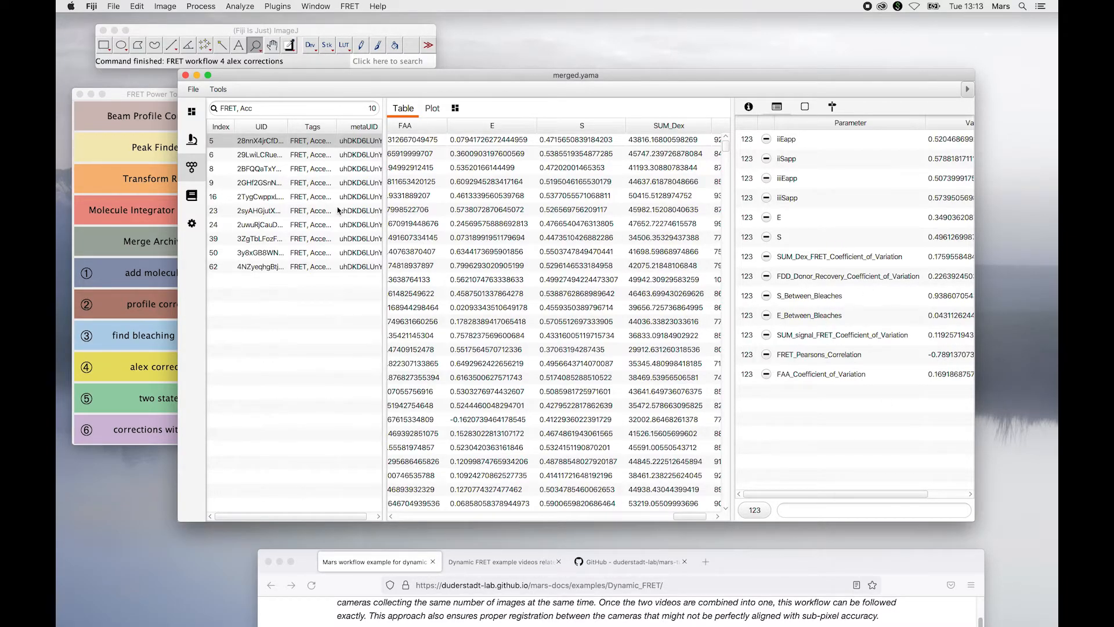
- Show the molecule's intensity plot with horizontal zooming enabled, and broaden the molecule list filter to "FRET"
click(441, 109)
click(437, 129)
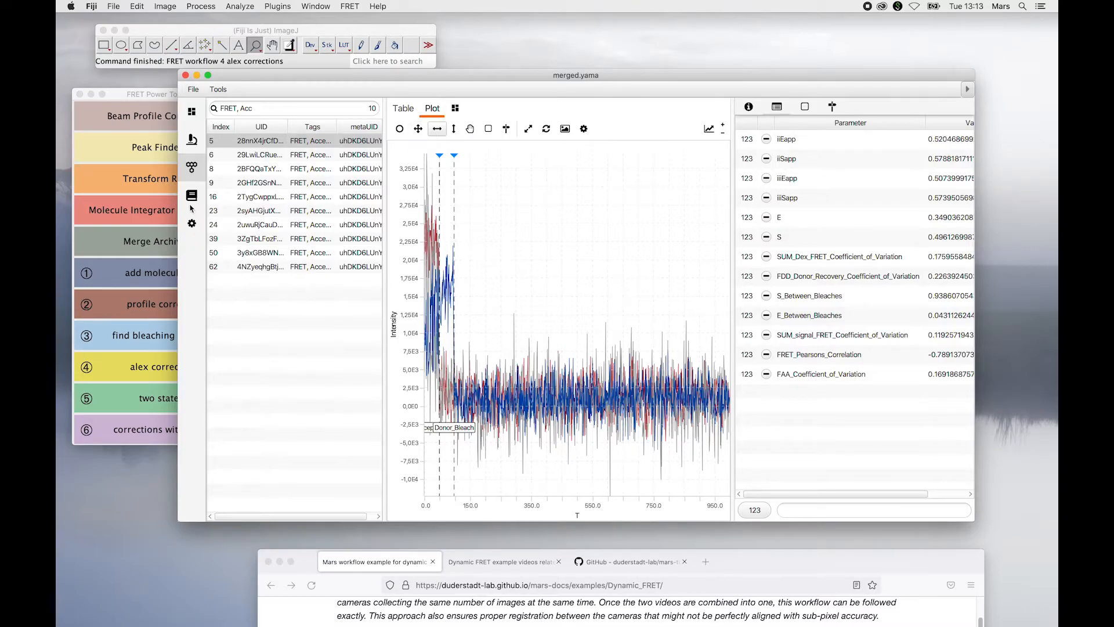
click(261, 108)
key(BackSpace)
key(BackSpace)
key(BackSpace)
key(BackSpace)
key(BackSpace)
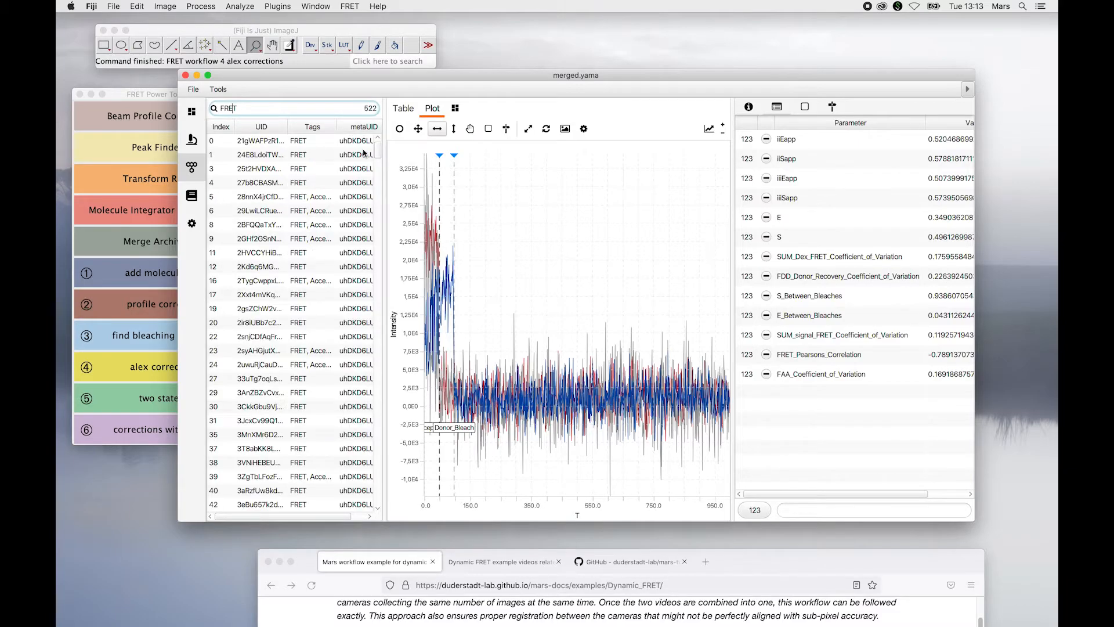
- Zoom into the early trace of the molecule at index 1, move its Donor_Bleach position to about 37.4, and check its positions and tags
click(303, 171)
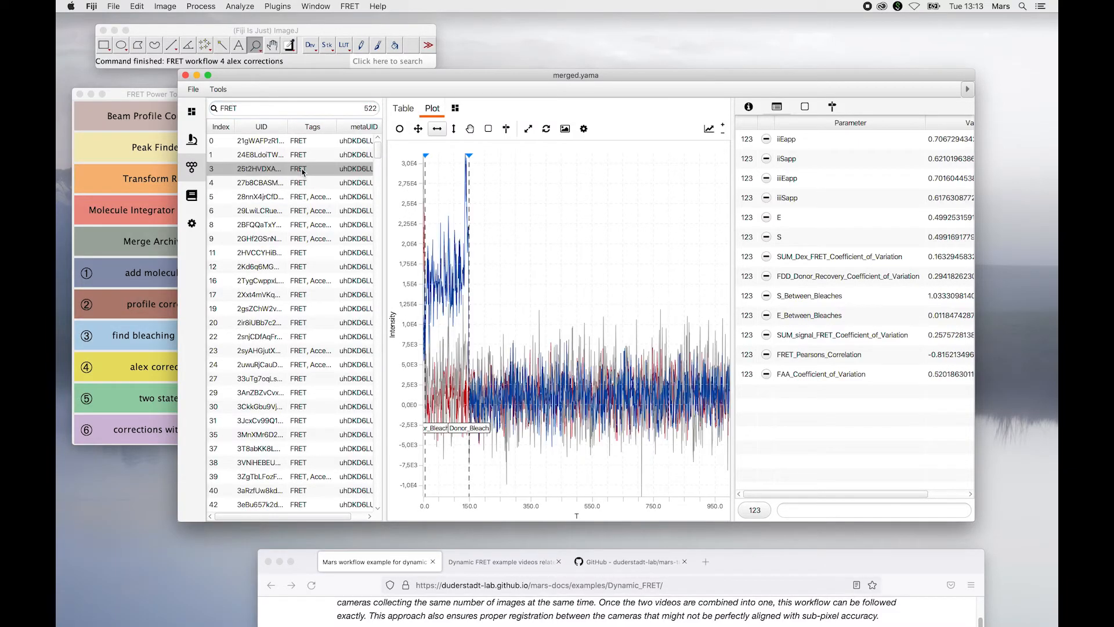
click(291, 155)
drag(487, 236, 427, 285)
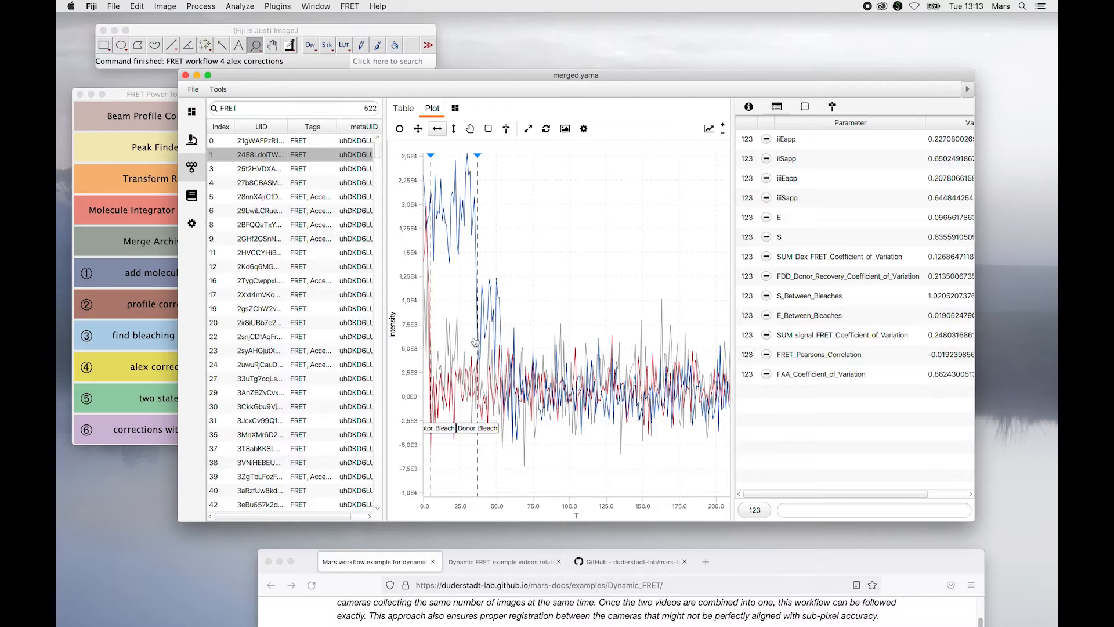
mouse_move(480, 432)
mouse_down()
mouse_move(511, 433)
mouse_move(481, 419)
mouse_up()
click(832, 107)
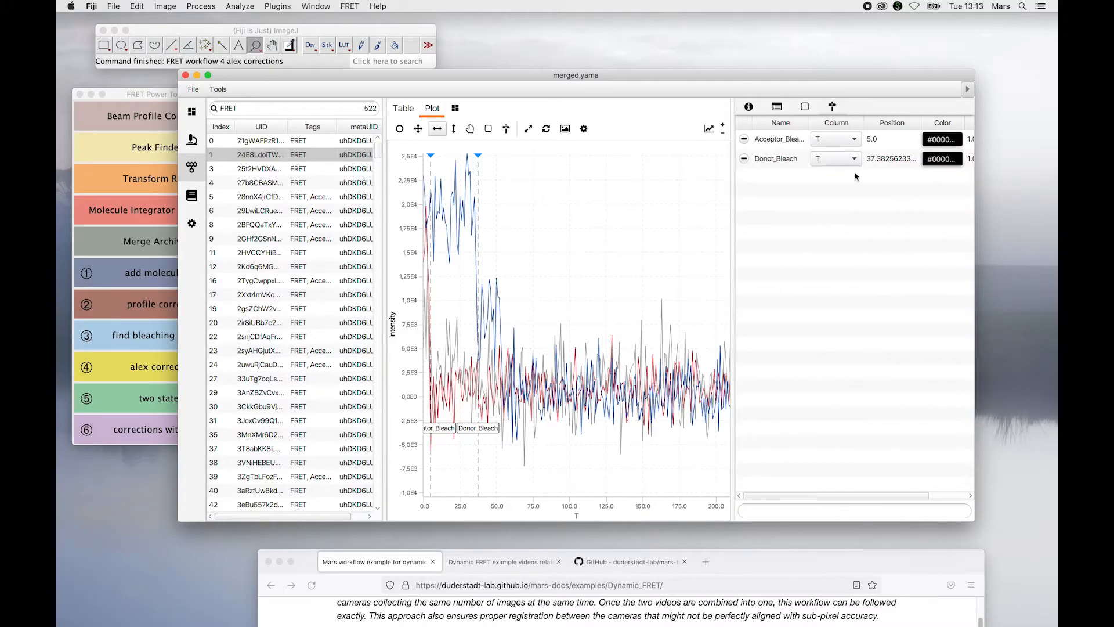
click(748, 106)
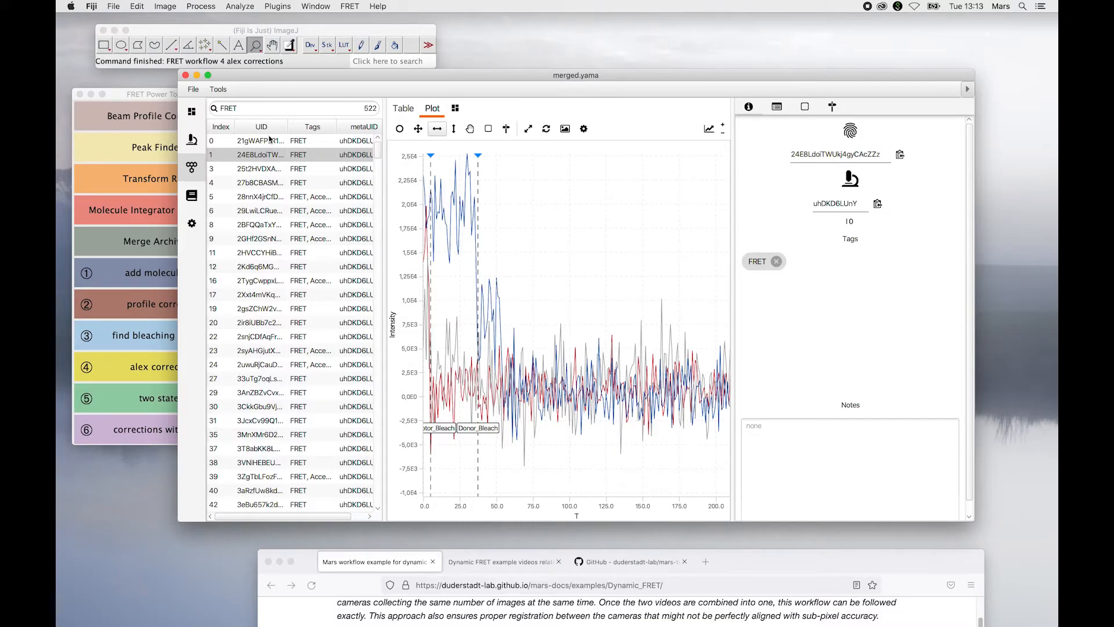
- Save the merged.yama archive
drag(219, 81, 198, 80)
click(173, 89)
click(181, 109)
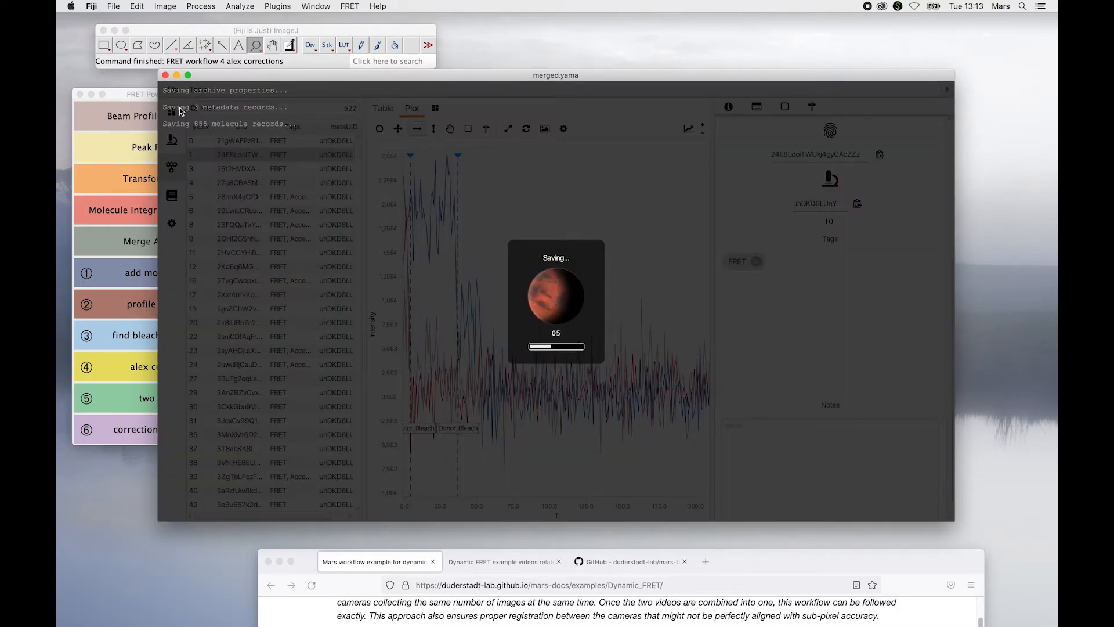
- Run the two state fit on merged.yama with efficiency E, time 532_Green_Time_(s) and a 0.4 efficiency threshold
drag(235, 80, 296, 81)
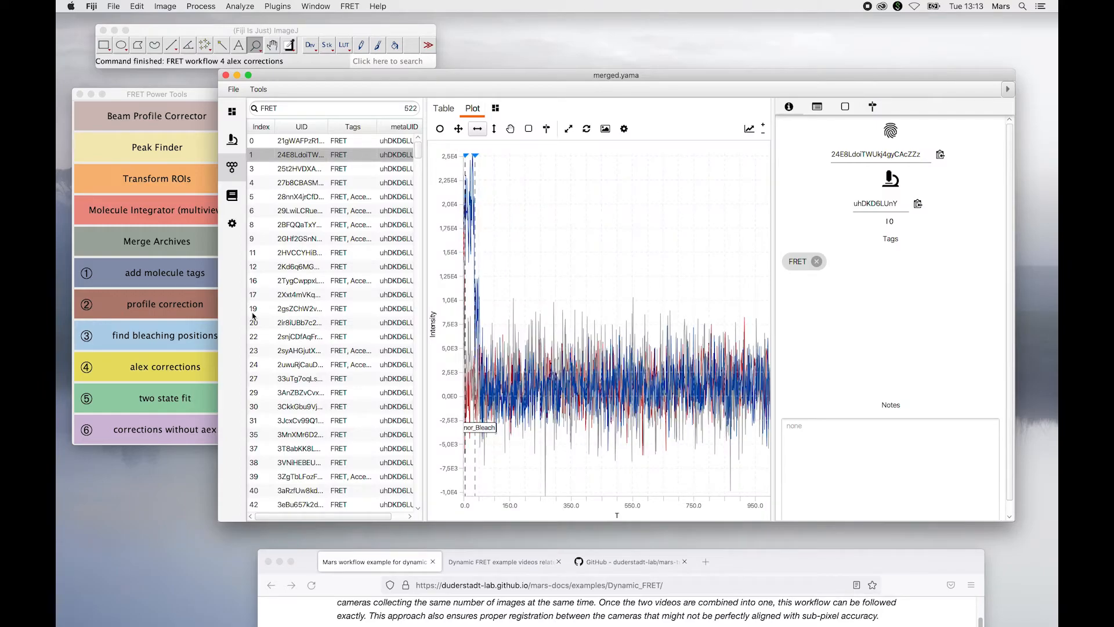
click(149, 401)
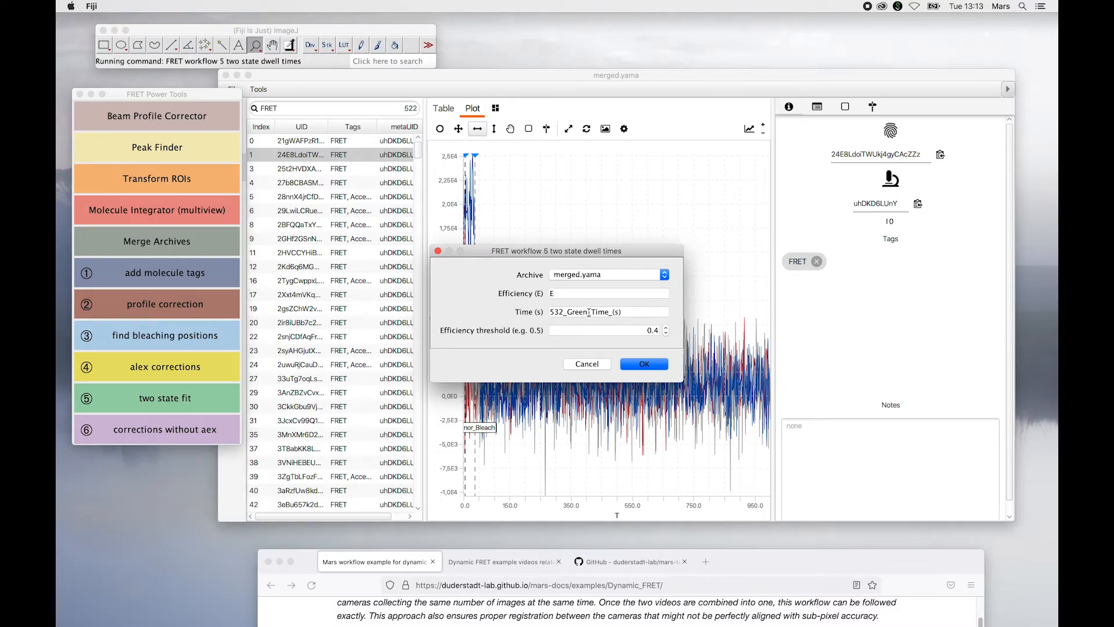
drag(589, 313, 547, 315)
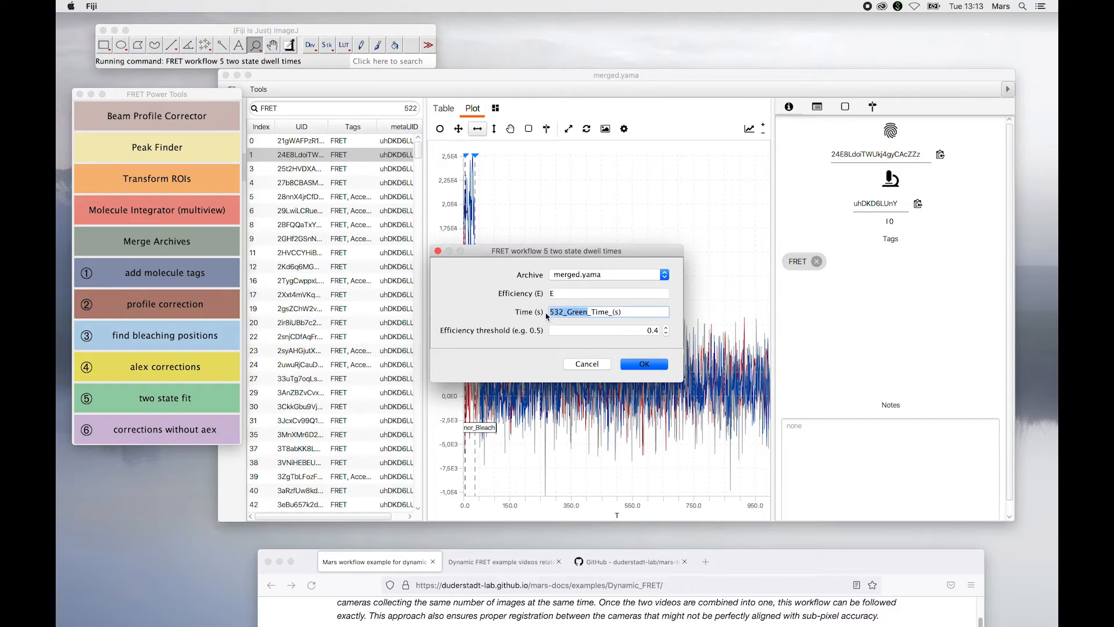
click(643, 314)
click(654, 363)
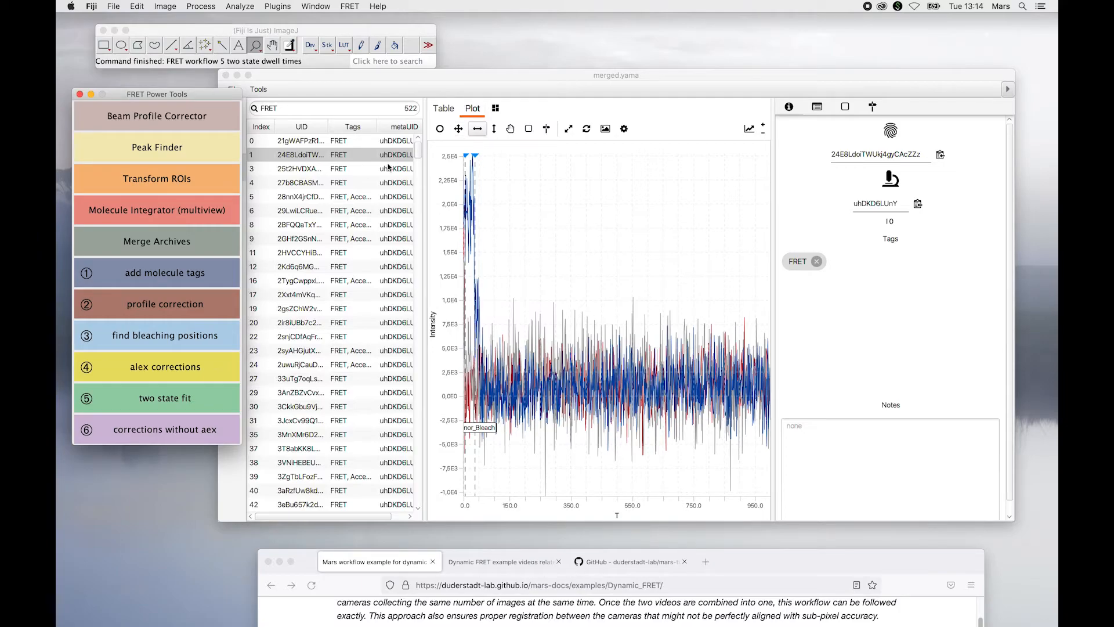
- View the E vs 532_Green_Time_(s) segment table of the accepted molecule at index 5, widening the archive window
click(354, 197)
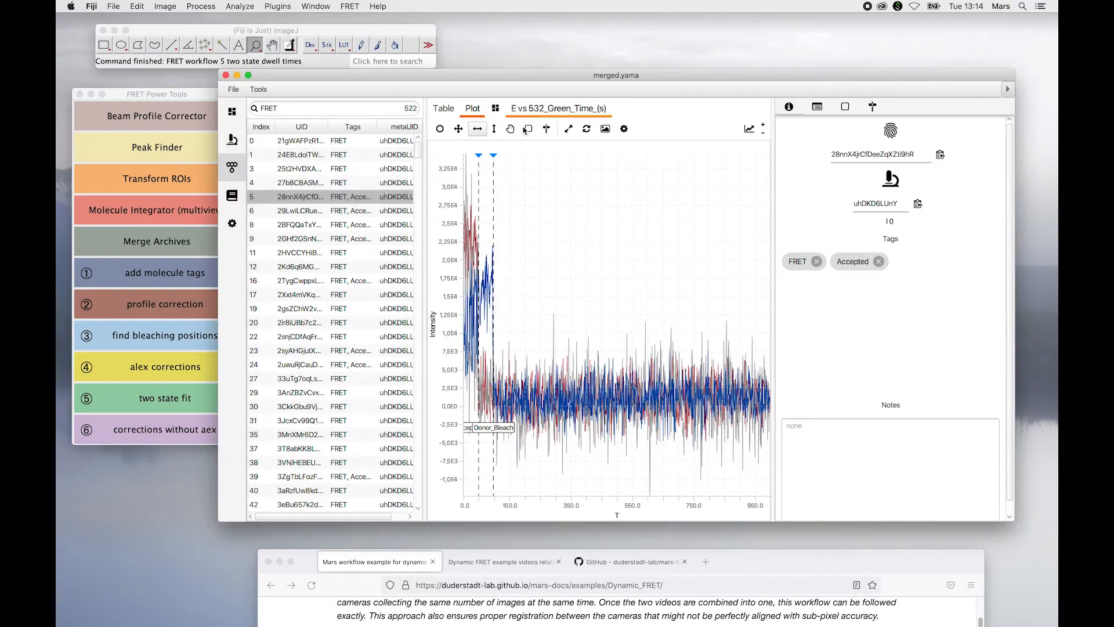
click(548, 108)
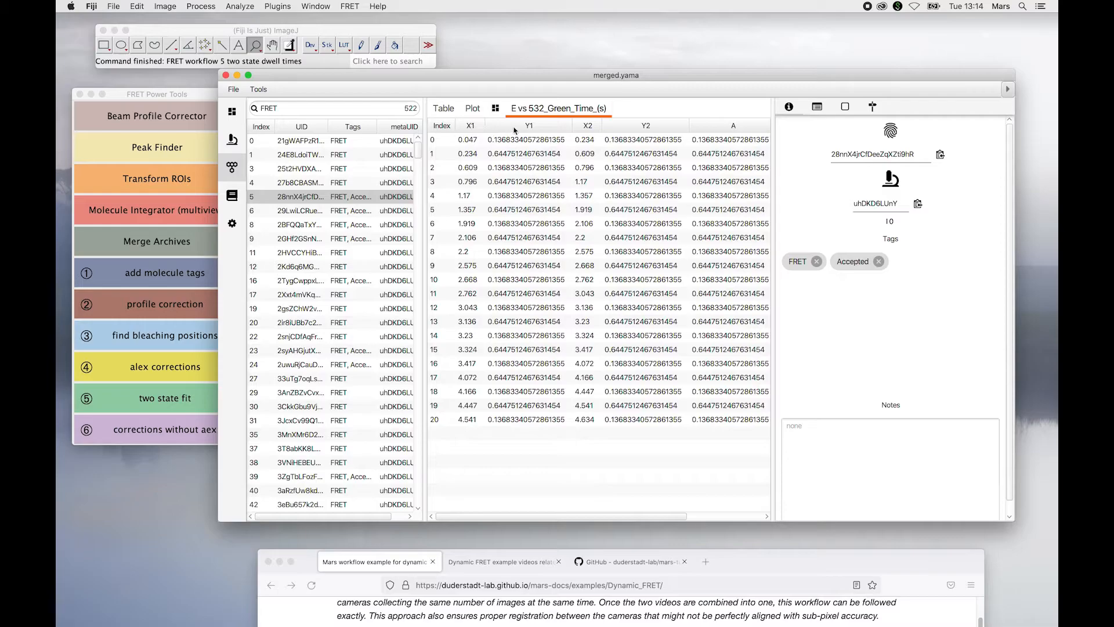
drag(522, 76, 449, 75)
drag(945, 515, 1014, 504)
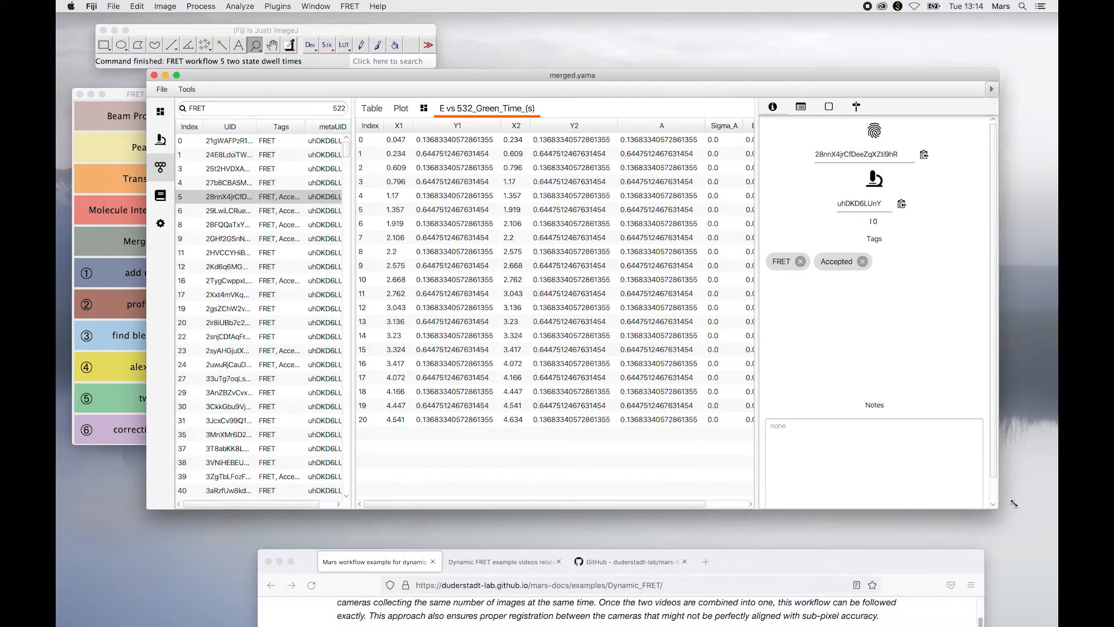
- Return to the molecule's plot, enlarge the archive window downwards and add a second plot, opening its settings
click(401, 108)
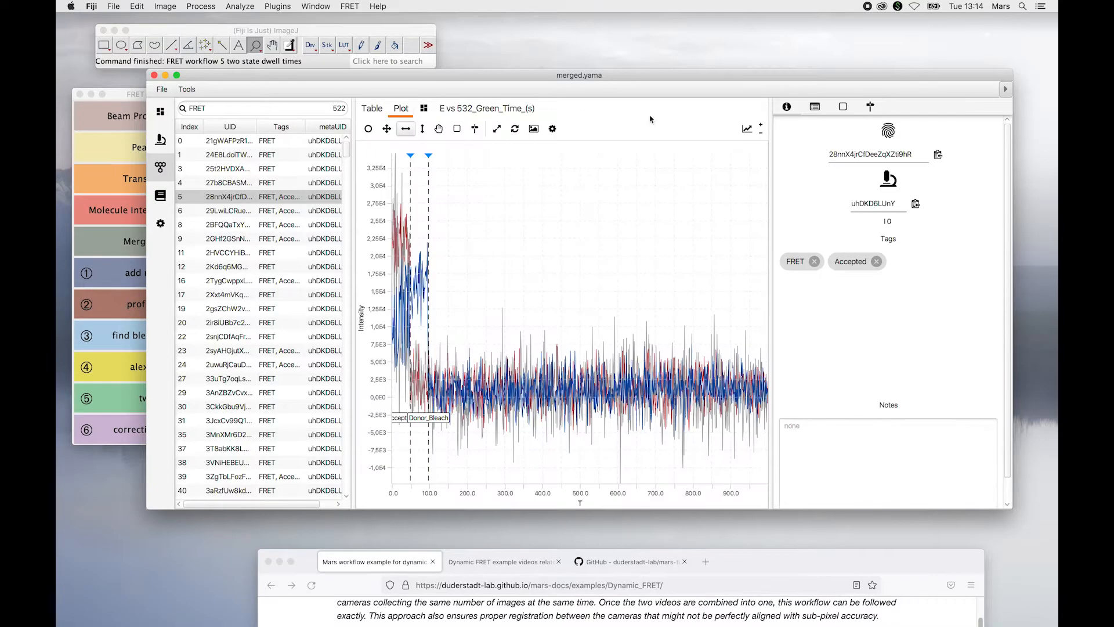
click(747, 128)
drag(890, 509, 890, 620)
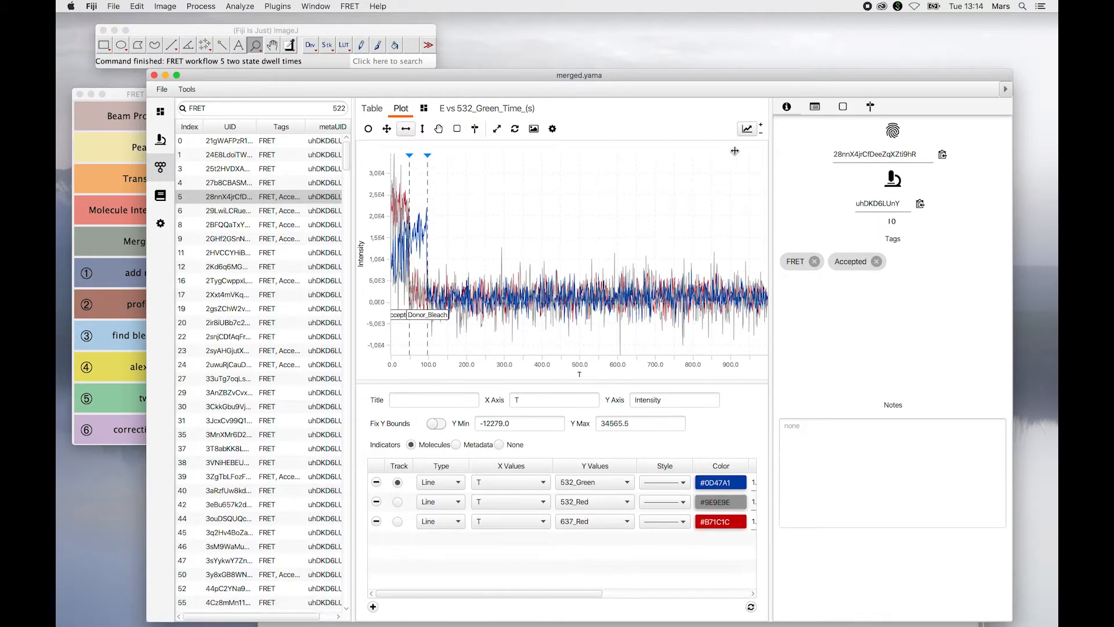
click(761, 124)
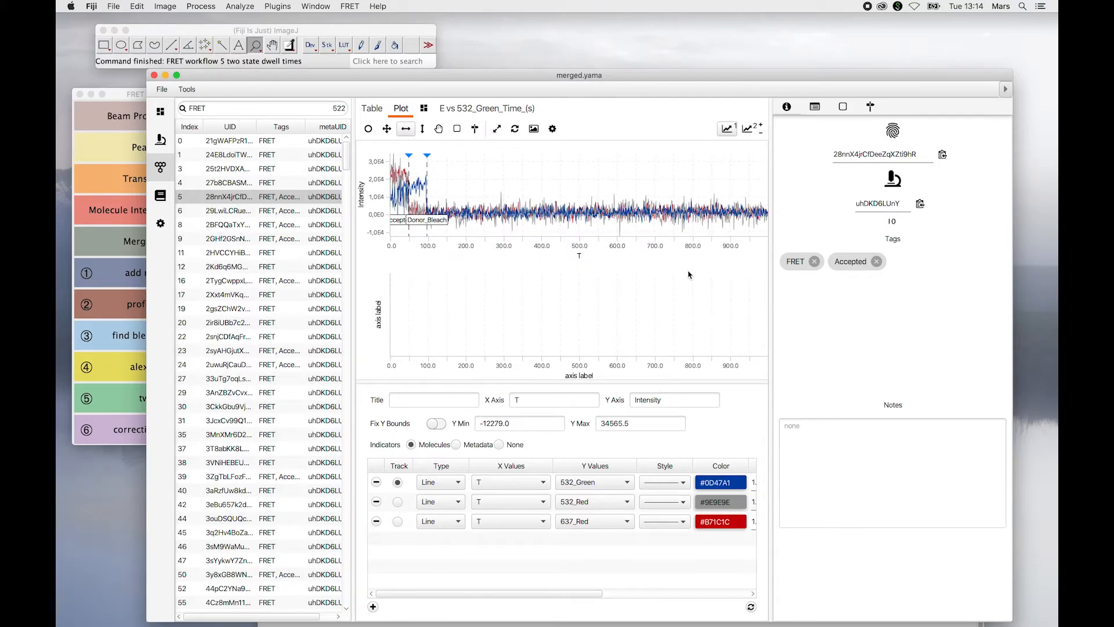
click(748, 128)
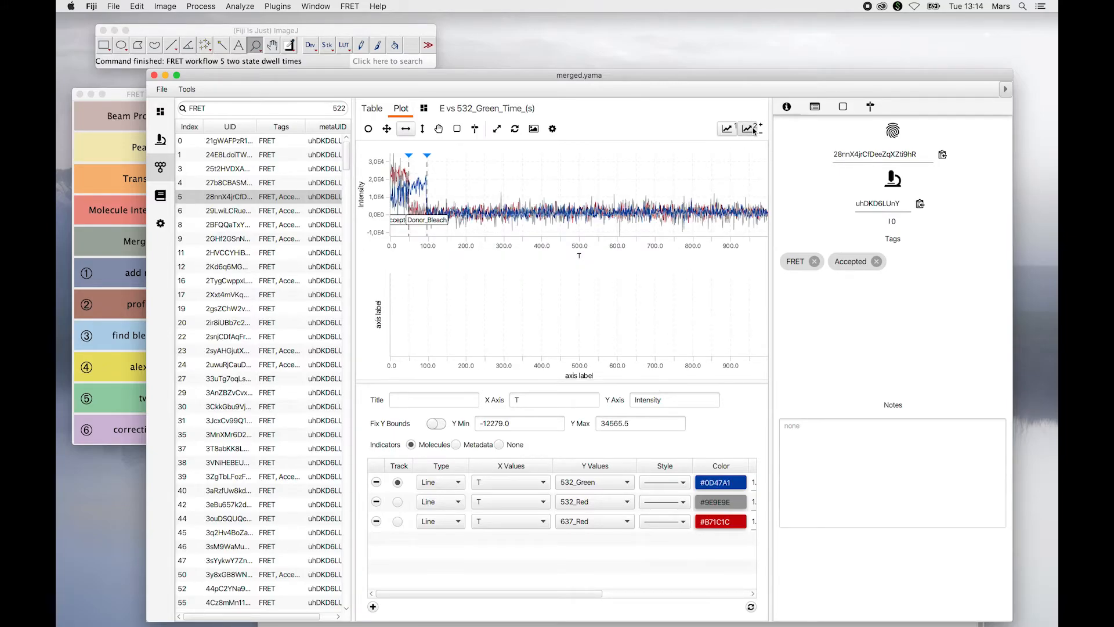
- Add a line series to the second plot and set its X values to 532_Green_Time_(s)
click(373, 606)
click(506, 488)
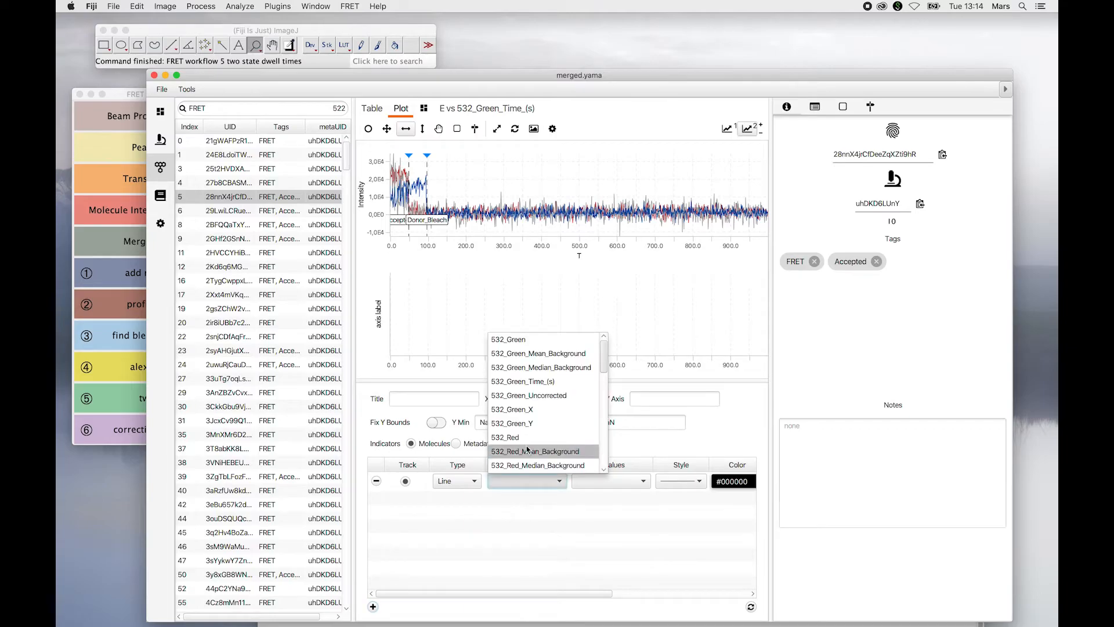
scroll(522, 455, down, 5)
click(521, 367)
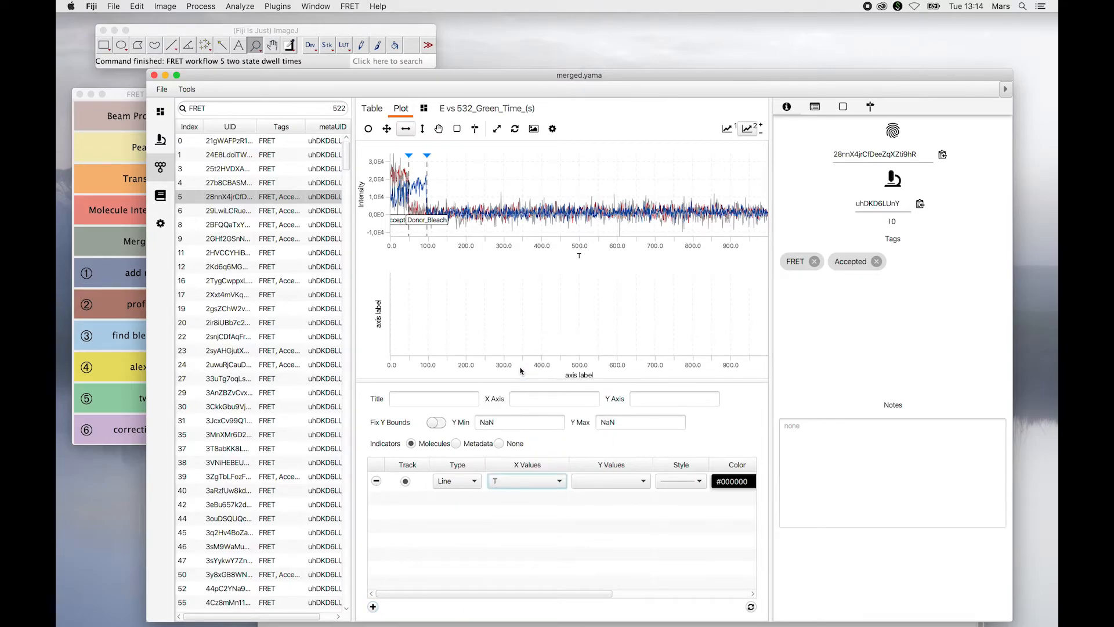
click(614, 482)
scroll(619, 441, down, 3)
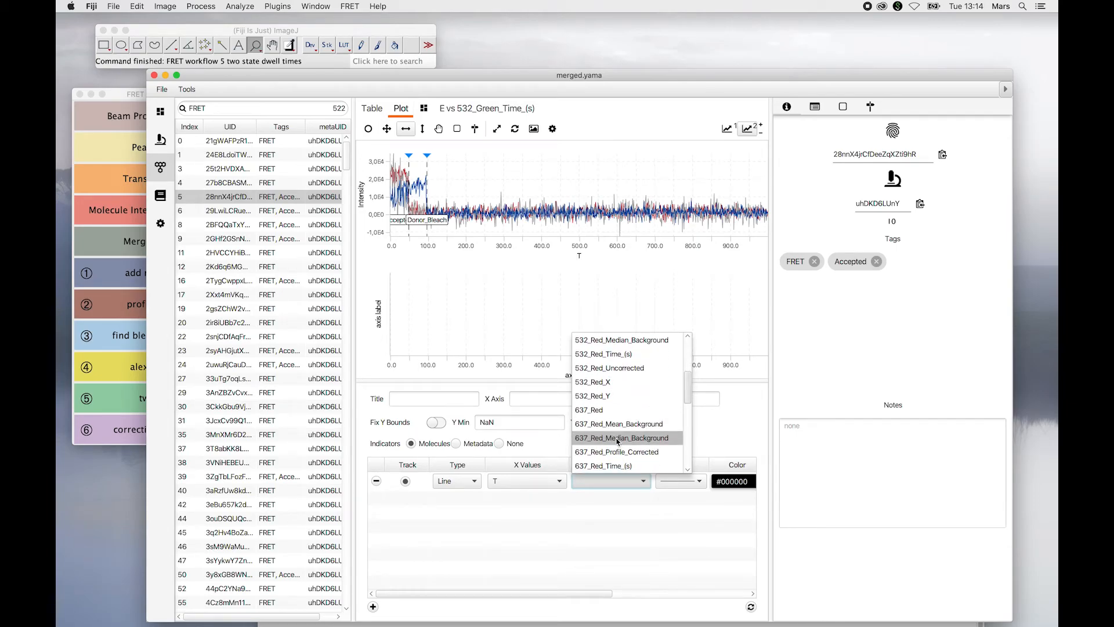
click(577, 516)
click(544, 485)
scroll(533, 419, down, 5)
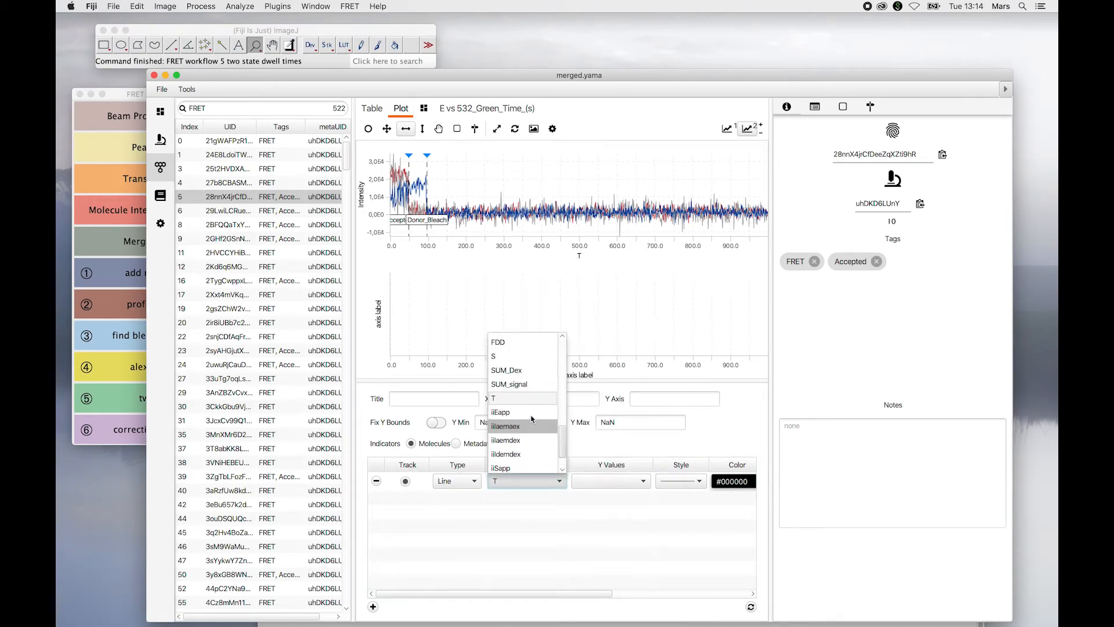
scroll(532, 418, up, 1)
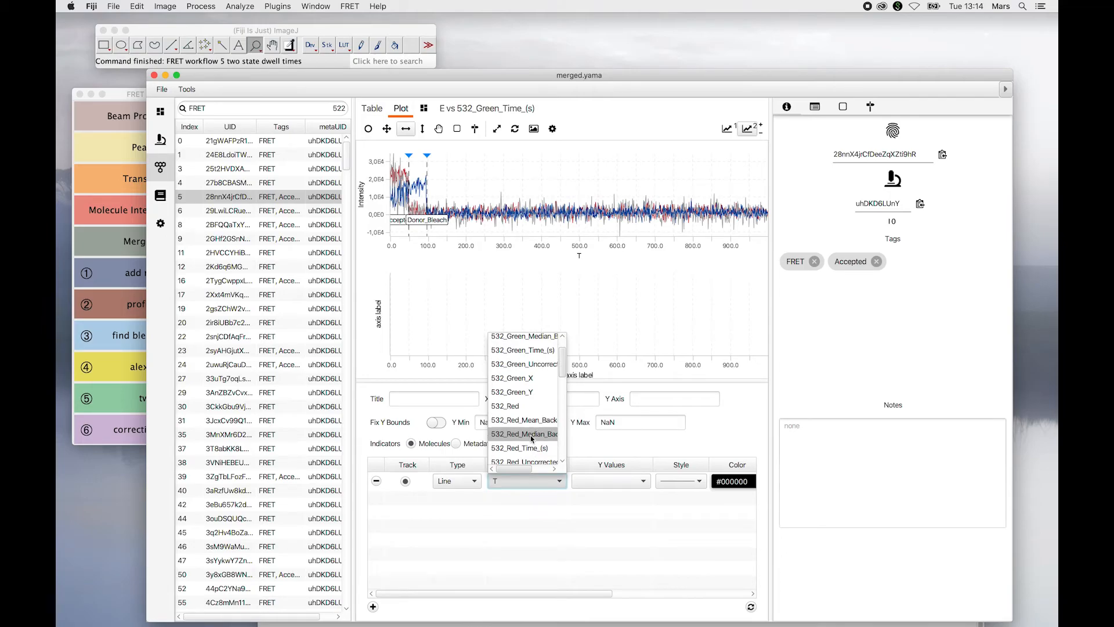
scroll(531, 444, up, 2)
click(533, 379)
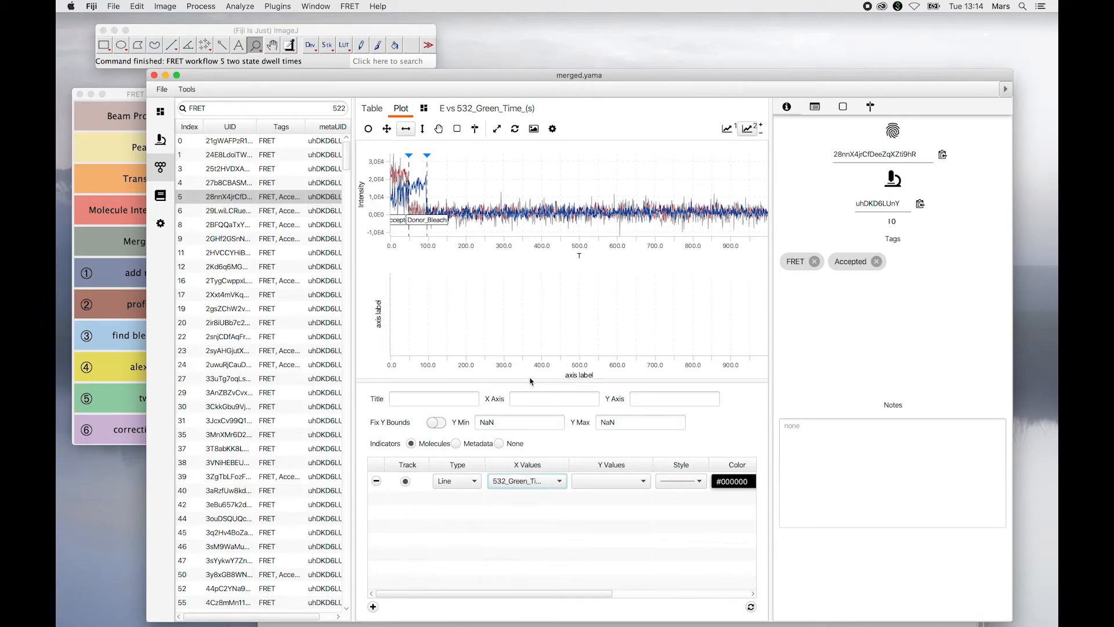
- Set the second plot's Y values to E and refresh the plot
click(613, 484)
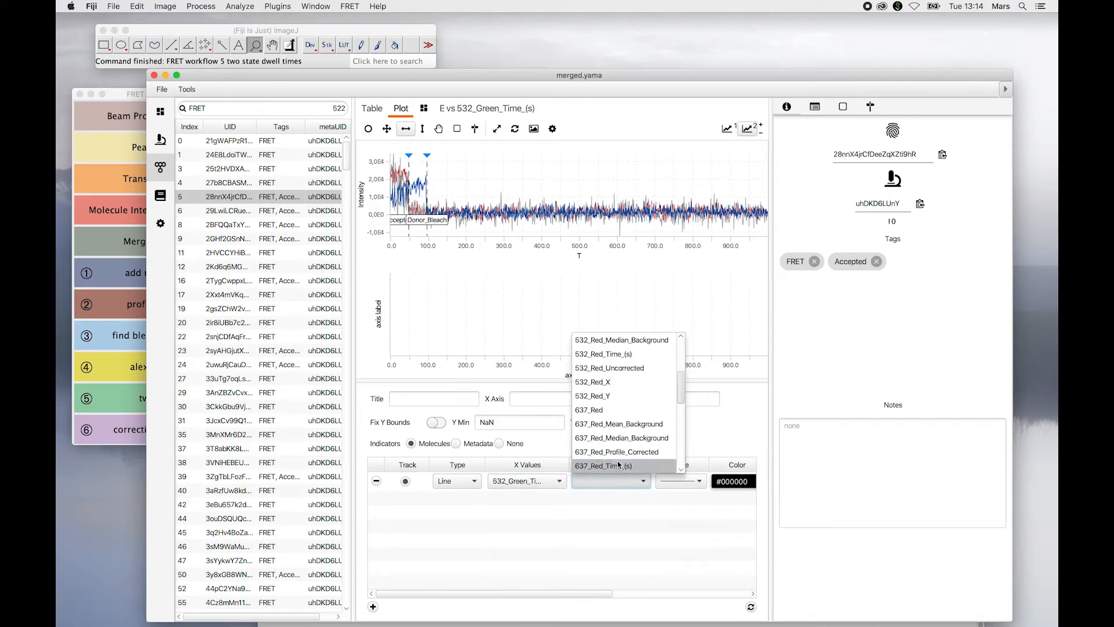
scroll(682, 383, down, 5)
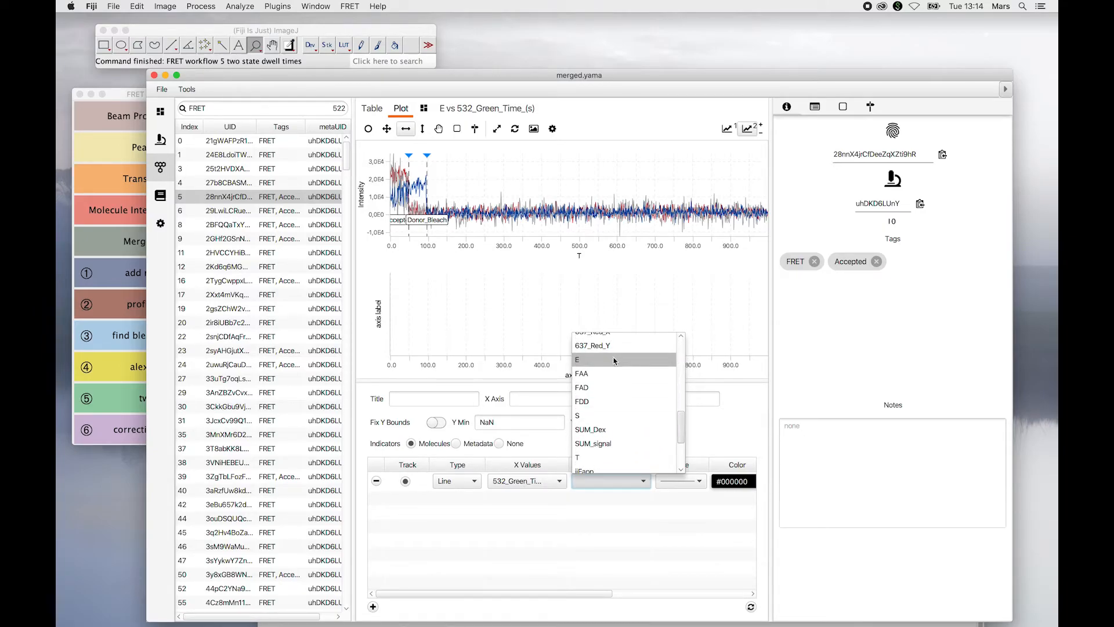
click(615, 358)
click(749, 607)
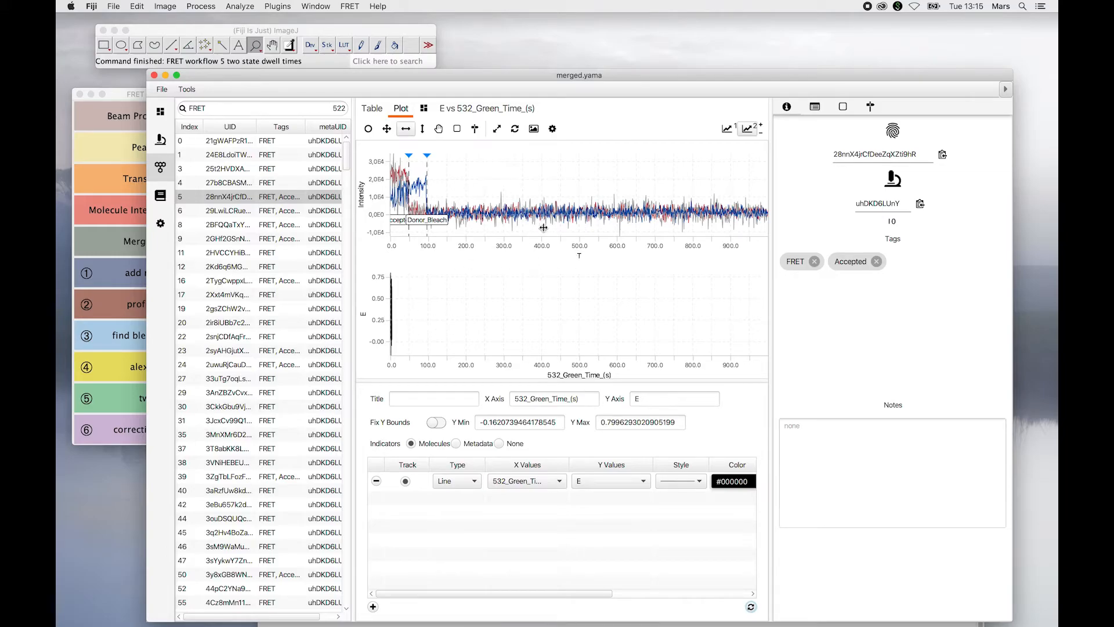
- Set the X values of all three line series in the first plot to 532_Green_Time_(s) and refresh the plot
click(729, 129)
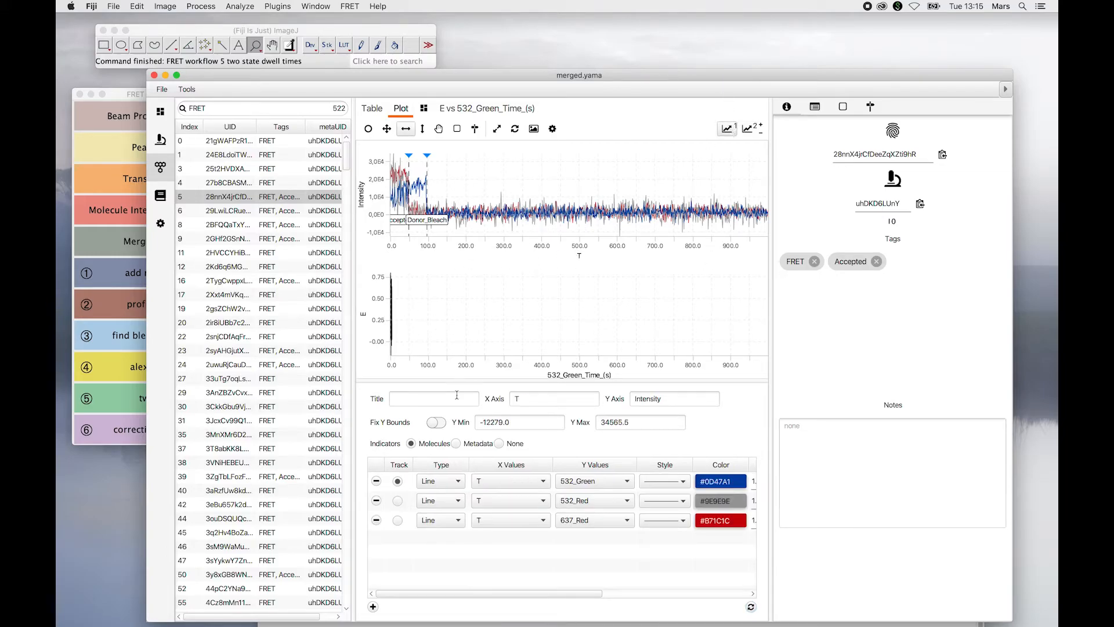
click(512, 486)
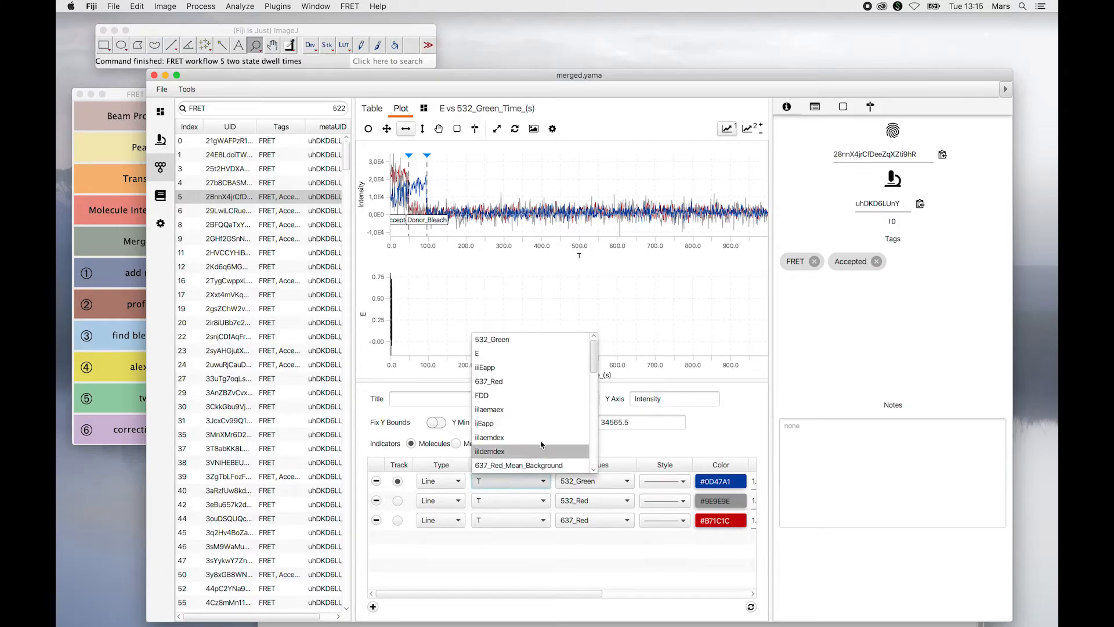
drag(595, 362, 601, 431)
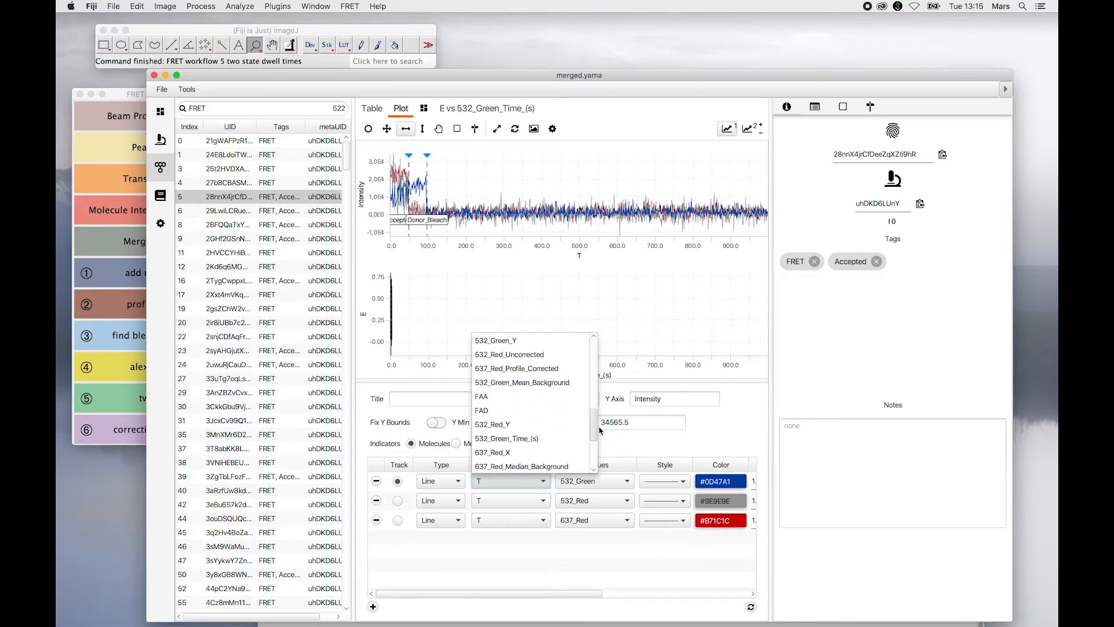
click(550, 439)
click(523, 505)
drag(592, 384, 593, 424)
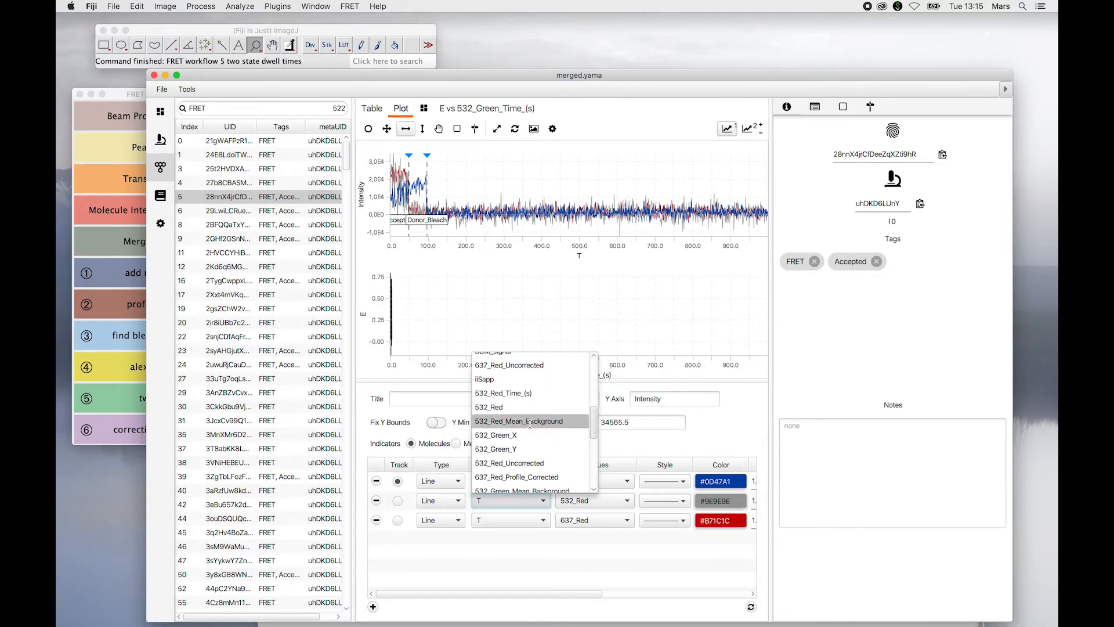
drag(594, 432, 599, 459)
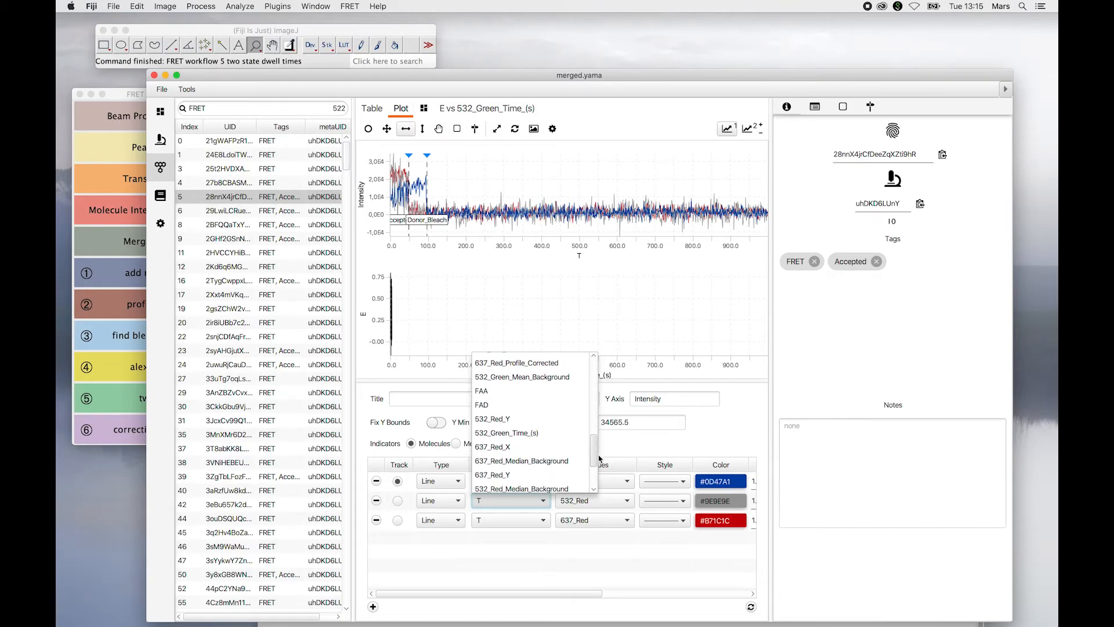
click(533, 433)
click(518, 521)
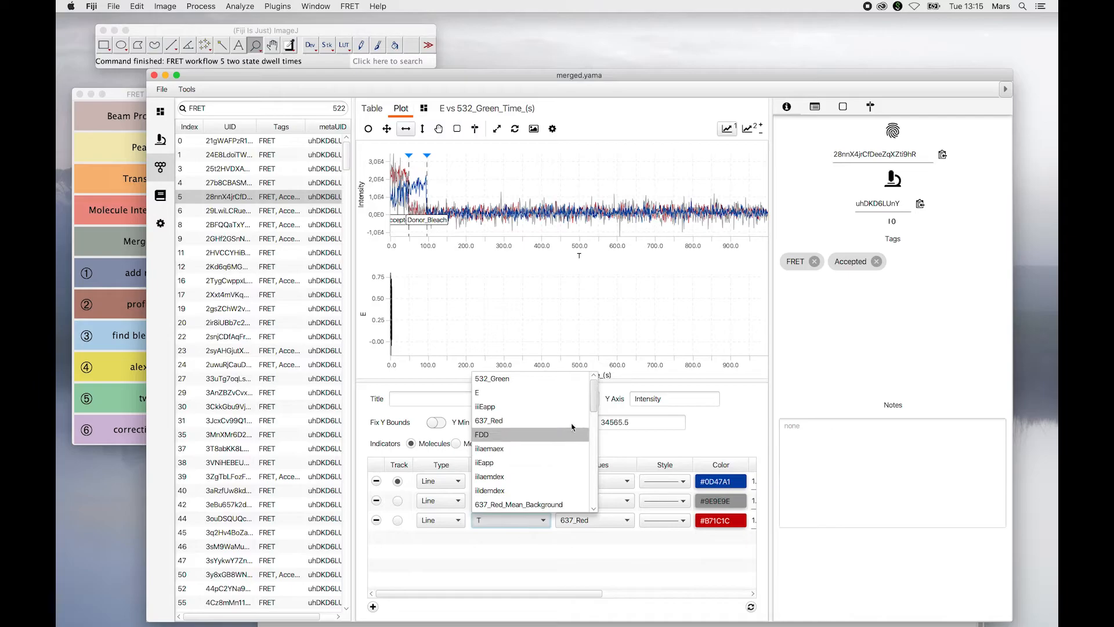
drag(597, 400, 597, 469)
click(559, 471)
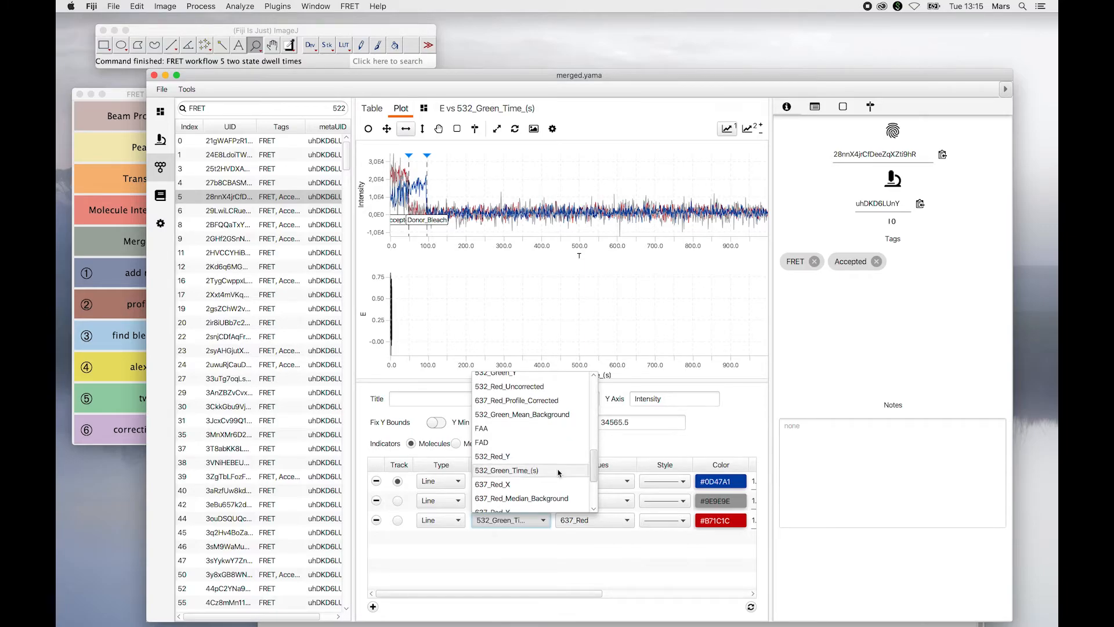
click(751, 607)
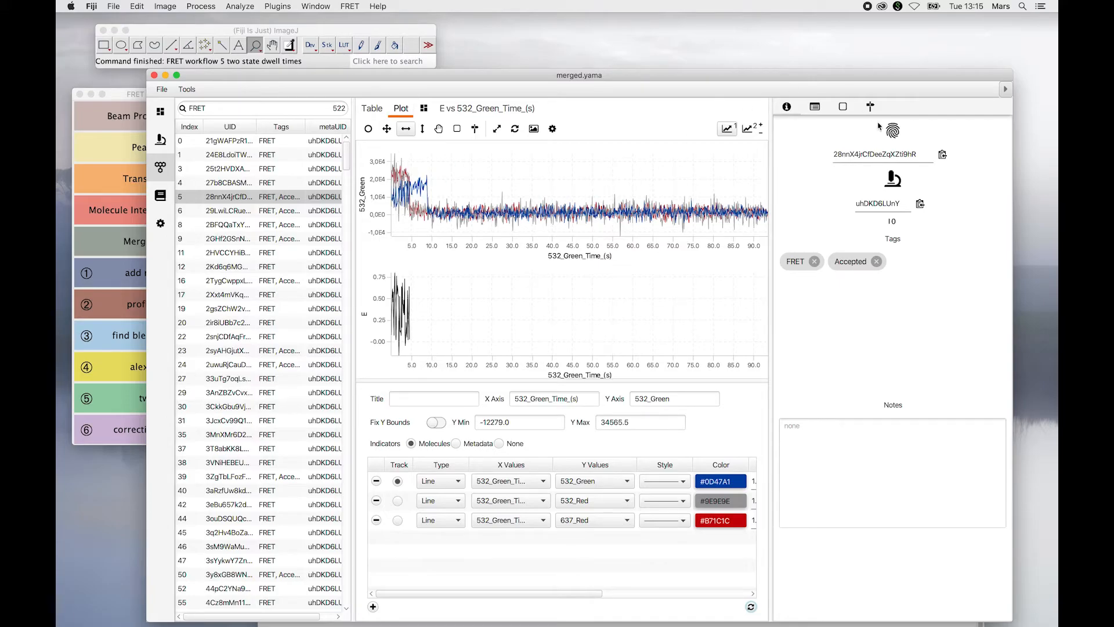
- View the bleaching positions and stretch the time axis over the early traces of the accepted molecules at index 5 and 6
click(871, 107)
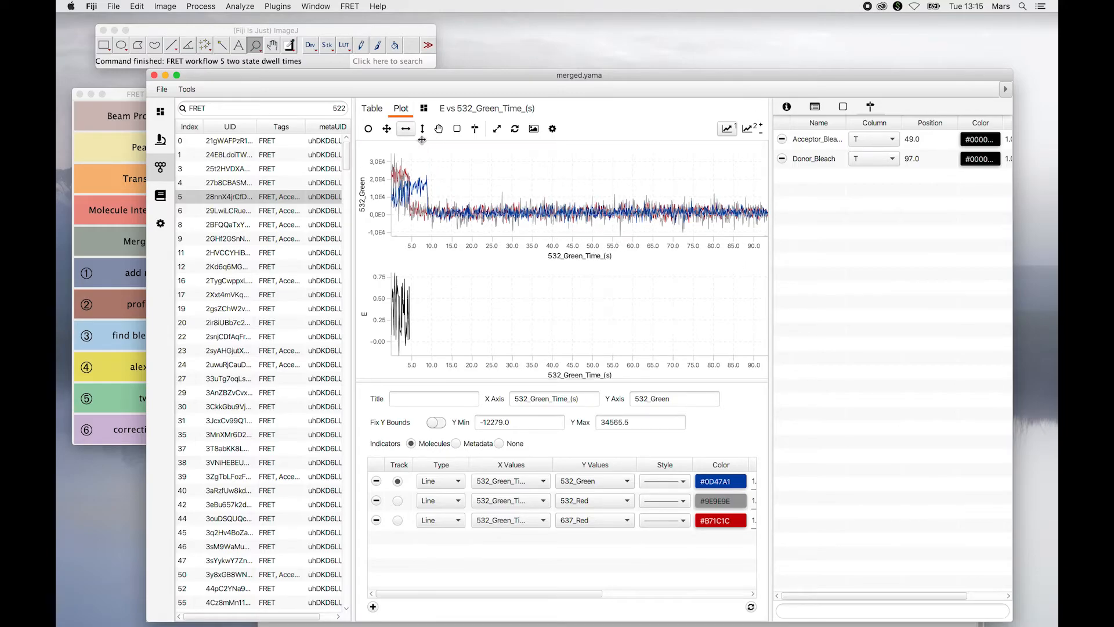
drag(443, 169, 457, 185)
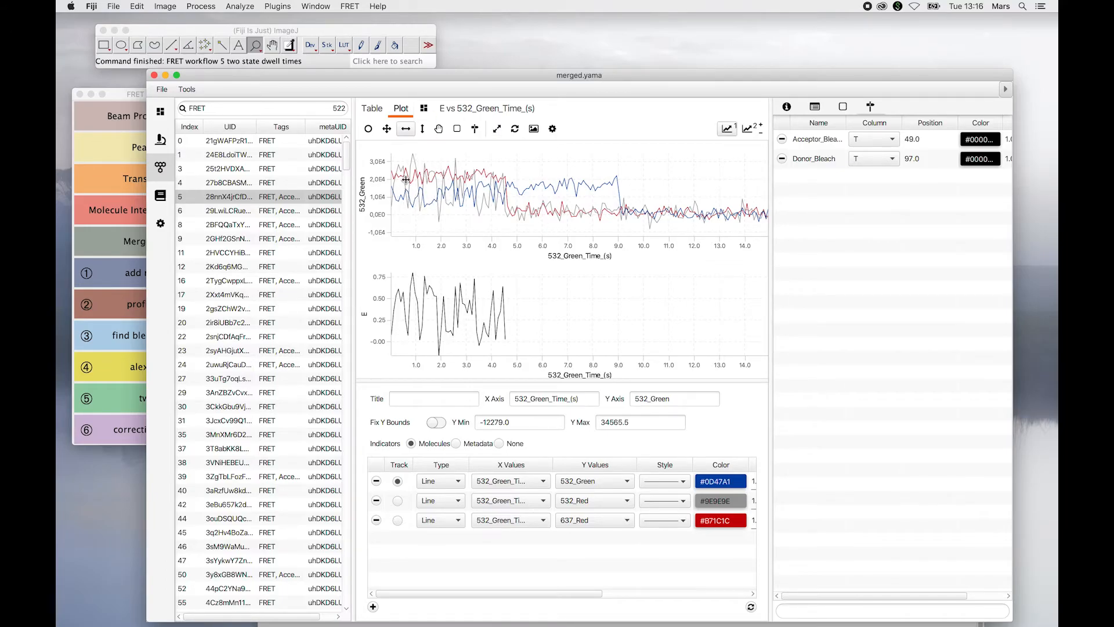
click(281, 212)
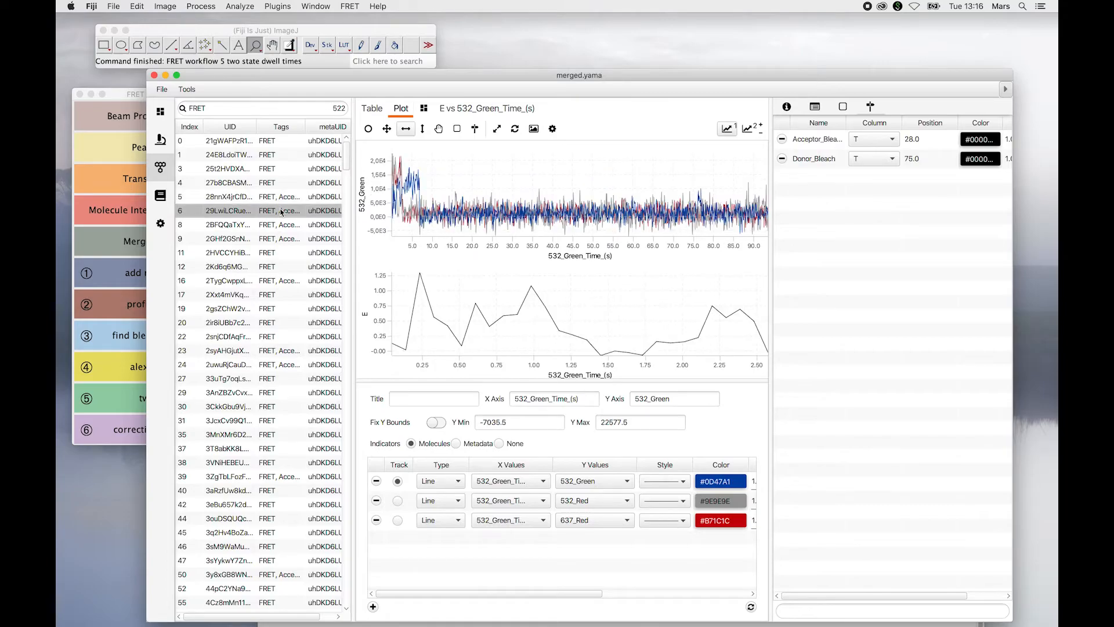
click(440, 130)
drag(447, 173, 337, 184)
click(406, 129)
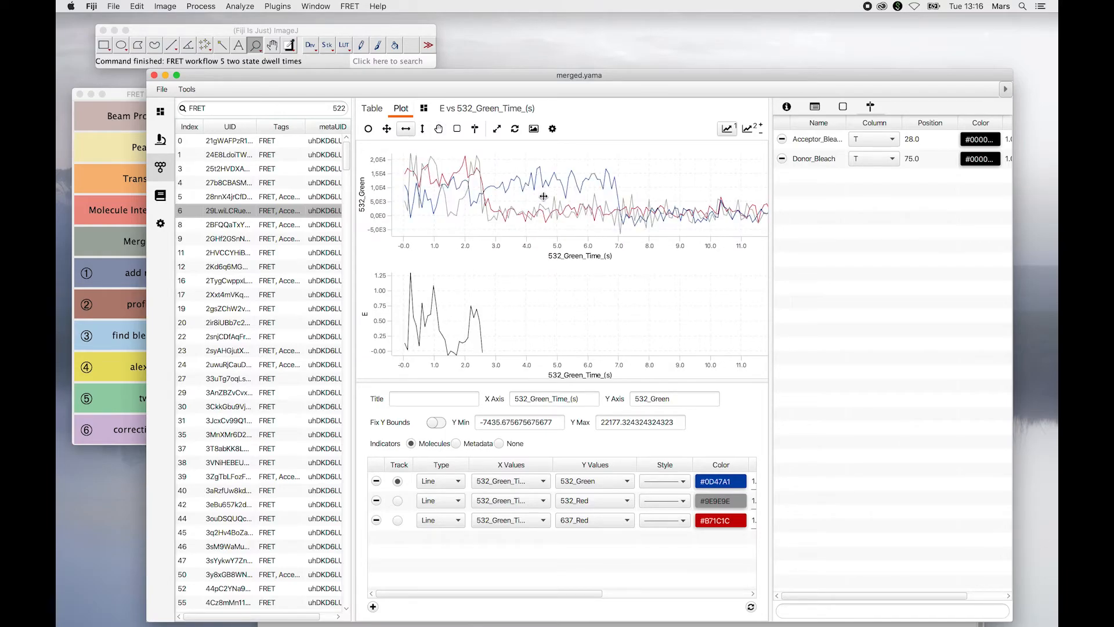
- For the molecule at index 8, enable segments on the second plot's E series, refresh and close the plot settings
click(284, 226)
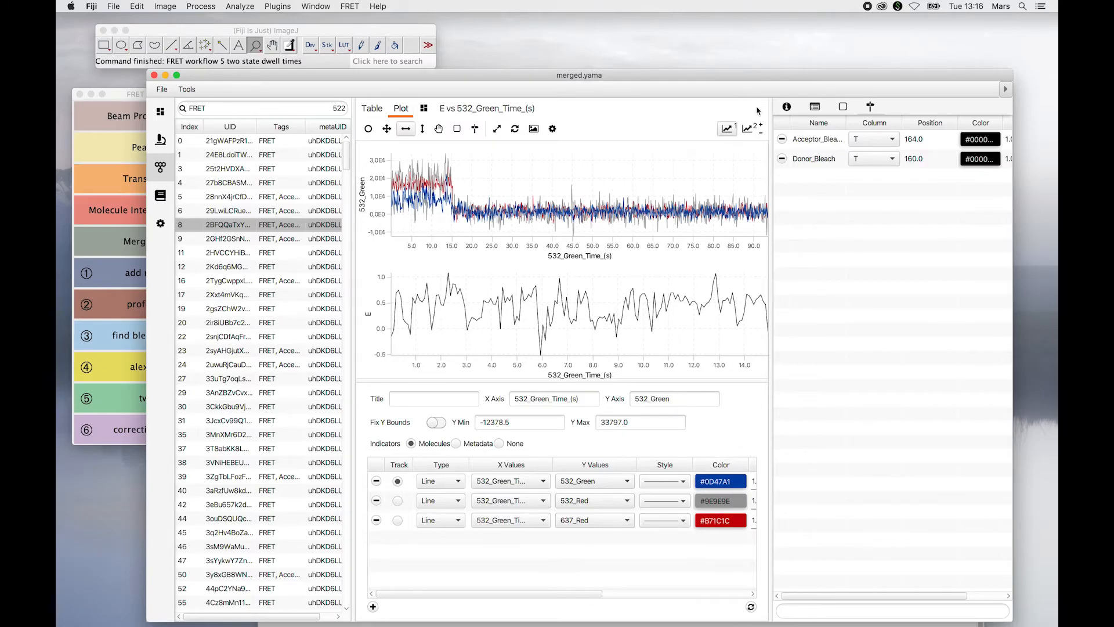
click(746, 135)
drag(574, 596, 709, 595)
click(608, 481)
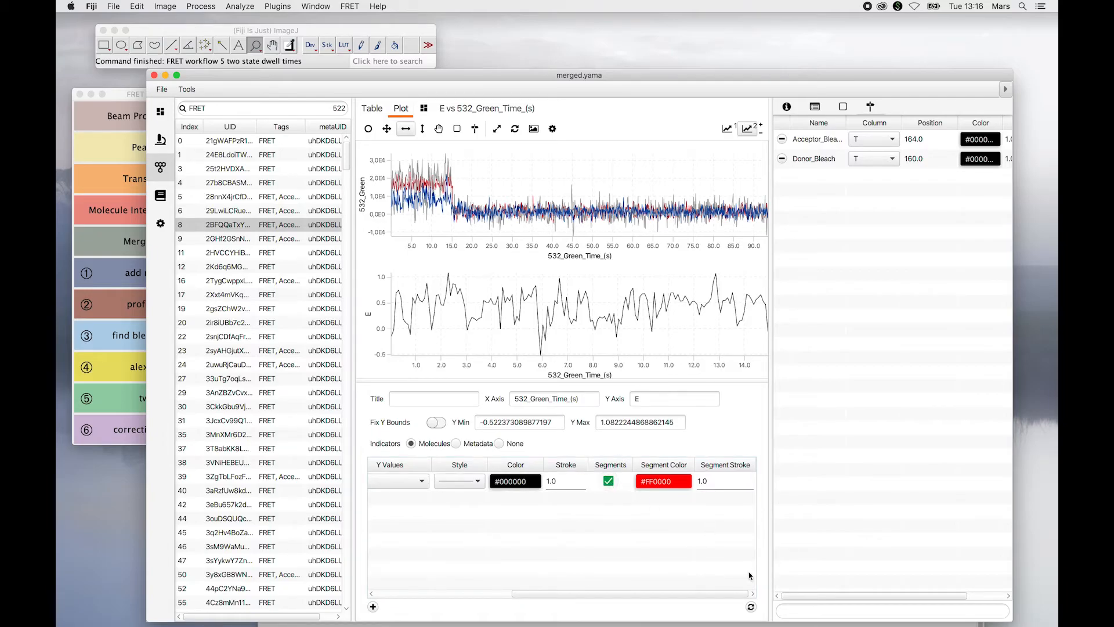
click(752, 608)
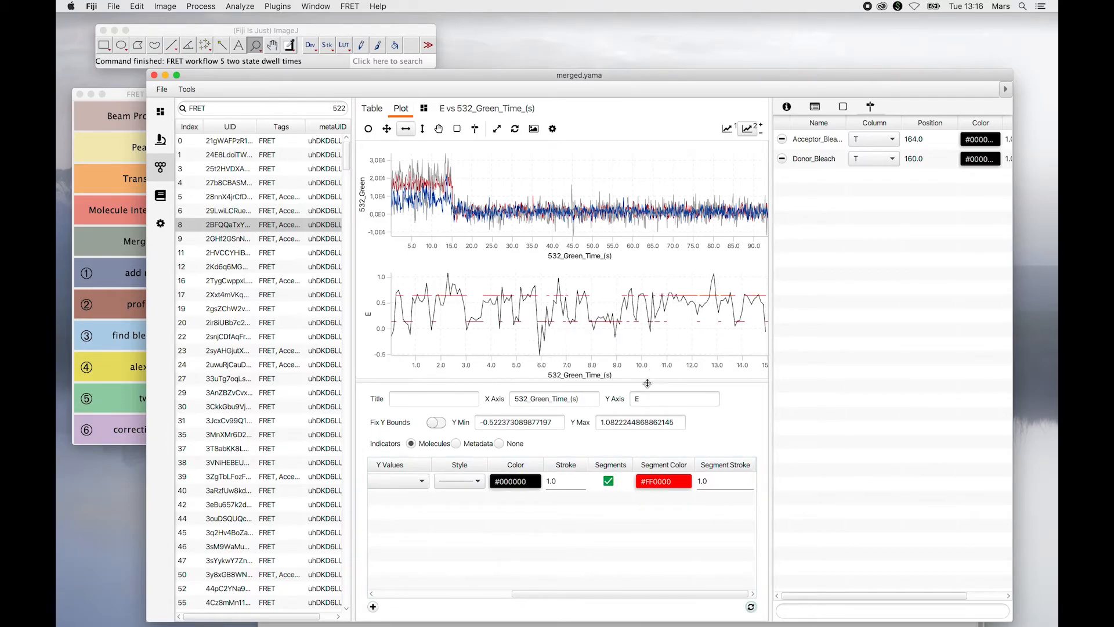
click(749, 128)
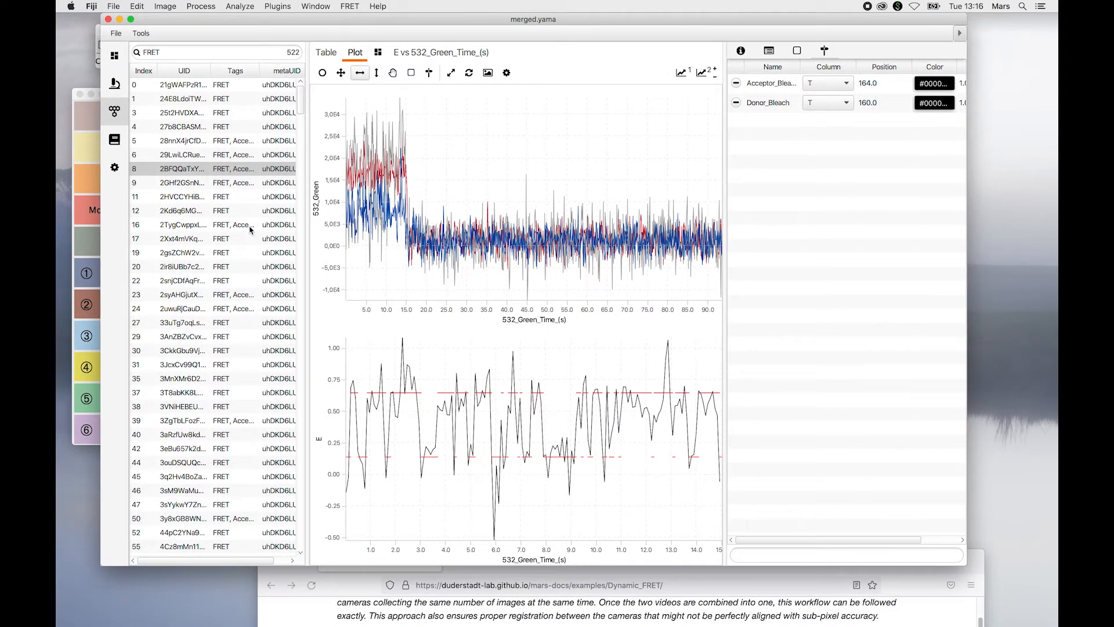
- View the plots with fitted segments of the molecule at index 16, and shrink and move the archive window
click(225, 212)
click(225, 229)
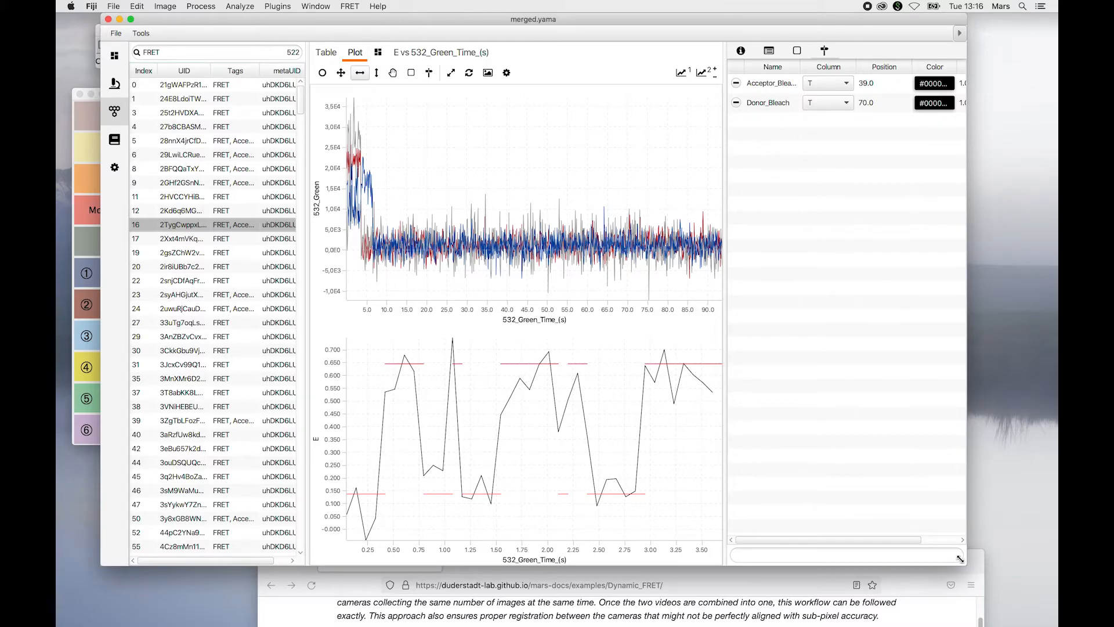
drag(961, 559, 927, 357)
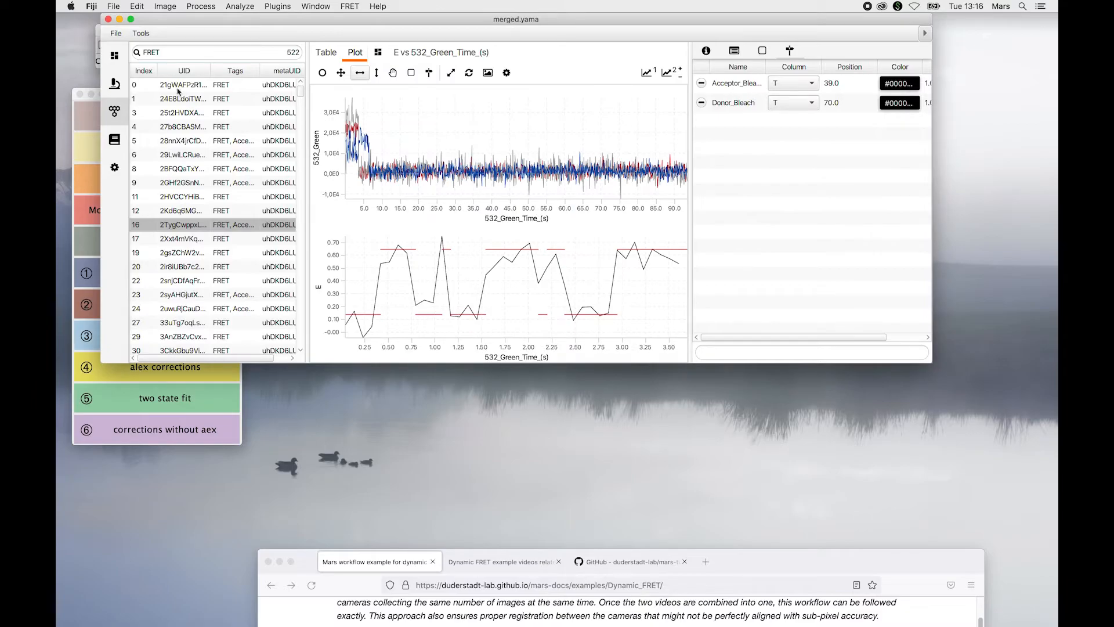
drag(196, 20, 301, 148)
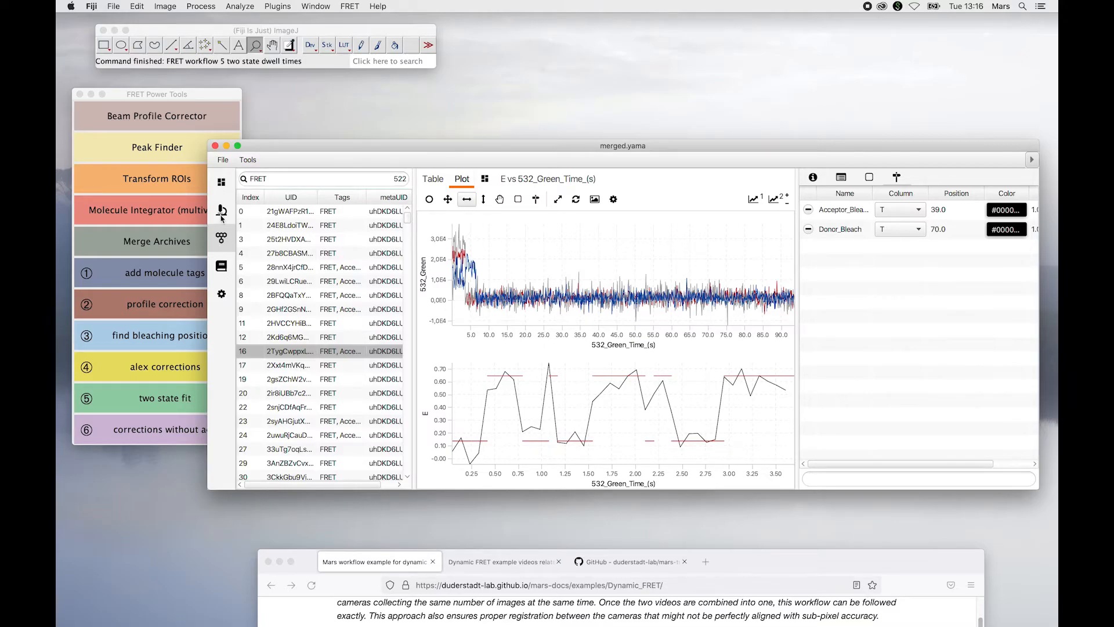
- Examine the metadata logs, highlighting the FRET workflow 4 alex corrections entry of the FRET record, and return to the molecules
click(221, 216)
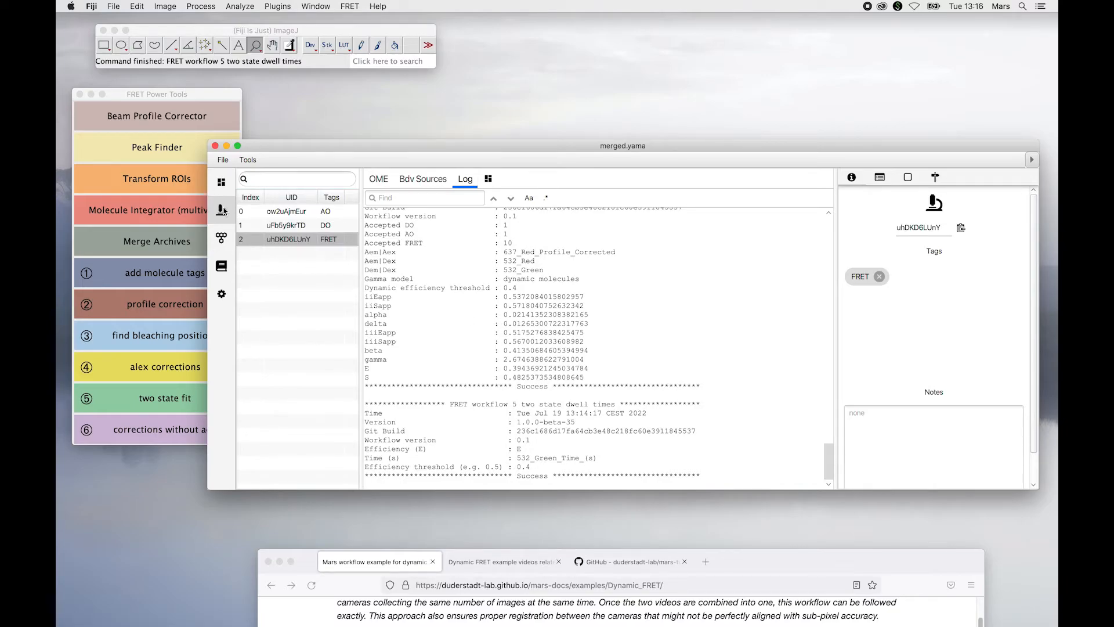
click(295, 215)
click(296, 226)
click(296, 241)
drag(829, 462, 781, 488)
drag(690, 148, 629, 136)
scroll(525, 378, up, 3)
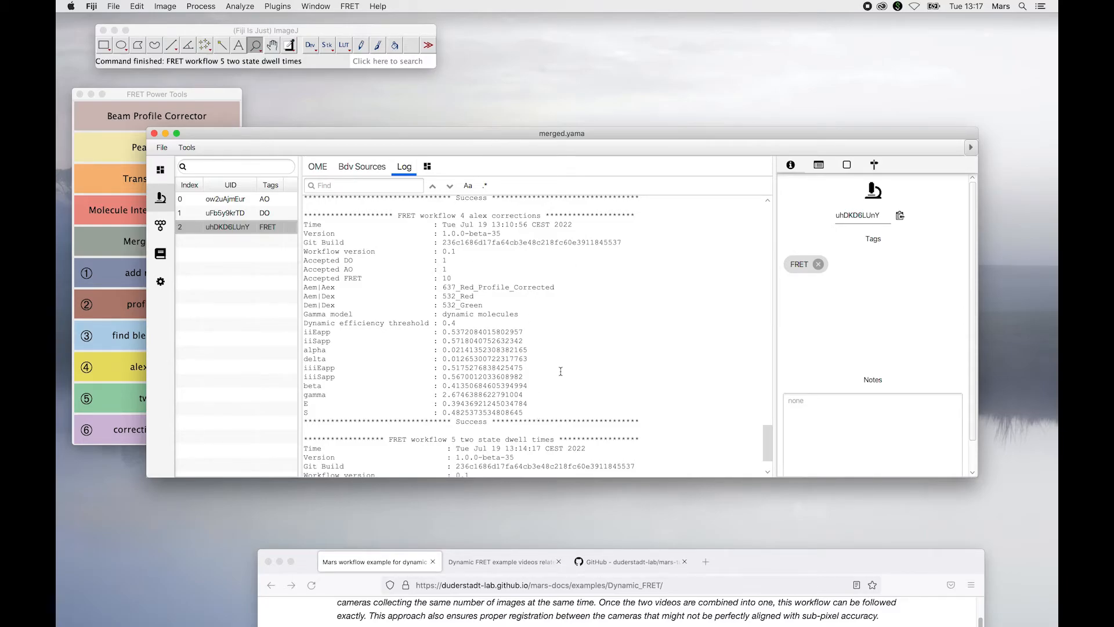
drag(538, 413, 286, 215)
click(499, 334)
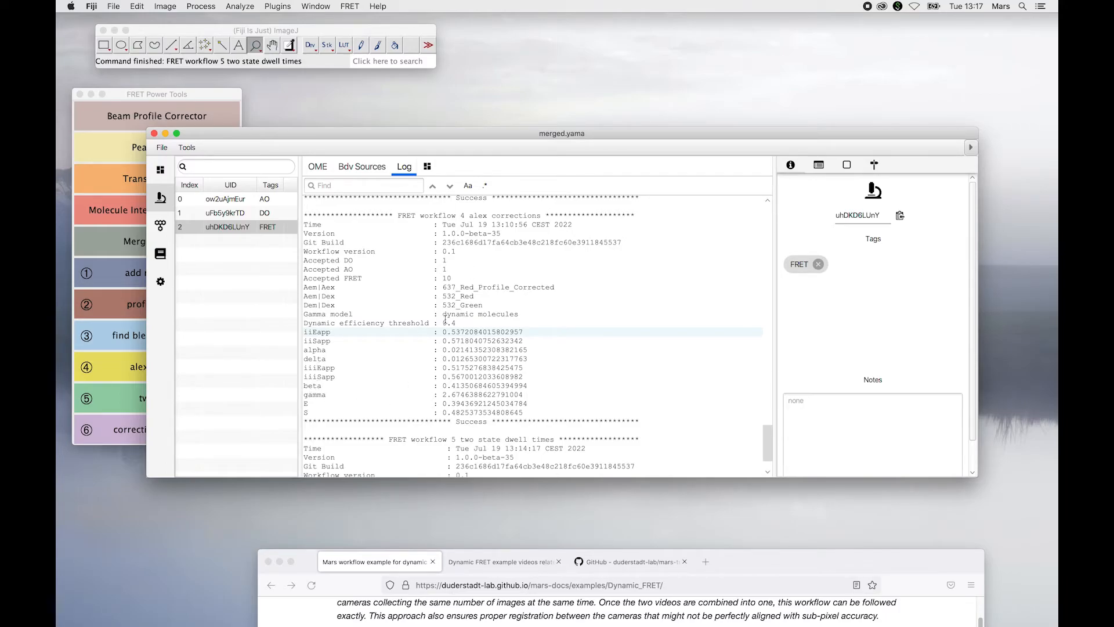
click(159, 226)
drag(240, 137, 239, 134)
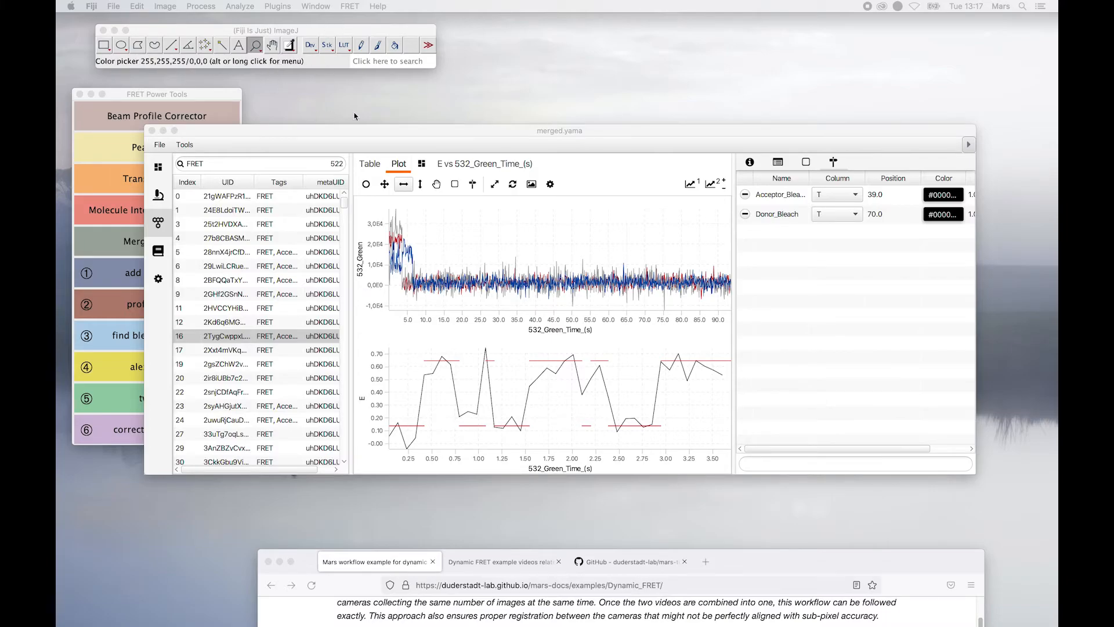
- Switch to Finder, locate holliday_junction_merged.yama in the dynamic FRET folder of mars-tutorials and open it in Fiji
drag(56, 418, 414, 166)
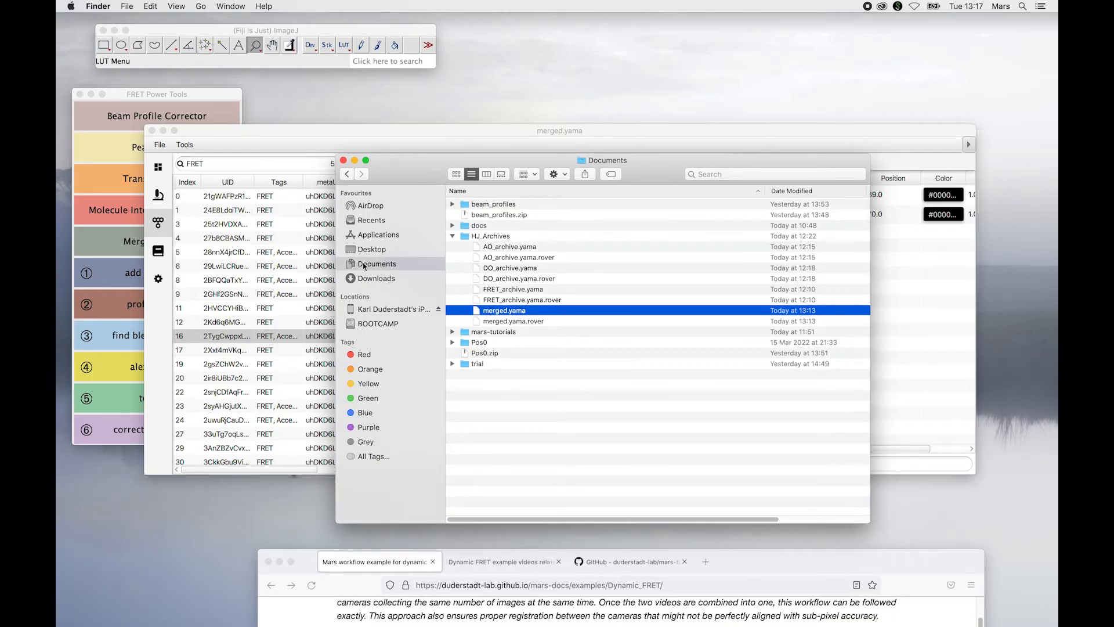
click(453, 236)
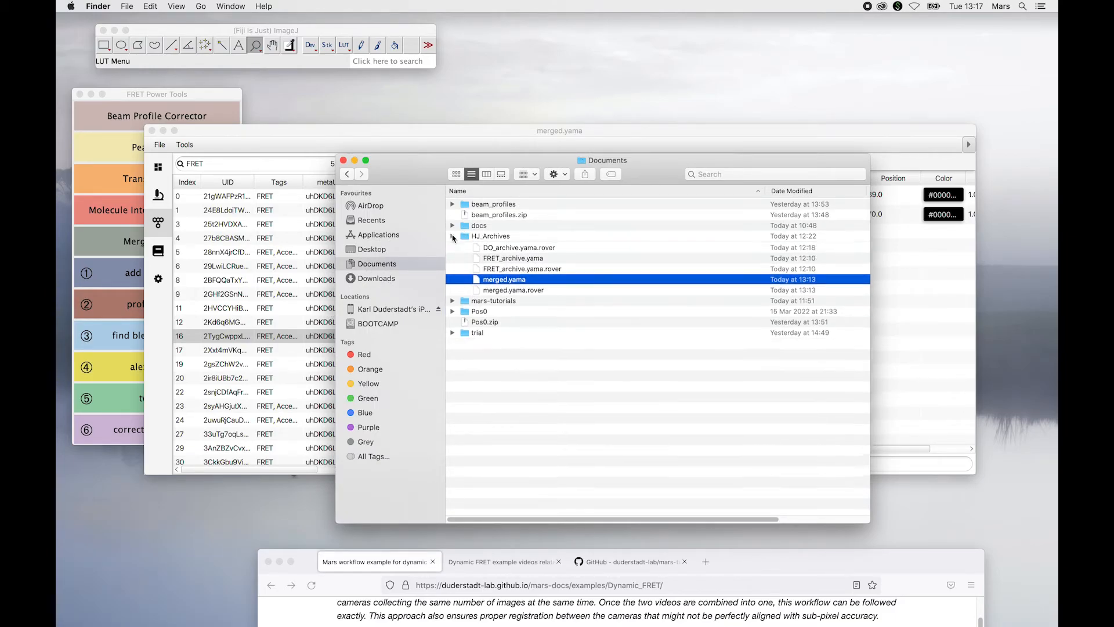
alt+click(455, 249)
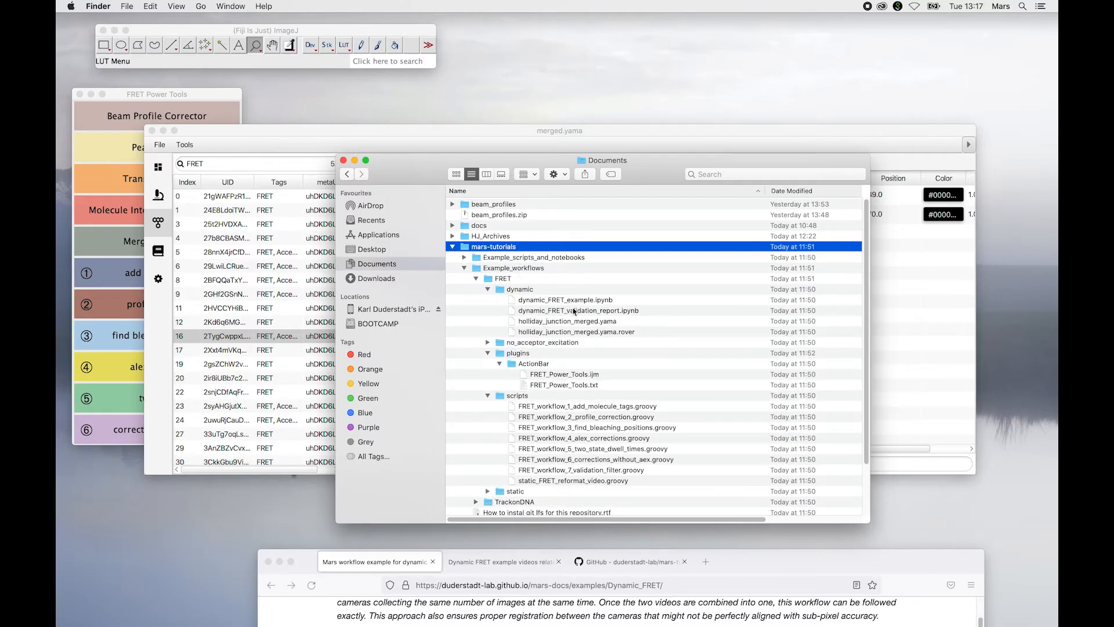
scroll(567, 351, down, 3)
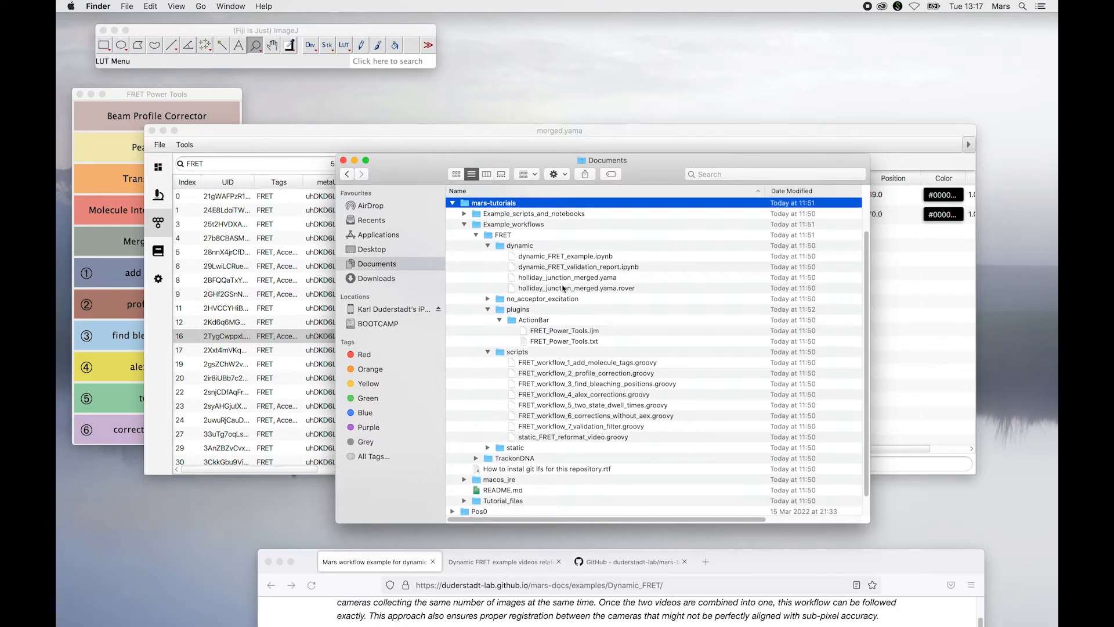
click(527, 278)
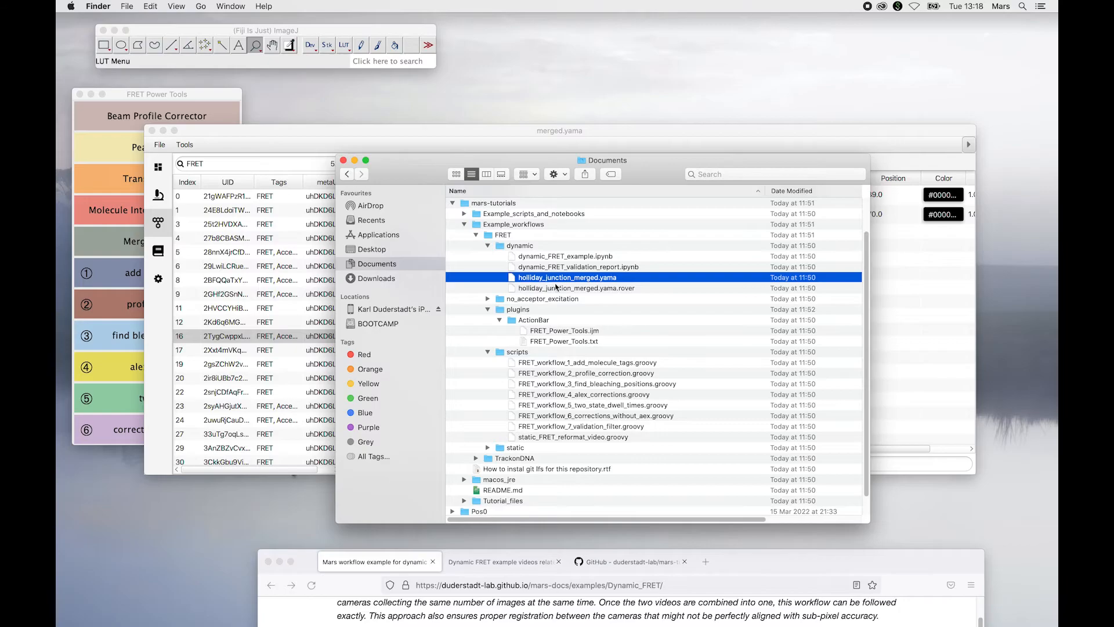
drag(515, 283, 326, 62)
drag(431, 172, 580, 276)
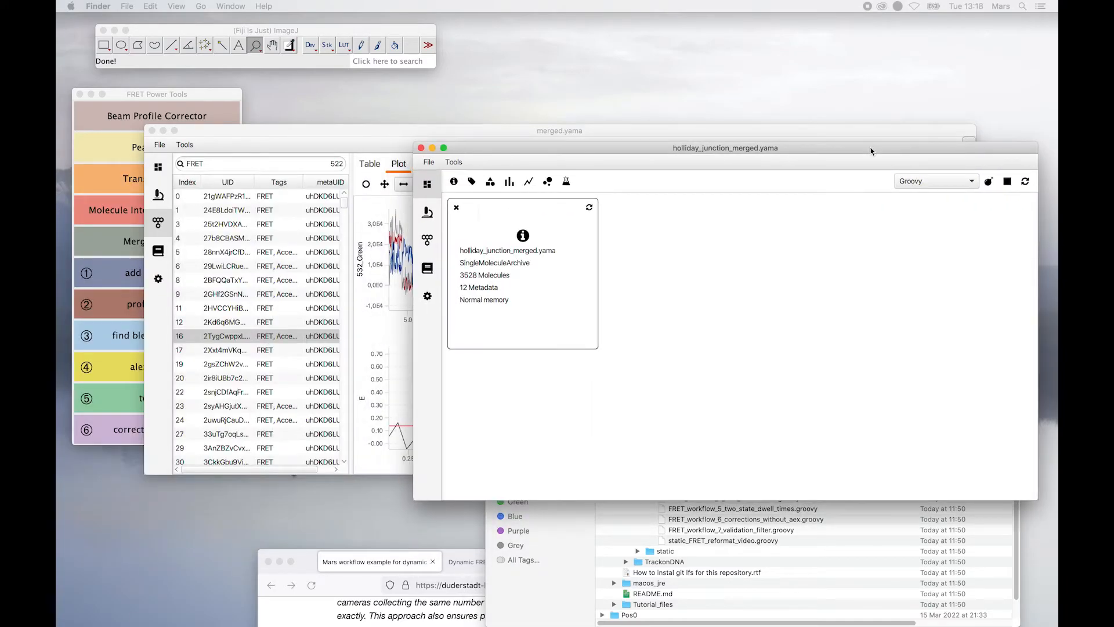
click(624, 105)
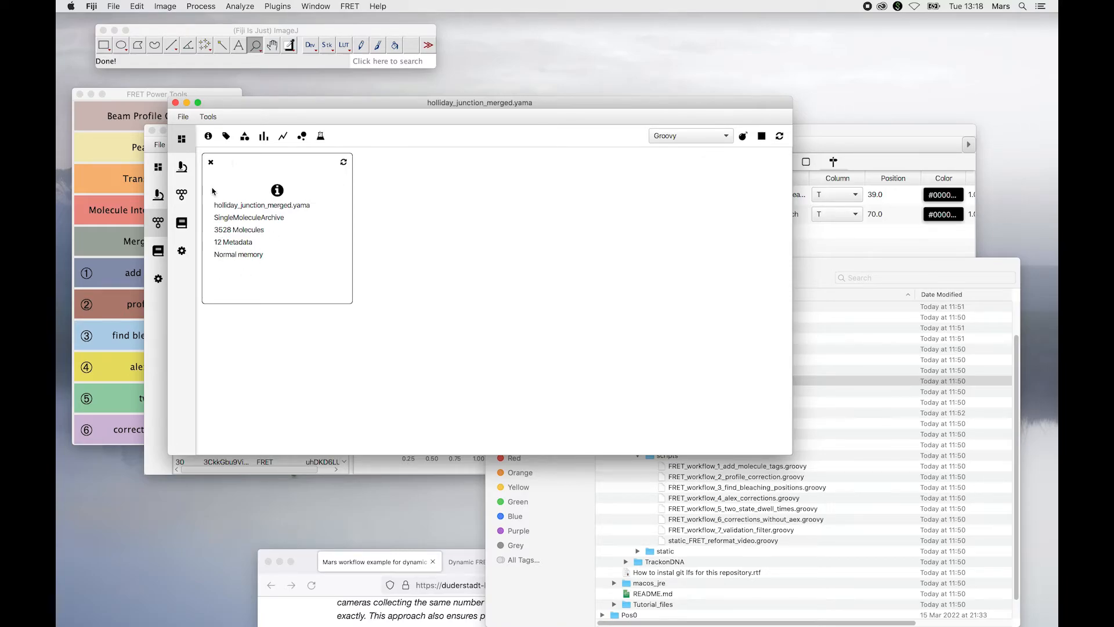
- Show the molecules of holliday_junction_merged.yama, enlarge the table area and window, and display the selected molecule's plot
click(182, 199)
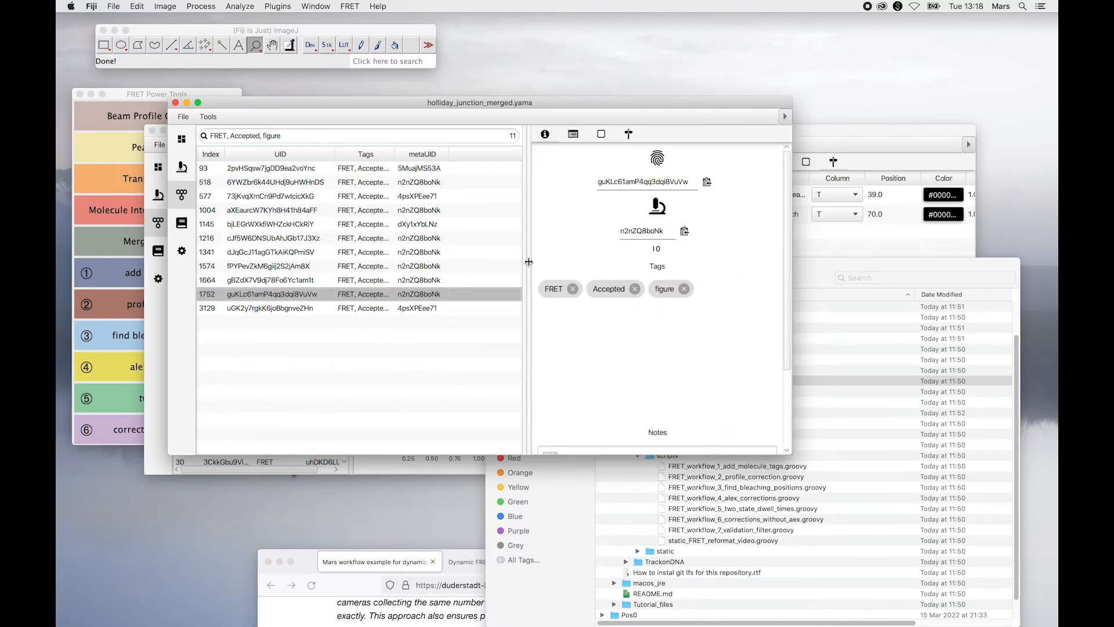
drag(523, 259, 347, 256)
drag(791, 454, 977, 457)
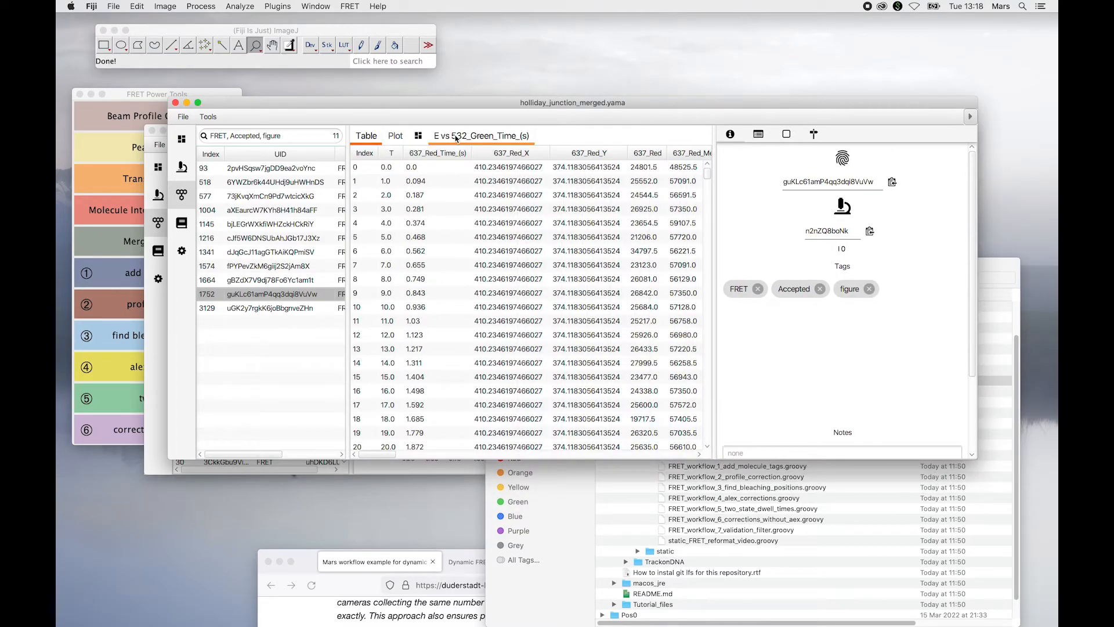
click(396, 136)
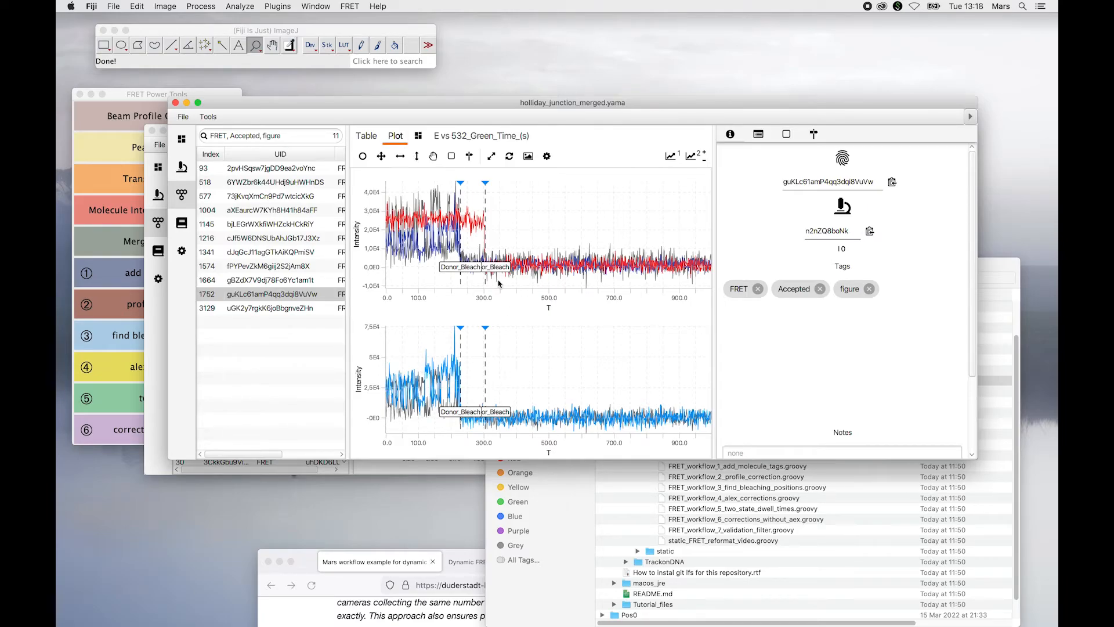
- Browse the intensity plots of several figure-tagged molecules, ending on the one at index 1664
click(256, 240)
click(271, 214)
click(279, 198)
click(279, 240)
click(287, 280)
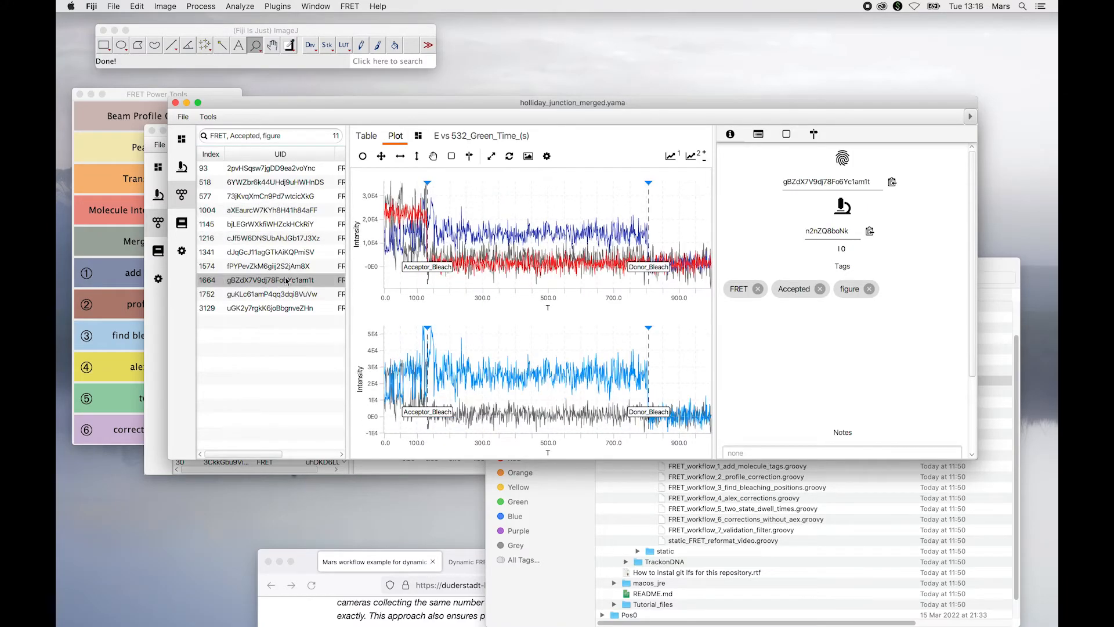
- Remove the figure tag from the molecule search so that it filters by FRET, Accepted
click(295, 138)
key(BackSpace)
key(BackSpace)
key(BackSpace)
key(BackSpace)
key(BackSpace)
key(BackSpace)
key(BackSpace)
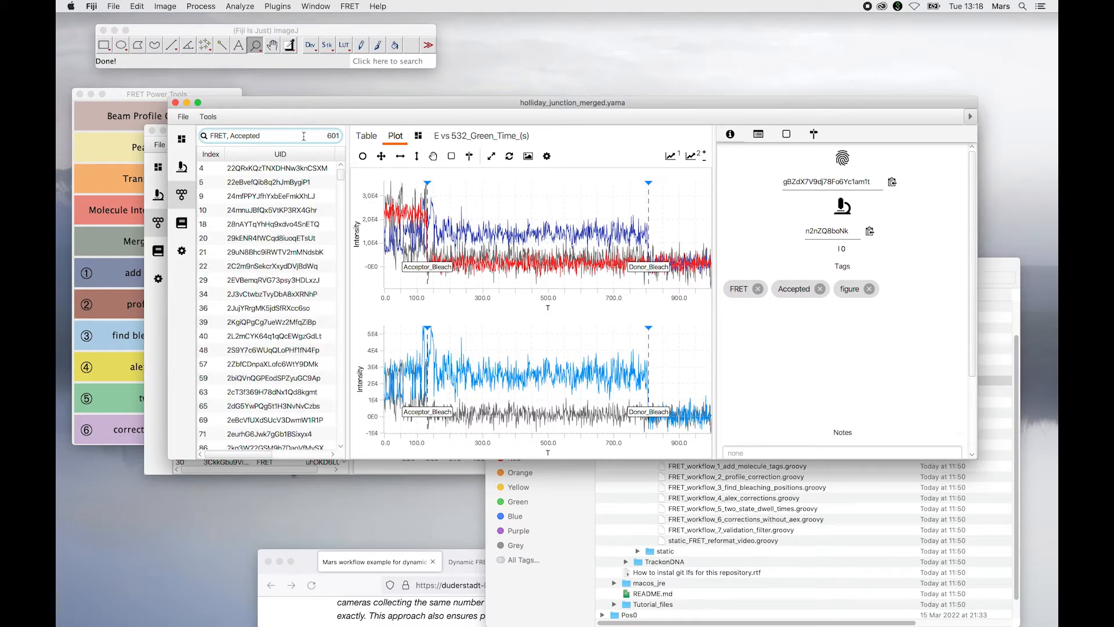
- Show the selected molecule's parameters in holliday_junction_merged.yama and close that archive
drag(285, 109, 256, 192)
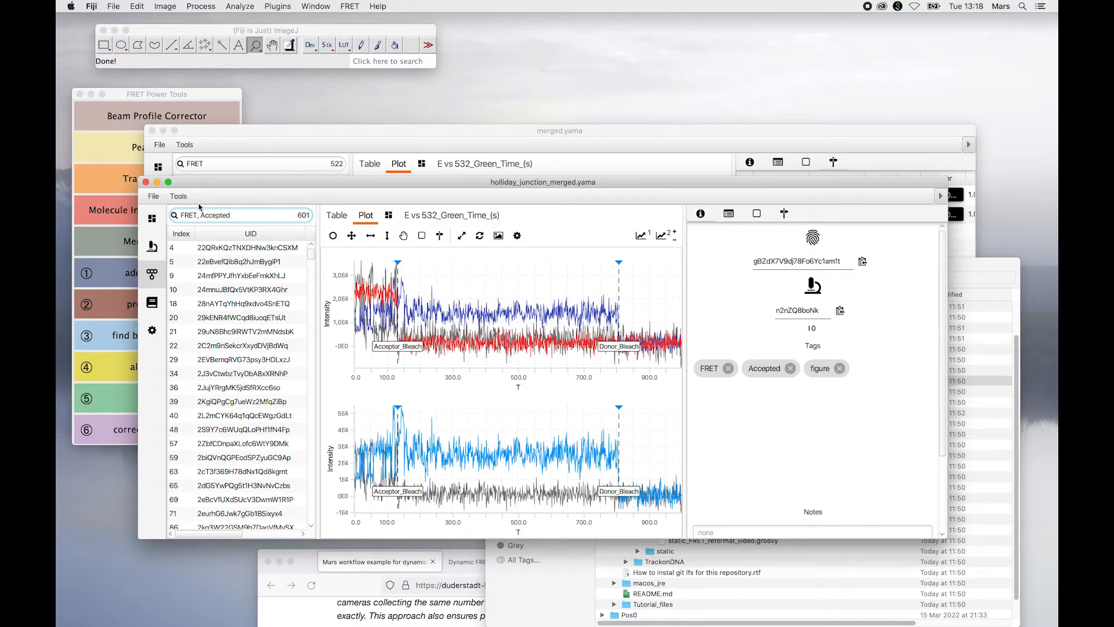
click(729, 214)
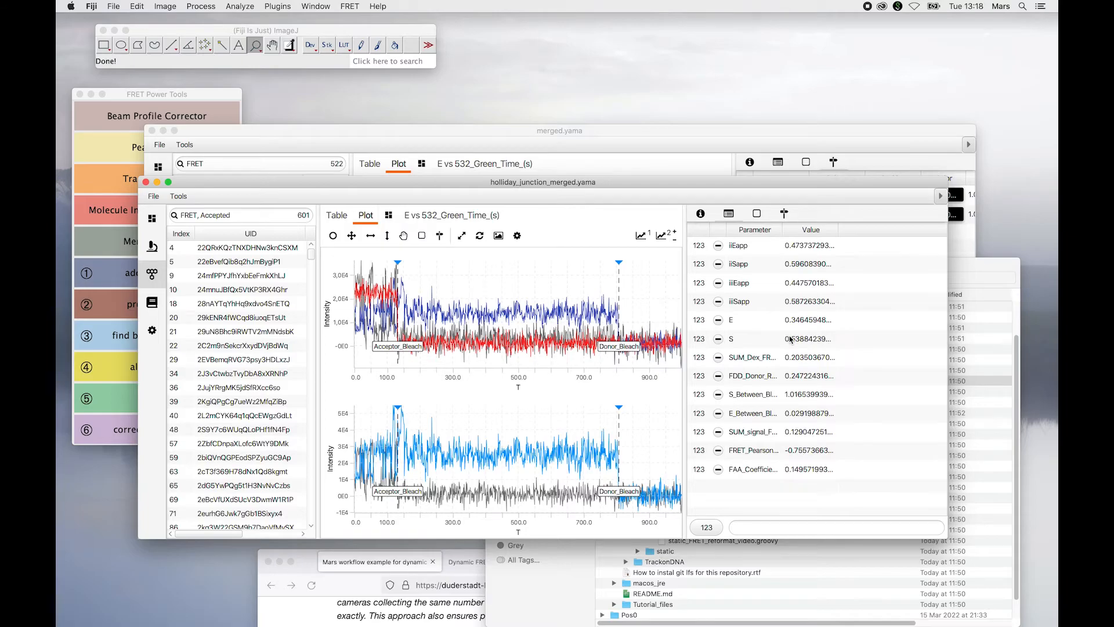
click(146, 182)
- Save the merged.yama archive and reposition its window over the desktop
click(159, 145)
click(170, 166)
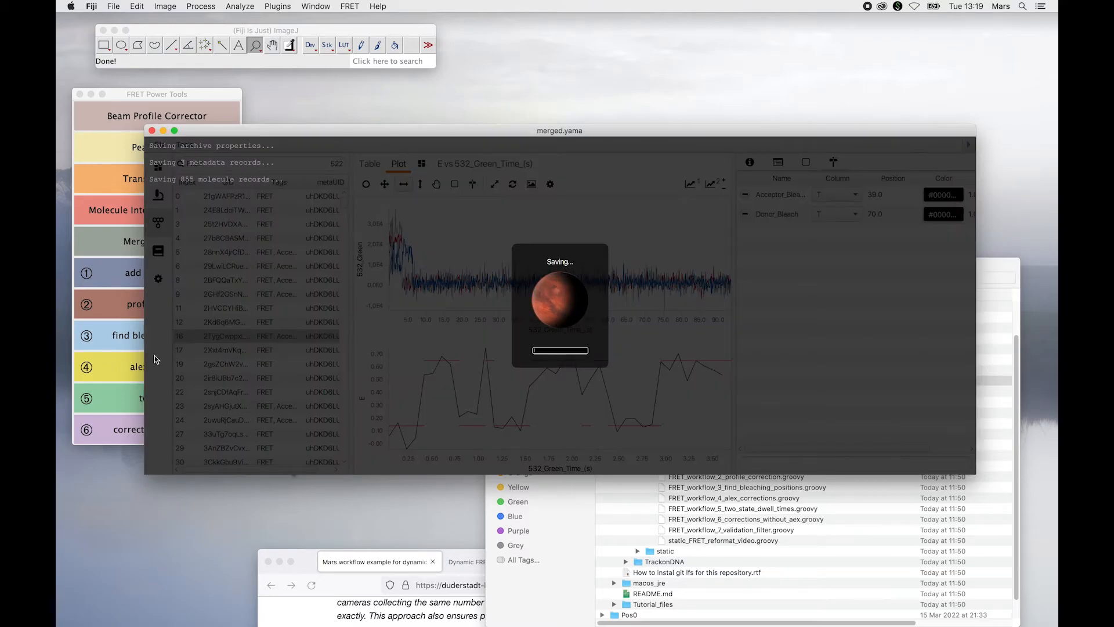
drag(286, 131, 429, 120)
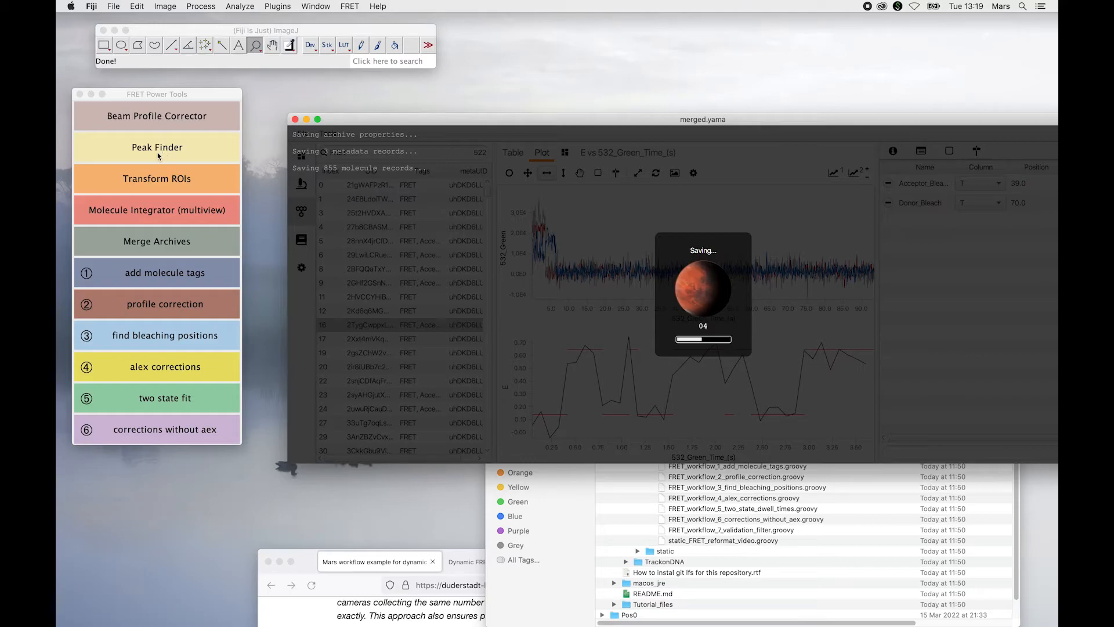
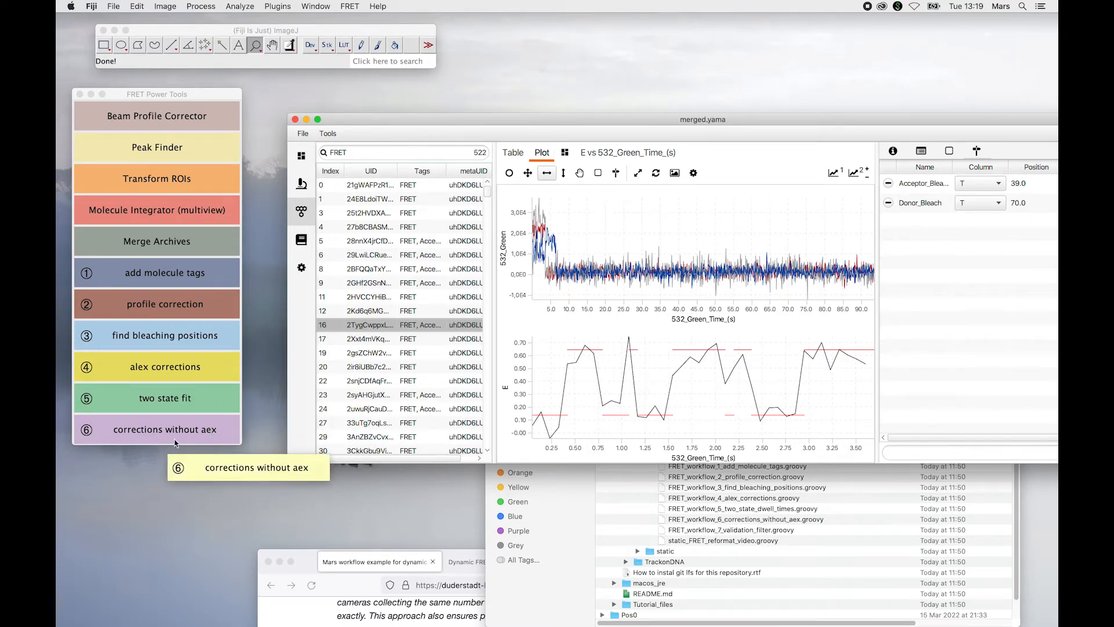
drag(565, 119, 408, 124)
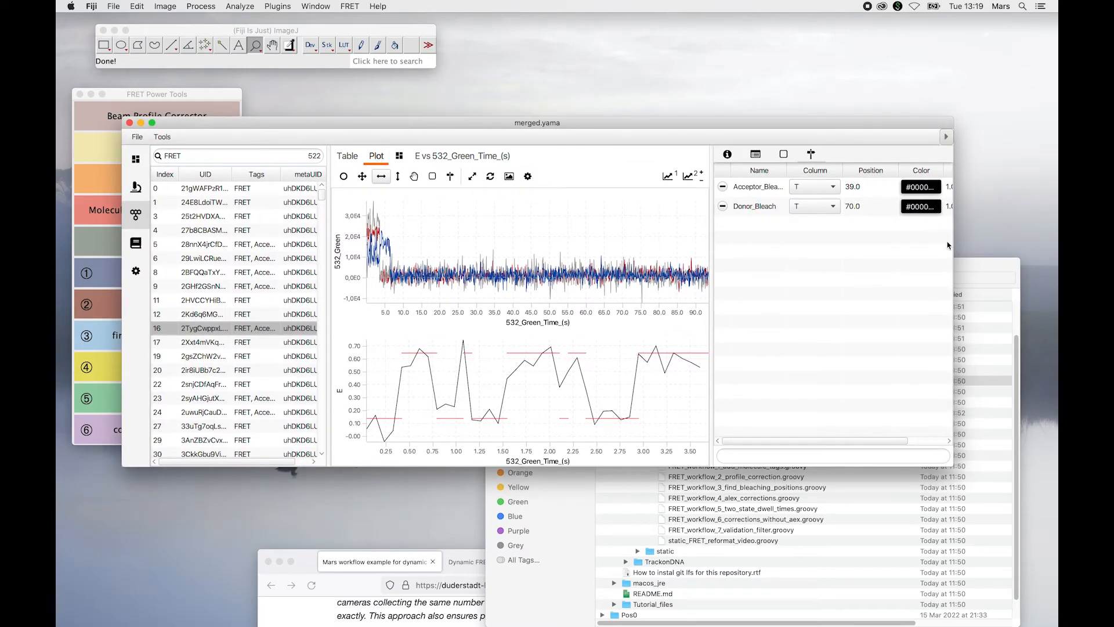
- Switch to Finder, move the Documents window lower, and return to Fiji to open the comments of merged.yama
drag(984, 265, 892, 188)
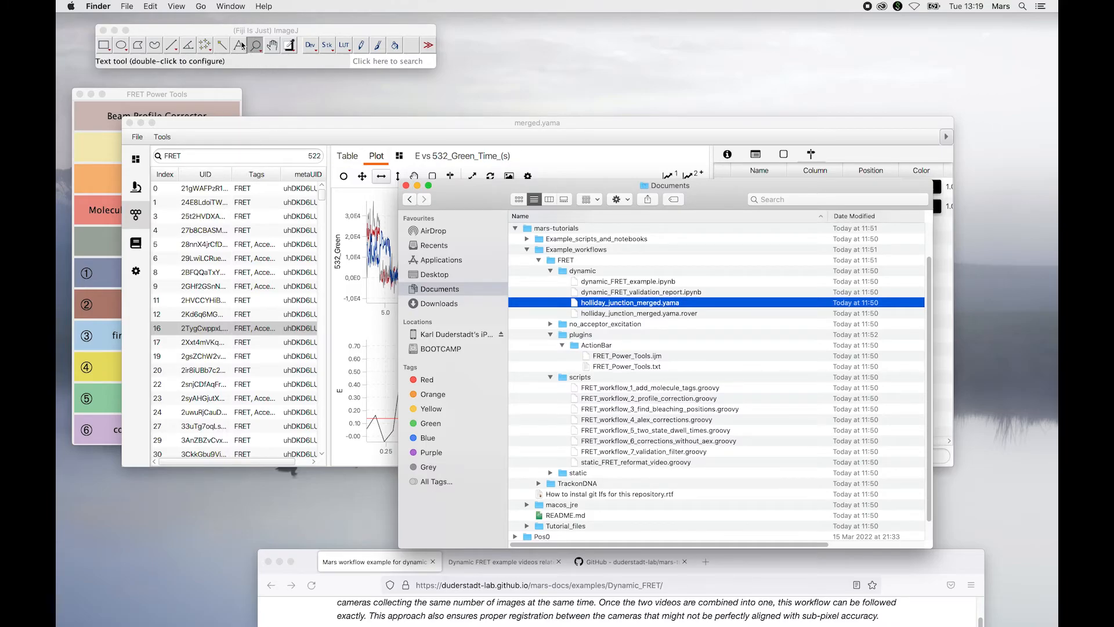
drag(474, 192, 447, 240)
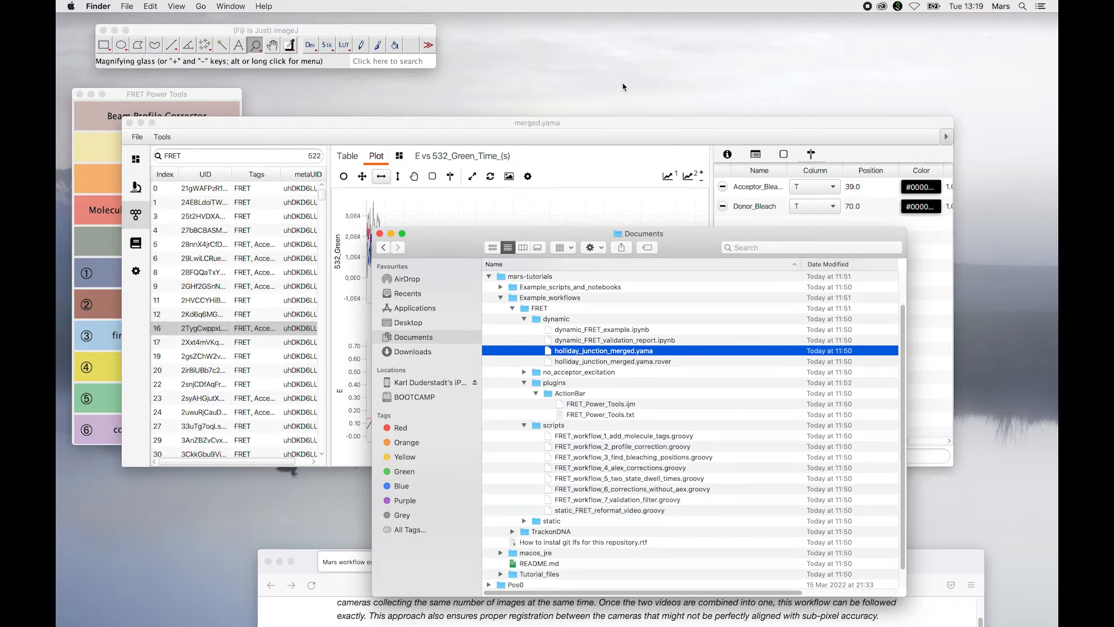
click(503, 122)
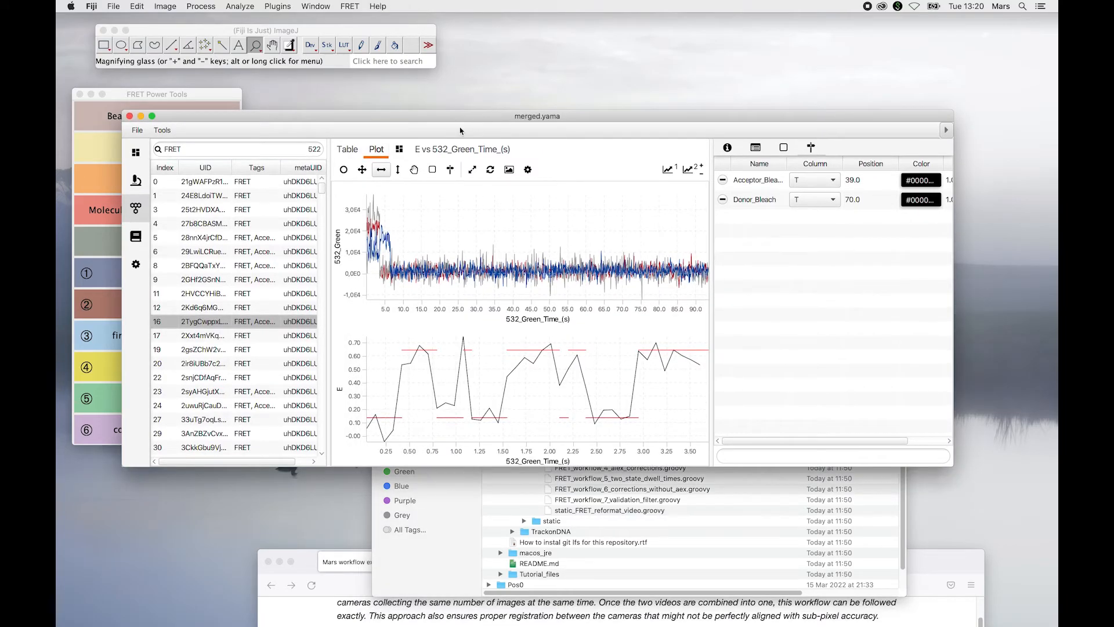
click(136, 152)
click(139, 245)
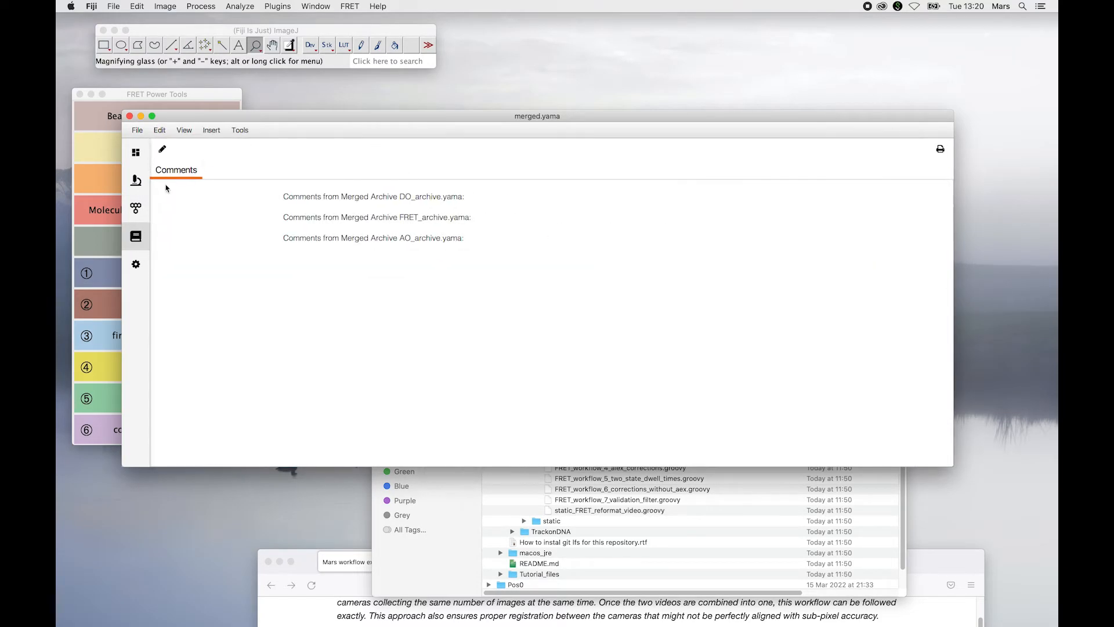
- Narrow the merged.yama window and place it beside the FRET Power Tools window
drag(414, 120, 467, 113)
drag(1005, 102, 830, 94)
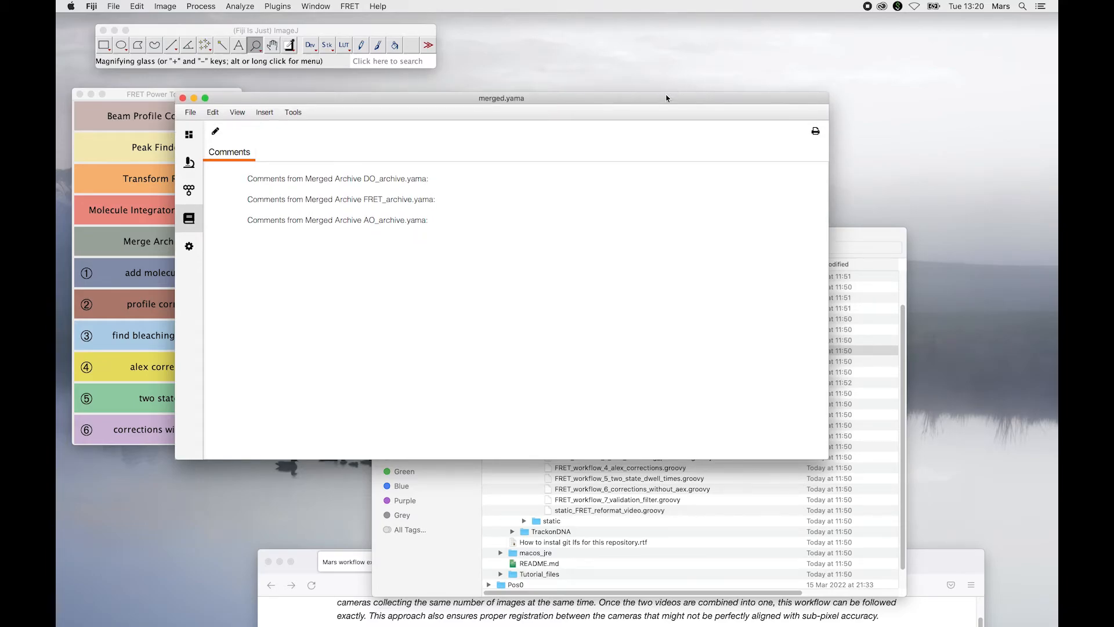
drag(660, 101, 670, 98)
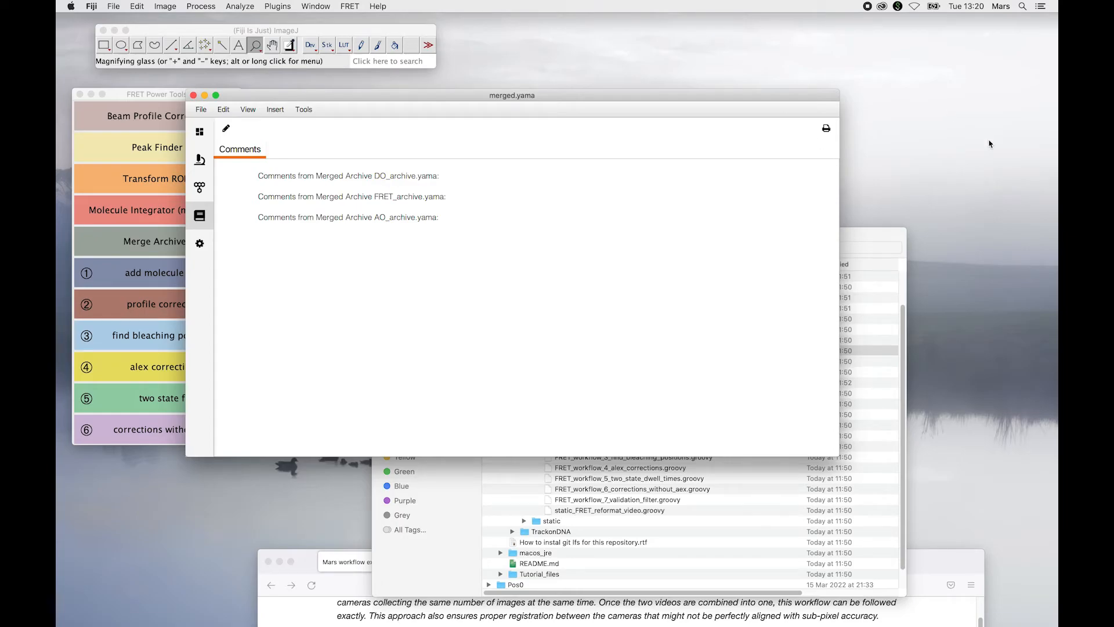
- Raise the Finder window, switch to Terminal and move its window above the Finder window
drag(875, 239, 866, 196)
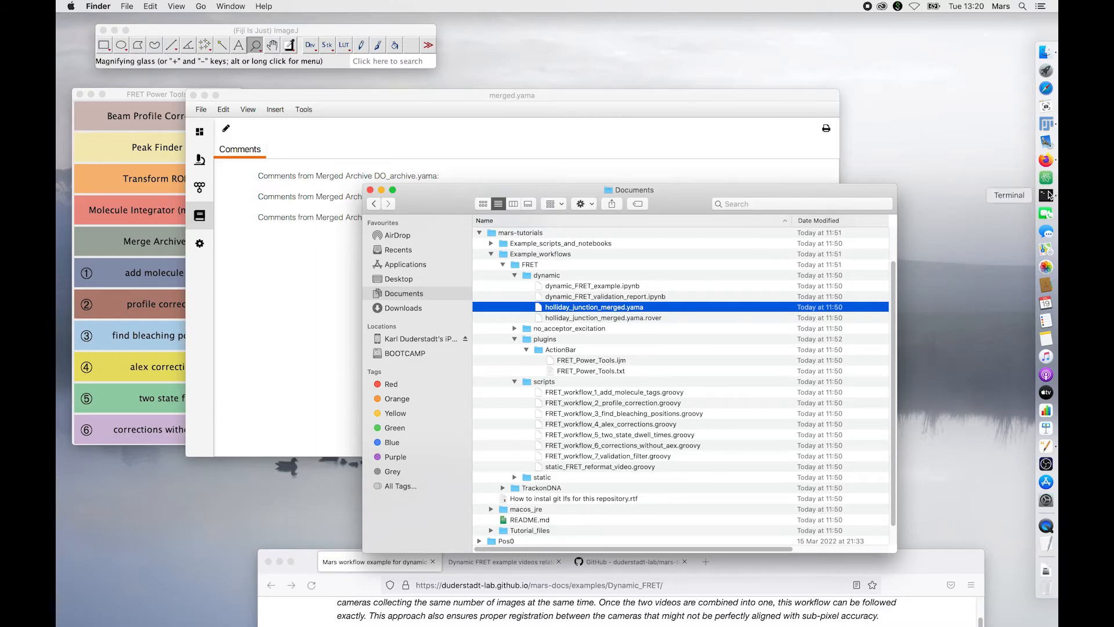
click(1047, 196)
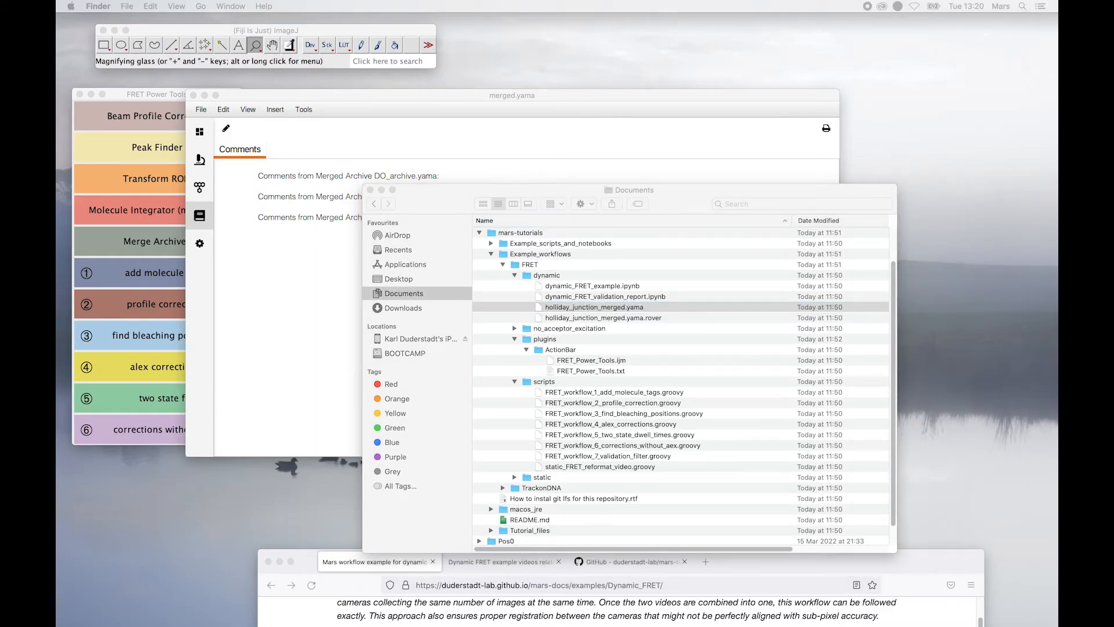
drag(243, 580, 640, 70)
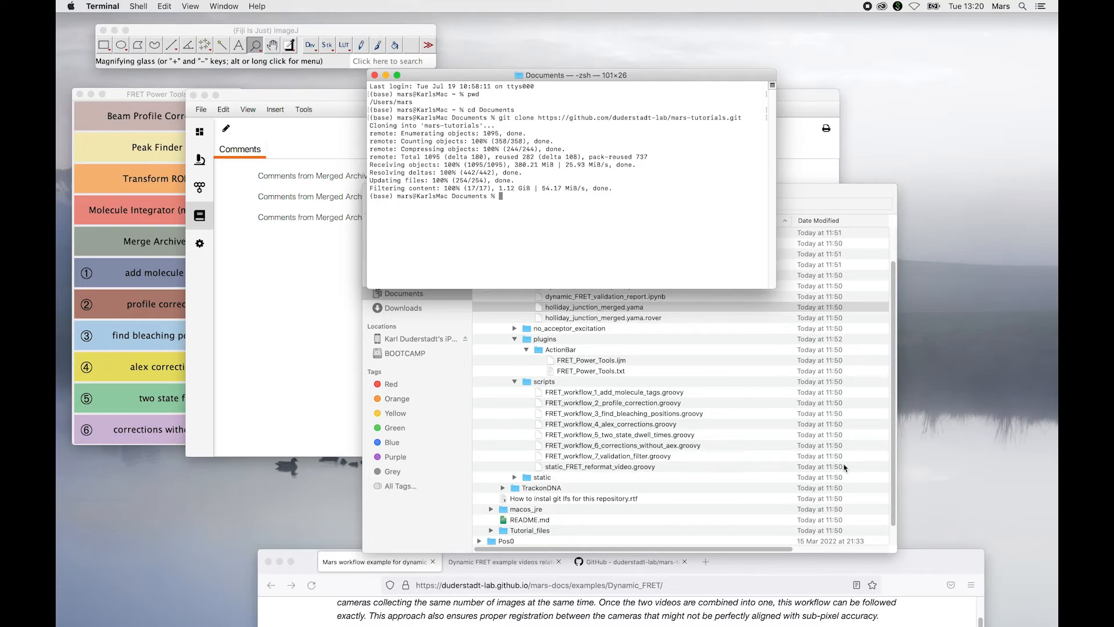
- Switch to Firefox and review the environment setup instructions in the Mars tutorial on opening a Molecule Archive in Python
drag(908, 568, 790, 117)
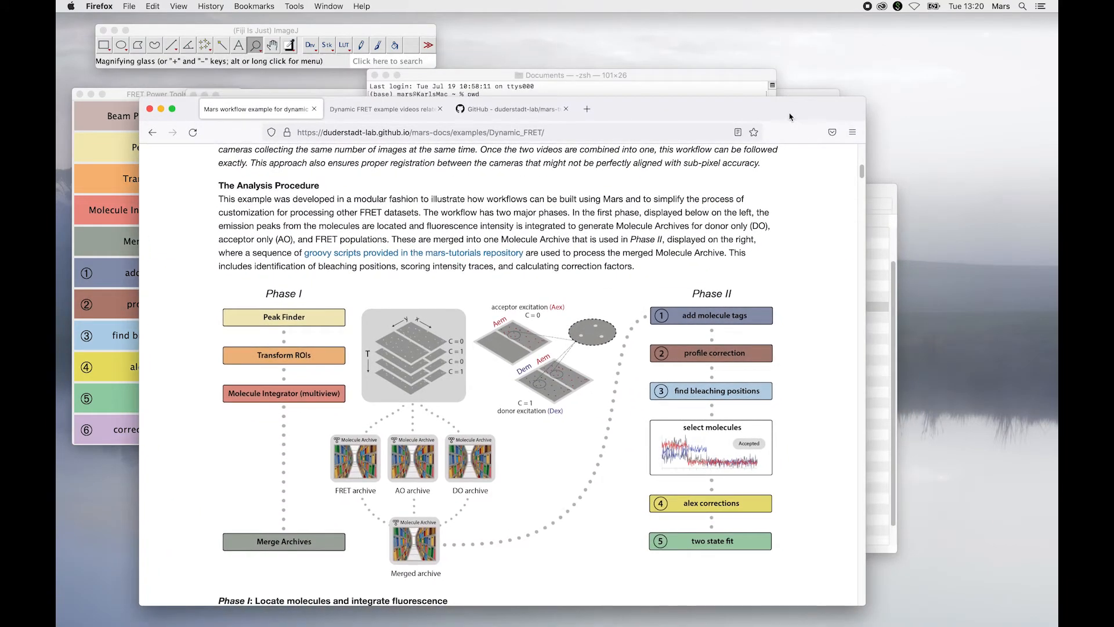
scroll(356, 257, up, 15)
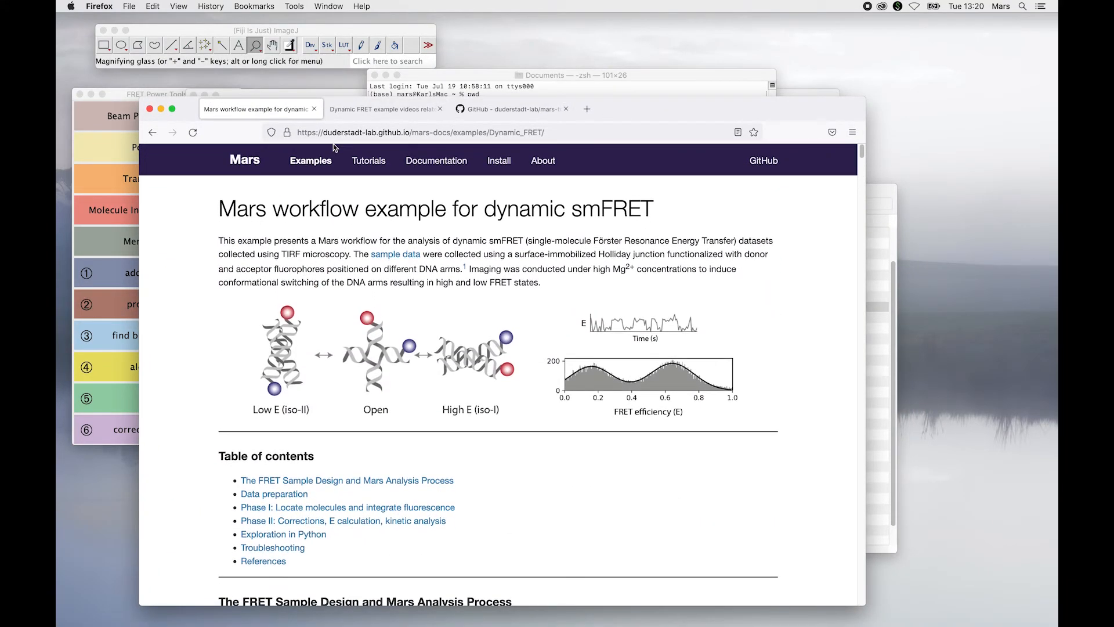
click(369, 165)
click(244, 242)
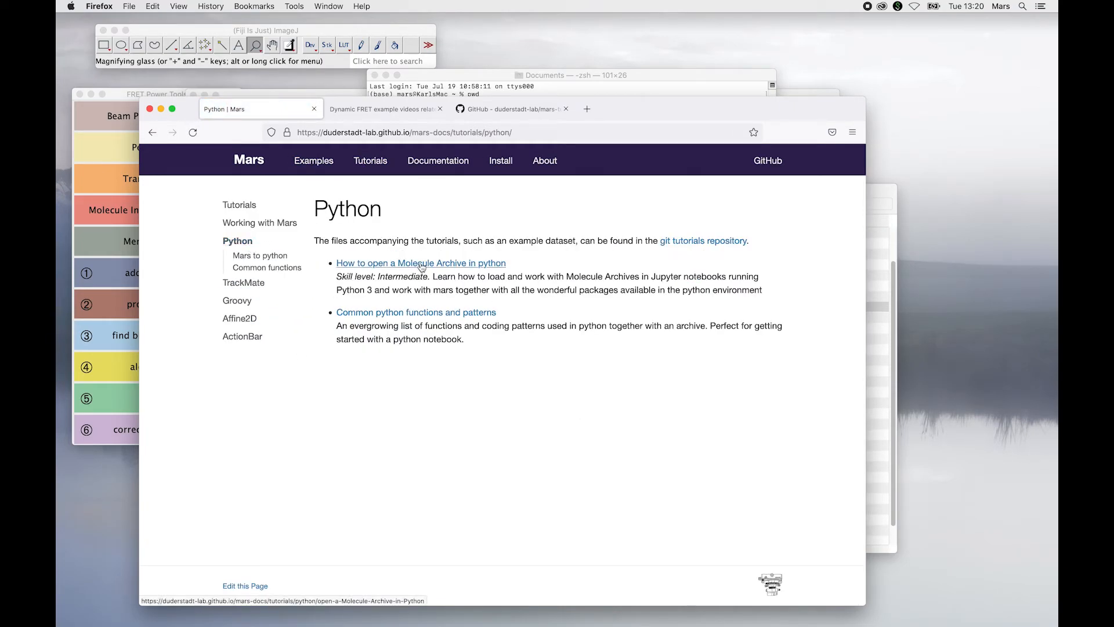
click(421, 264)
scroll(314, 454, down, 3)
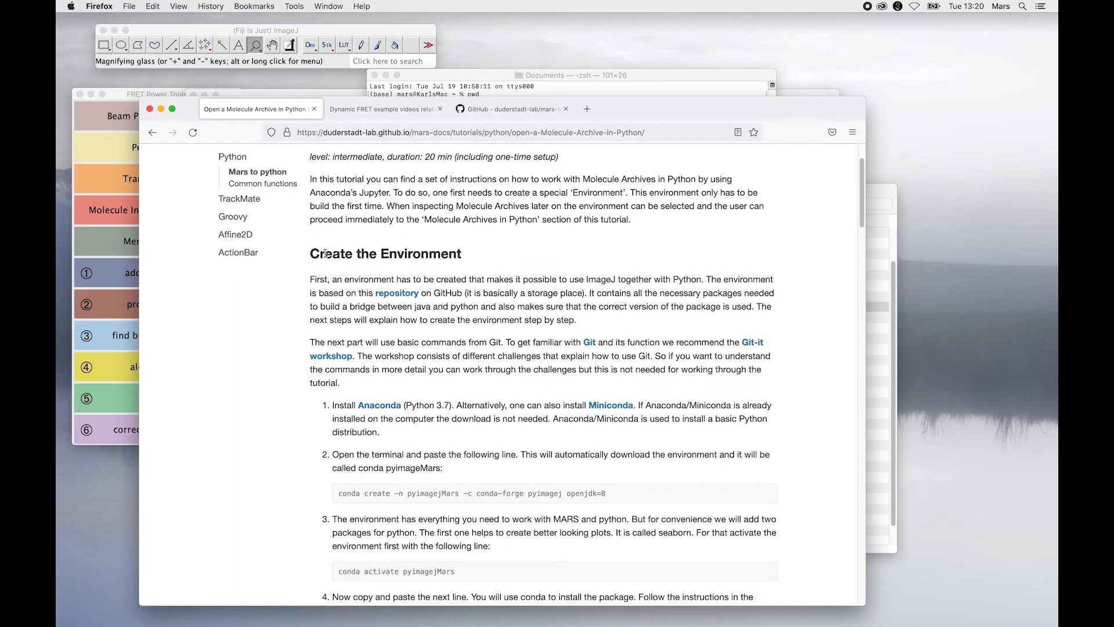
scroll(251, 440, down, 10)
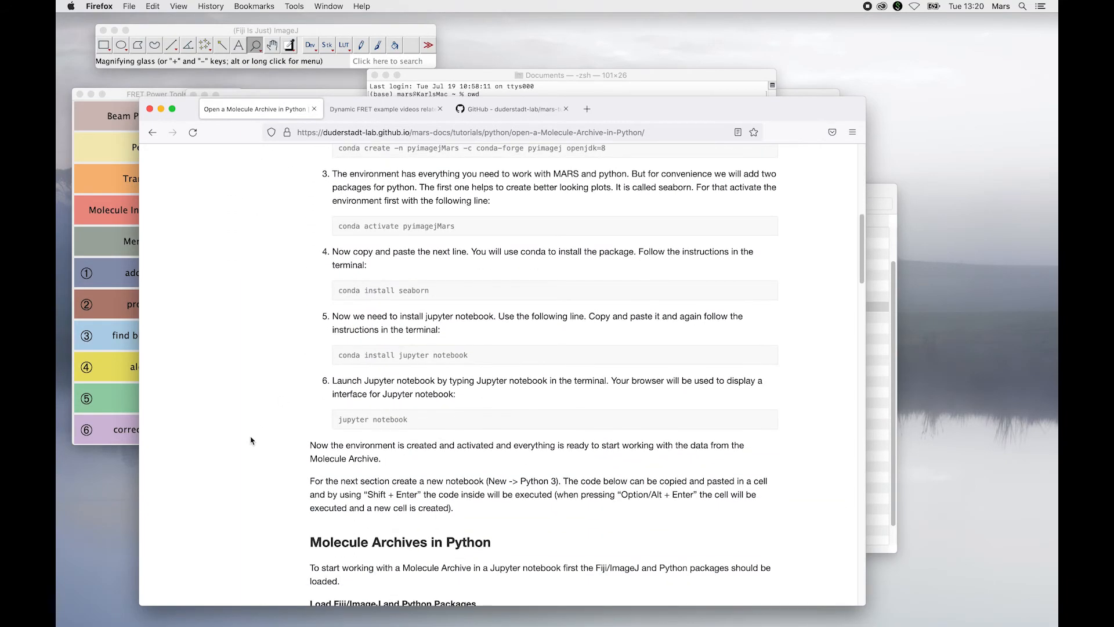
scroll(251, 441, up, 5)
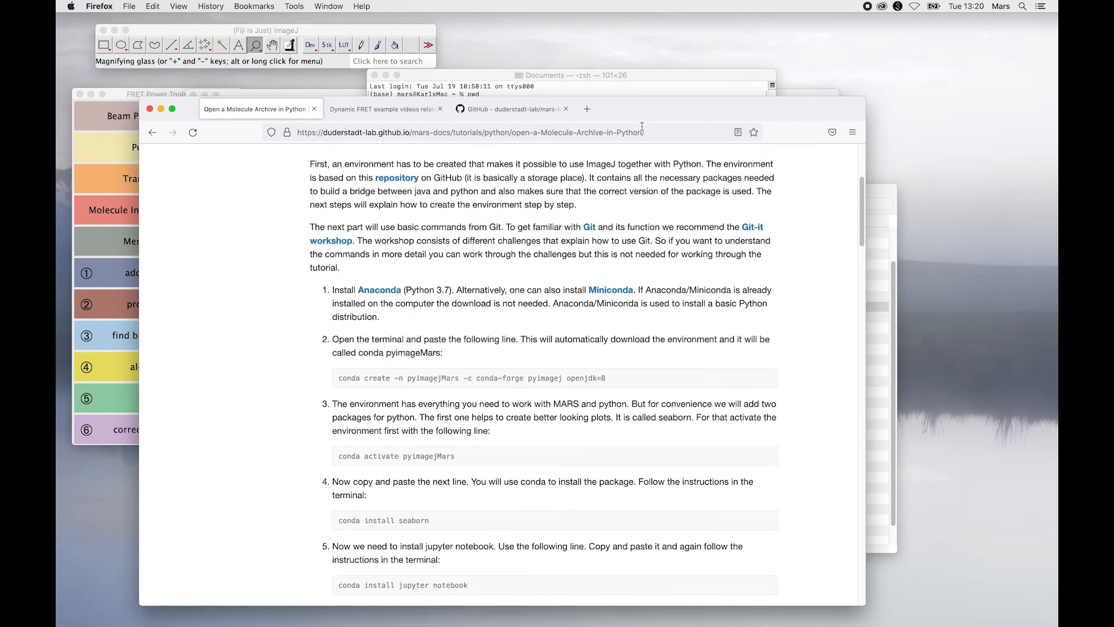
- Move the browser window out of the way, switch to Terminal and activate the conda environment pyimagej
drag(643, 115, 737, 625)
click(580, 271)
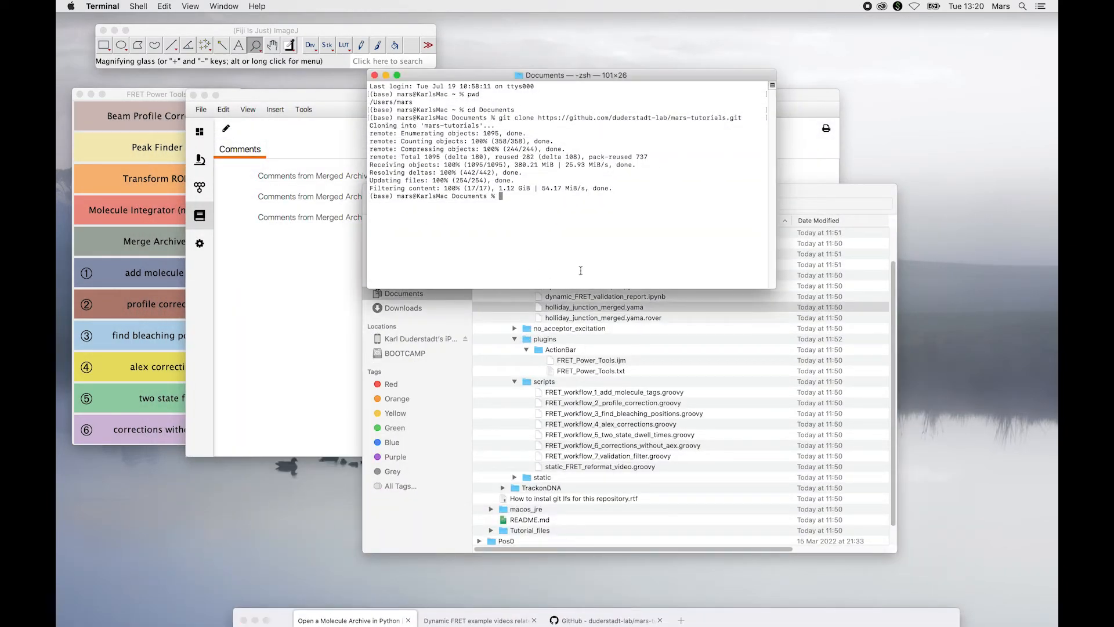
text(conda actiava)
key(BackSpace)
key(BackSpace)
key(BackSpace)
key(BackSpace)
key(BackSpace)
key(BackSpace)
text(activate pyimagej)
key(Return)
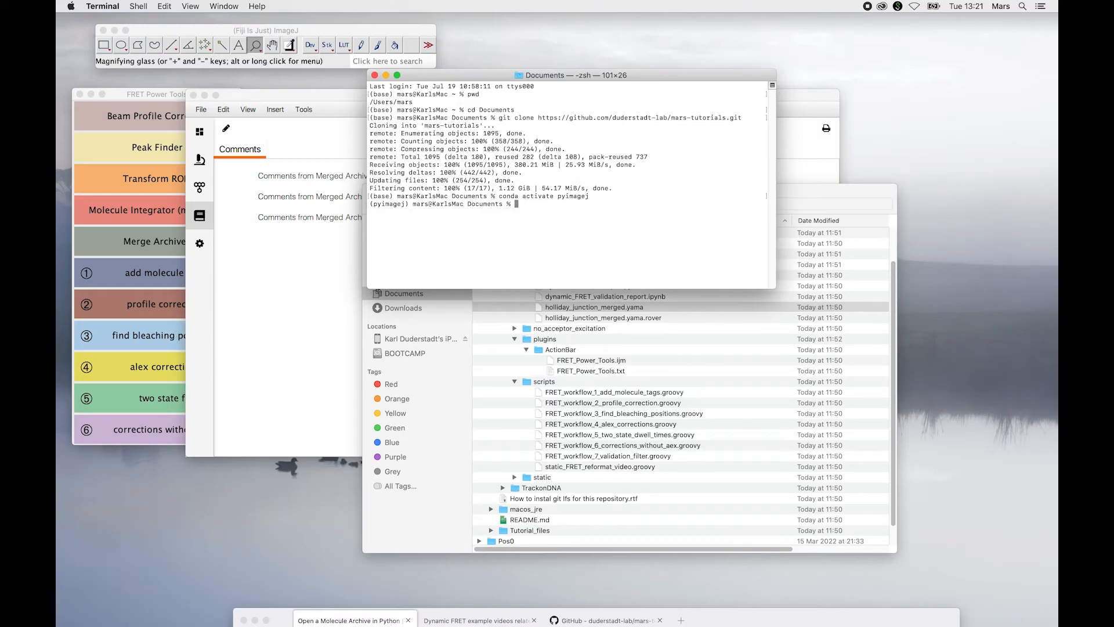
- List the contents of the Documents folder and change into the mars-tutorials directory
text(ls)
key(Return)
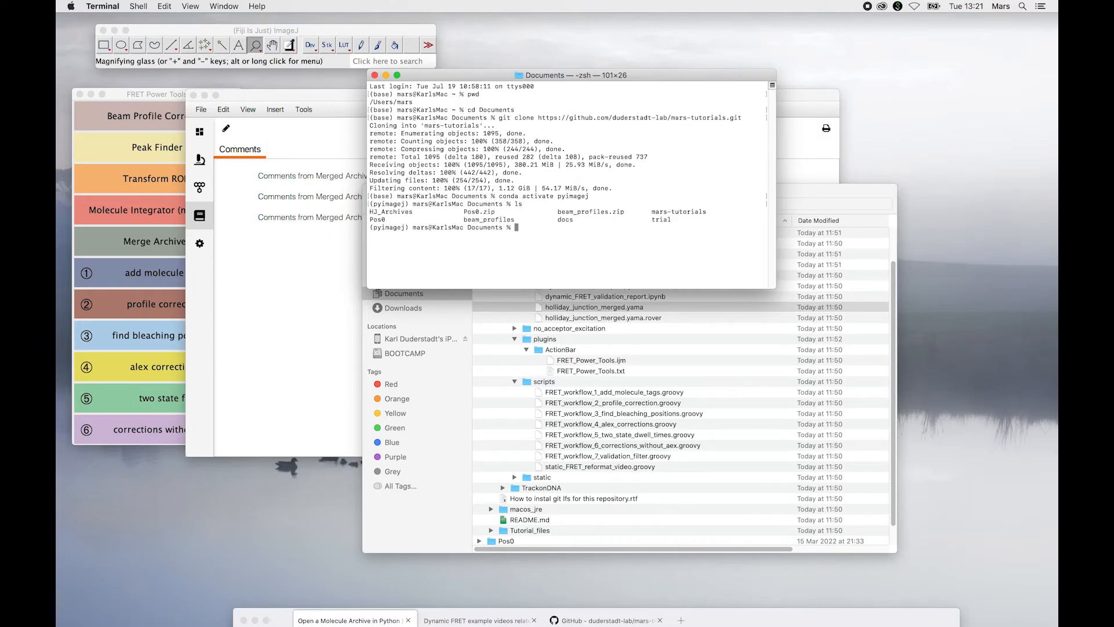
text(cd mars)
key(Tab)
key(Return)
- List the mars-tutorials contents and change into the Example_workflows directory
text(ls)
key(Return)
text(cd EX)
text(a)
key(BackSpace)
key(BackSpace)
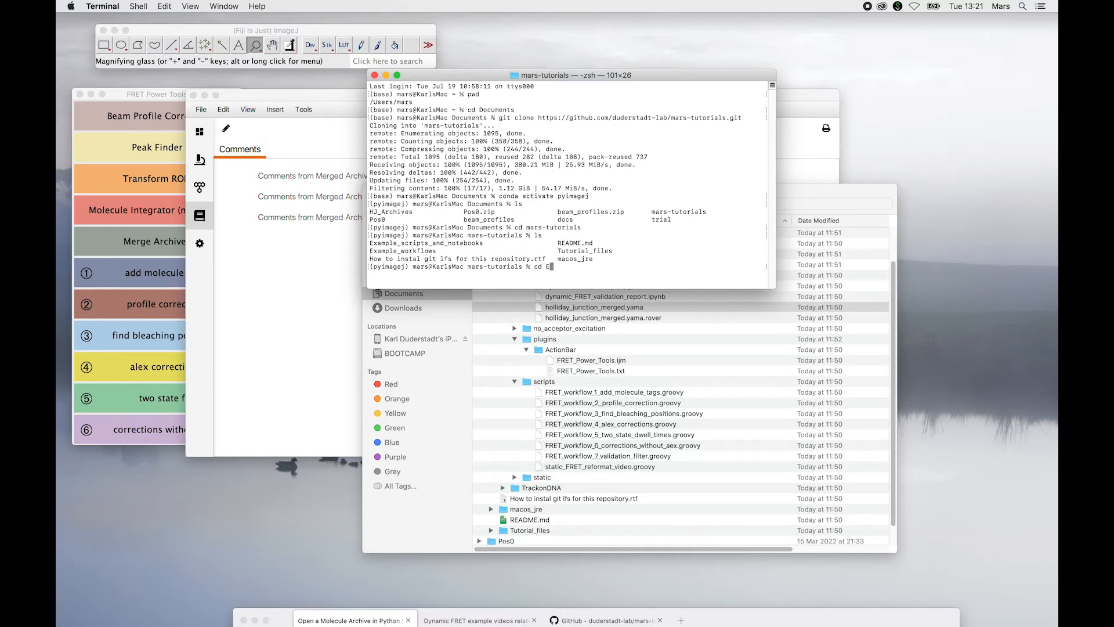
text(xa)
key(Tab)
text(w)
key(Tab)
key(Return)
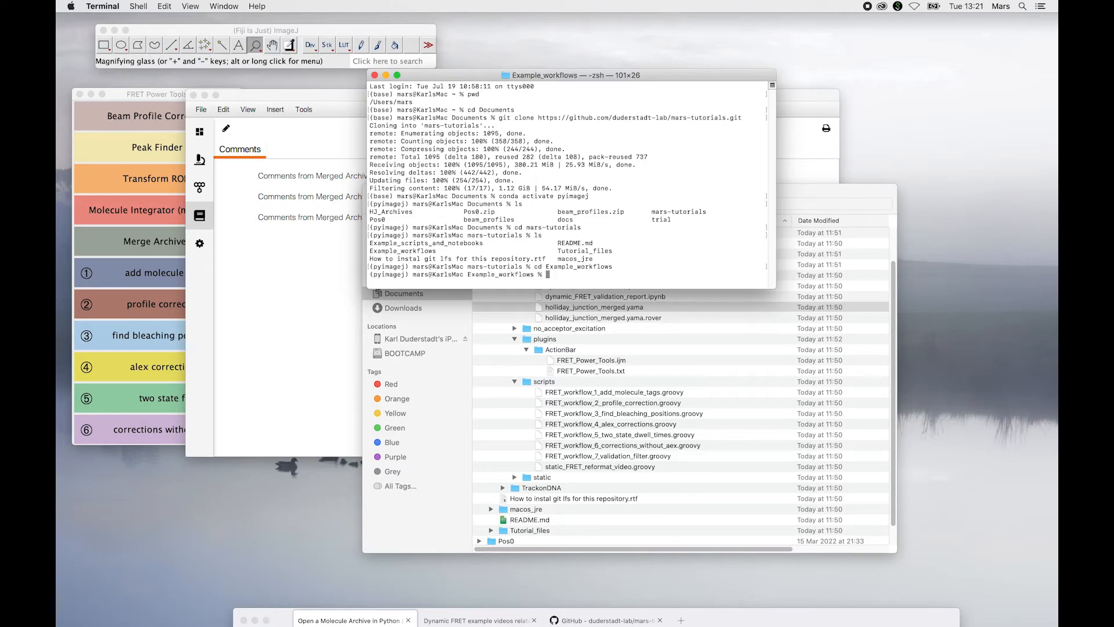
- Change into the FRET directory and list its contents
text(cd FRET)
key(Return)
text(ls)
key(Return)
text(fcd)
key(BackSpace)
key(BackSpace)
key(BackSpace)
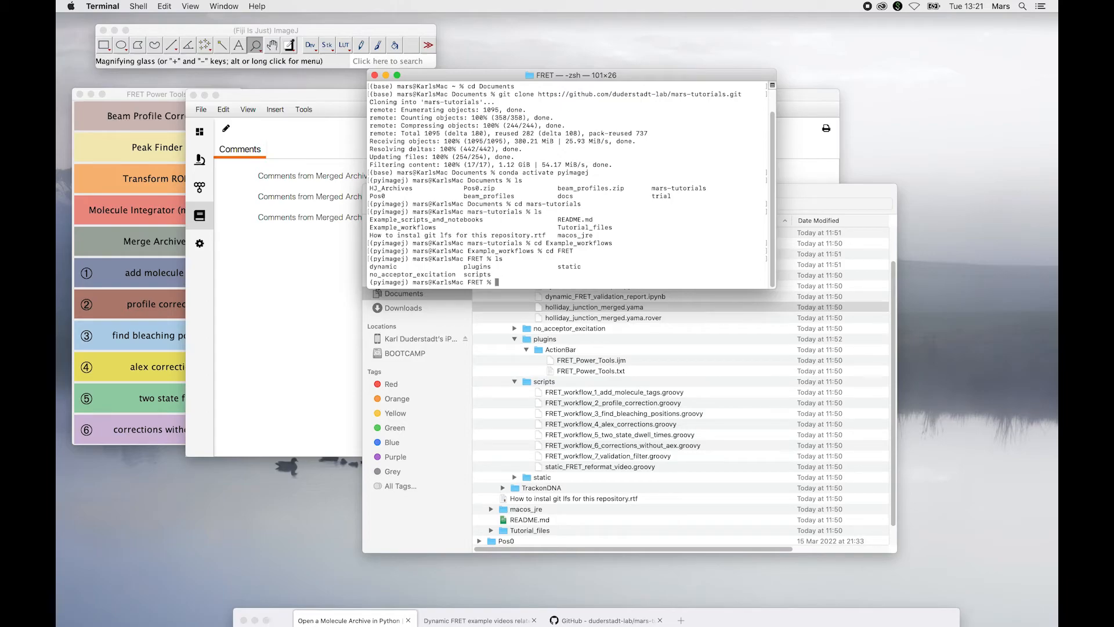
- Change into the dynamic directory and list all its files in long format with ls -al
text(cd dynamic)
key(Return)
text(ls -al)
key(Return)
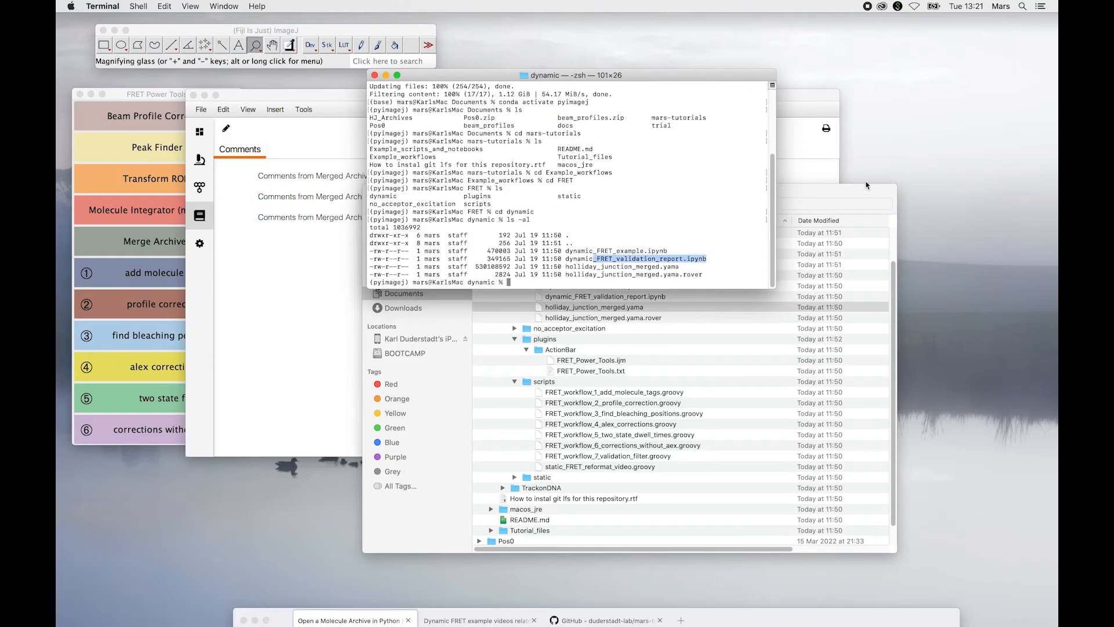
- Compare the dynamic folder's notebook and archive files in Finder with the Terminal listing
click(843, 187)
click(652, 318)
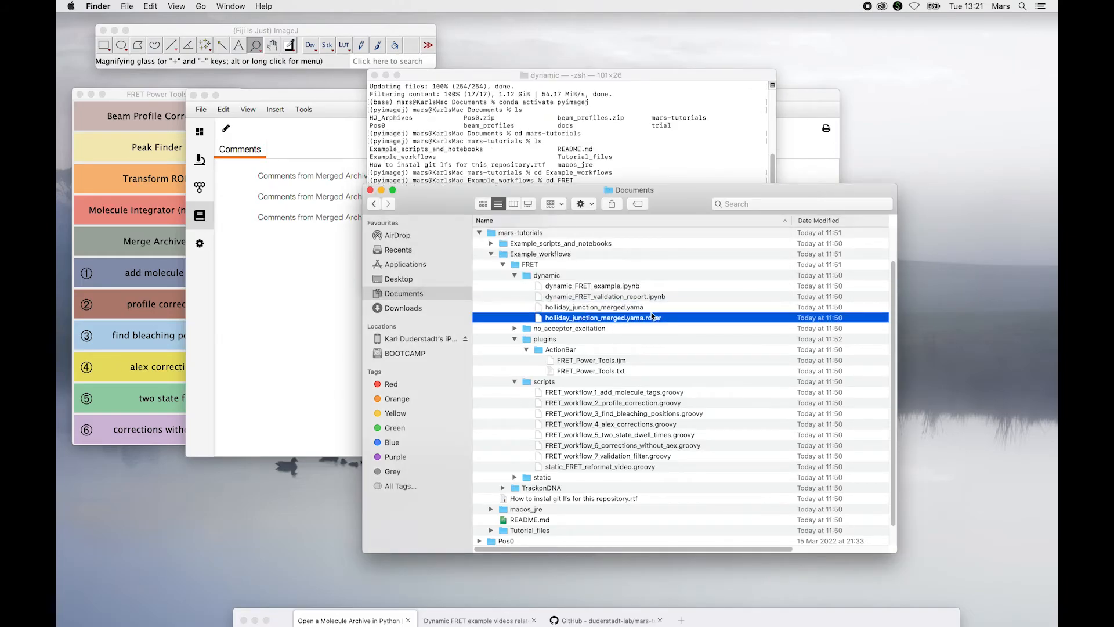
click(617, 287)
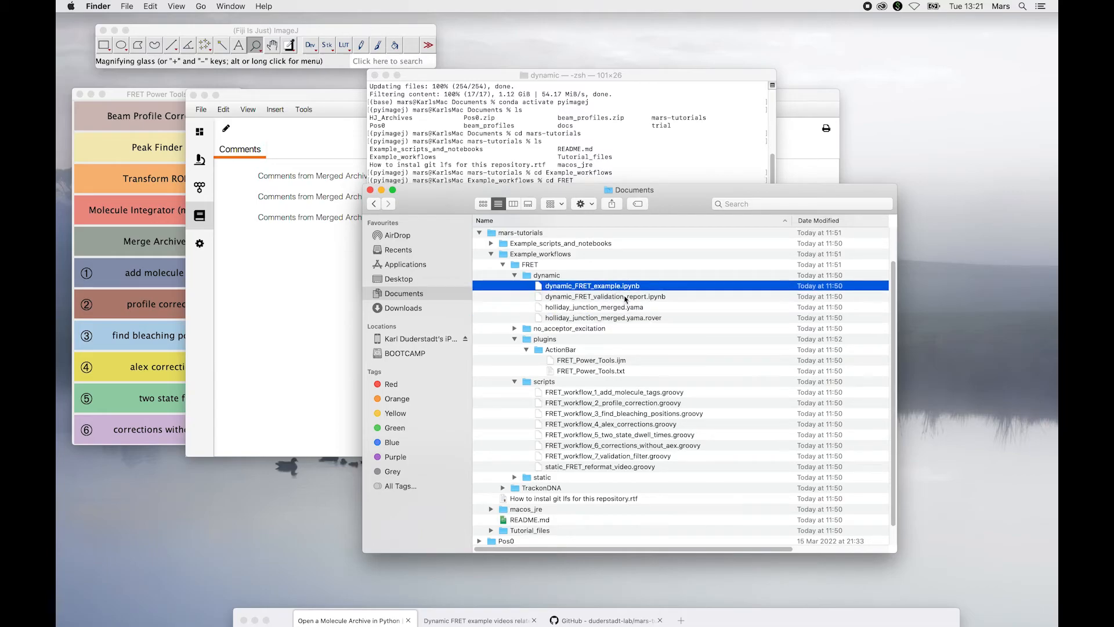
click(681, 84)
drag(593, 258, 706, 259)
click(626, 244)
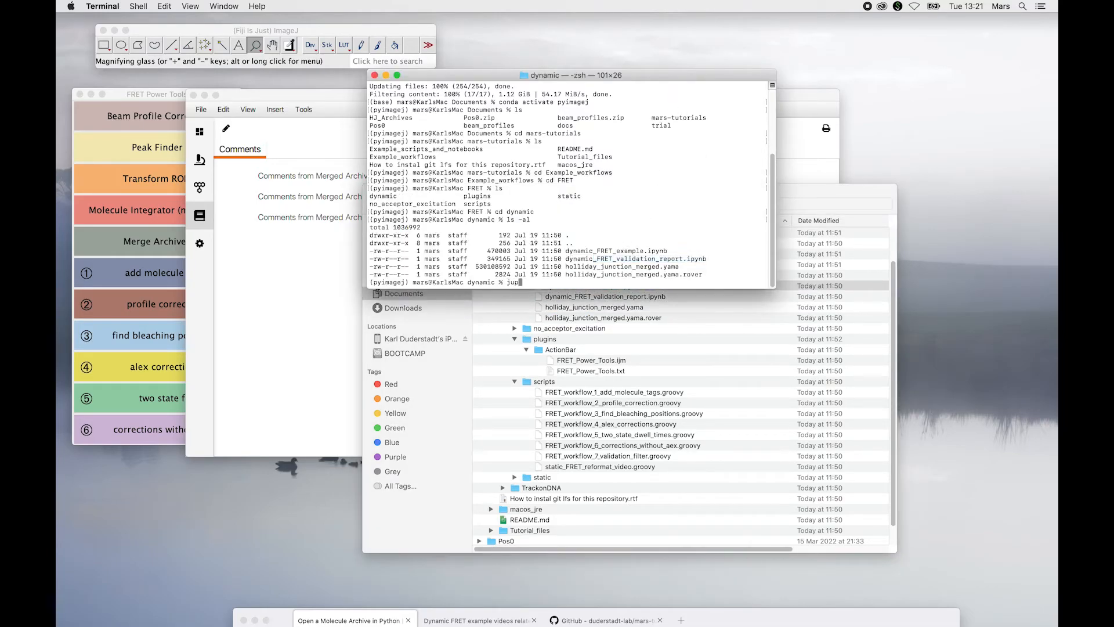
- Launch Jupyter from the dynamic directory with the command jupyter notebook
text(upyter noteb oo)
key(BackSpace)
key(BackSpace)
key(BackSpace)
text(ook)
key(Return)
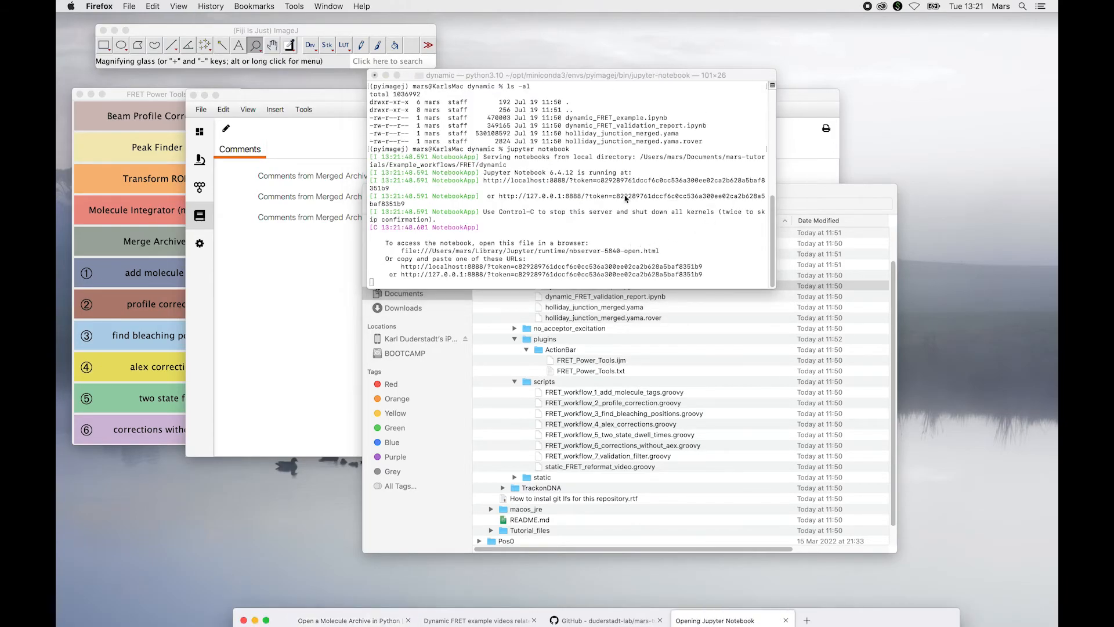
- Bring up the Firefox window with the Jupyter file list, open dynamic_FRET_example.ipynb and enlarge the window
drag(873, 613, 781, 42)
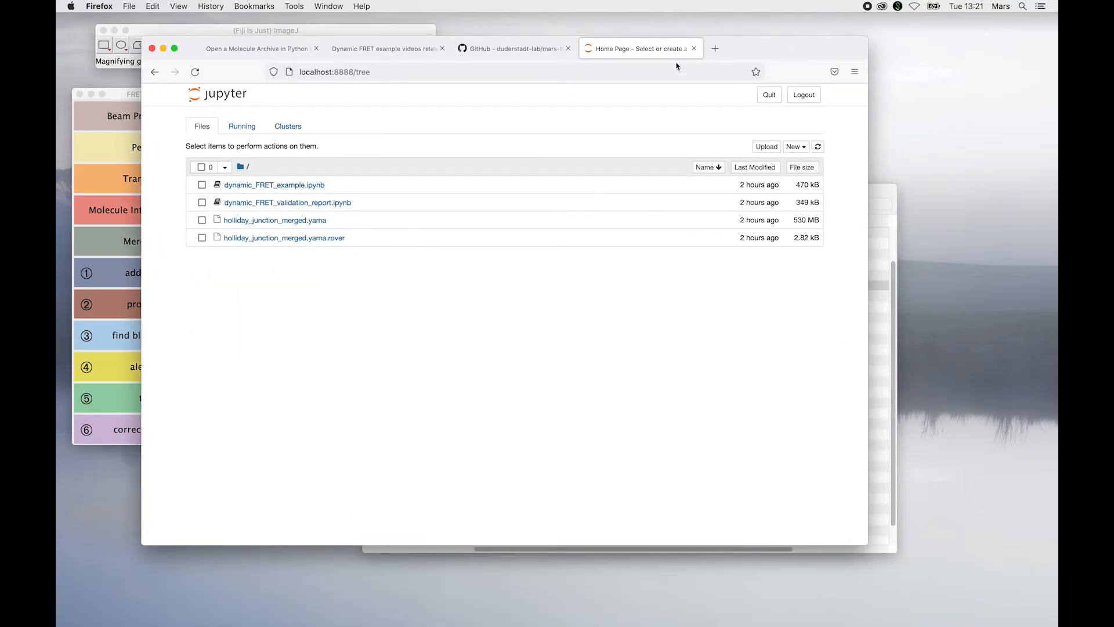
click(289, 185)
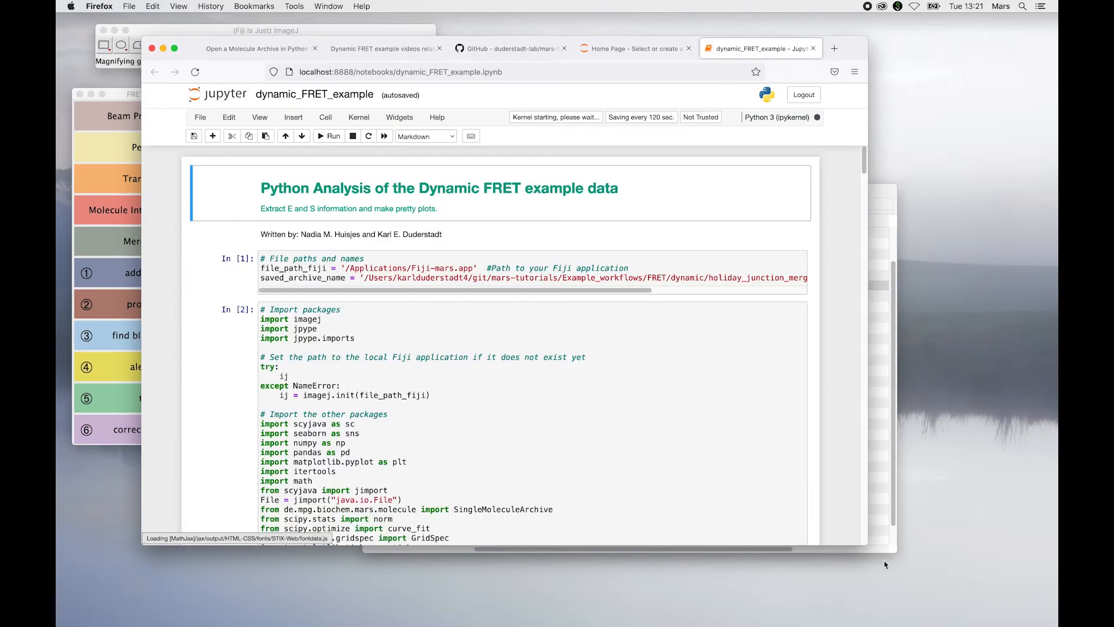
drag(867, 544, 920, 598)
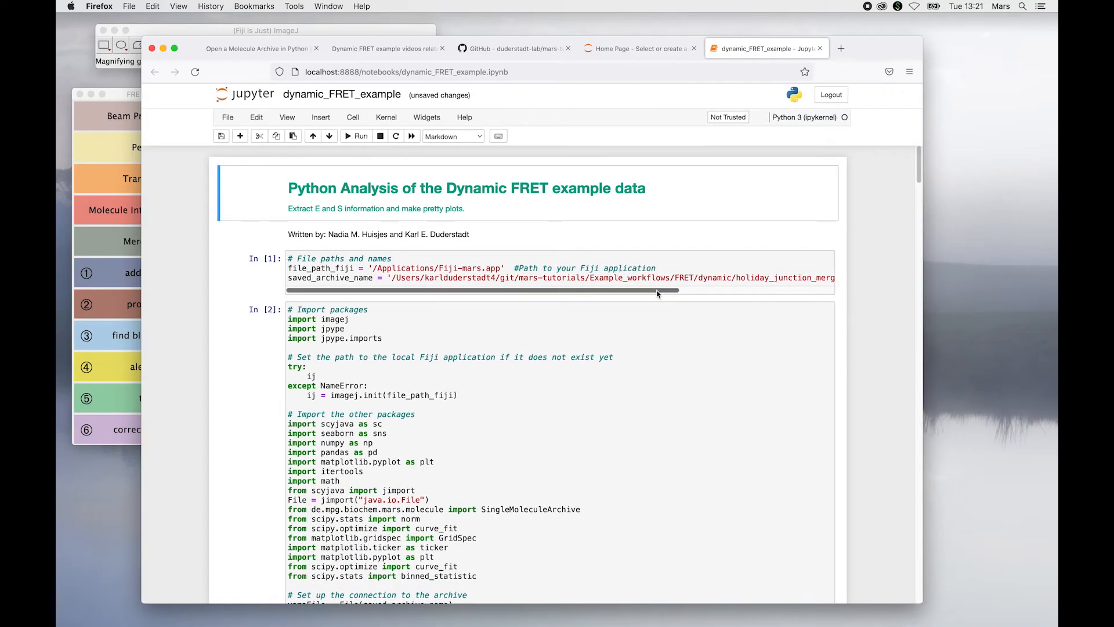
- Check the Fiji application path and the saved archive path in the first code cell of dynamic_FRET_example
scroll(649, 285, right, 5)
drag(560, 279, 696, 278)
click(725, 268)
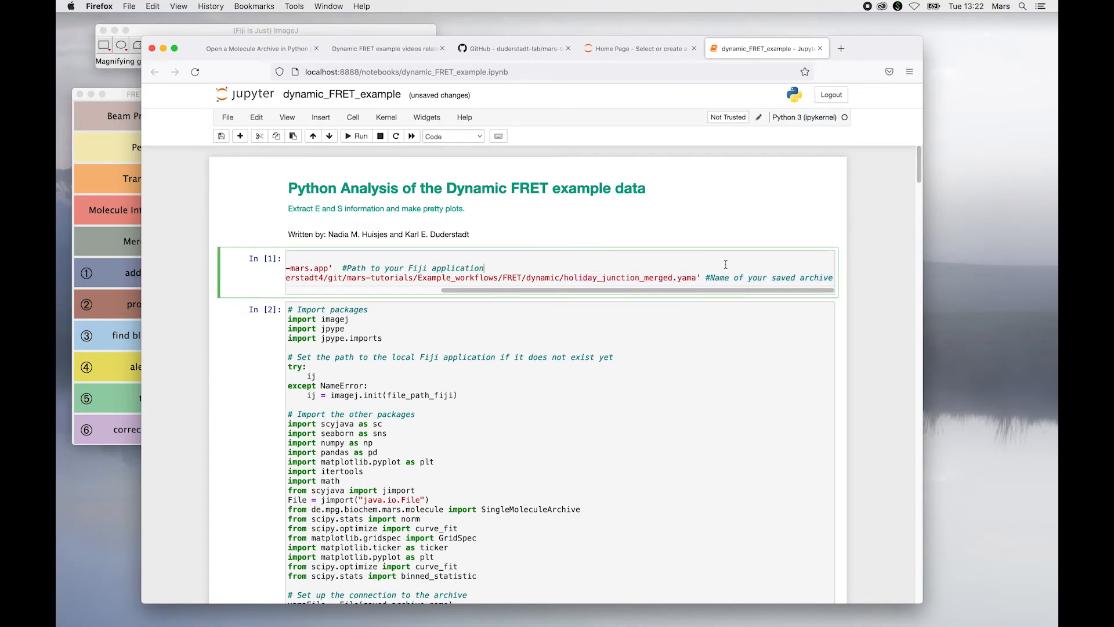
scroll(573, 301, left, 3)
scroll(574, 302, left, 1)
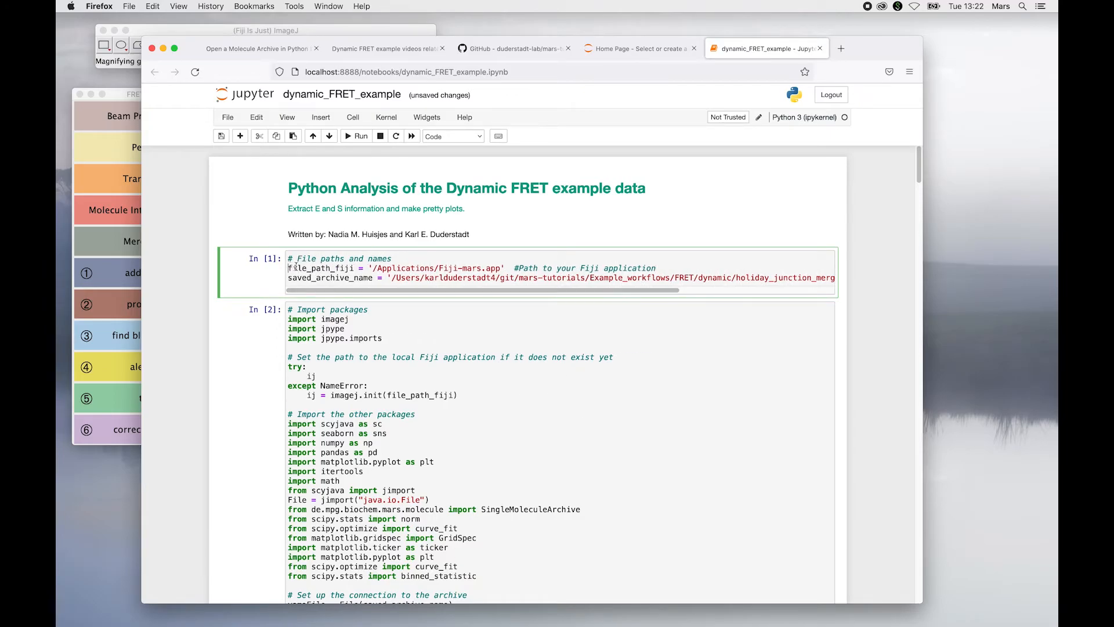
drag(290, 268, 510, 265)
click(510, 268)
drag(289, 279, 387, 279)
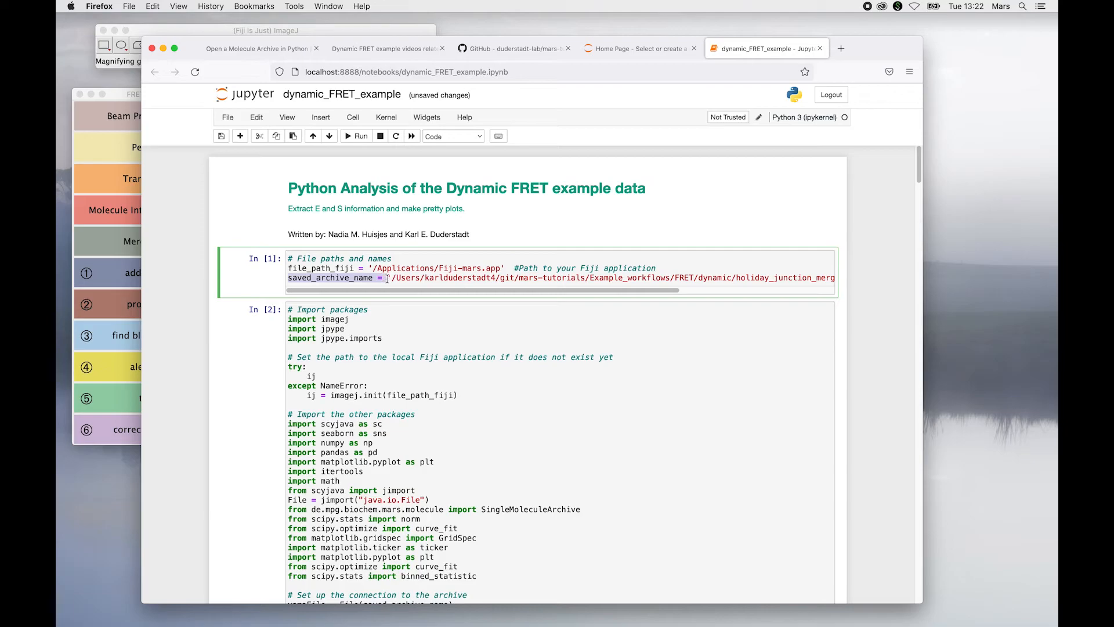
click(678, 265)
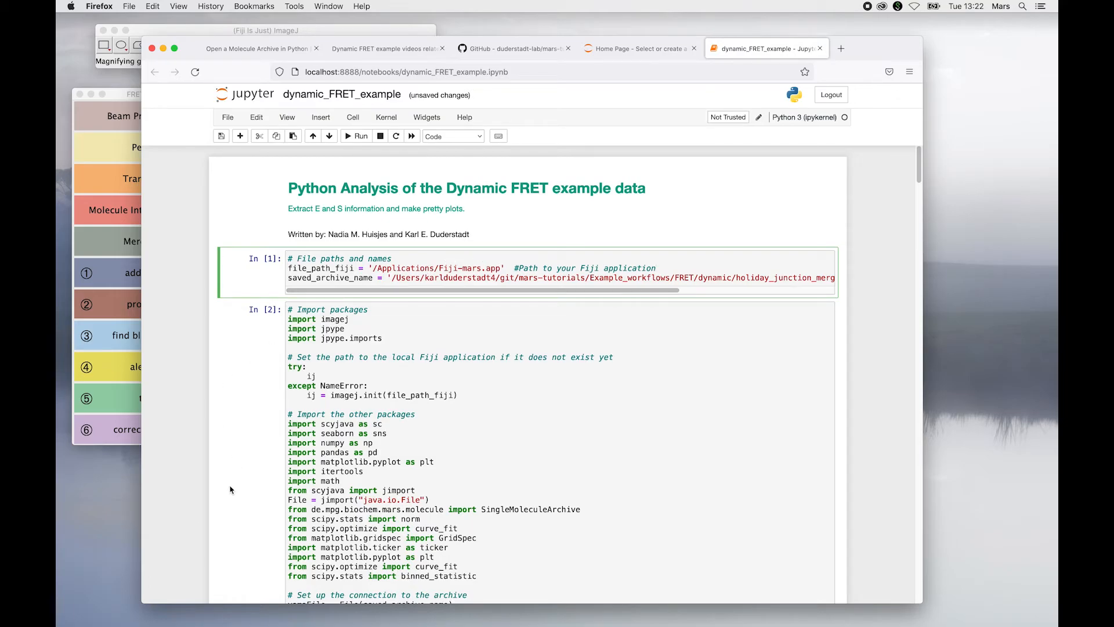
- Review the package imports, archive connection and utility function definitions such as create_df and gauss in the example notebook
scroll(230, 490, down, 3)
scroll(231, 491, down, 3)
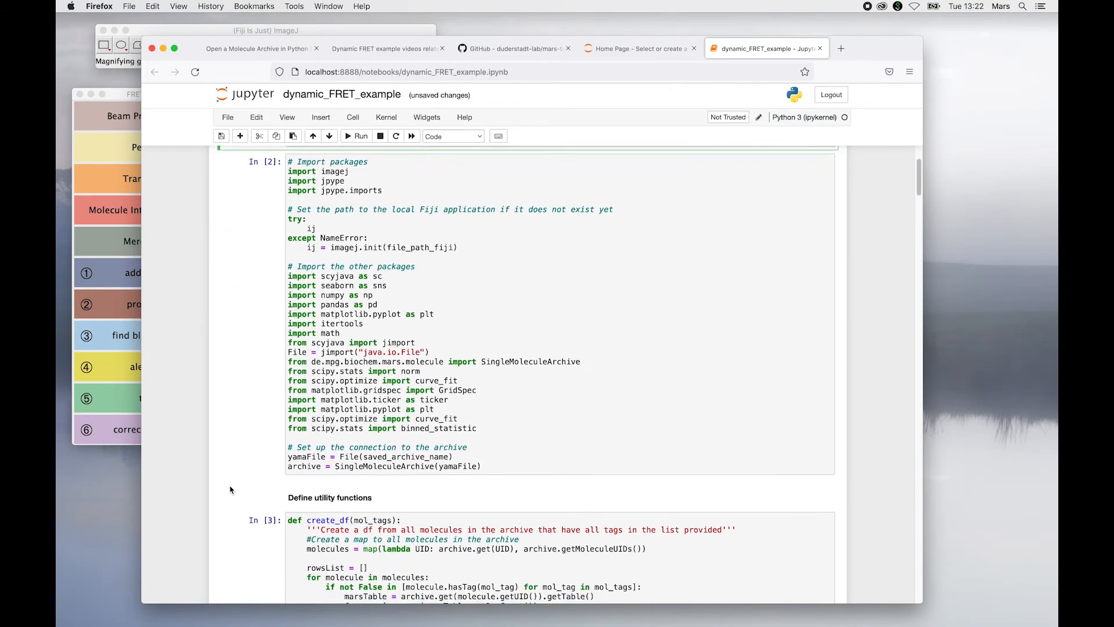
scroll(230, 491, up, 2)
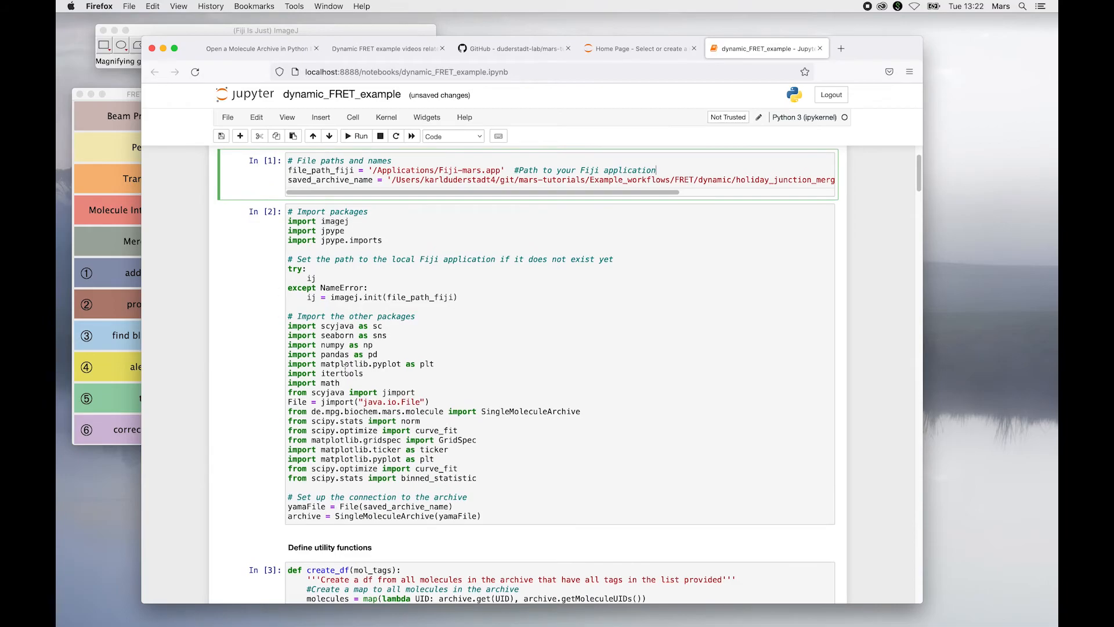
scroll(245, 432, down, 3)
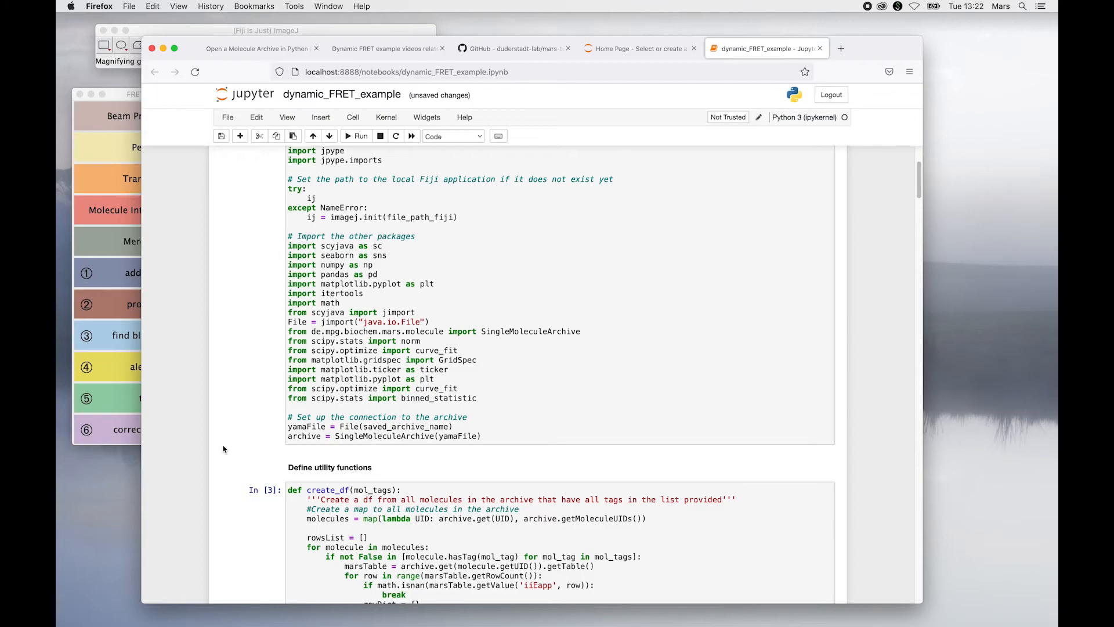
scroll(224, 448, down, 1)
scroll(201, 430, down, 6)
scroll(201, 430, up, 2)
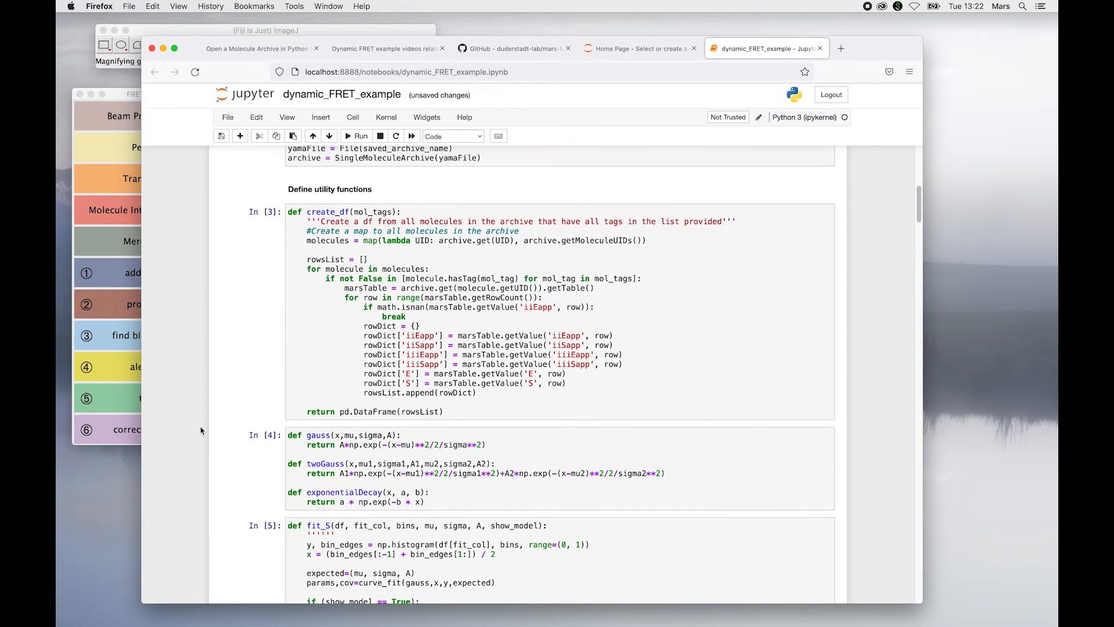
scroll(201, 427, up, 4)
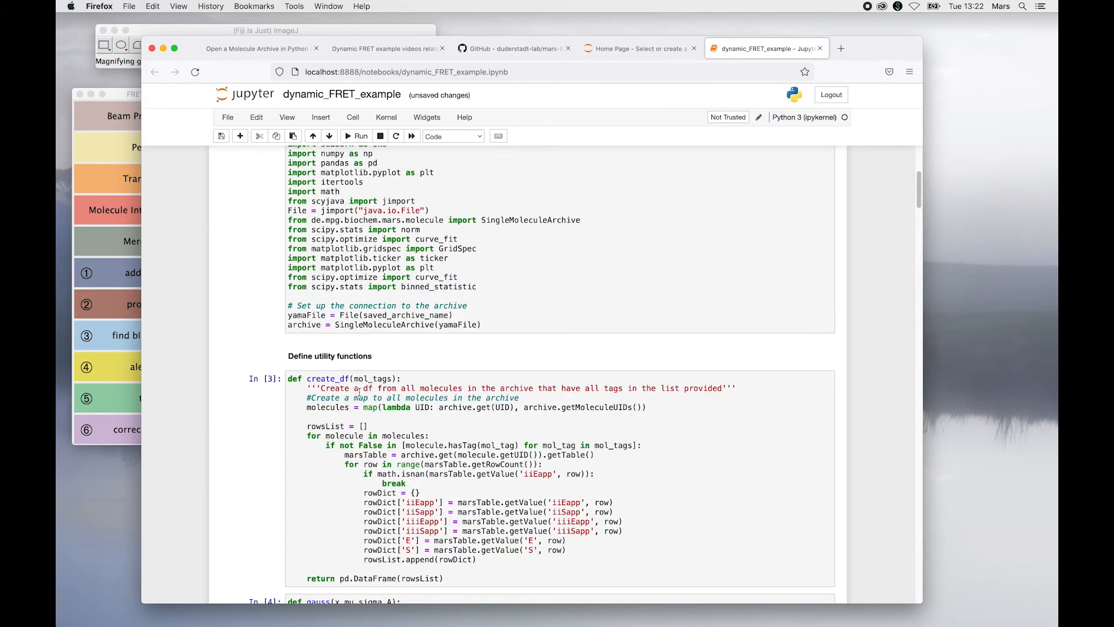
scroll(204, 362, down, 15)
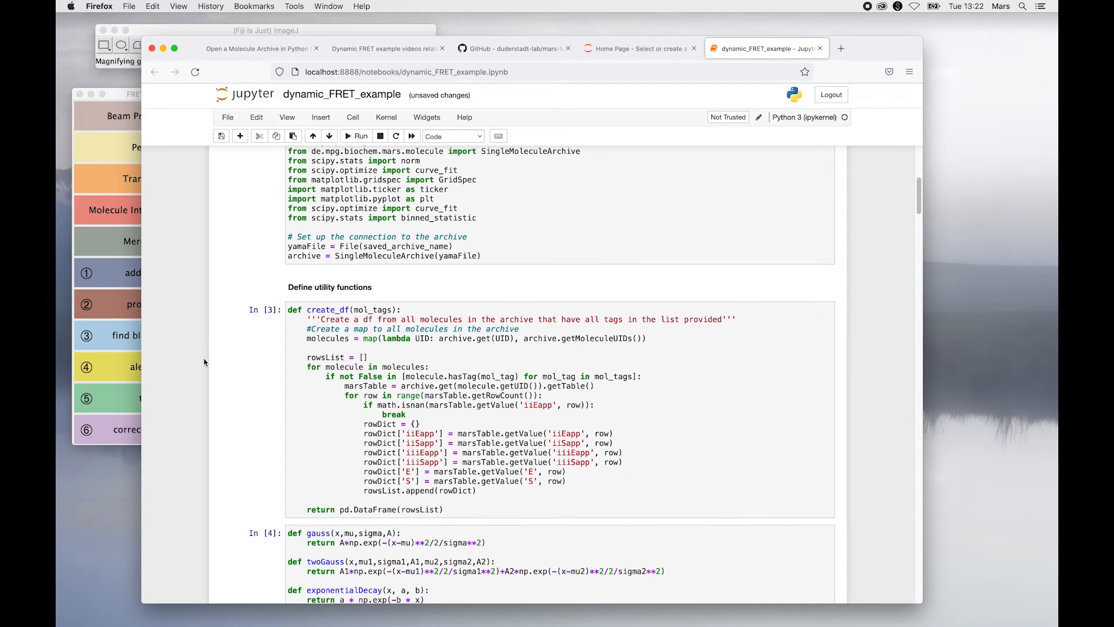
scroll(203, 362, up, 2)
scroll(204, 362, down, 3)
scroll(204, 362, up, 1)
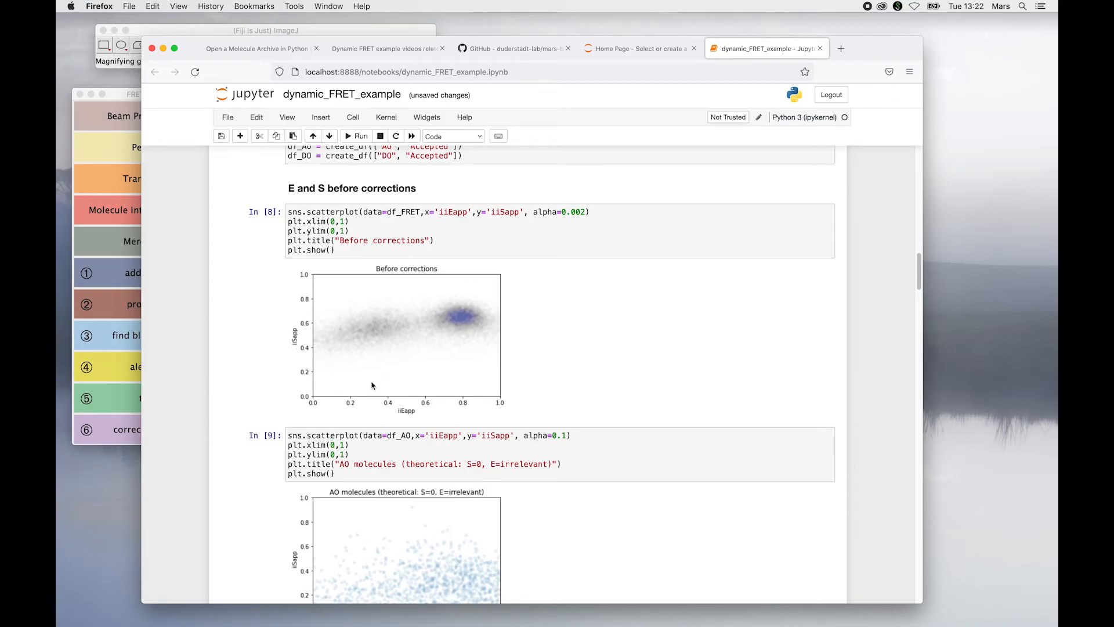
- Examine the E and S scatter plots before and after corrections and the High E State duration histogram
scroll(158, 387, down, 10)
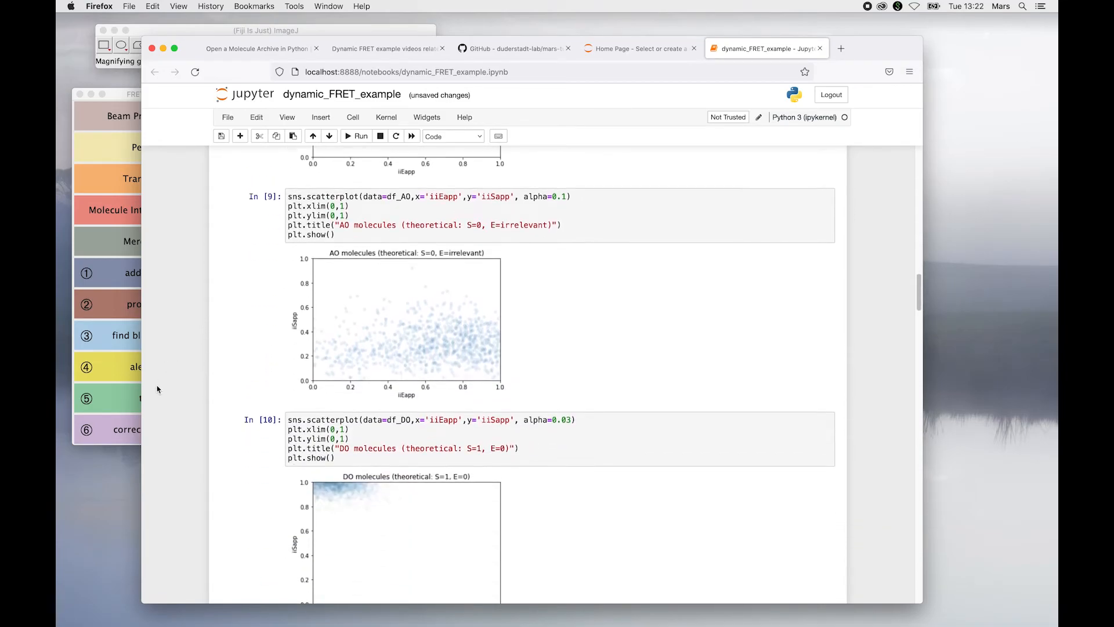
scroll(158, 389, down, 20)
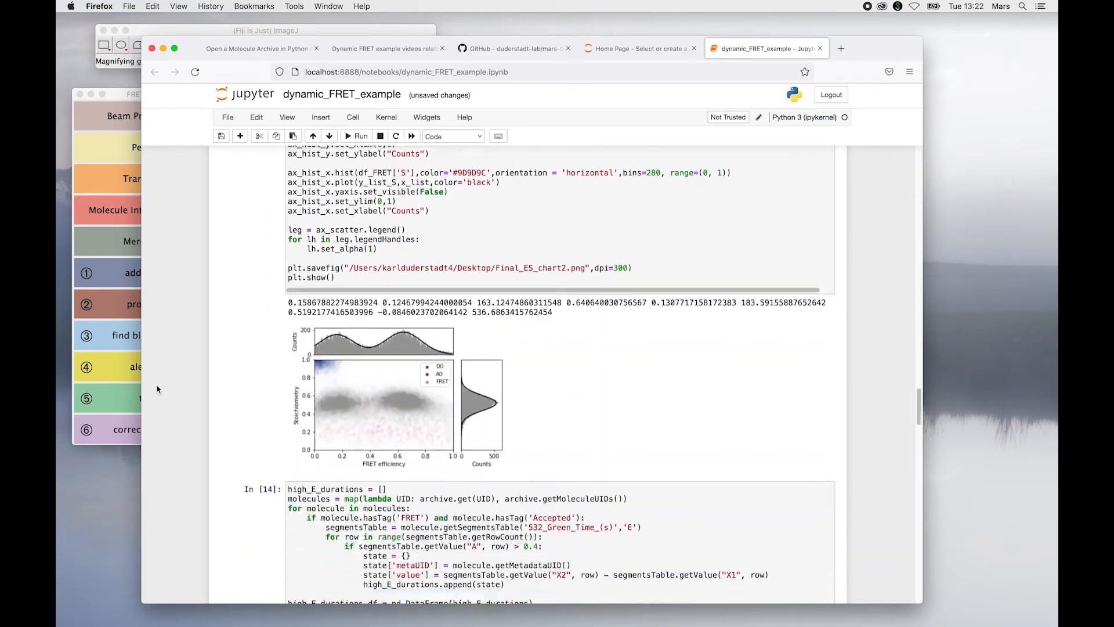
scroll(157, 389, up, 1)
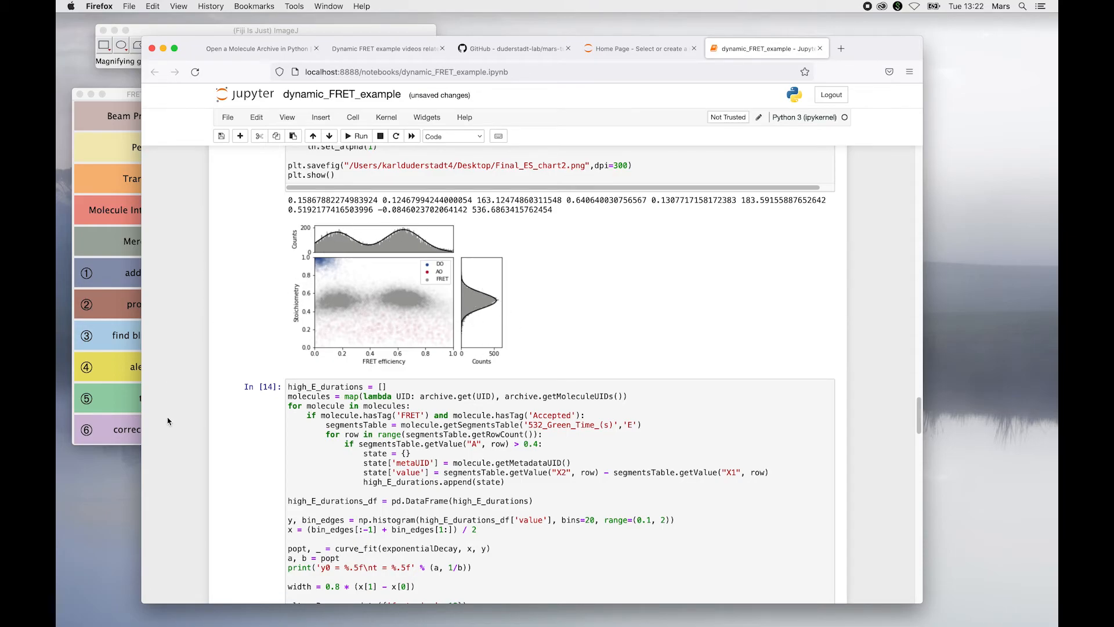
scroll(168, 421, down, 15)
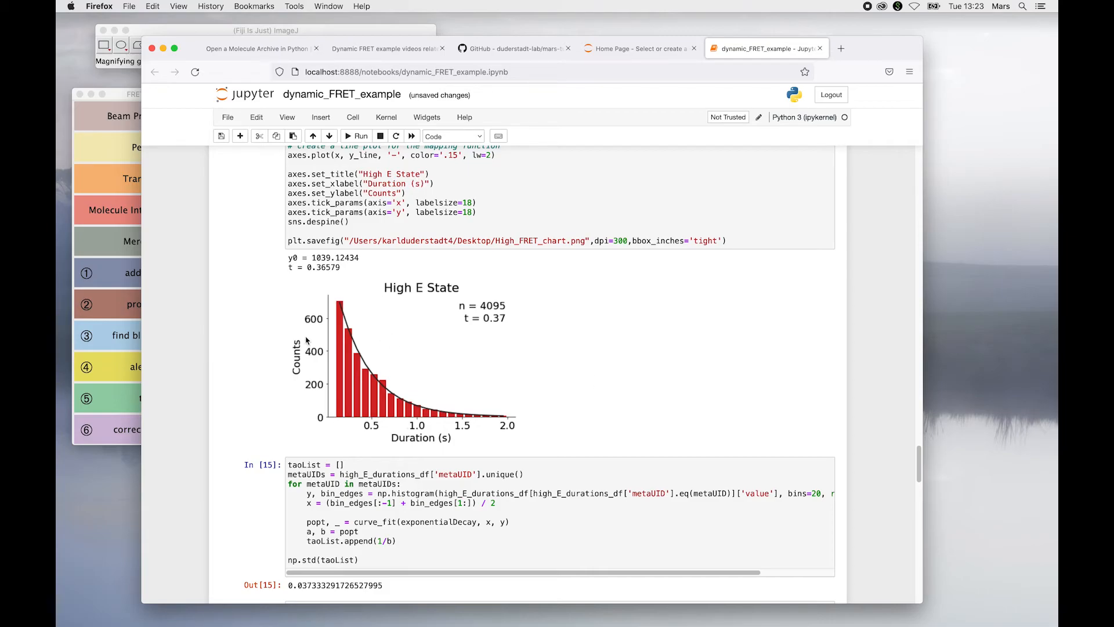
- Inspect the holliday junction switching example traces and their plotting code at the end of the notebook
scroll(157, 417, down, 3)
scroll(156, 417, down, 20)
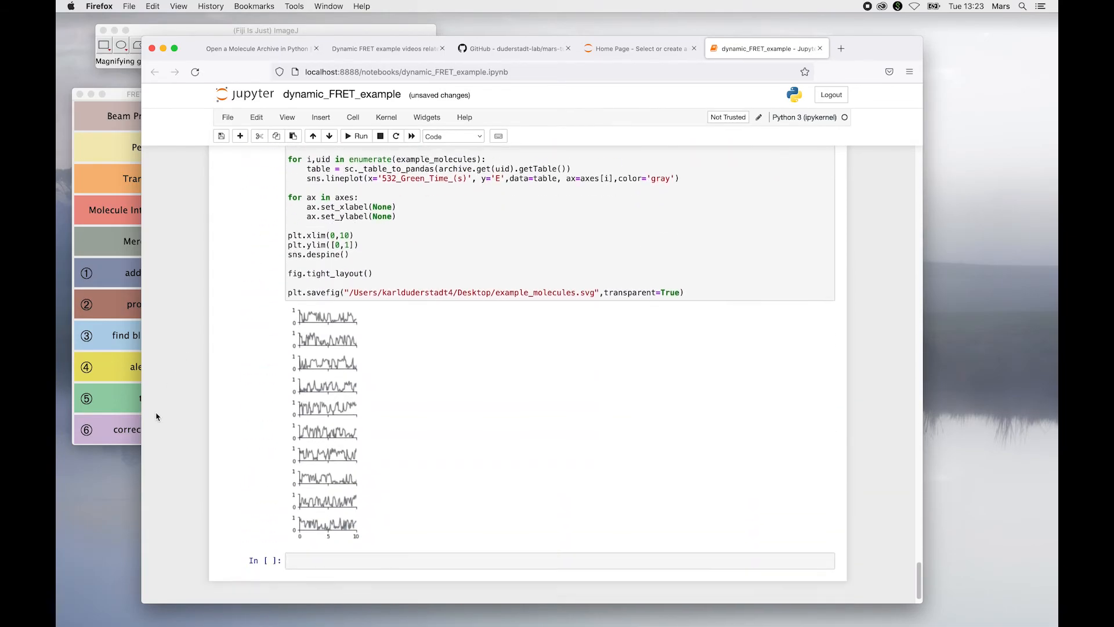
scroll(227, 306, up, 5)
scroll(418, 405, down, 4)
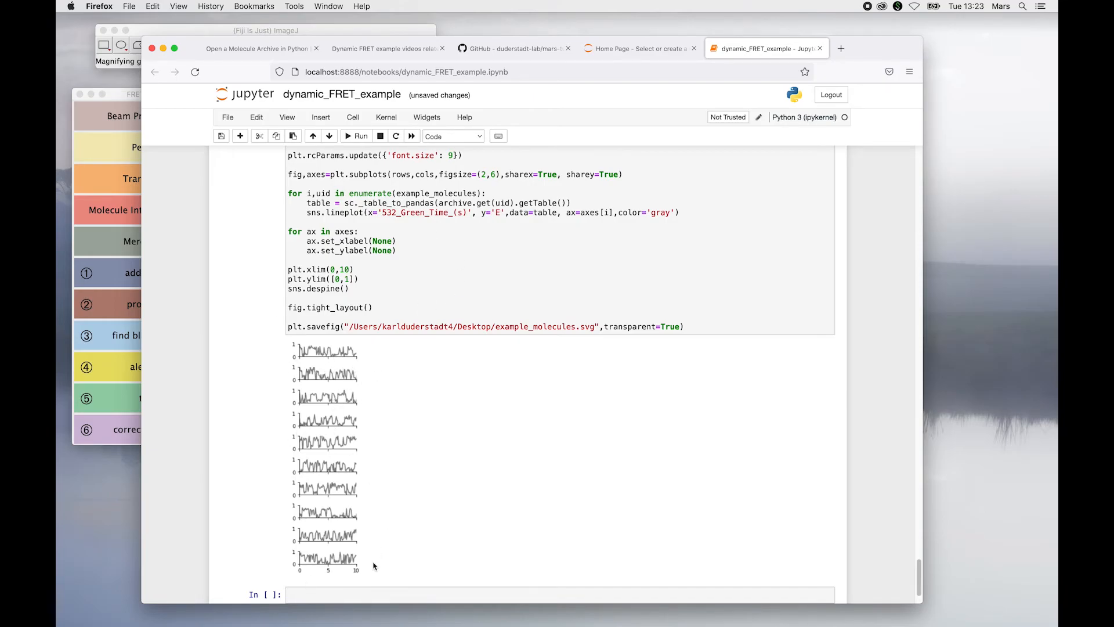
scroll(366, 539, up, 4)
scroll(361, 510, down, 3)
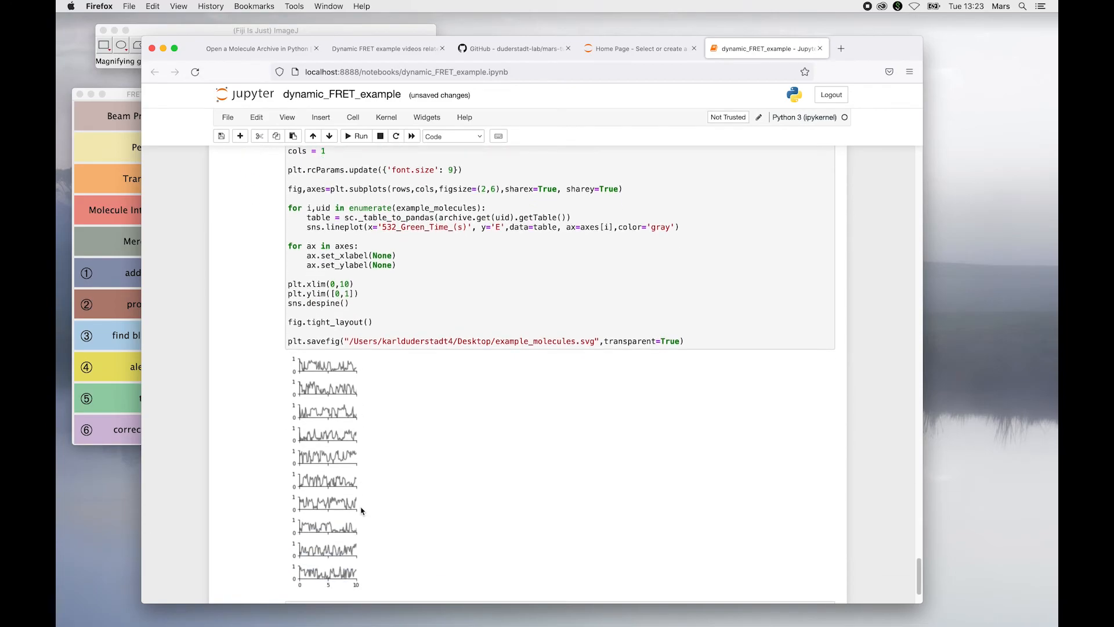
scroll(361, 509, down, 1)
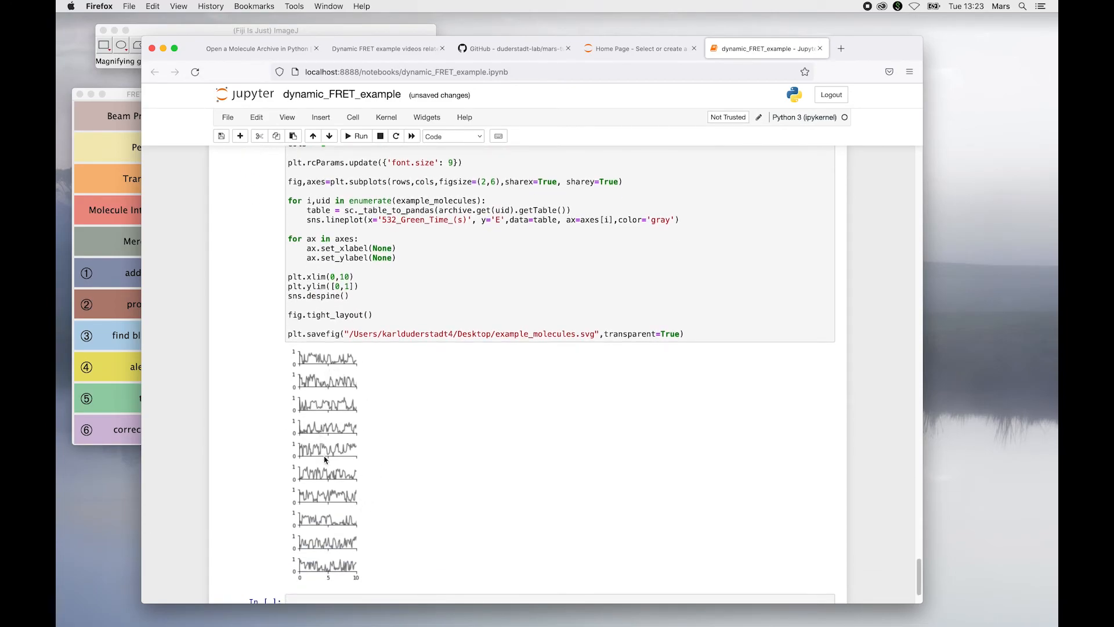
scroll(478, 427, up, 5)
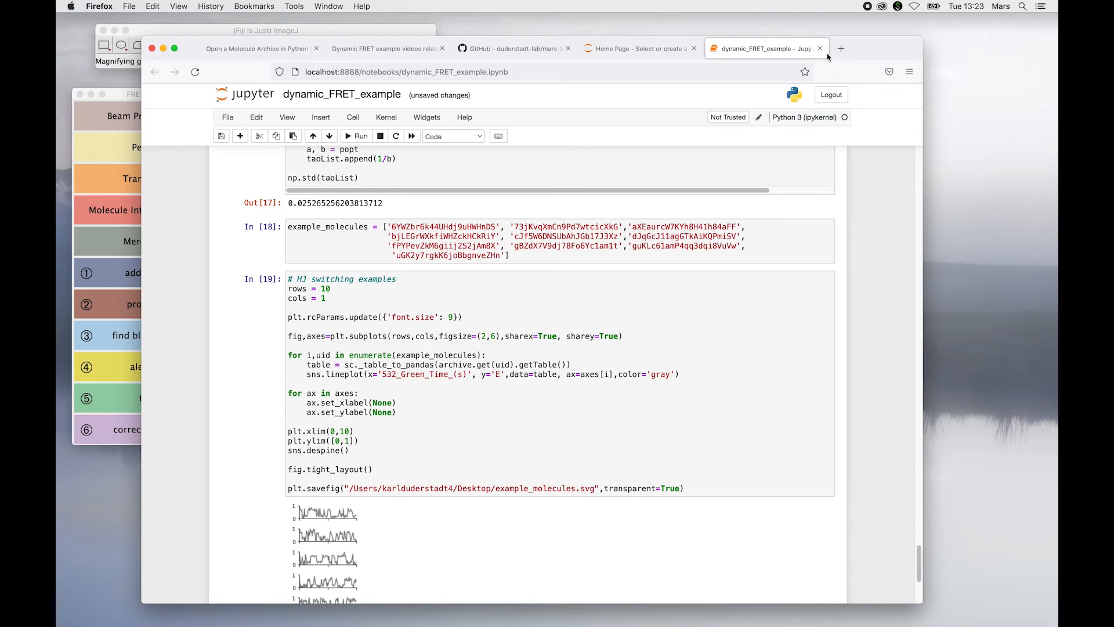
- Open dynamic_FRET_validation_report.ipynb from the Jupyter file list and check its Fiji and archive paths
click(631, 48)
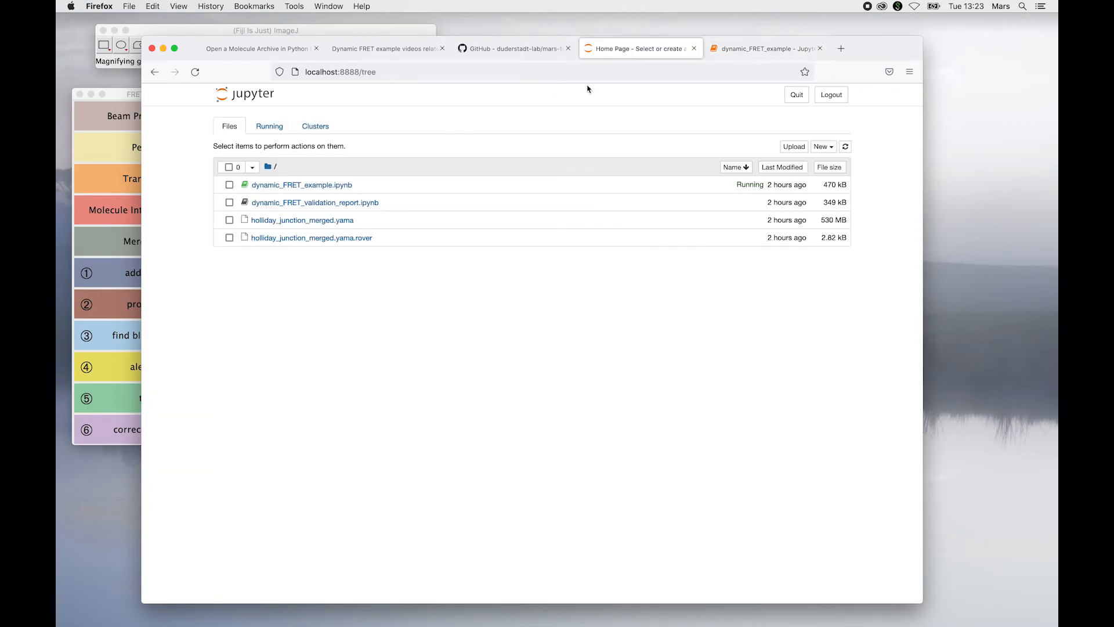
click(311, 206)
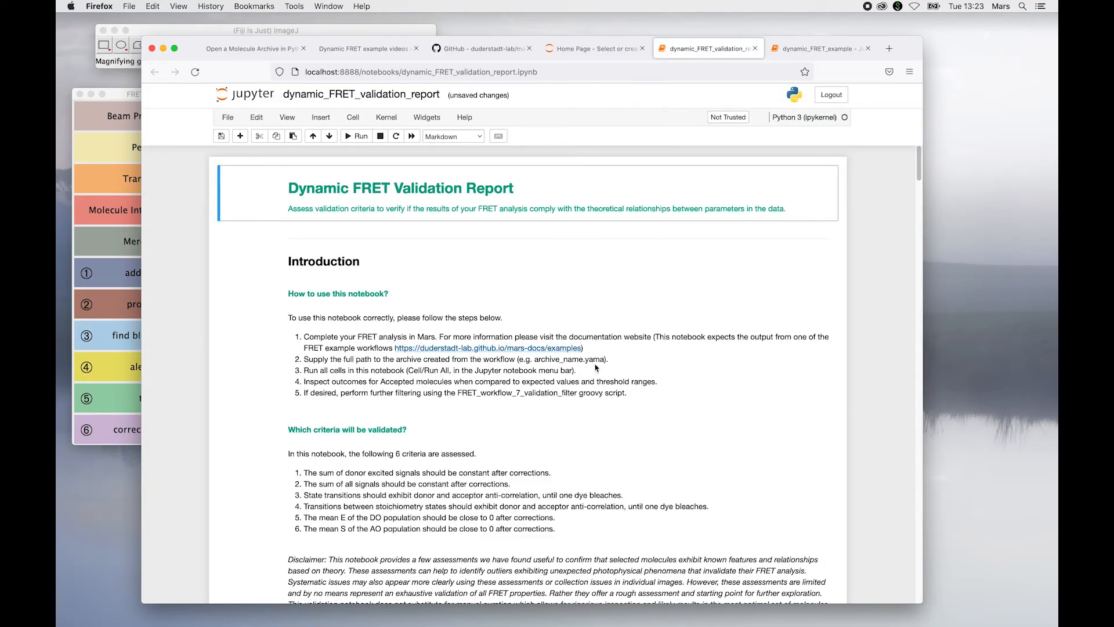
scroll(596, 367, down, 5)
scroll(596, 367, down, 1)
scroll(580, 364, right, 5)
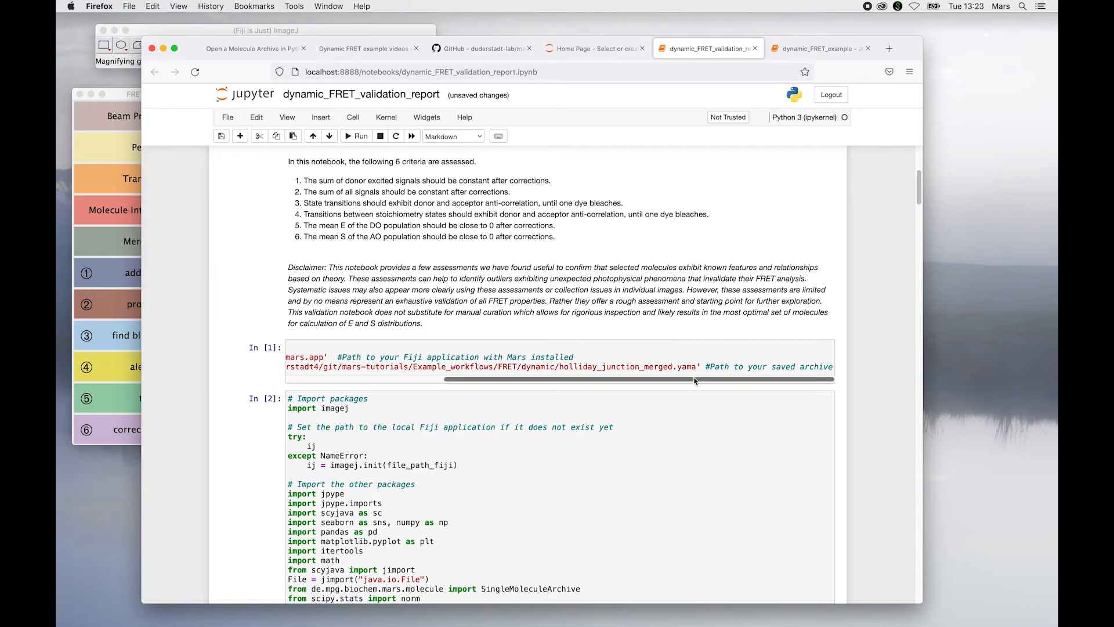
scroll(610, 369, left, 5)
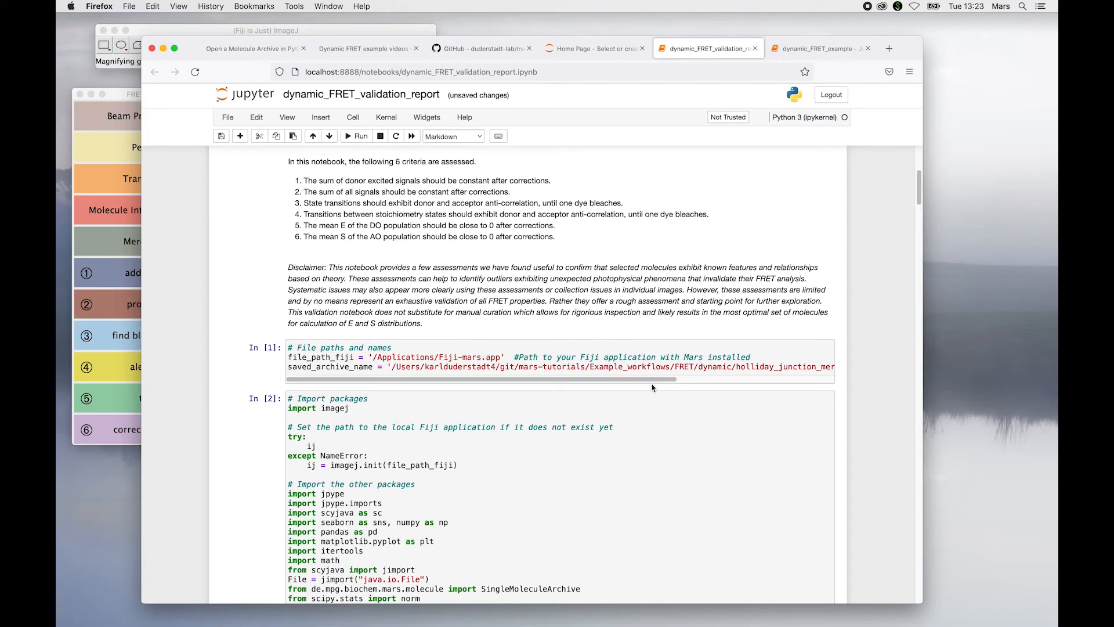
- Review the validation report's package imports and general functions, including create_molecule_parameter_df and the histogram plotting helpers
scroll(772, 354, down, 5)
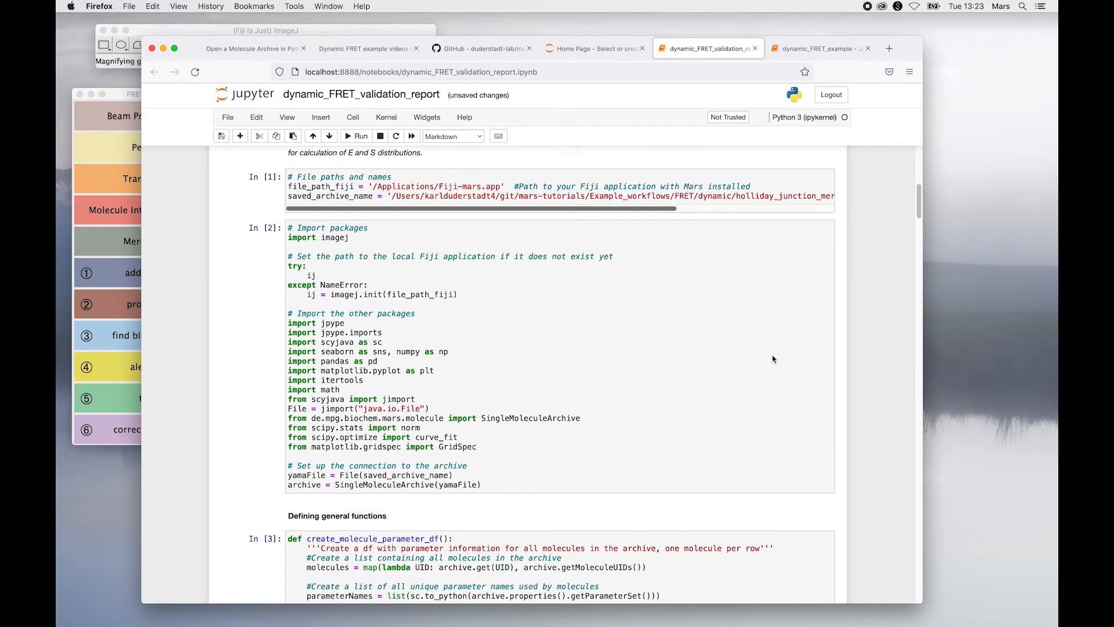
scroll(354, 322, up, 1)
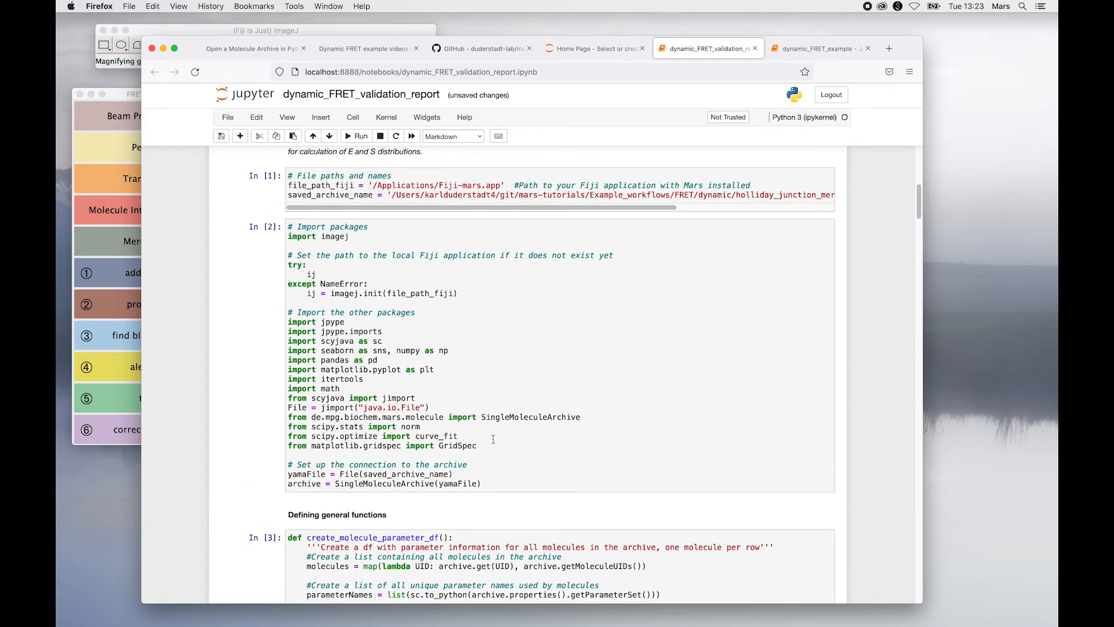
scroll(493, 440, down, 9)
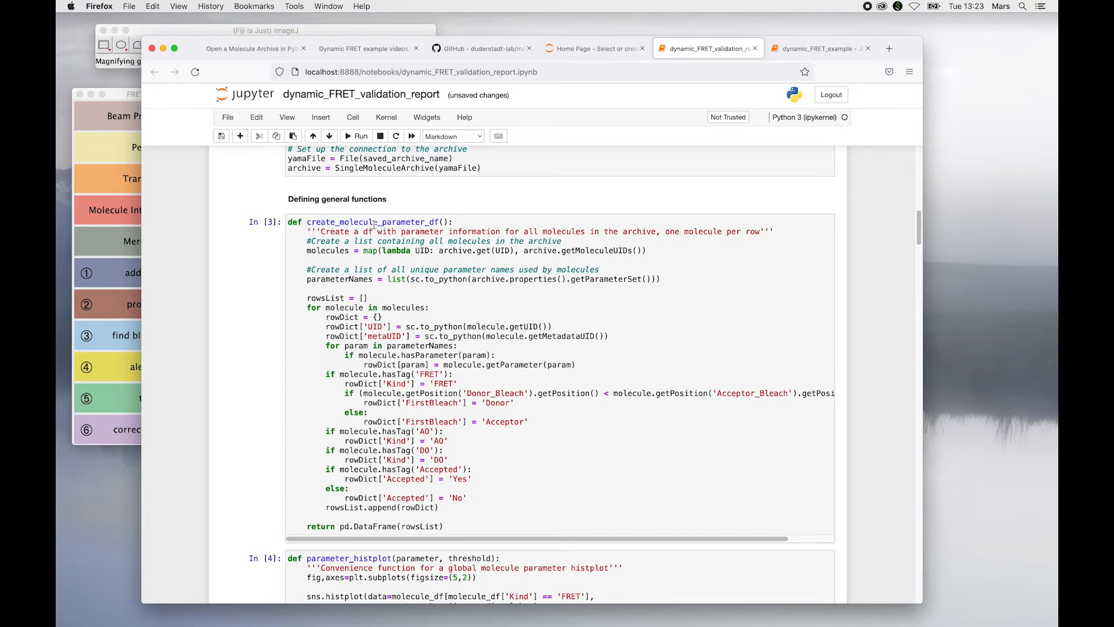
scroll(510, 275, down, 9)
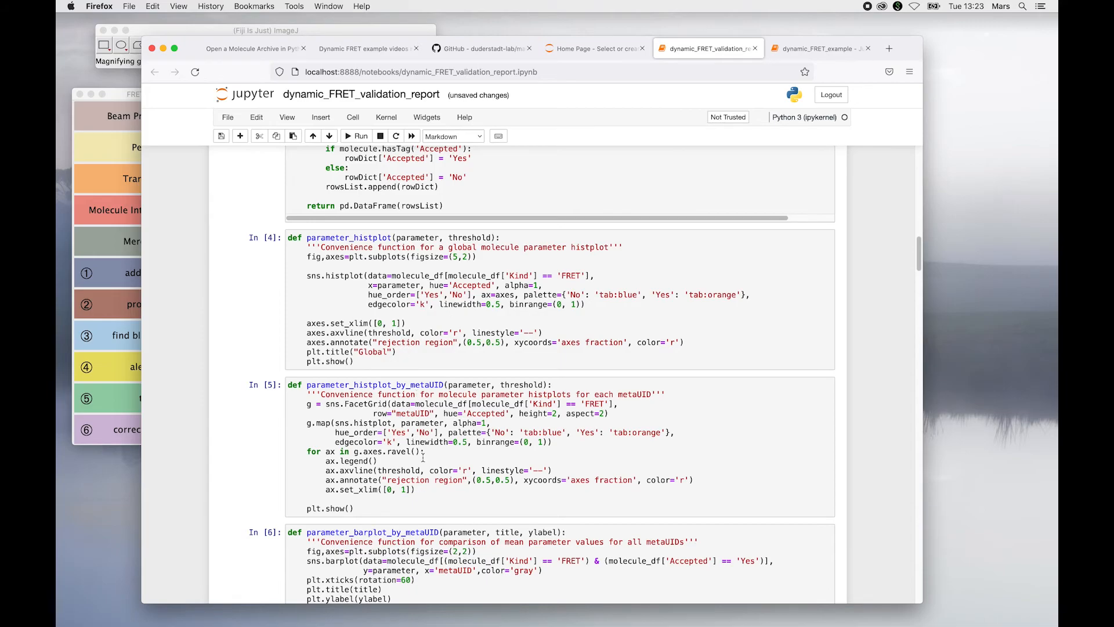
scroll(423, 458, down, 2)
- Examine the validation plots for donor excited signal sums, all signal sums, and donor and acceptor anticorrelation, including their rejection regions
scroll(379, 321, down, 20)
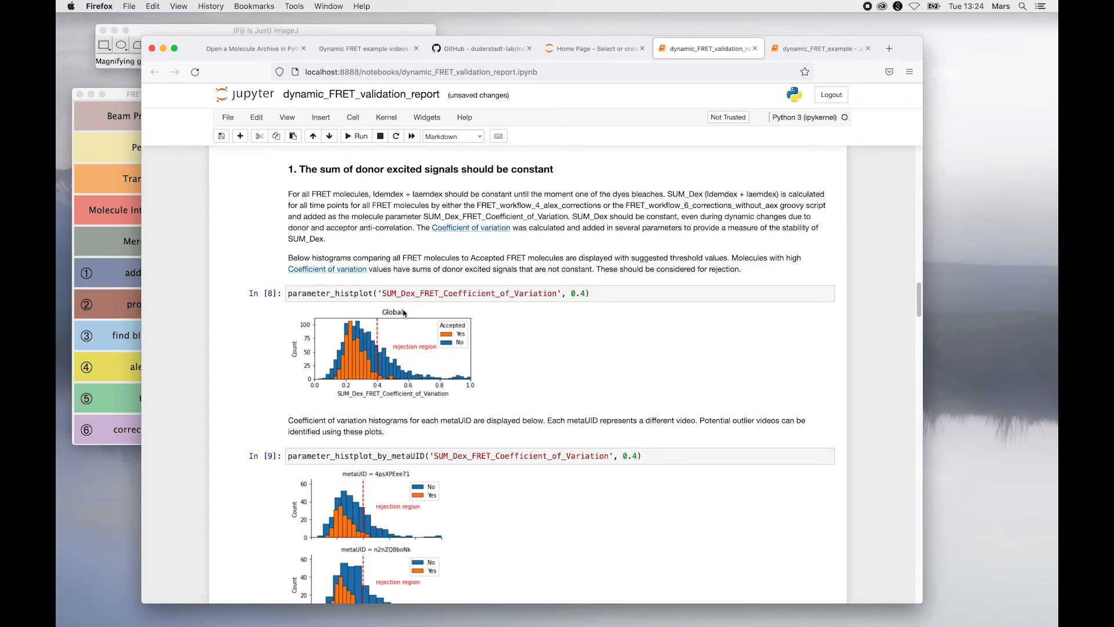
scroll(492, 397, down, 5)
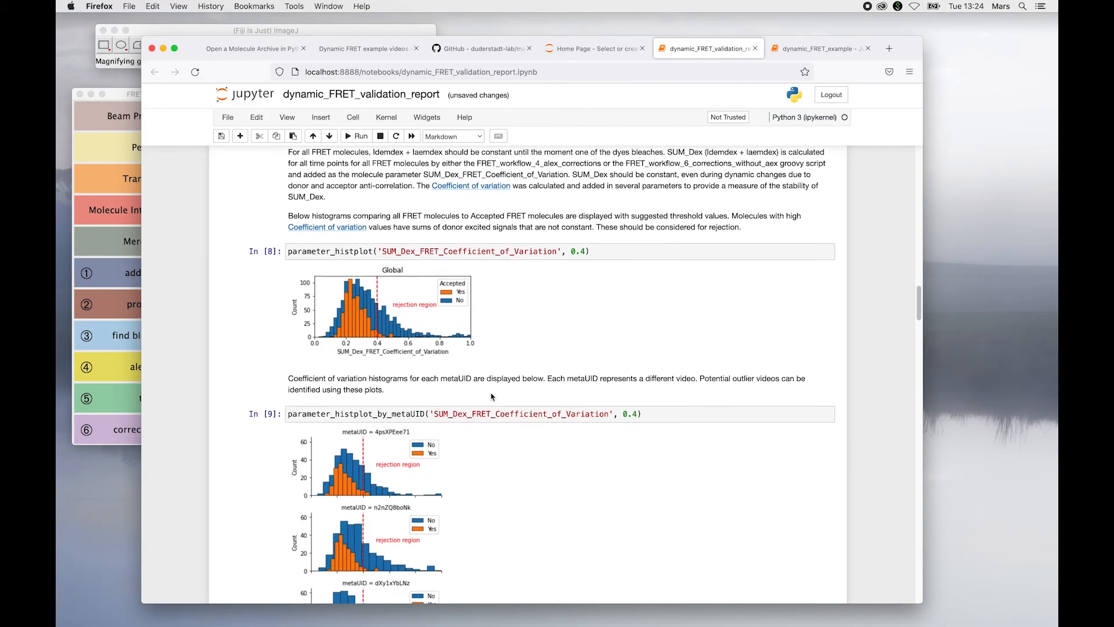
scroll(491, 397, down, 1)
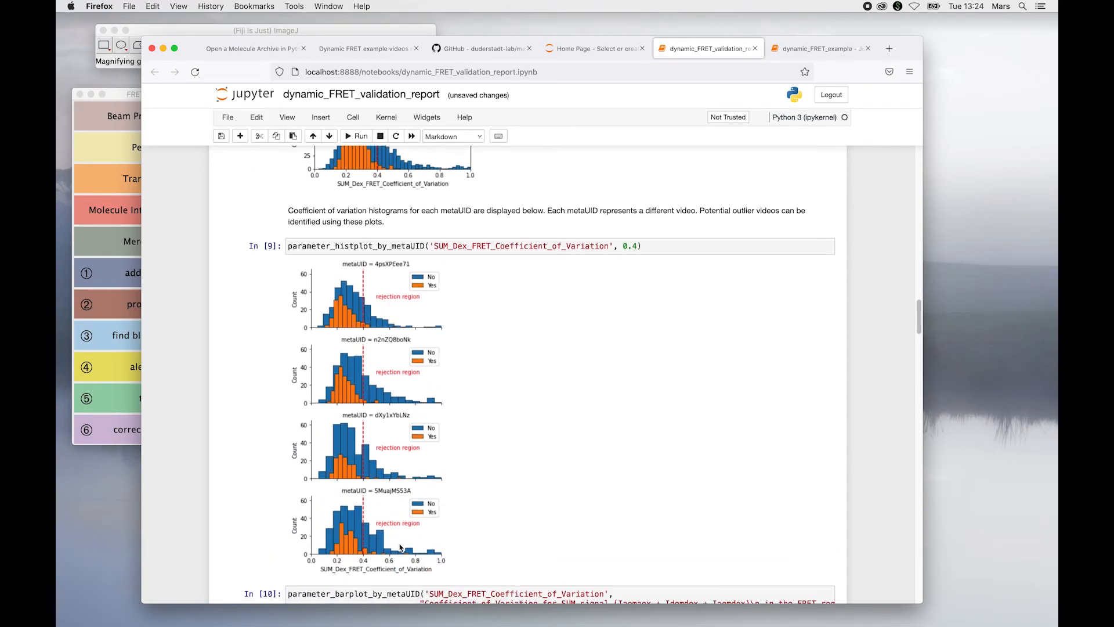
scroll(516, 517, down, 20)
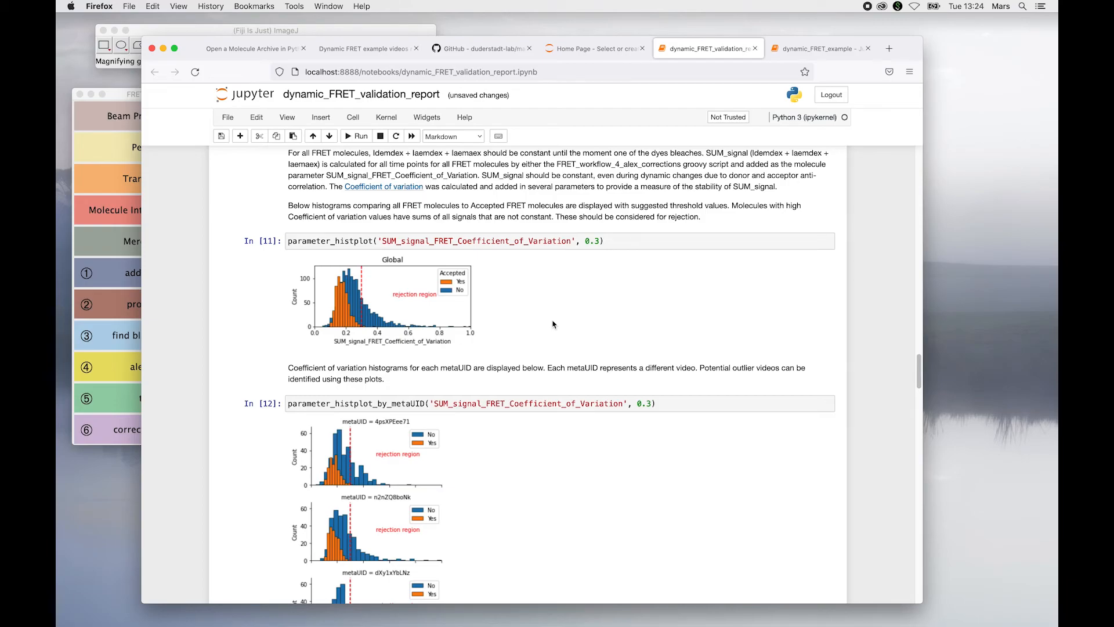
scroll(552, 323, down, 15)
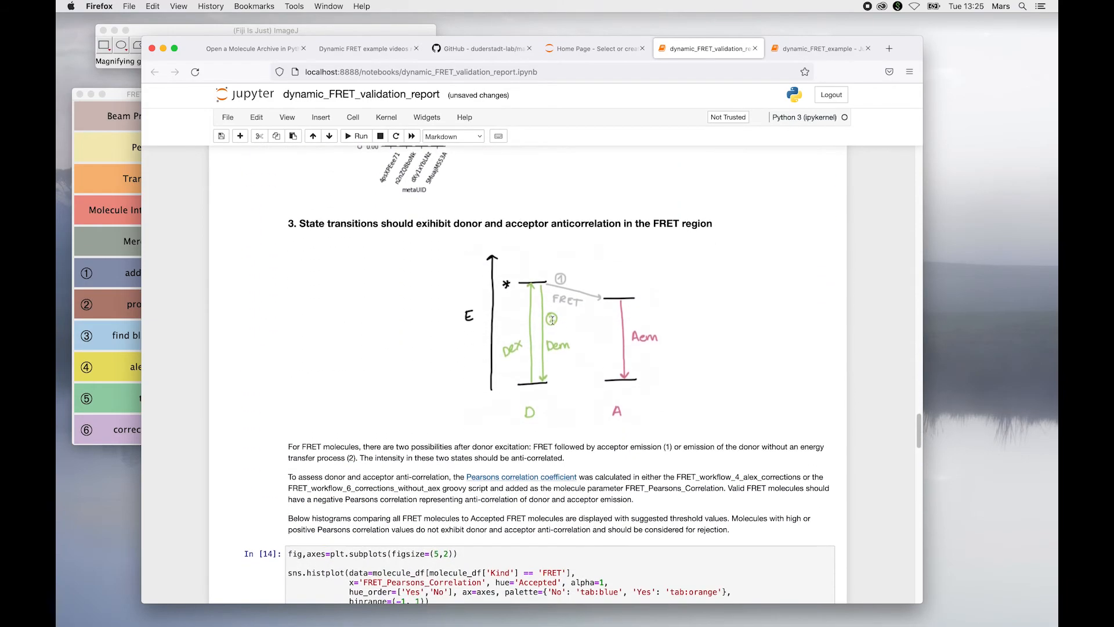
scroll(553, 324, down, 1)
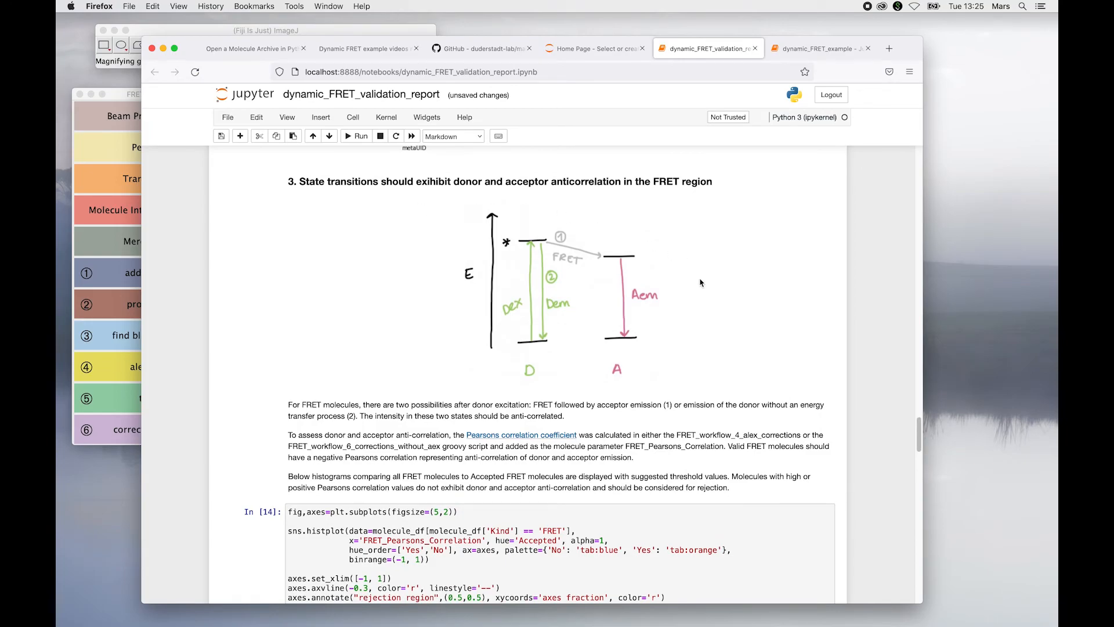
scroll(700, 282, down, 10)
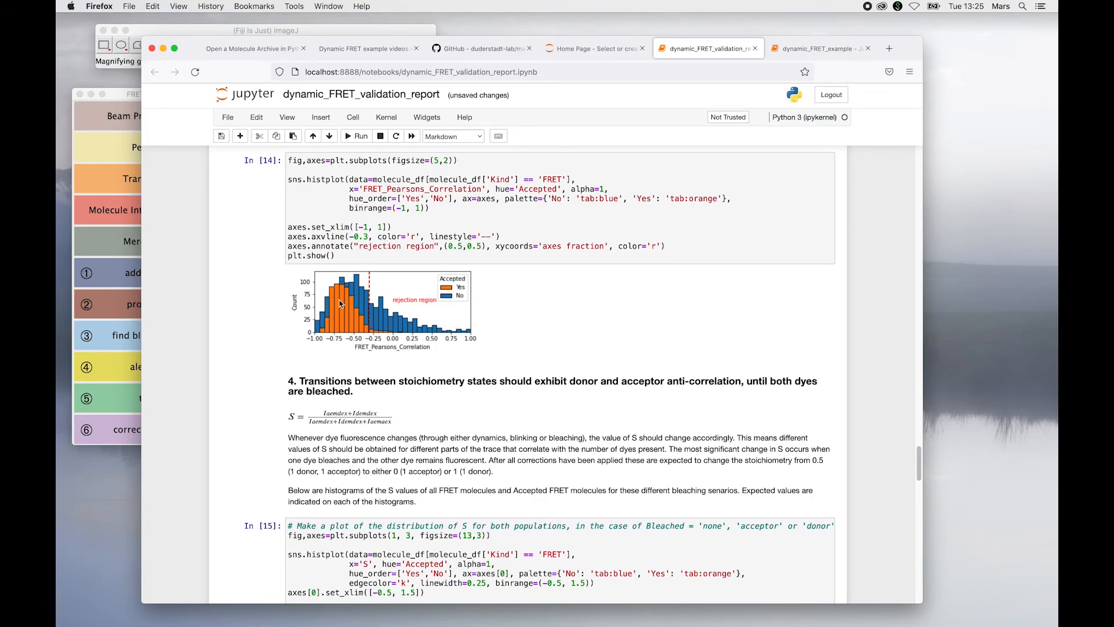
- Examine the validation report's stoichiometry histograms for FRET, After Donor Bleach and After Acceptor Bleach, plus the sections around them
scroll(439, 400, down, 1)
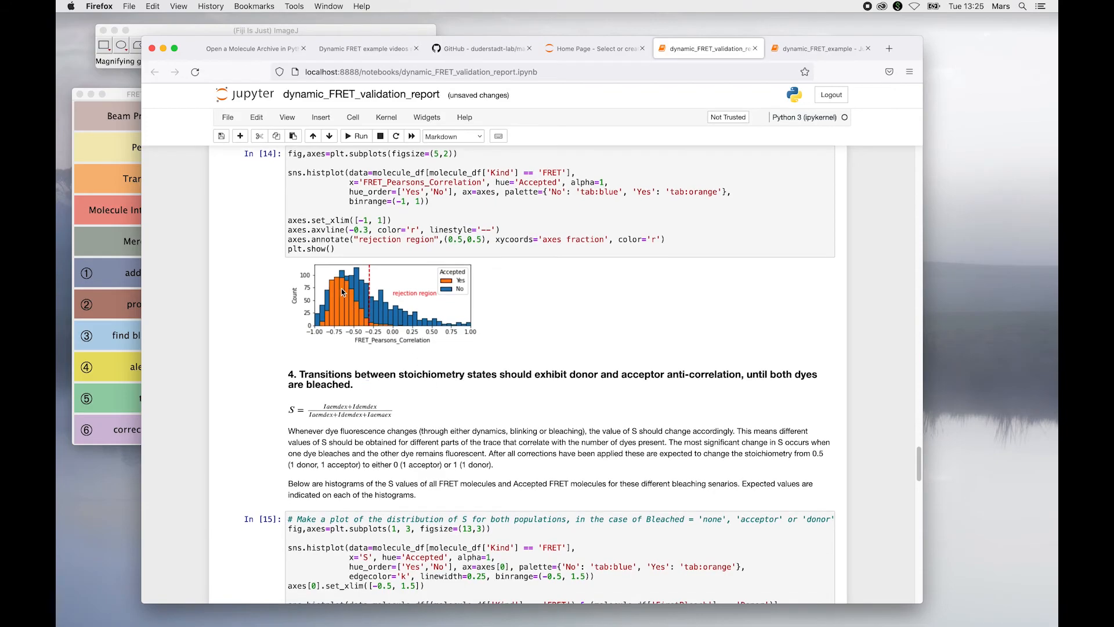
scroll(499, 418, down, 8)
scroll(512, 427, down, 2)
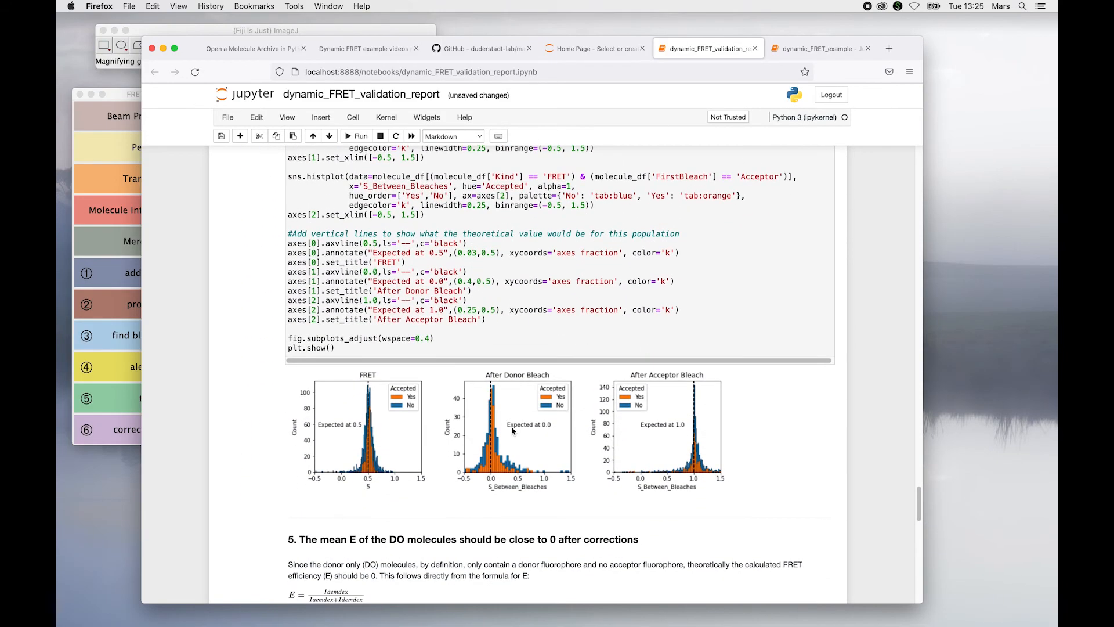
scroll(460, 408, down, 6)
scroll(460, 408, down, 2)
scroll(459, 400, up, 5)
scroll(459, 407, up, 15)
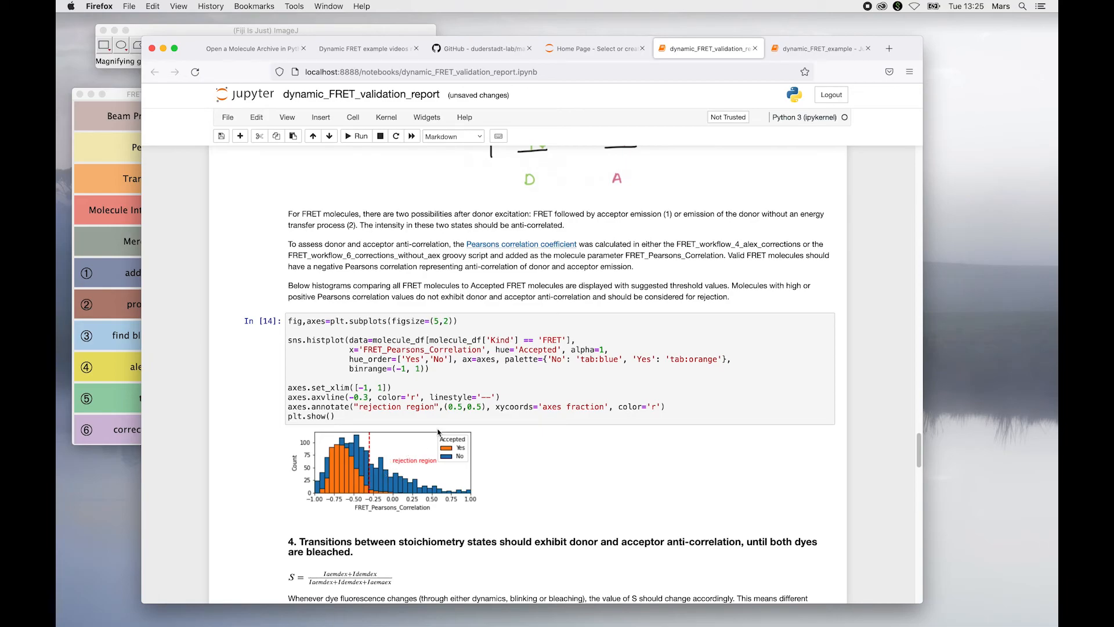
scroll(516, 351, up, 20)
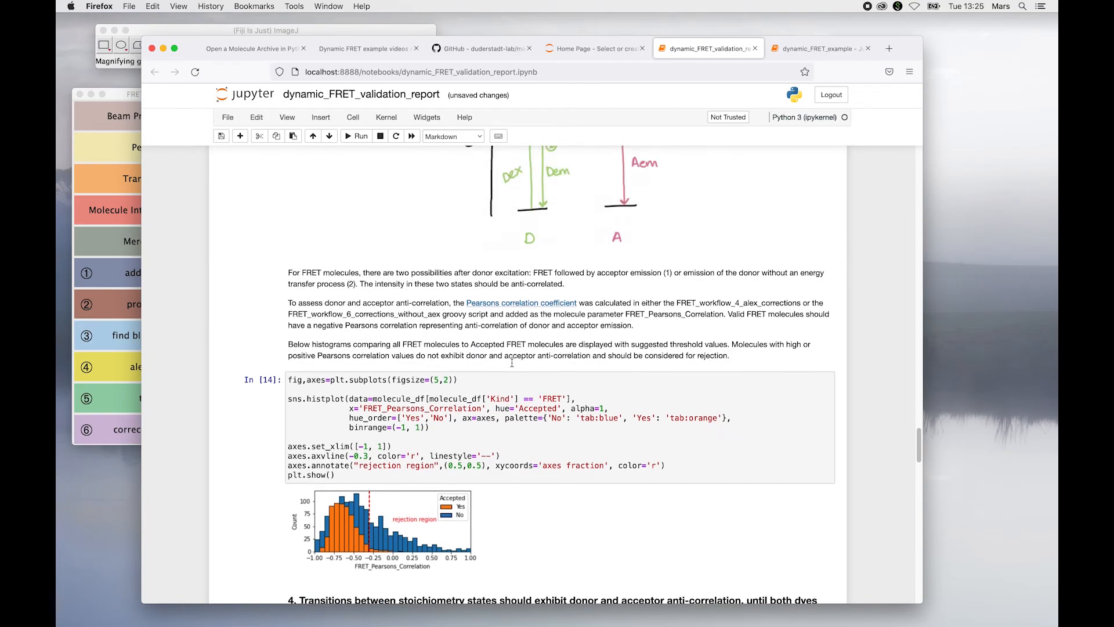
- Review the report's opening instructions and criteria, and highlight the script name FRET_workflow_7_validation_filter in the usage steps
scroll(512, 363, down, 5)
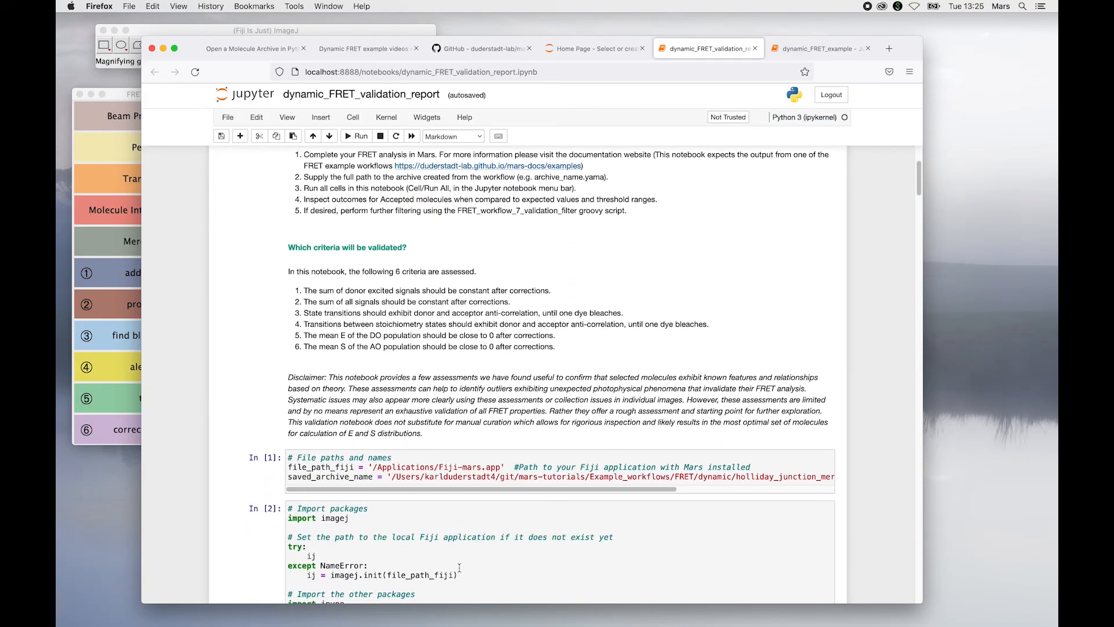
scroll(430, 528, down, 20)
scroll(463, 436, down, 7)
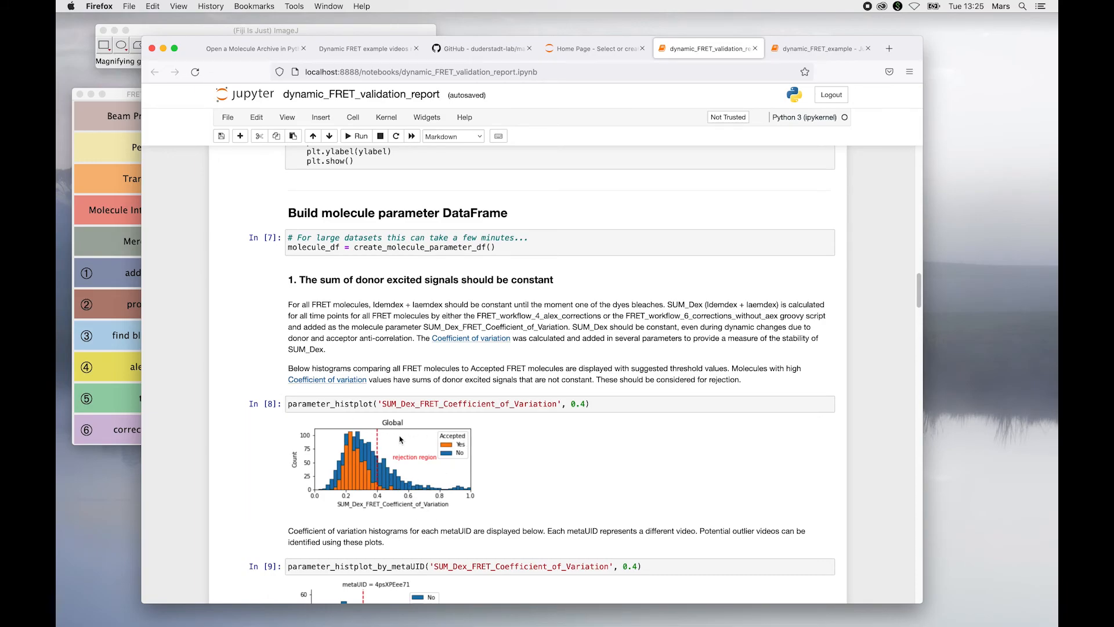
scroll(400, 439, up, 20)
scroll(322, 395, down, 3)
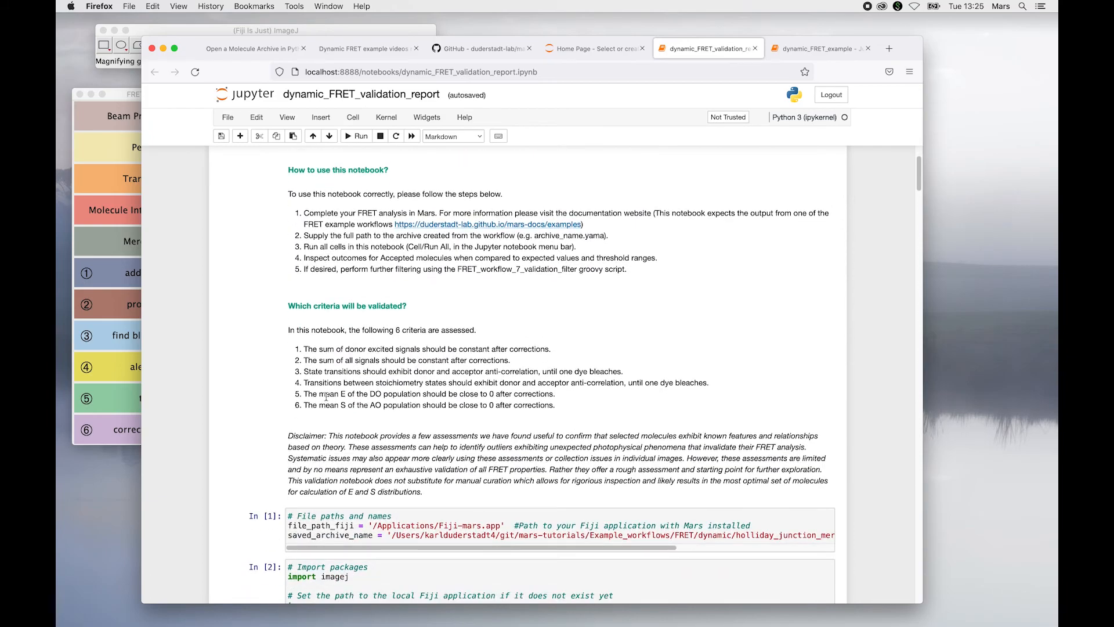
drag(460, 267, 580, 267)
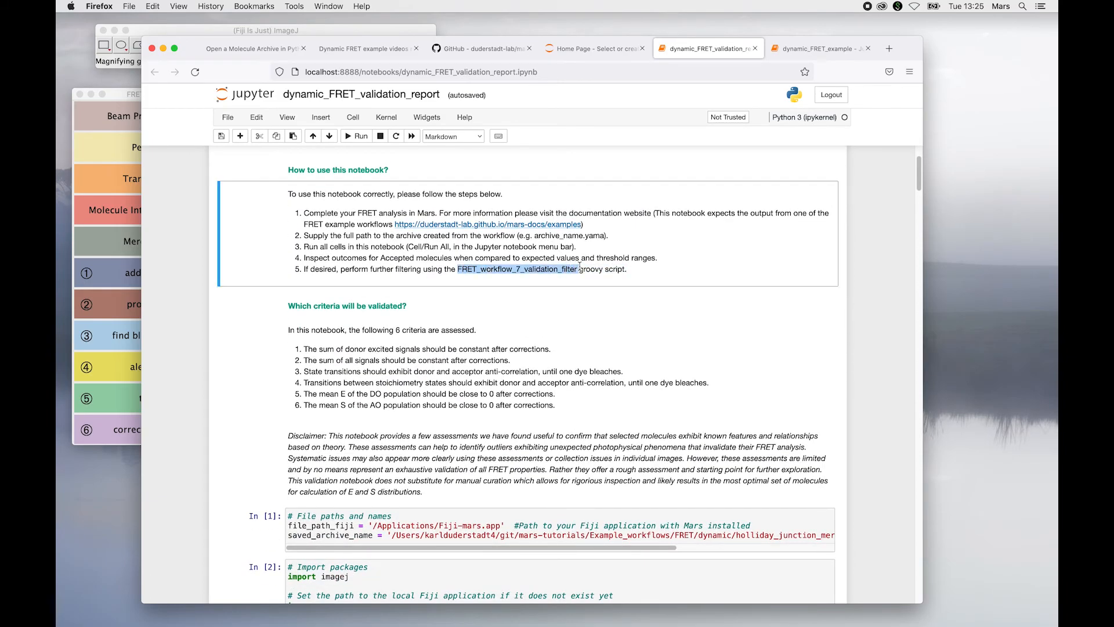
- Switch to Fiji, open the FRET workflow 7 validation filter, check its thresholds and tagging modes, and cancel it
drag(909, 49, 1057, 519)
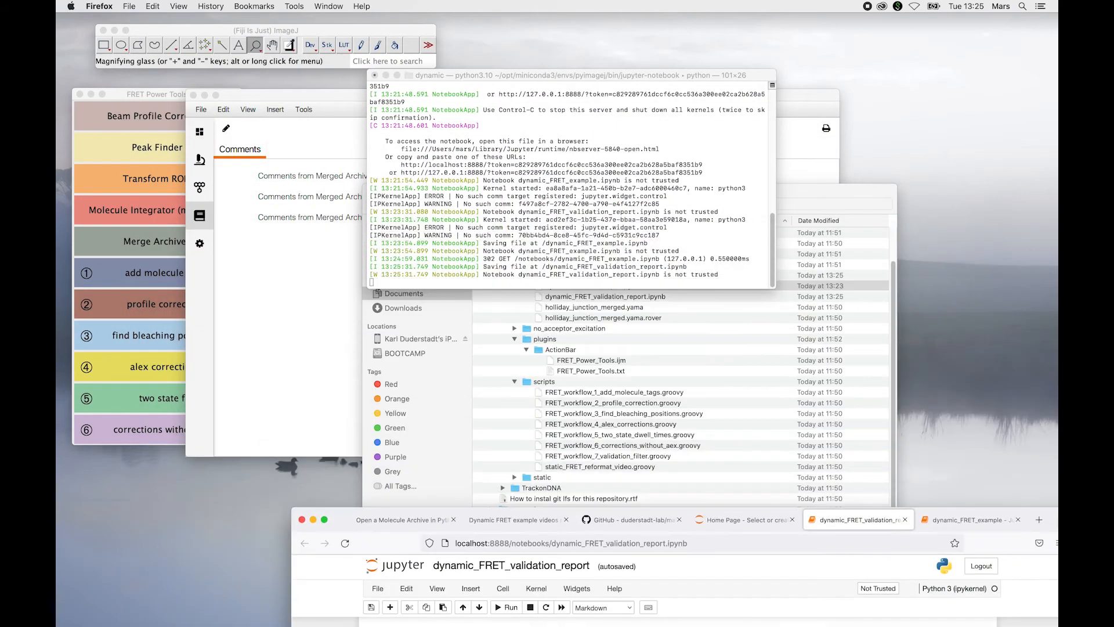
click(126, 102)
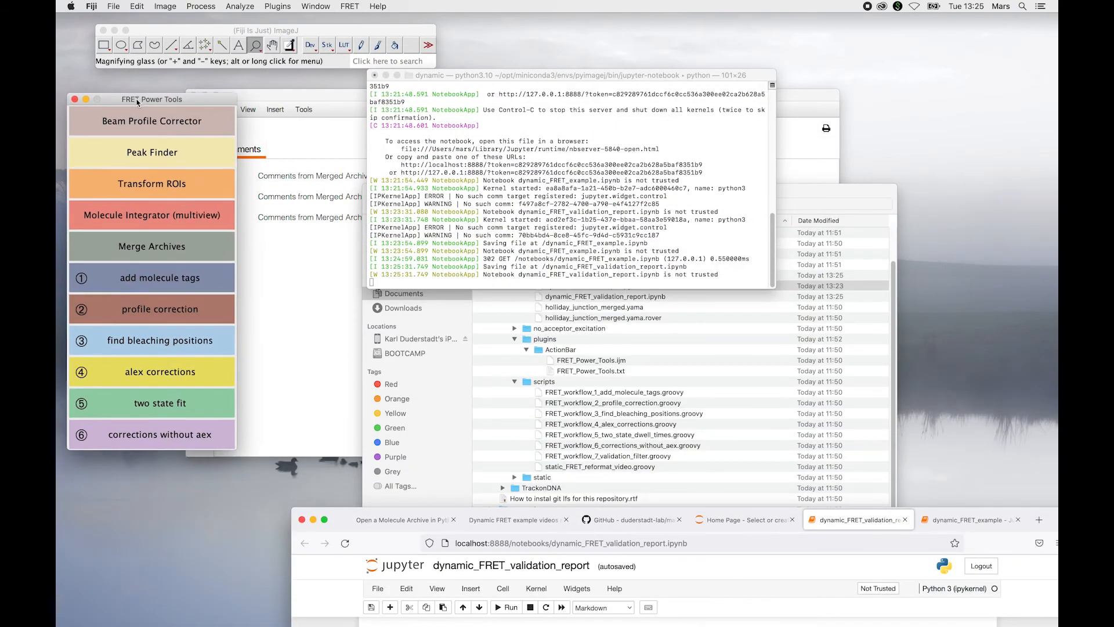
click(353, 6)
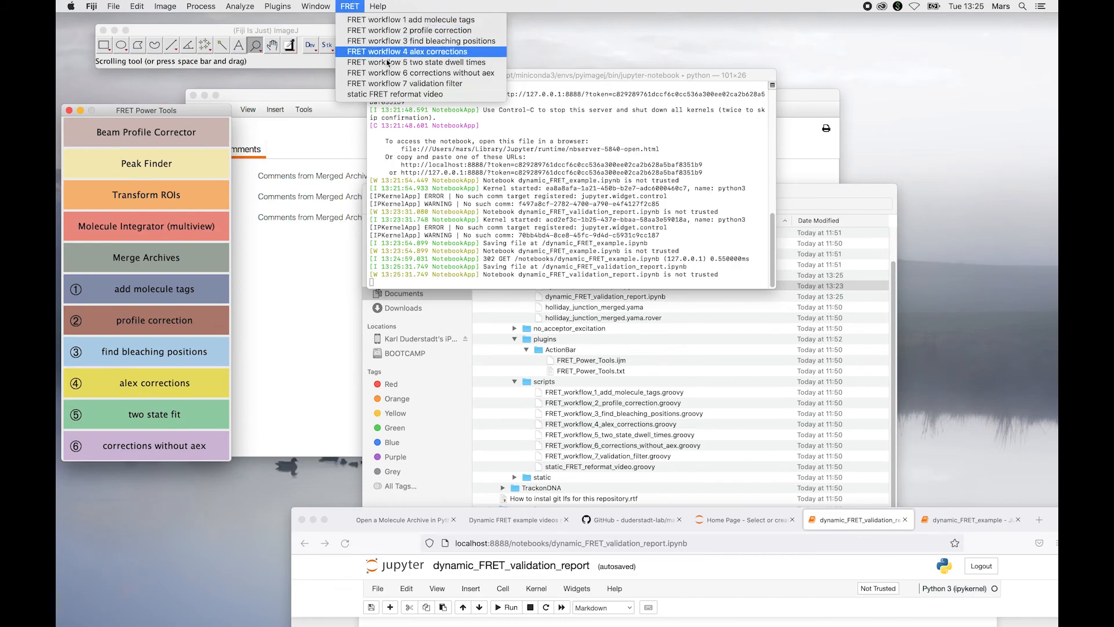
click(463, 87)
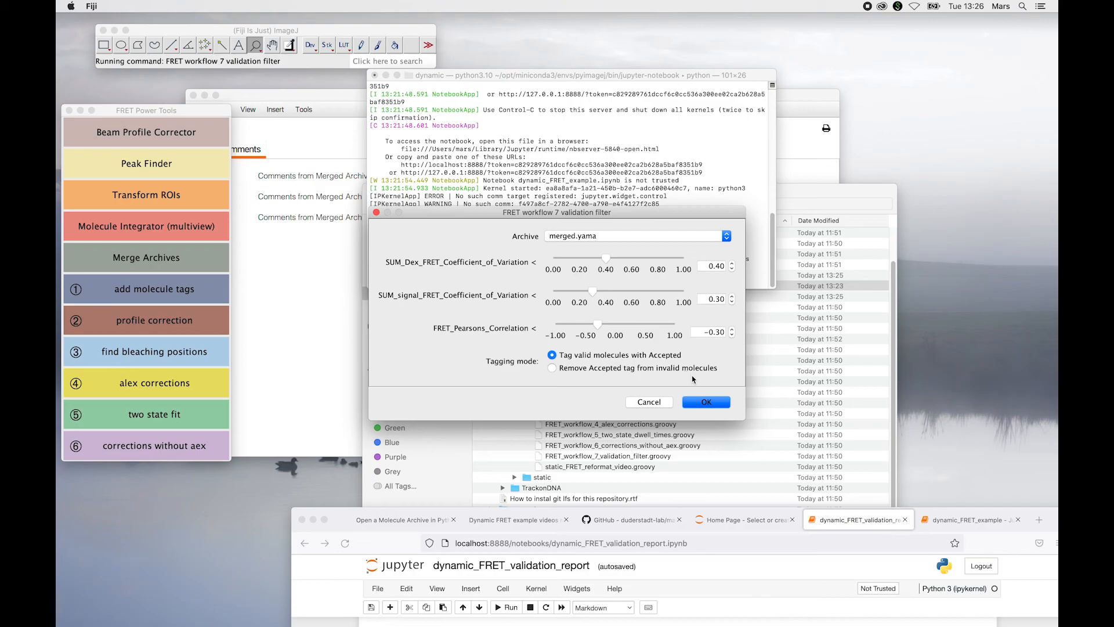
click(648, 401)
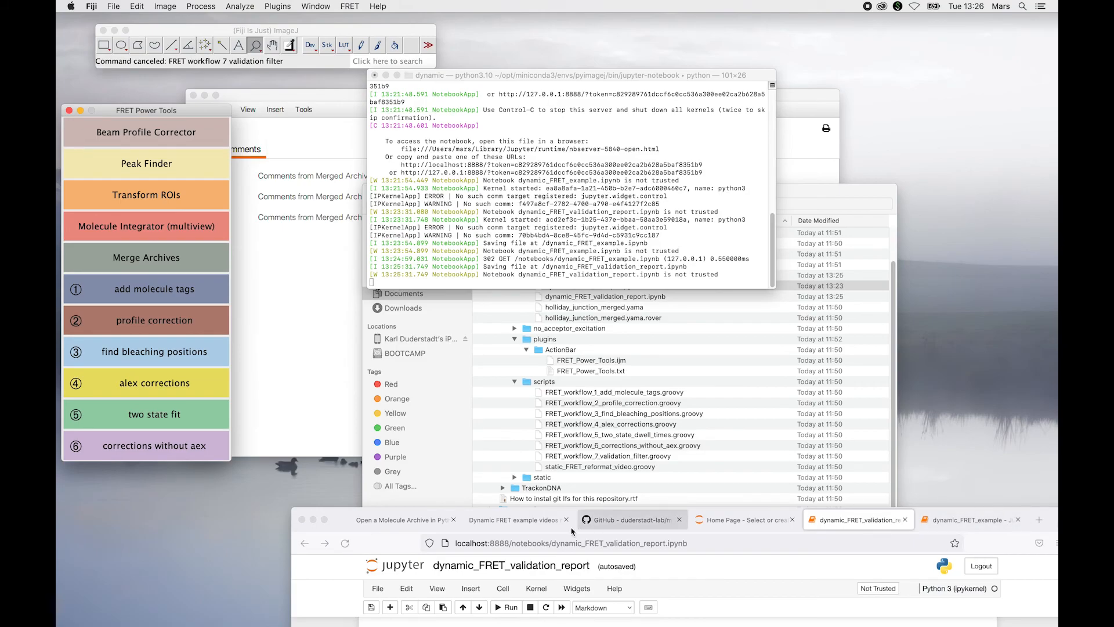
- Return to the validation report in Firefox and compare the donor excited and all-signal coefficient of variation plots with their rejection thresholds
drag(341, 523, 180, 28)
scroll(353, 293, down, 20)
scroll(353, 293, down, 5)
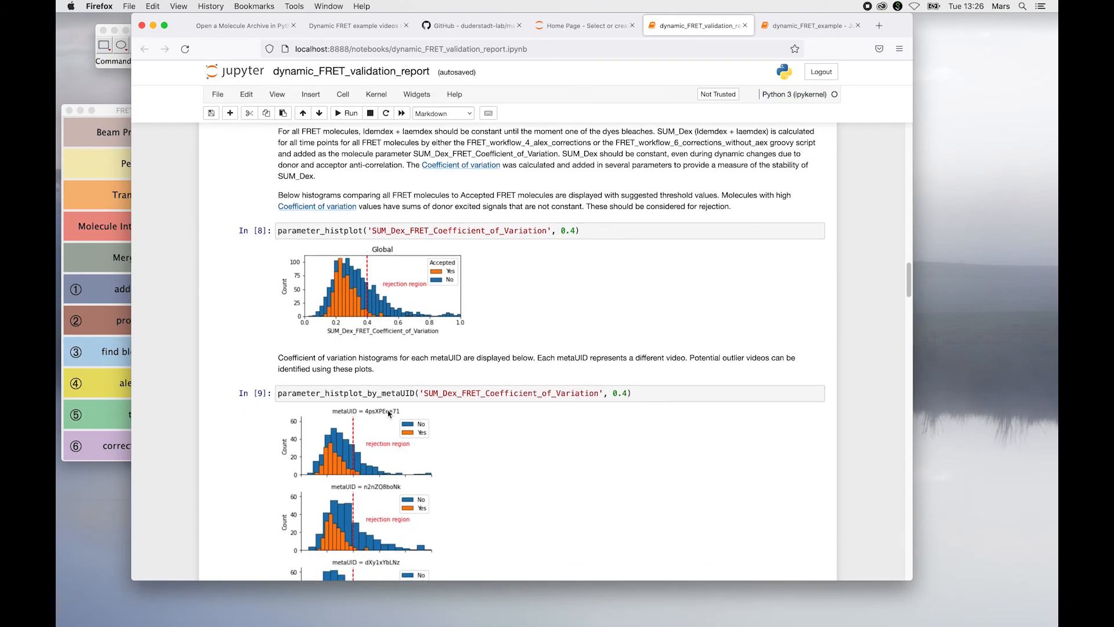
scroll(364, 411, down, 20)
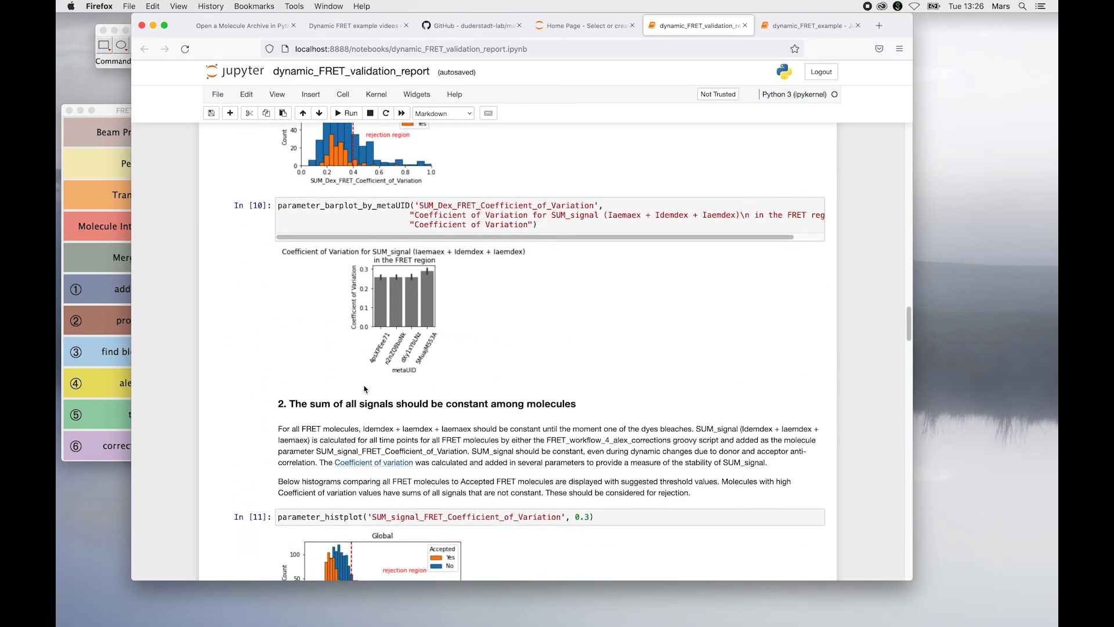
scroll(365, 331, up, 15)
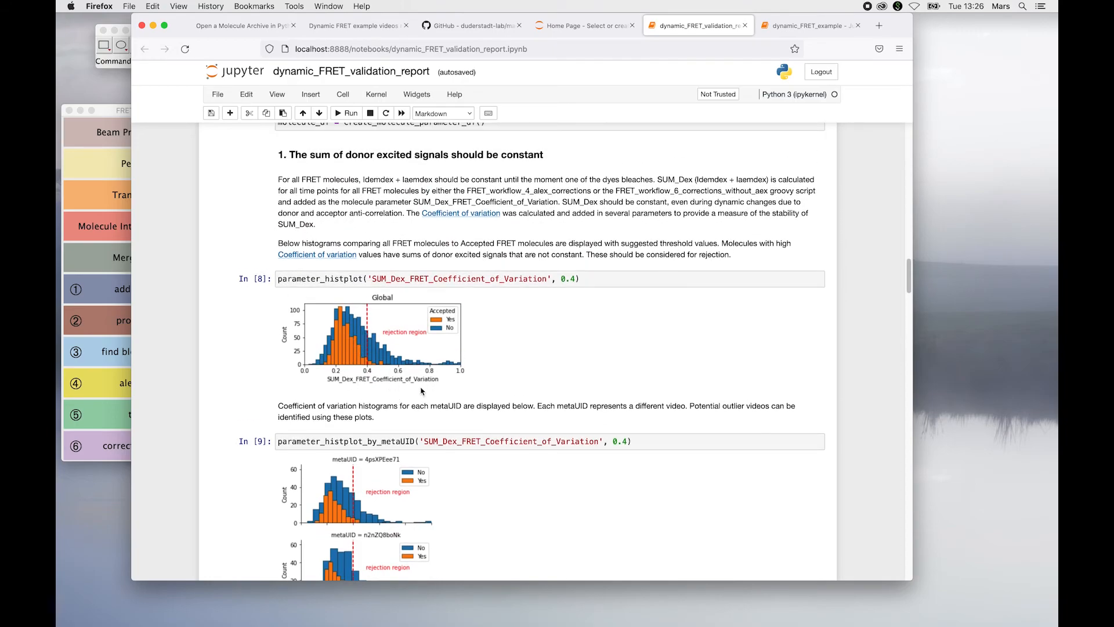
scroll(421, 391, down, 15)
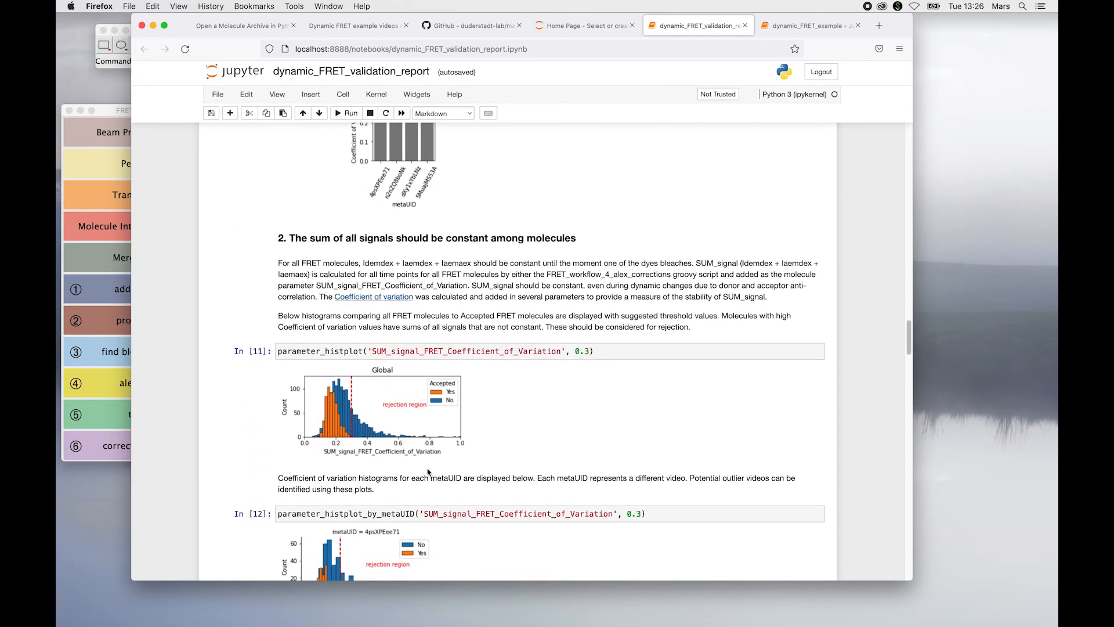
scroll(429, 472, down, 15)
scroll(429, 472, up, 20)
scroll(427, 472, up, 20)
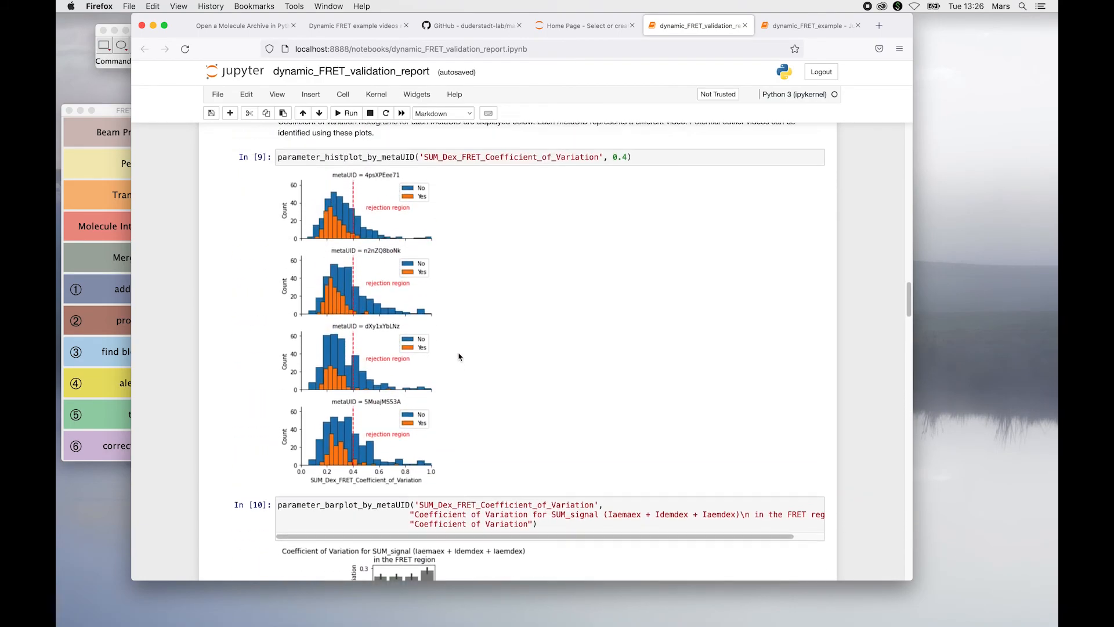
scroll(458, 356, up, 20)
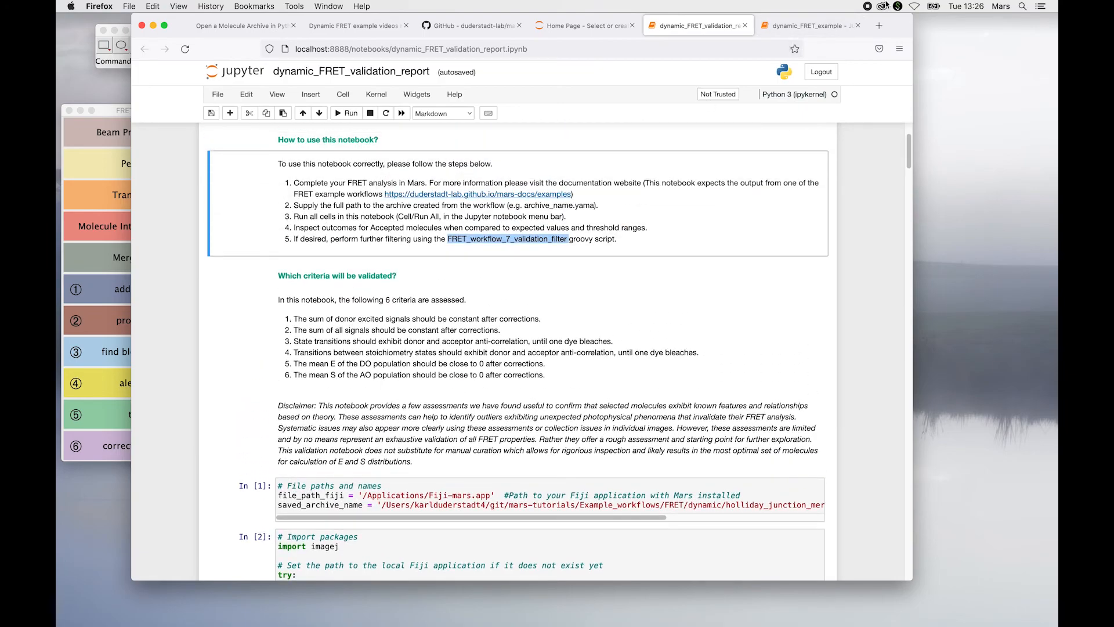
- Move the browser out of the way and bring the merged.yama archive window forward in Fiji
drag(901, 27, 1007, 425)
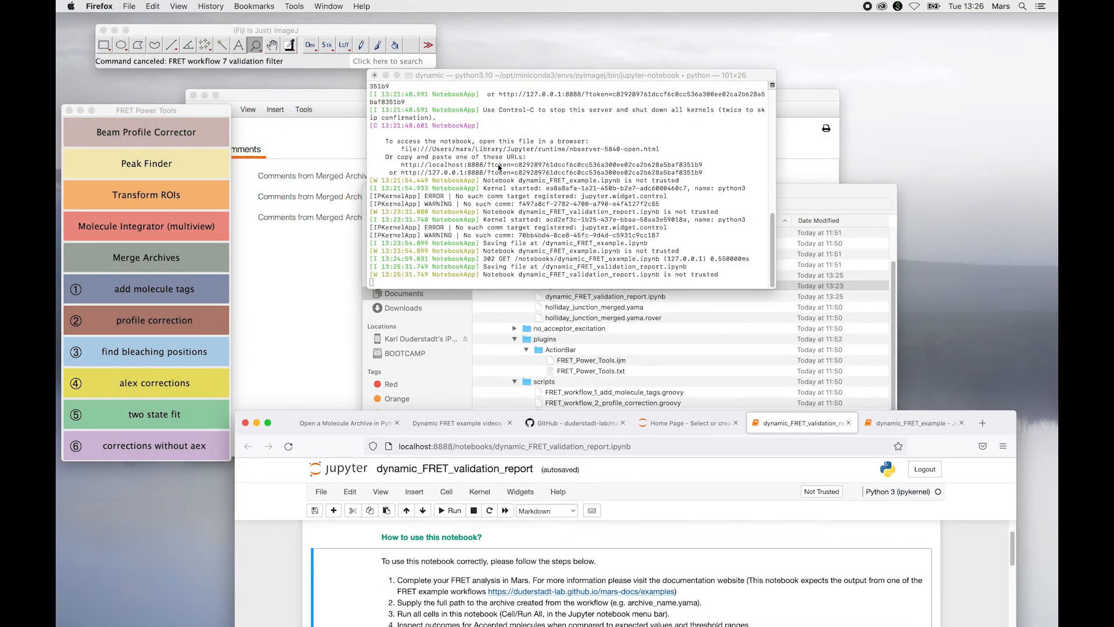
click(302, 95)
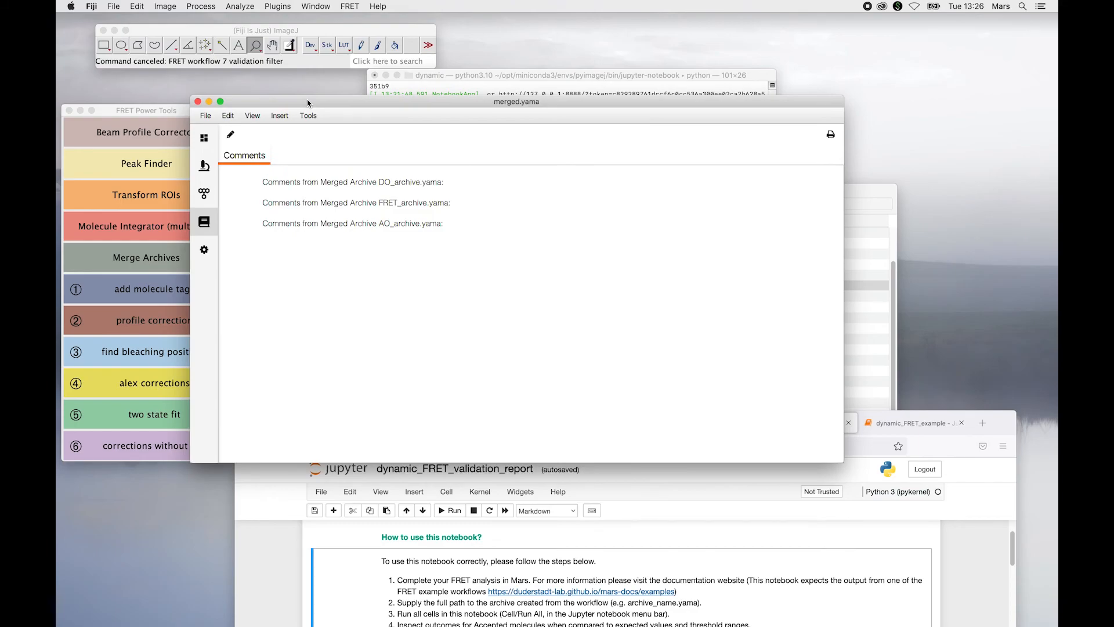
drag(308, 103, 372, 120)
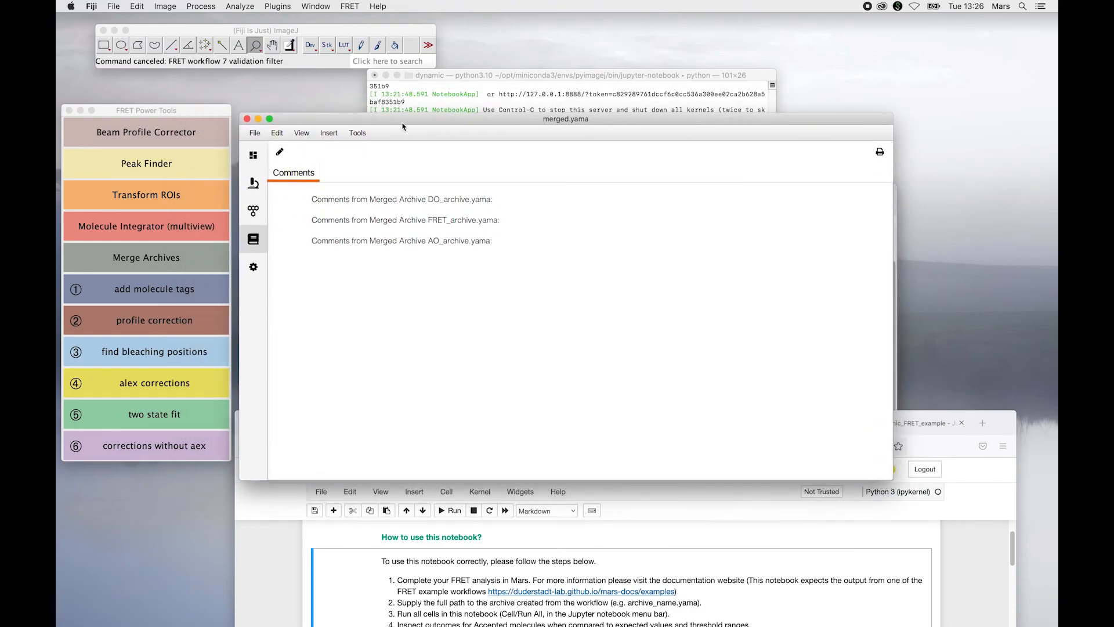
- Switch to the Mars documentation in Firefox and open the Dynamic FRET example page from the Example Gallery
click(983, 557)
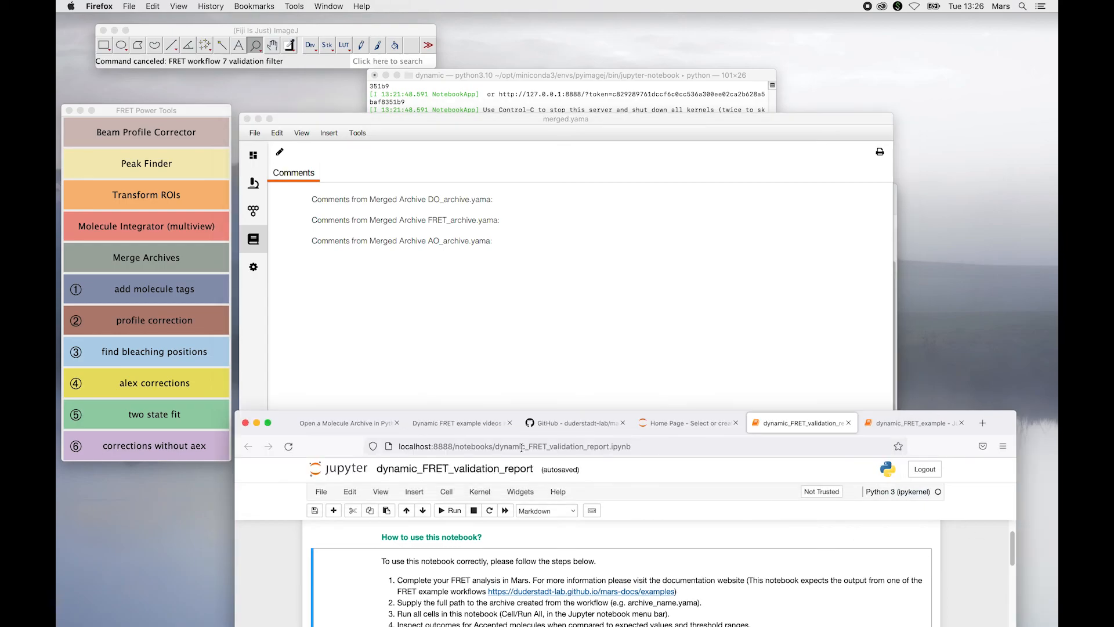
click(416, 419)
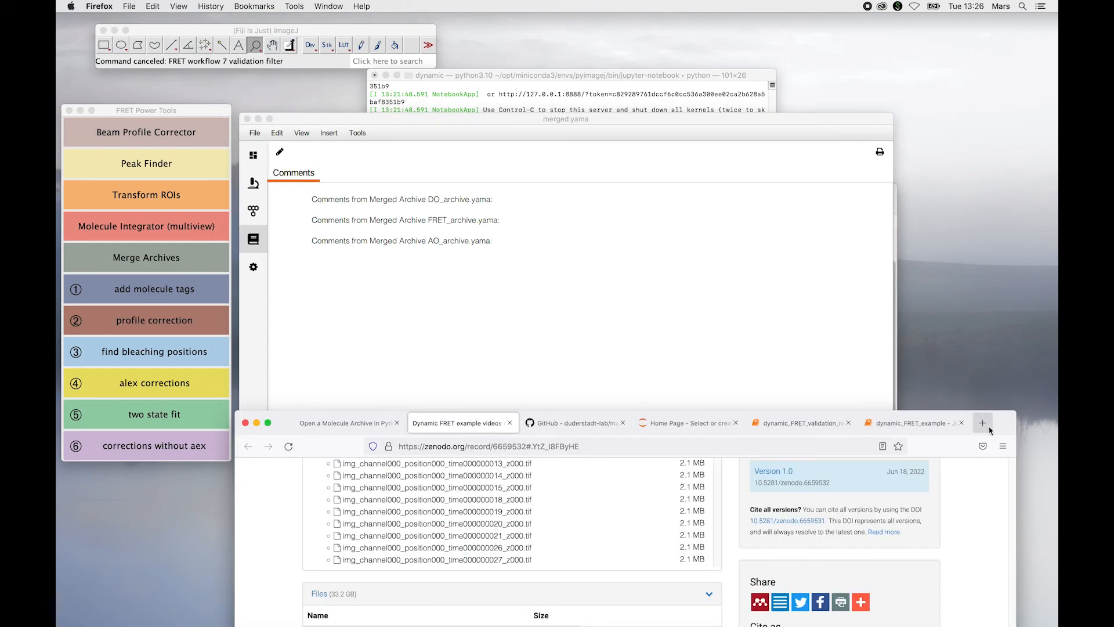
click(342, 423)
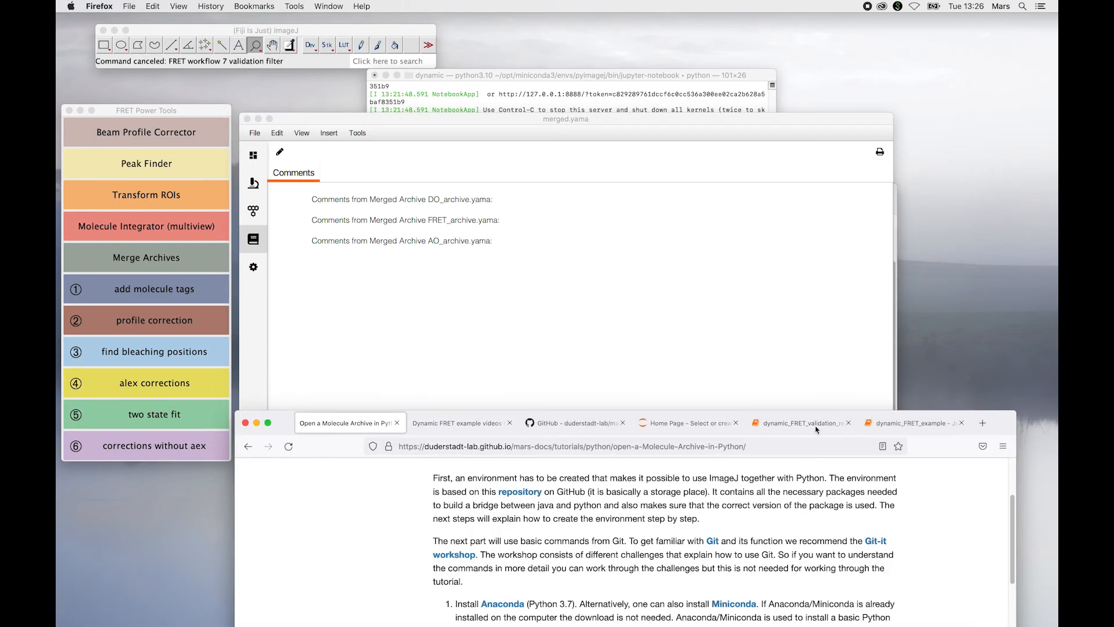
drag(1004, 425, 896, 36)
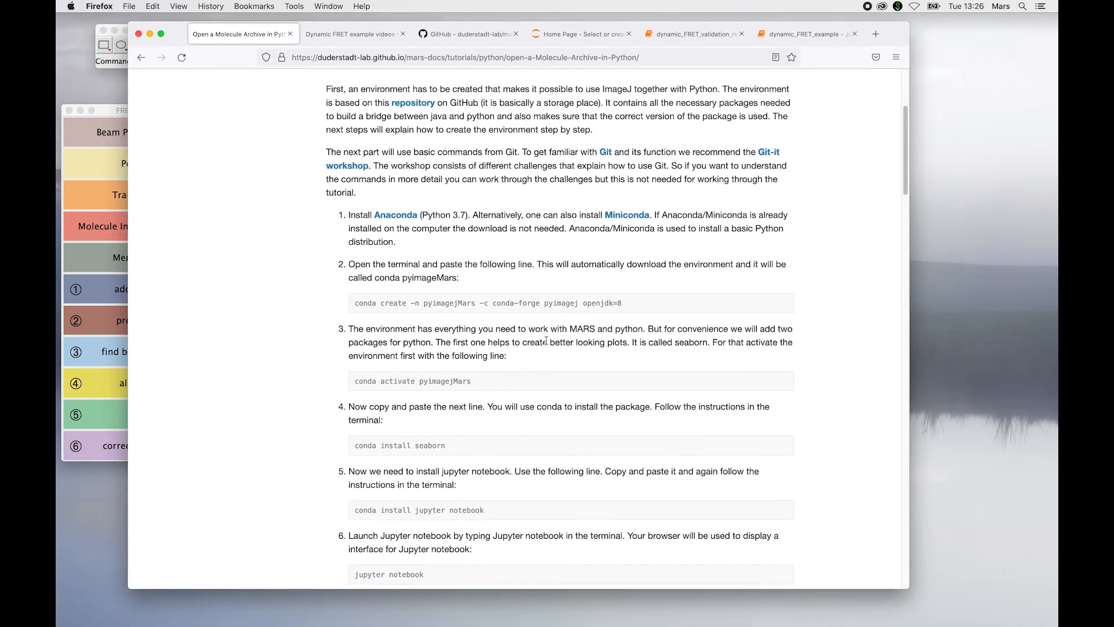
scroll(342, 91, up, 4)
click(341, 92)
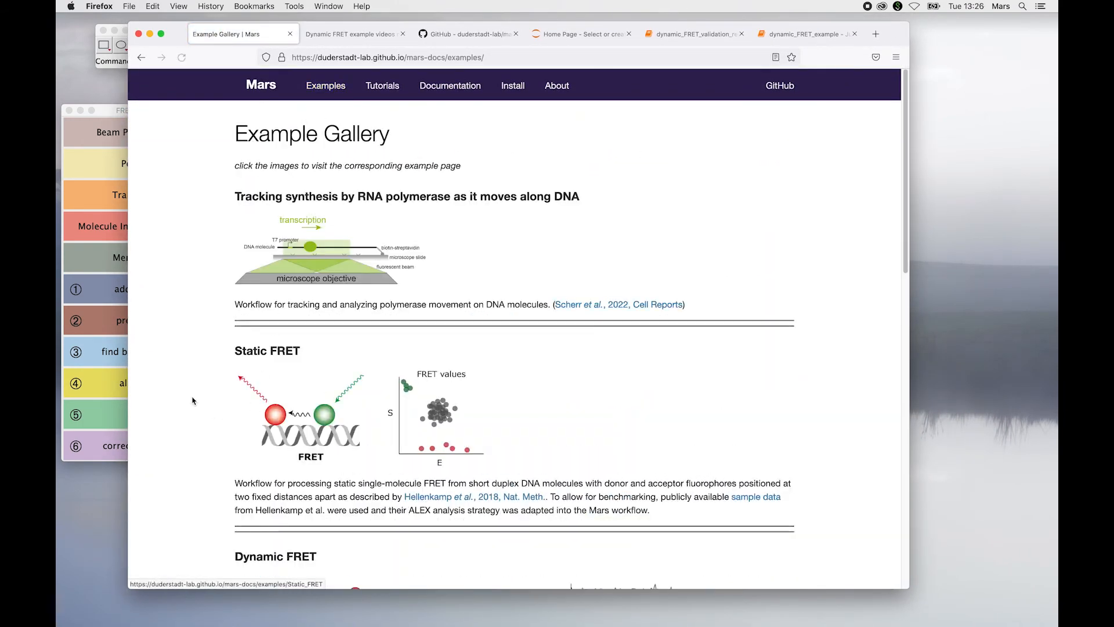
scroll(338, 417, down, 4)
click(338, 417)
- Look through the Dynamic FRET example page, covering the analysis procedure, Affine2D matrix, Peak Finder settings, Transform ROIs, troubleshooting and Exploration in Python
scroll(186, 398, down, 10)
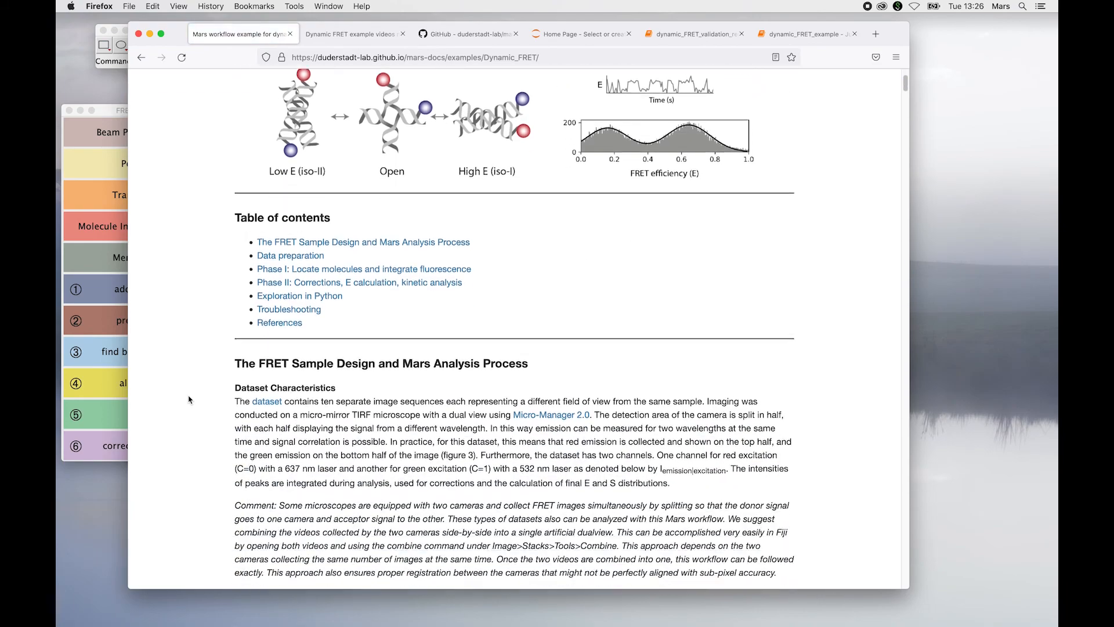
scroll(227, 315, down, 3)
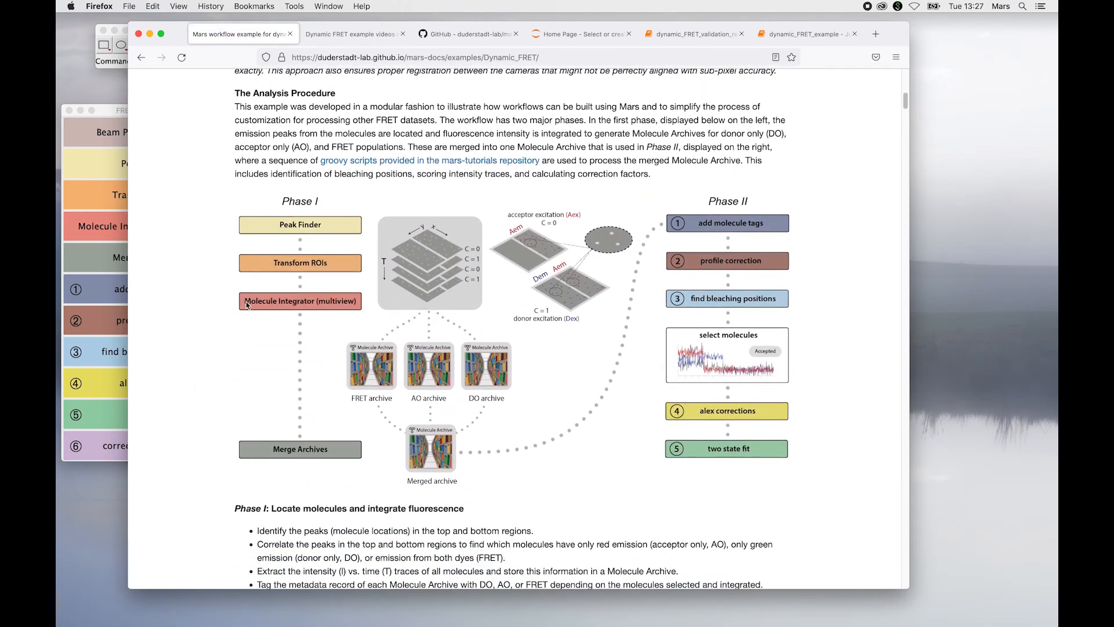
scroll(238, 348, down, 20)
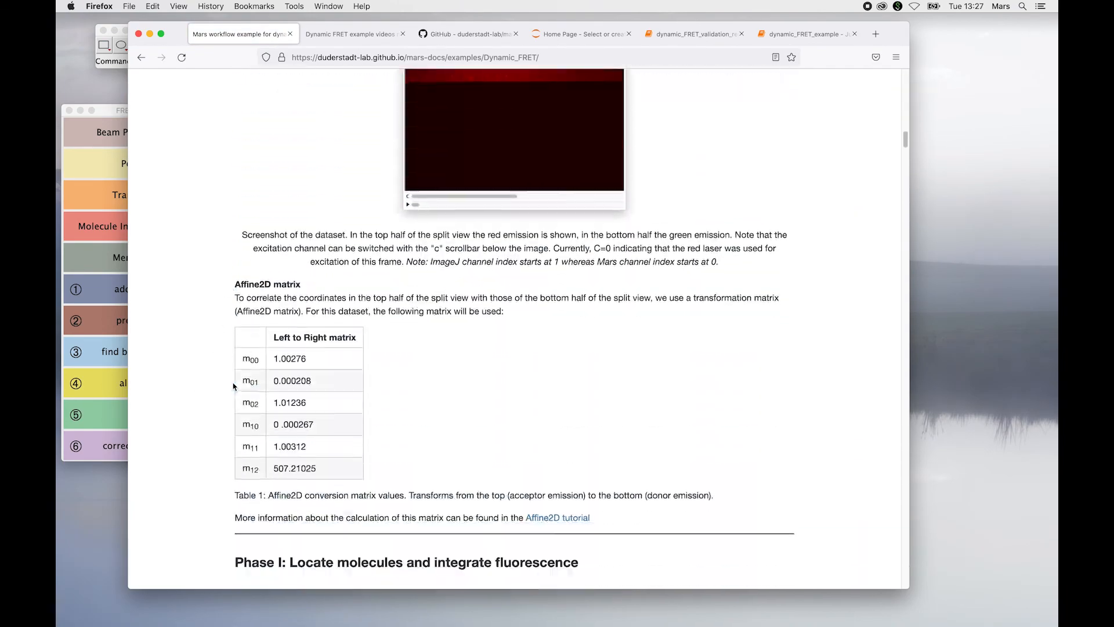
scroll(234, 386, down, 15)
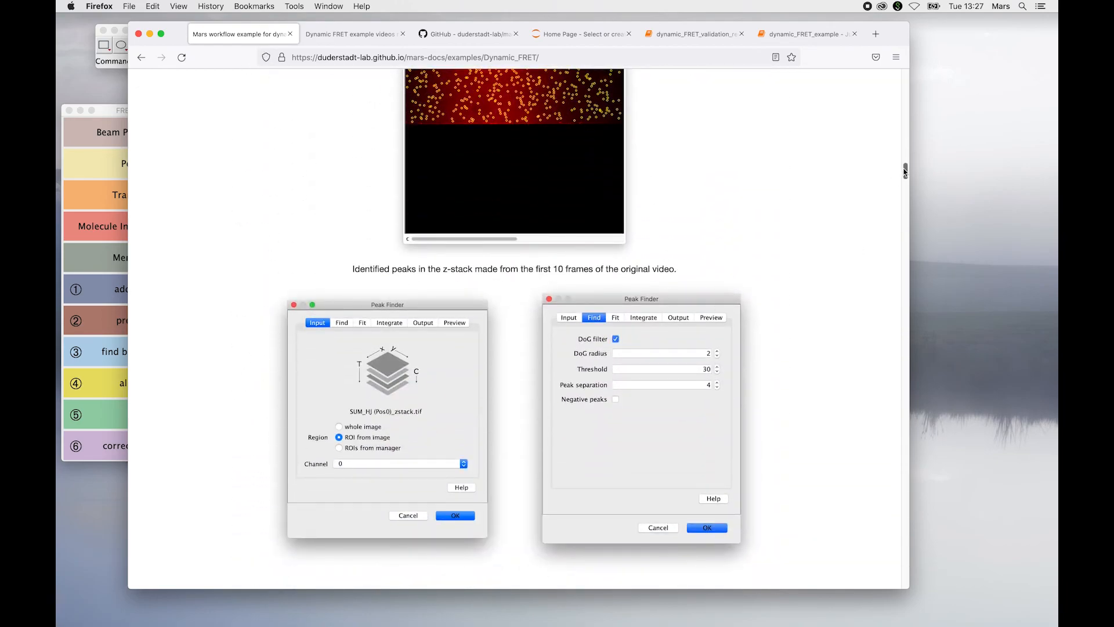
drag(906, 172, 972, 49)
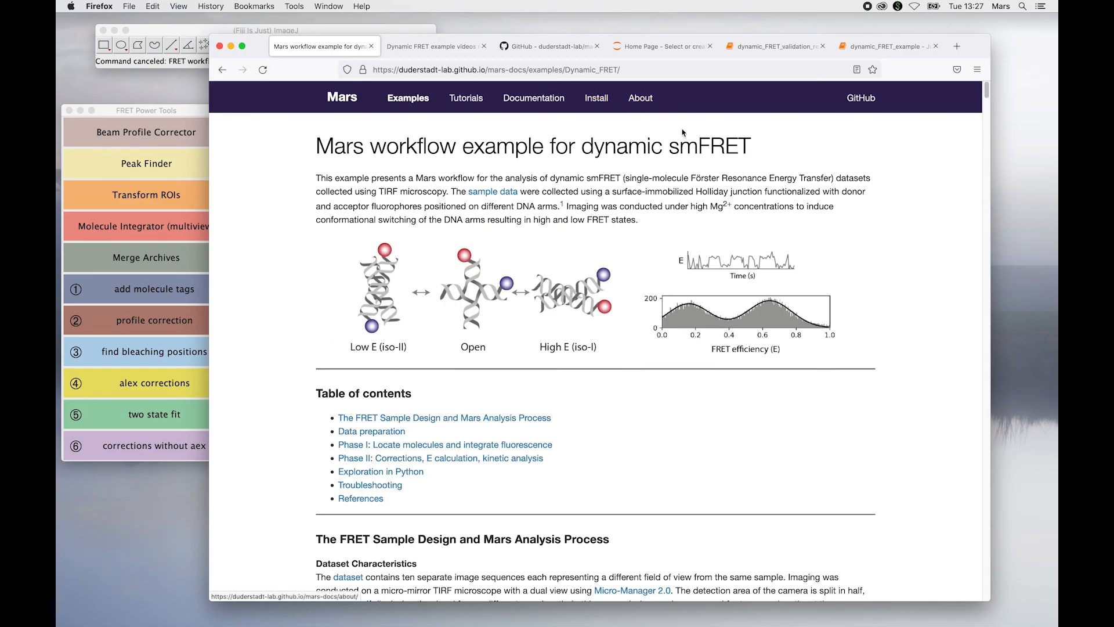
scroll(742, 249, down, 20)
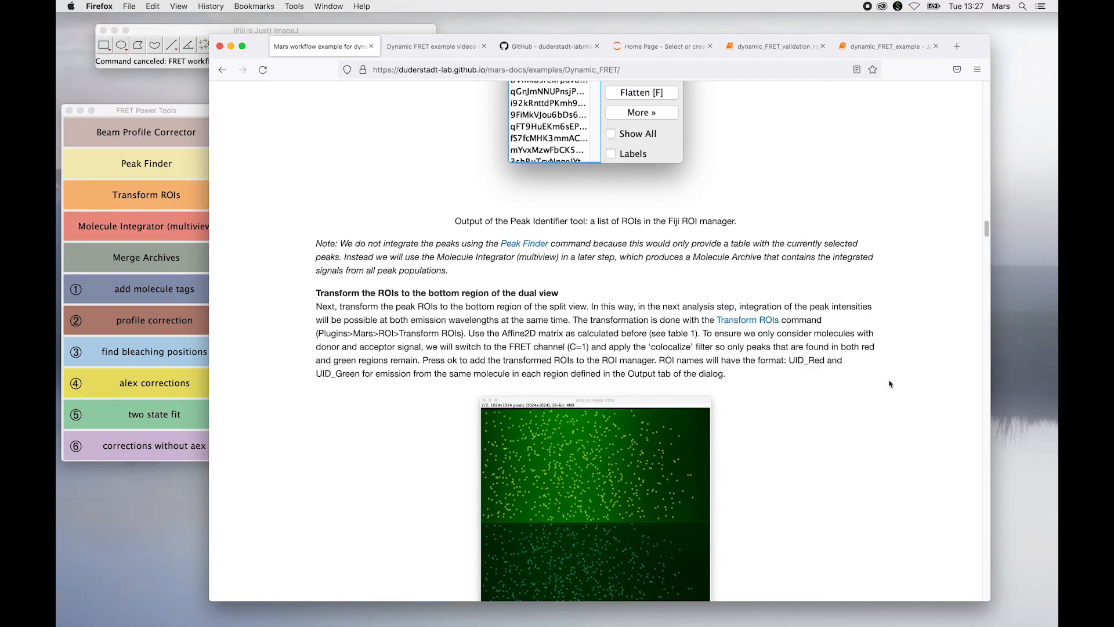
scroll(890, 384, down, 20)
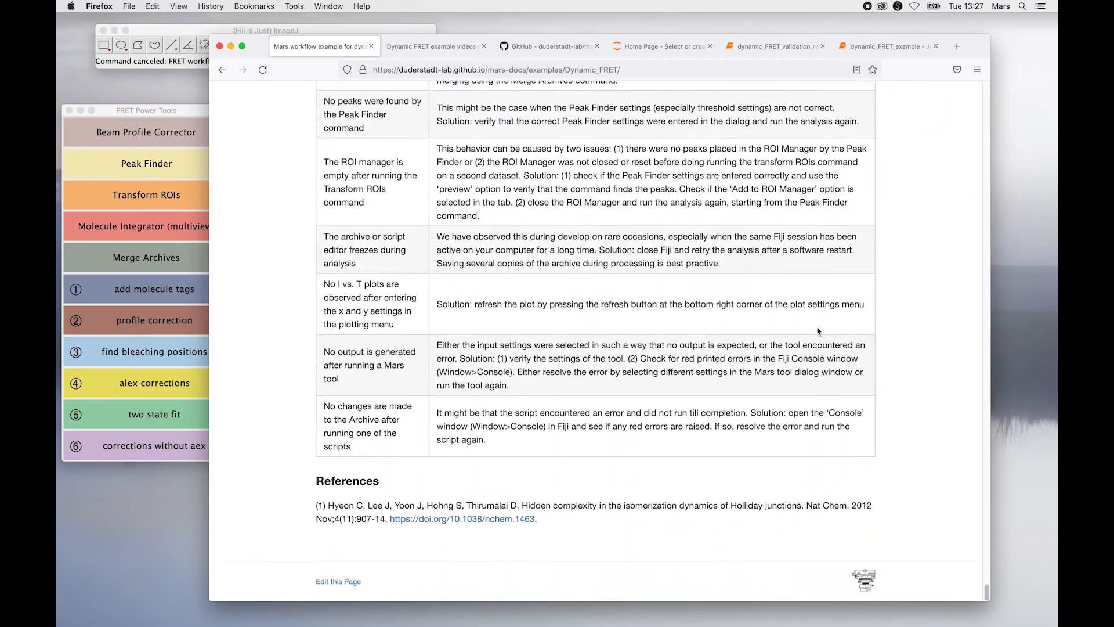
scroll(818, 331, up, 10)
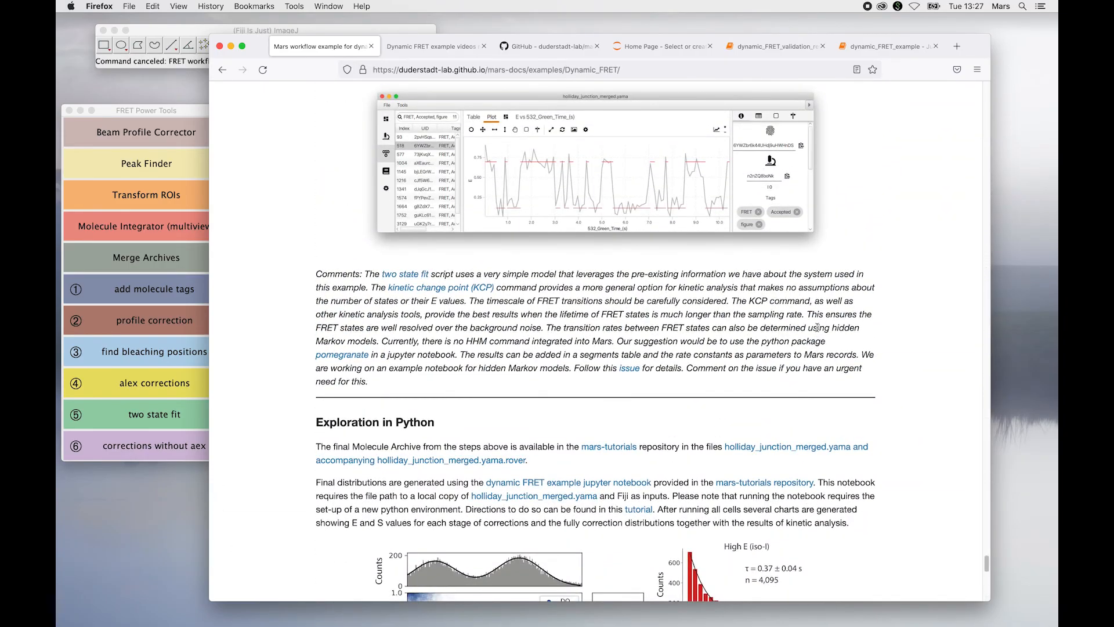
- Open the About page of the Mars documentation and look through the project's background and Molecule Archive overview
scroll(817, 329, up, 1)
drag(989, 561, 987, 87)
click(640, 98)
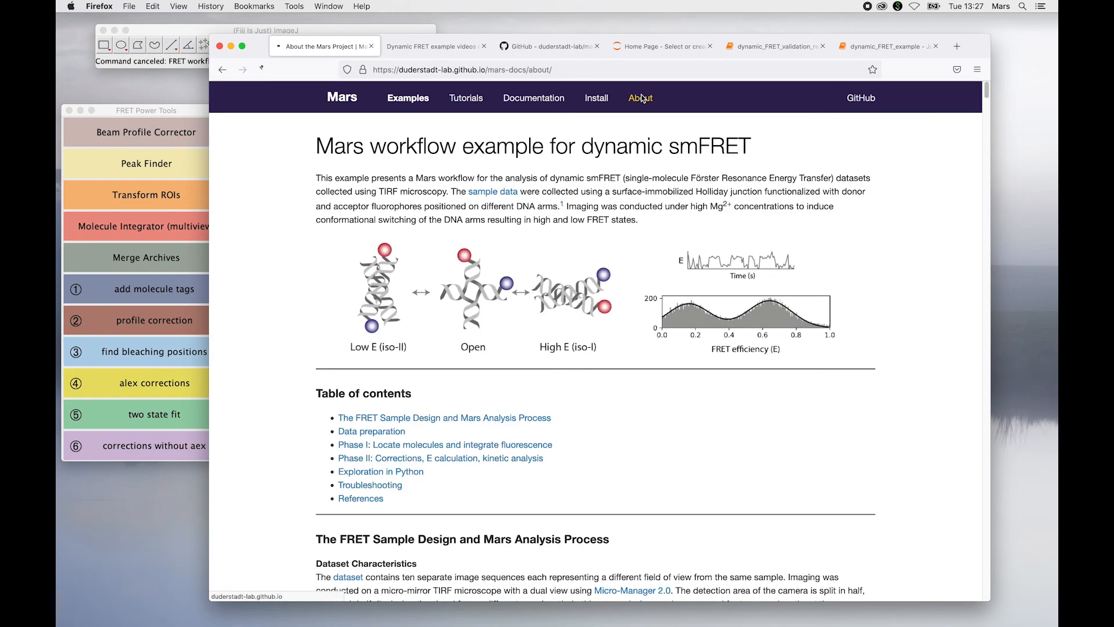
scroll(593, 377, down, 20)
scroll(592, 376, up, 15)
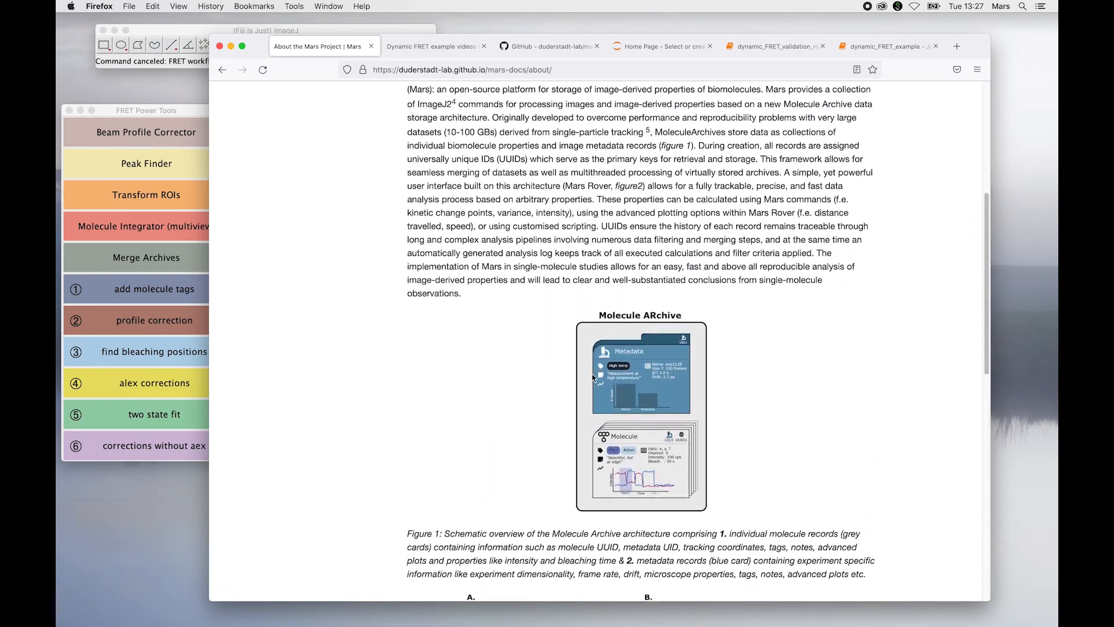
scroll(593, 377, up, 5)
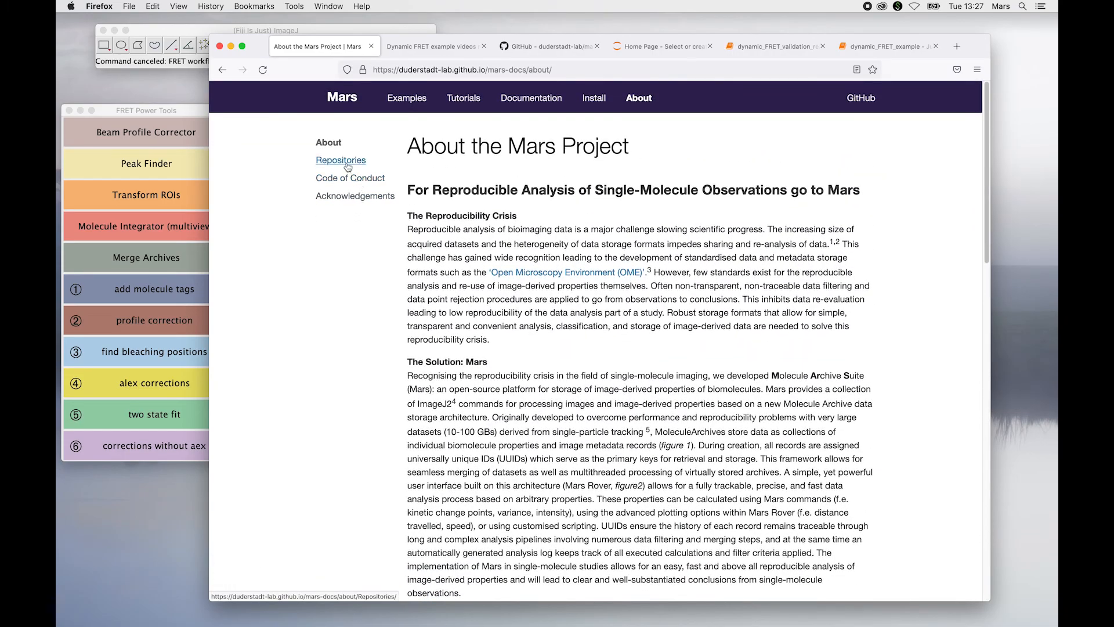
- Open the Mars installation page and review the Fiji setup, update site instructions, "Don't be a stranger" section and system compatibility
click(594, 99)
scroll(437, 459, down, 6)
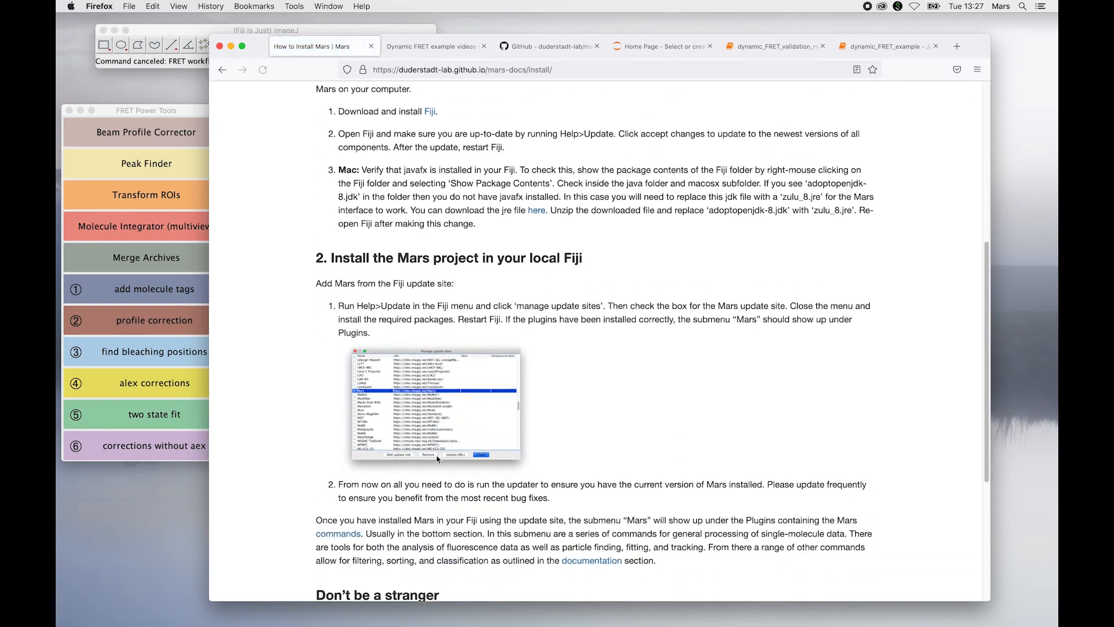
scroll(437, 459, down, 4)
scroll(502, 295, up, 10)
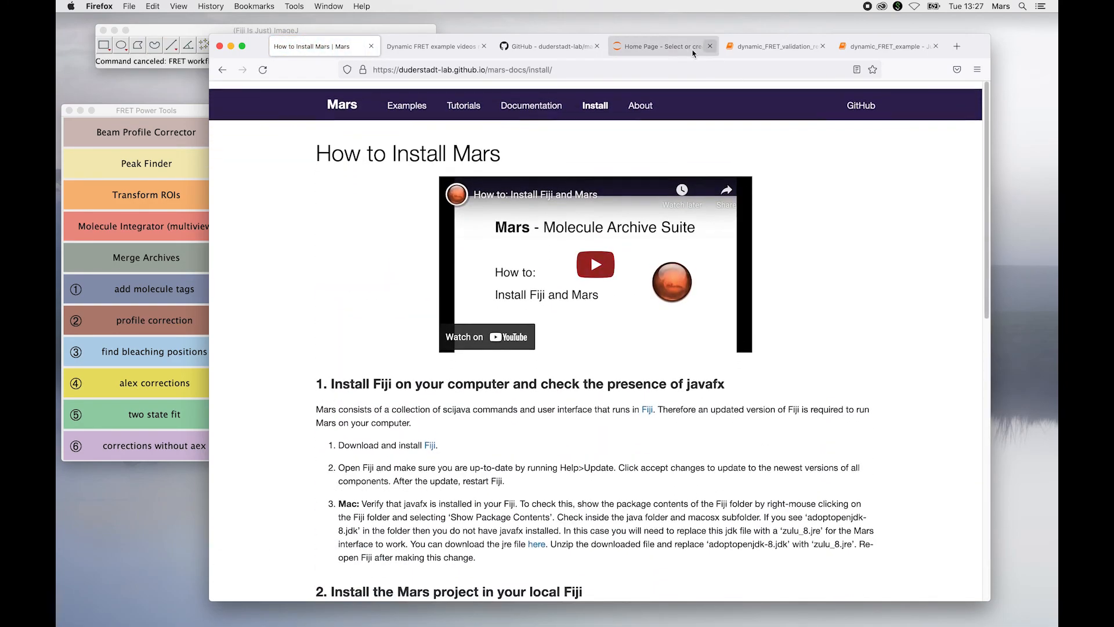
scroll(374, 373, down, 10)
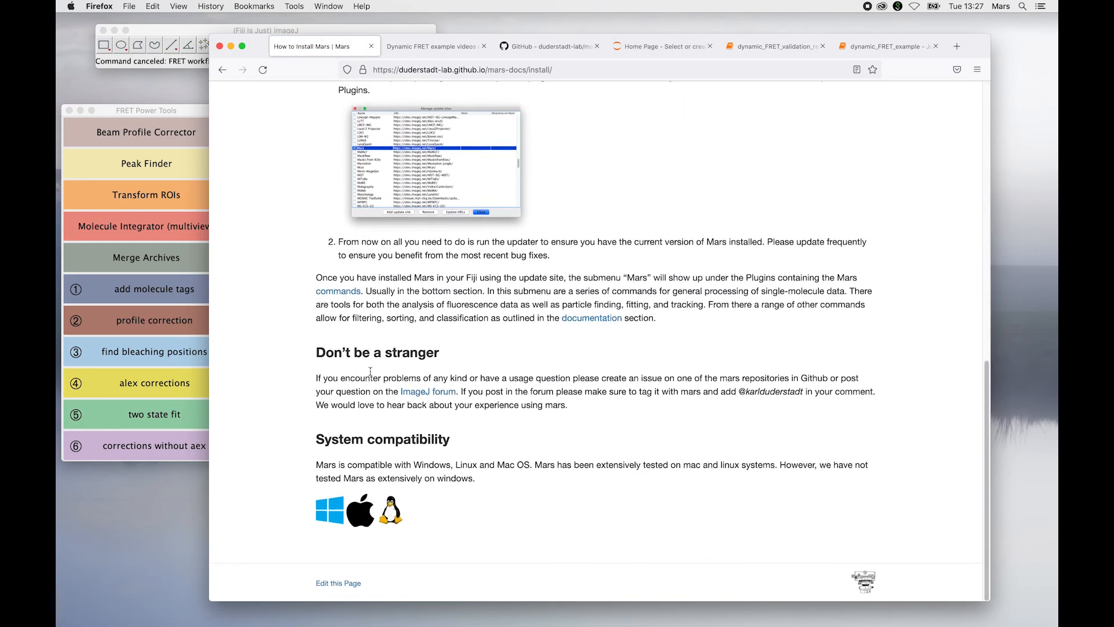
drag(316, 353, 459, 372)
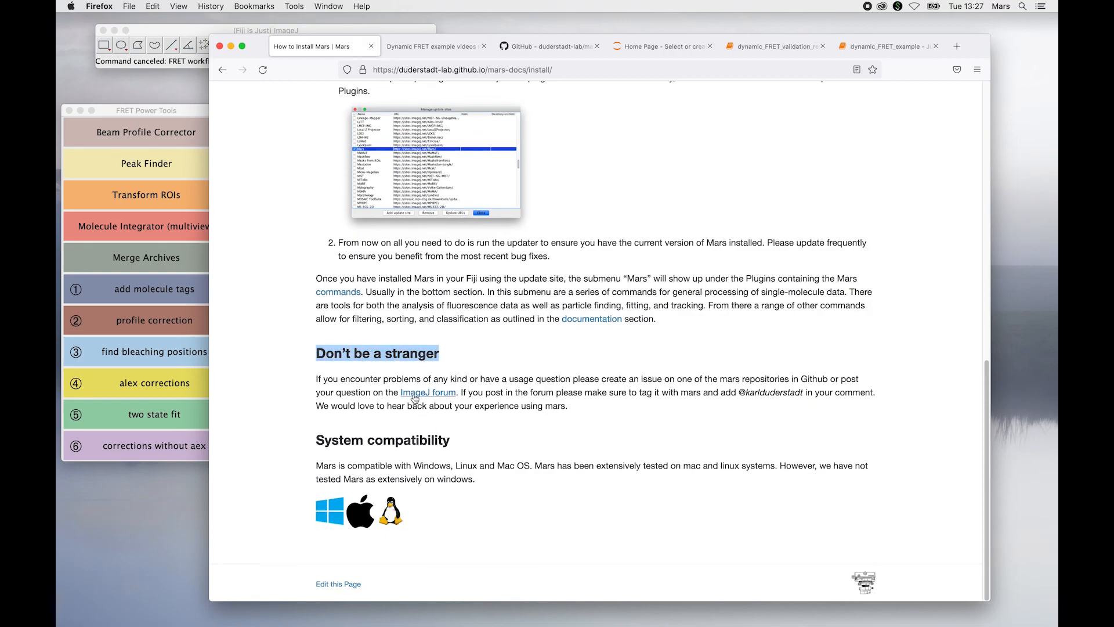
click(264, 376)
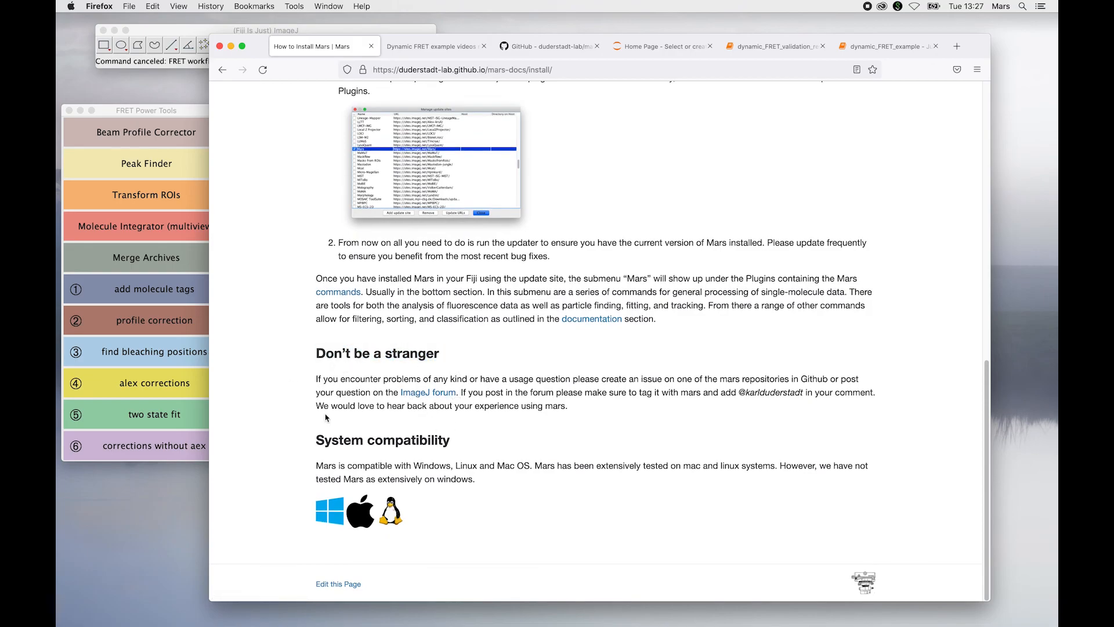
scroll(748, 318, up, 10)
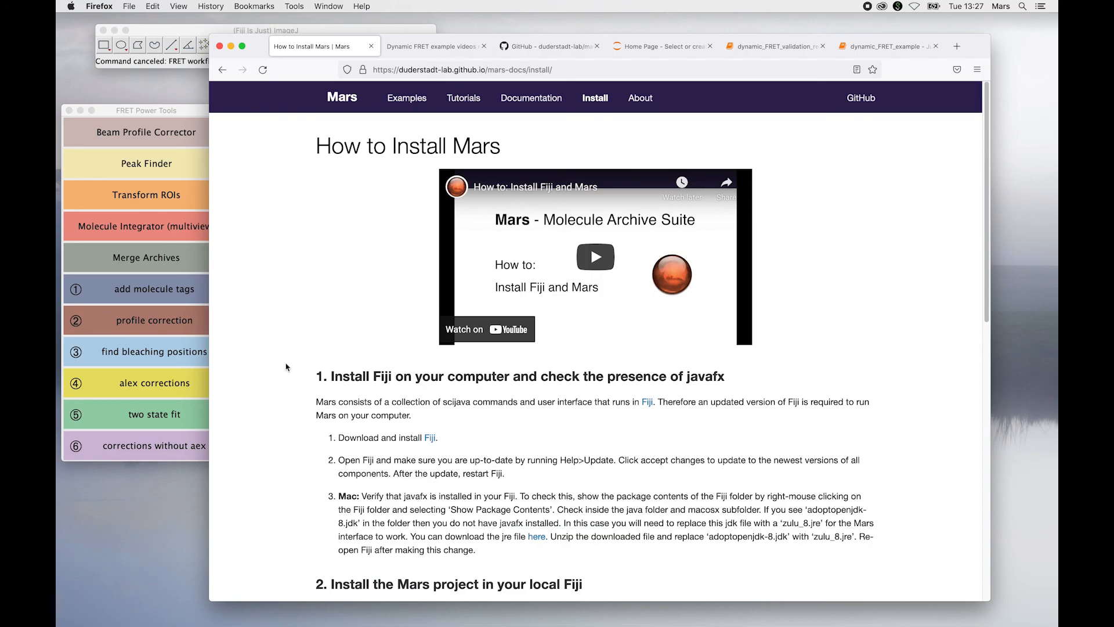
- Shrink the browser window slightly, then reopen the Dynamic FRET example from the Example Gallery and examine its Phase I and Phase II workflow diagram
drag(992, 603, 988, 581)
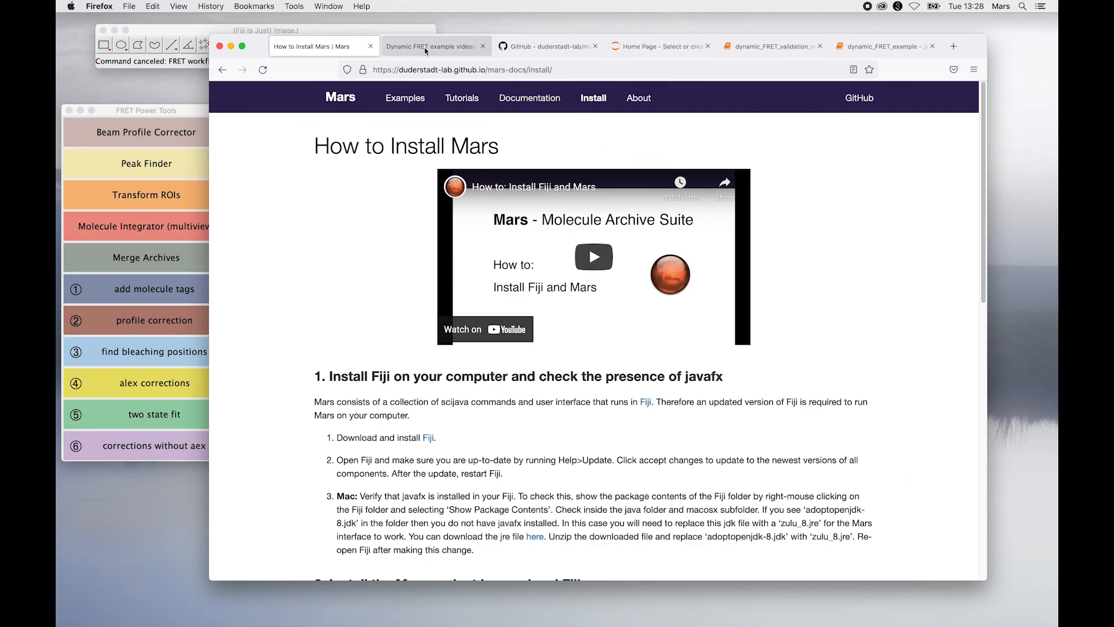
click(405, 98)
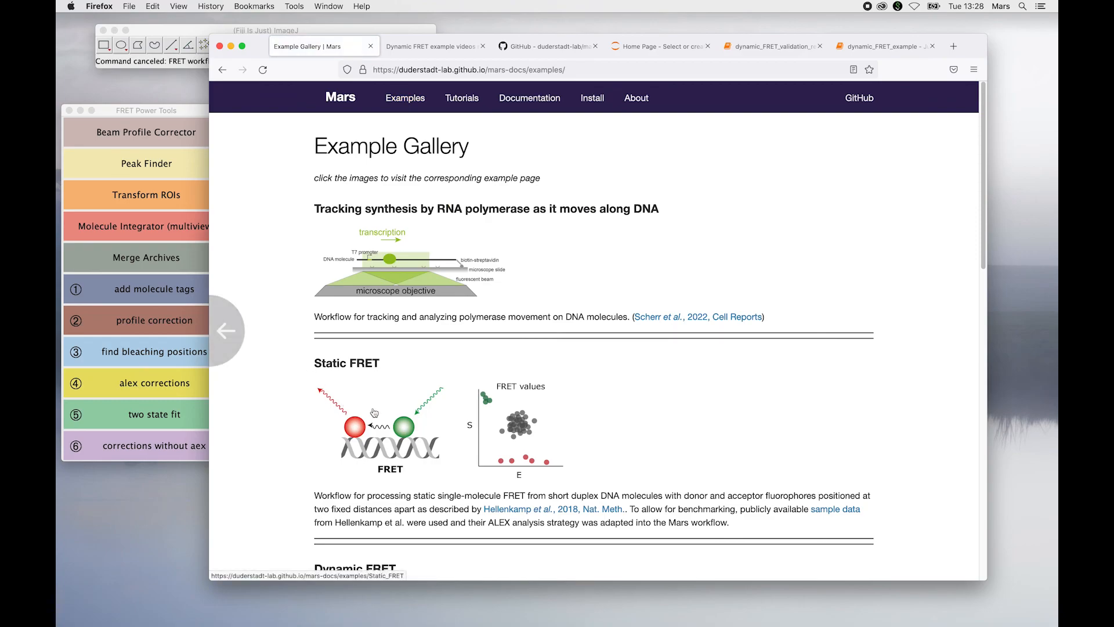
scroll(349, 486, down, 5)
click(451, 418)
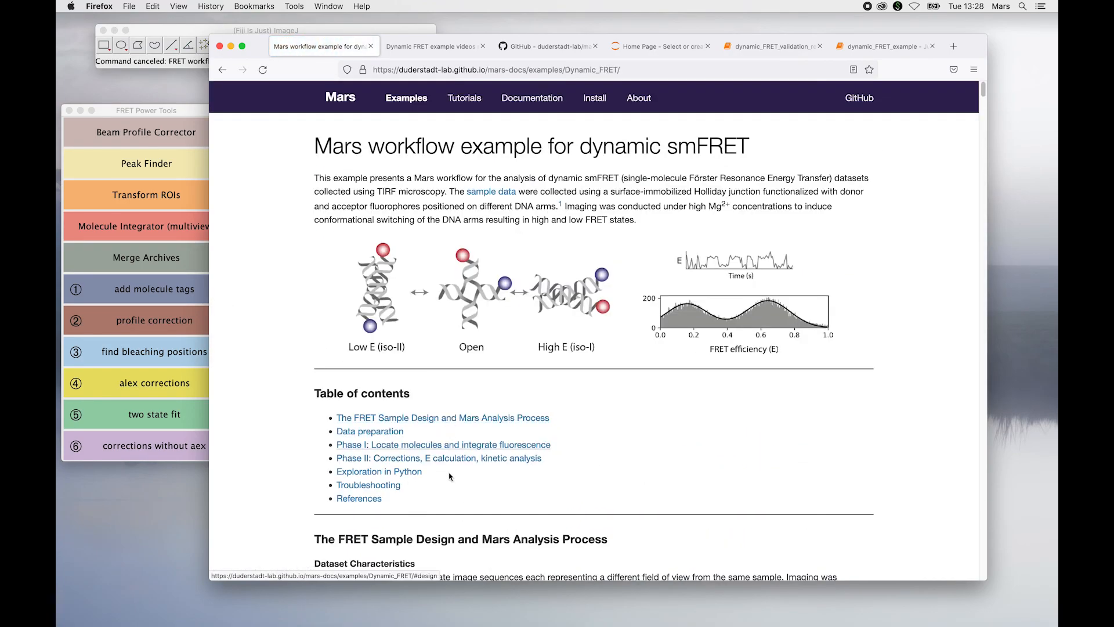
scroll(598, 410, down, 3)
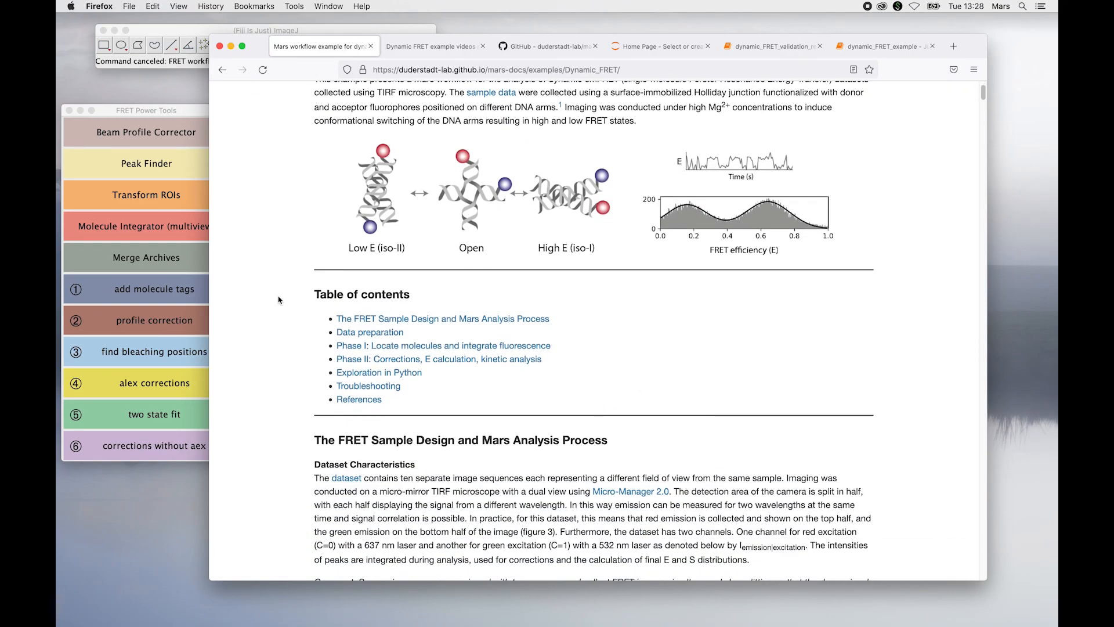
scroll(558, 405, down, 15)
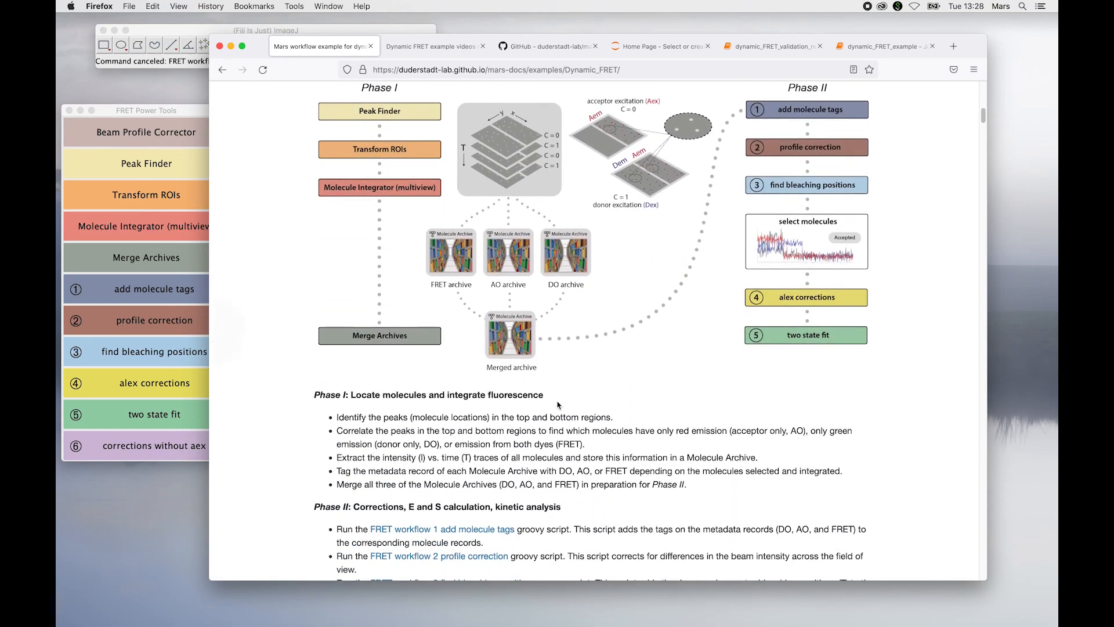
scroll(736, 317, up, 2)
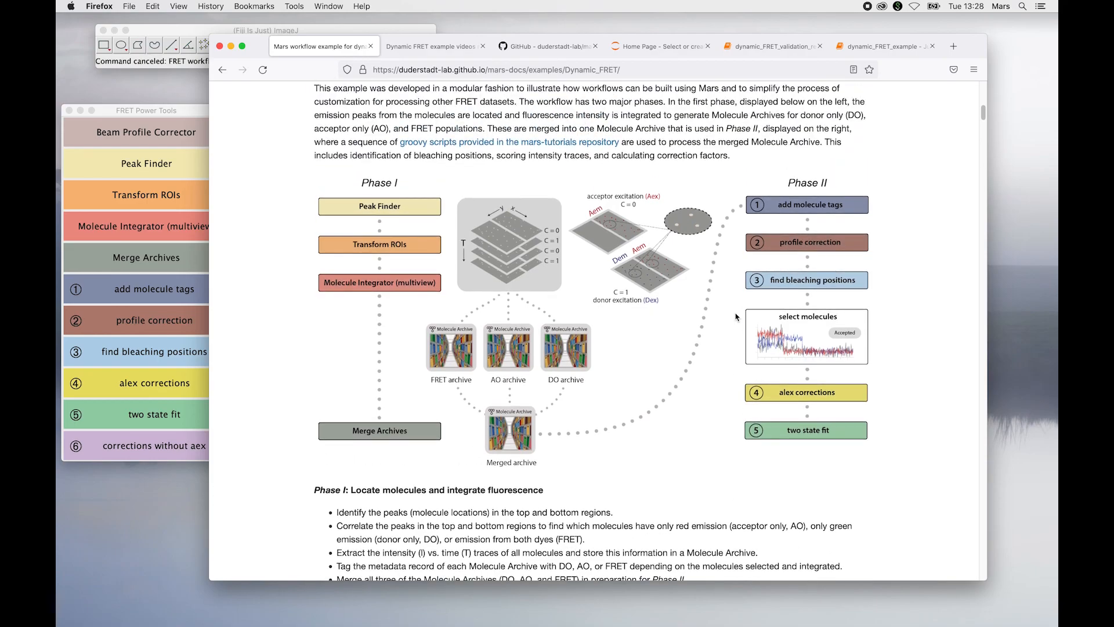